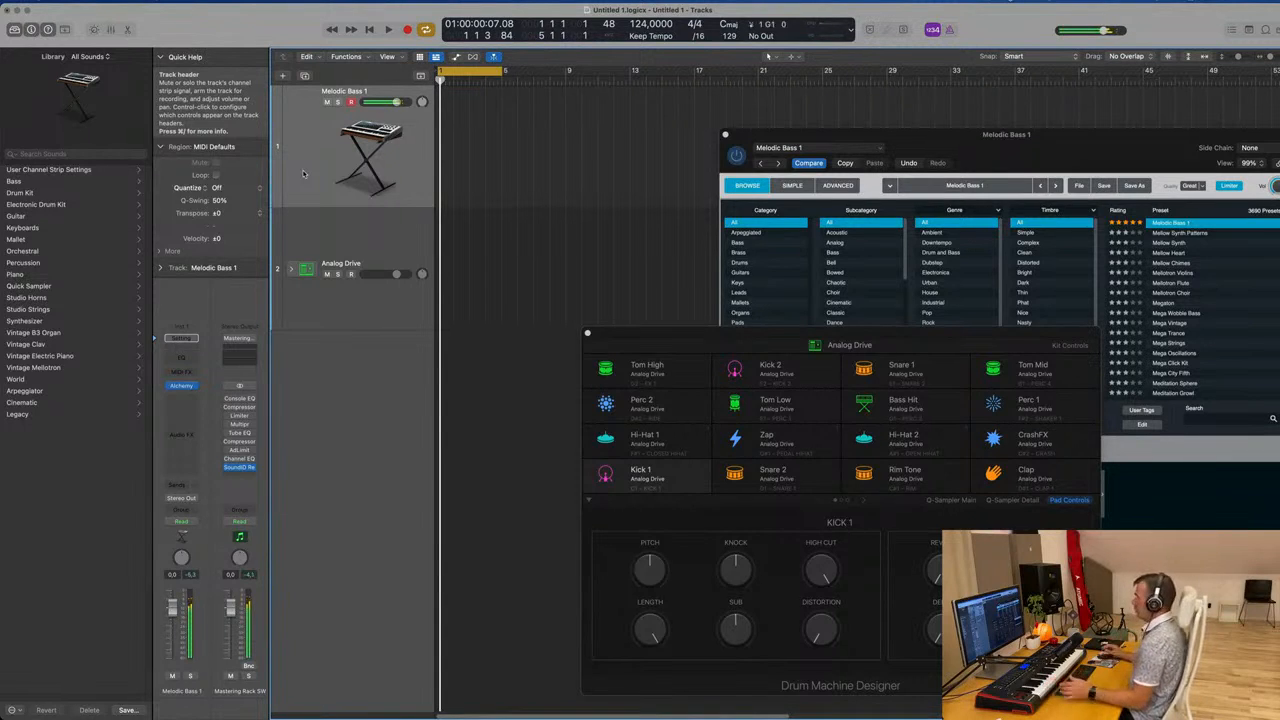
Move the Drum Machine Designer window slightly, select the Analog Drive track and expand its stack of individual drum tracks
drag(897, 336, 871, 310)
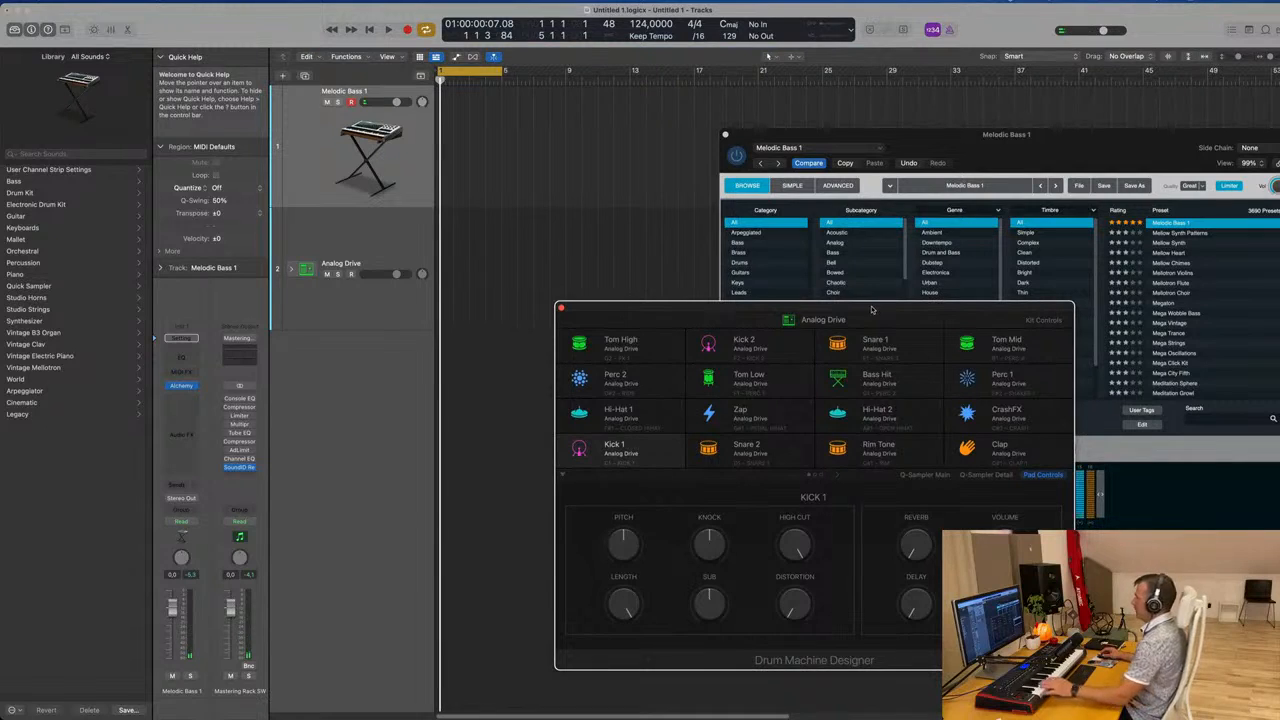
click(374, 250)
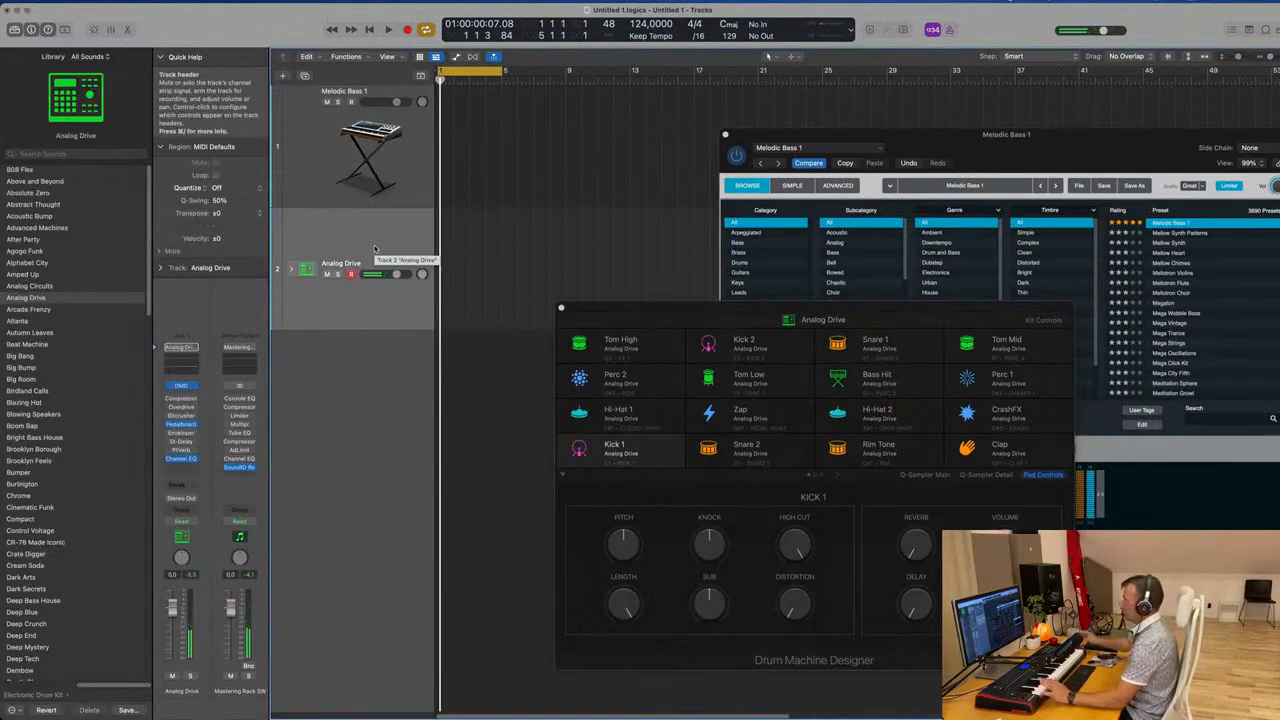
click(291, 271)
scroll(291, 271, right, 1)
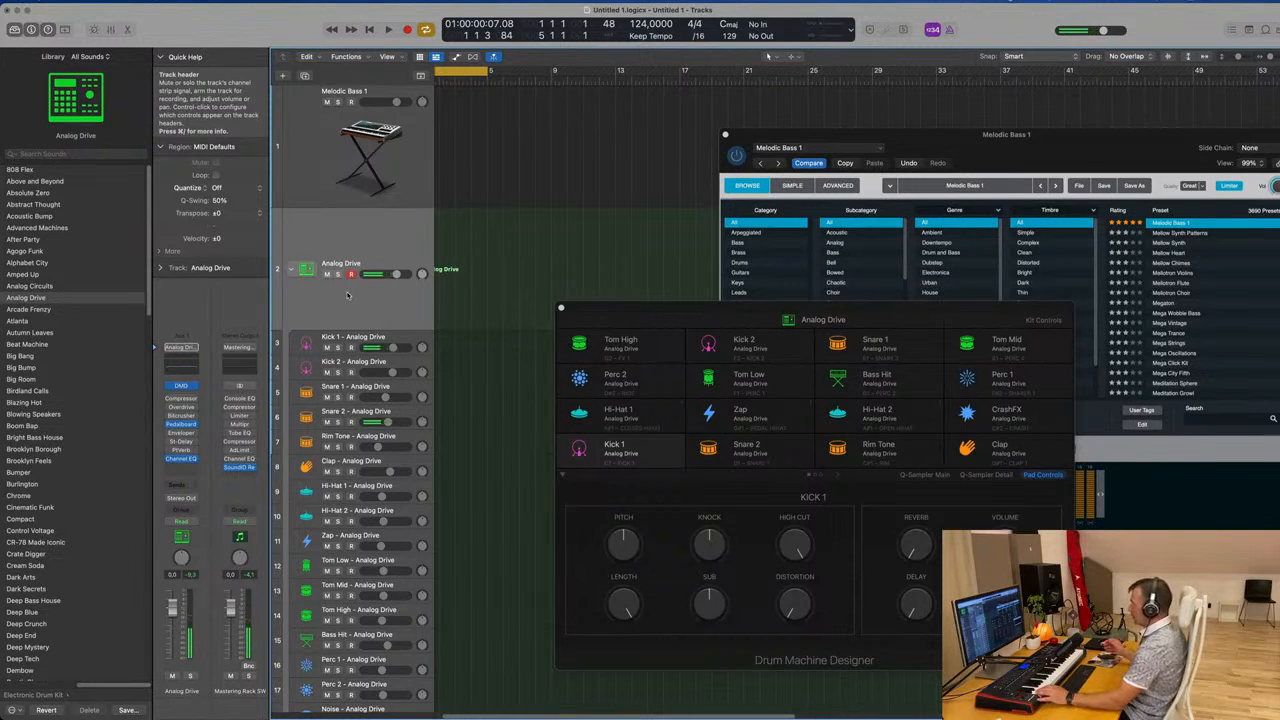
scroll(492, 107, left, 2)
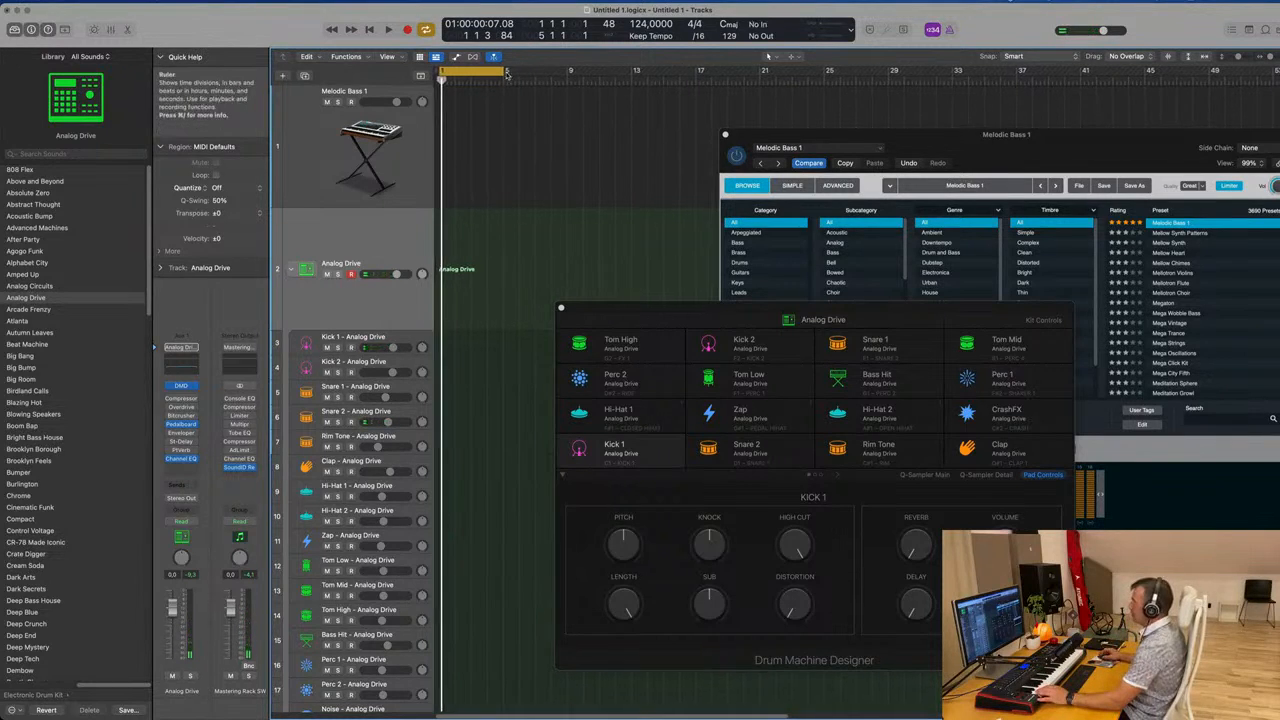
Extend the cycle area to bar 9 and record a kick and snare pattern from bar 1 on the Analog Drive track
drag(507, 76, 567, 76)
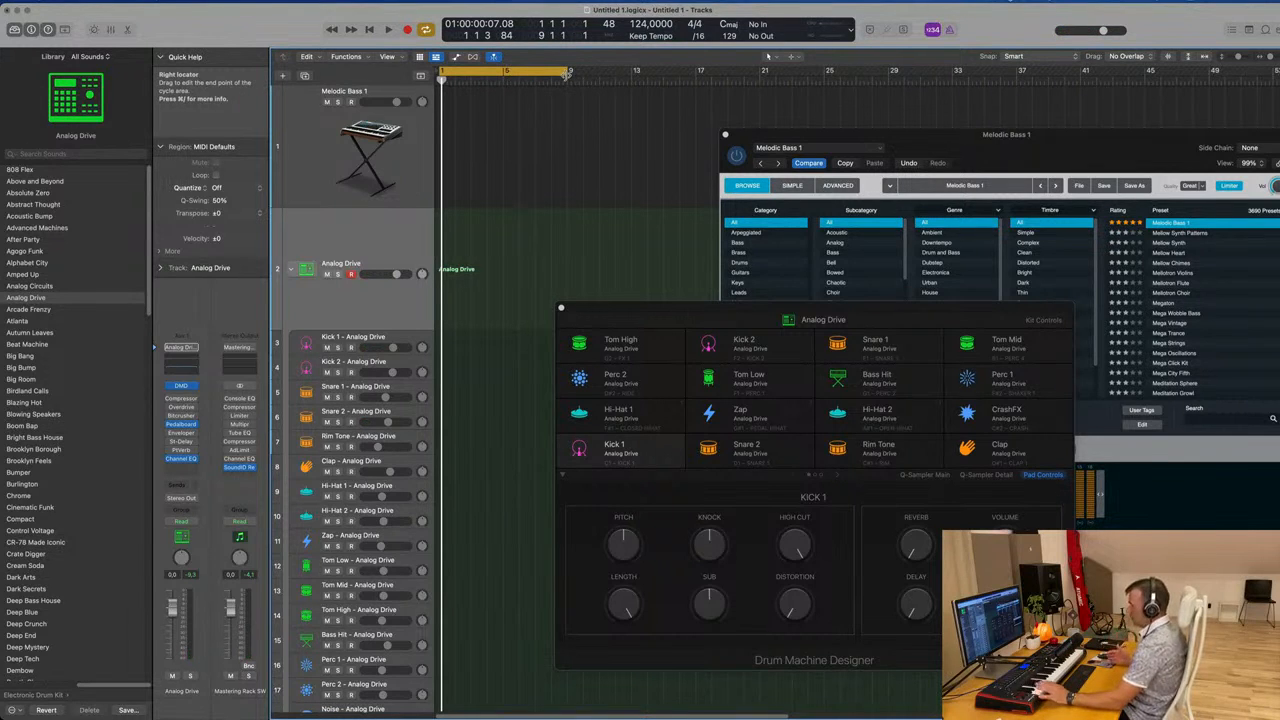
key(space)
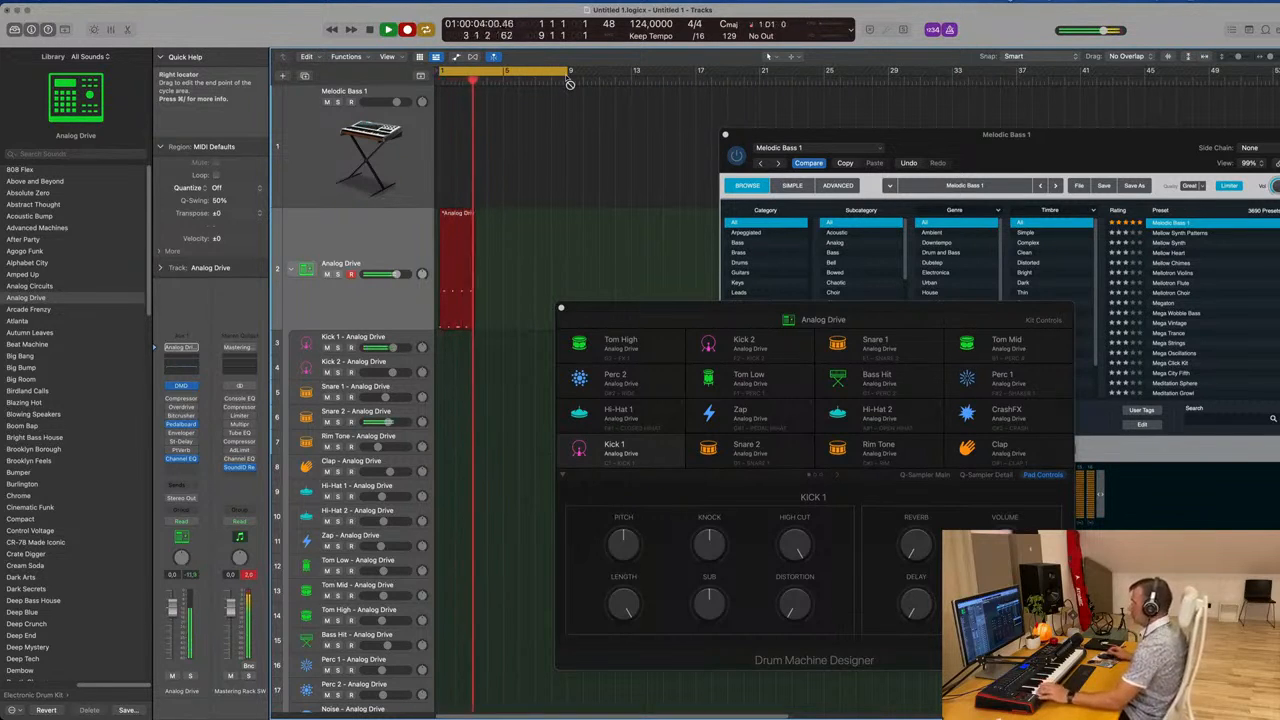
key(space)
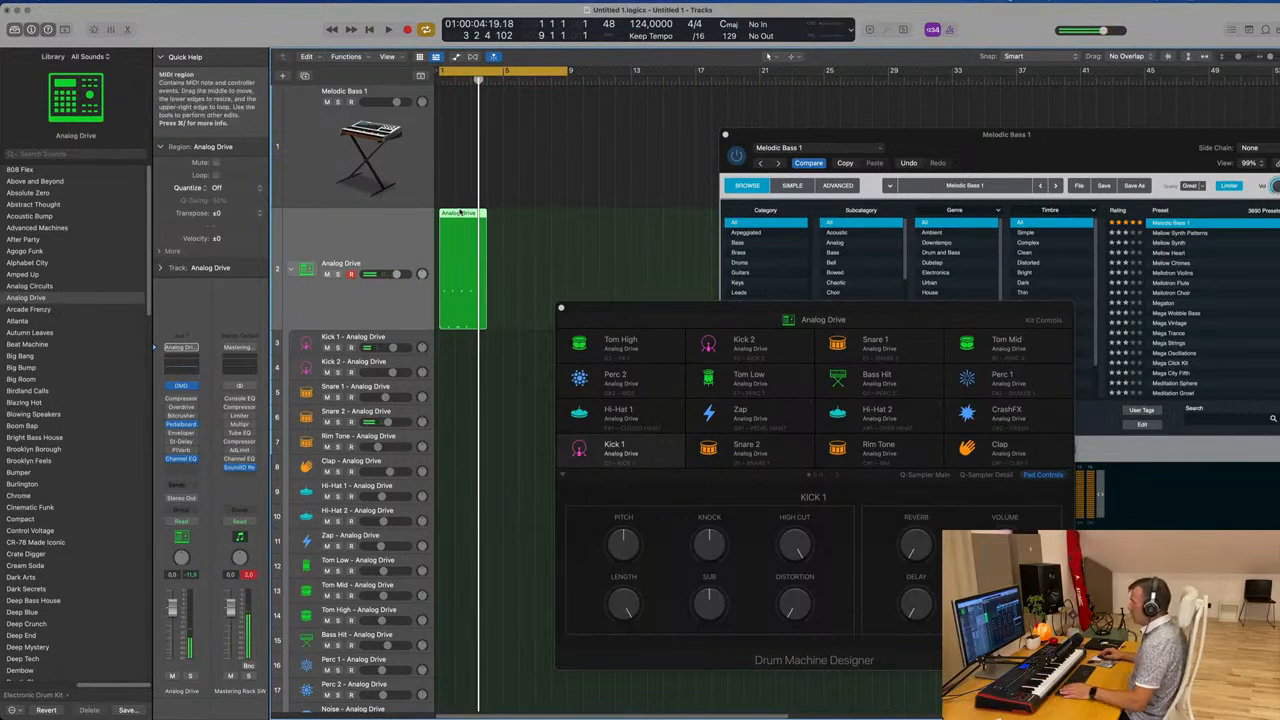
Open the recorded Analog Drive region in the Piano Roll, play it back, and move the Drum Machine Designer window clear of the notes
double_click(460, 215)
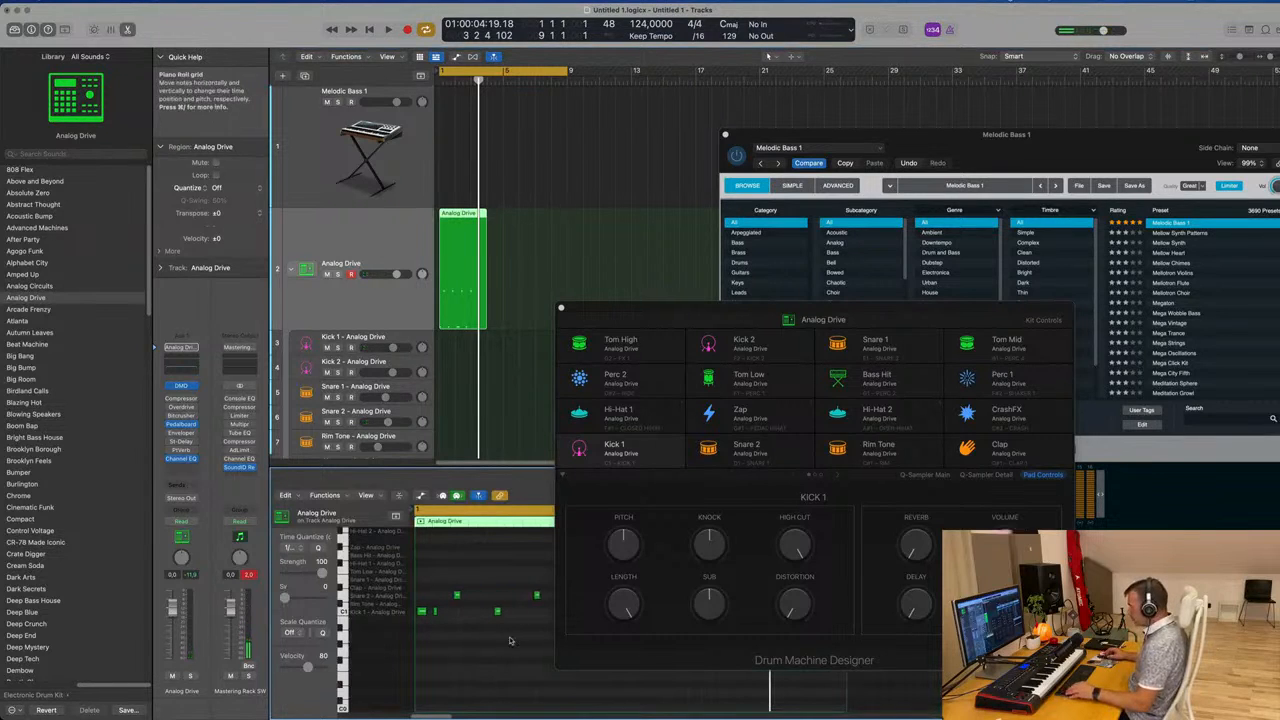
key(space)
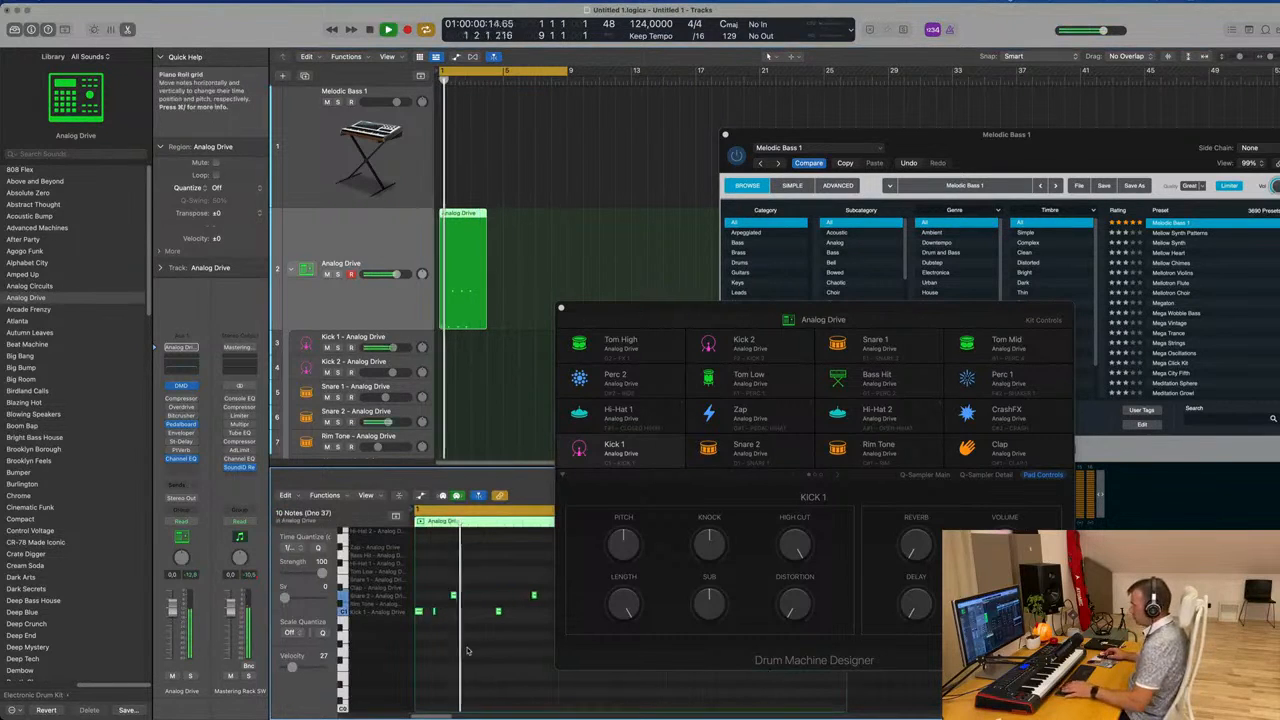
scroll(470, 647, left, 3)
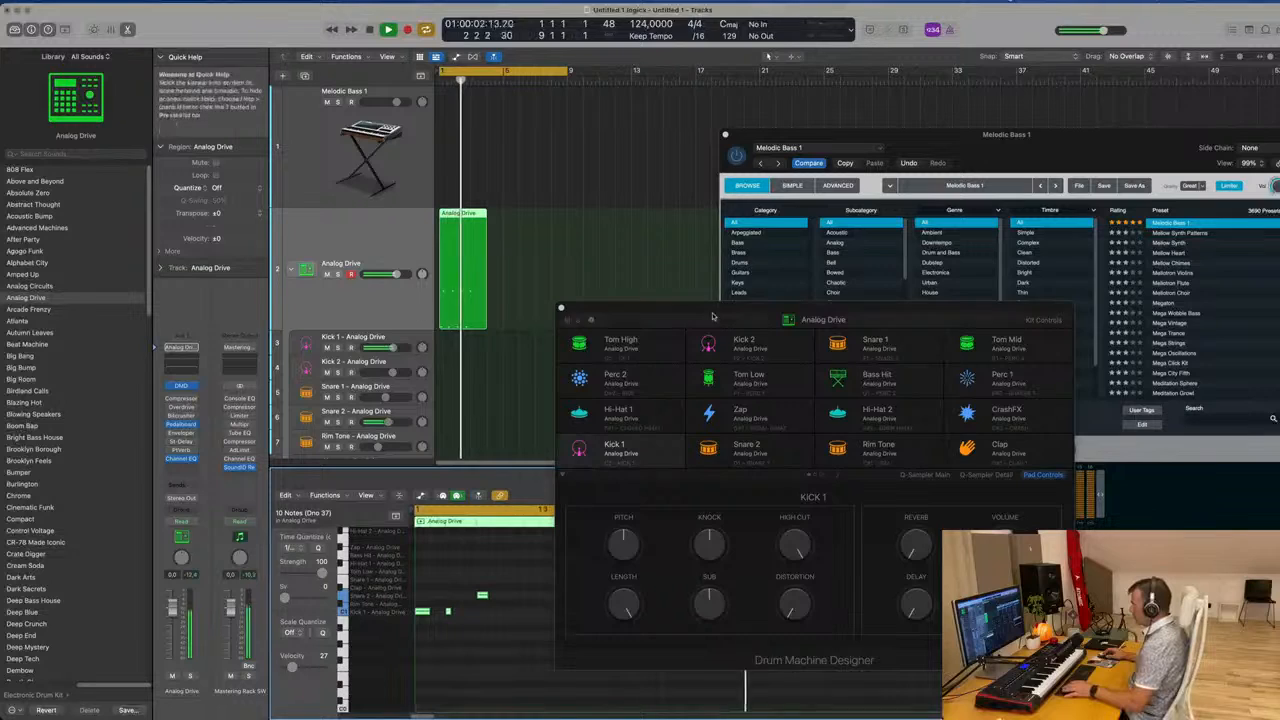
drag(638, 314, 955, 274)
key(space)
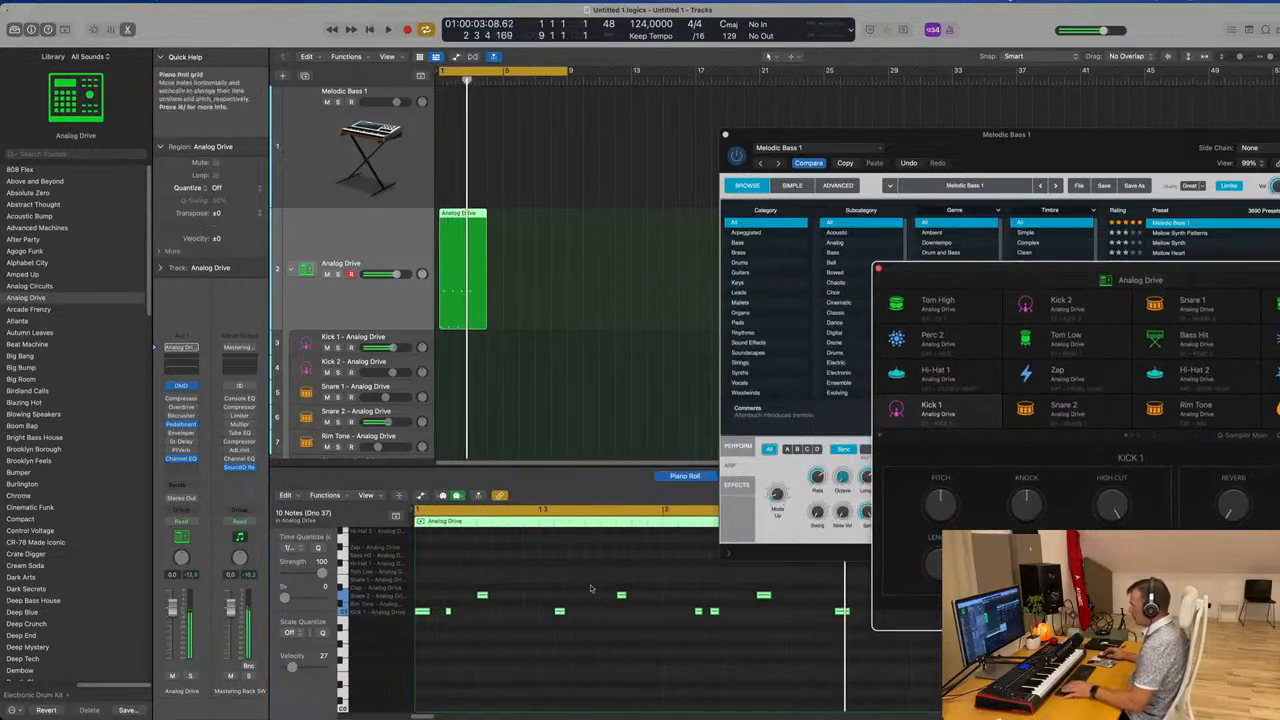
Move the second Kick 1 note slightly later, just before the first Snare 2 hit, and audition the change
click(448, 614)
click(450, 612)
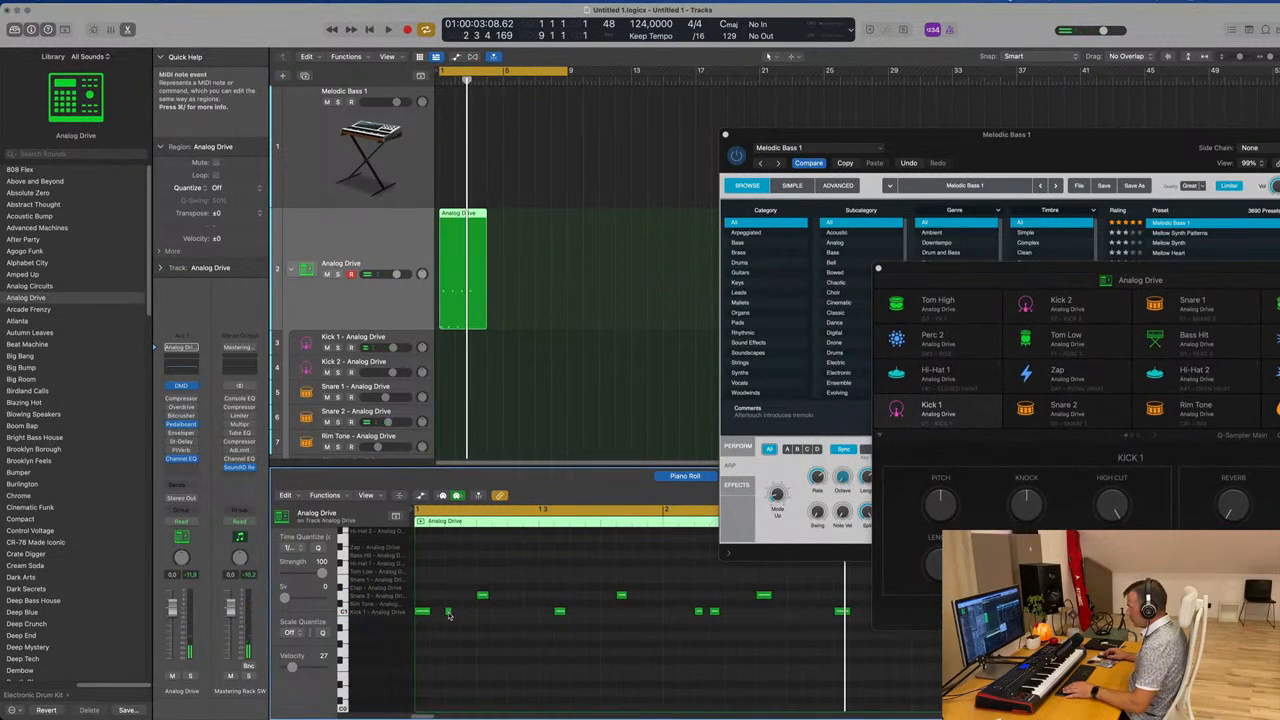
drag(448, 614, 465, 616)
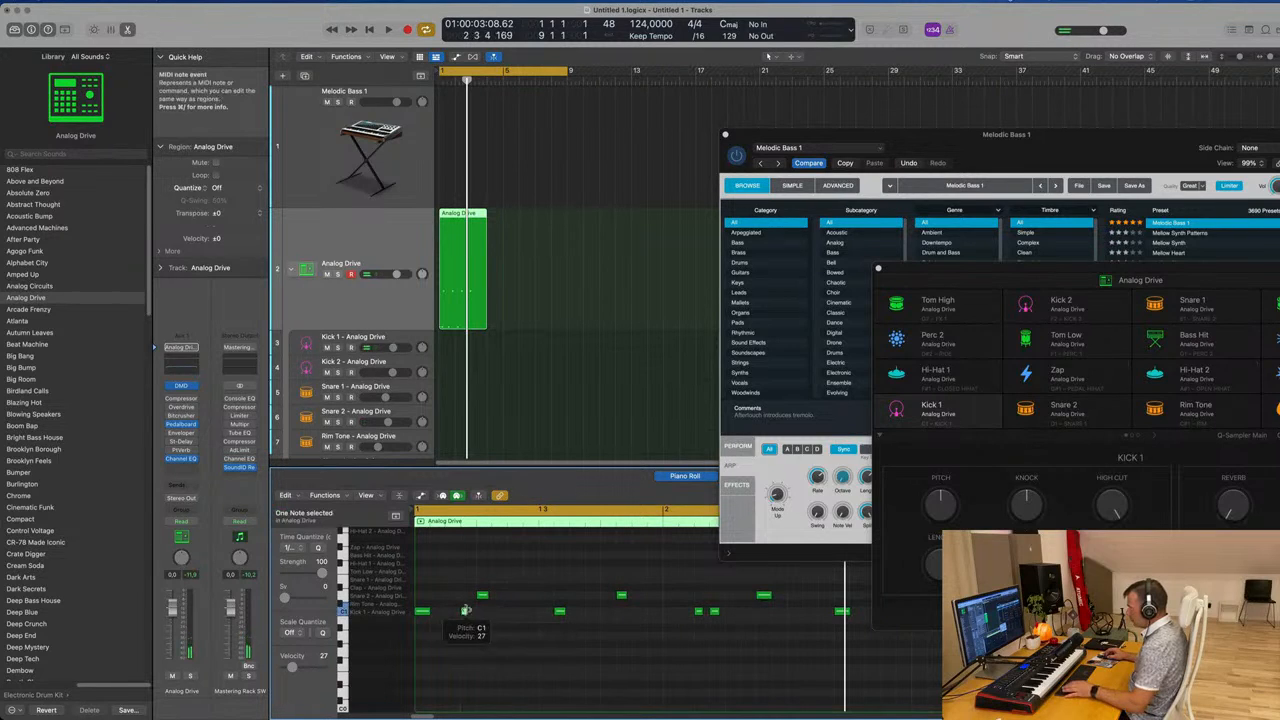
key(space)
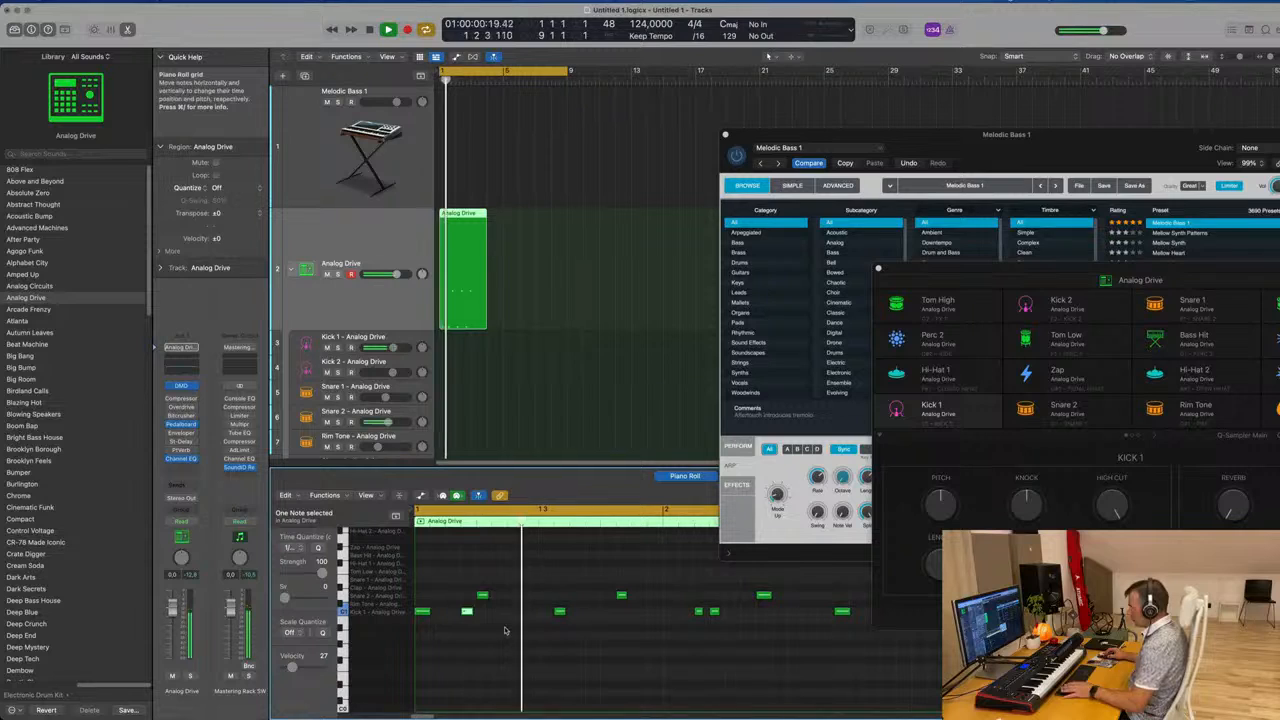
key(space)
Show the Piano Roll's automation area and try Collapse Mode to display only the lanes occupied by notes
scroll(367, 577, down, 1)
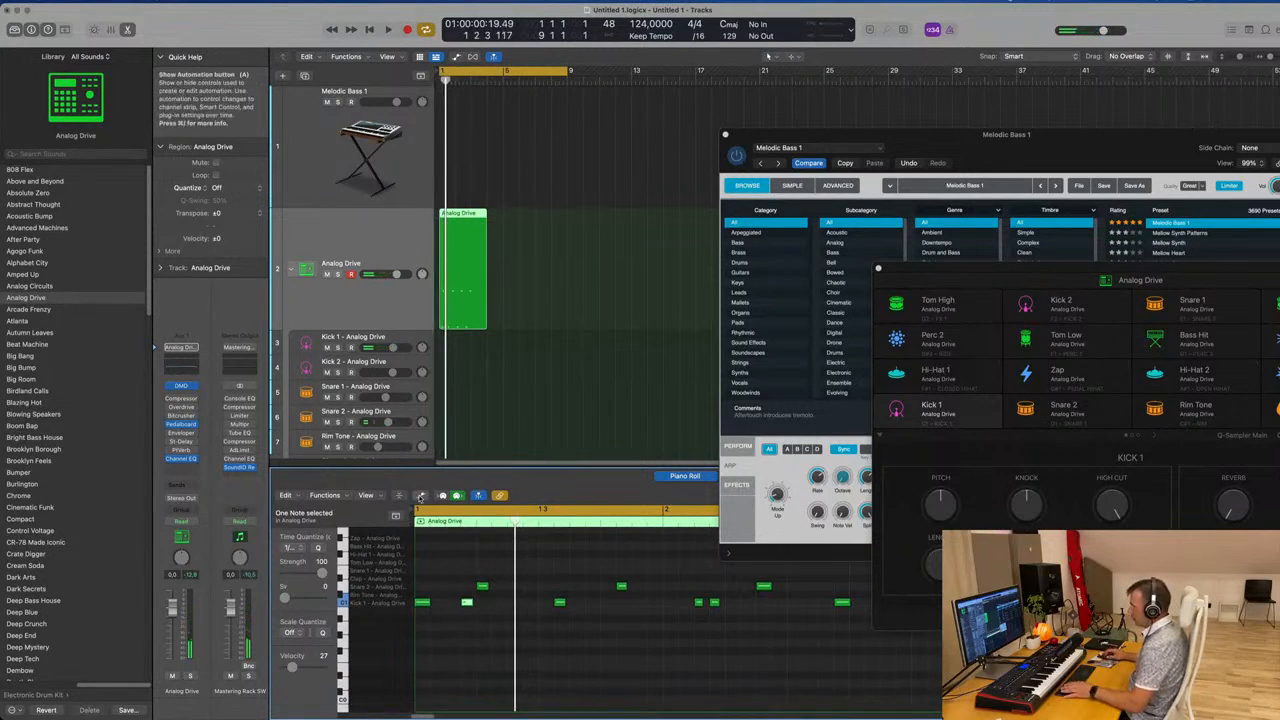
click(420, 497)
click(399, 497)
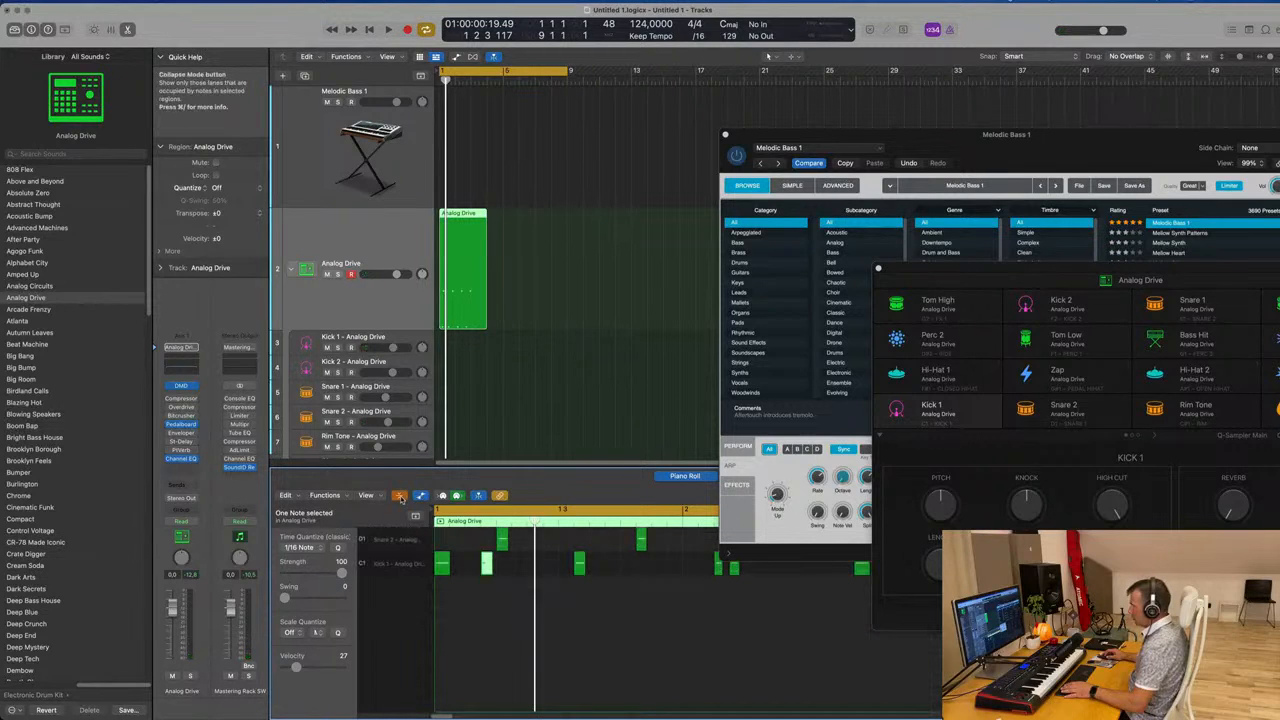
click(399, 497)
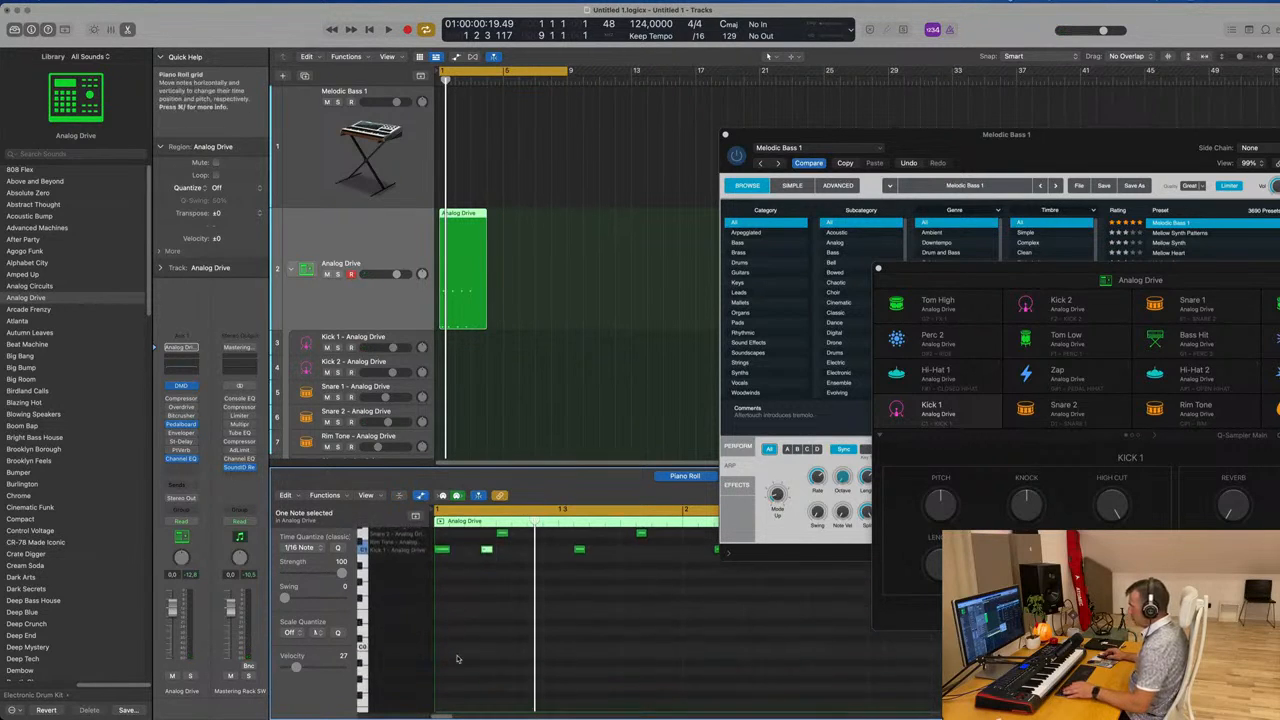
scroll(471, 608, down, 2)
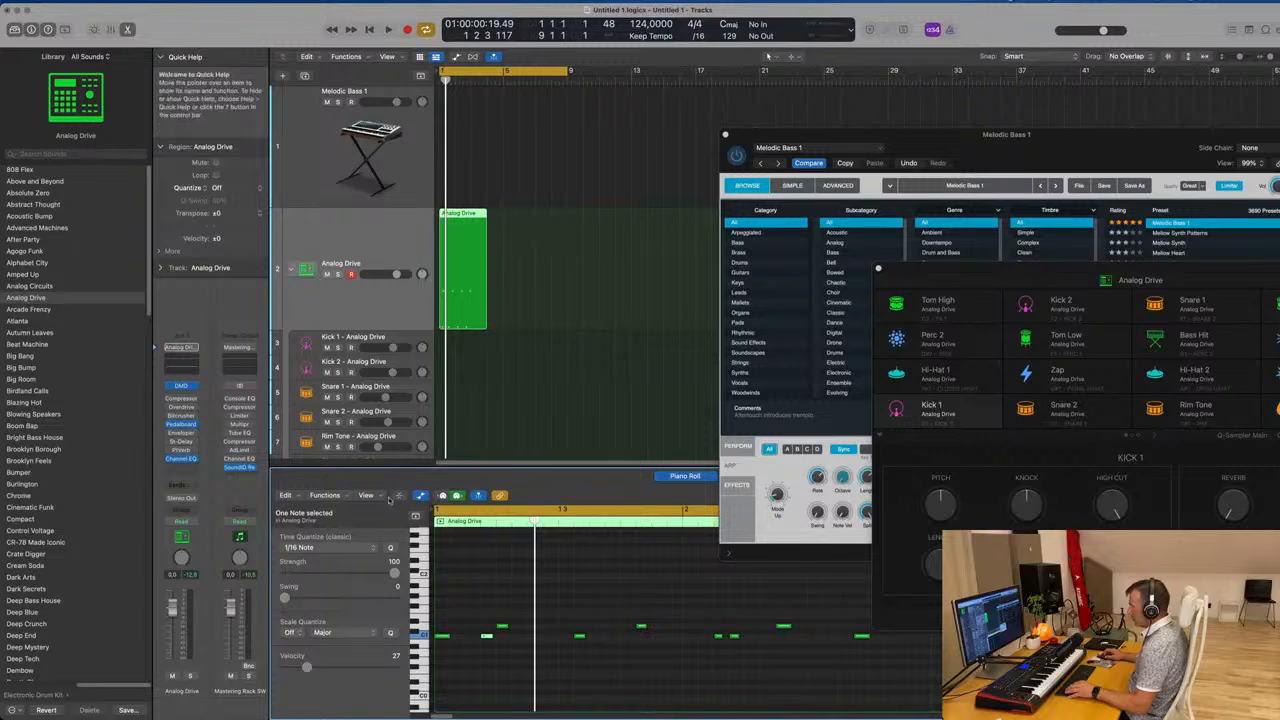
scroll(557, 611, up, 2)
scroll(557, 611, down, 1)
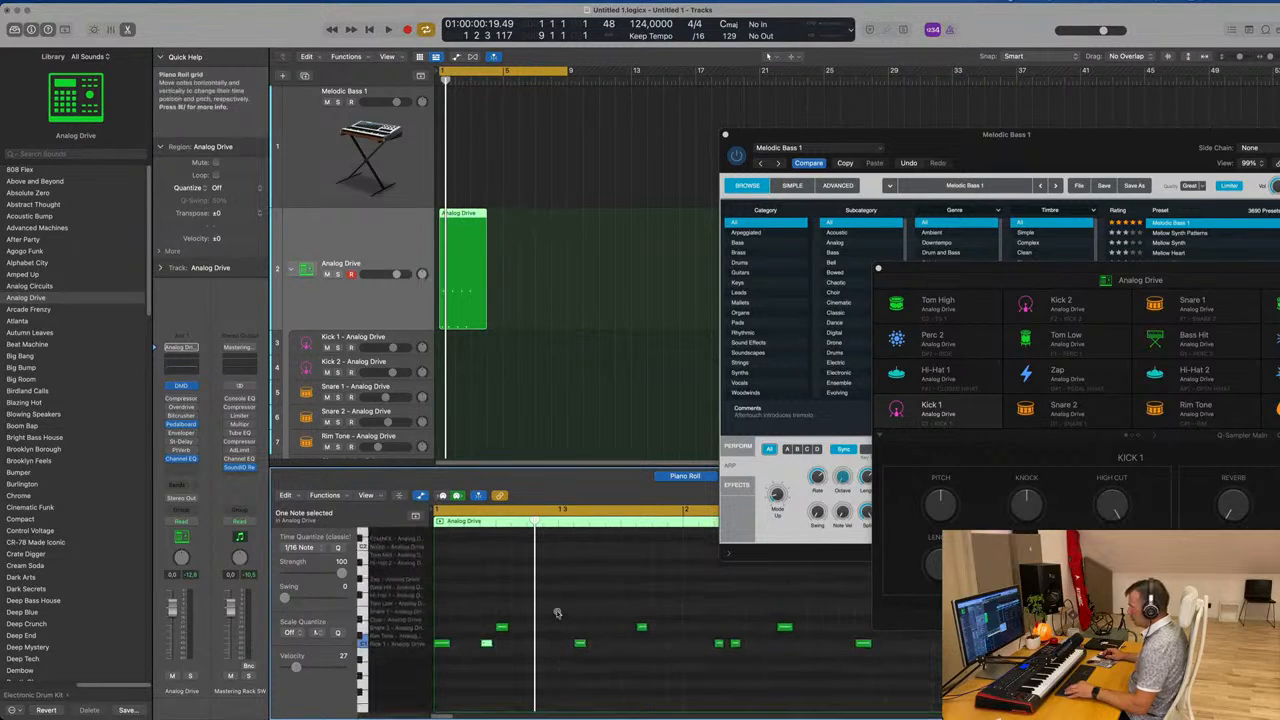
click(400, 497)
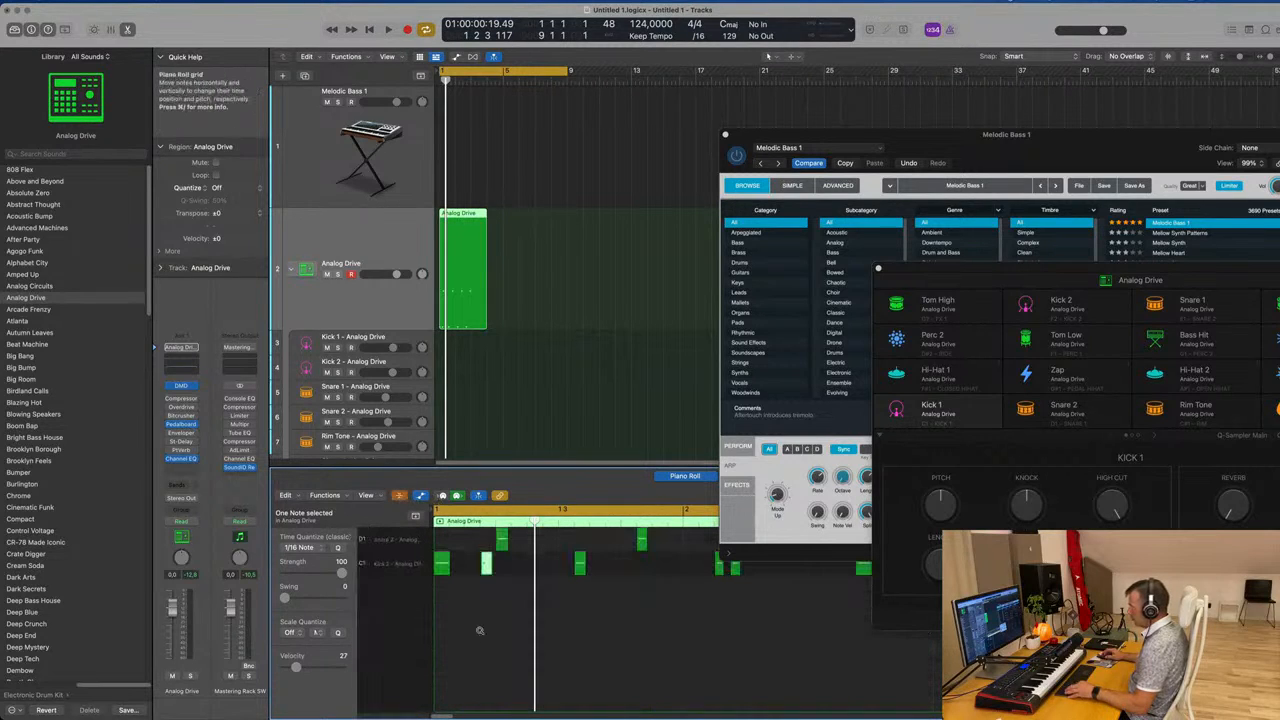
scroll(479, 630, down, 1)
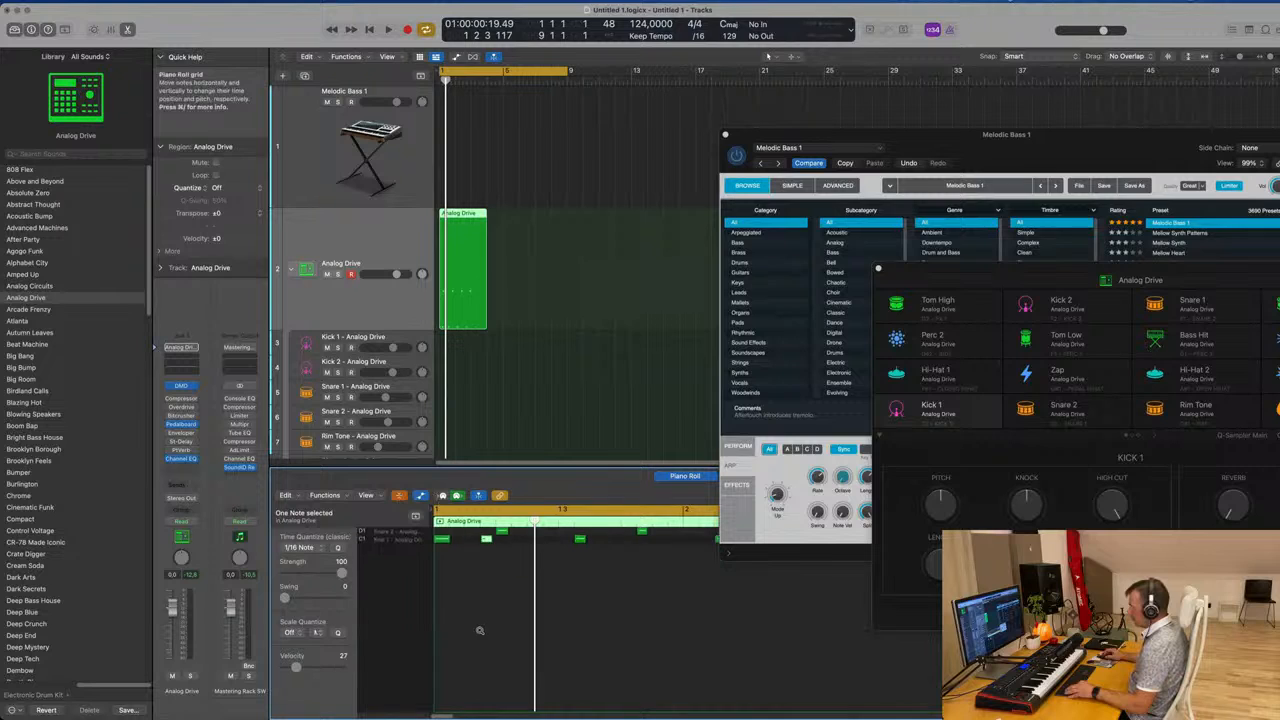
Return the Piano Roll to all drum lanes, hide its automation area, and briefly try the global tracks display
click(367, 496)
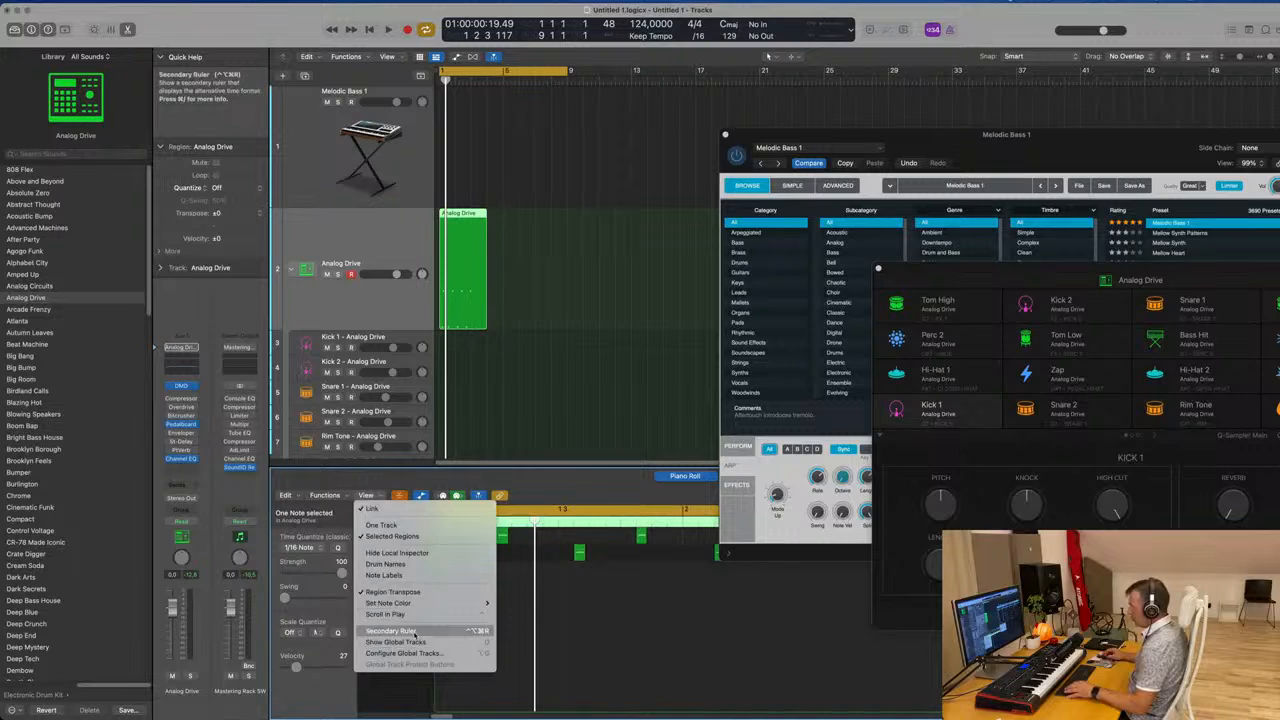
click(595, 645)
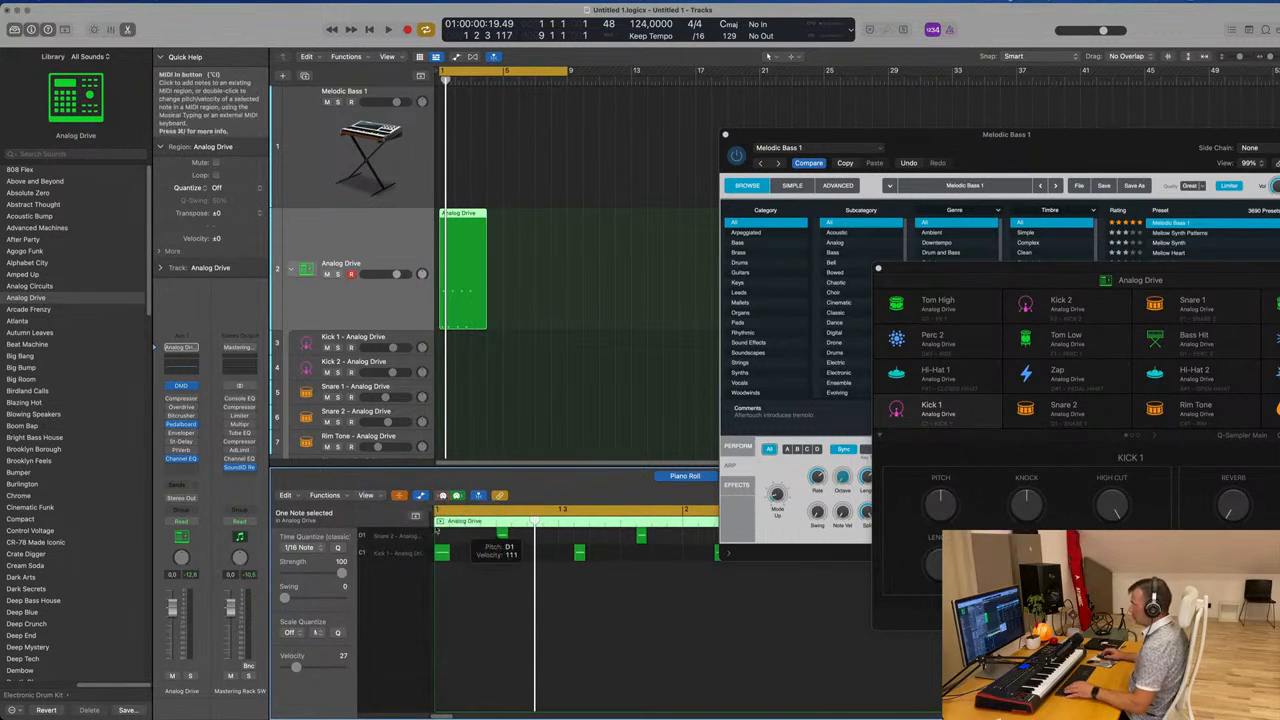
click(486, 554)
click(398, 496)
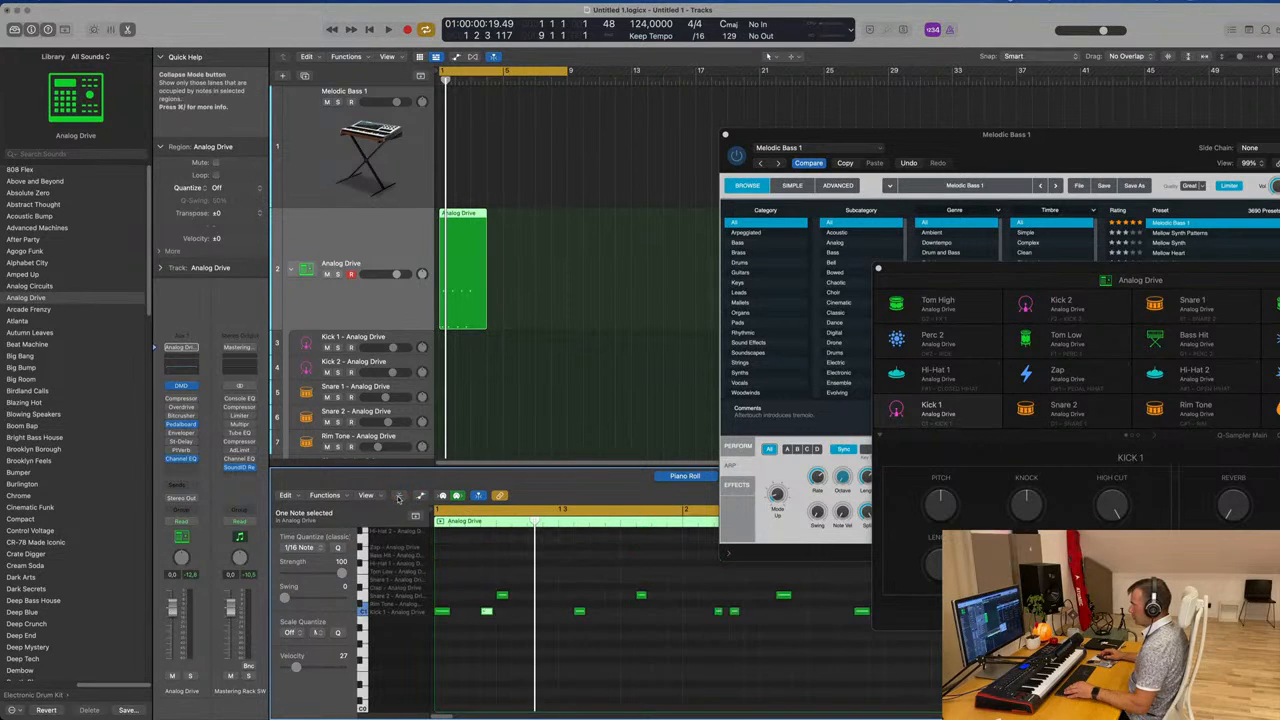
click(398, 497)
click(398, 497)
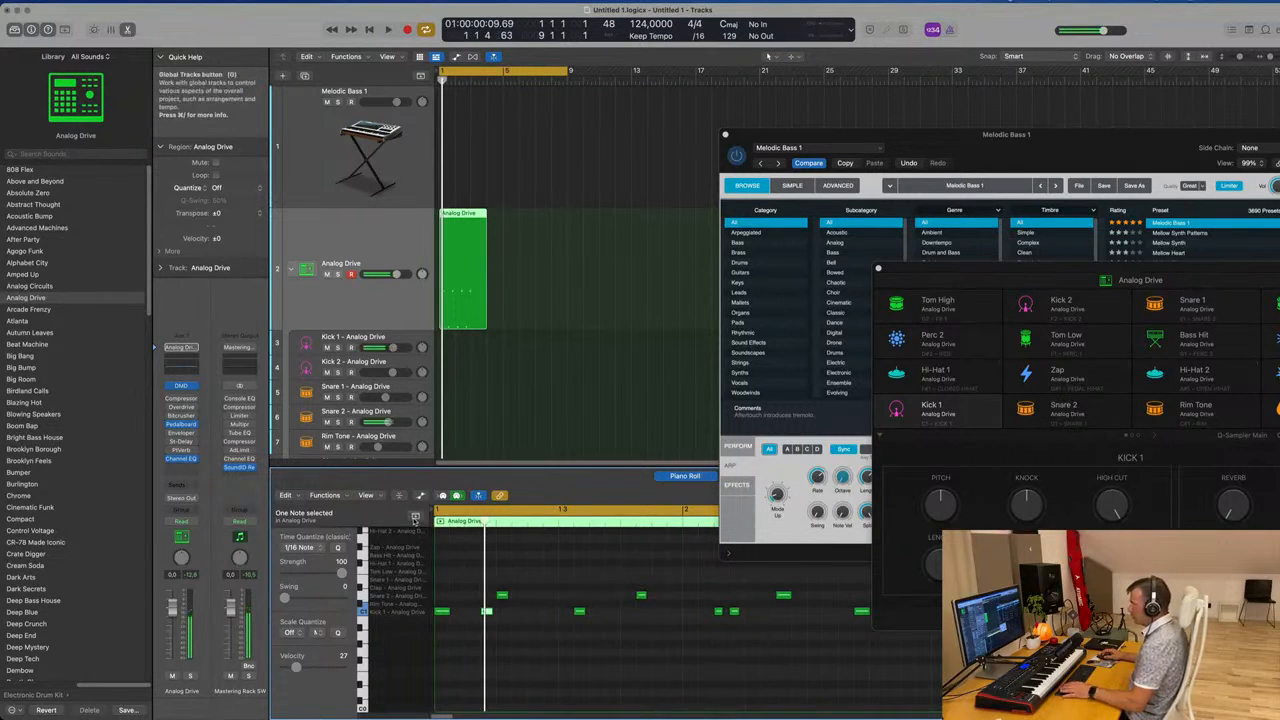
click(415, 517)
click(415, 517)
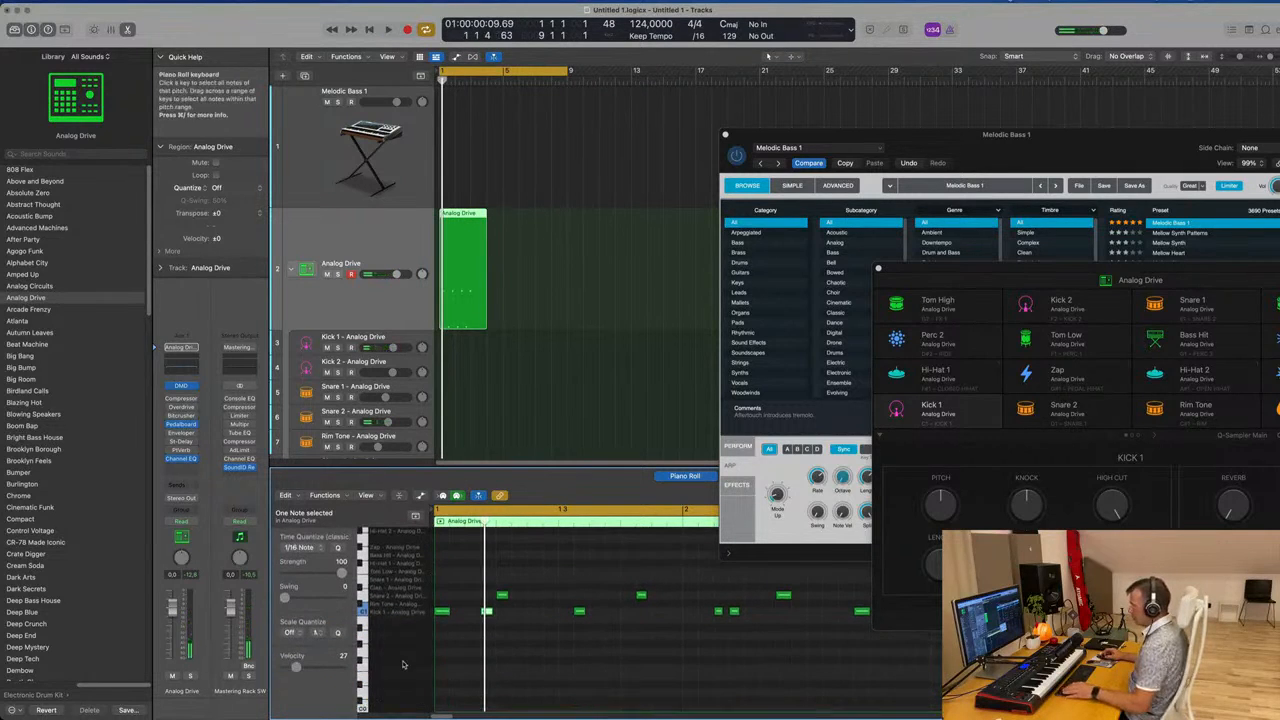
Play the edited Analog Drive region back and examine its kick and snare timing in the Piano Roll
scroll(405, 662, down, 5)
scroll(405, 662, up, 4)
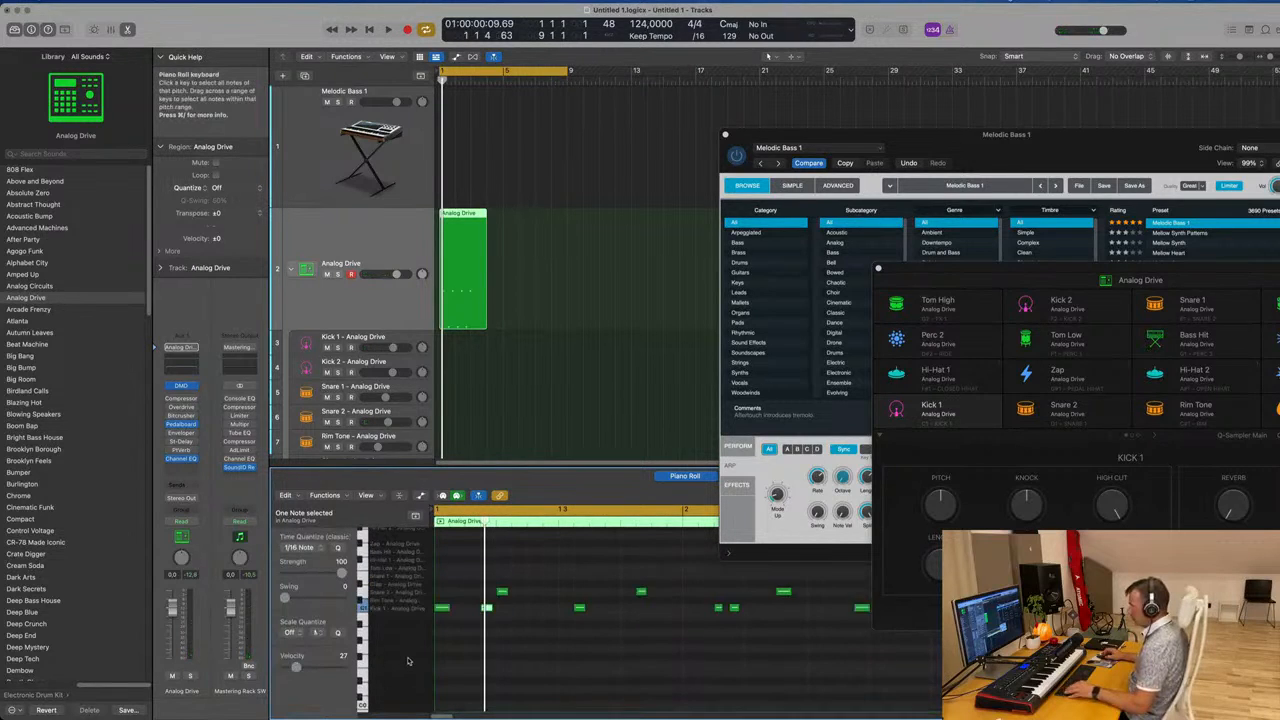
key(space)
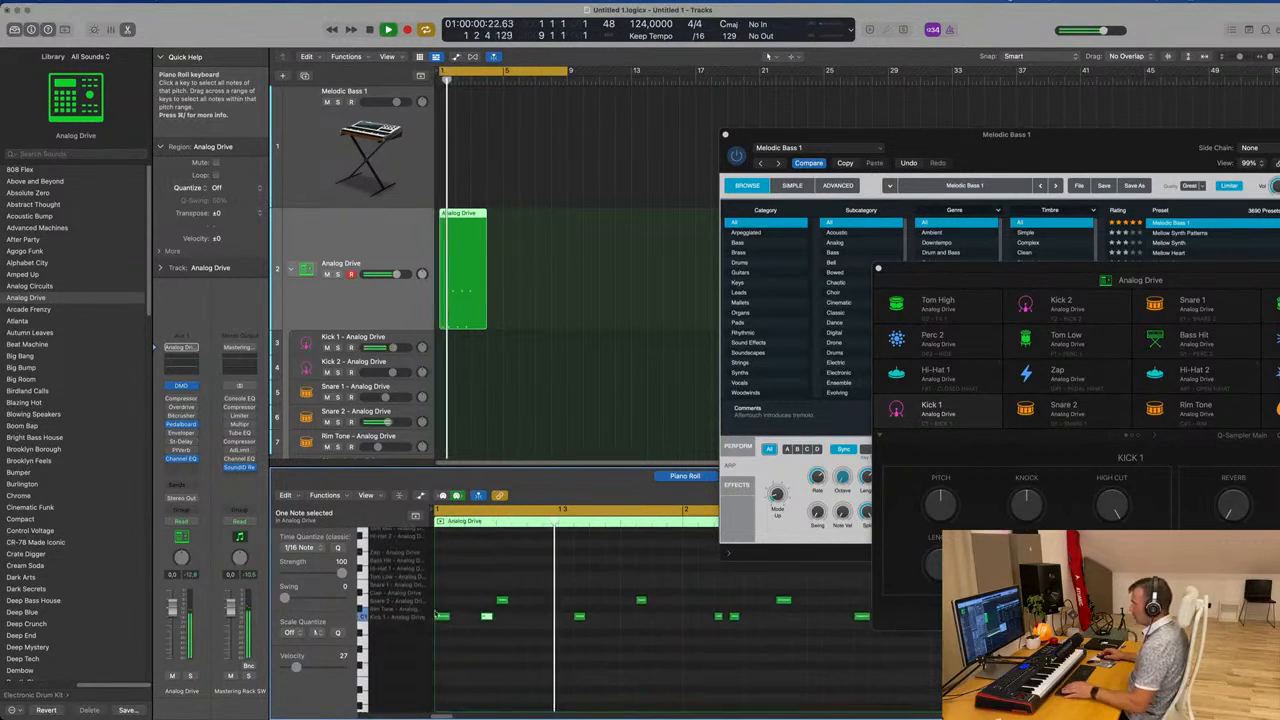
click(499, 394)
key(space)
click(463, 255)
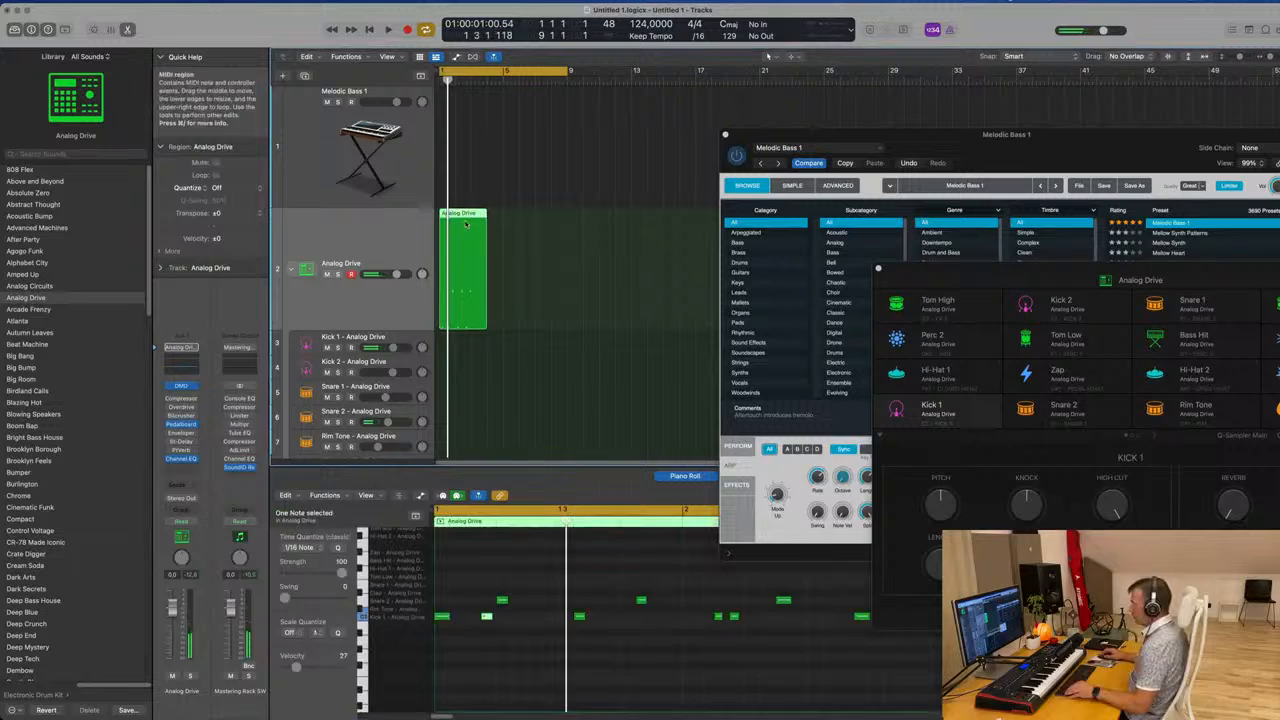
key(space)
scroll(475, 599, up, 4)
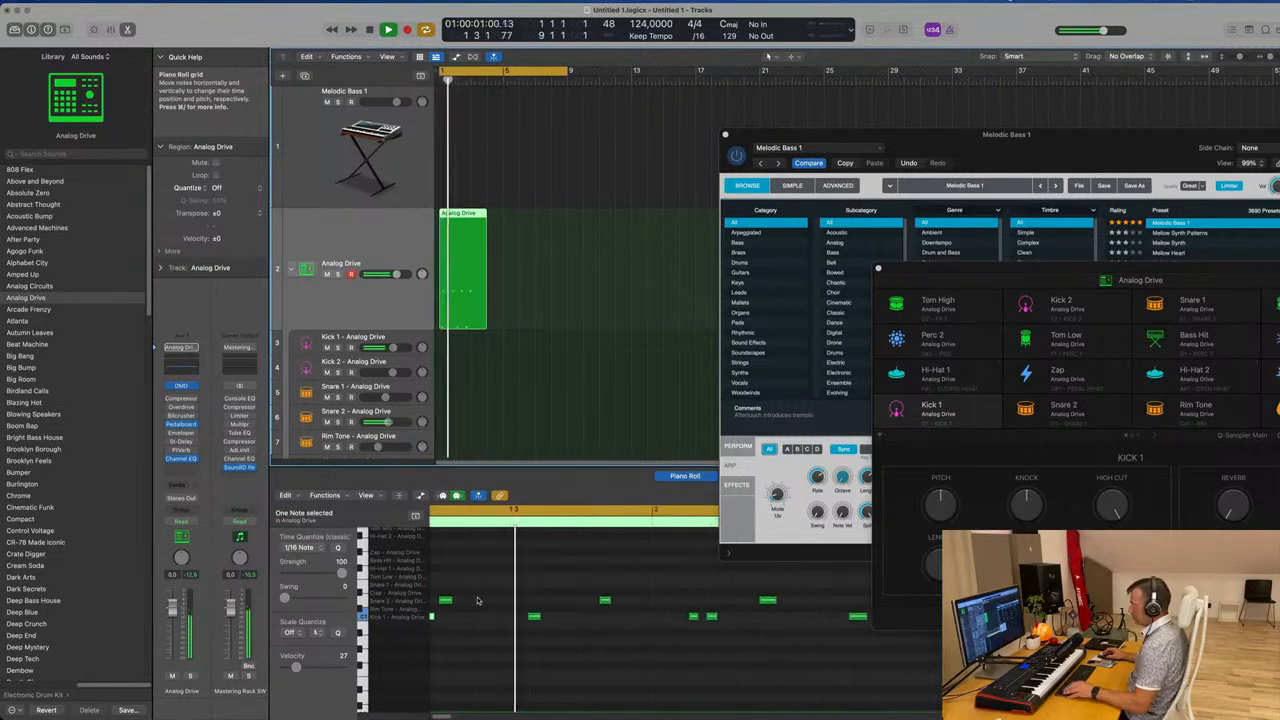
scroll(549, 651, left, 3)
key(space)
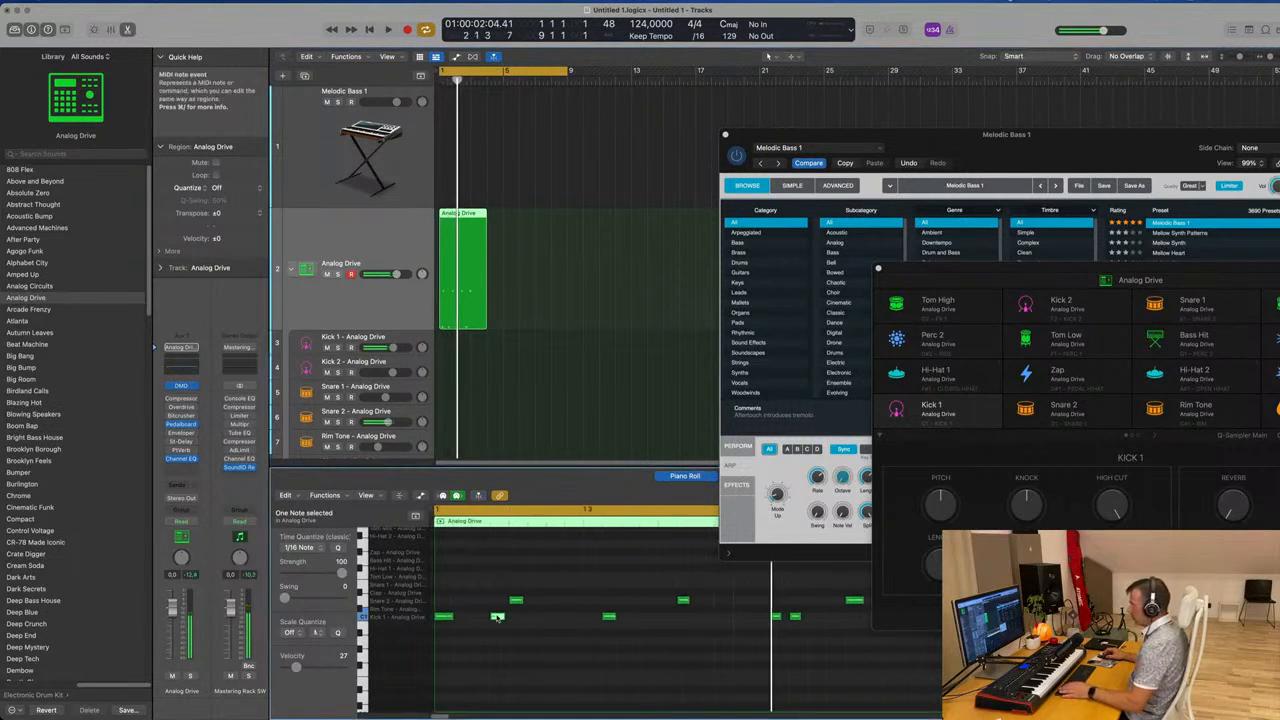
Select the second Kick 1 note, turn off the Piano Roll's MIDI Out and Catch modes, and enable Collapse Mode
click(500, 617)
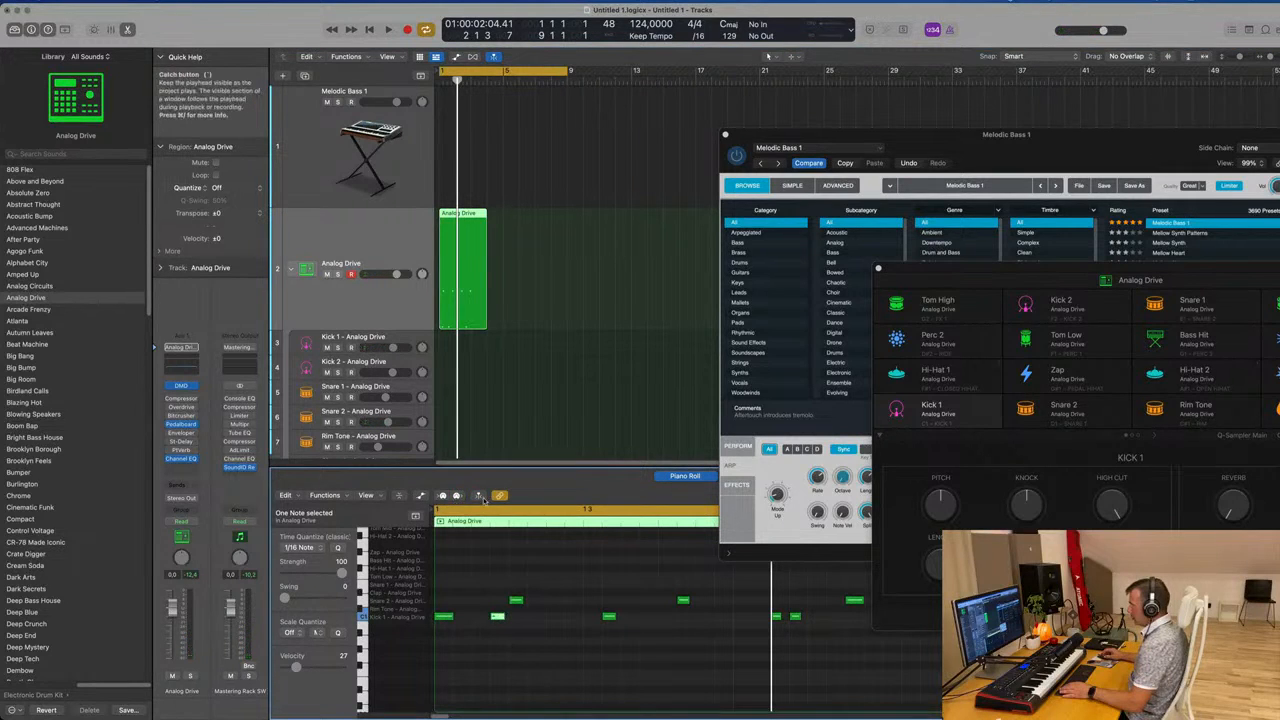
click(398, 497)
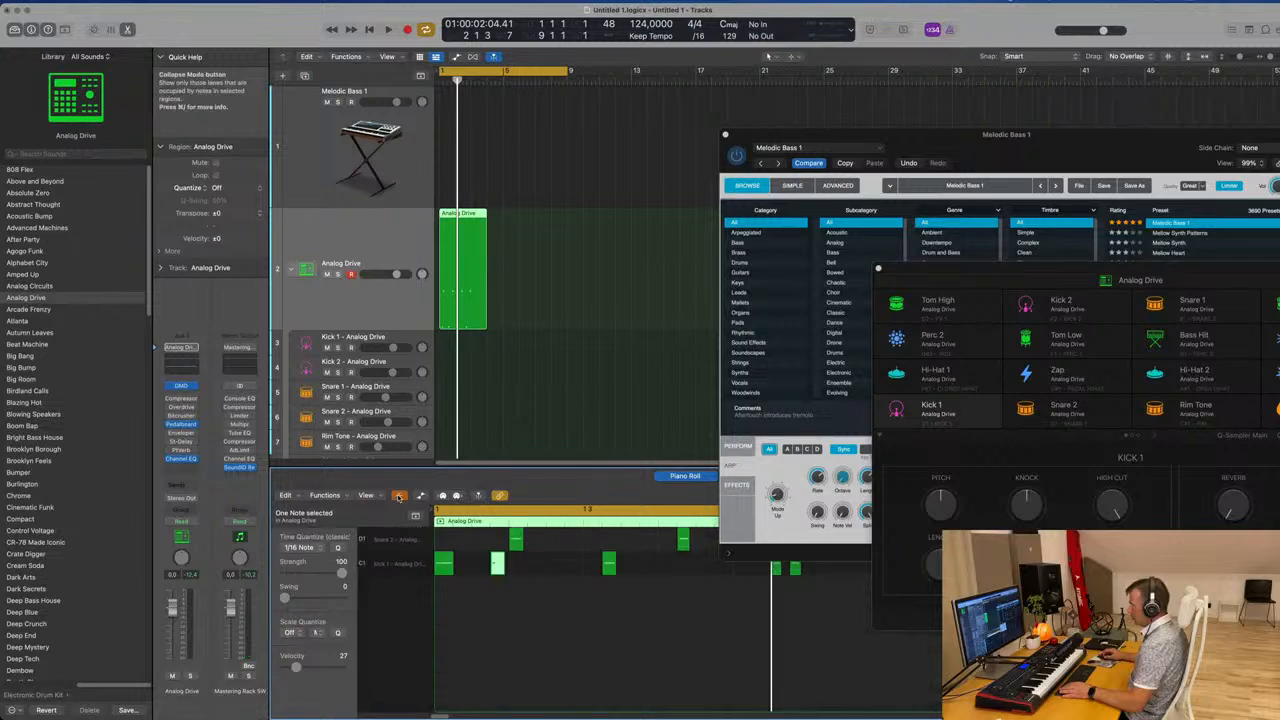
click(366, 495)
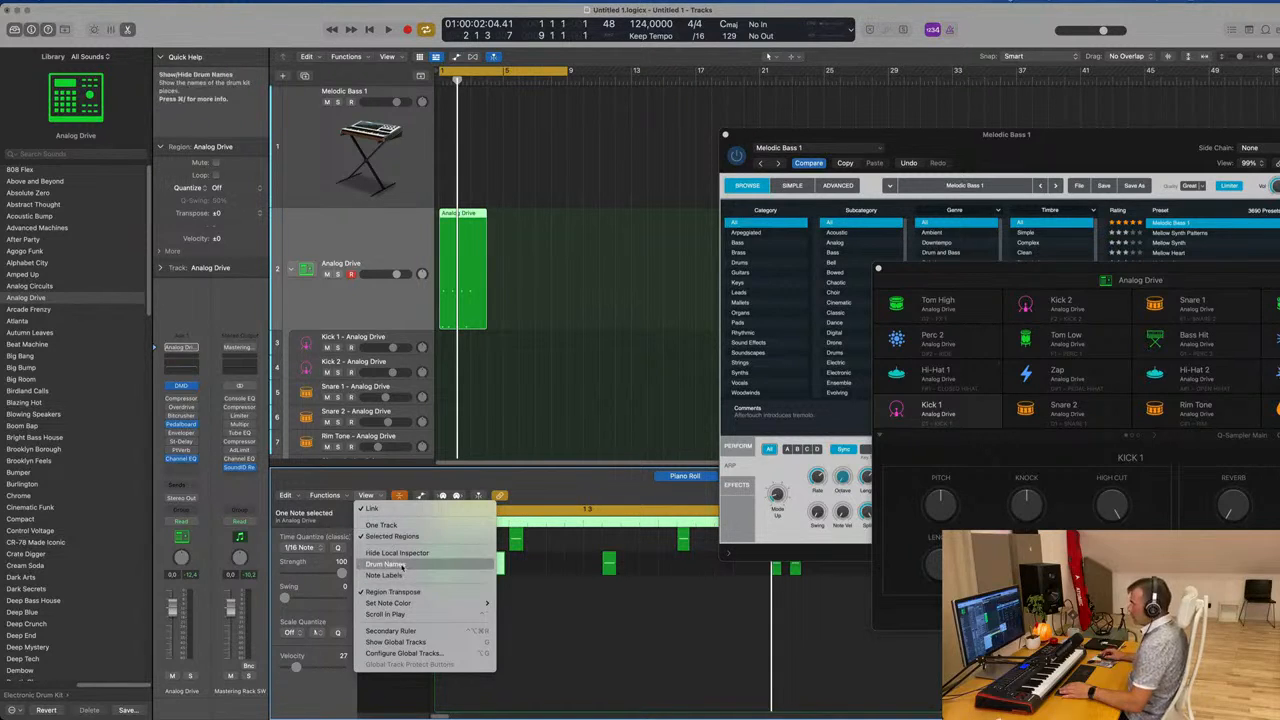
click(580, 651)
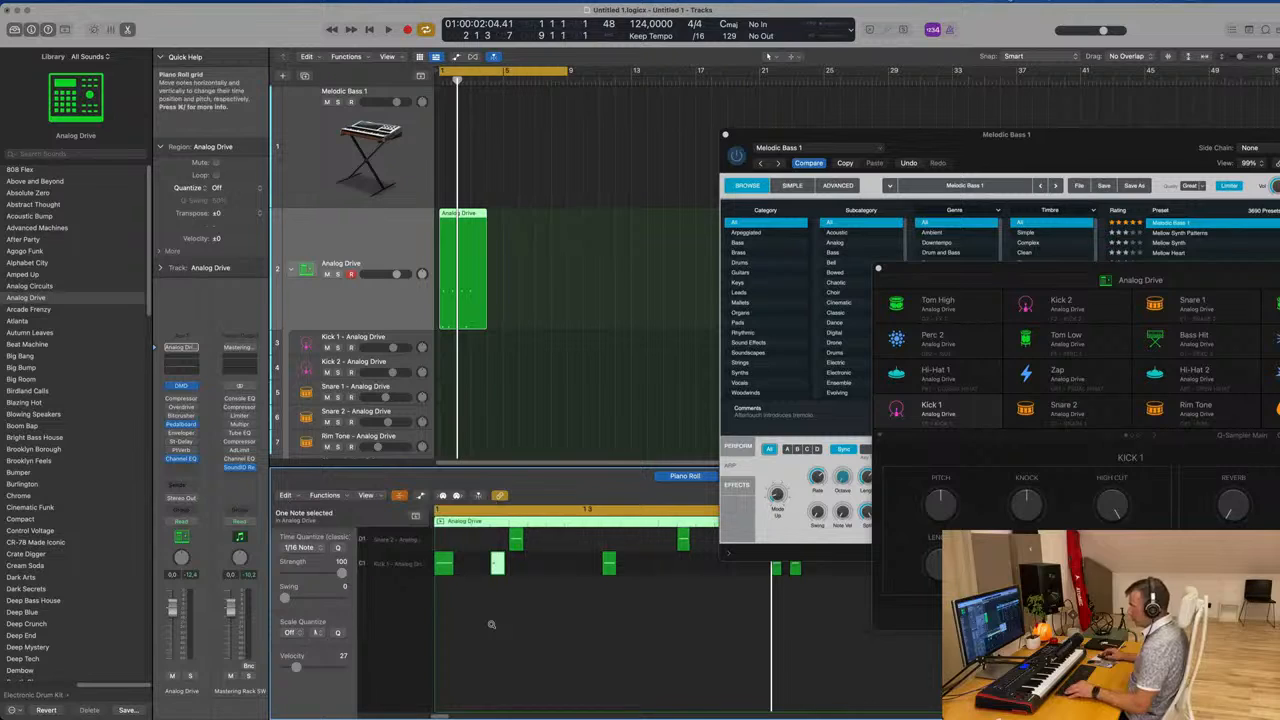
Display the global tracks and automation area in the Piano Roll and turn off Collapse Mode
scroll(491, 624, up, 1)
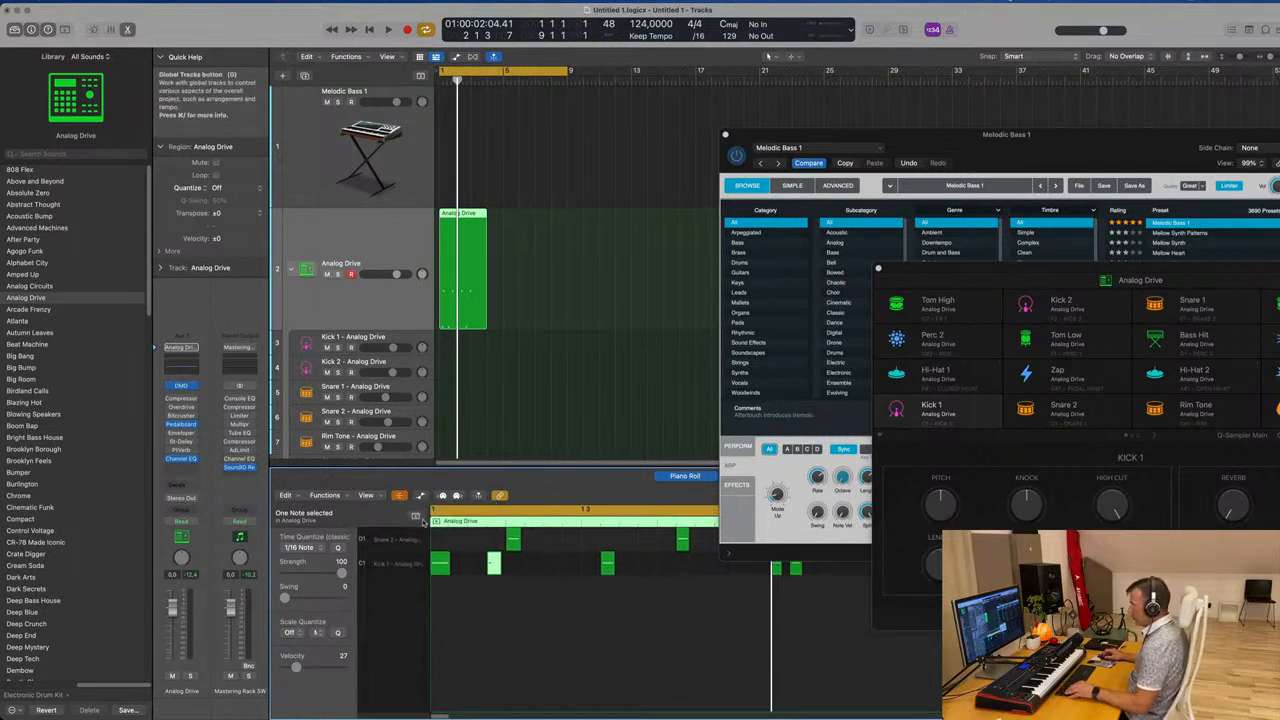
click(415, 516)
click(420, 495)
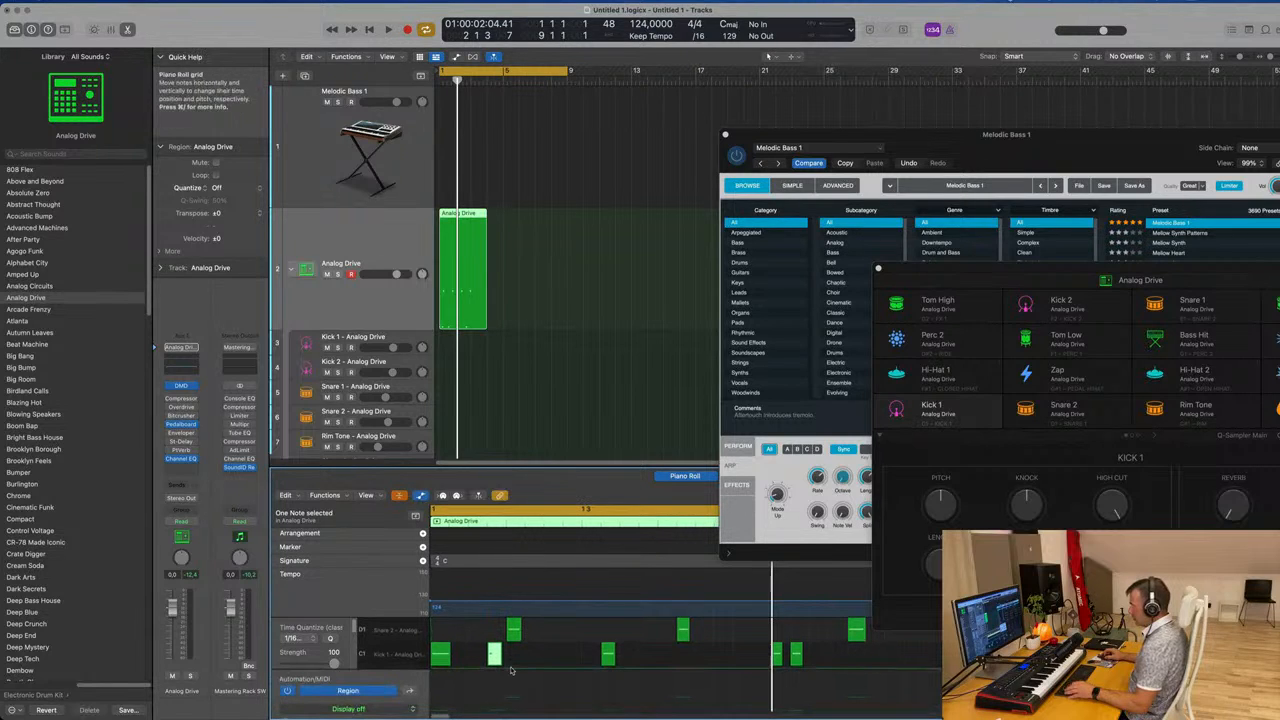
click(399, 496)
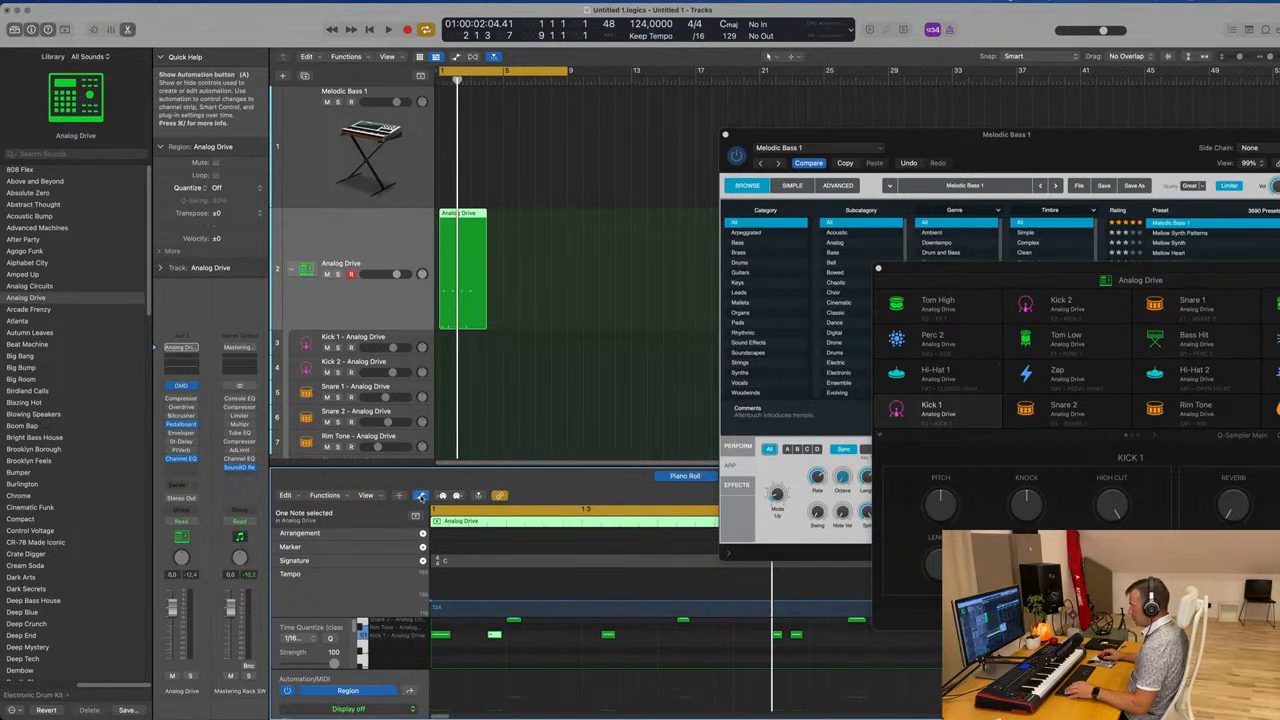
click(421, 497)
click(421, 497)
Enlarge the Piano Roll pane and bring the kick and snare notes into view
scroll(545, 682, down, 5)
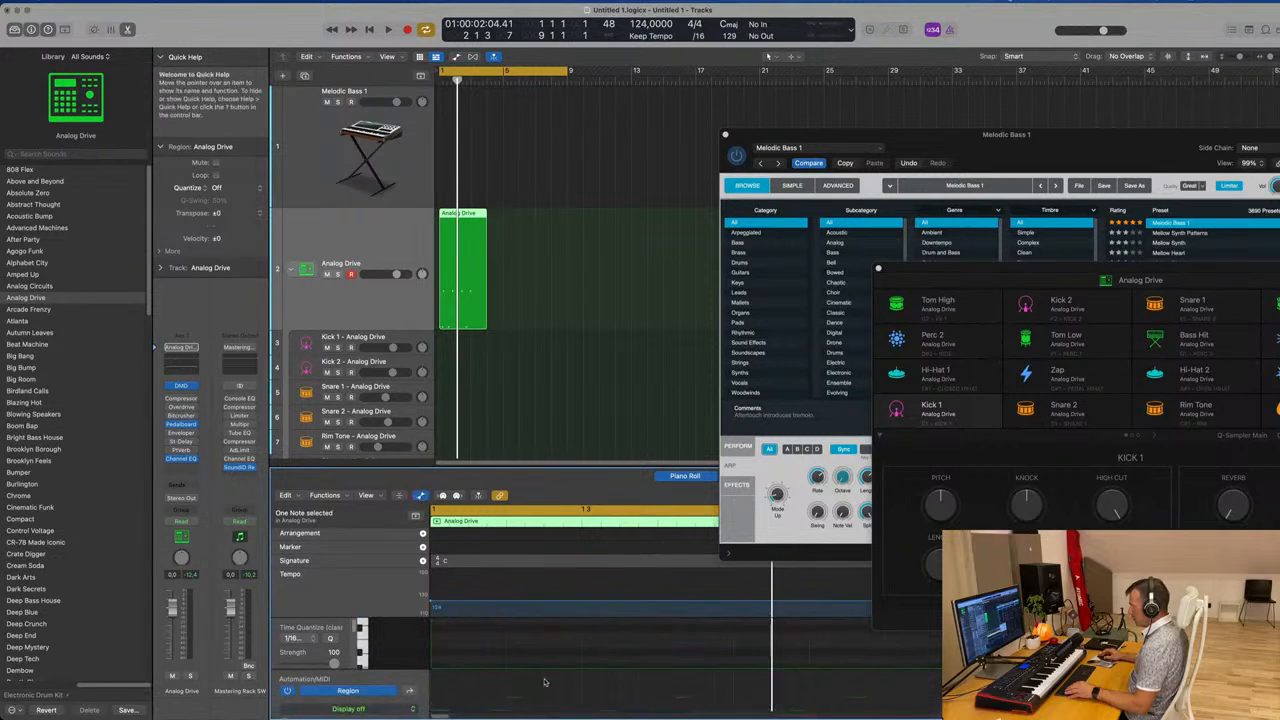
scroll(530, 665, up, 3)
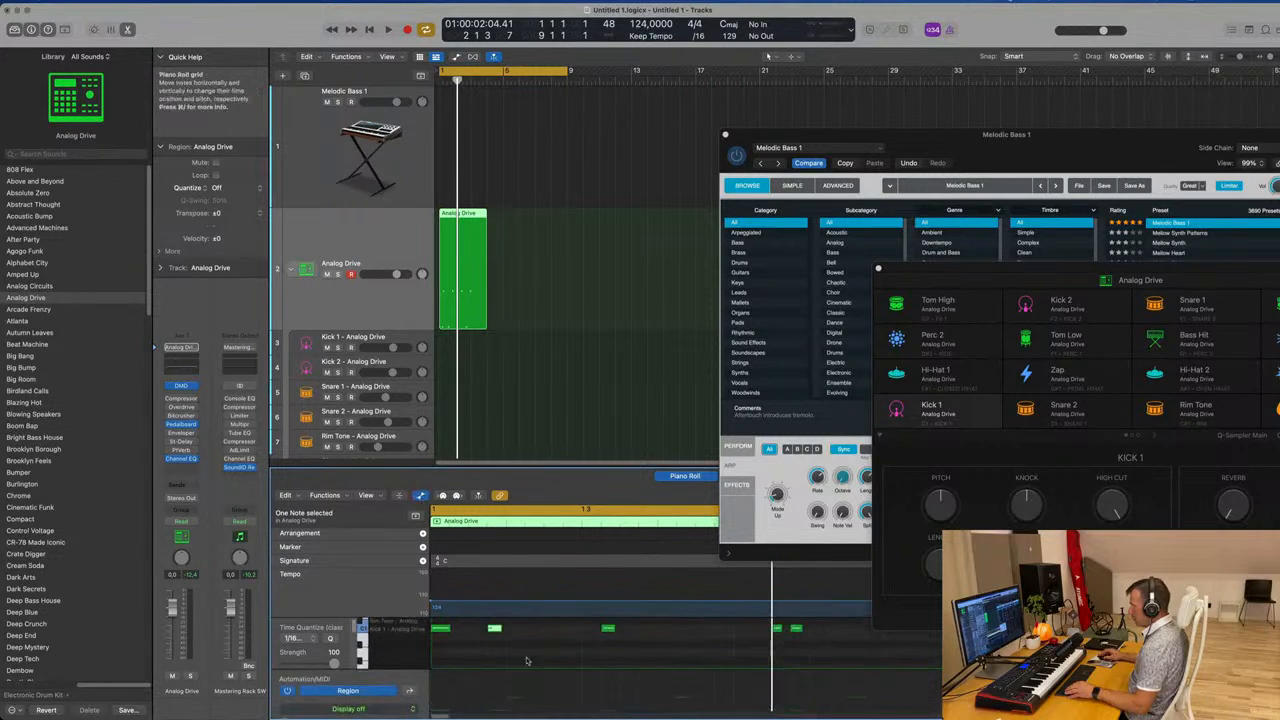
scroll(492, 708, down, 3)
click(495, 709)
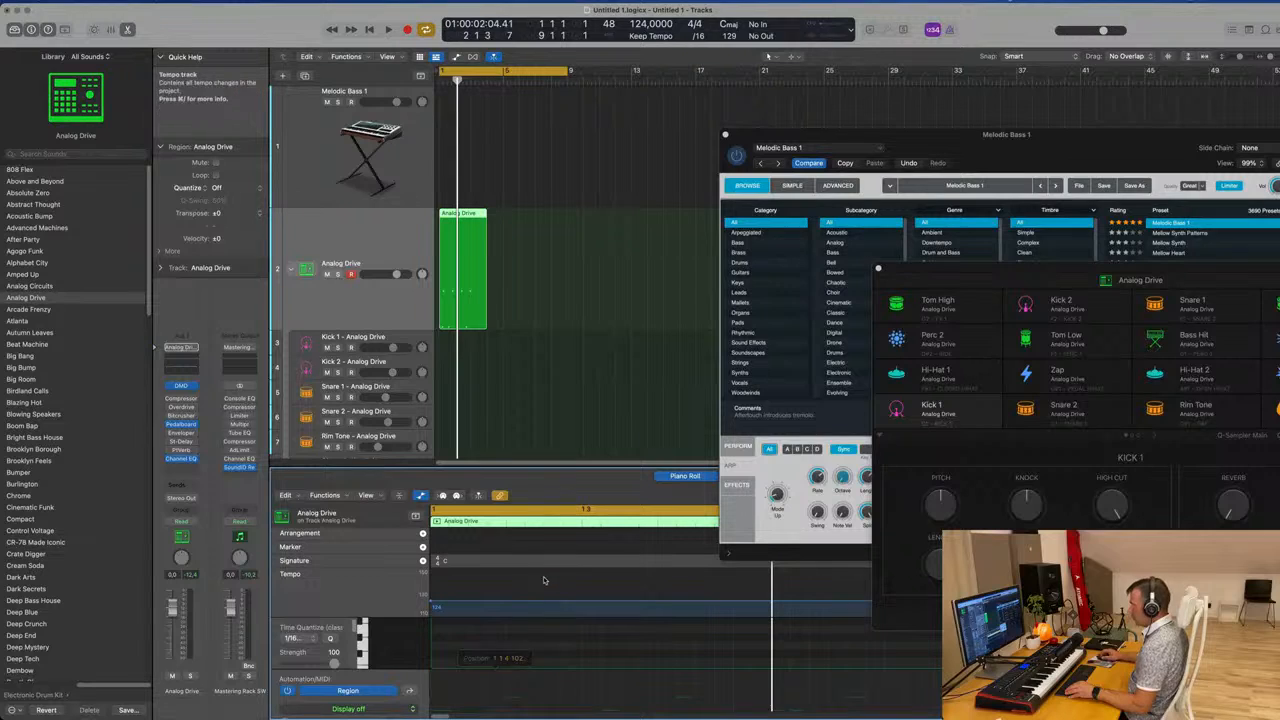
drag(541, 466, 541, 276)
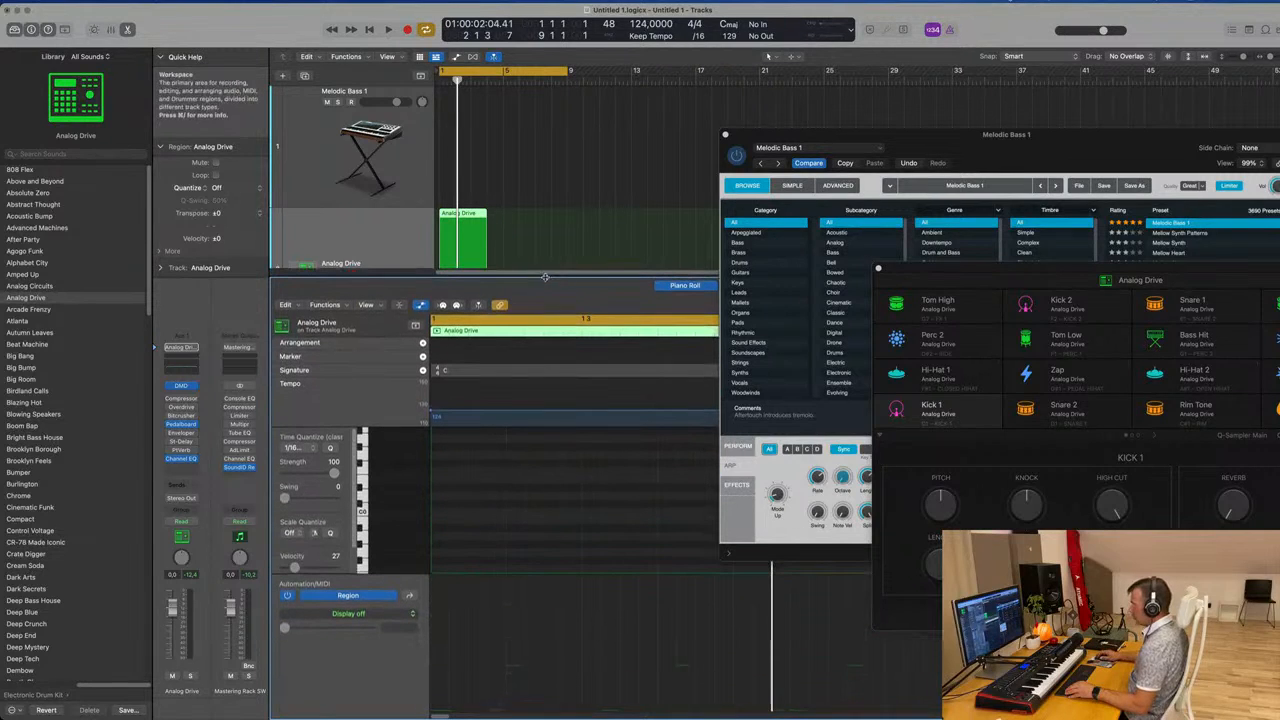
scroll(490, 415, up, 3)
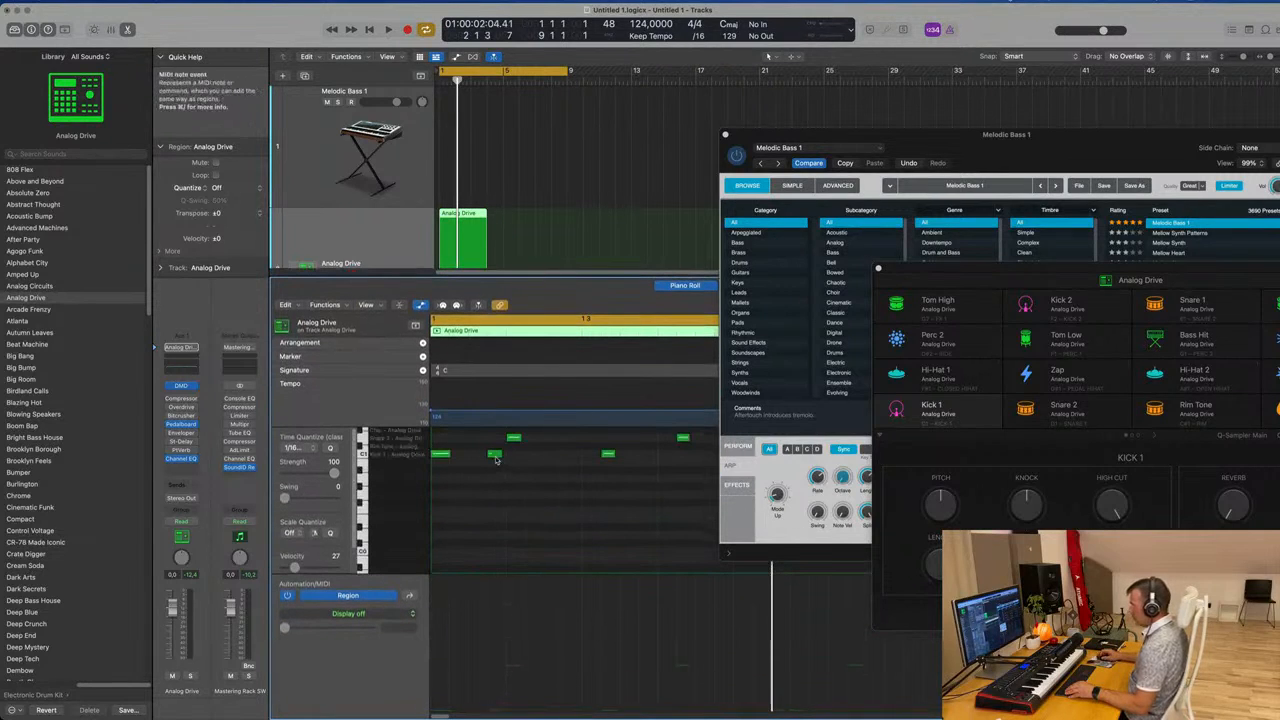
Play the Analog Drive region back and examine its kick and snare notes across the first bars
key(space)
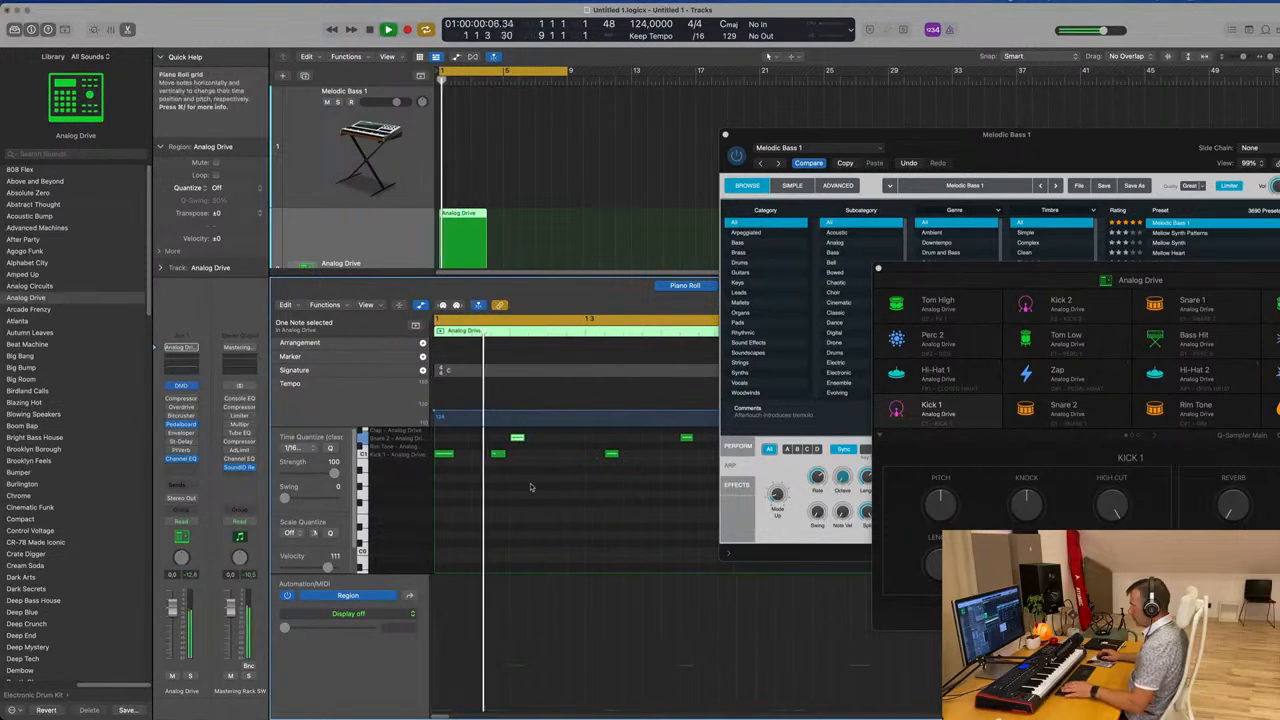
scroll(483, 203, down, 4)
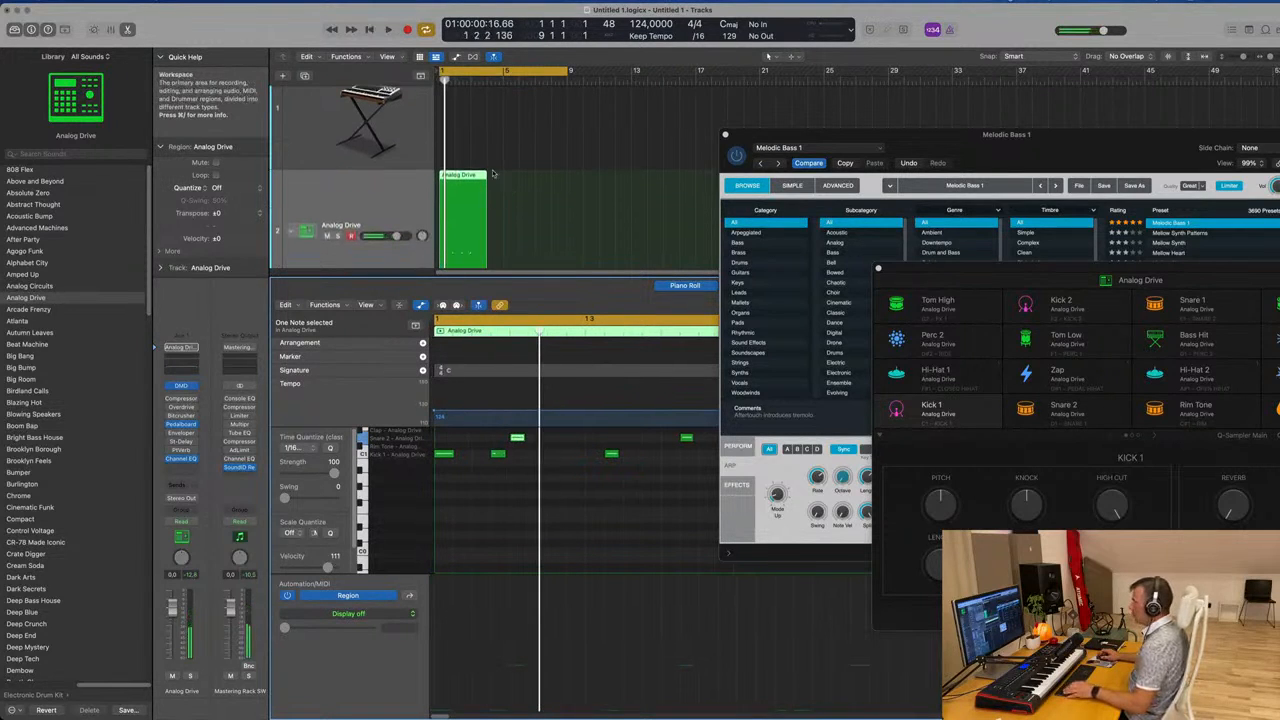
key(space)
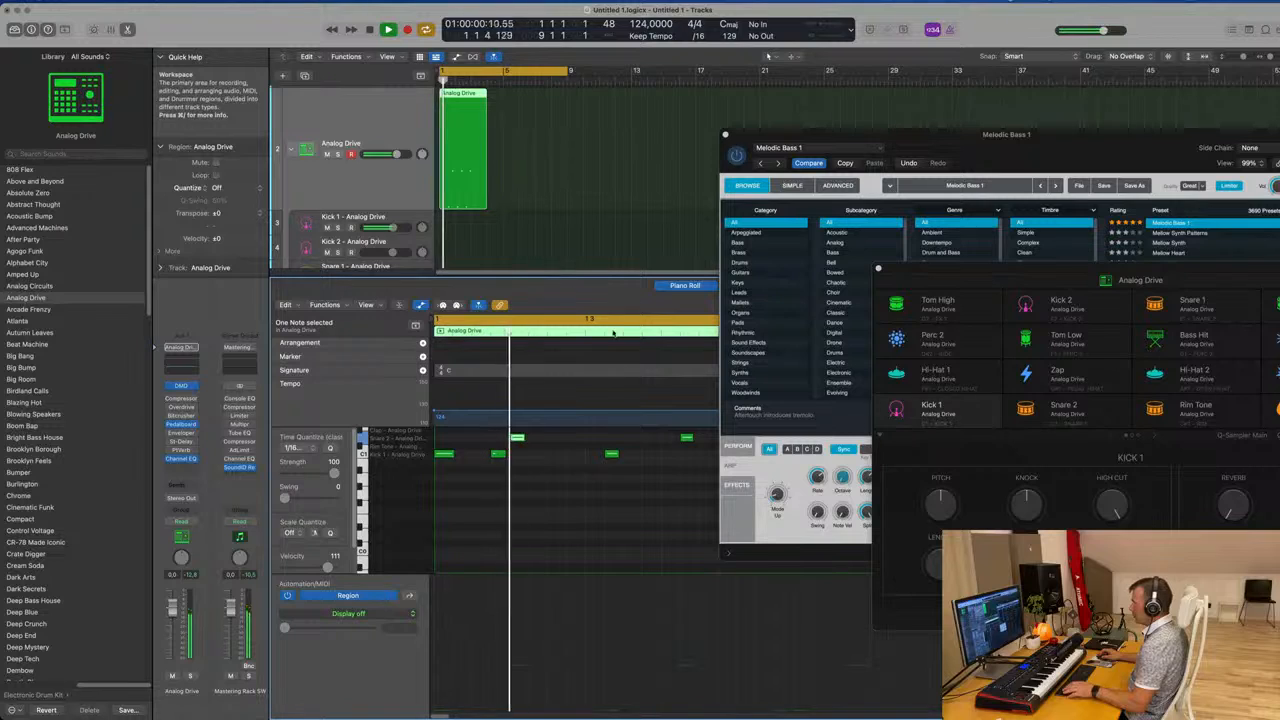
scroll(618, 464, down, 3)
scroll(625, 465, down, 1)
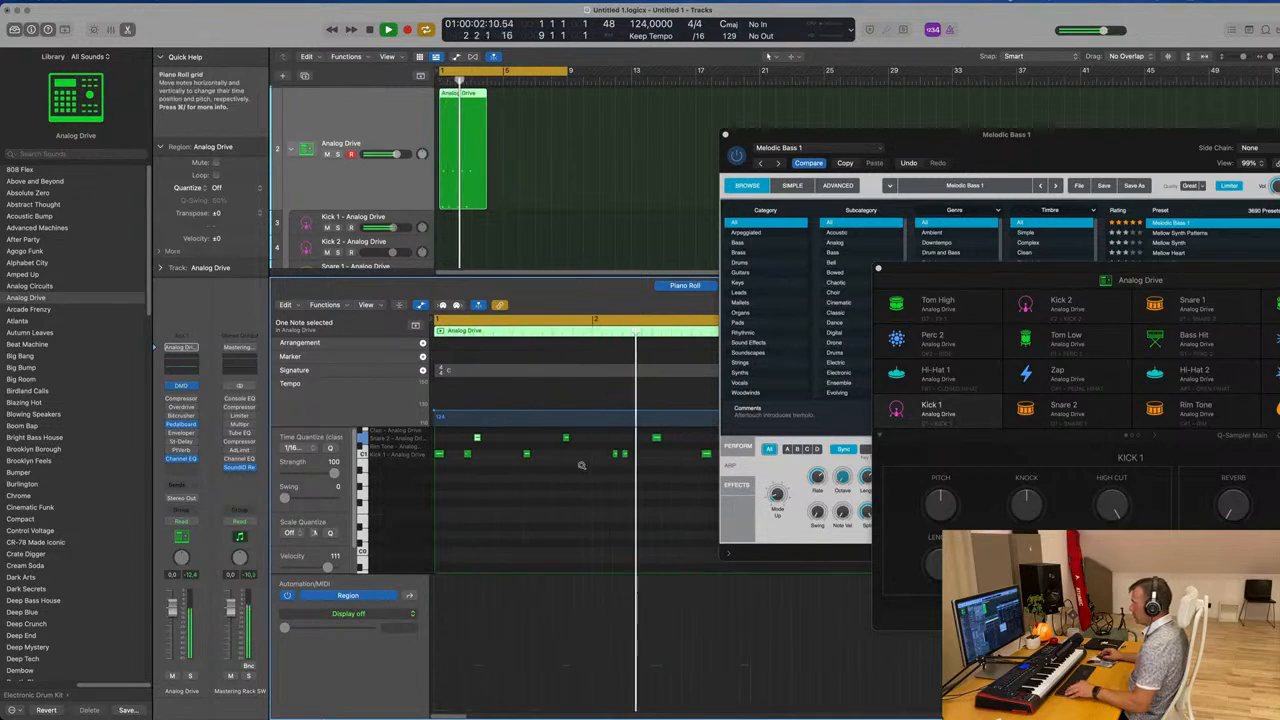
scroll(582, 463, down, 3)
key(space)
Move the fourth Kick 1 note, just after bar 2, slightly earlier and play the pattern back
click(585, 463)
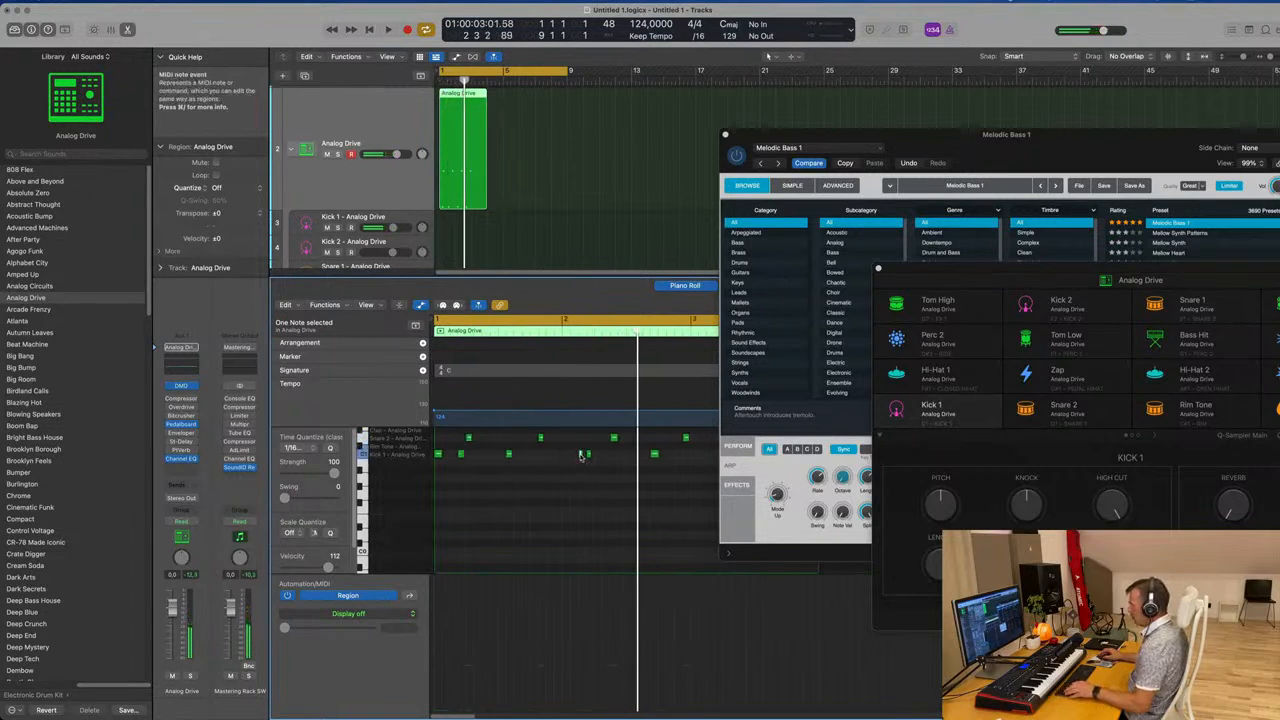
click(572, 455)
key(space)
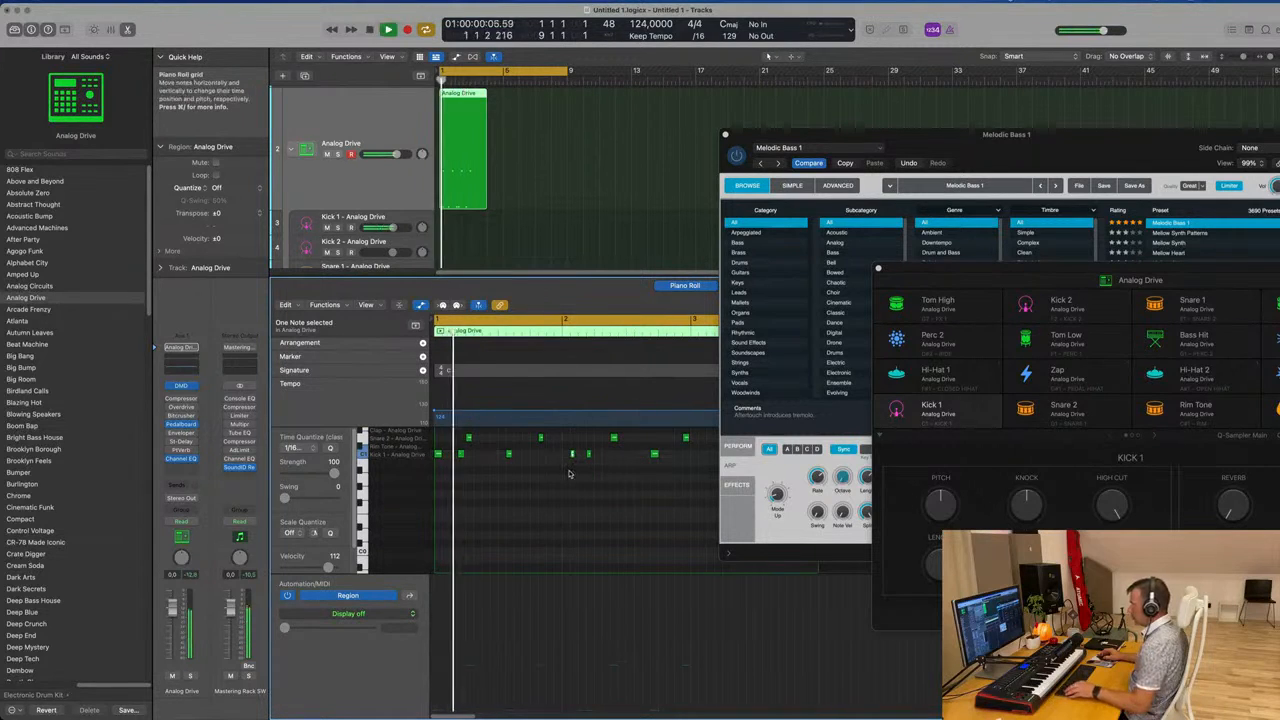
scroll(570, 471, down, 1)
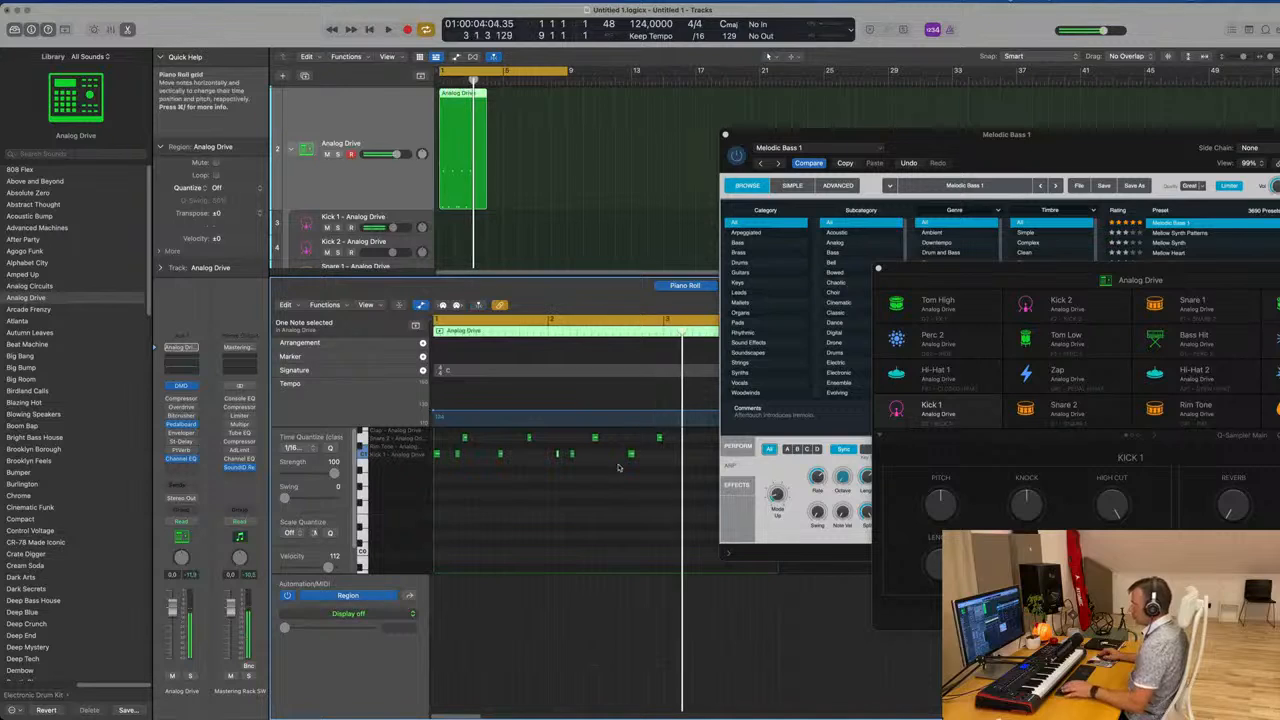
key(space)
Split the Analog Drive region at bar 3 and delete the part after it
scroll(481, 138, up, 5)
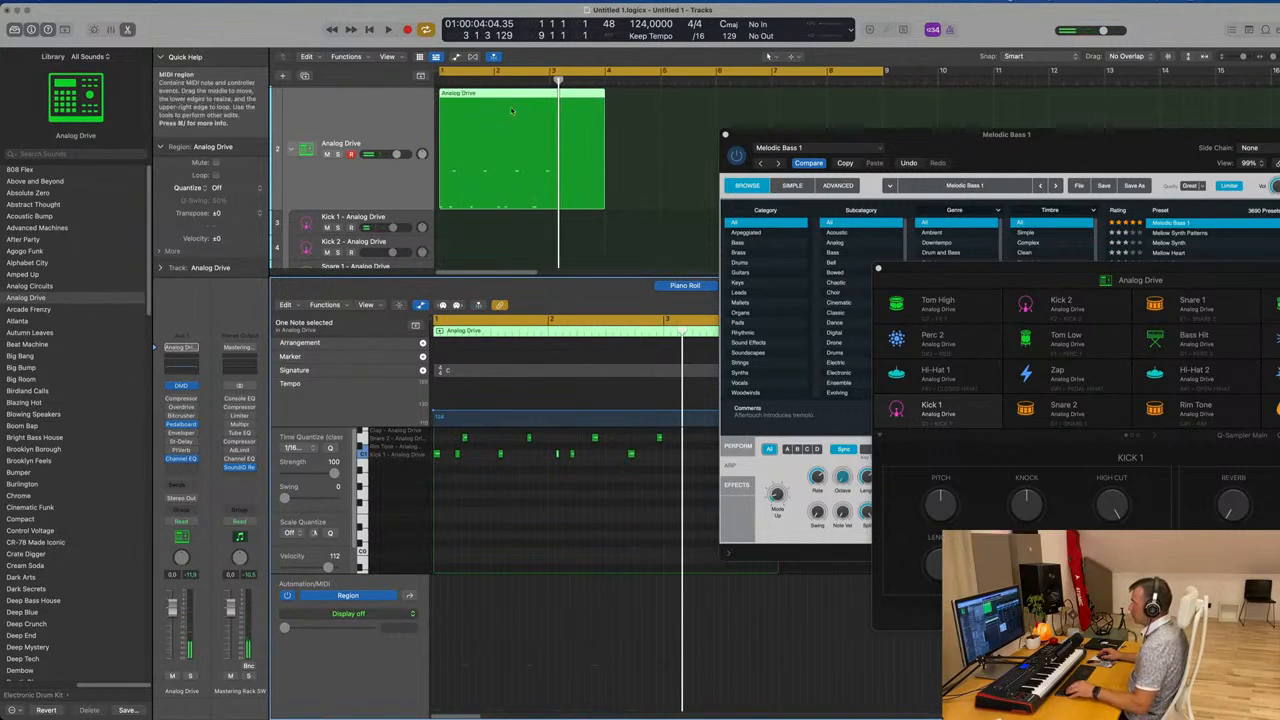
super+double_click(552, 93)
key(BackSpace)
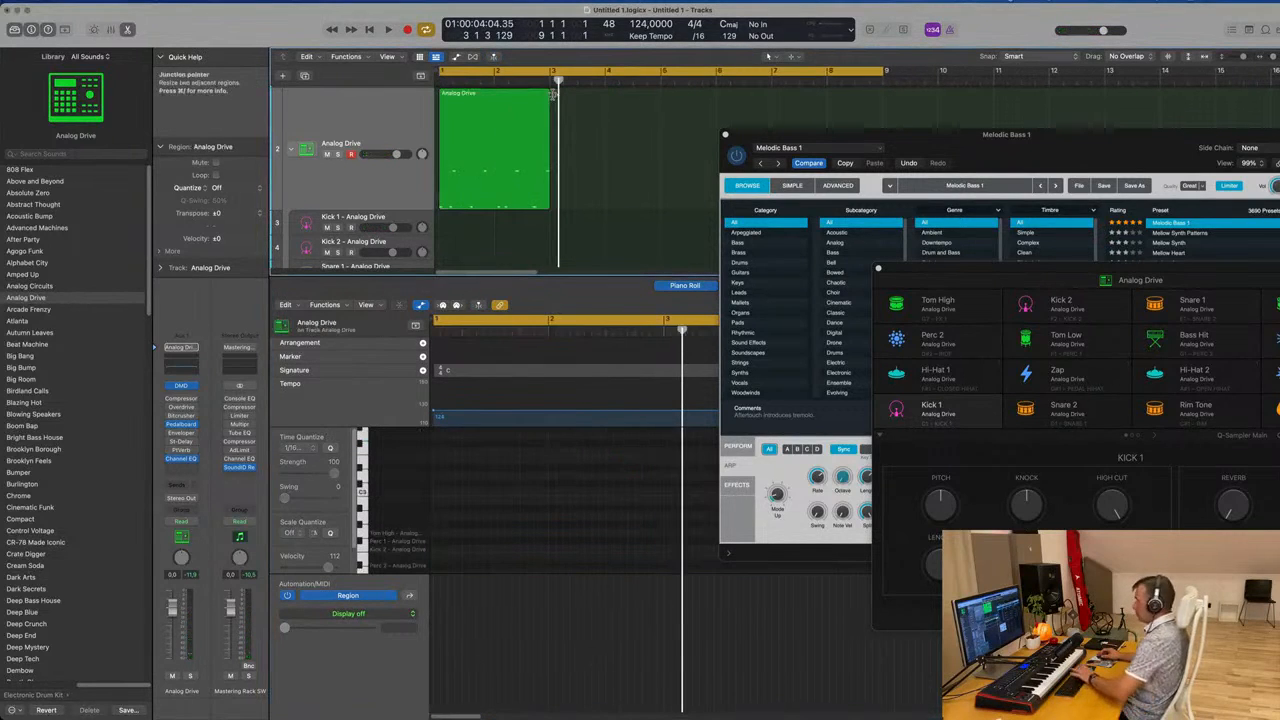
Enlarge the tracks area and copy the two-bar Analog Drive region onto the Kick 1 track
scroll(520, 173, down, 1)
scroll(520, 173, down, 1)
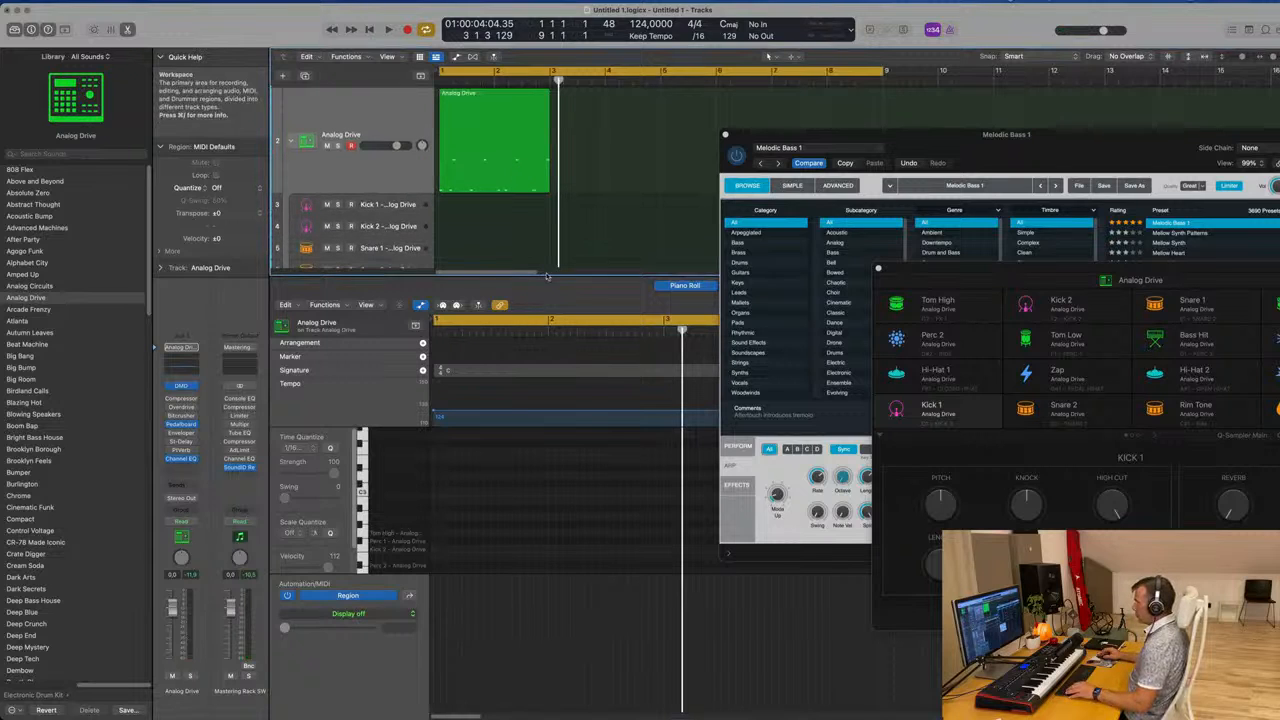
drag(545, 274, 545, 535)
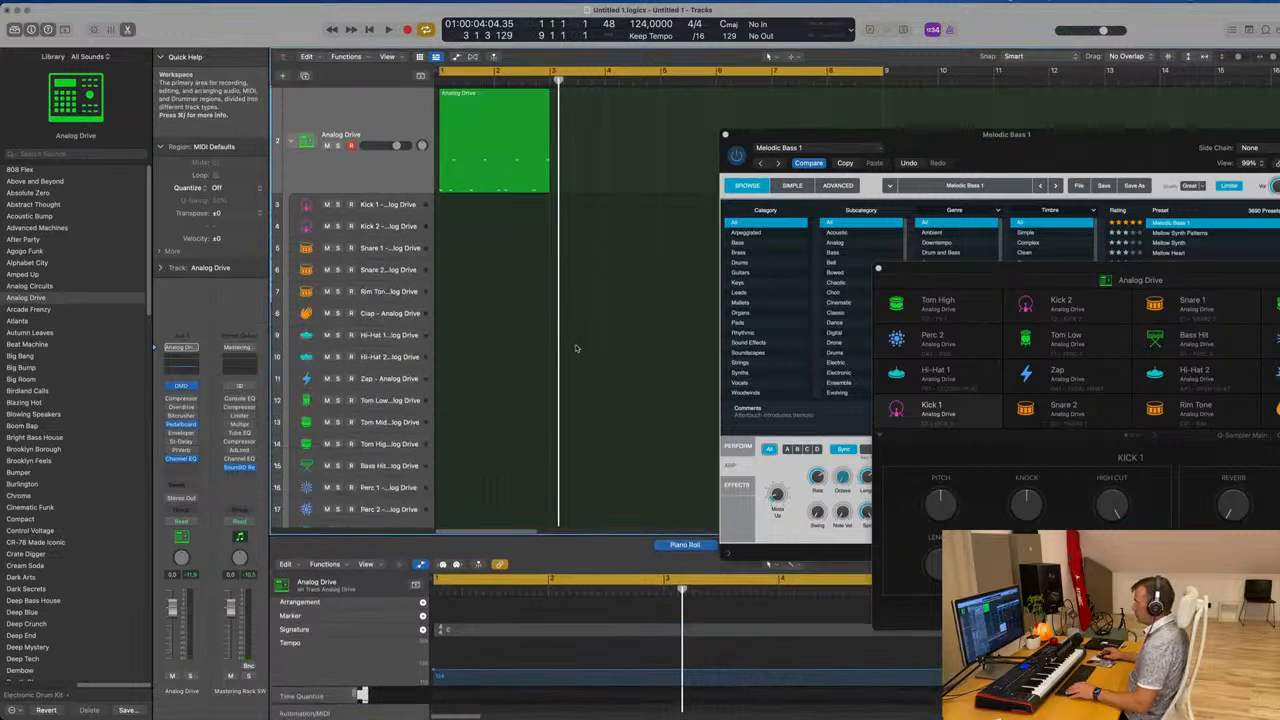
click(480, 130)
drag(480, 130, 451, 210)
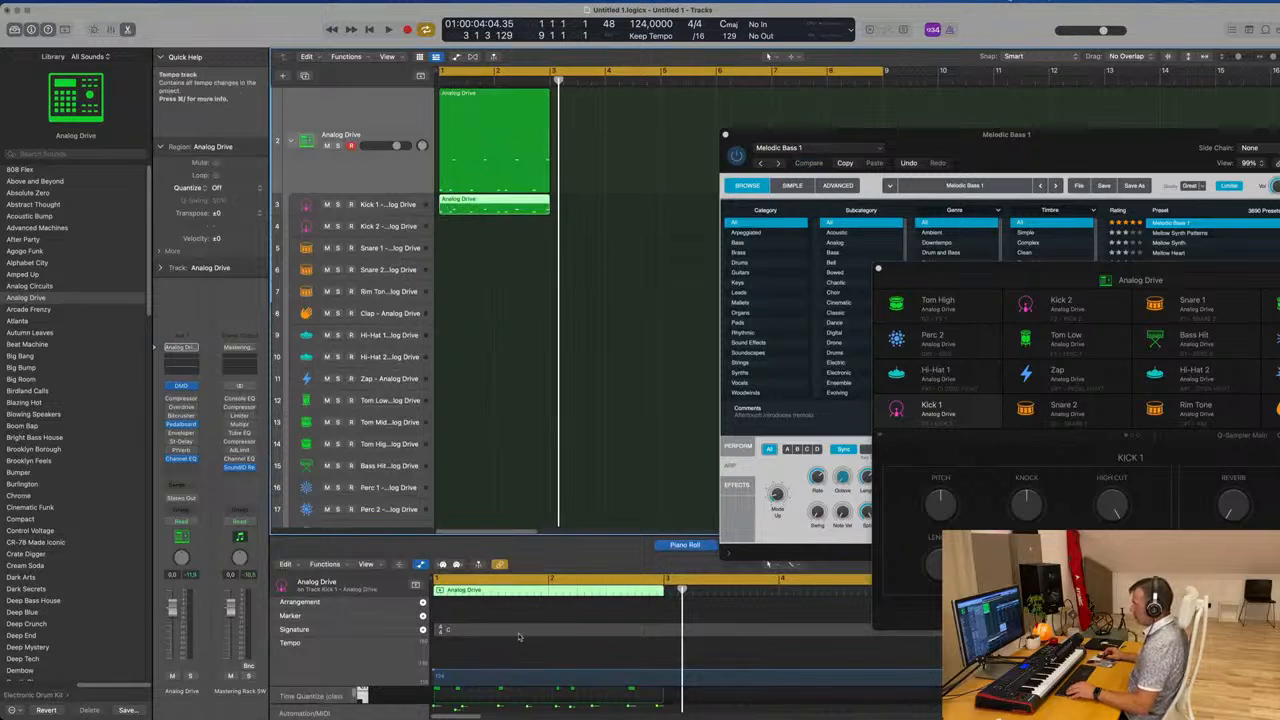
Delete the four snare notes from the region on the Kick 1 track, leaving only its kick notes
drag(539, 534, 539, 386)
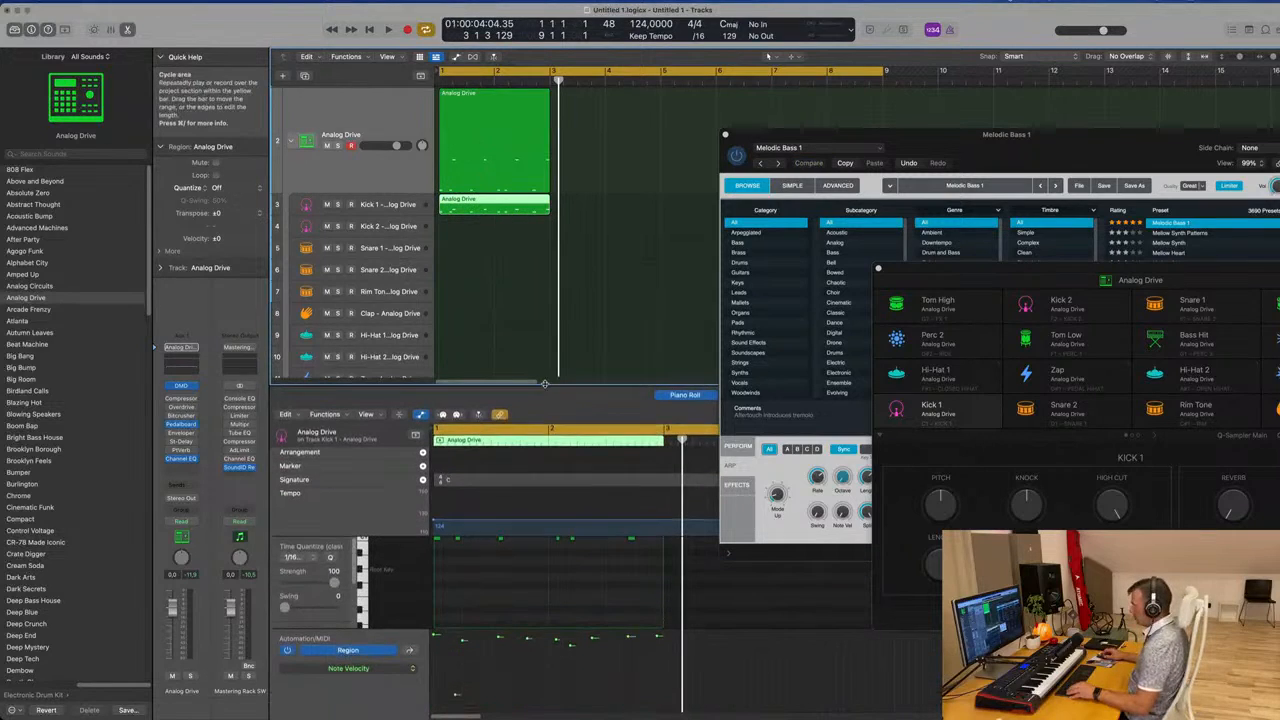
drag(461, 546, 664, 571)
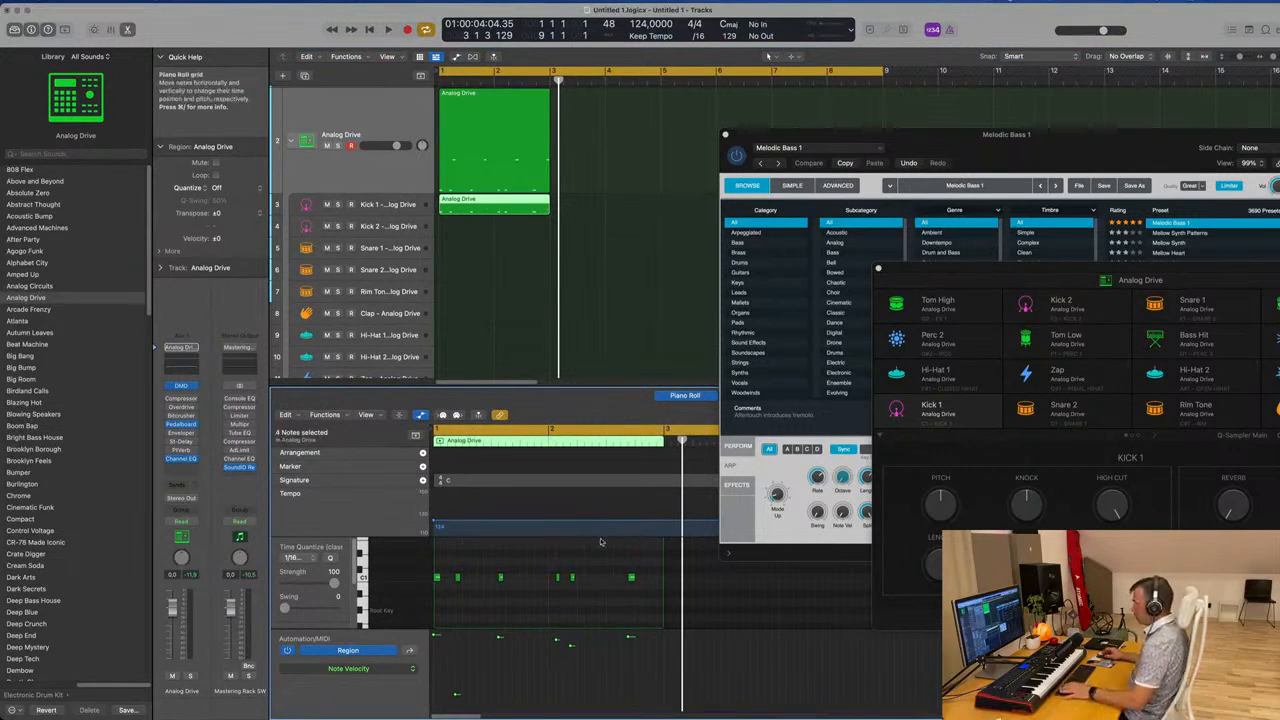
Copy the Analog Drive region onto the Snare 1 track and delete the kick notes from the copy
key(space)
click(517, 154)
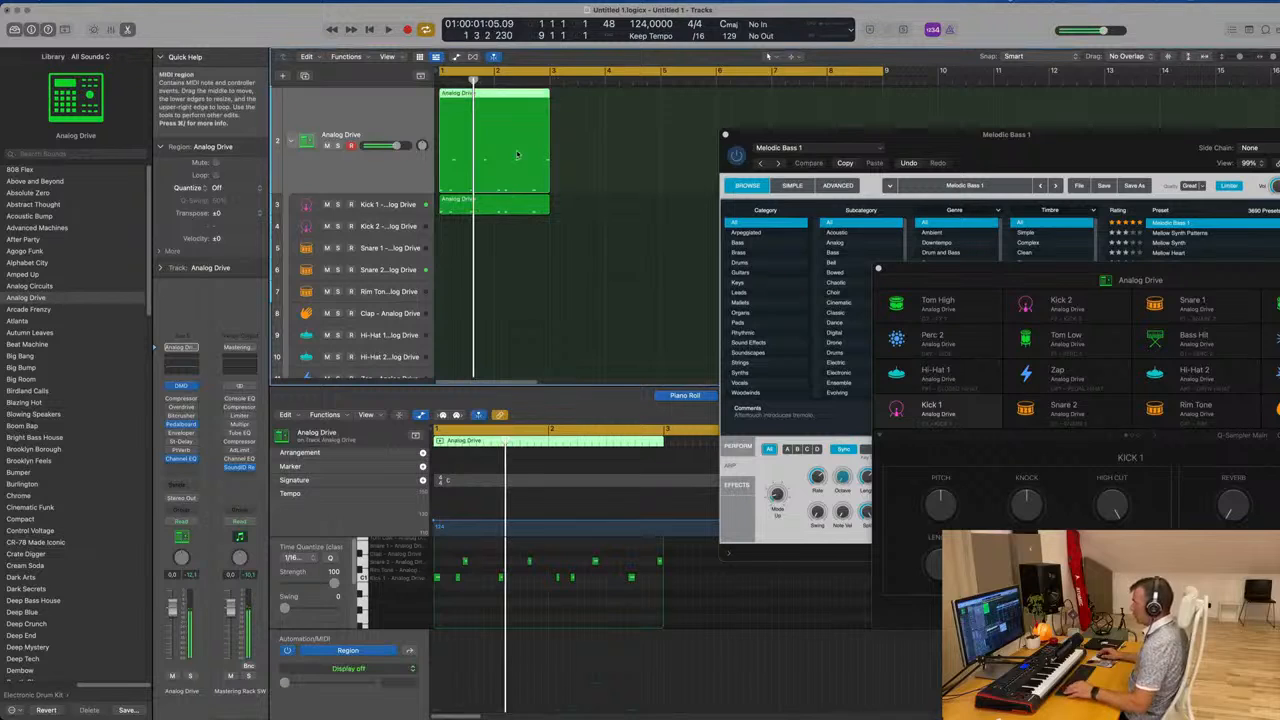
drag(517, 159, 517, 248)
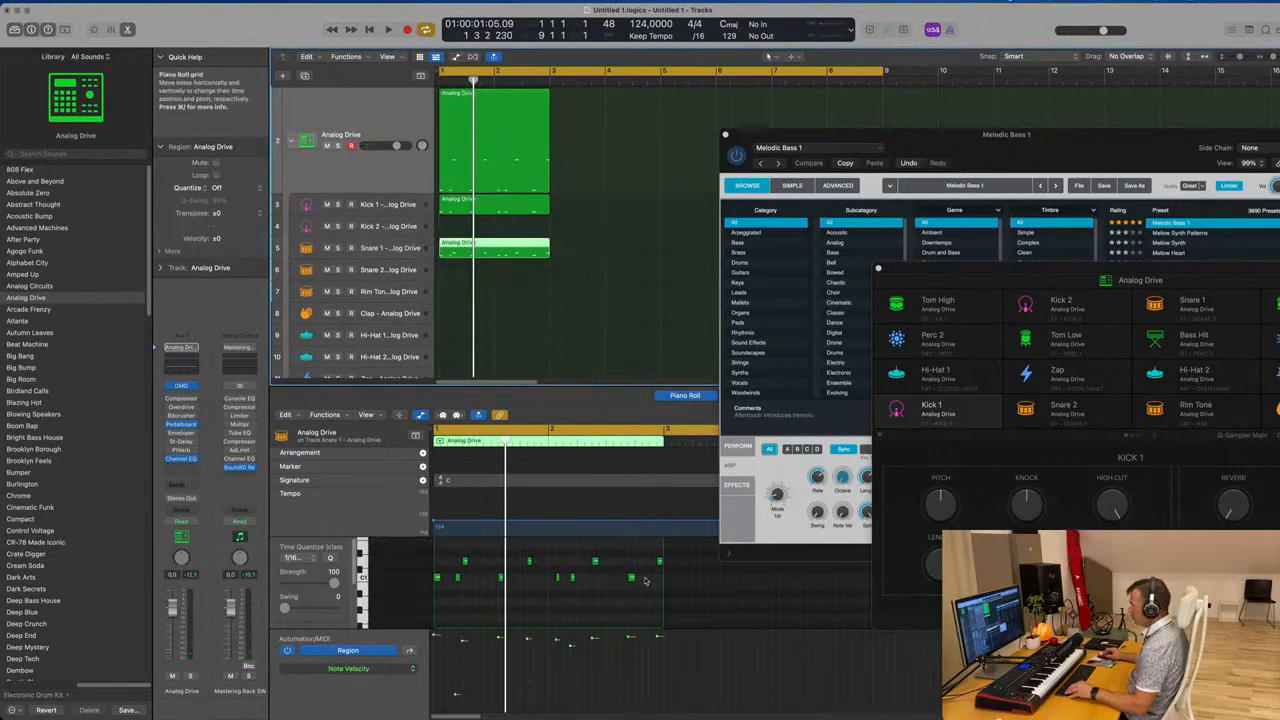
click(364, 578)
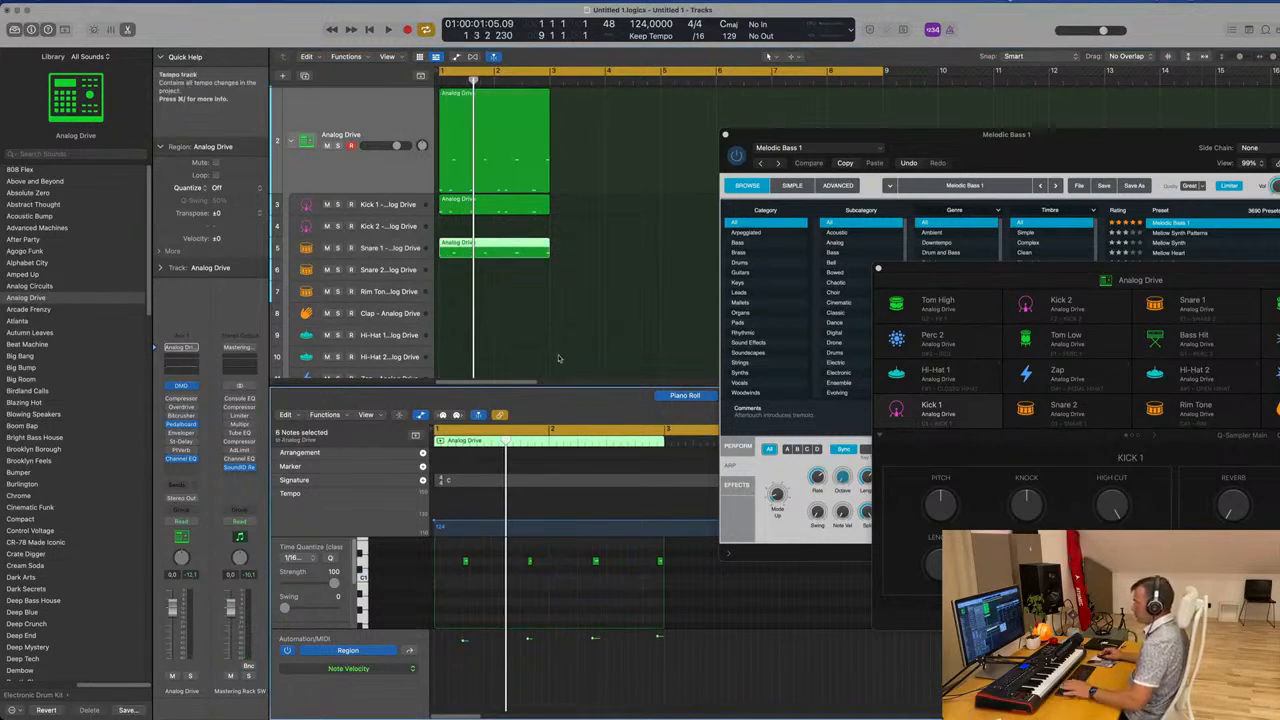
Delete the original region from the main Analog Drive track
click(500, 130)
key(Delete)
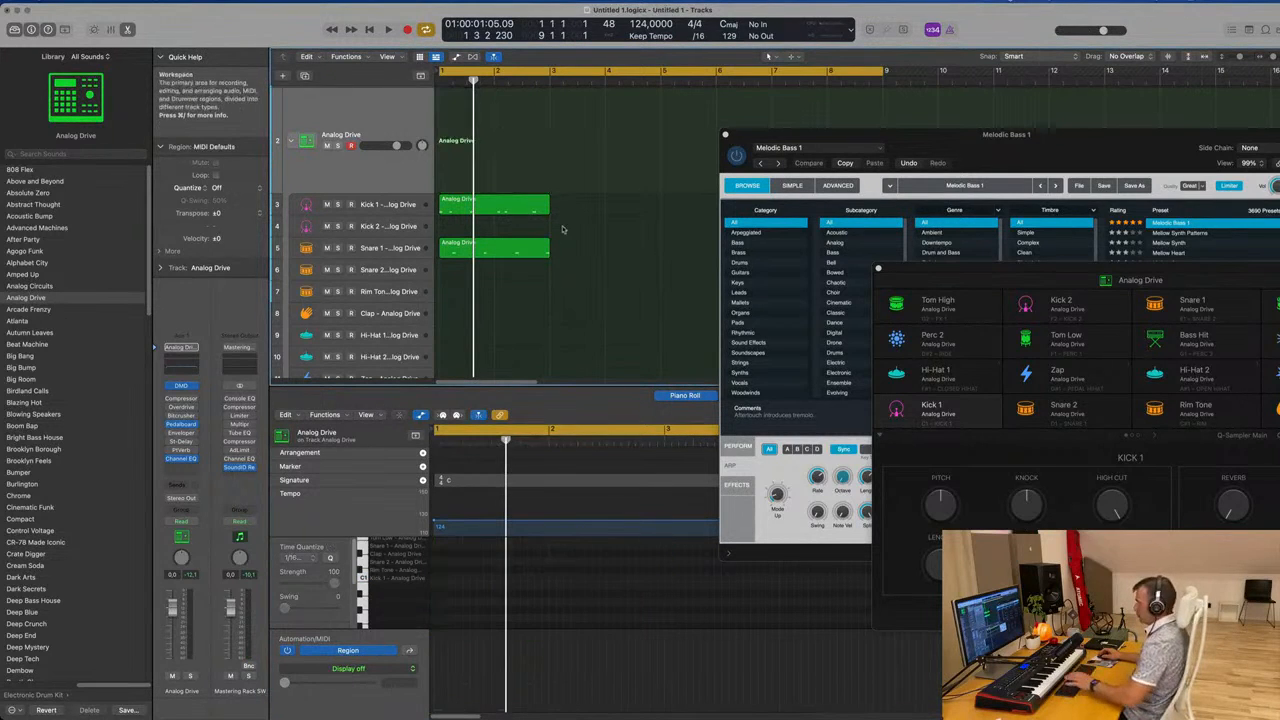
Raise the velocity of the second note in the Kick 1 region to about the first note's level and play it back
click(502, 212)
key(Return)
scroll(501, 593, up, 3)
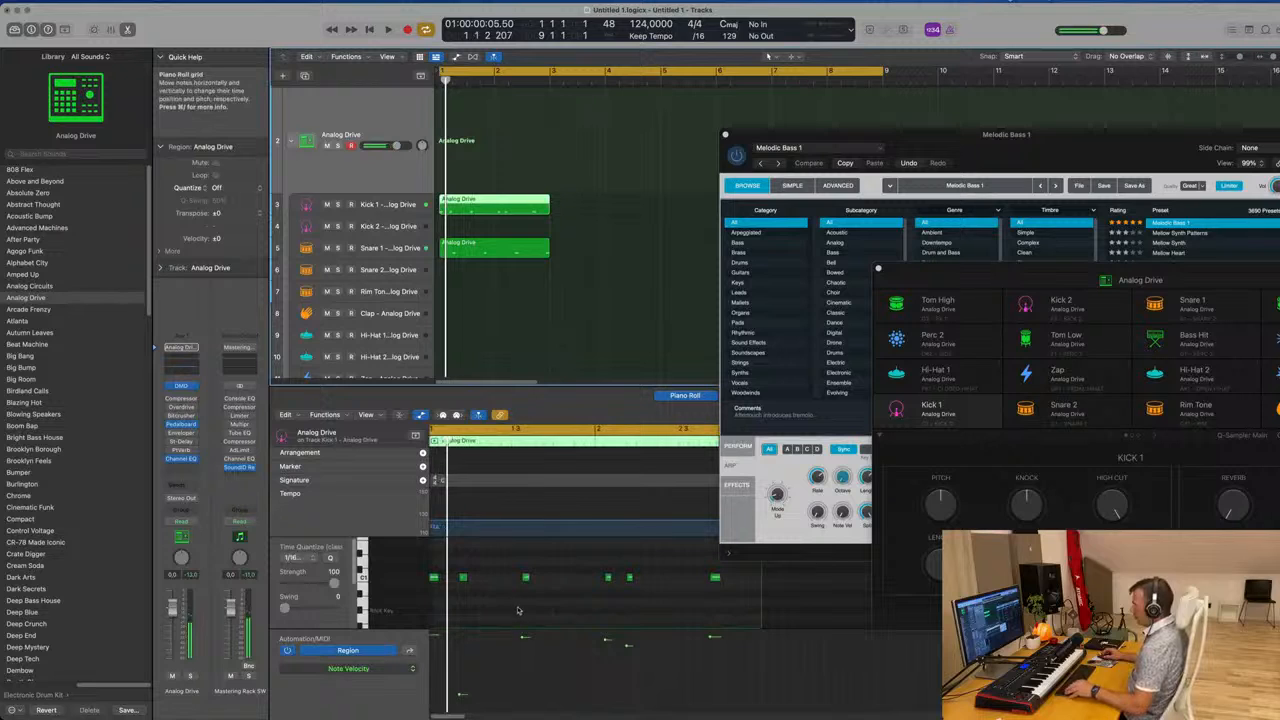
drag(466, 695, 466, 682)
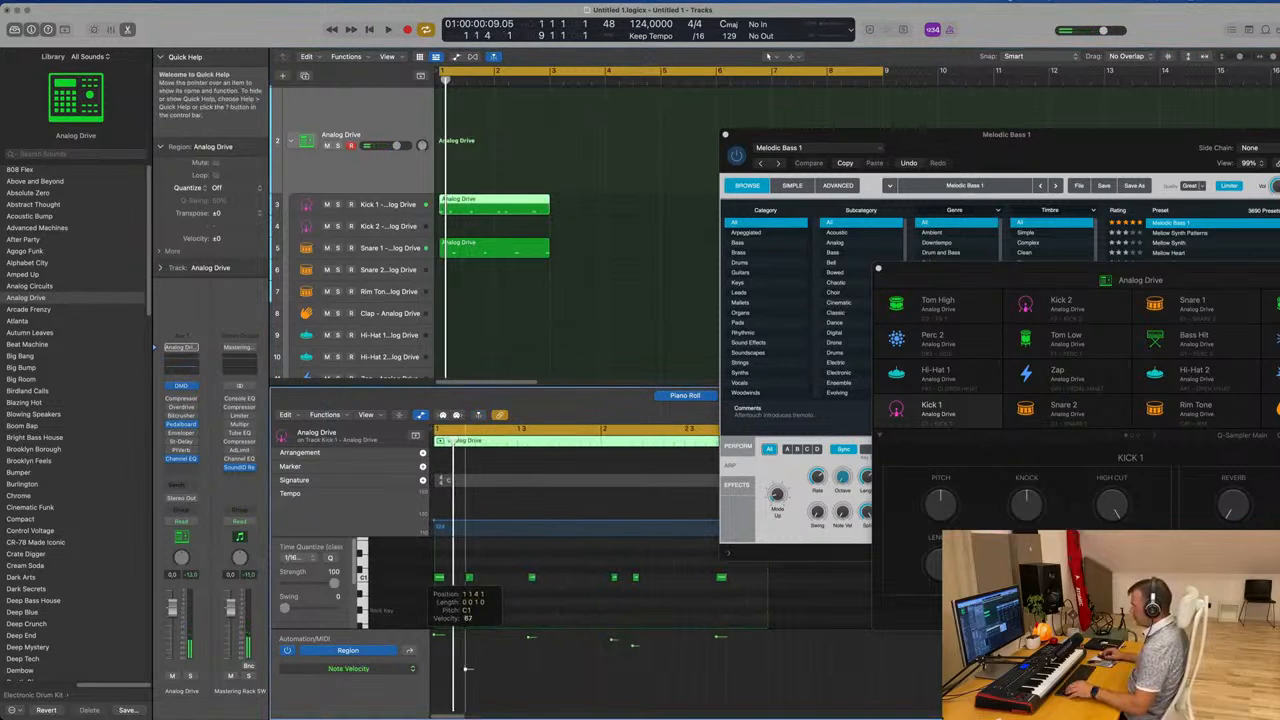
key(space)
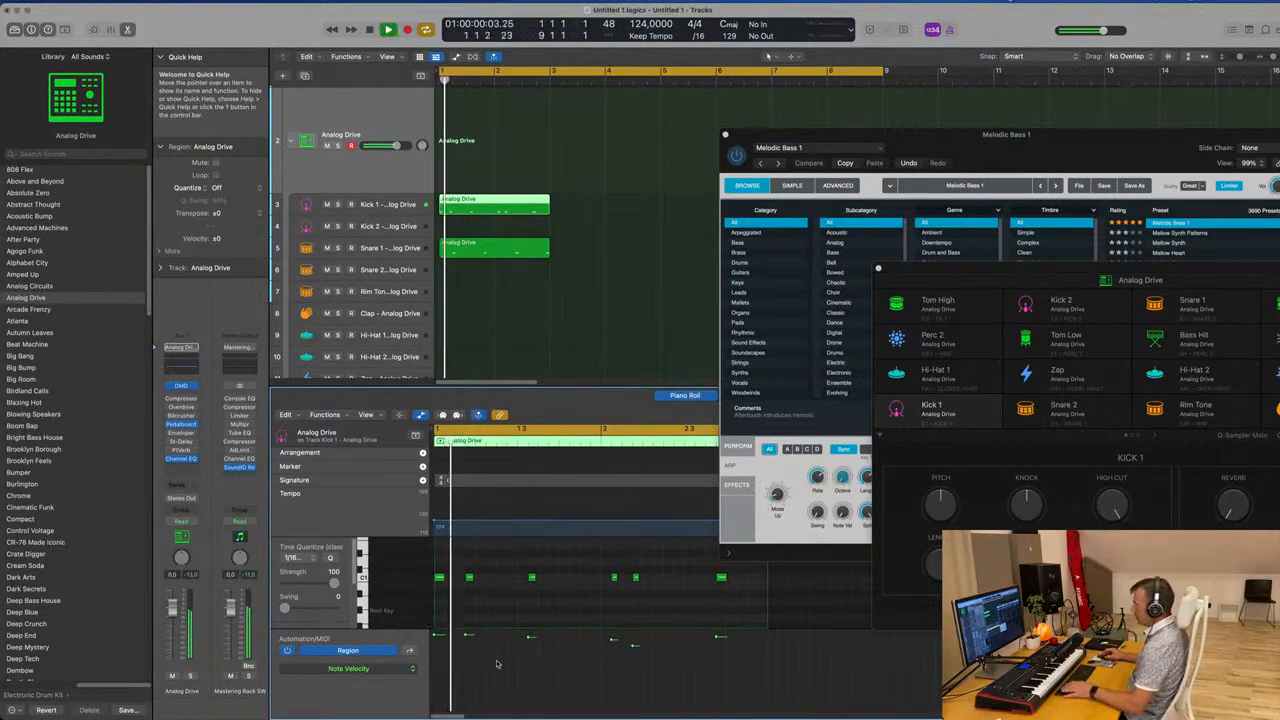
Move the snare region from the Snare 1 track to the Snare 2 track and play it back
click(493, 247)
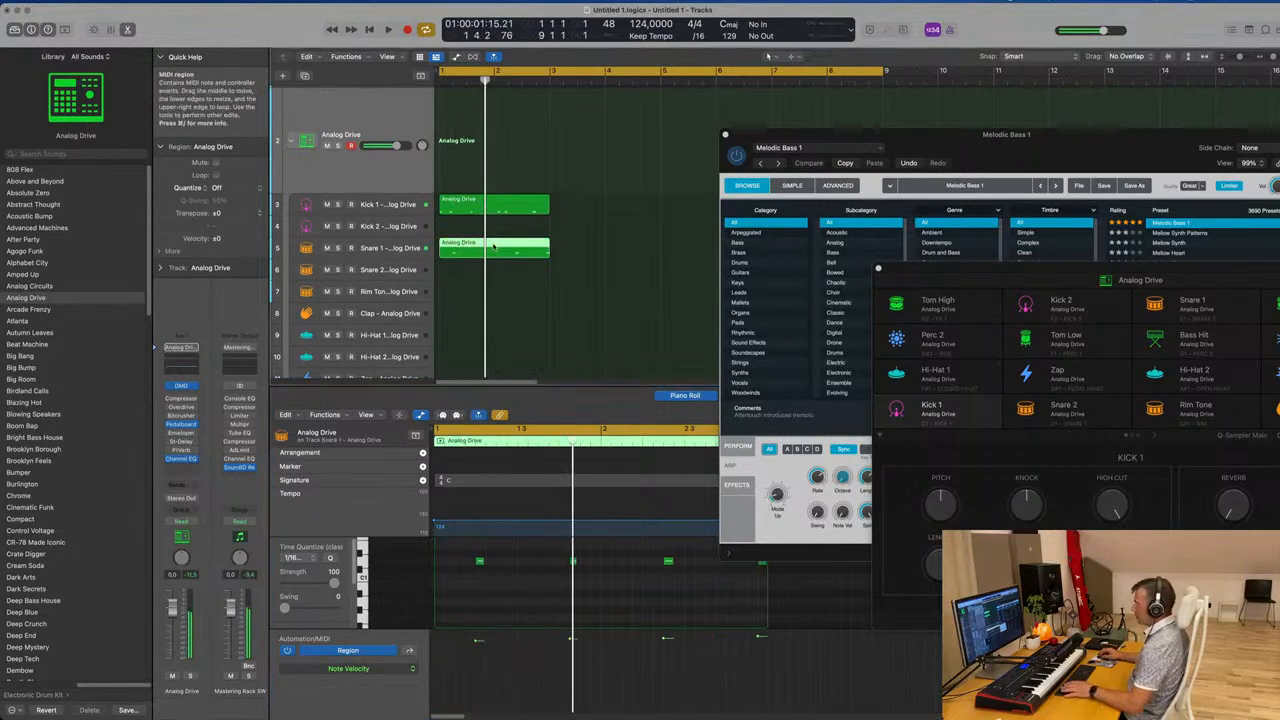
drag(493, 252, 495, 270)
key(space)
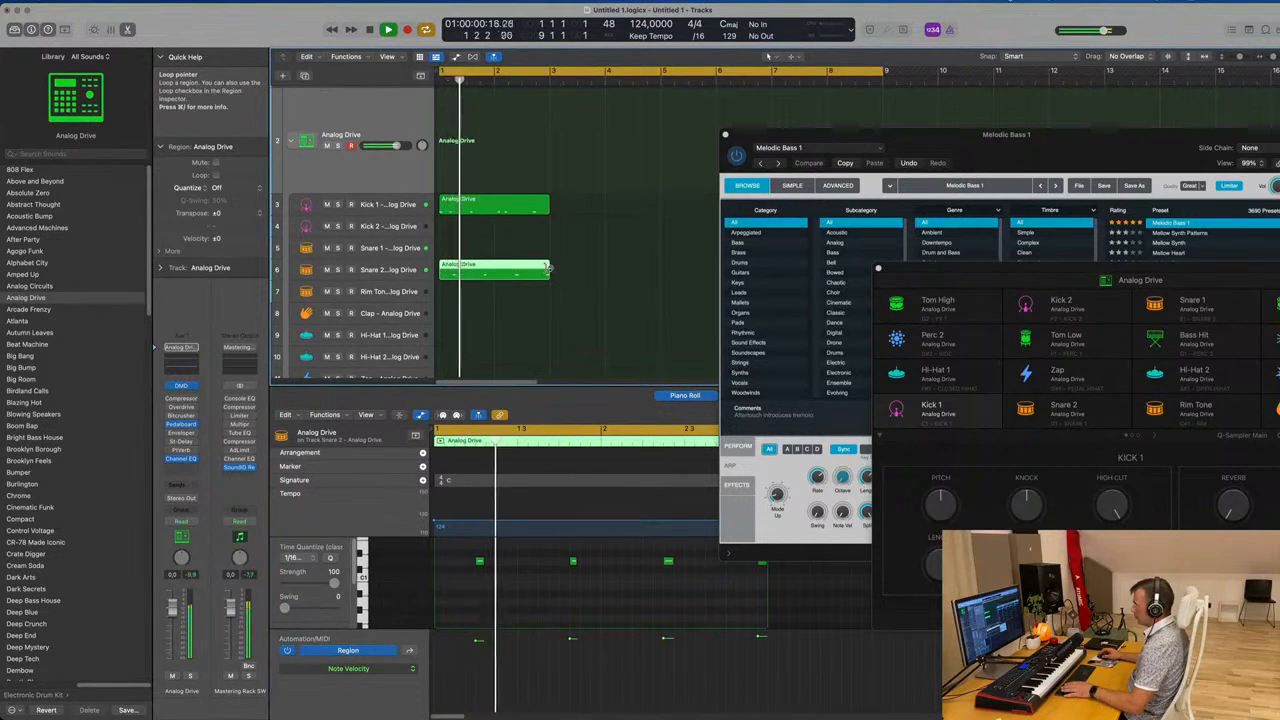
Select the four notes in the Snare 2 region, transpose them together to another octave, and listen to the result
key(space)
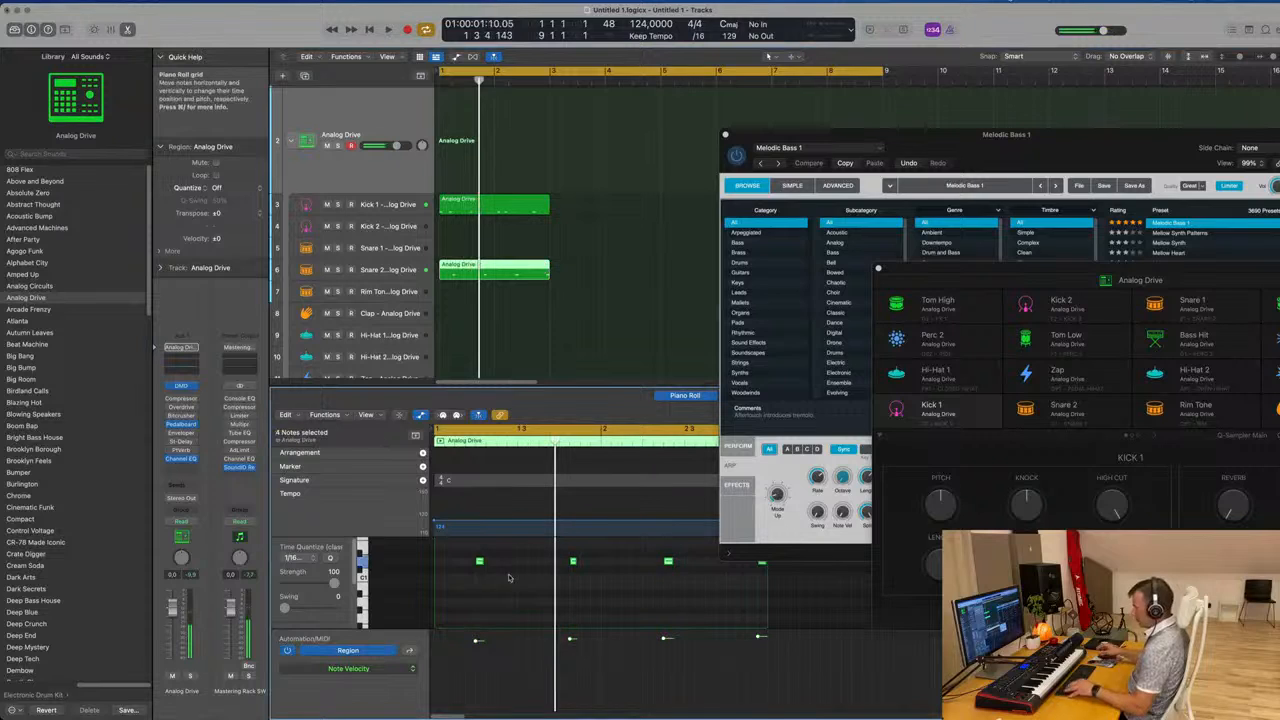
key(space)
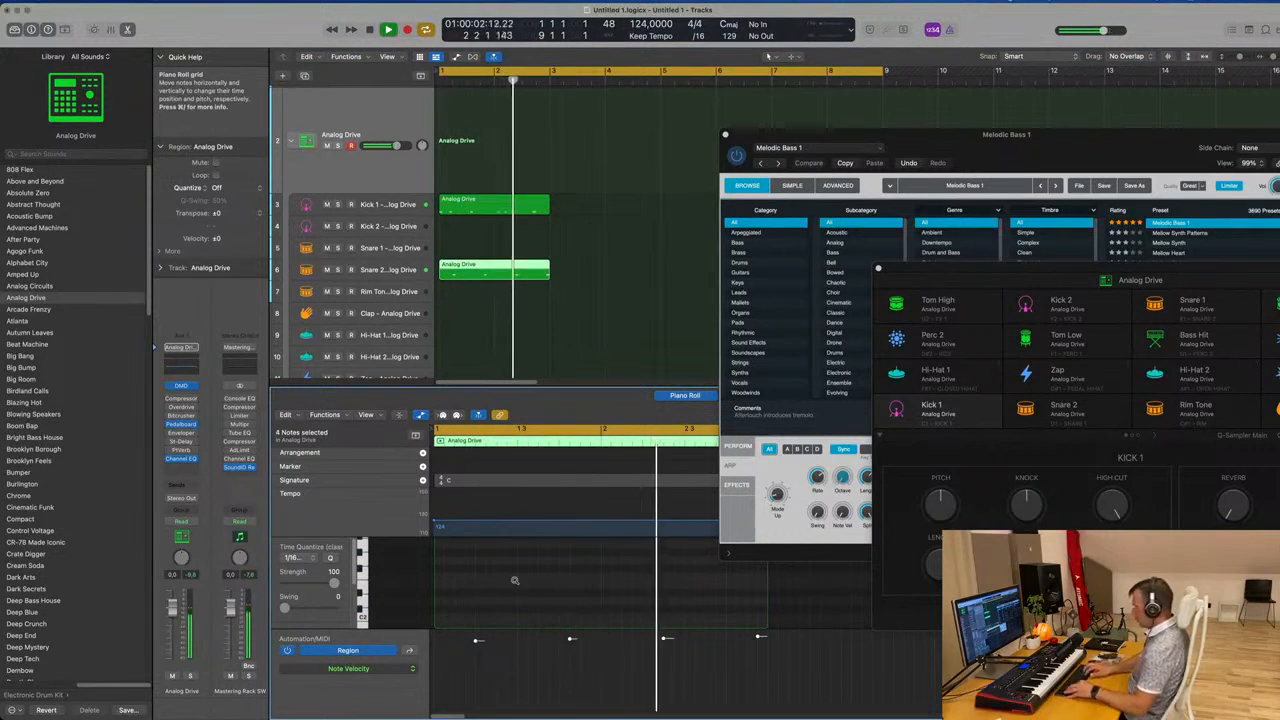
key(Return)
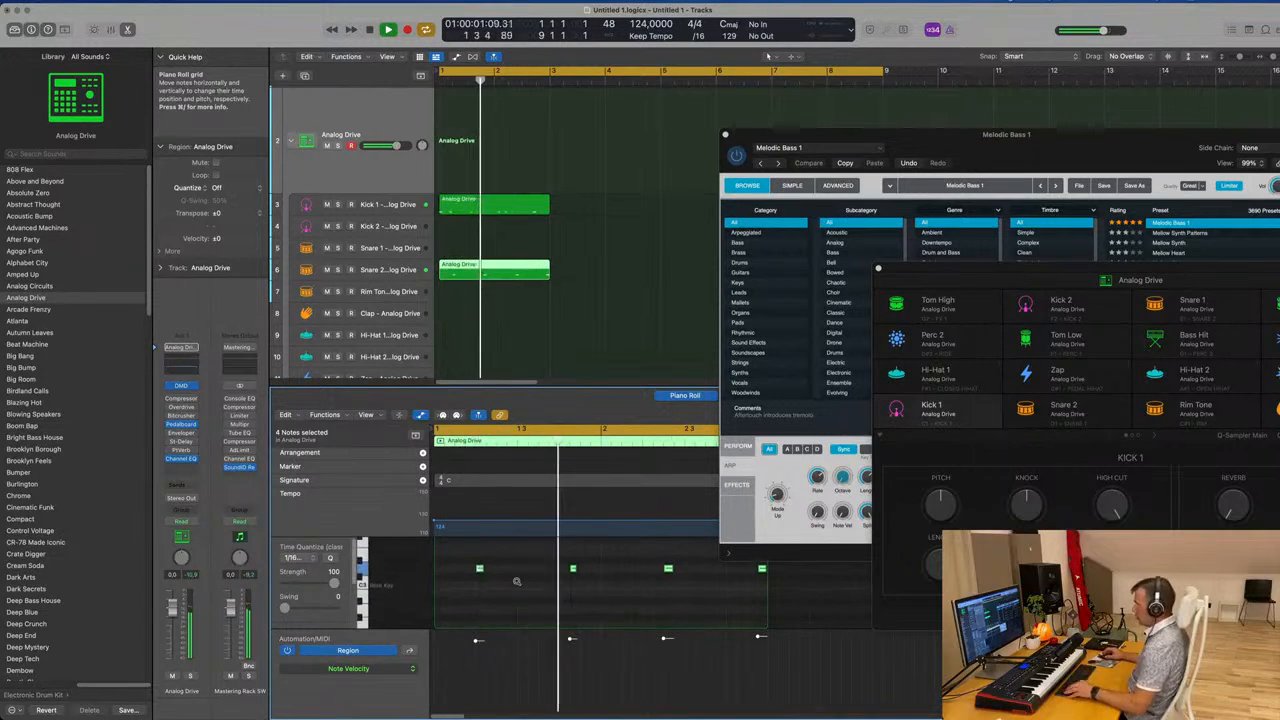
key(space)
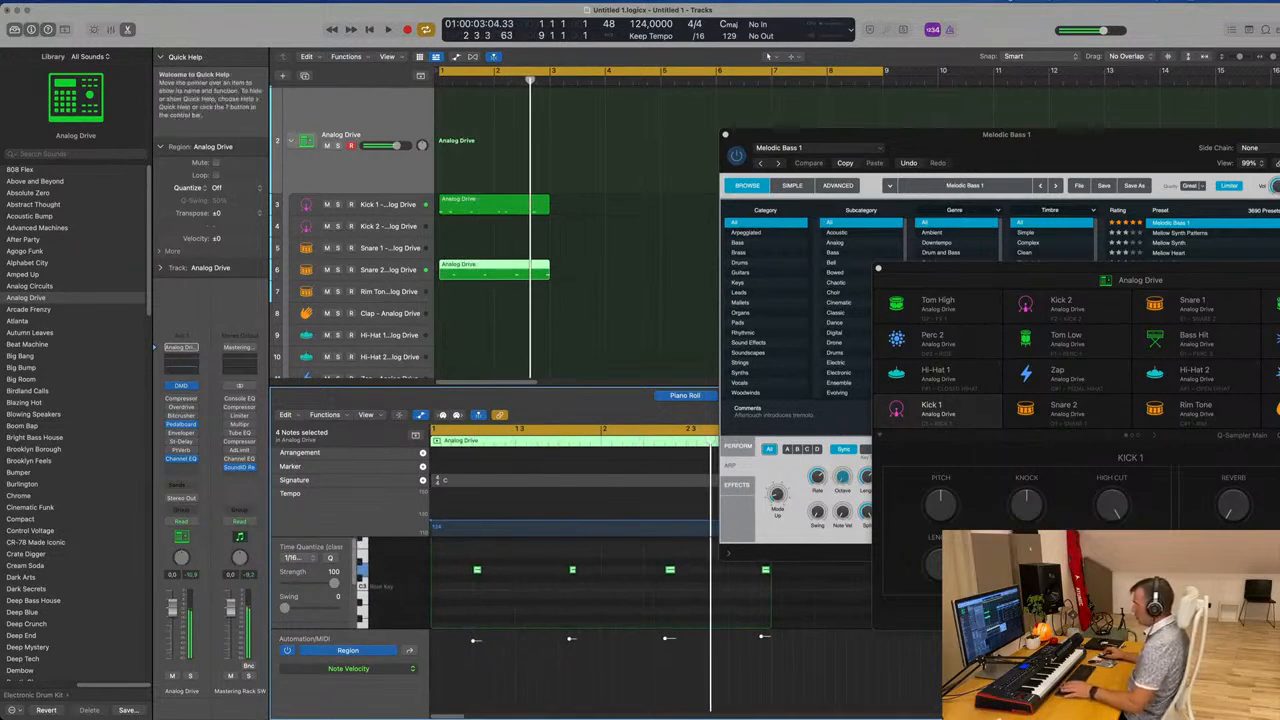
Move the second, third and fourth notes in the Snare 2 region earlier onto bar 1 beat 4 and bar 2 beats 2 and 4
click(572, 571)
drag(564, 574, 562, 573)
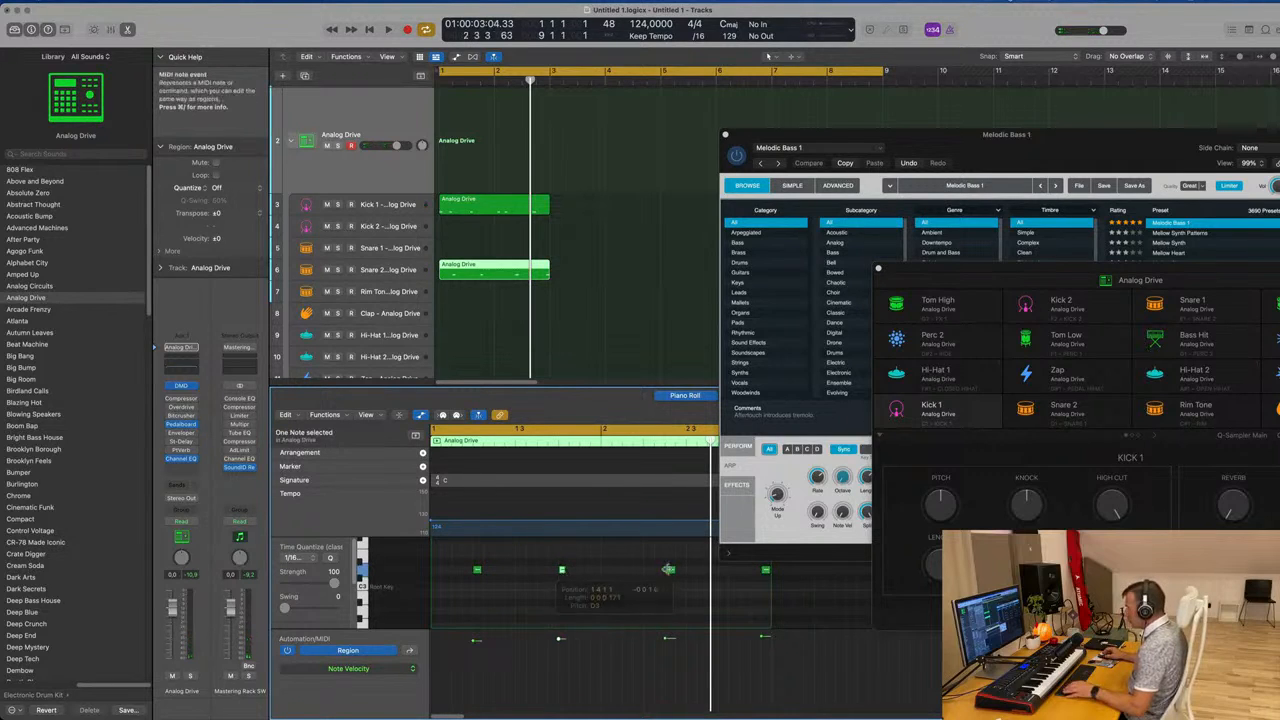
drag(668, 573, 652, 573)
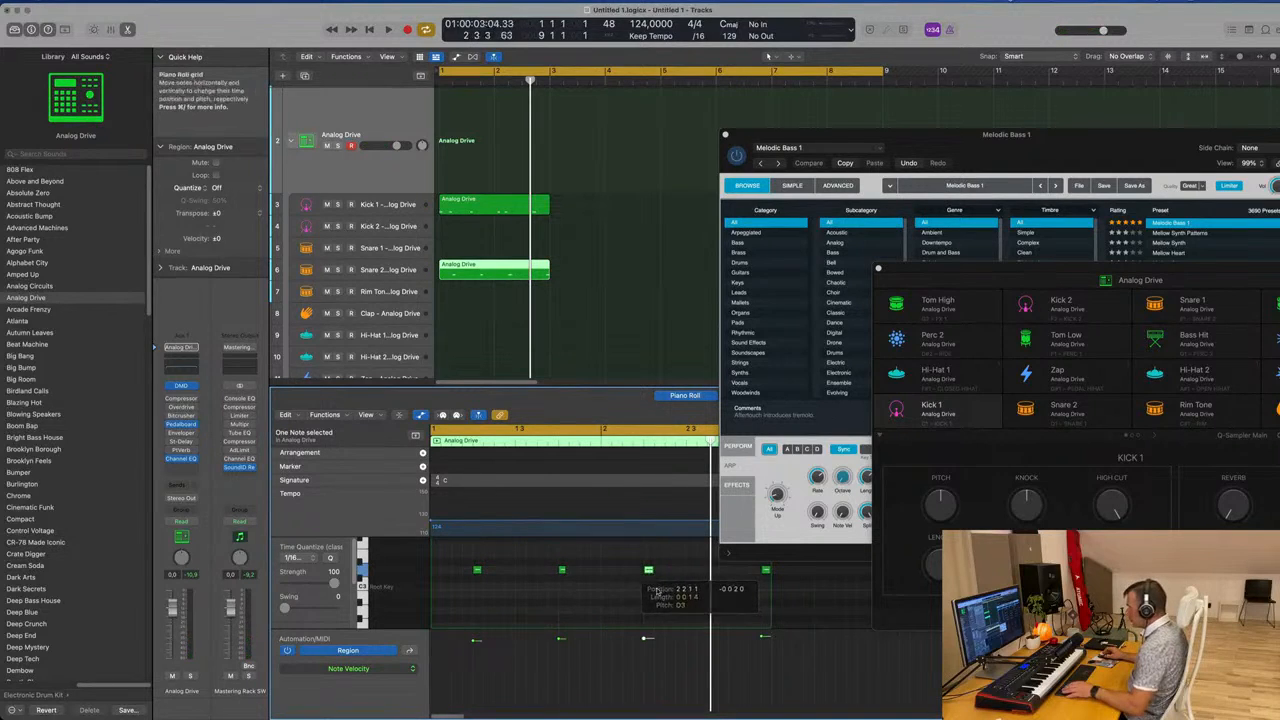
key(space)
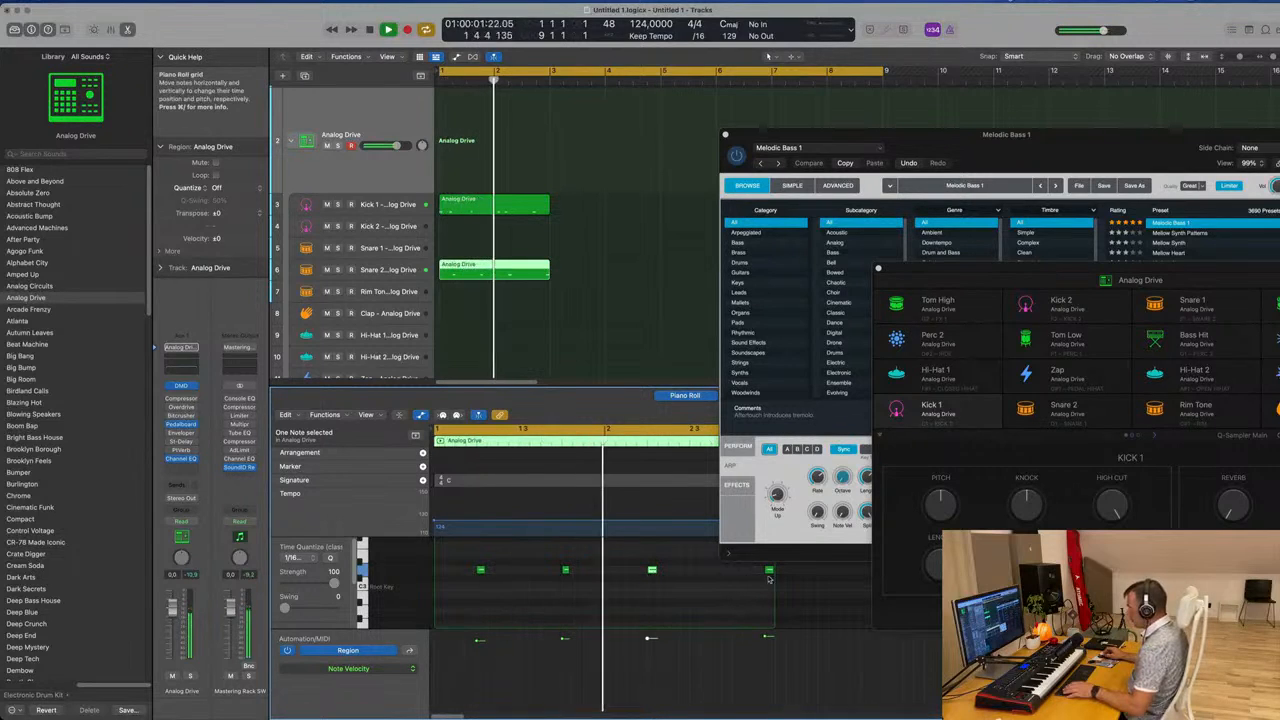
drag(769, 571, 737, 571)
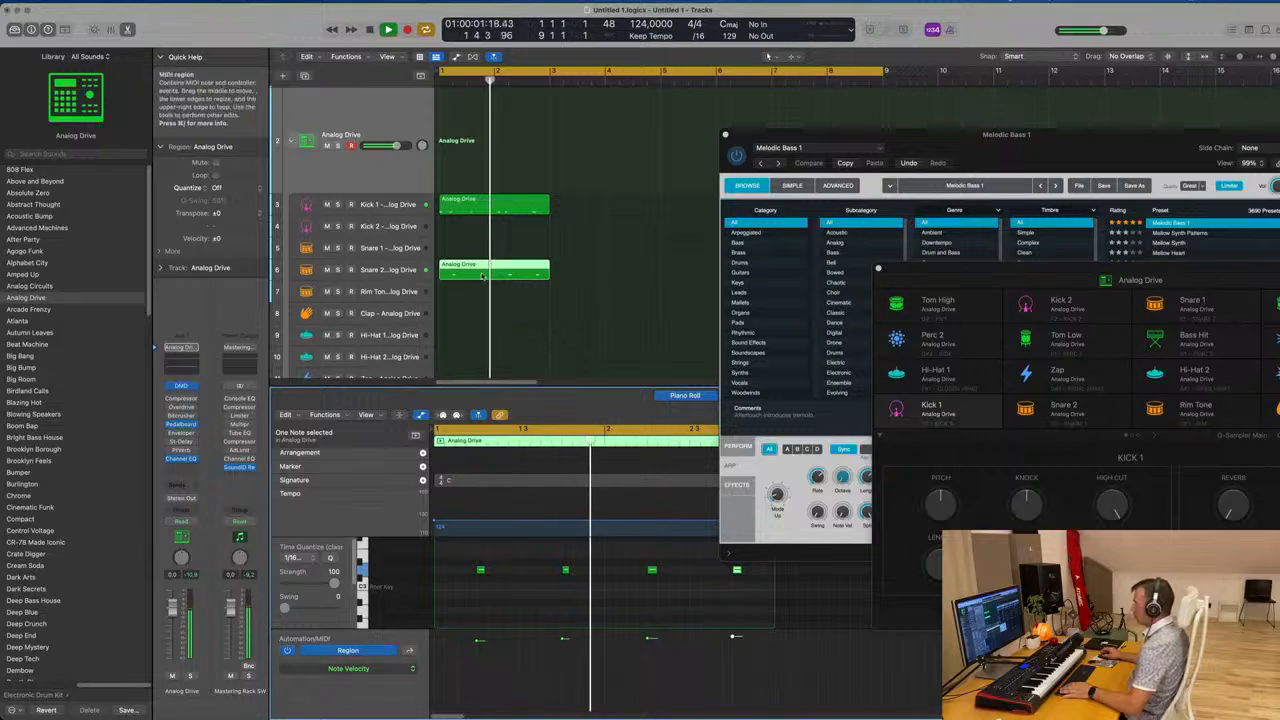
Reopen the Snare 2 region and select all four of its notes in the Piano Roll
click(516, 204)
key(space)
click(506, 271)
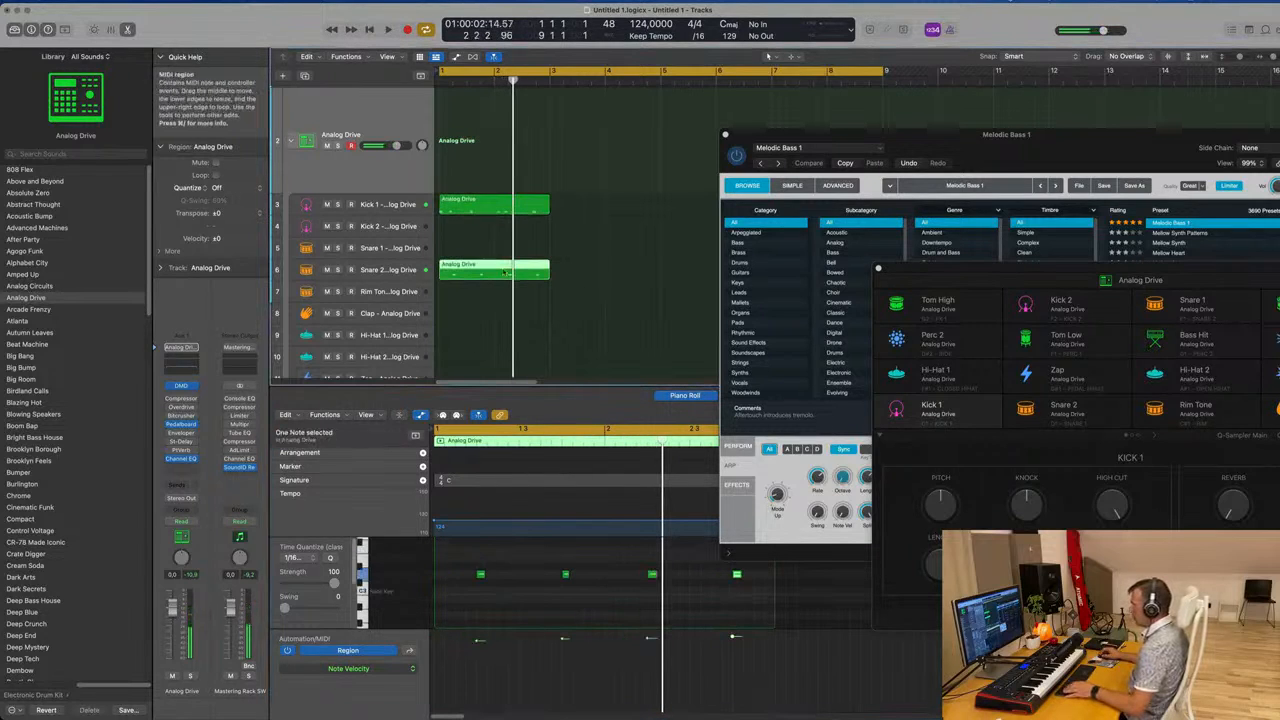
drag(462, 558, 772, 612)
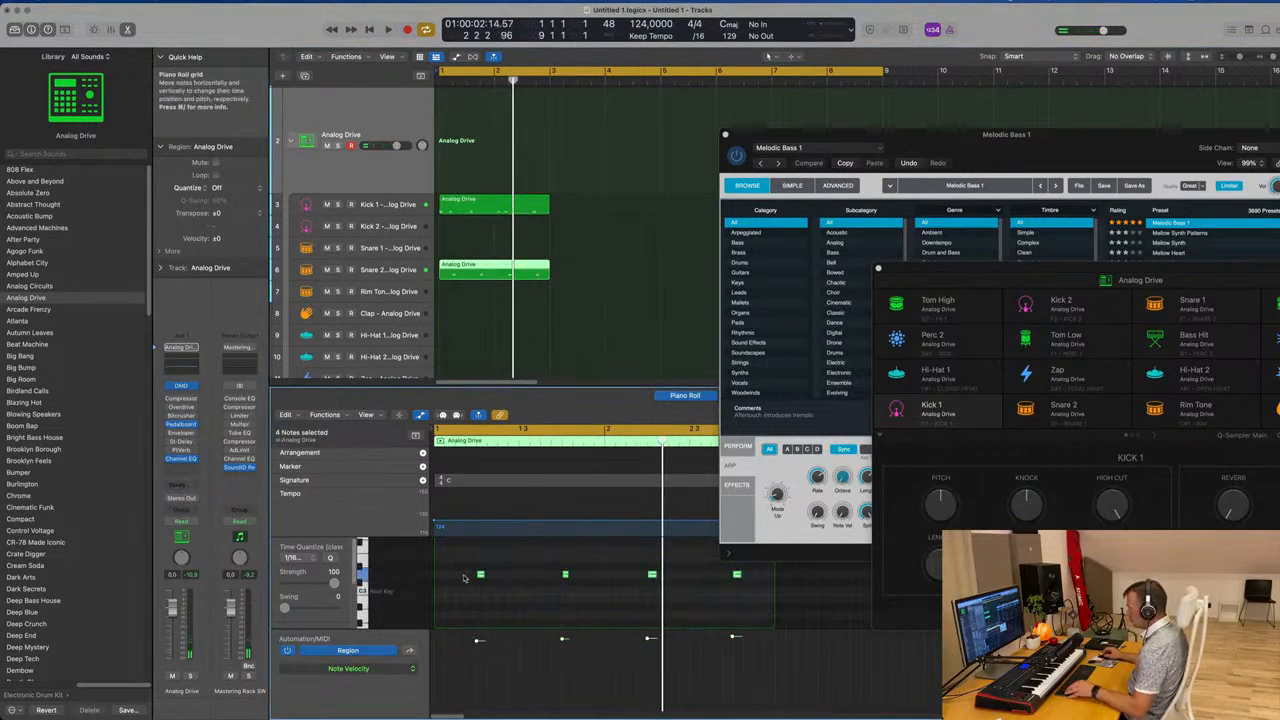
drag(480, 576, 480, 577)
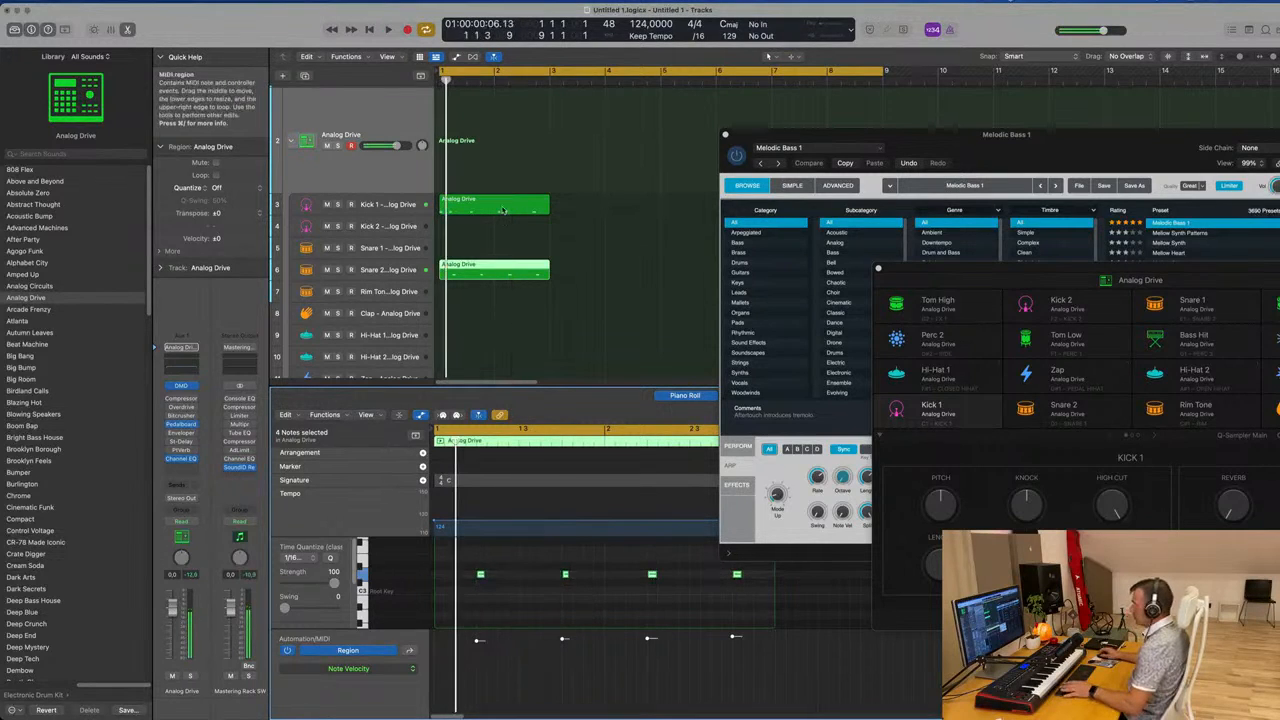
Move the last four notes in the Kick 1 region one sixteenth earlier while the pattern plays
click(503, 210)
key(space)
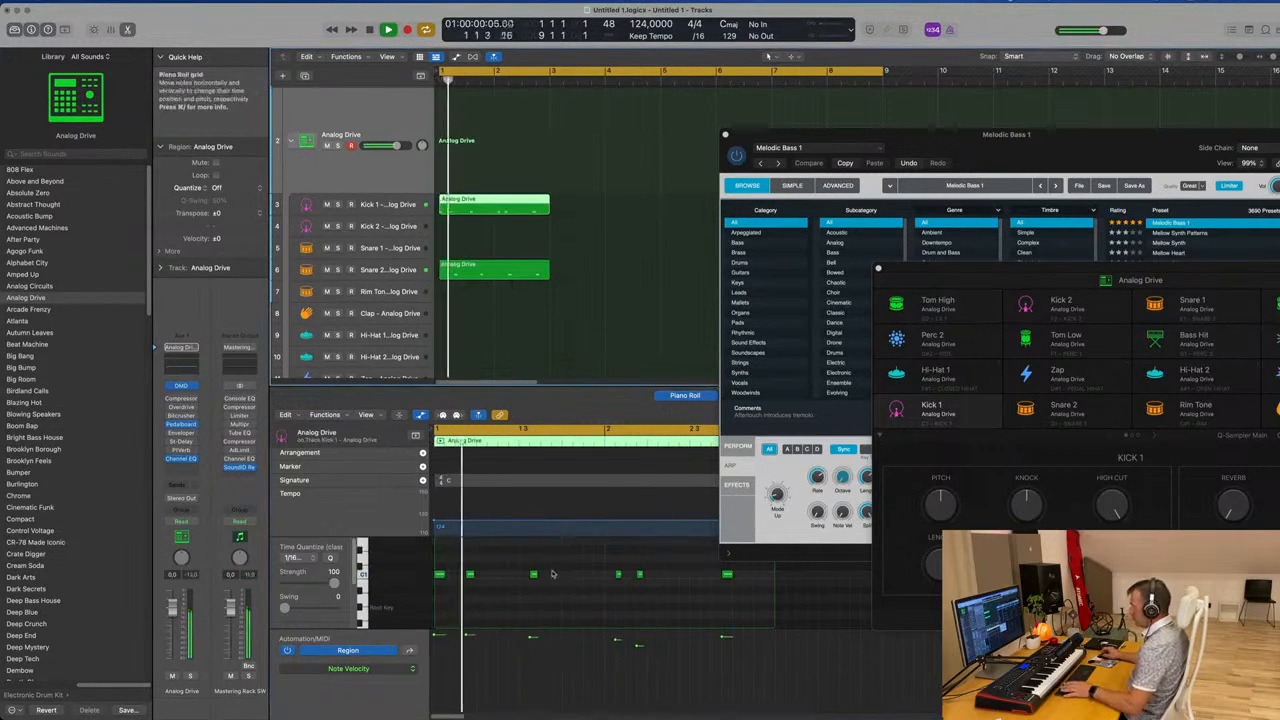
drag(533, 576, 522, 576)
shift+click(636, 575)
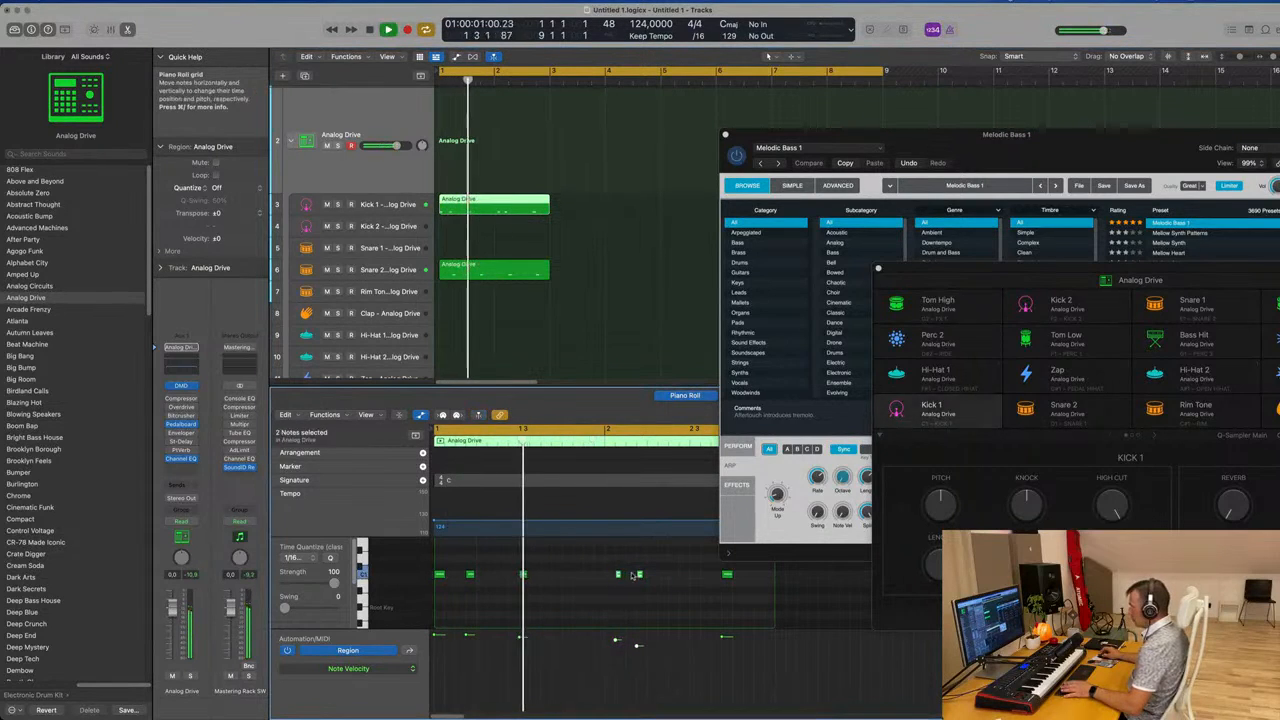
drag(617, 577, 607, 578)
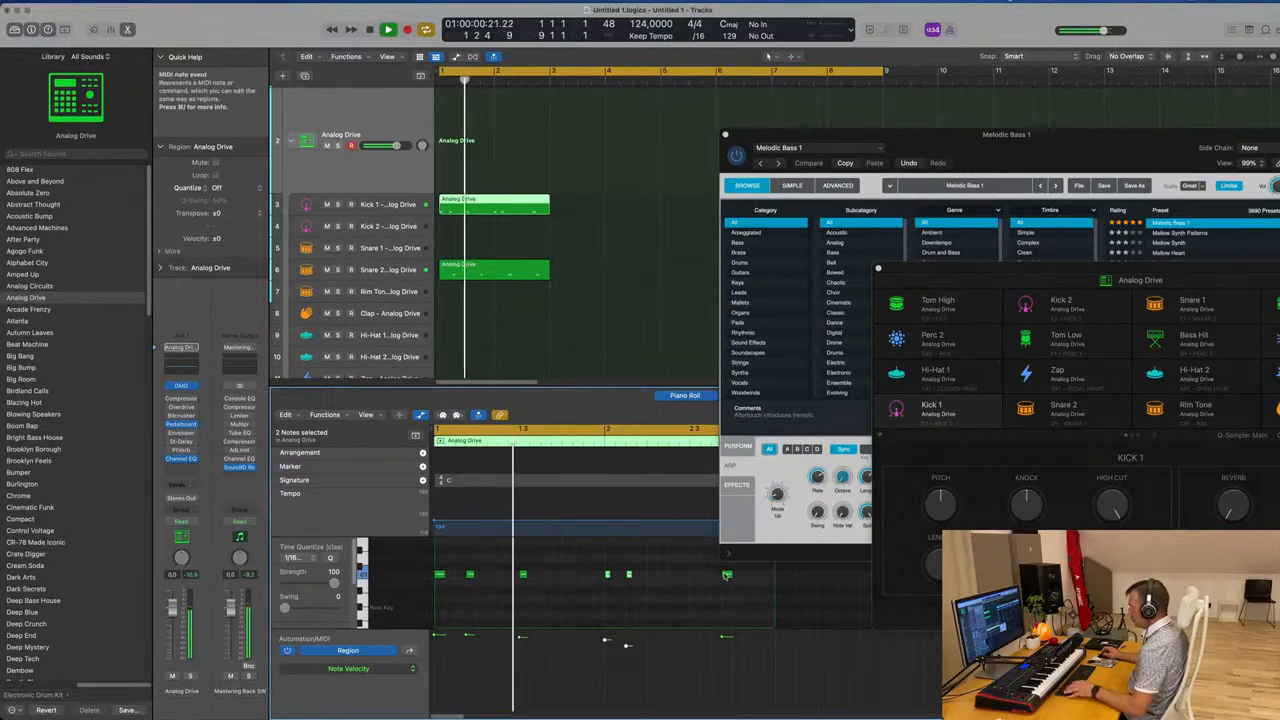
drag(727, 575, 716, 577)
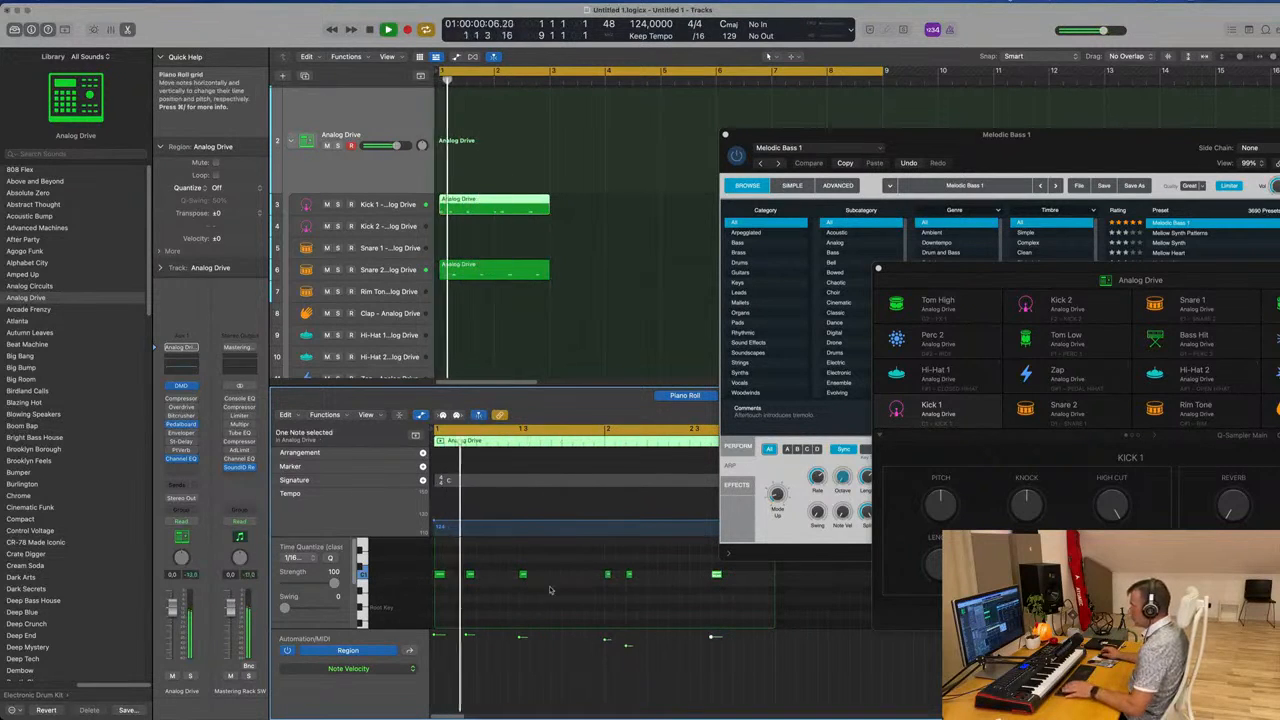
Raise the velocity of the fifth note in the Kick 1 region to about the level of the fourth
click(675, 592)
drag(627, 648, 628, 639)
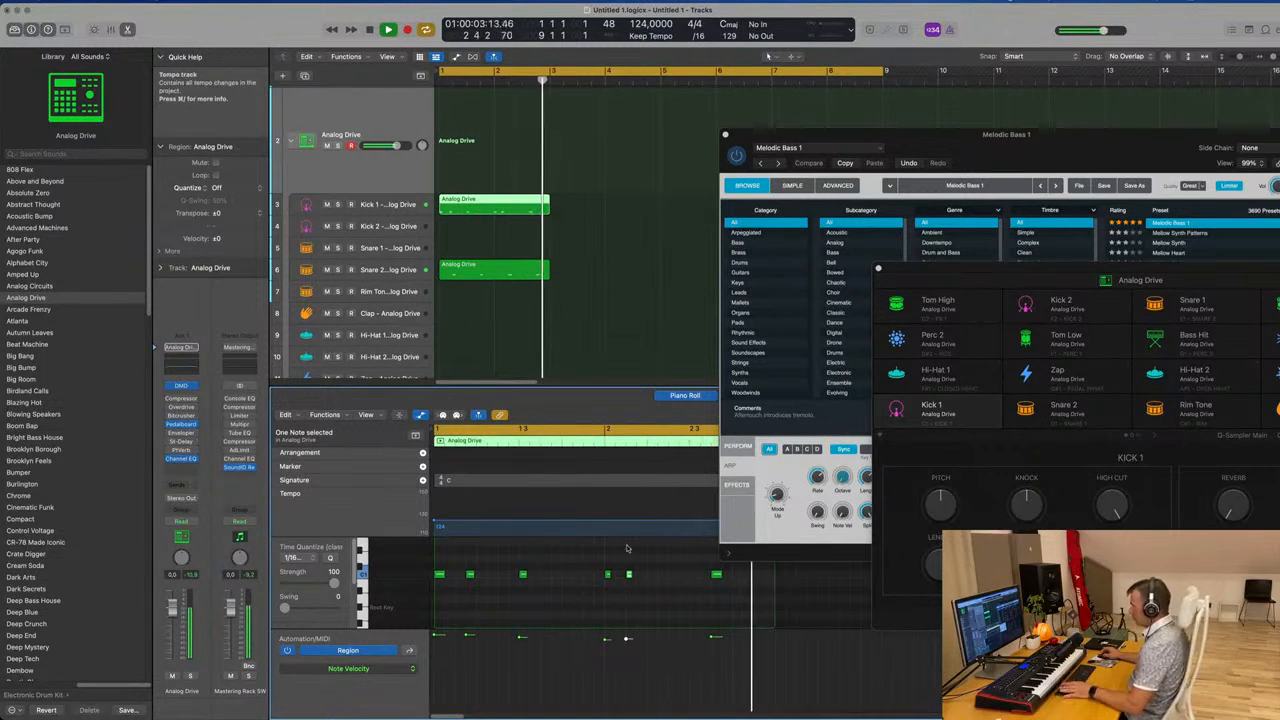
key(space)
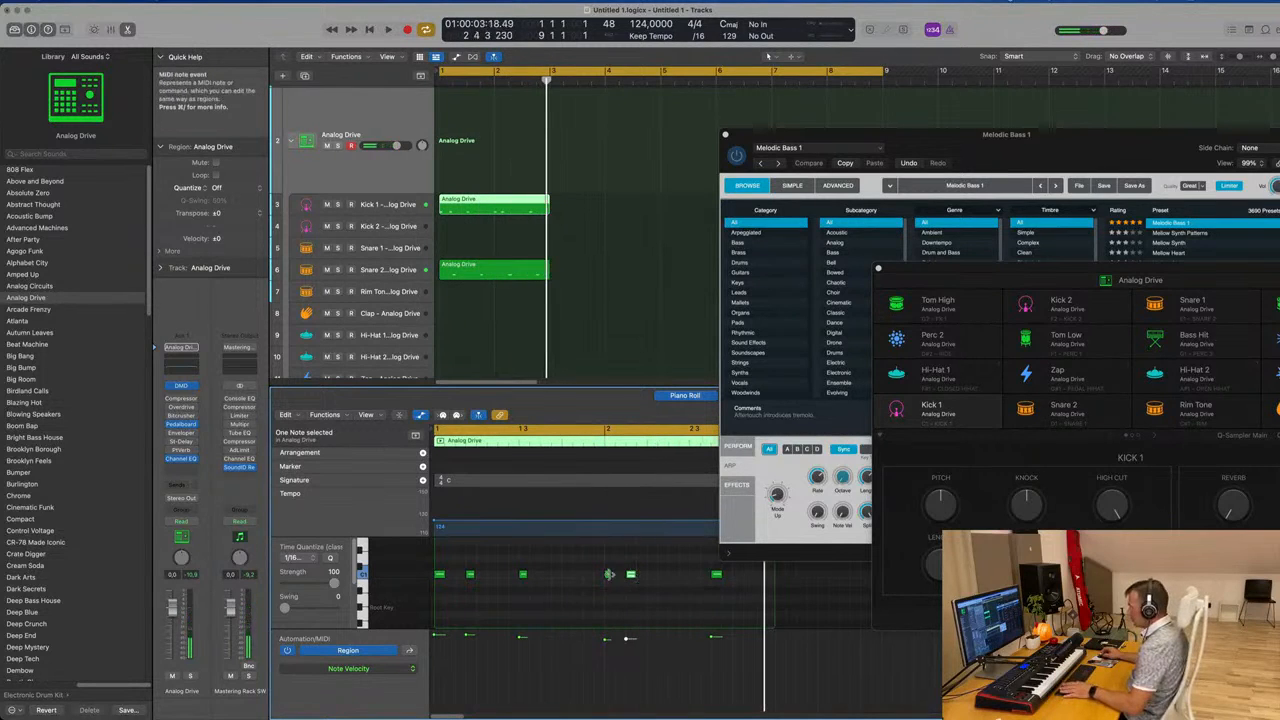
Lengthen the short notes in the Kick 1 region, extending the bar 1 beat 3 note to a sixteenth, and play the pattern
key(space)
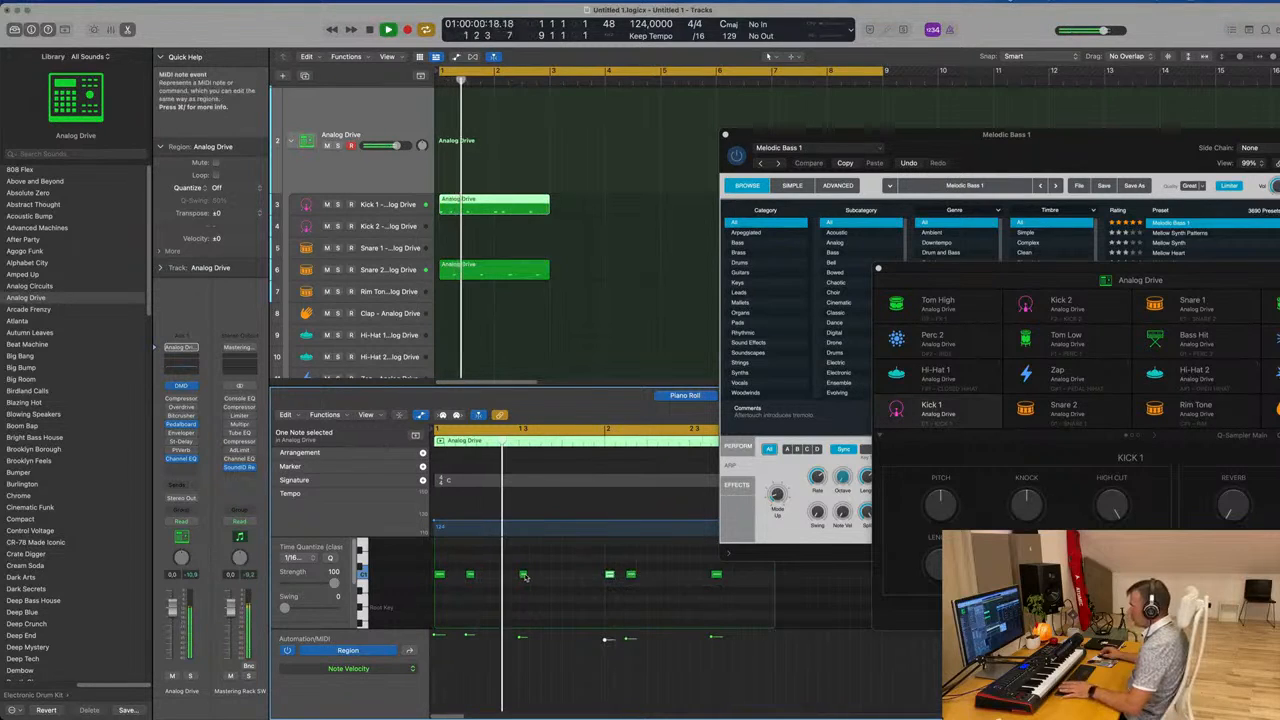
click(524, 576)
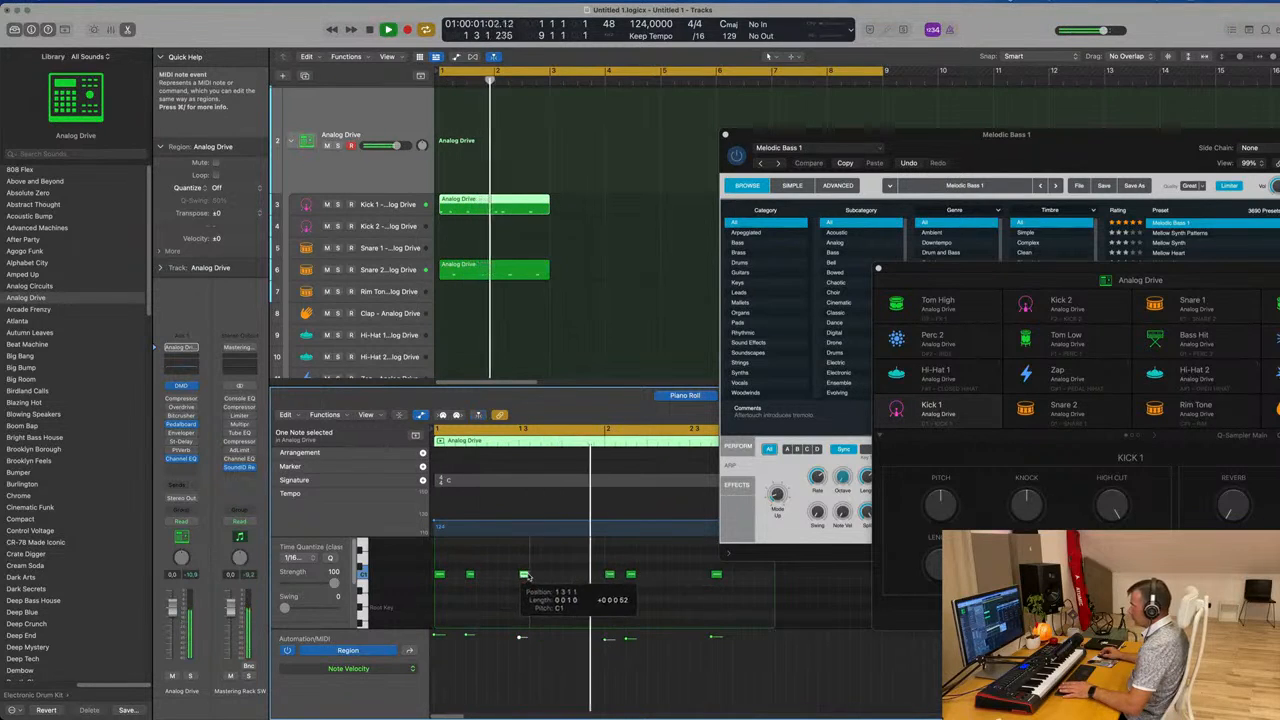
click(470, 576)
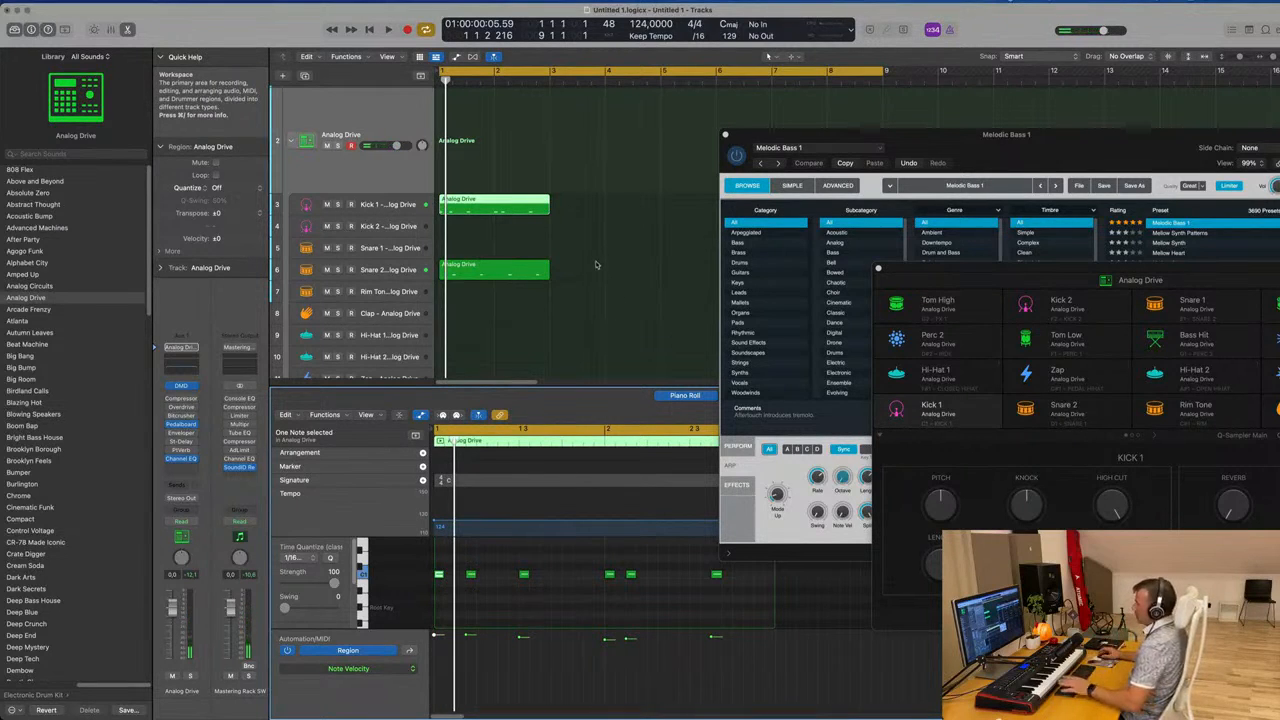
click(594, 264)
key(space)
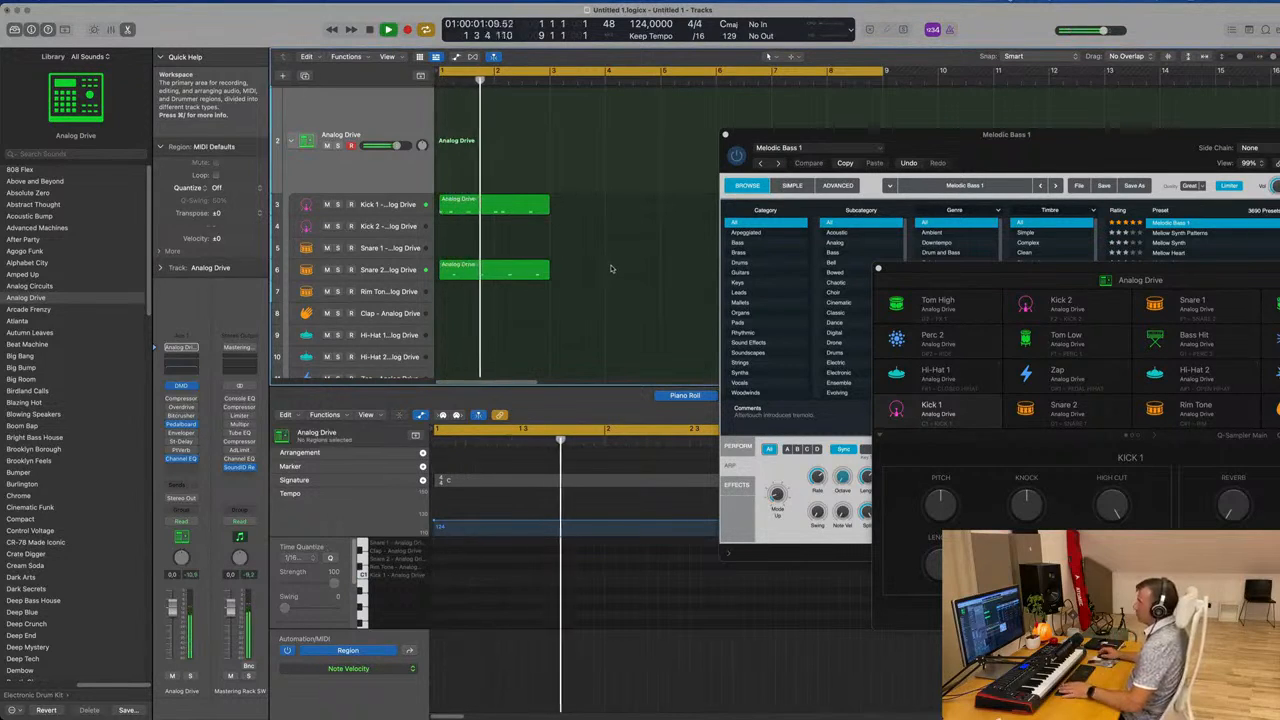
Repeat the Kick 1 and Snare 2 regions once to fill bars 3 and 4, and move the Melodic Bass window off the arrangement
click(538, 270)
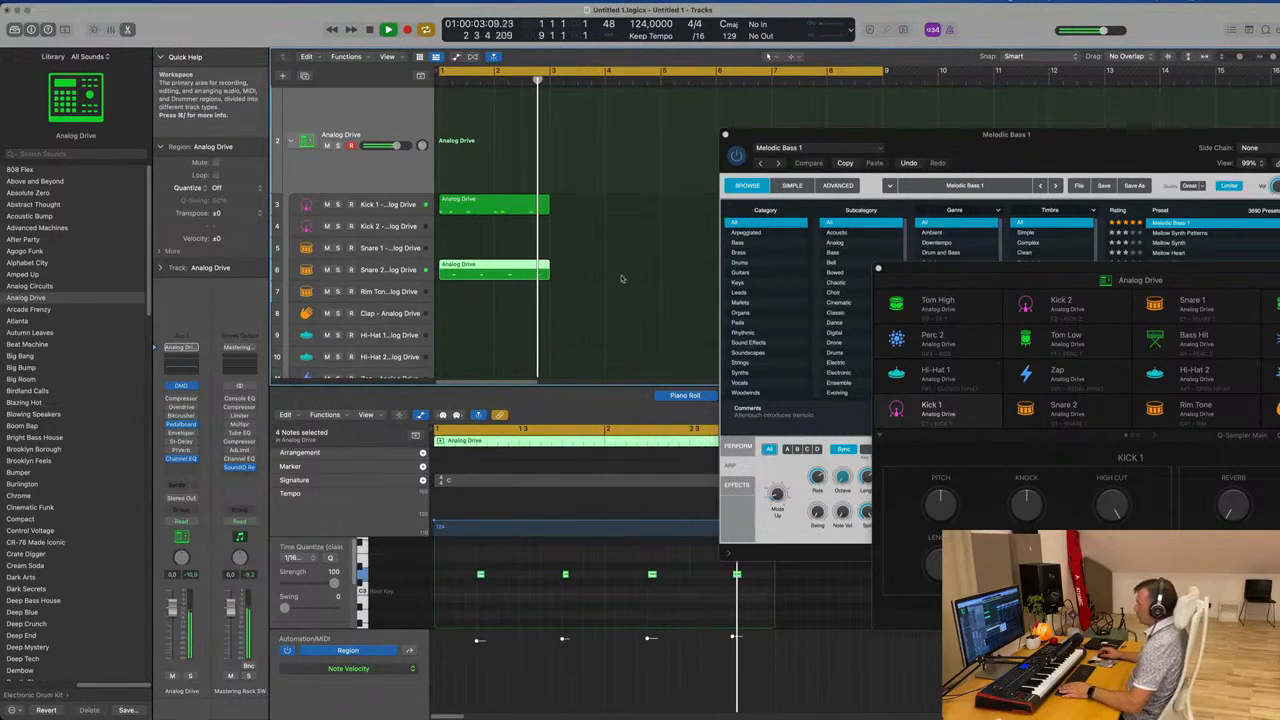
drag(588, 205, 513, 277)
key(super+r)
drag(885, 138, 1242, 160)
Play the repeated kick and snare pattern and check how it runs across bars 1 to 4
key(space)
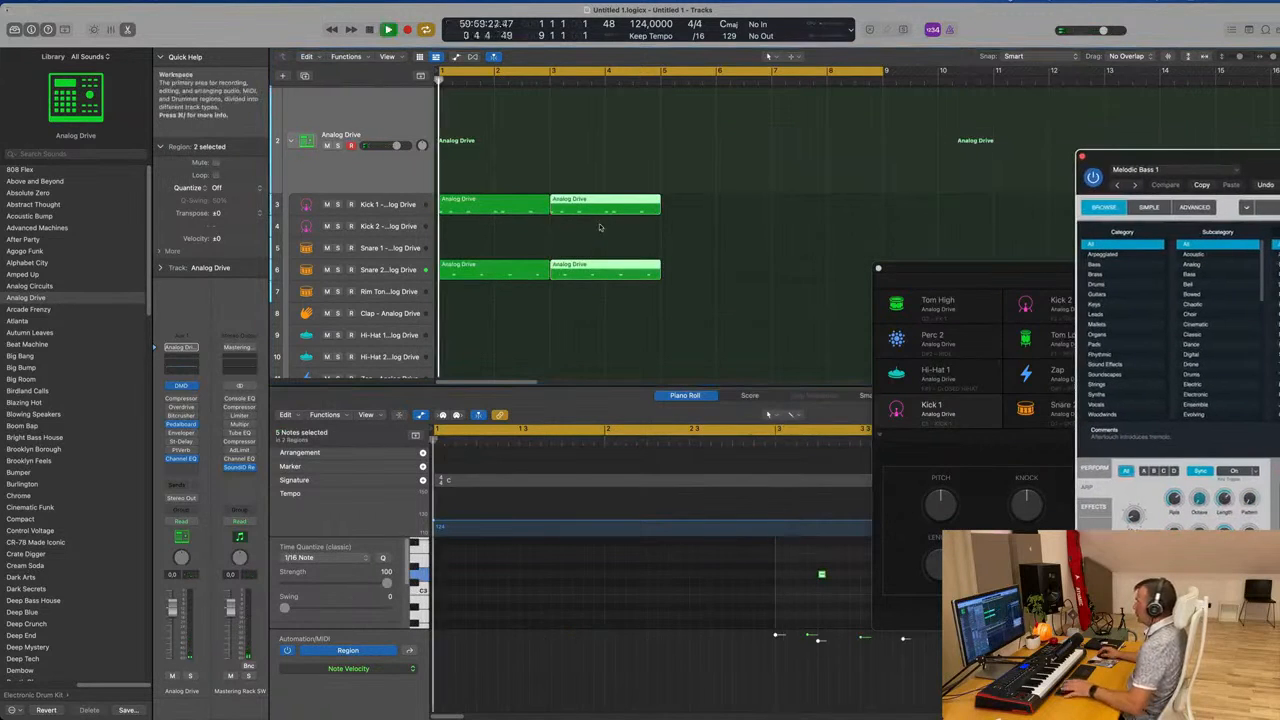
scroll(659, 241, down, 2)
scroll(660, 241, up, 3)
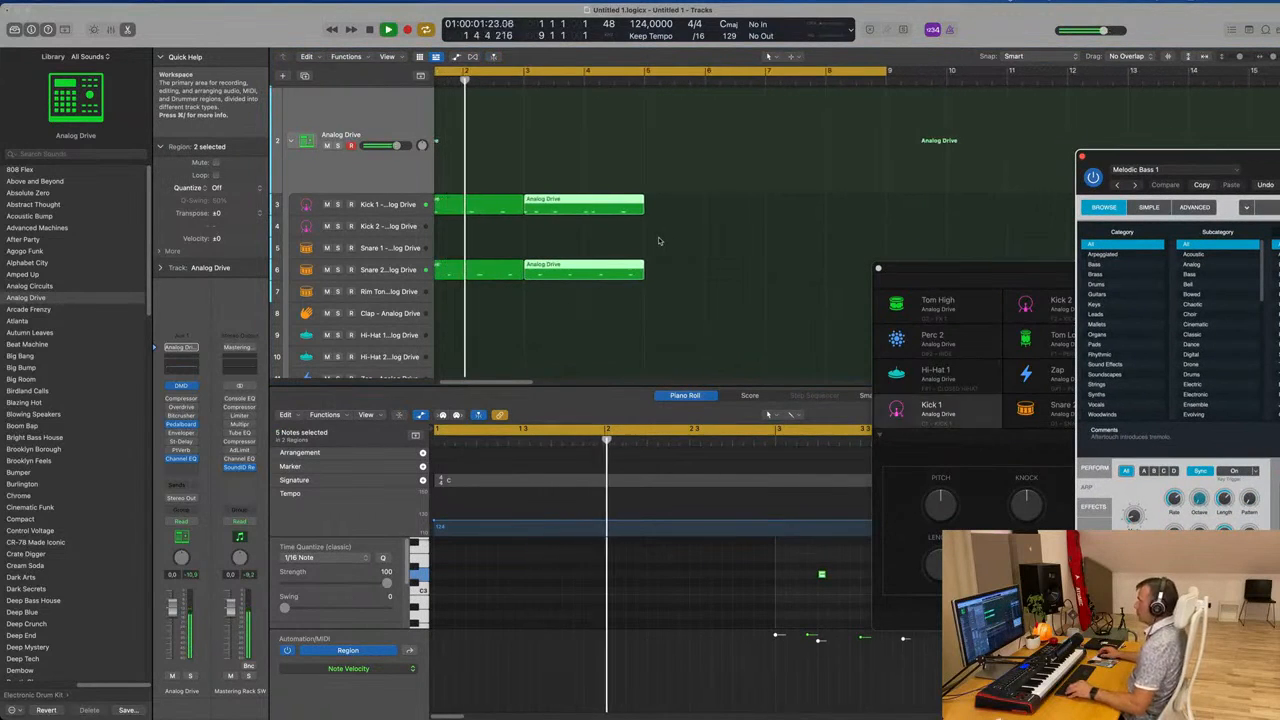
scroll(644, 241, down, 1)
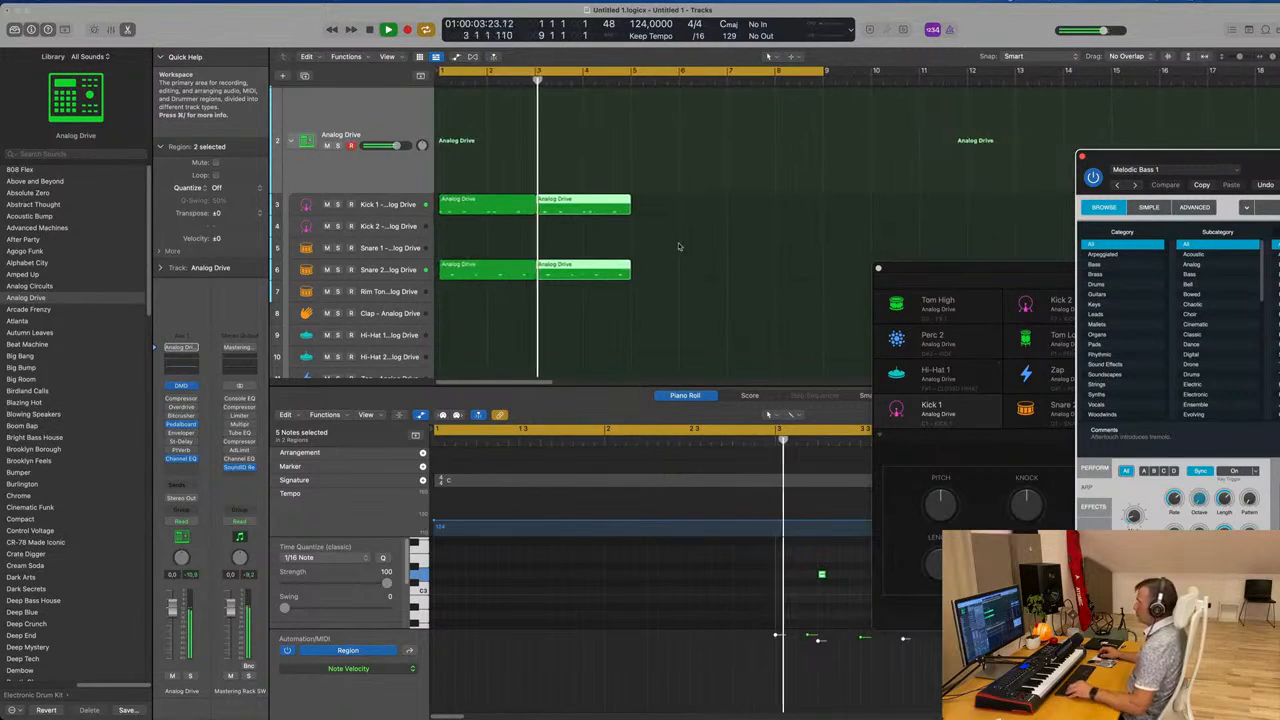
scroll(672, 244, down, 1)
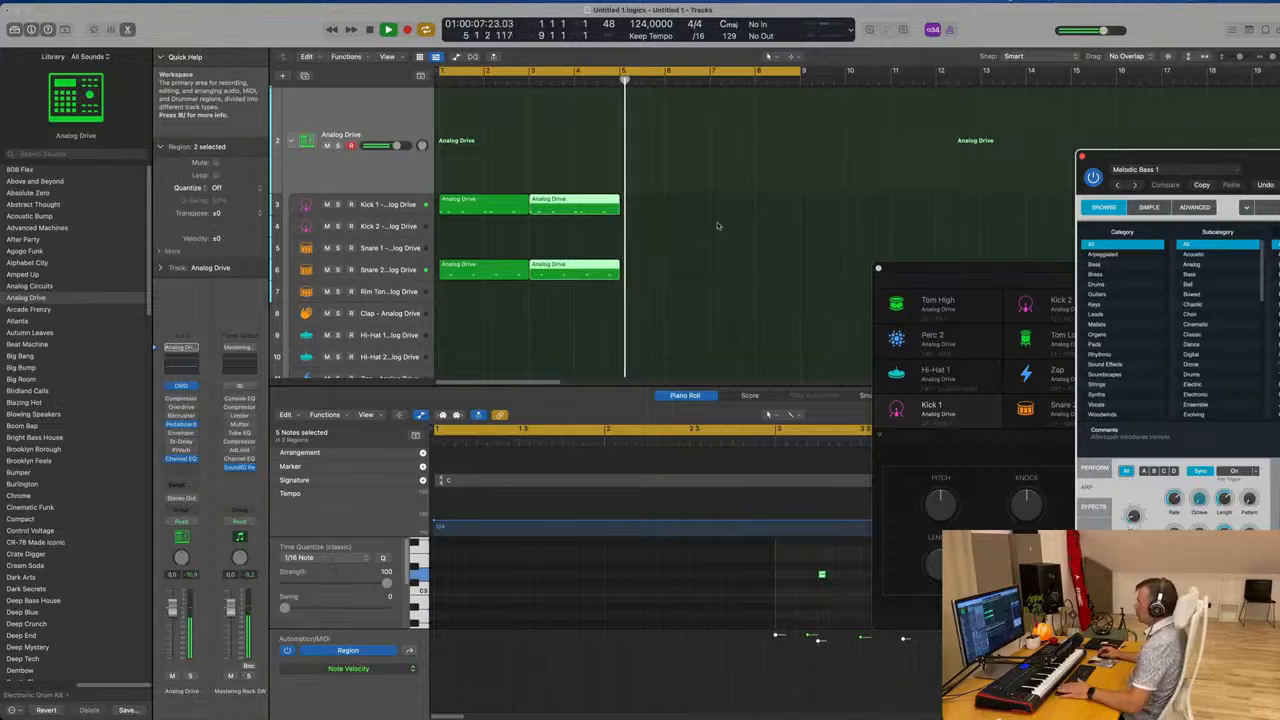
key(Return)
scroll(590, 103, up, 4)
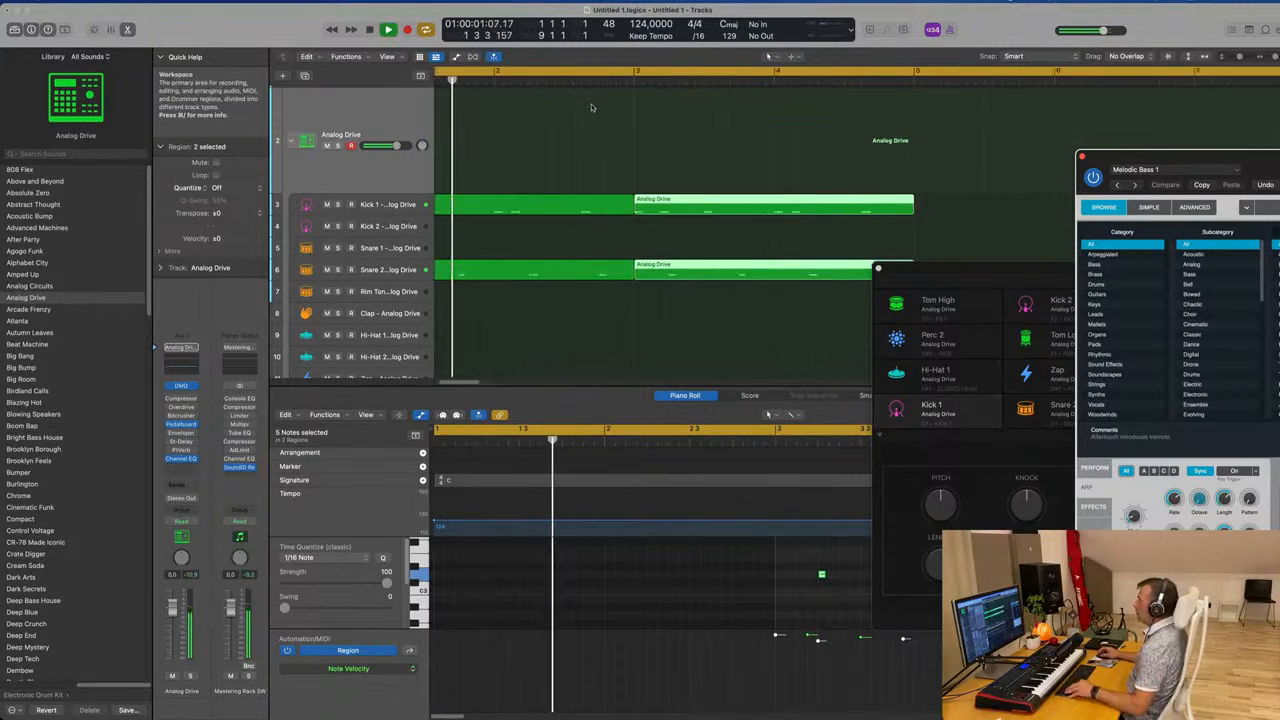
scroll(592, 108, down, 1)
scroll(592, 108, up, 2)
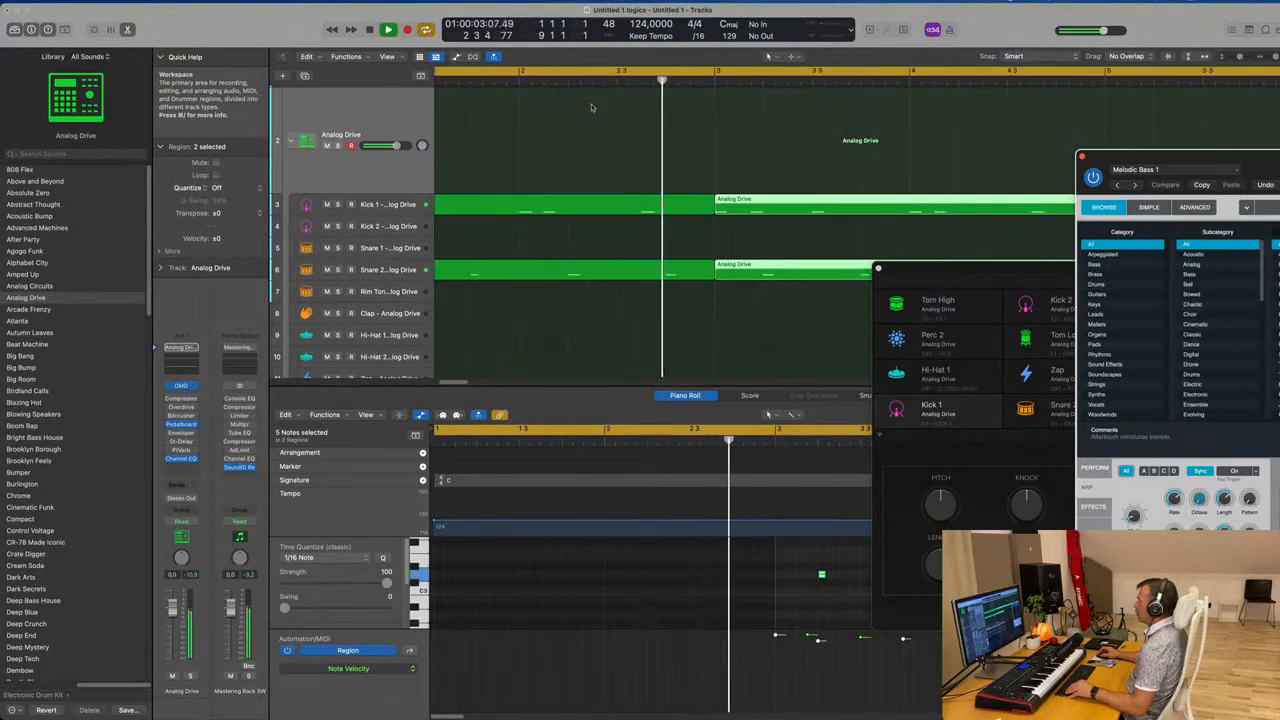
scroll(592, 107, down, 2)
scroll(591, 107, down, 1)
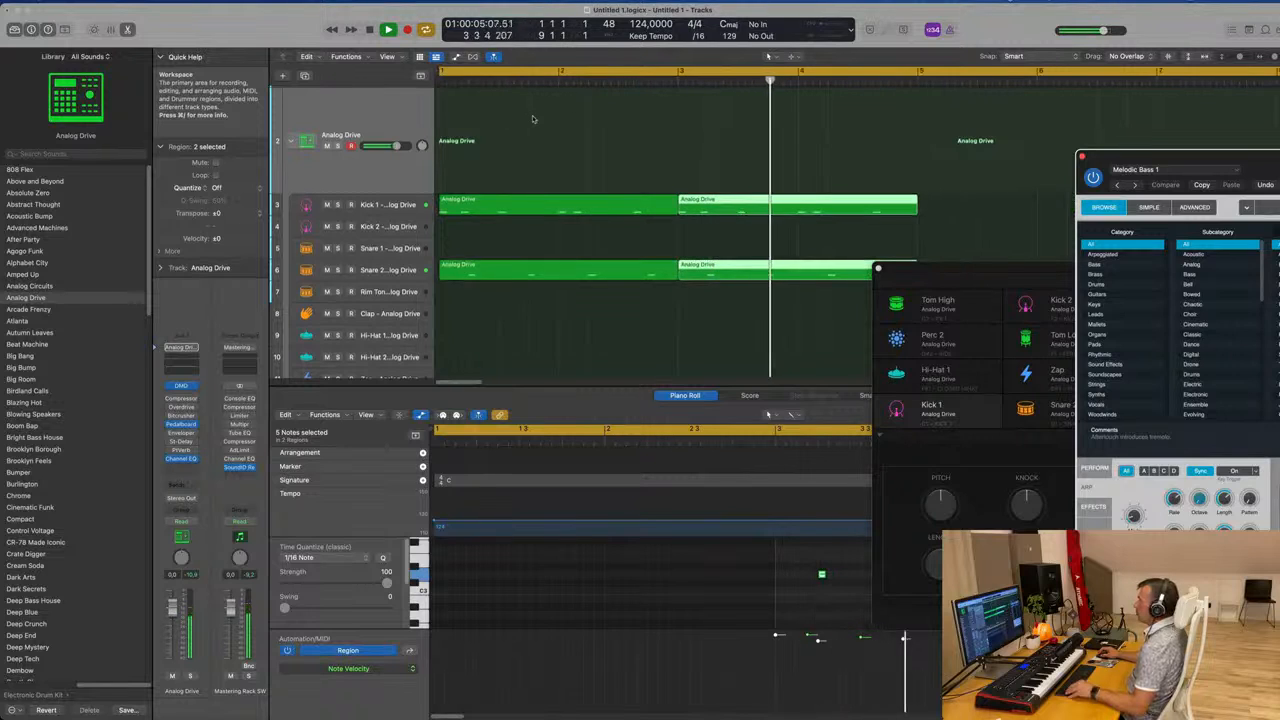
scroll(533, 119, down, 1)
scroll(533, 119, down, 2)
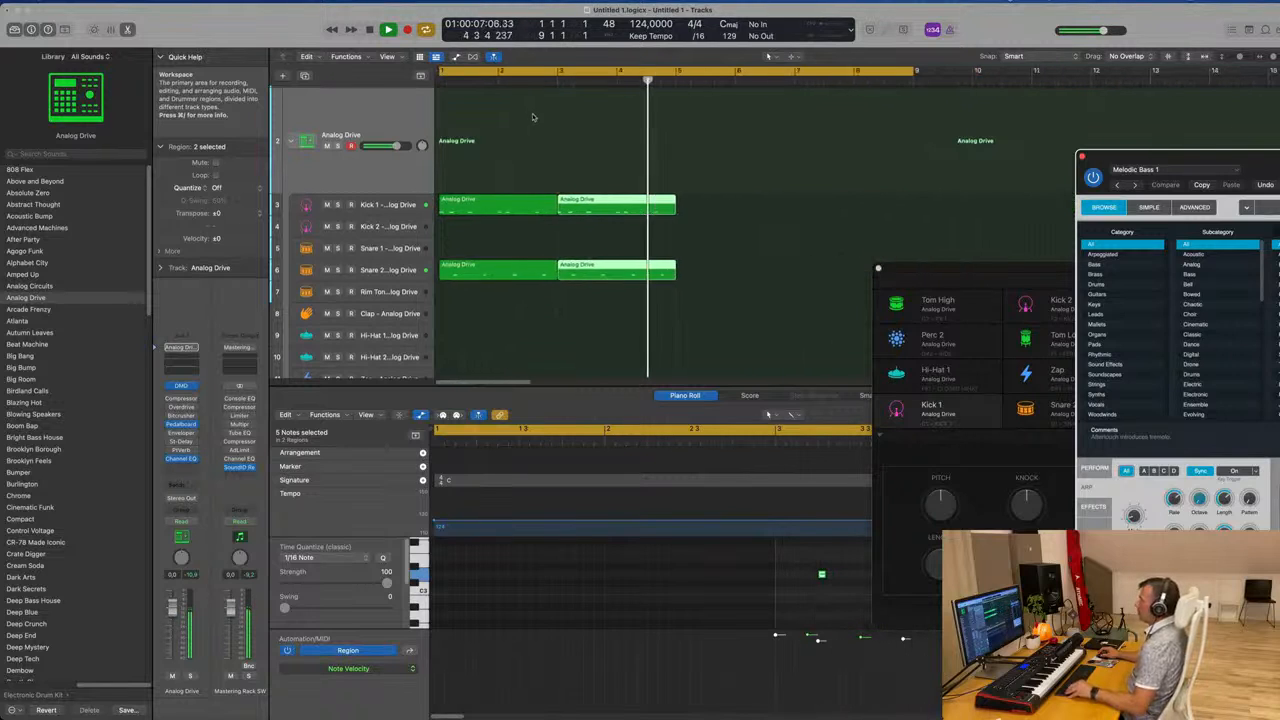
scroll(533, 118, down, 1)
Select all four kick and snare regions, repeat them to fill bars 5 to 8, and play the result
drag(509, 172, 596, 262)
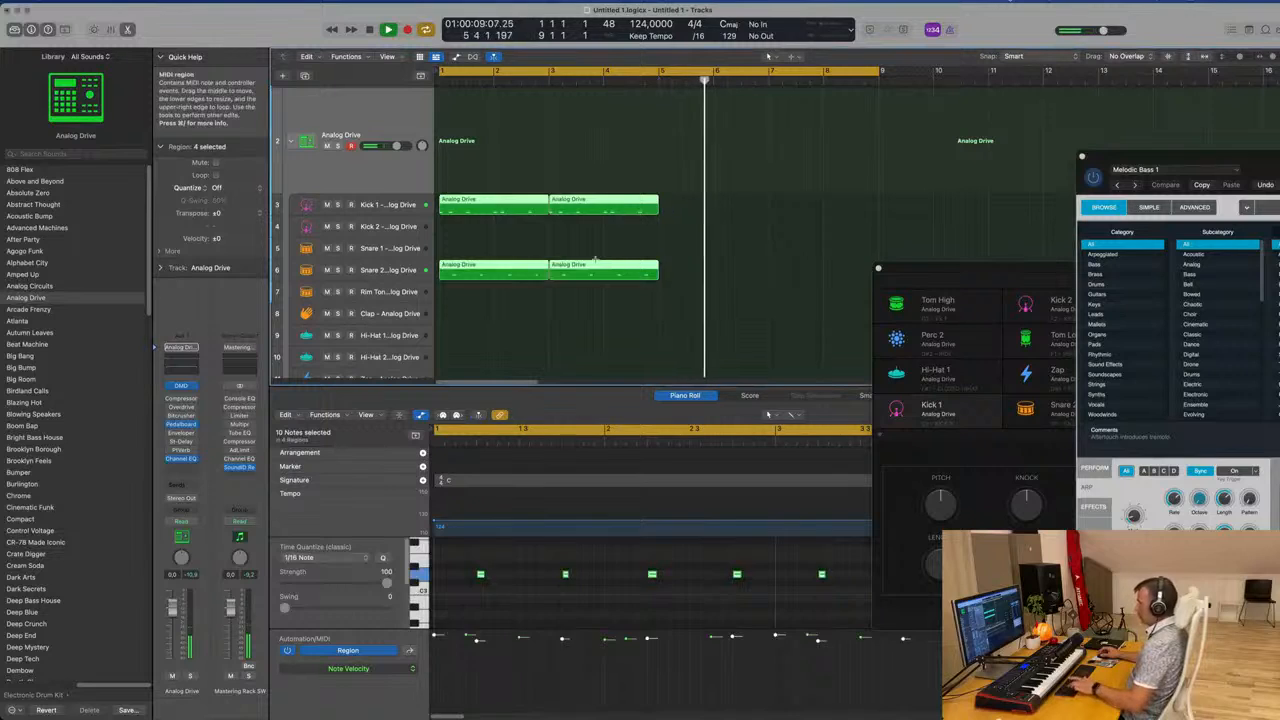
key(super+r)
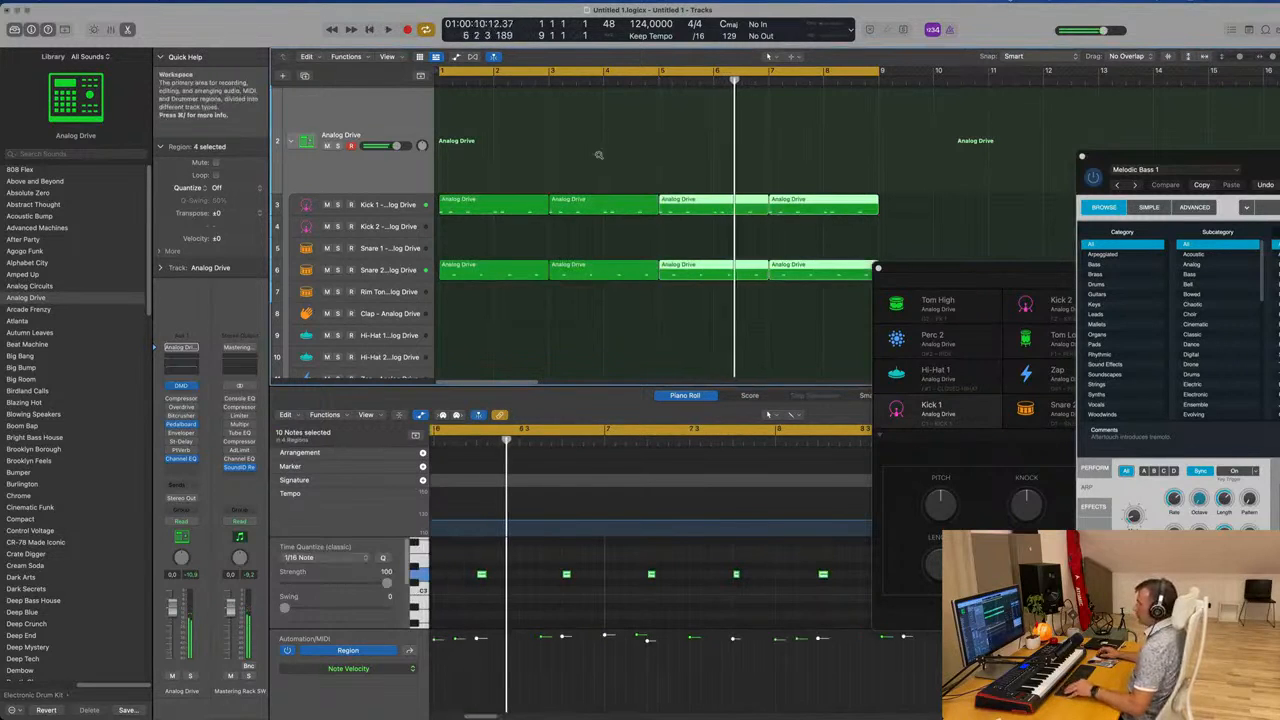
scroll(598, 155, down, 1)
key(space)
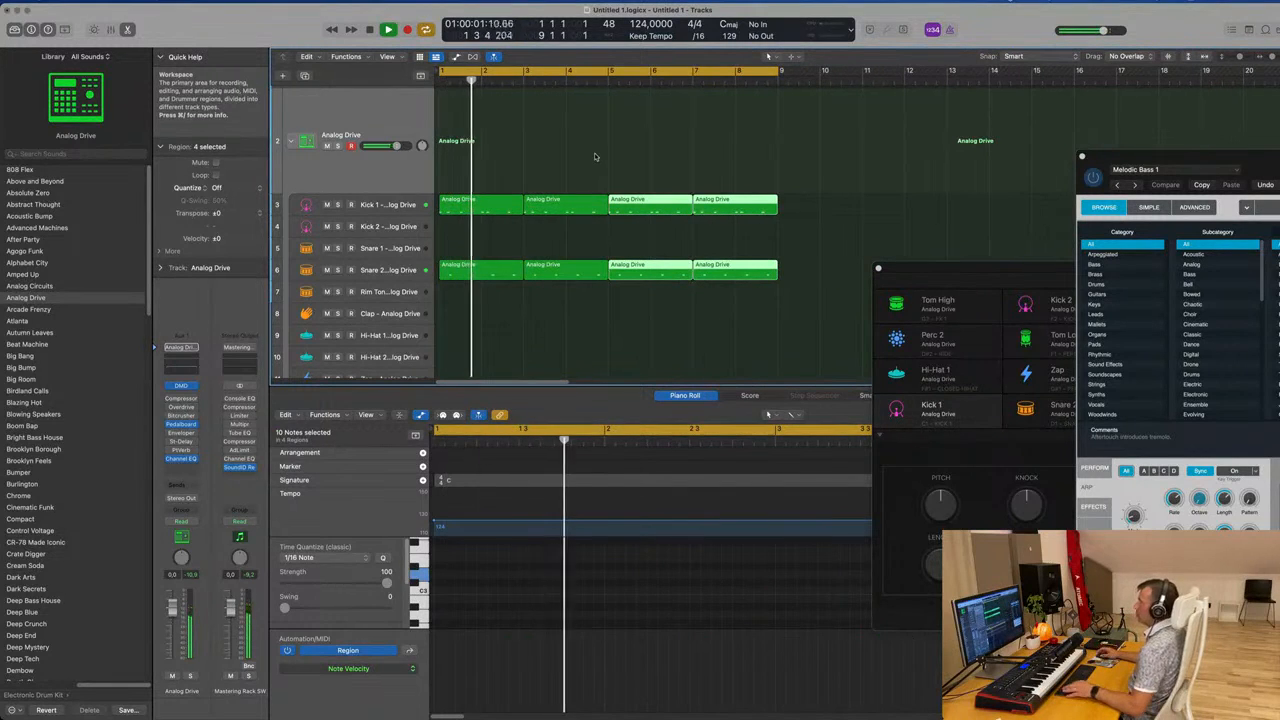
scroll(606, 164, down, 1)
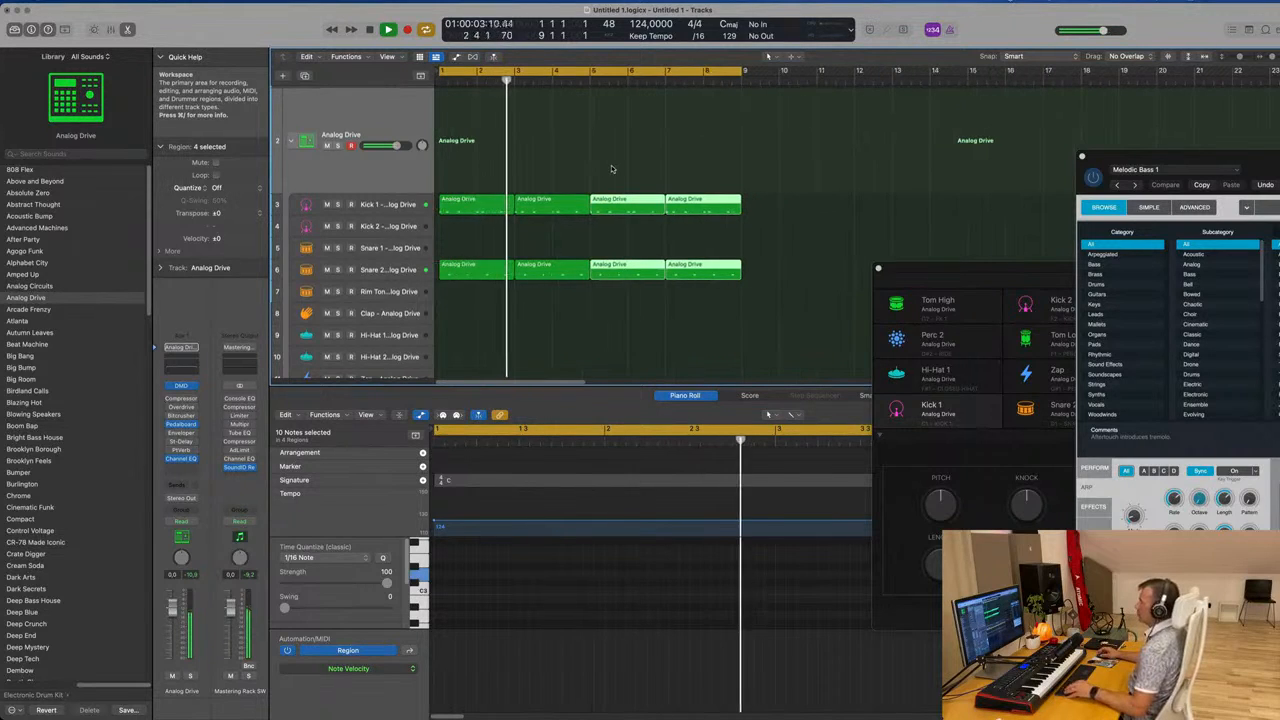
Copy the first Snare 2 region to the Hi-Hat 1 track at bar 1
scroll(588, 161, down, 4)
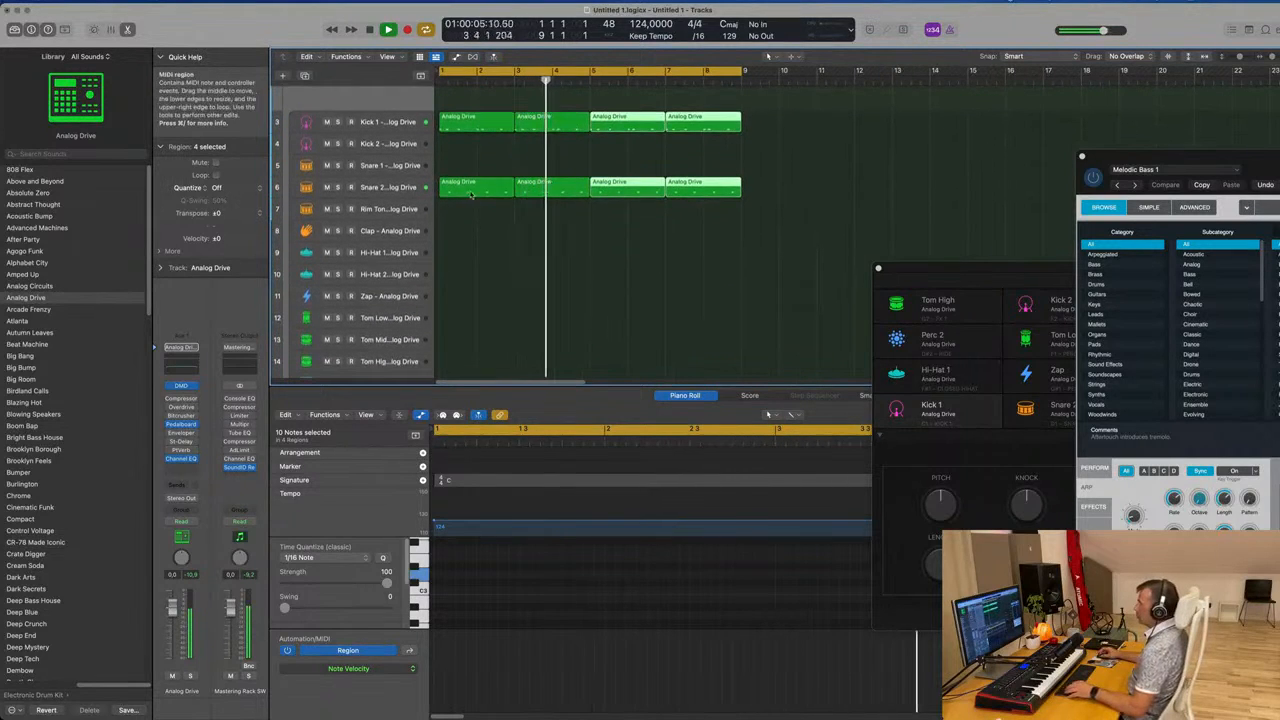
click(482, 190)
key(space)
drag(482, 190, 482, 255)
Shift the four Hi-Hat 1 notes an eighth earlier and copy them one beat later to fill every off-beat, with playback running
drag(460, 552, 743, 597)
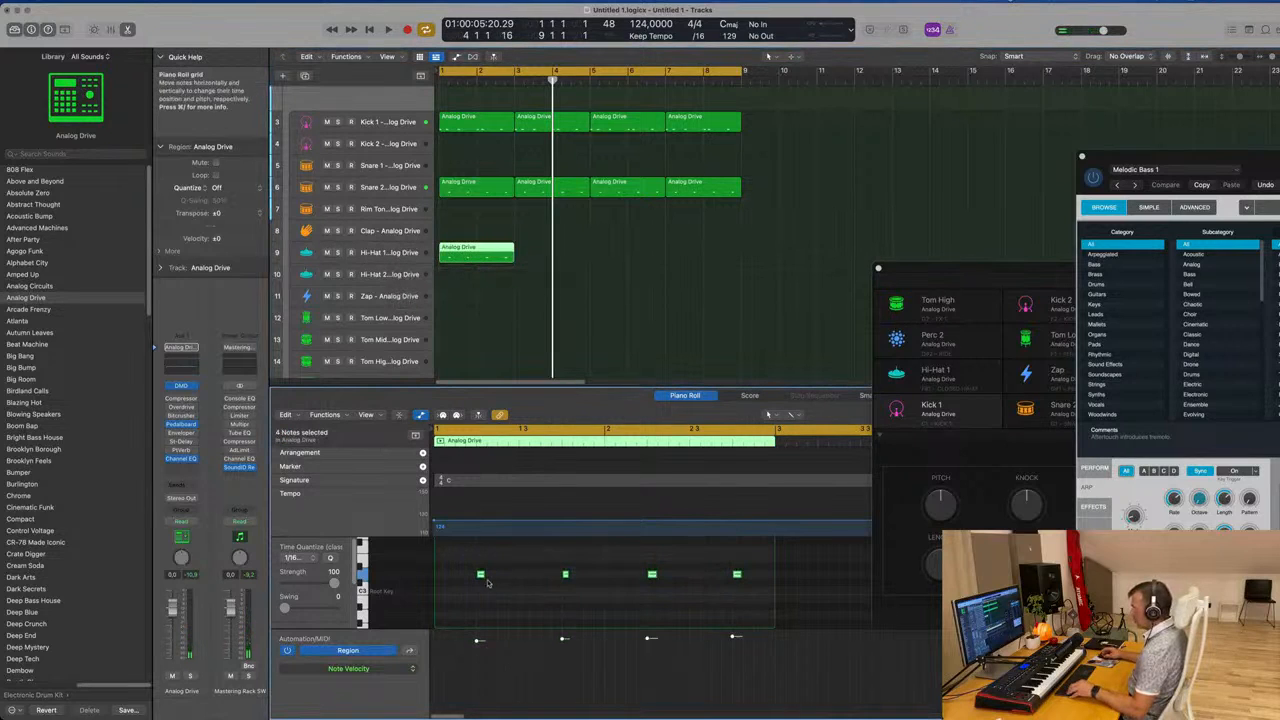
drag(473, 578, 502, 588)
key(space)
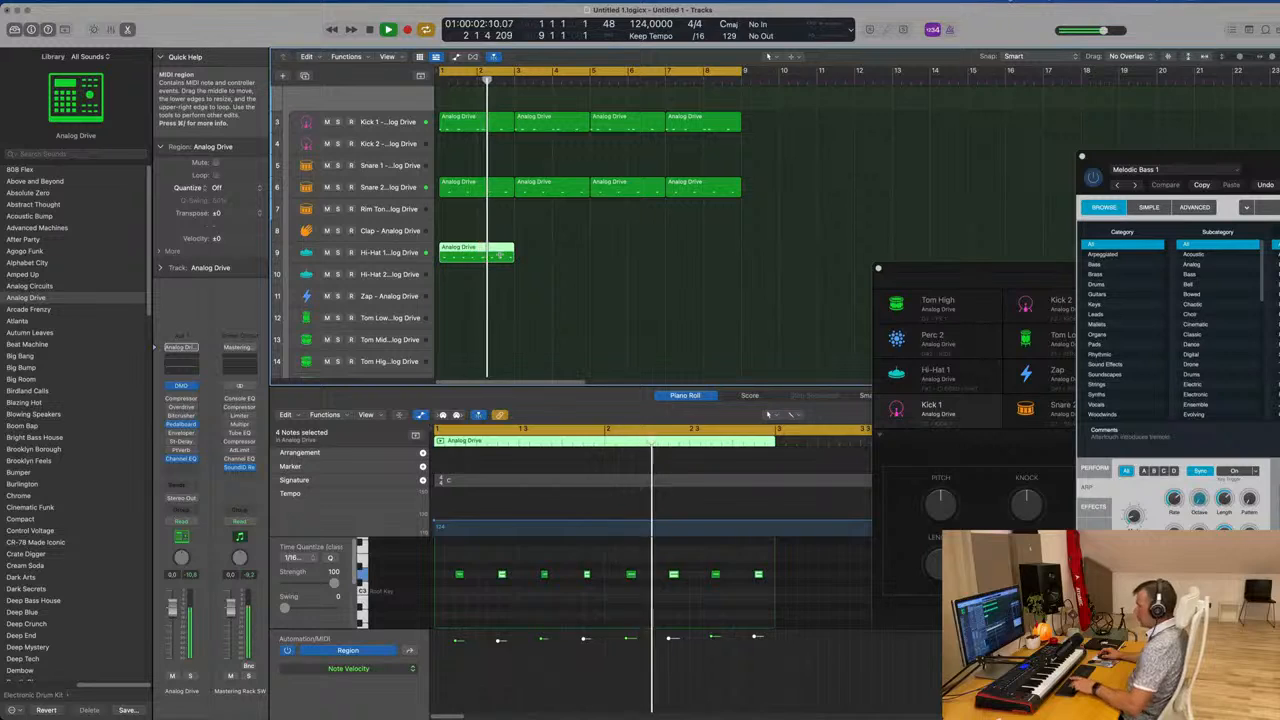
Repeat the Hi-Hat 1 region three times to fill bars 3 to 8, and select all four hi-hat regions with no notes selected
key(super+r)
key(super+r)
key(super+r)
drag(780, 244, 488, 256)
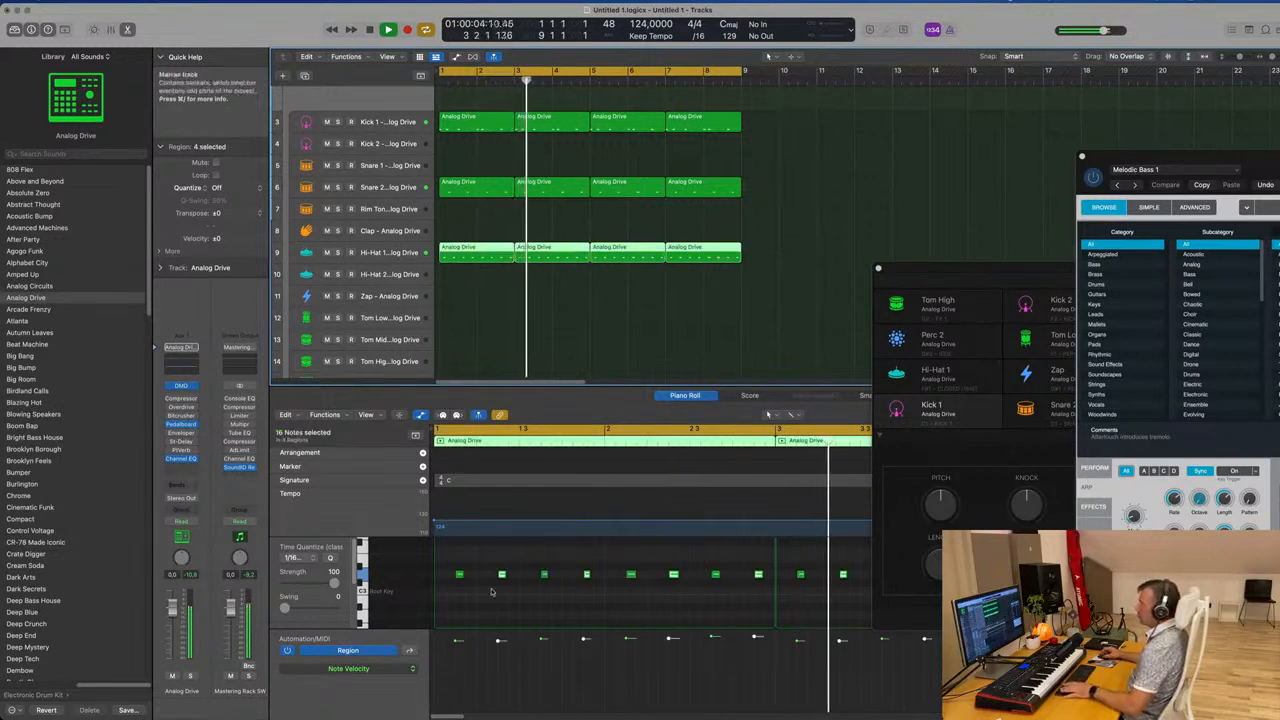
click(546, 592)
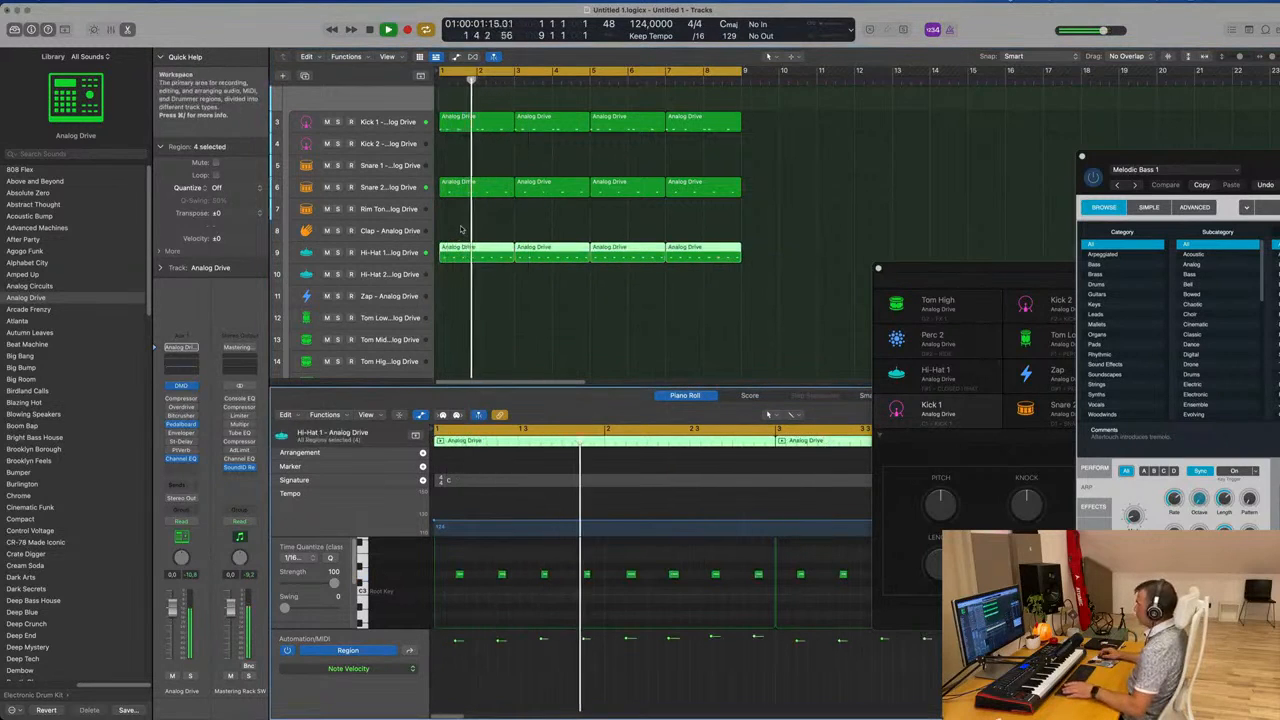
Move the four selected hi-hat regions down to the Hi-Hat 2 track, select that track and play the pattern
drag(476, 257, 462, 272)
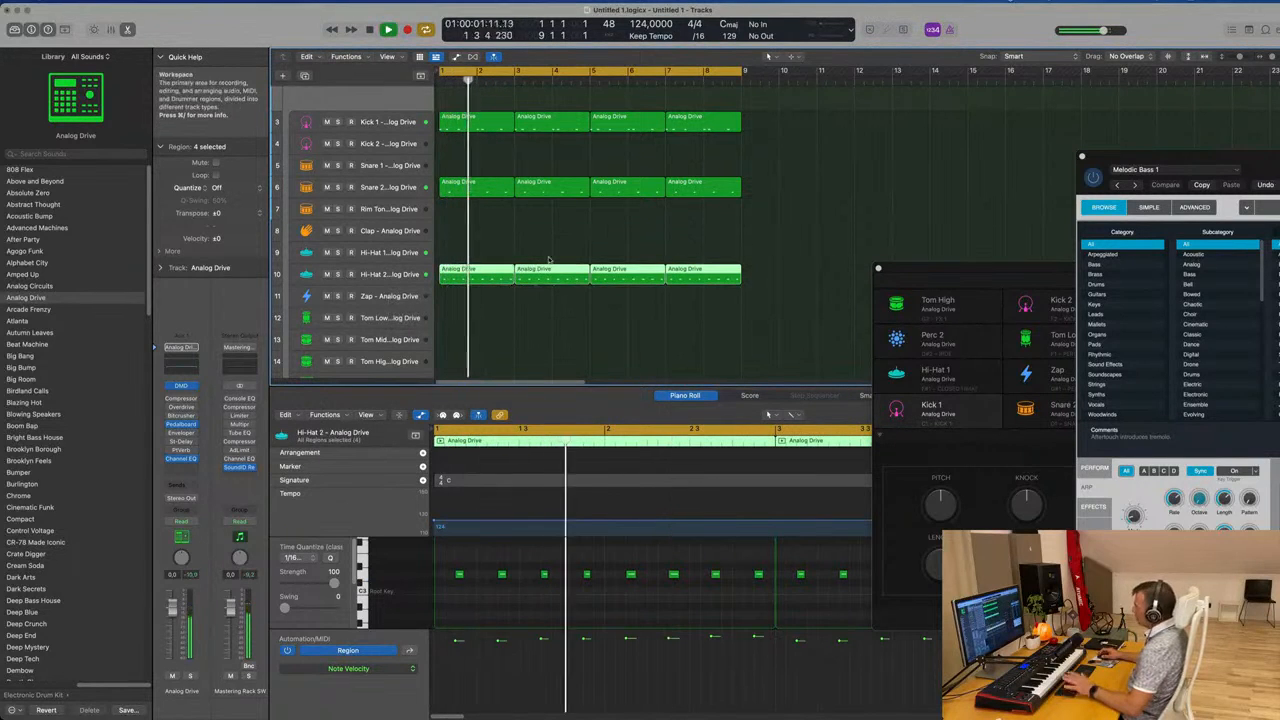
key(space)
click(383, 280)
key(space)
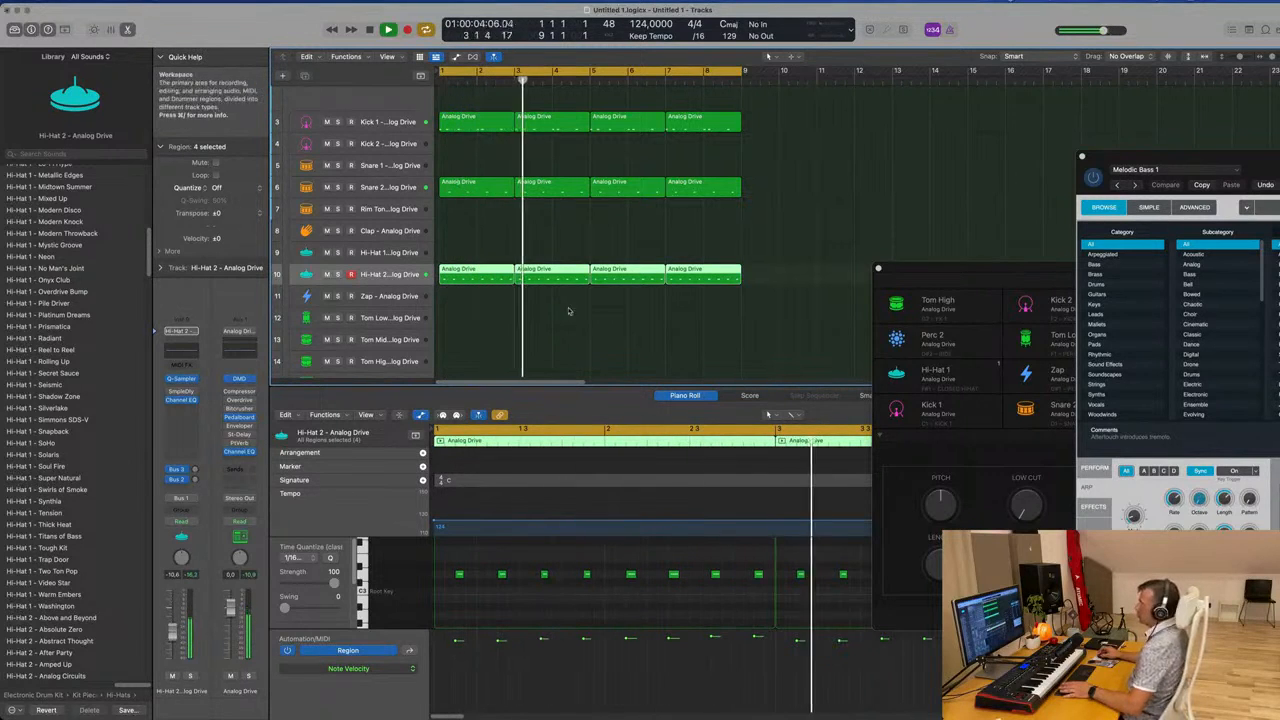
Copy the first Snare 2 region to the Tom Low track at bar 1, delete all its notes except the second, and select the Tom Low track
click(482, 191)
drag(478, 196, 478, 318)
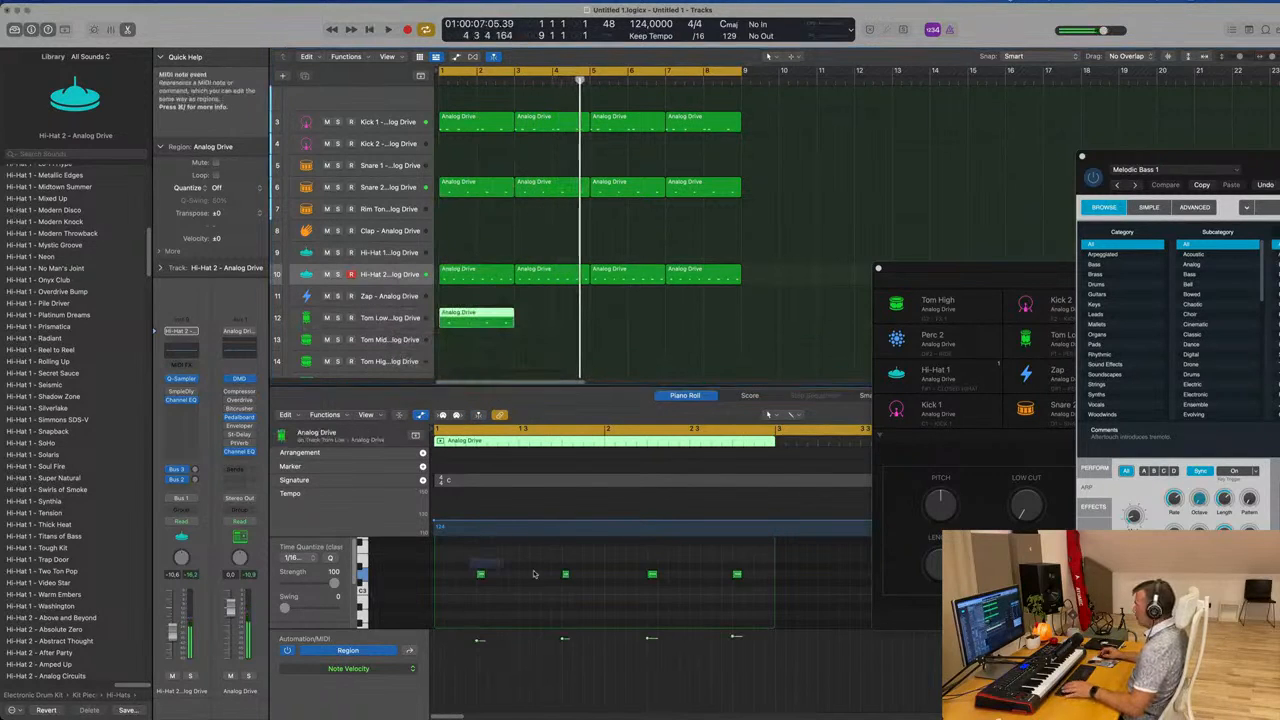
drag(470, 562, 525, 587)
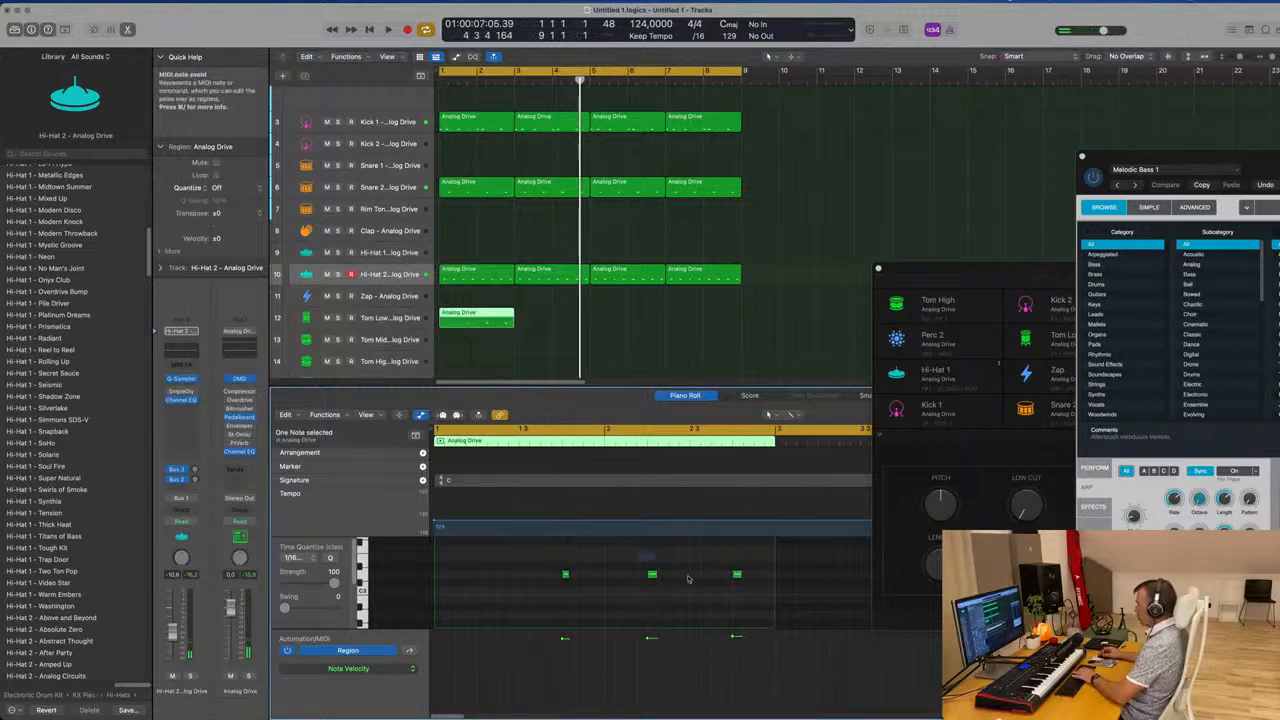
drag(640, 600, 788, 552)
key(space)
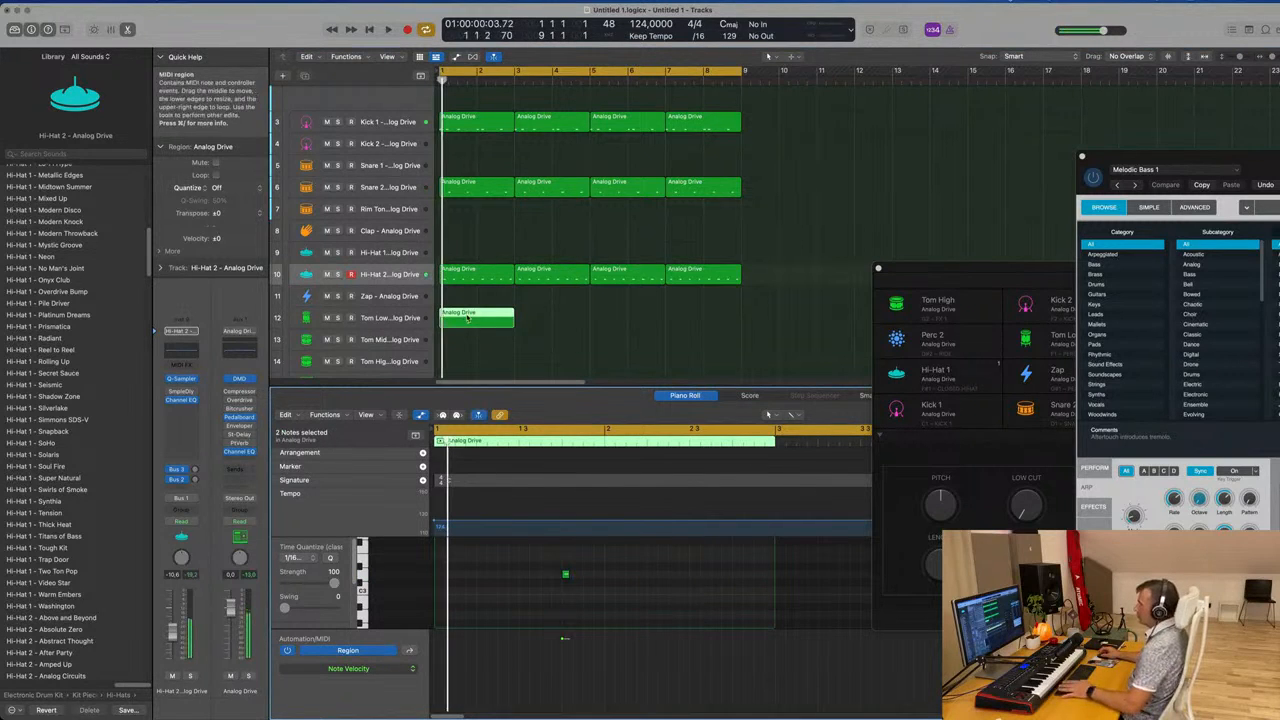
click(404, 312)
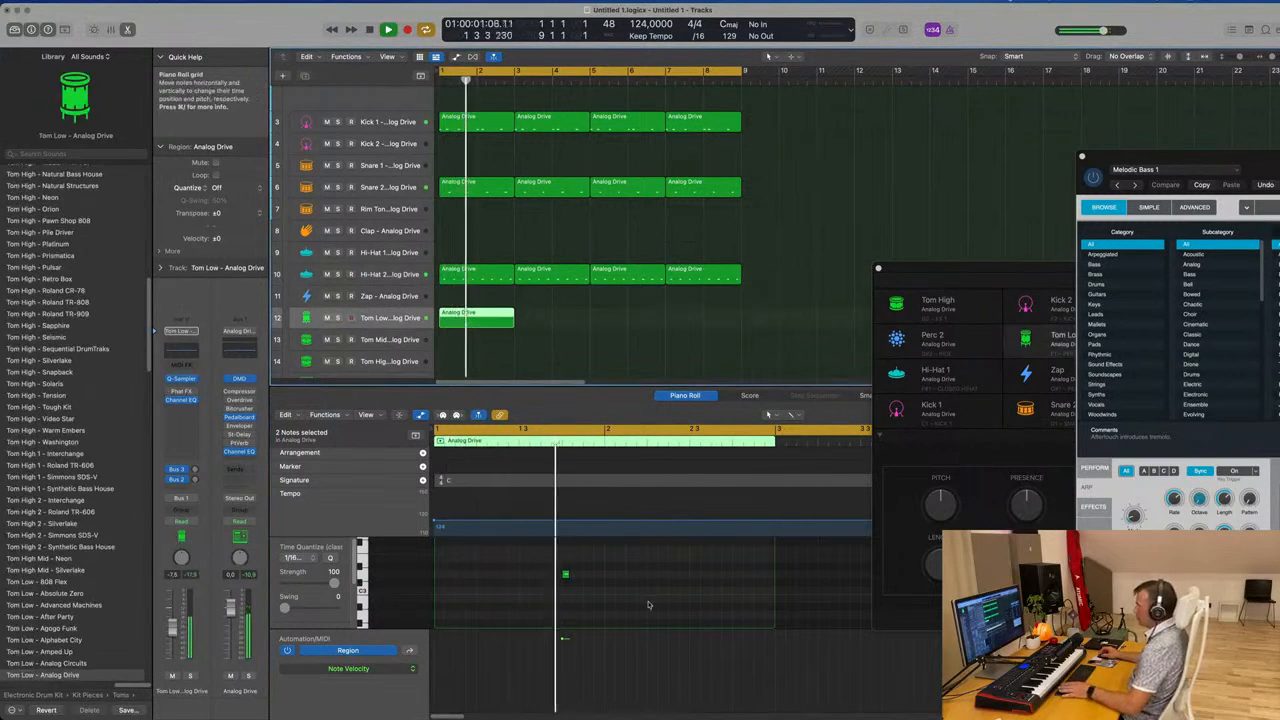
Lower the remaining Tom Low note to D0, lengthen it to about 0 0 3 80, and play the result
click(567, 574)
scroll(583, 587, down, 3)
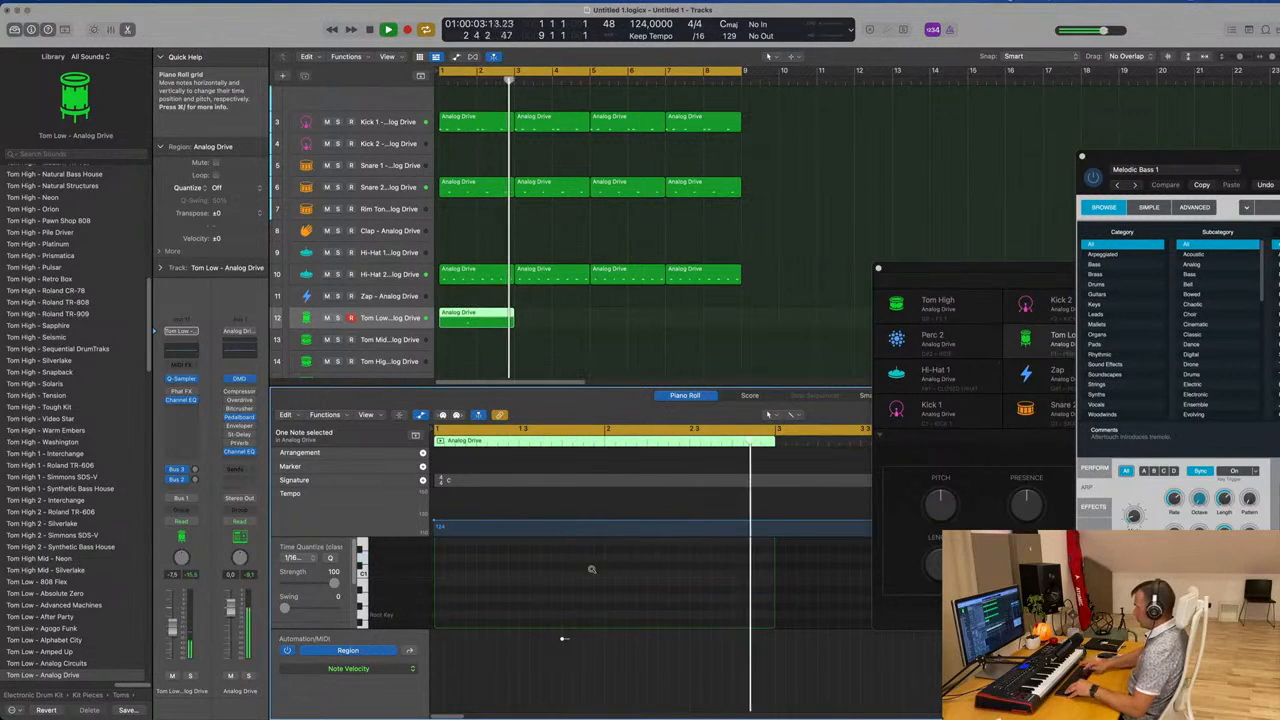
key(space)
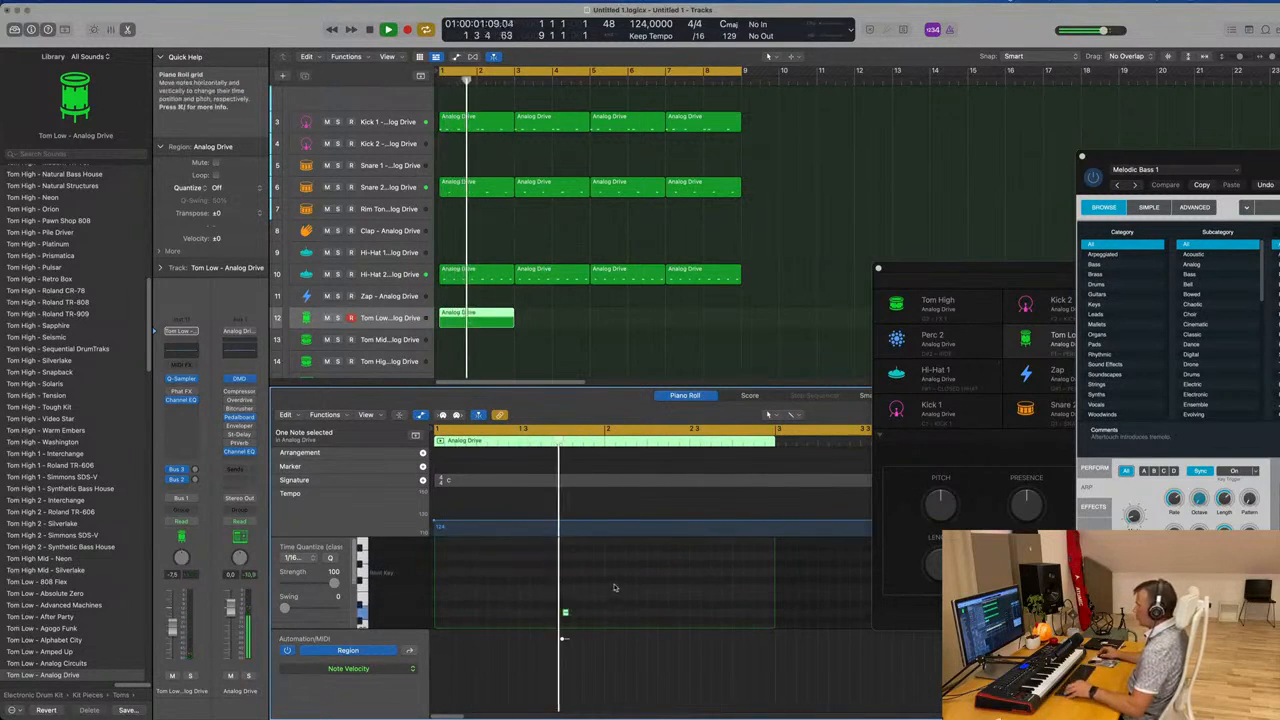
drag(568, 601, 600, 601)
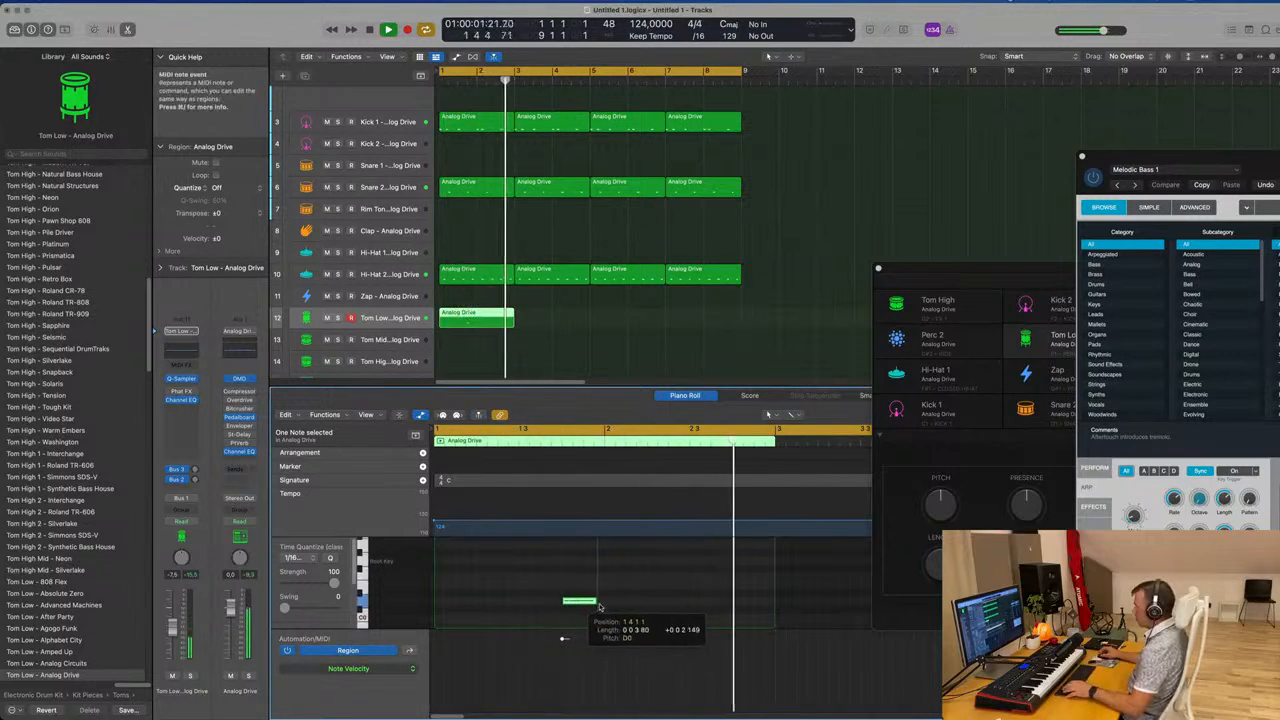
key(space)
key(space)
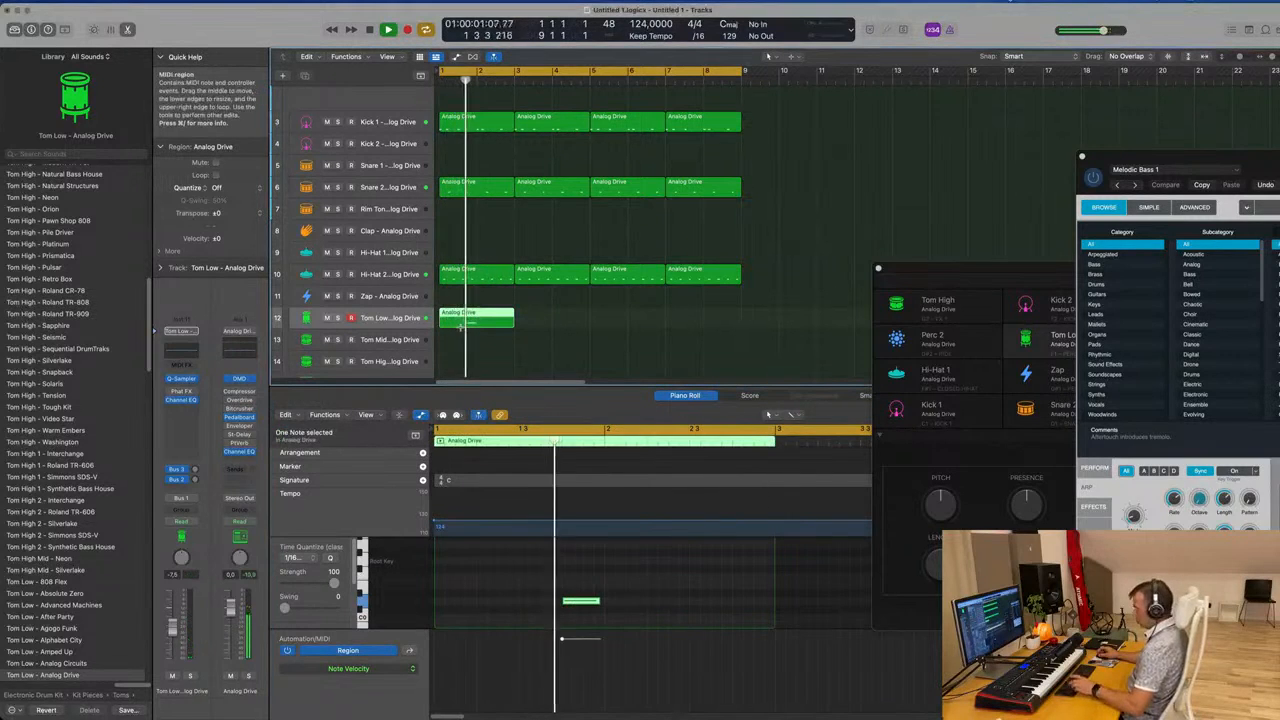
Repeat the Tom Low region three times to fill bars 3 to 8
key(super+r)
key(super+r)
key(super+r)
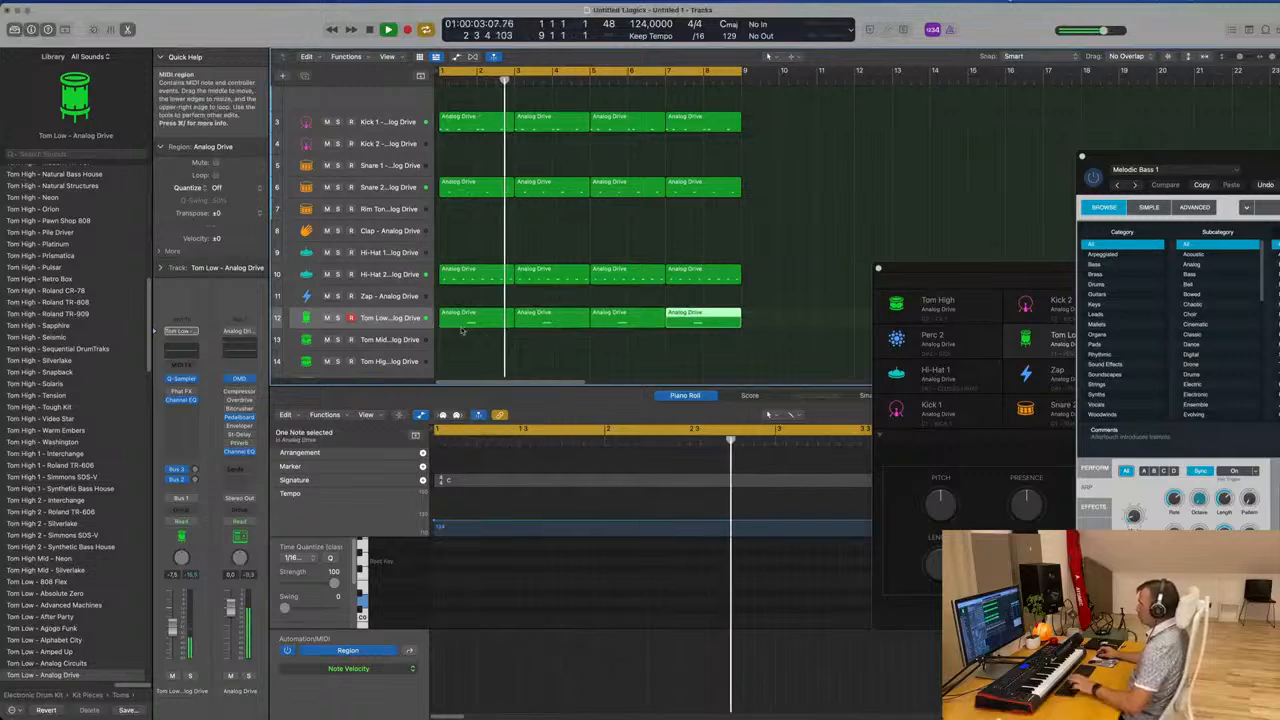
scroll(503, 342, down, 2)
scroll(503, 341, up, 1)
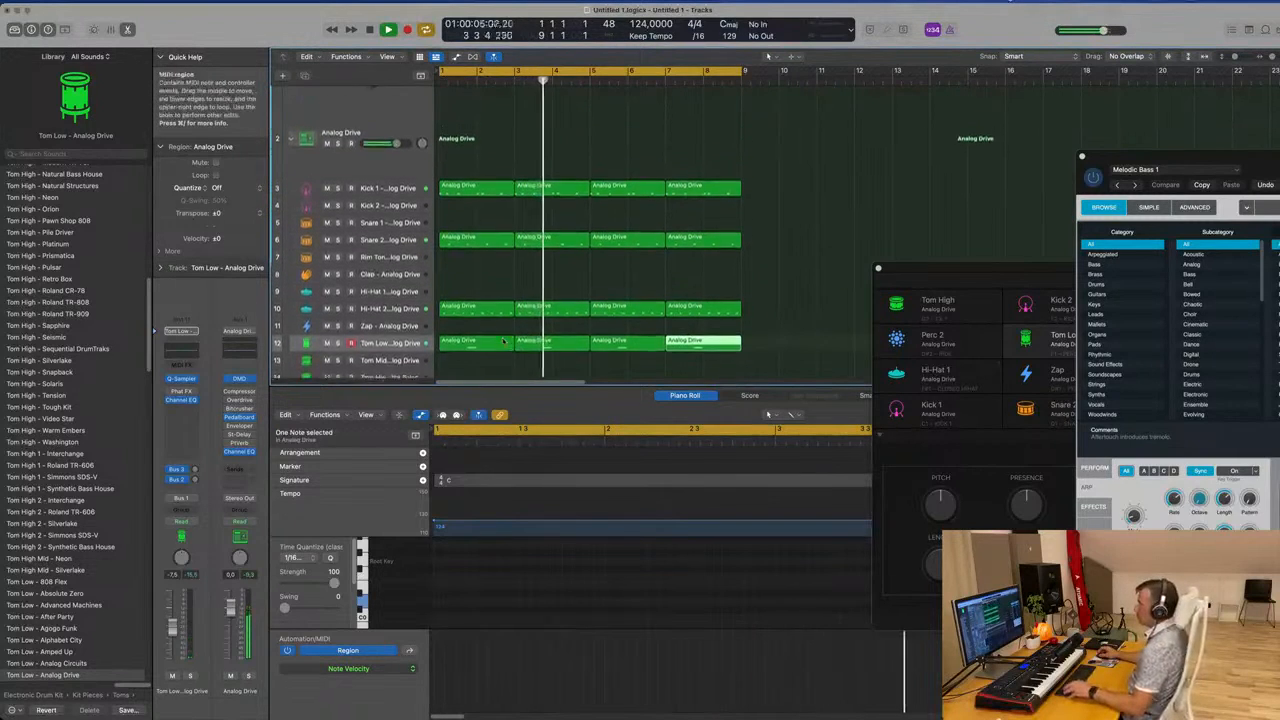
scroll(503, 340, down, 3)
scroll(502, 337, up, 3)
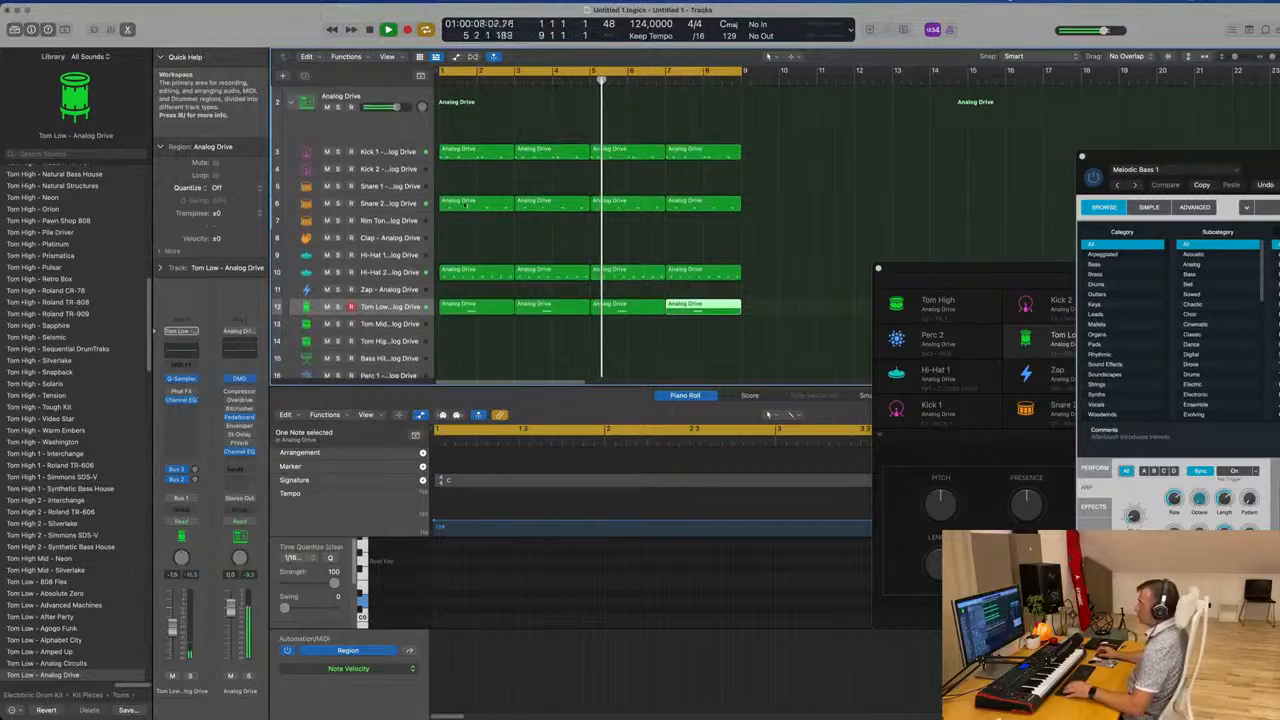
Move the first Tom Low region to the Clap track, shift its note to the start of bar 1 and raise its pitch
click(484, 152)
click(474, 311)
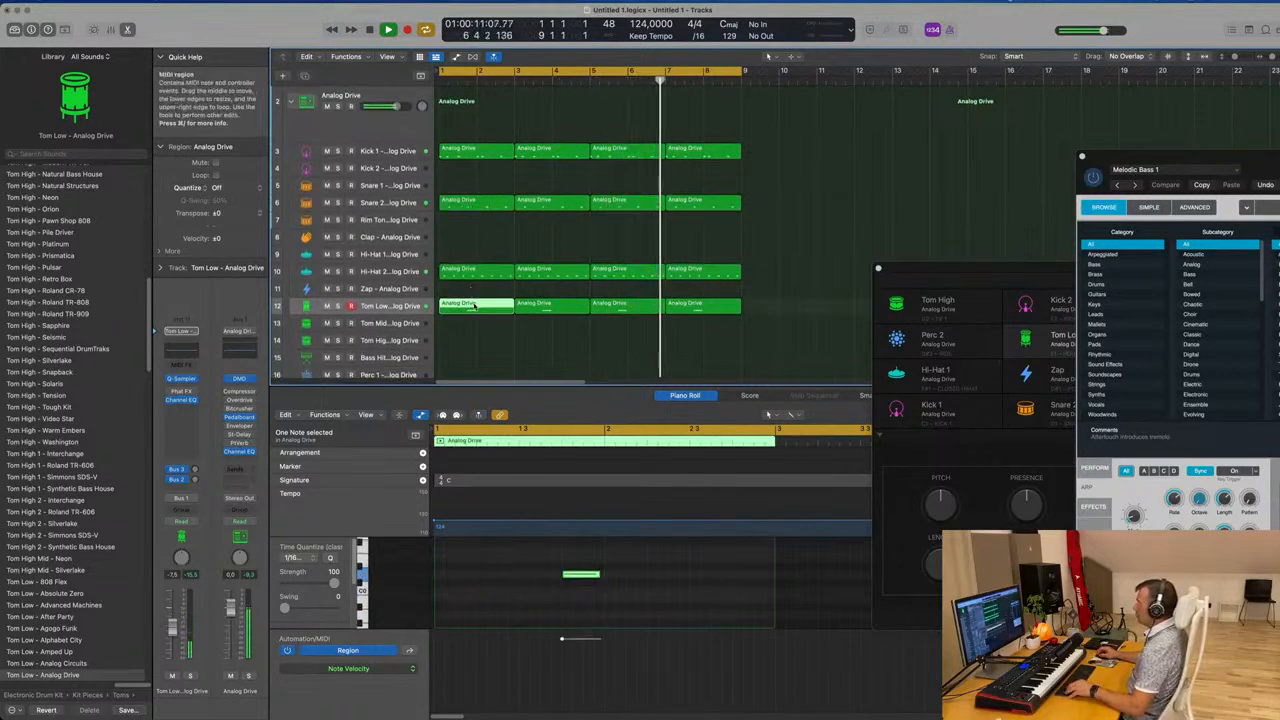
drag(474, 309, 476, 238)
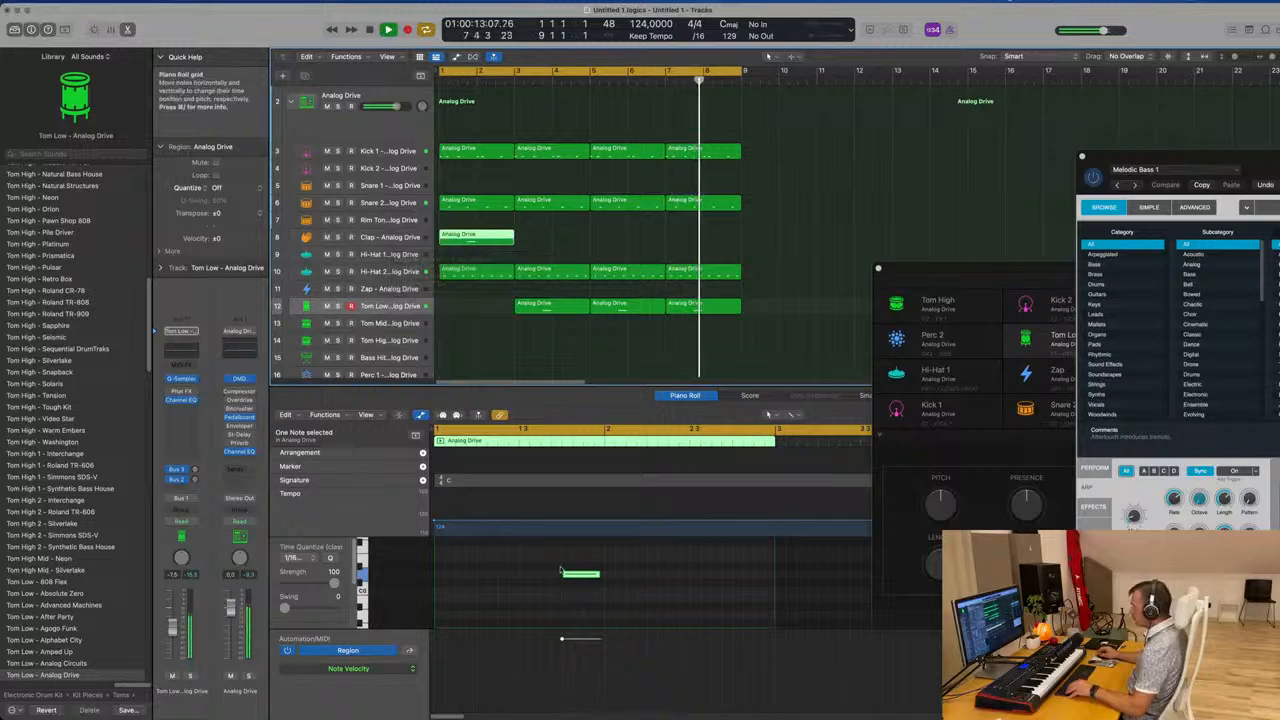
drag(580, 574, 443, 577)
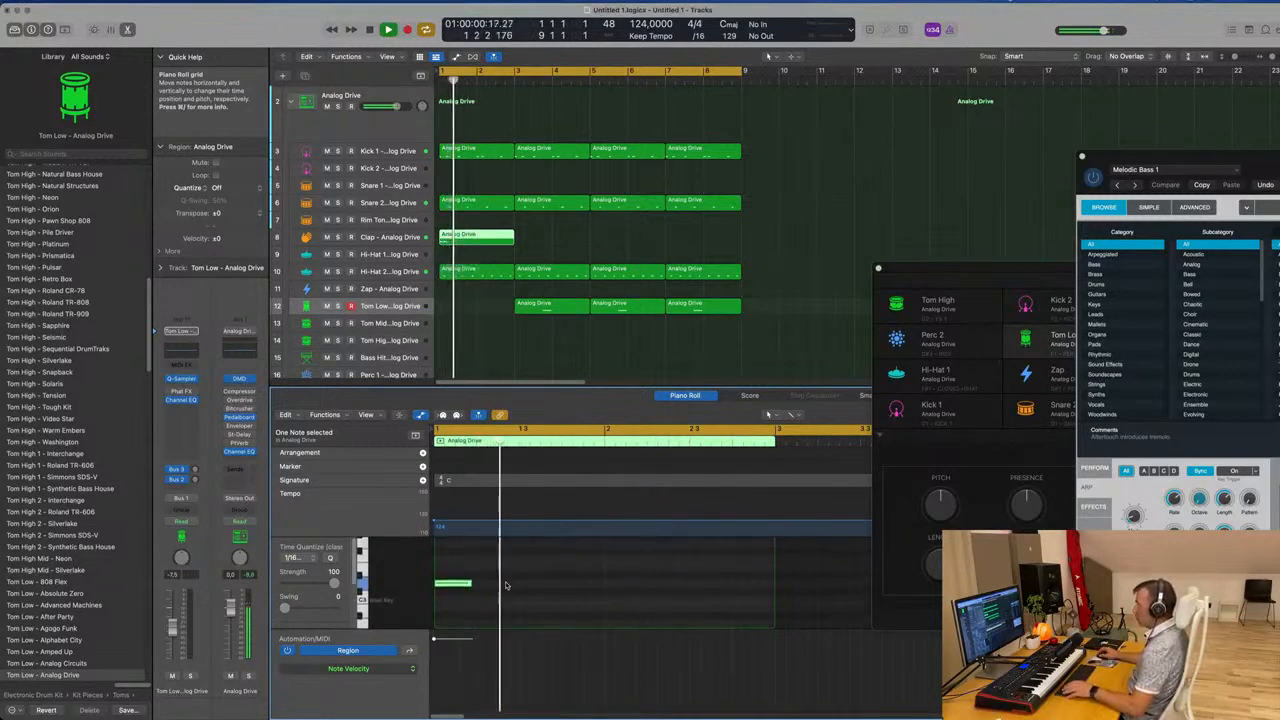
scroll(505, 581, up, 1)
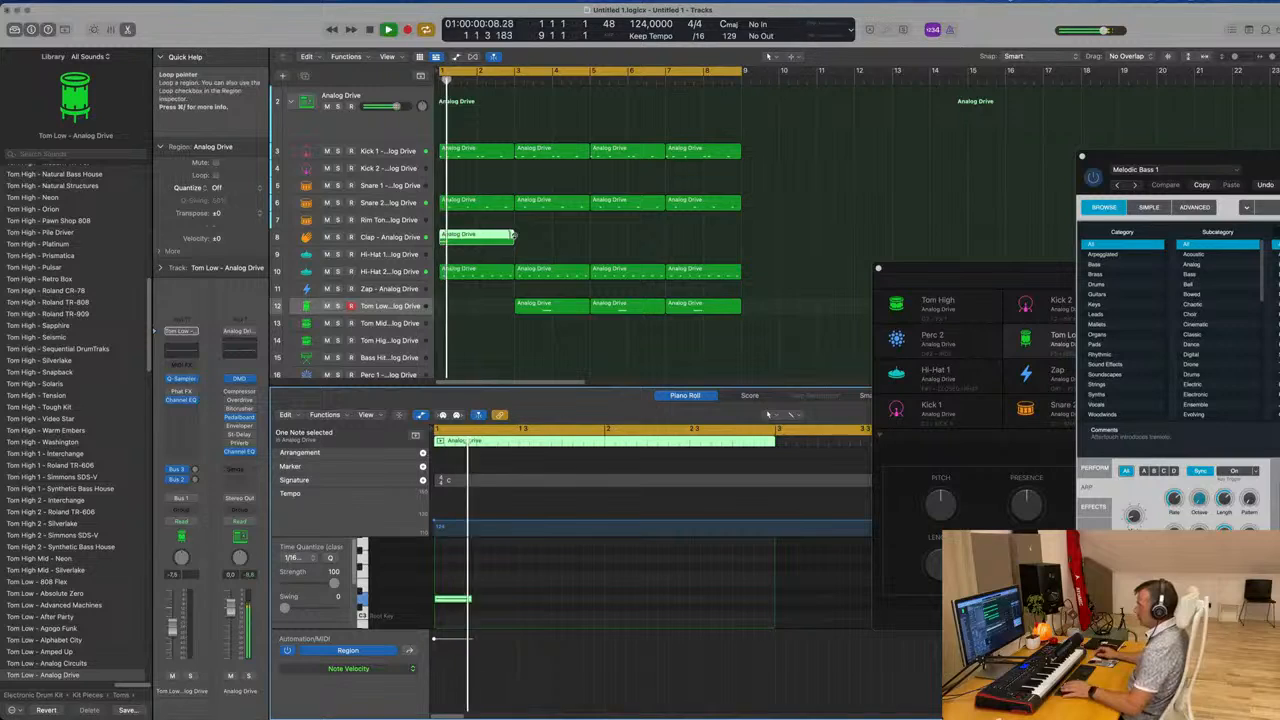
Select the Clap track and raise its Bus 3 and Bus 2 send levels, playing the pattern to judge the effect
key(space)
click(392, 238)
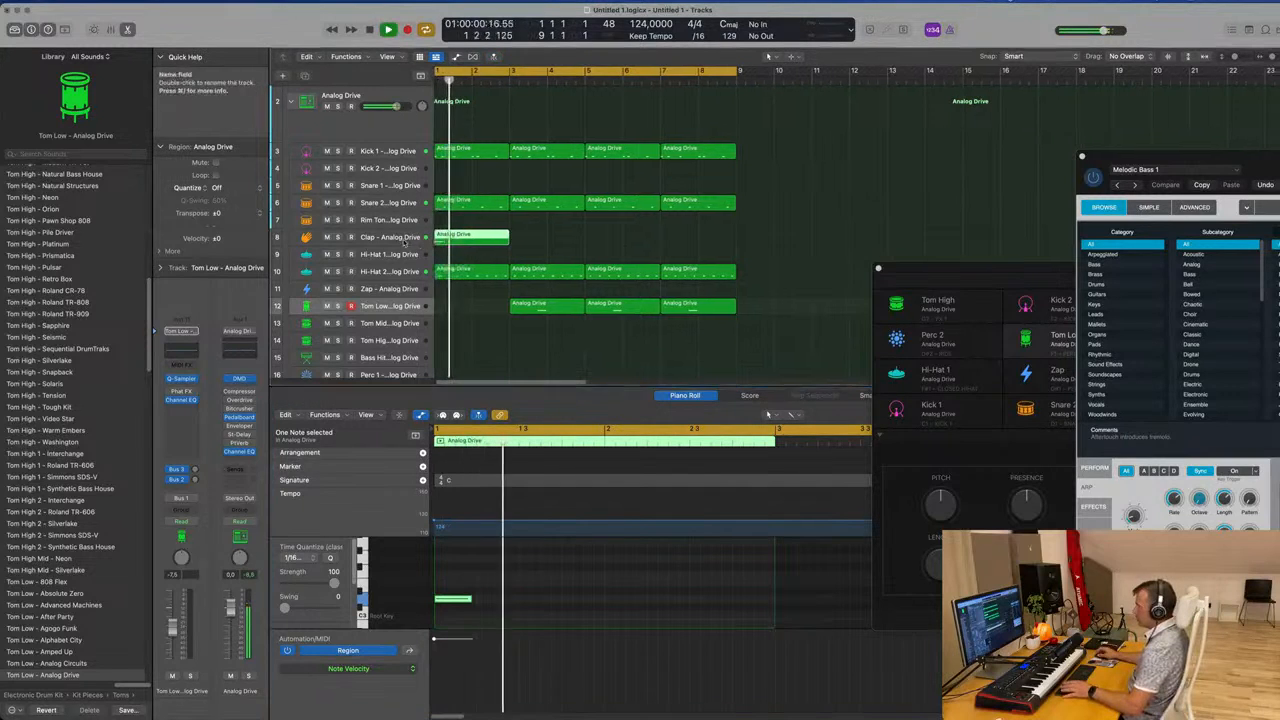
key(space)
key(space)
key(space)
key(space)
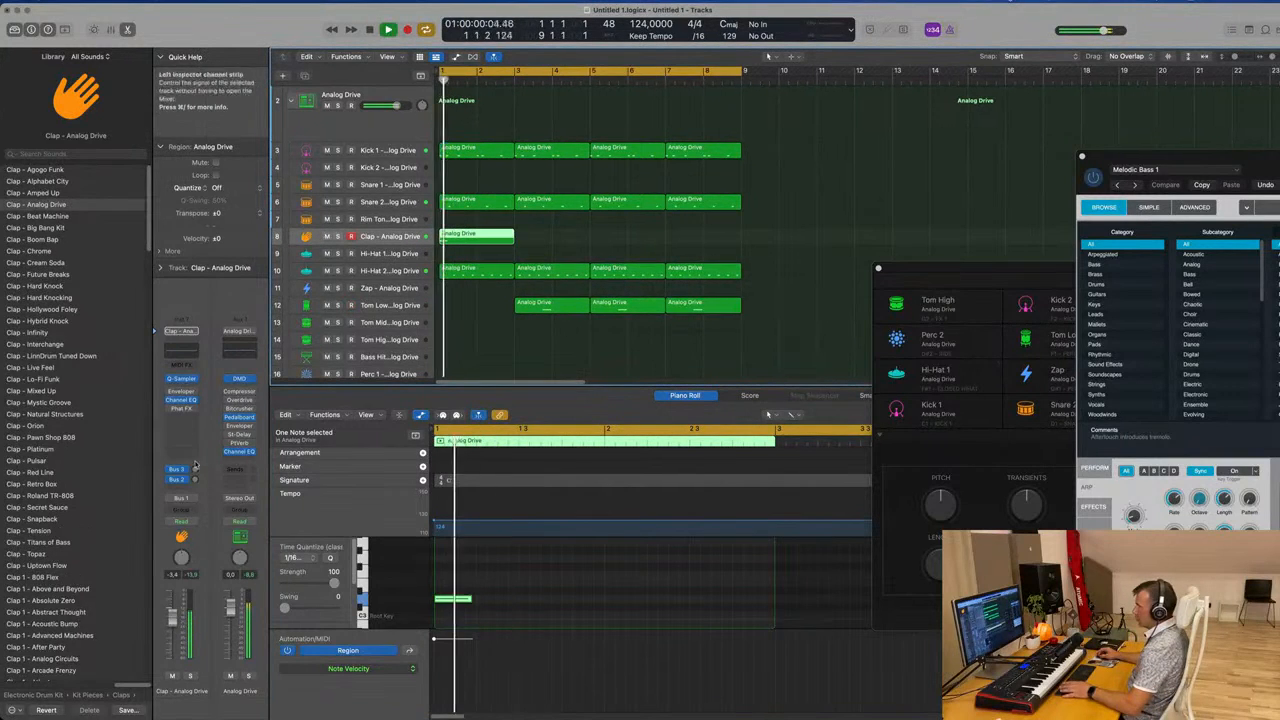
key(space)
drag(195, 470, 195, 496)
key(space)
key(space)
key(space)
key(space)
Set the Stereo Delay fed by the clap's Bus 2 send to the Dual 1/8 Note preset and adjust the send level
click(238, 436)
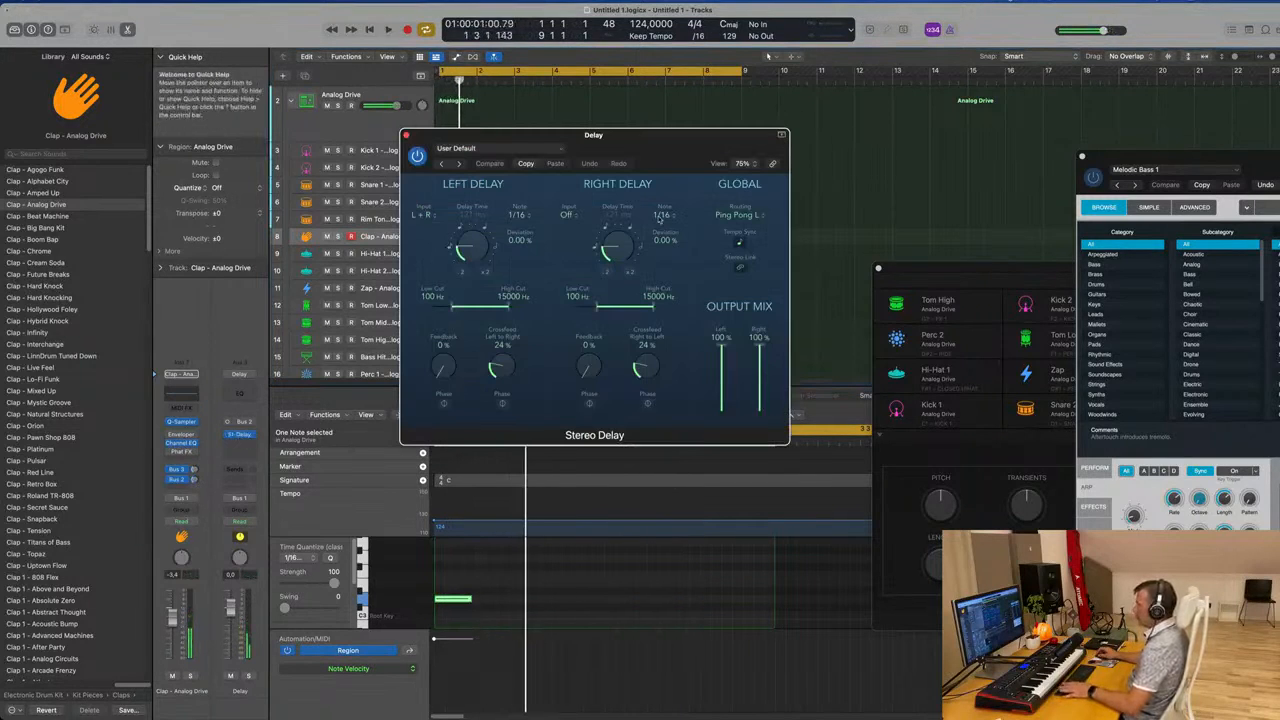
click(444, 164)
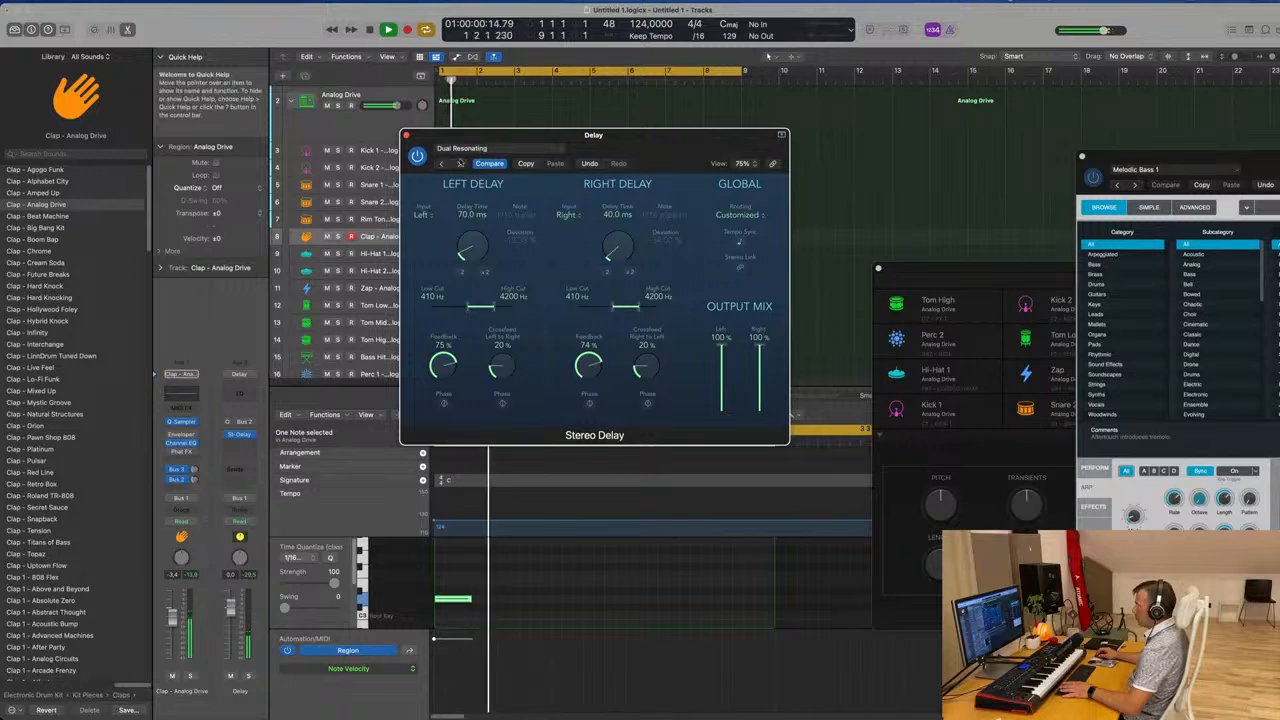
click(440, 165)
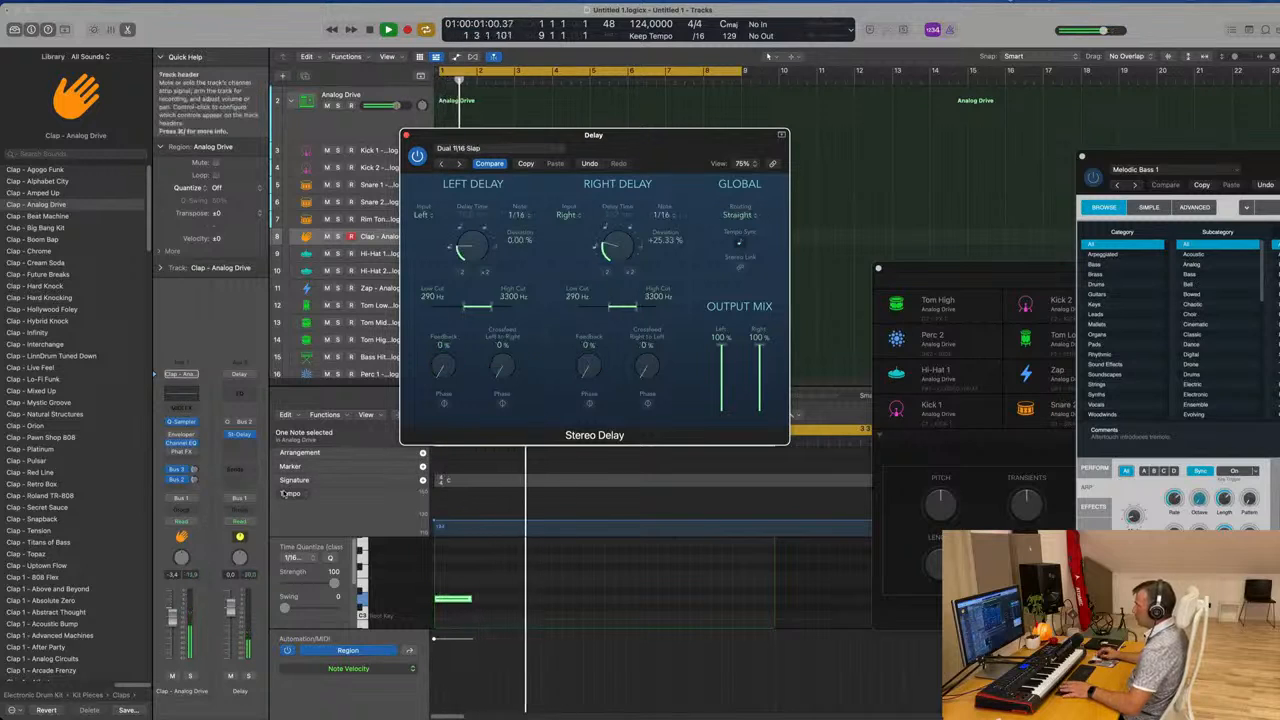
drag(196, 479, 198, 480)
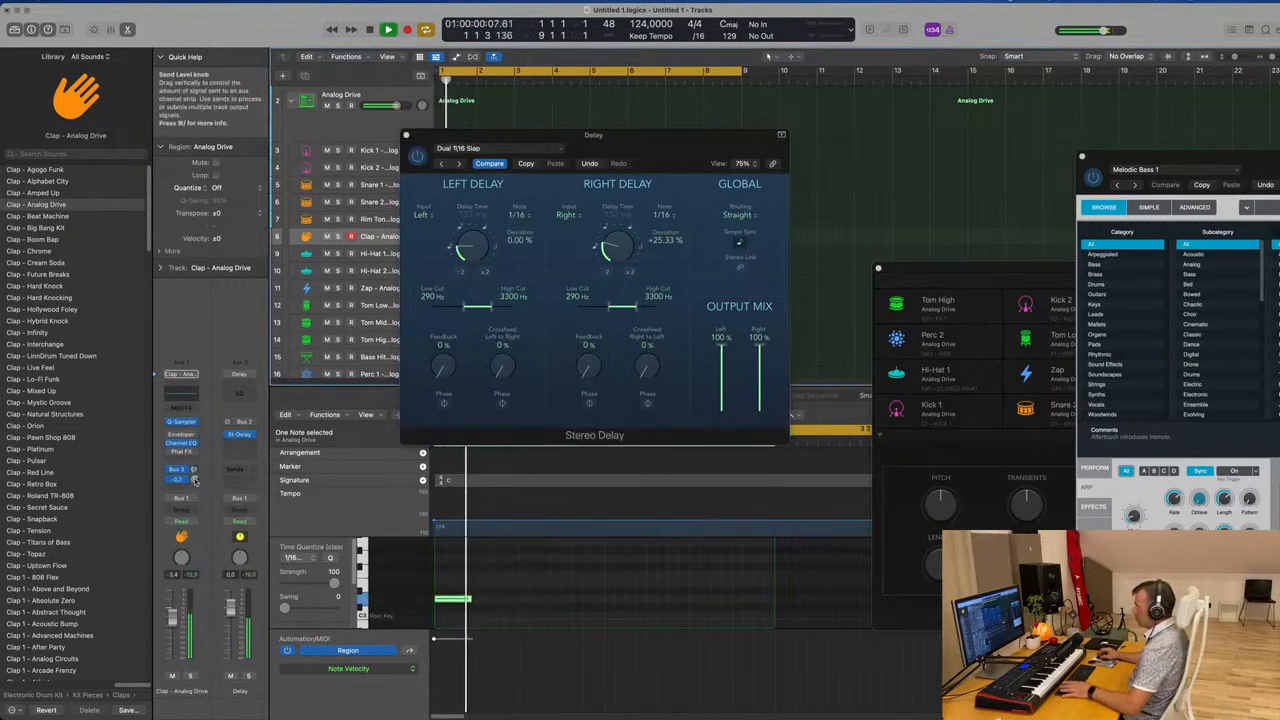
click(444, 165)
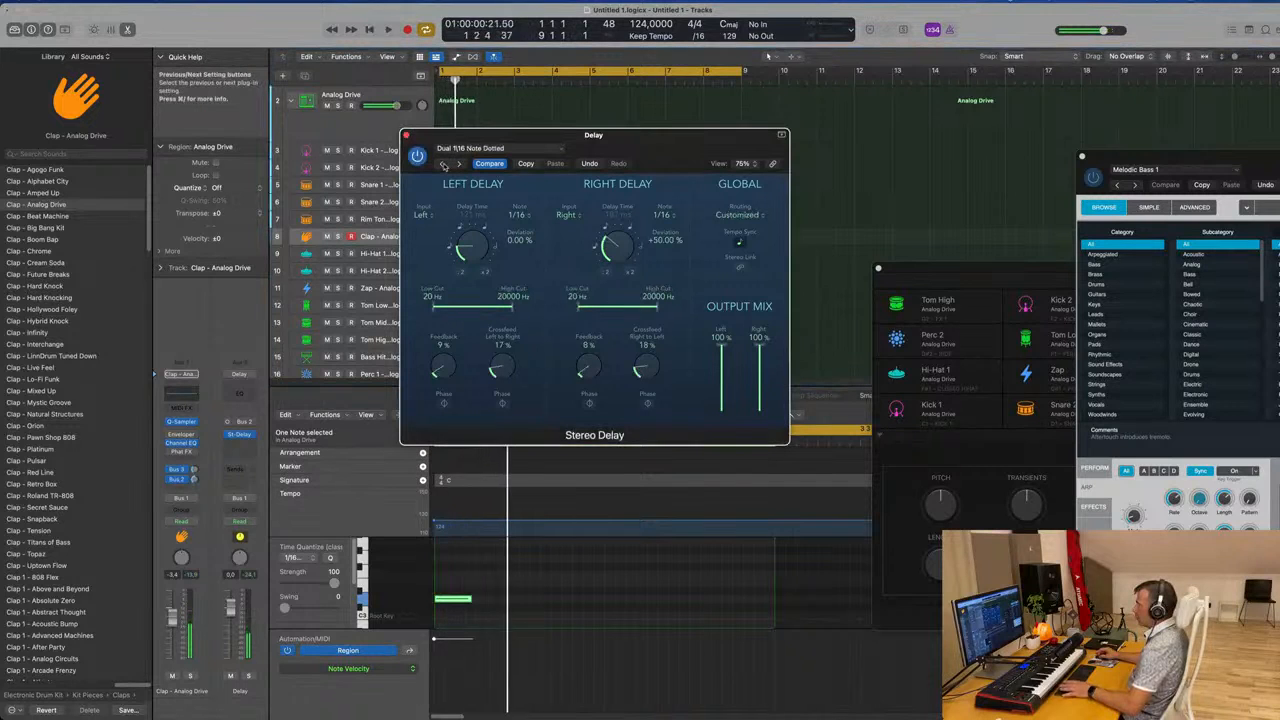
click(444, 165)
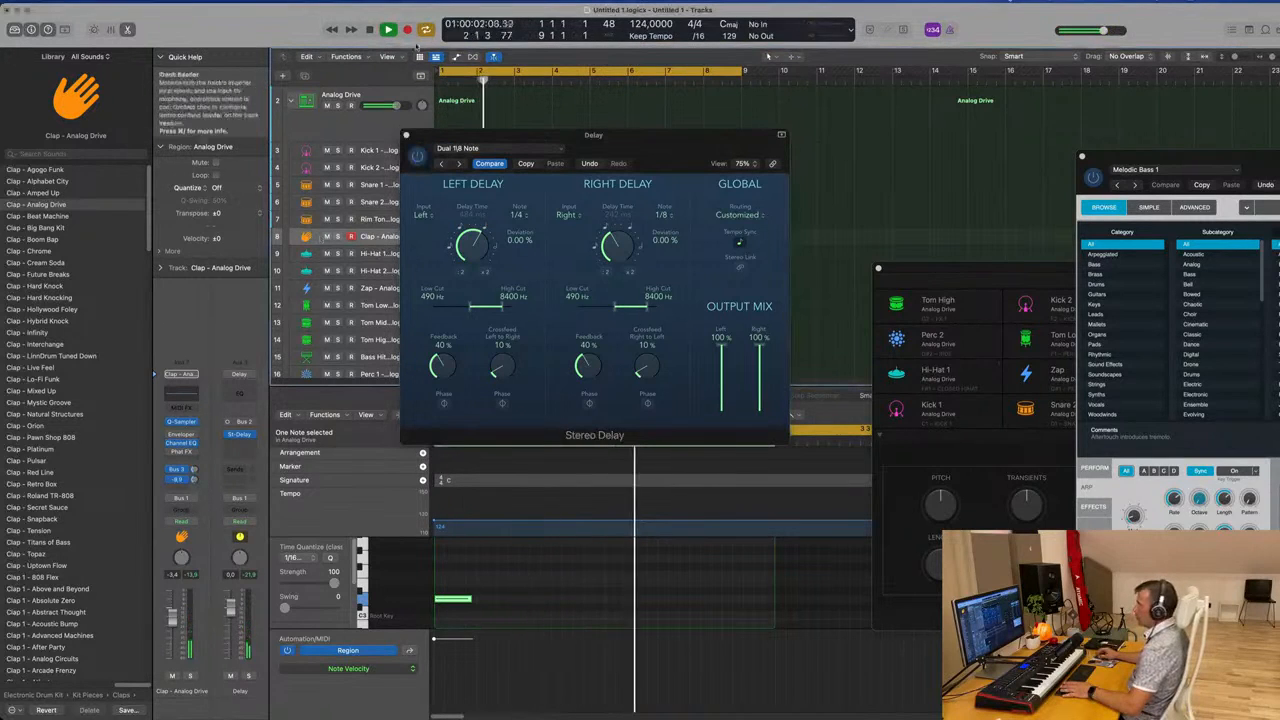
click(405, 134)
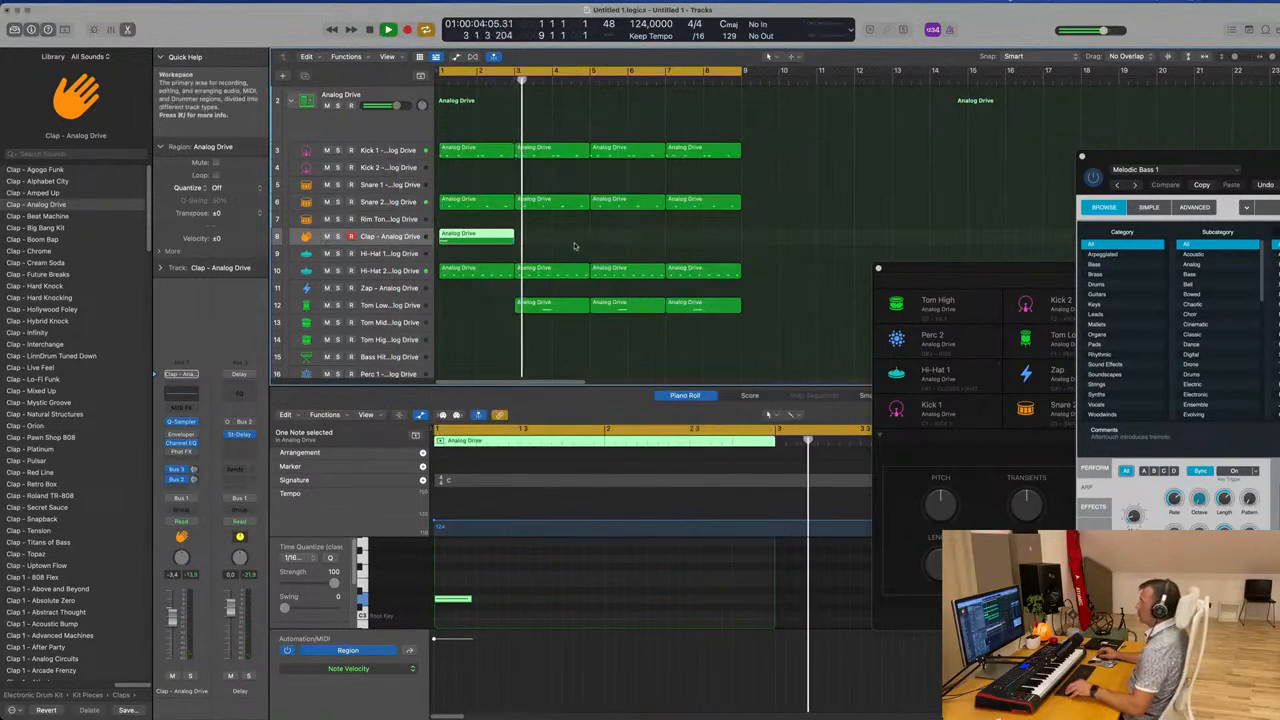
Repeat the Clap region three times to fill bars 3 to 8
key(super+r)
key(super+r)
key(super+r)
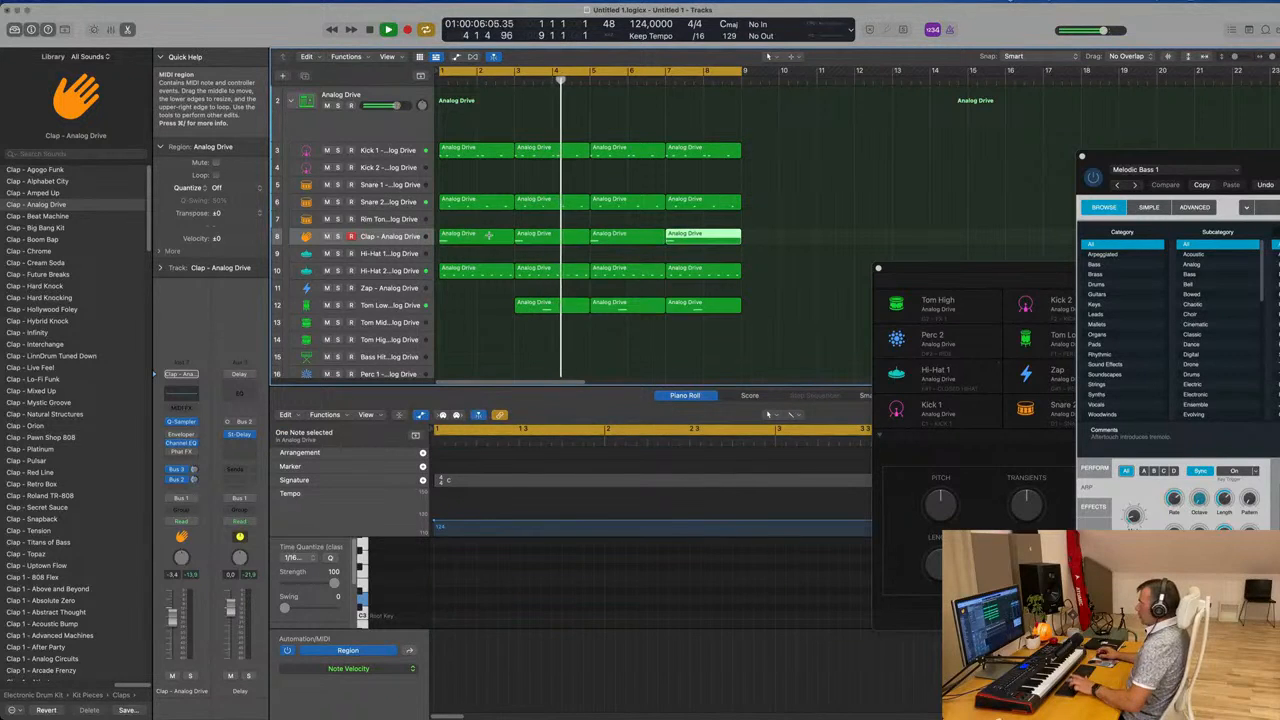
Copy the Tom Low region at bar 3 to bar 1 on the same track and deselect all regions
click(544, 308)
drag(544, 310, 470, 305)
scroll(471, 304, down, 1)
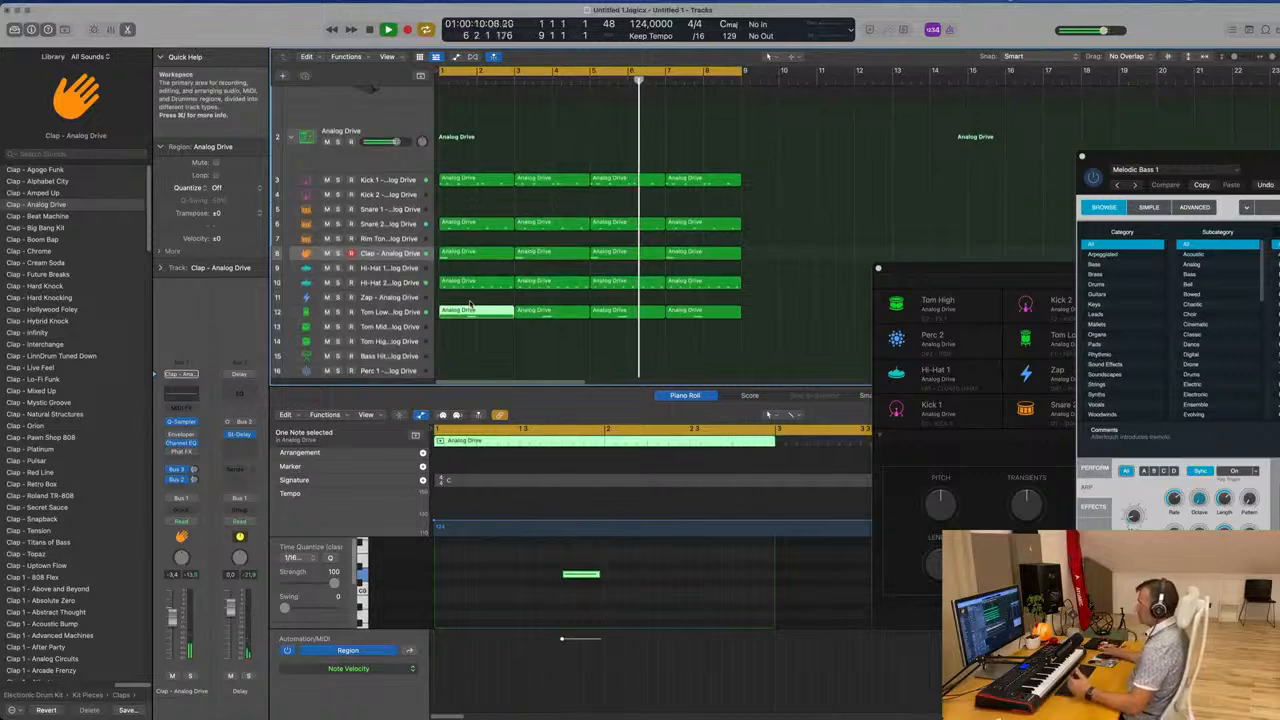
scroll(510, 315, down, 2)
scroll(510, 315, down, 2)
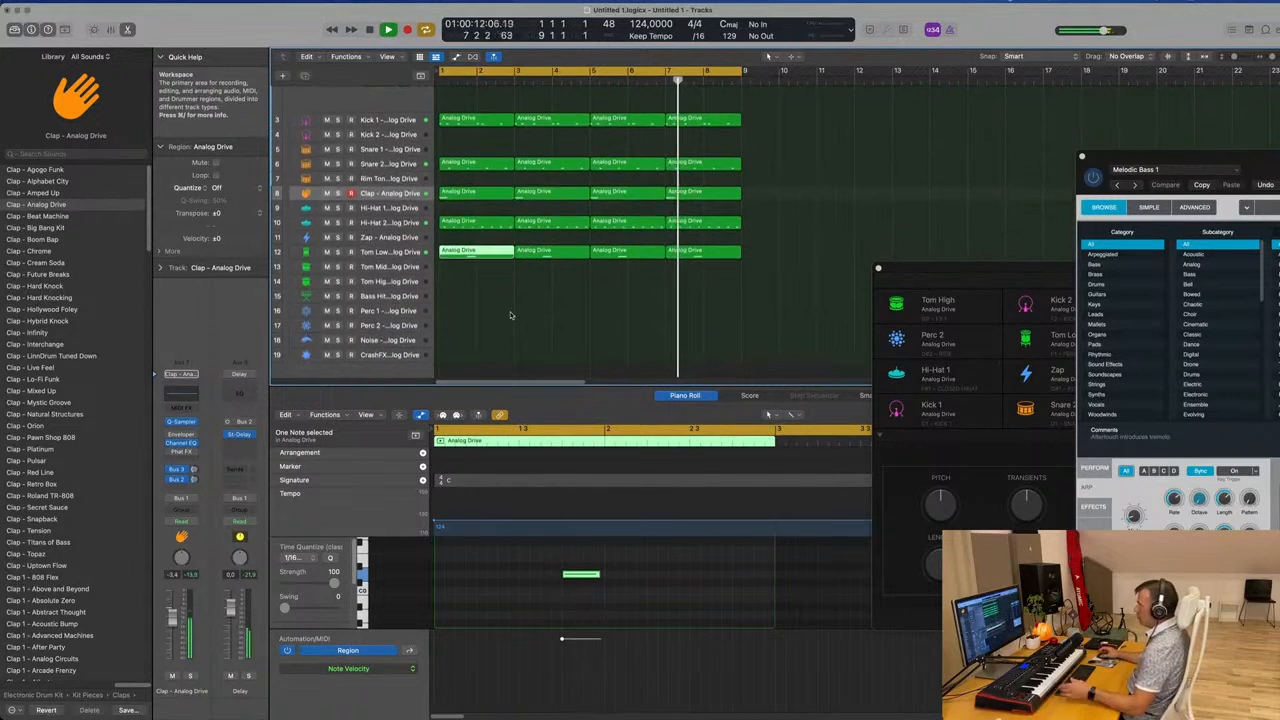
click(502, 313)
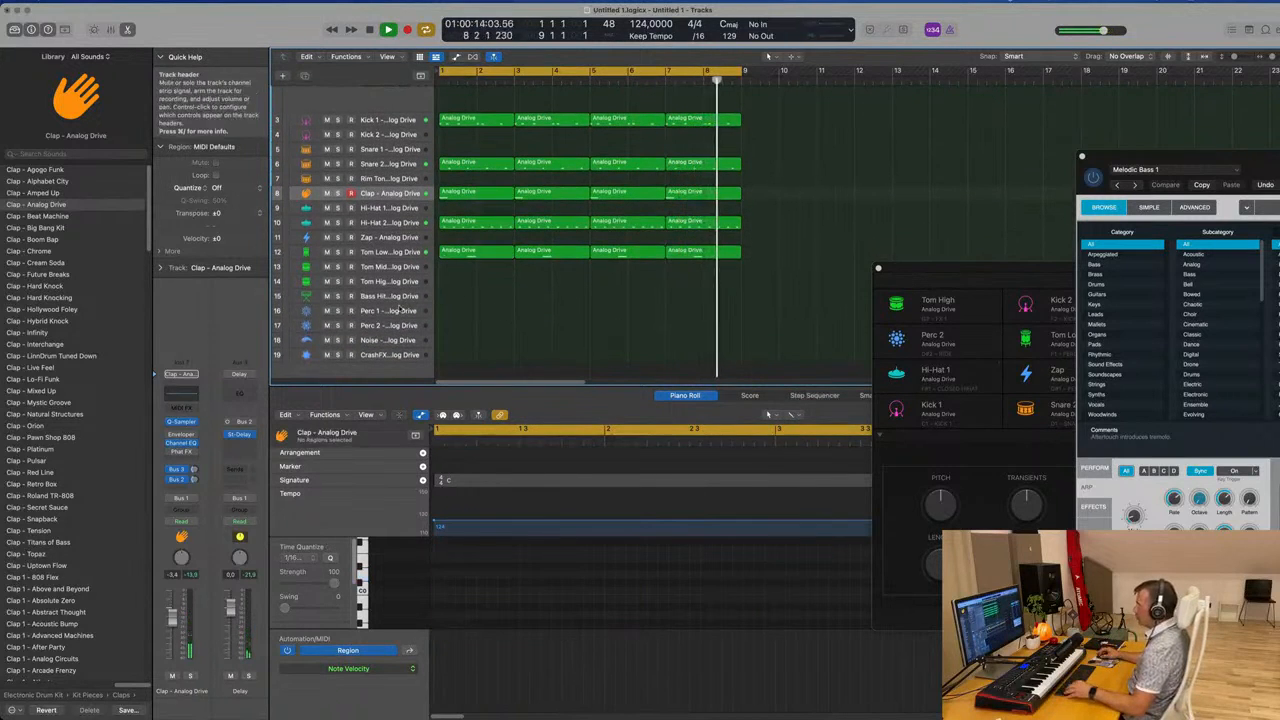
Select the Perc 1, Perc 2 and Noise tracks in turn to audition their sounds over the running pattern
click(398, 311)
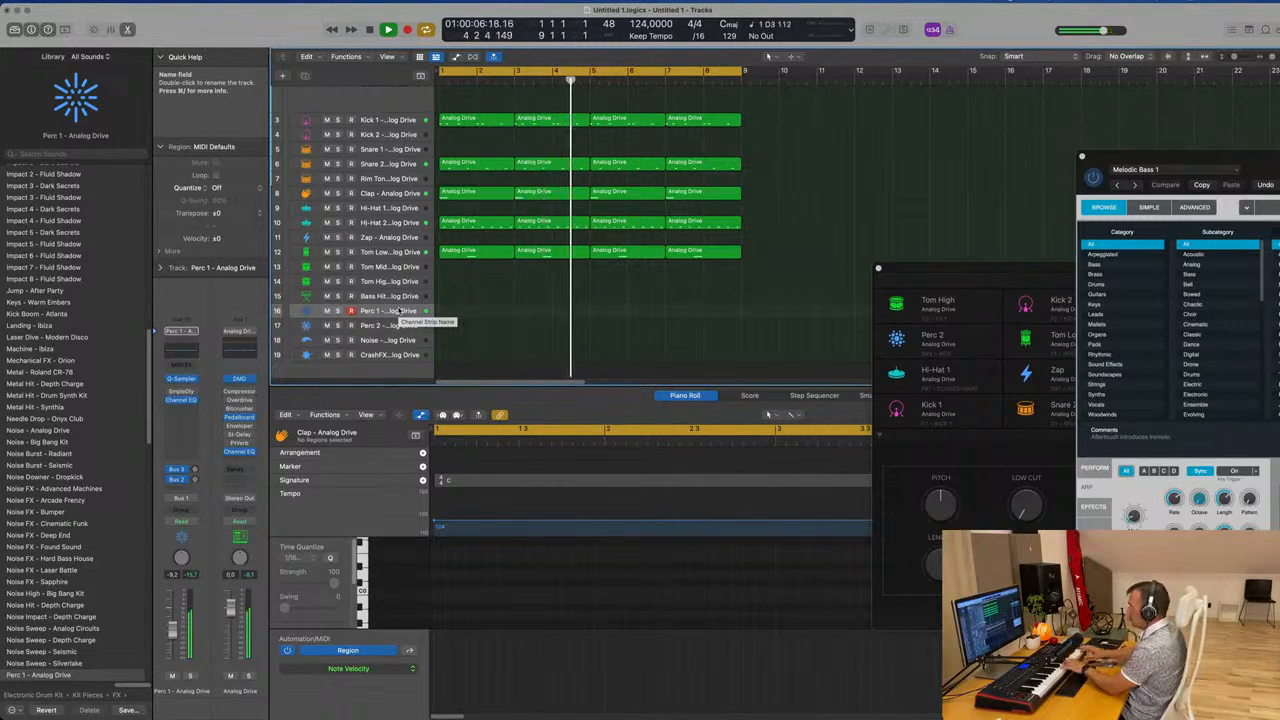
click(388, 325)
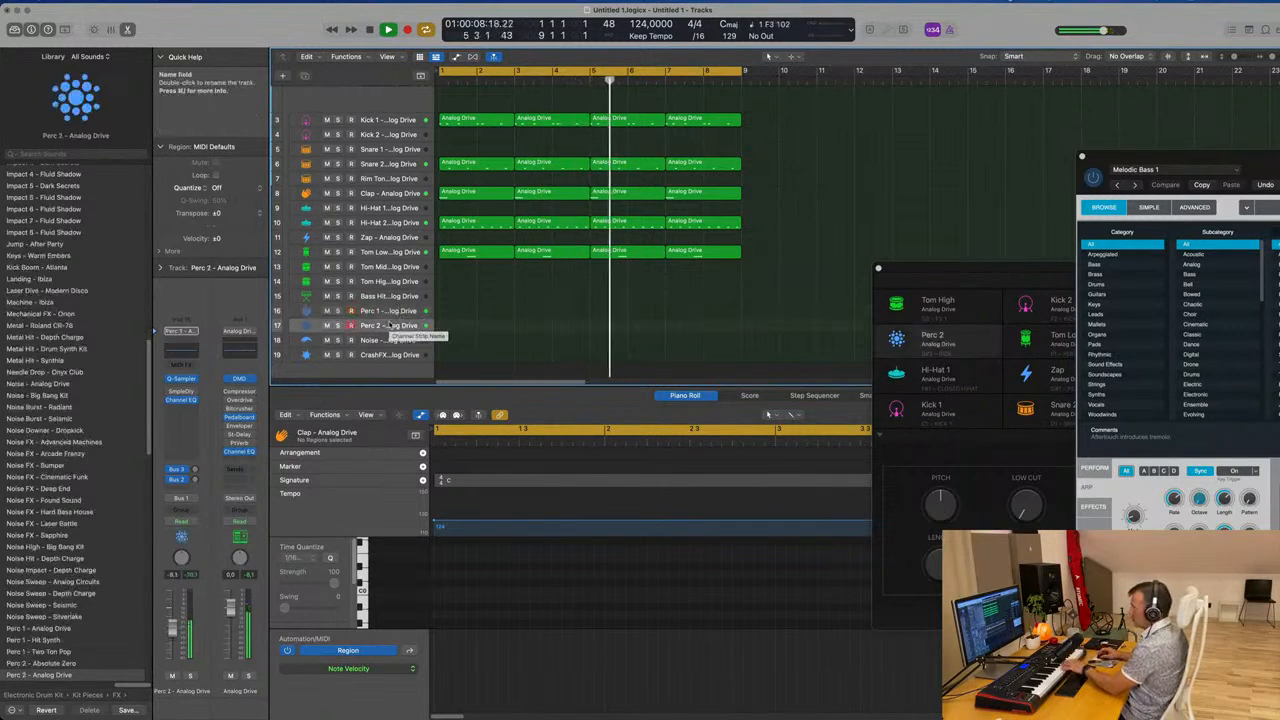
click(382, 340)
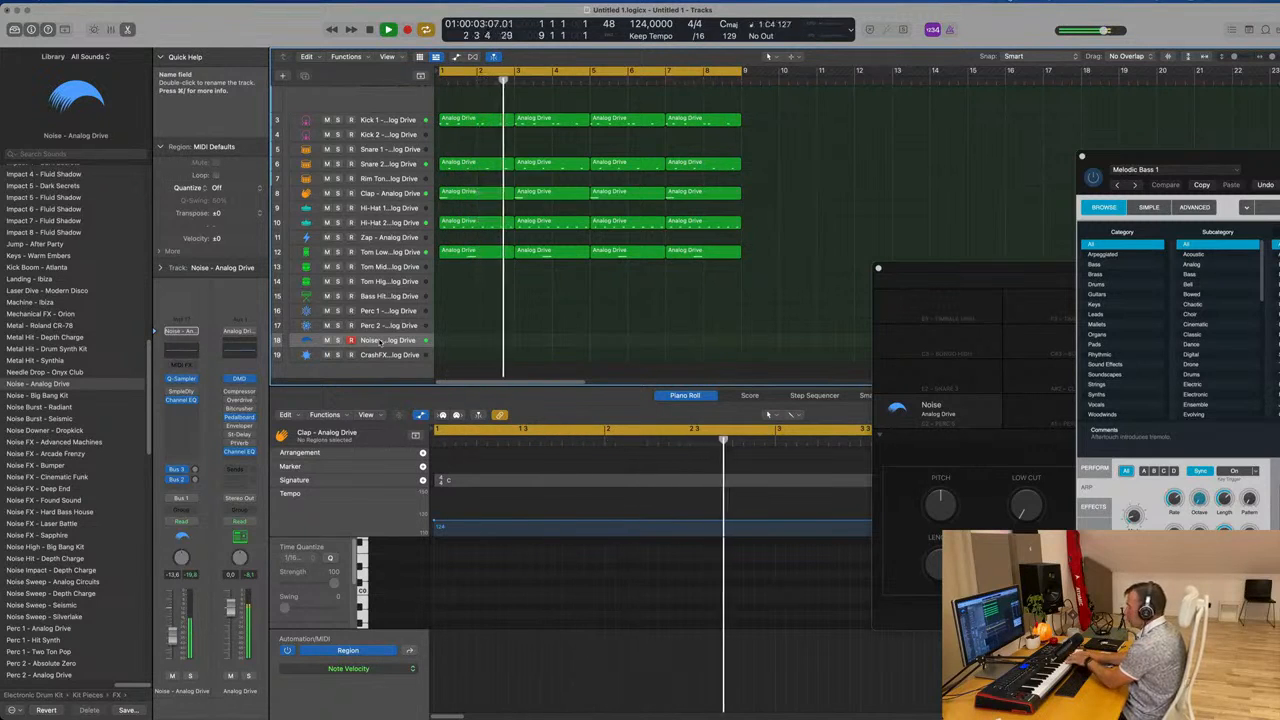
Copy the first Clap region to the Noise track in the middle of bar 2, split it at bar 3 and delete the part after the split
click(482, 194)
drag(482, 194, 539, 347)
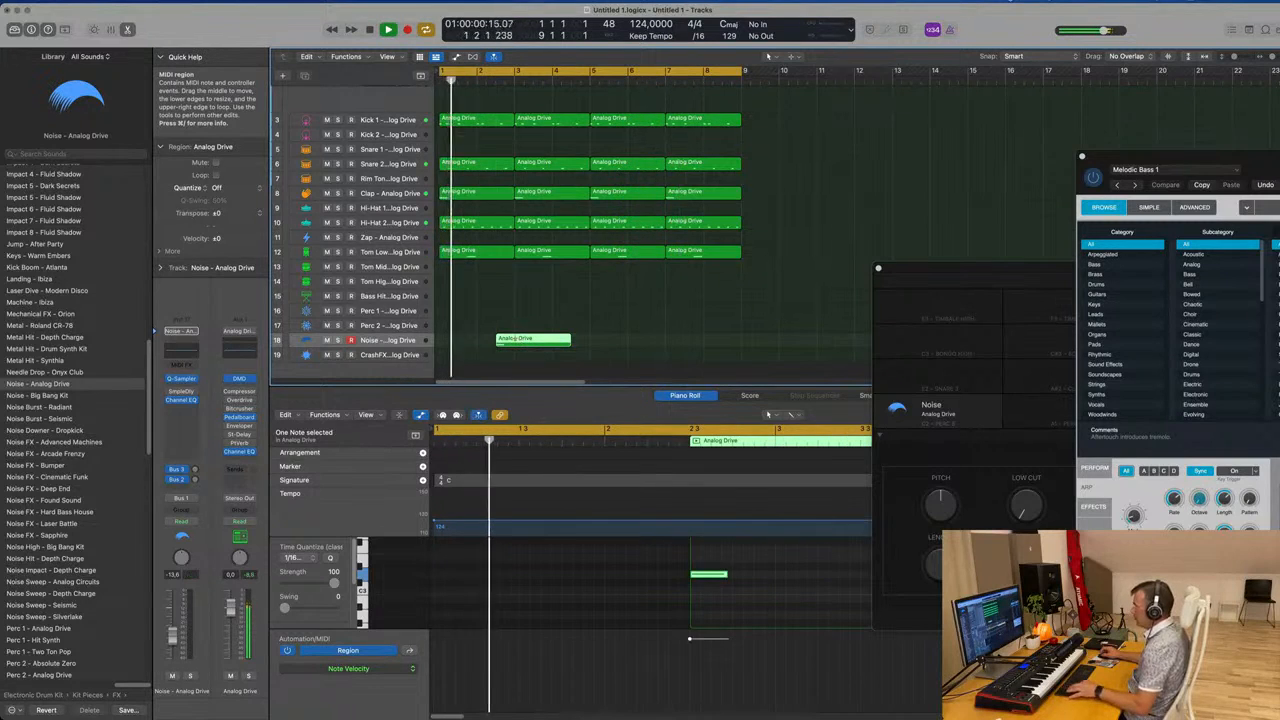
super+double_click(515, 339)
click(580, 349)
click(556, 341)
key(Delete)
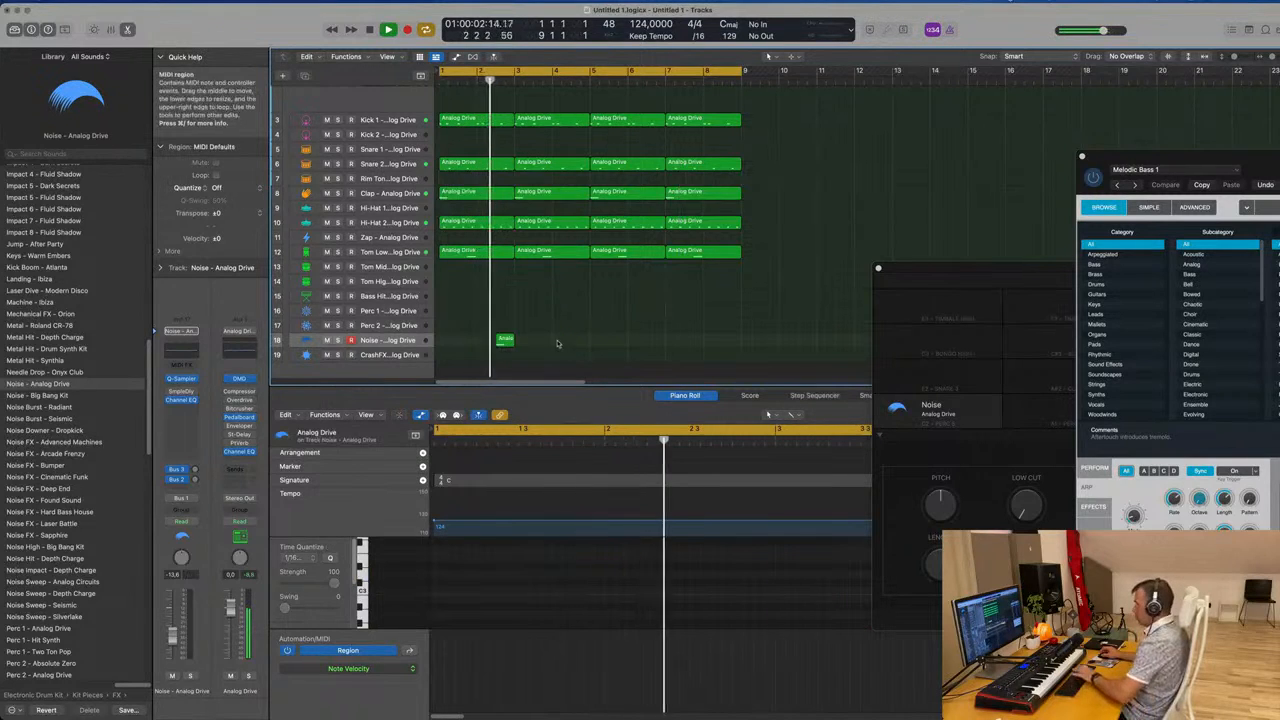
Copy the Noise region from bar 2 to the second half of bar 6 on the same track
click(506, 342)
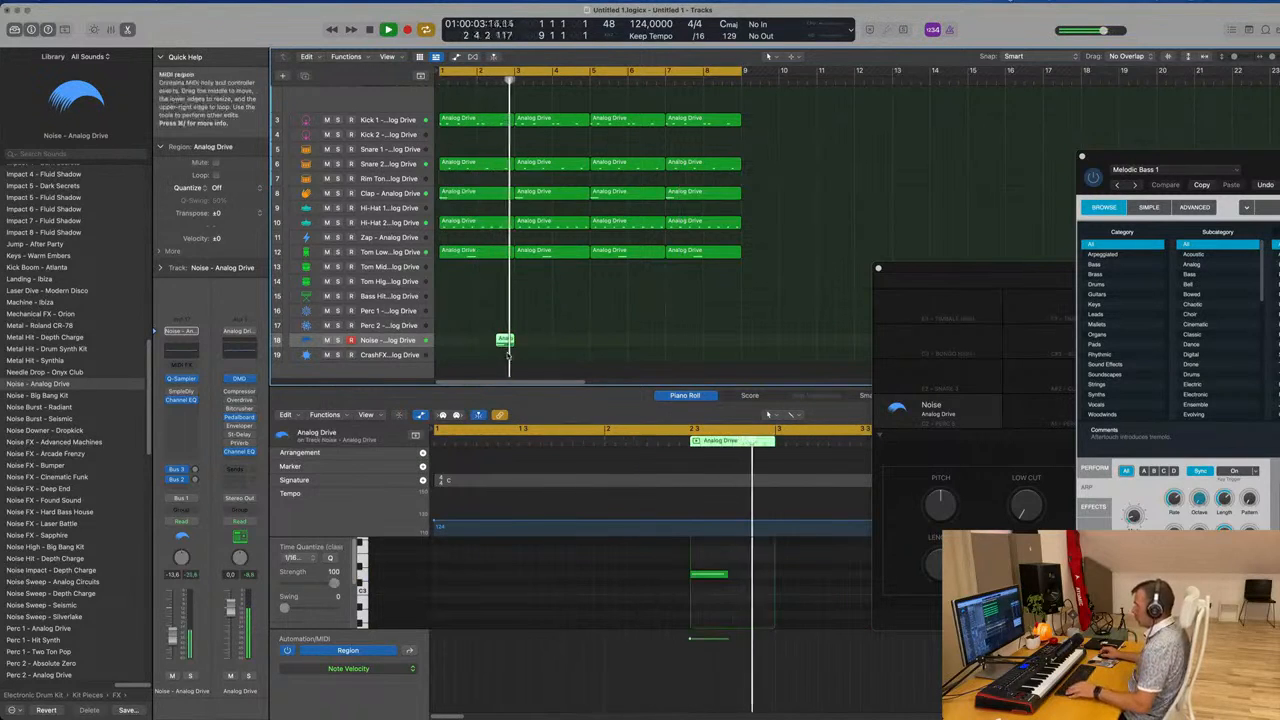
click(708, 576)
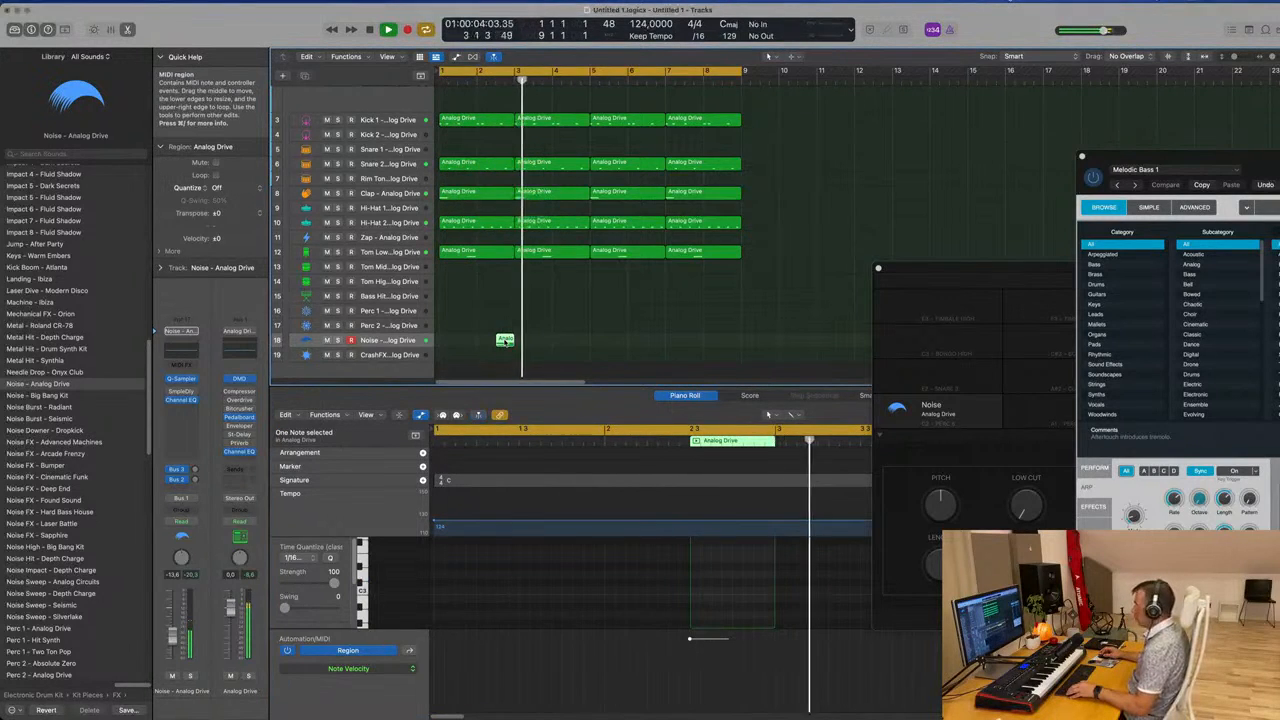
drag(506, 342, 675, 347)
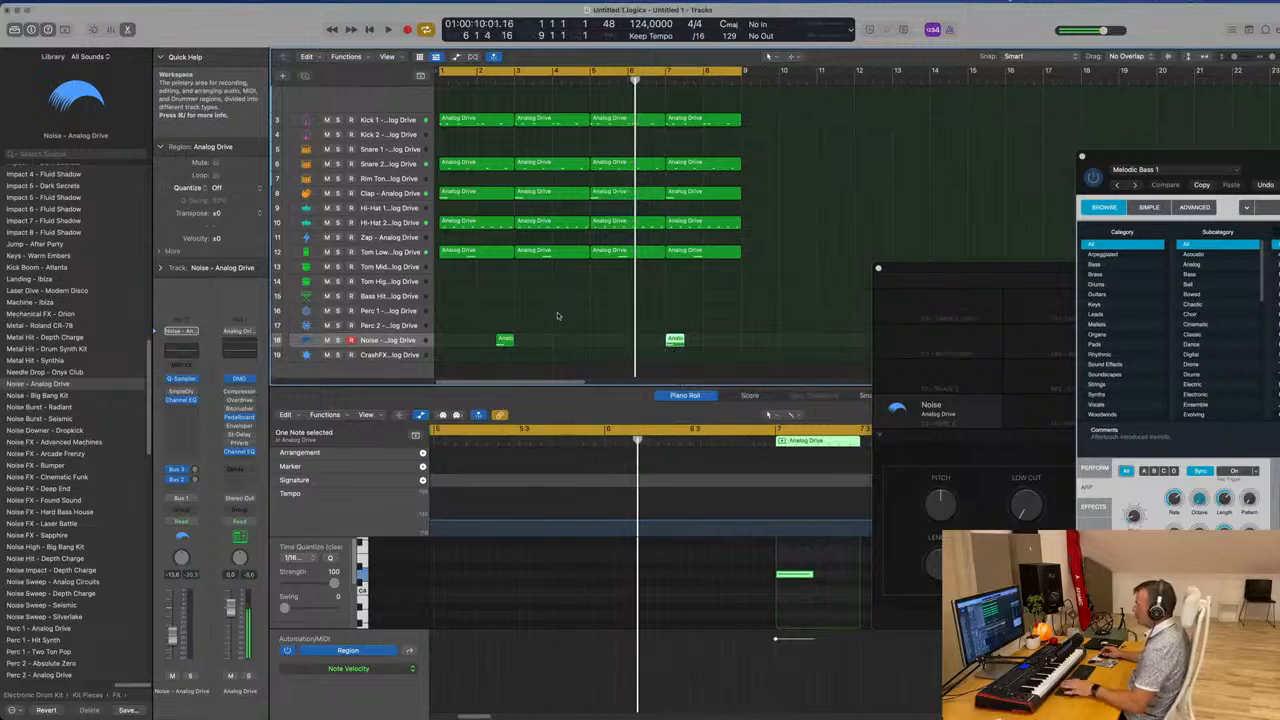
key(space)
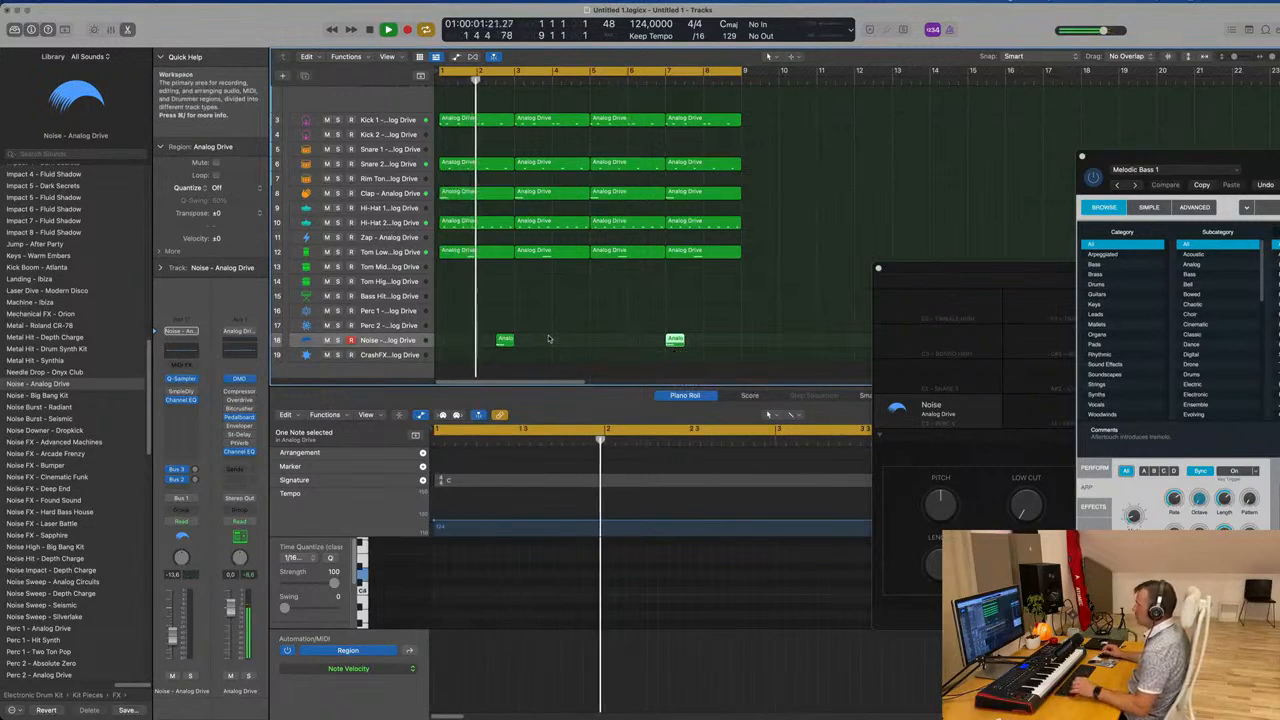
drag(675, 340, 656, 342)
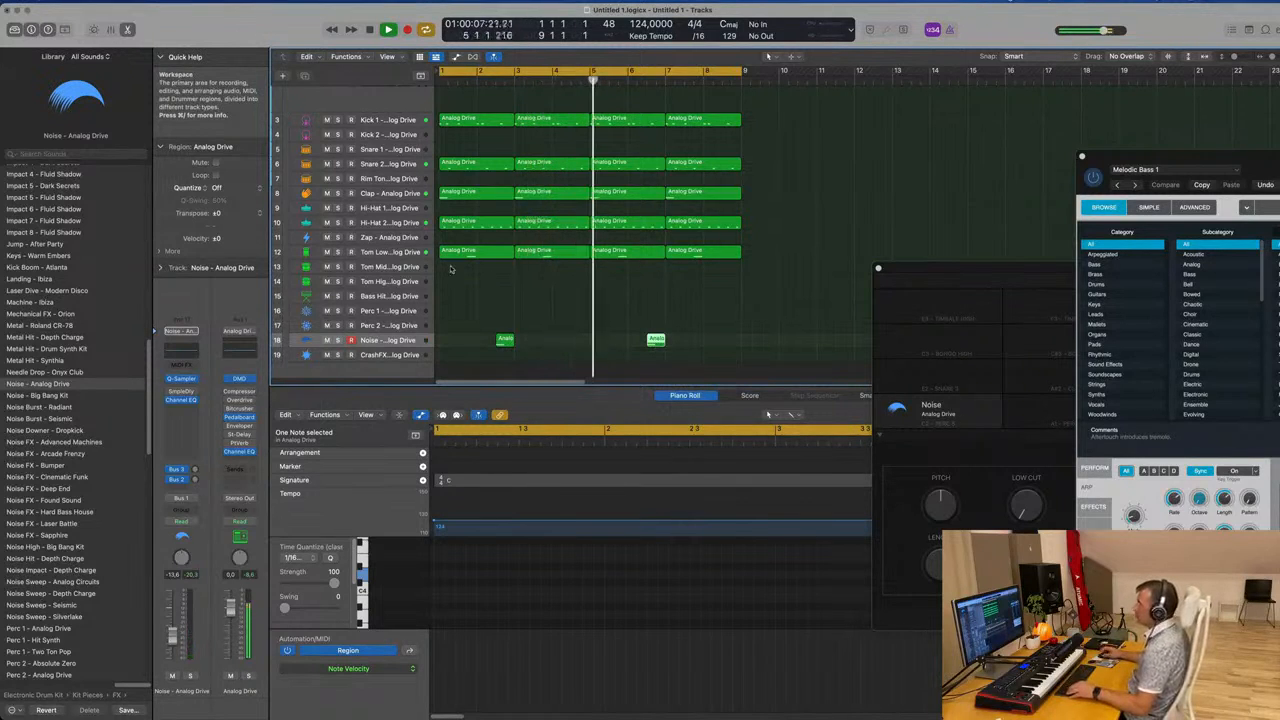
Copy the first Hi-Hat 2 region to the same position on the Hi-Hat 1 track and stop playback
scroll(460, 280, up, 2)
click(477, 247)
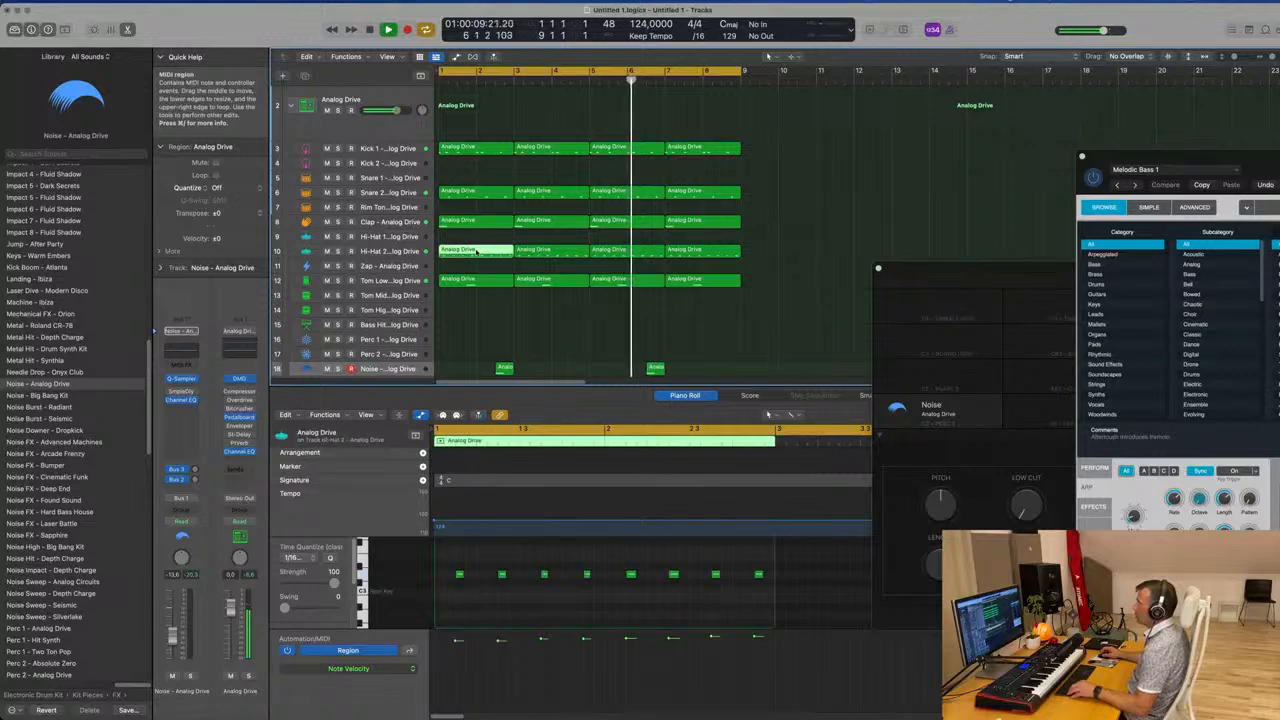
drag(477, 243, 478, 234)
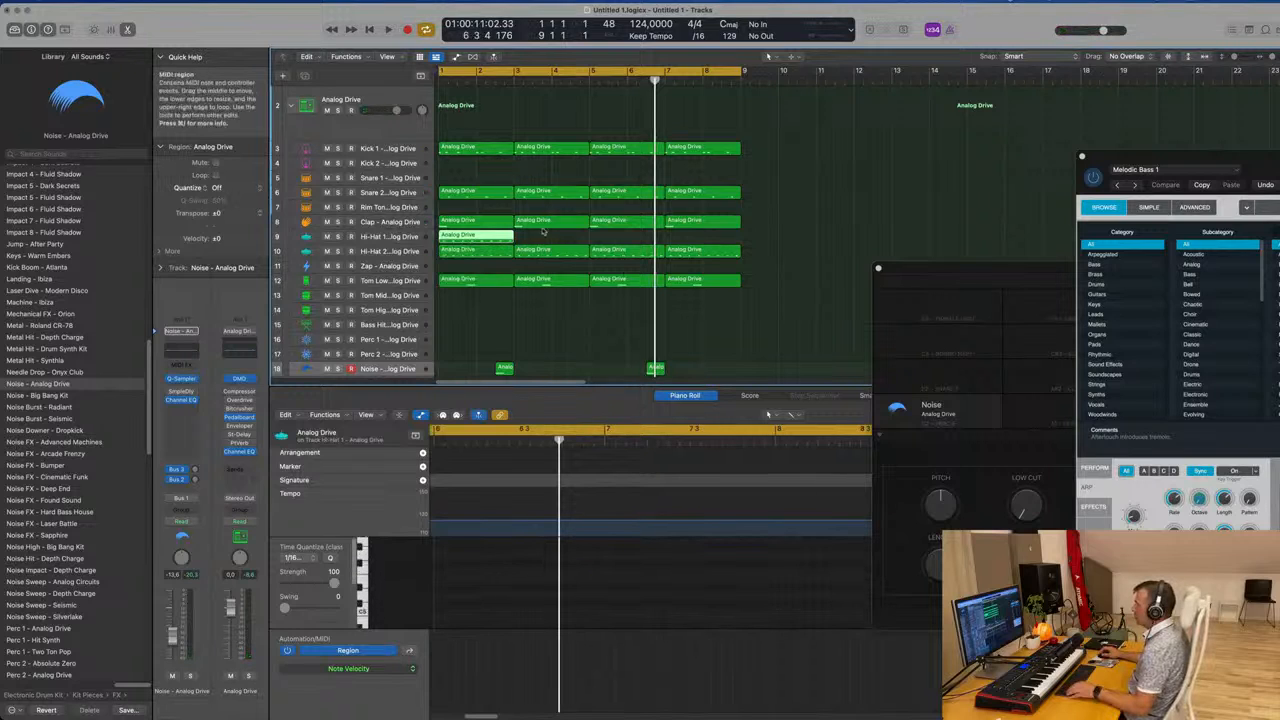
key(space)
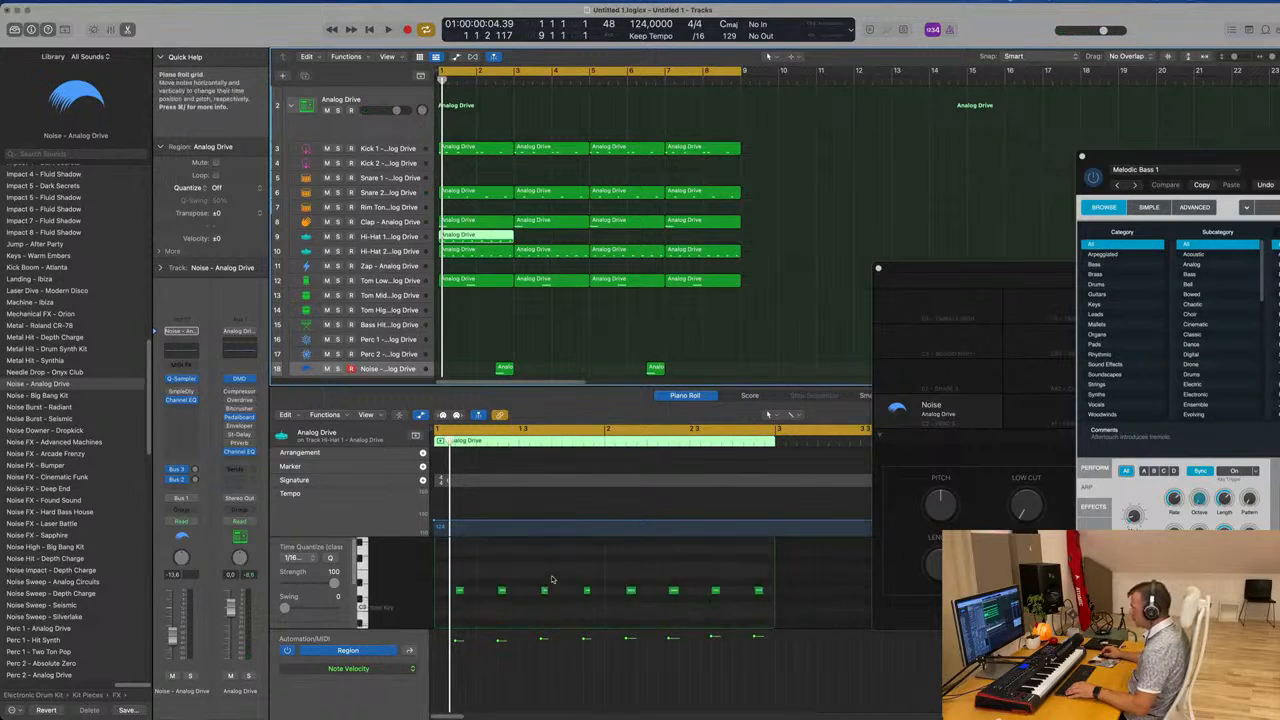
Copy and shift the eight Hi-Hat 1 notes so hits fill every sixteenth except the off-beat eighths
scroll(492, 589, up, 5)
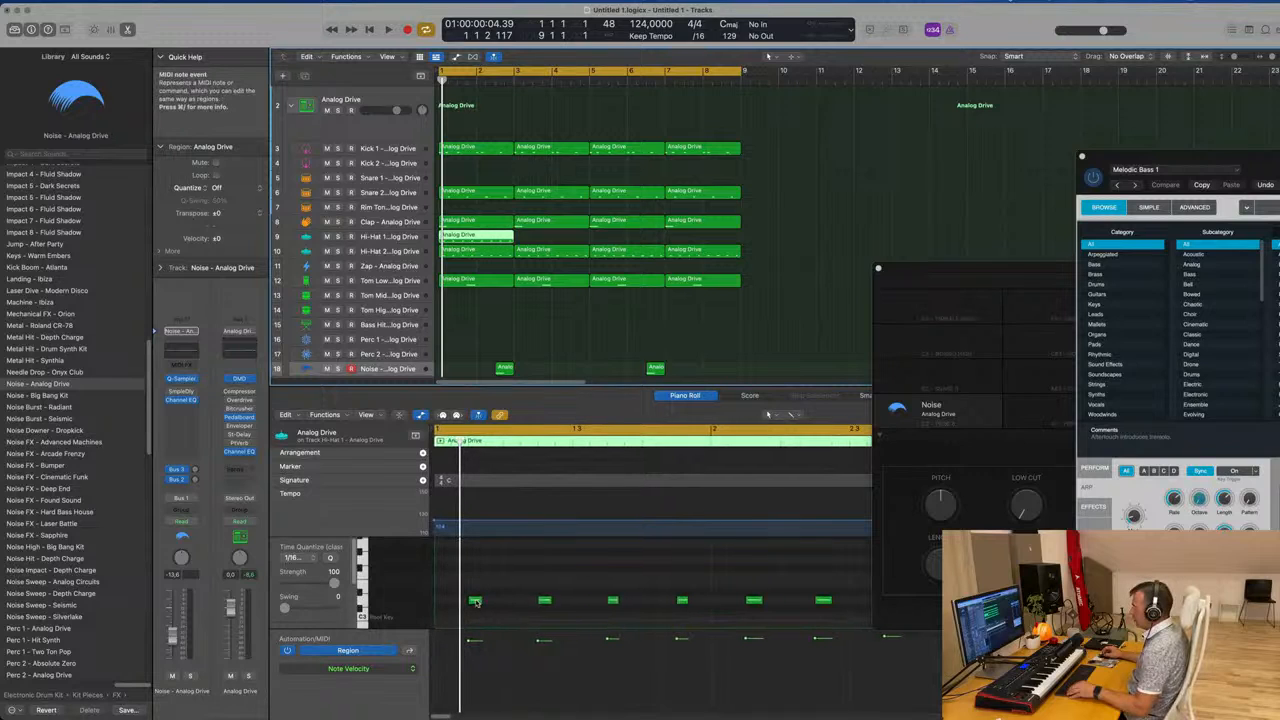
drag(476, 601, 444, 602)
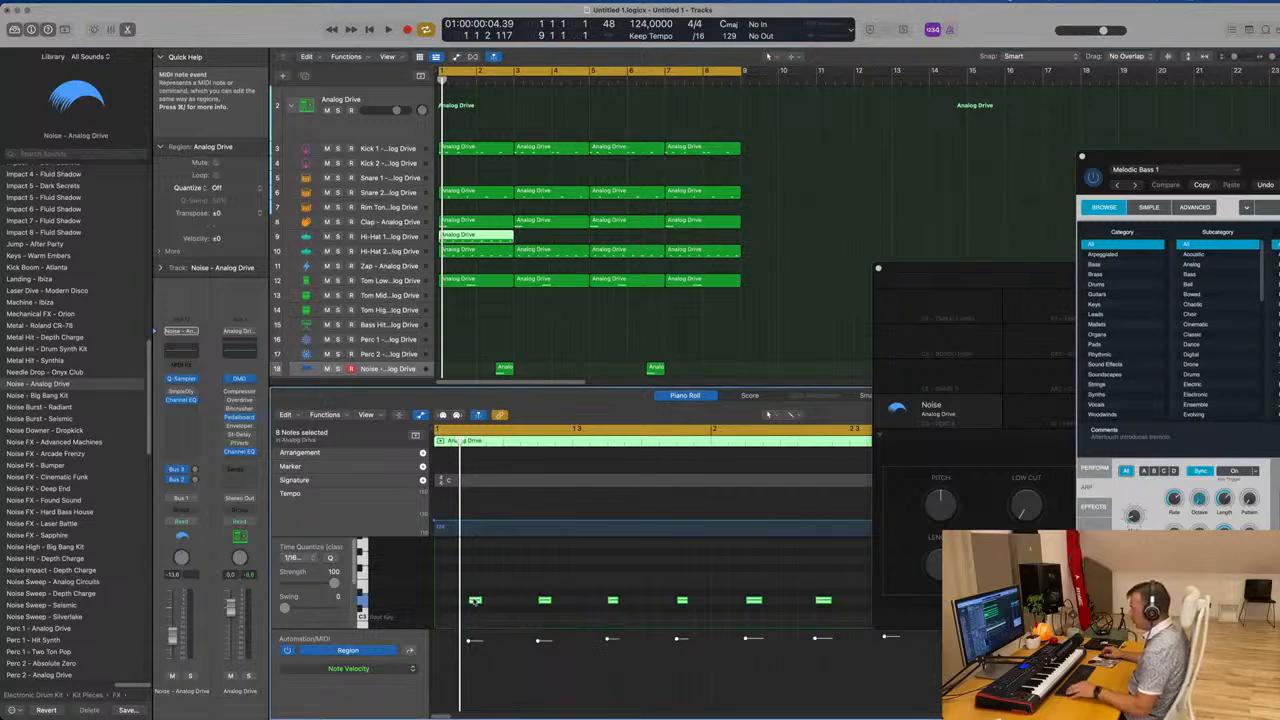
mouse_move(475, 601)
mouse_down()
mouse_move(440, 601)
mouse_move(475, 605)
mouse_up()
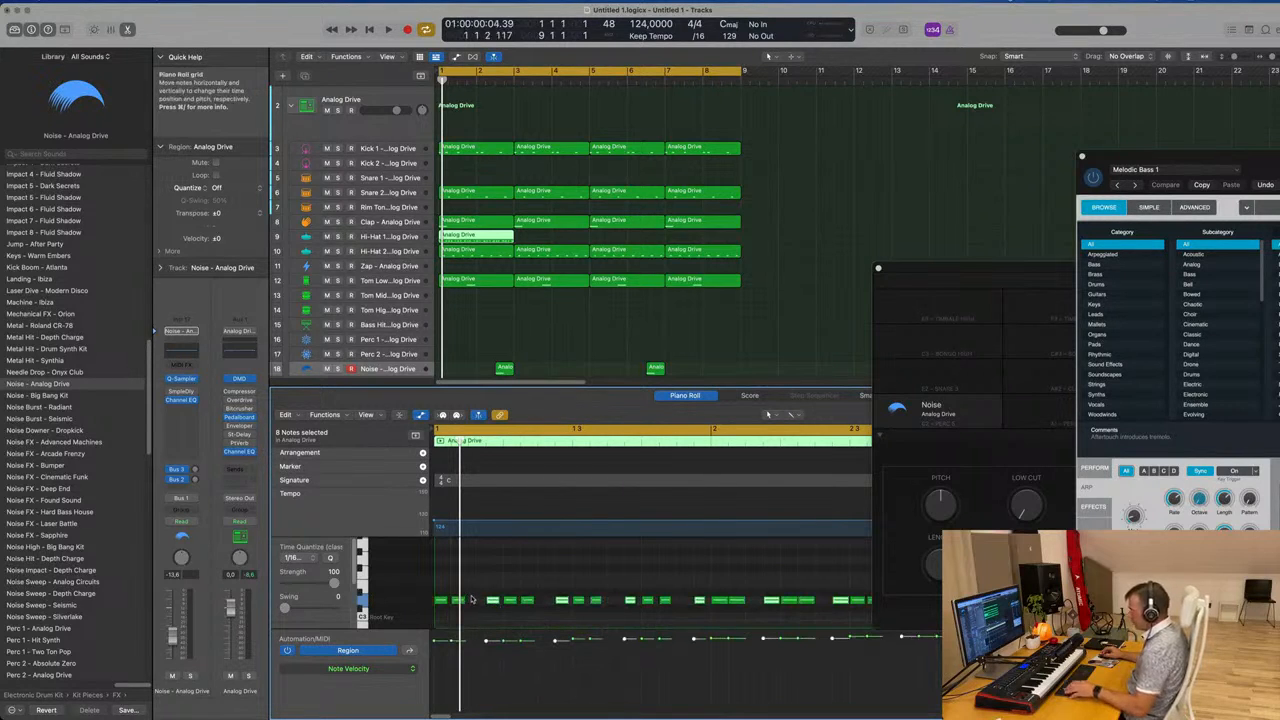
Start playback and lower the Hi-Hat 1 track's volume to about -14.6 dB
key(space)
click(290, 239)
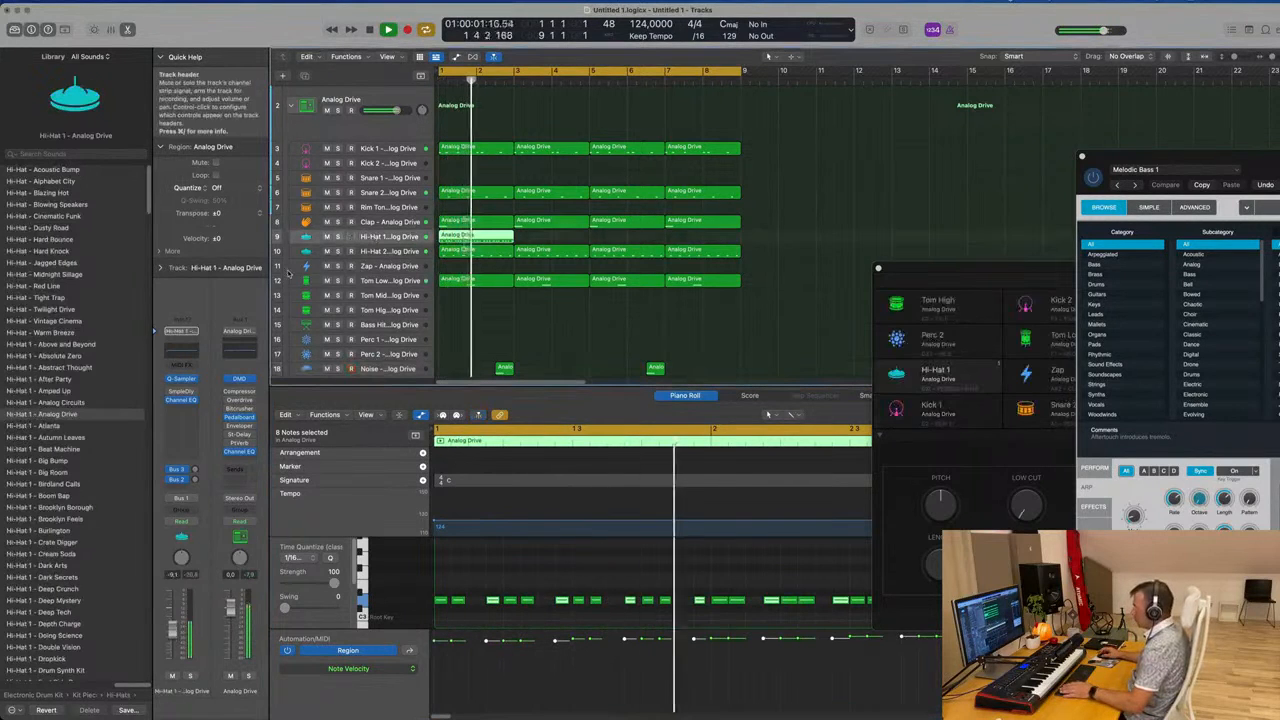
drag(173, 630, 173, 641)
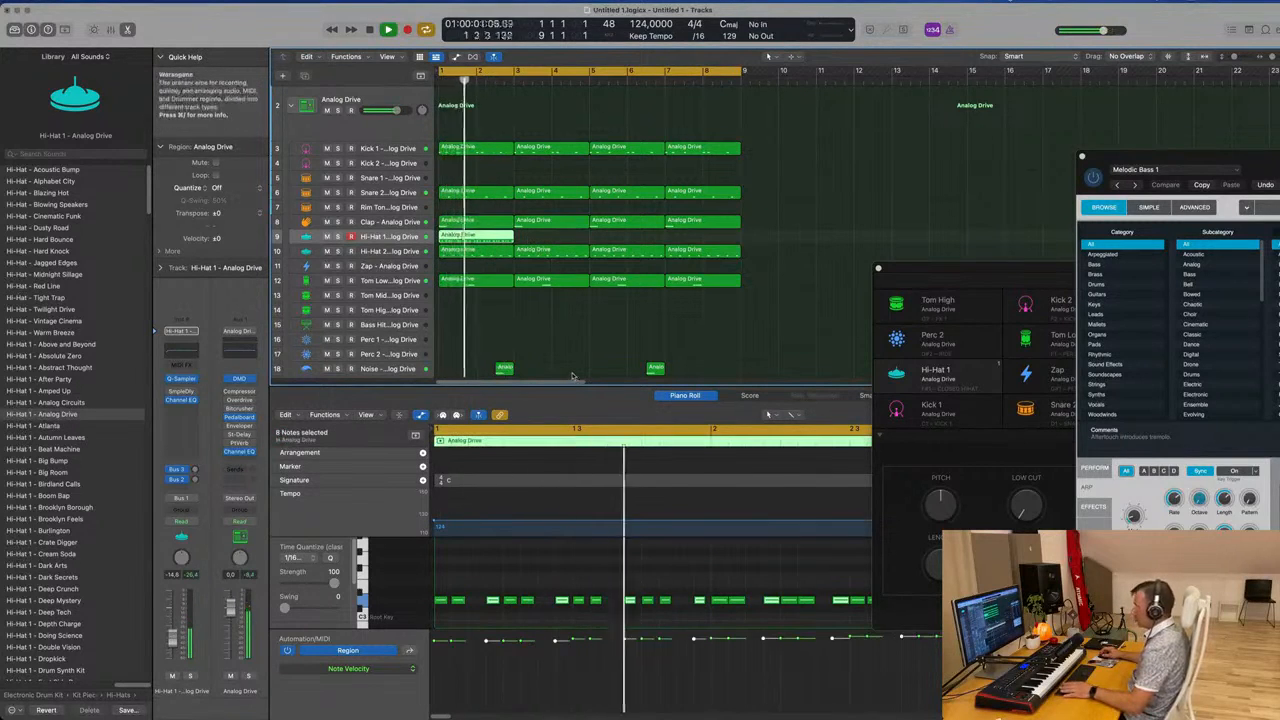
Repeat the Hi-Hat 1 region three times to fill bars 3 to 8 and select all regions on that track
key(Right)
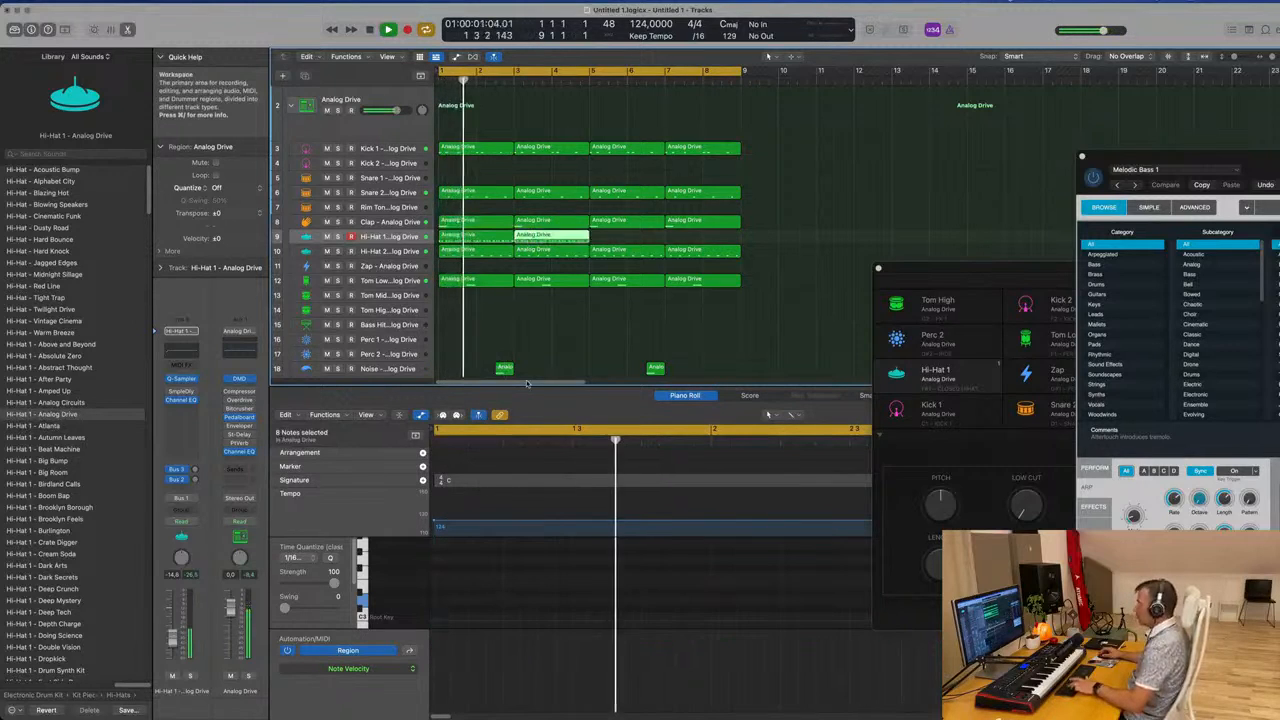
key(Right)
key(Right)
click(382, 237)
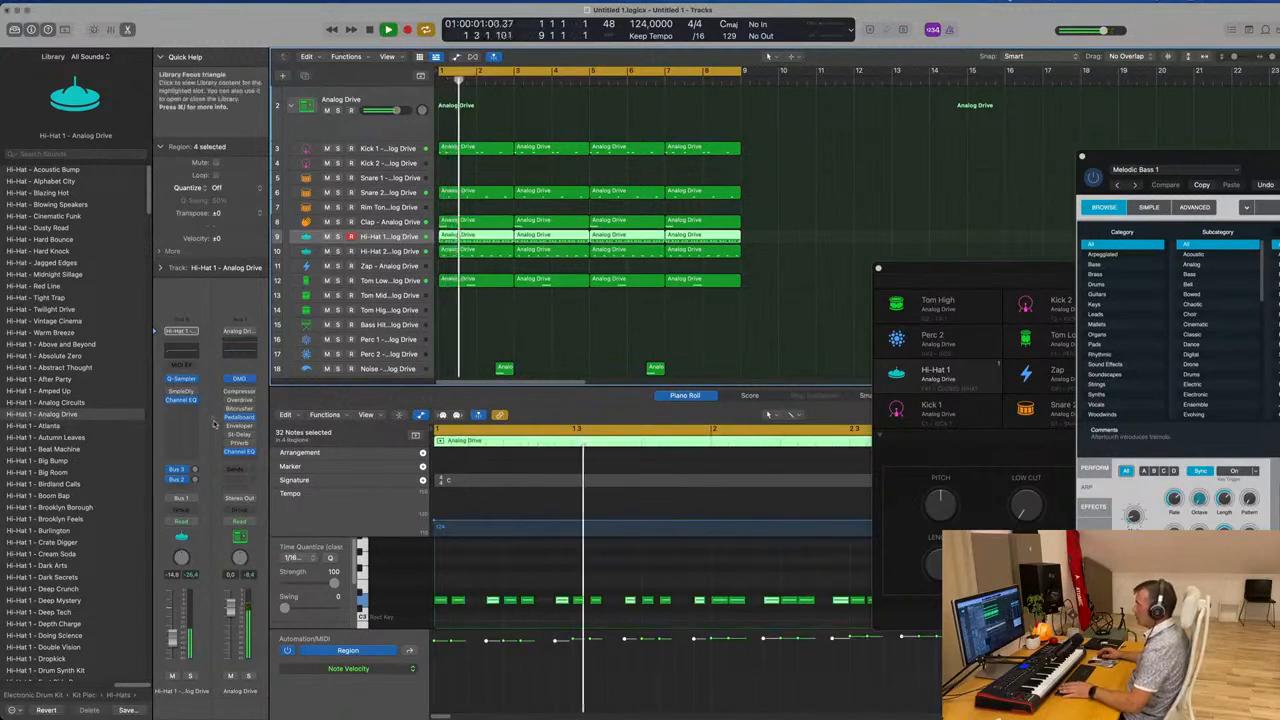
Select all notes in the four Hi-Hat 1 regions and transpose them together
click(586, 592)
key(super+a)
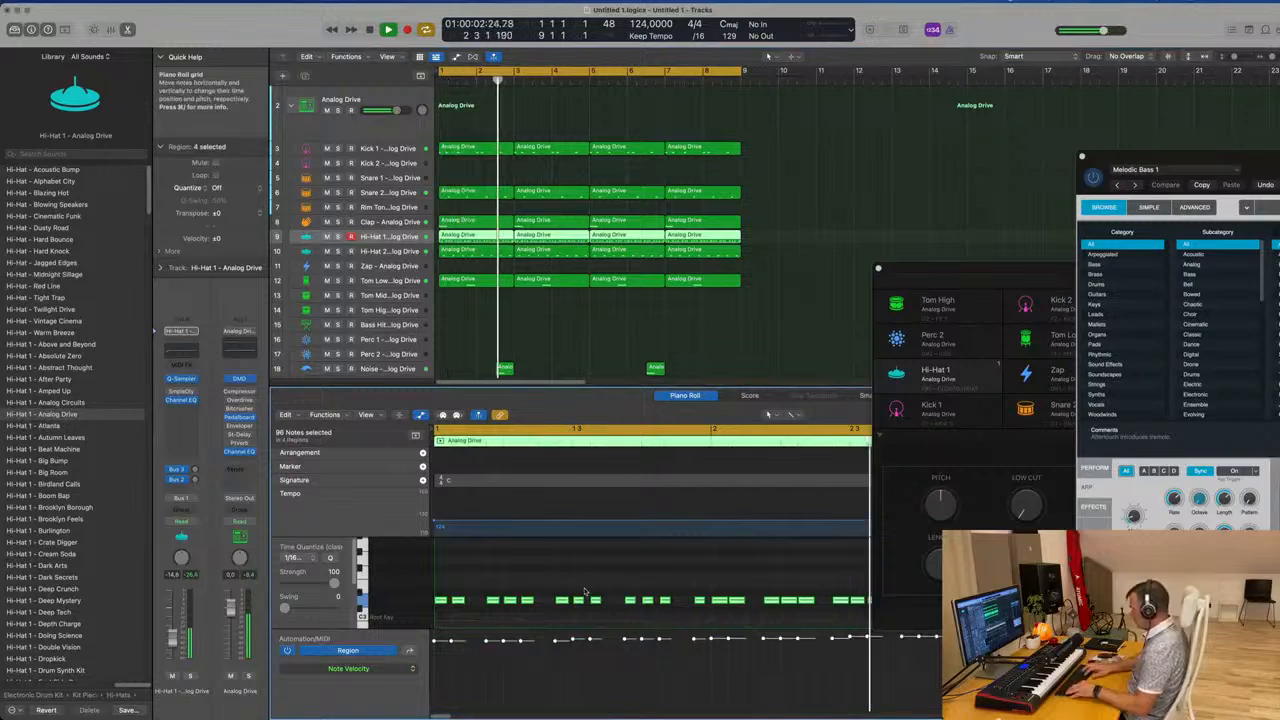
key(Delete)
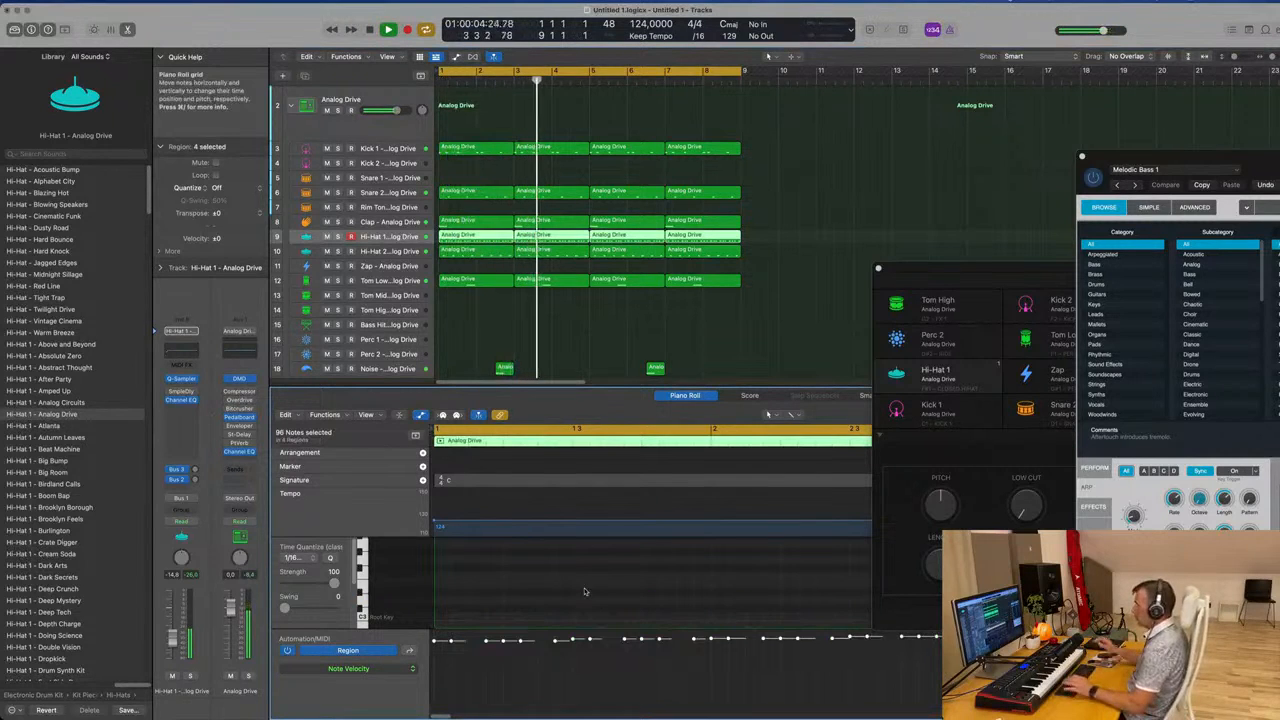
Raise the Hi-Hat 1 track's Bus 2 delay send to about -2.6 dB while playing from the start
key(Return)
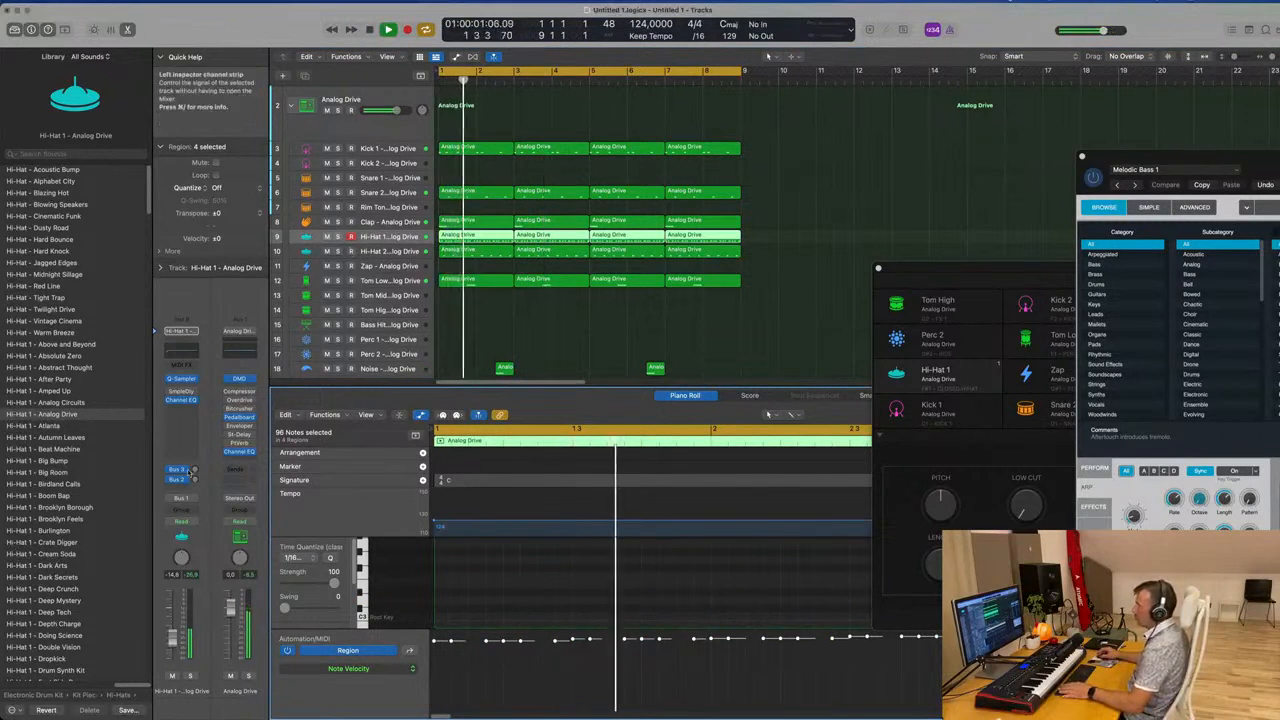
click(194, 477)
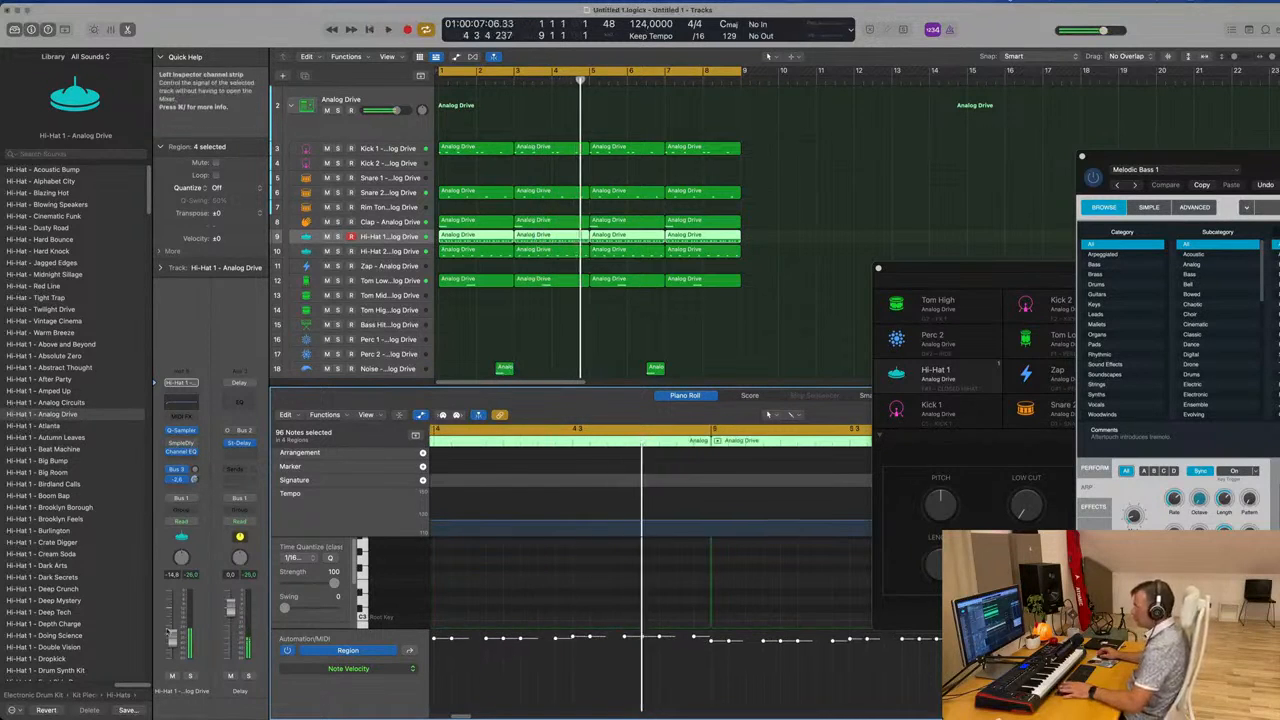
key(Return)
Select the Bass Hit, Tom Mid, Tom High and Rim Tone tracks in turn to audition their sounds over the running pattern
scroll(561, 309, down, 2)
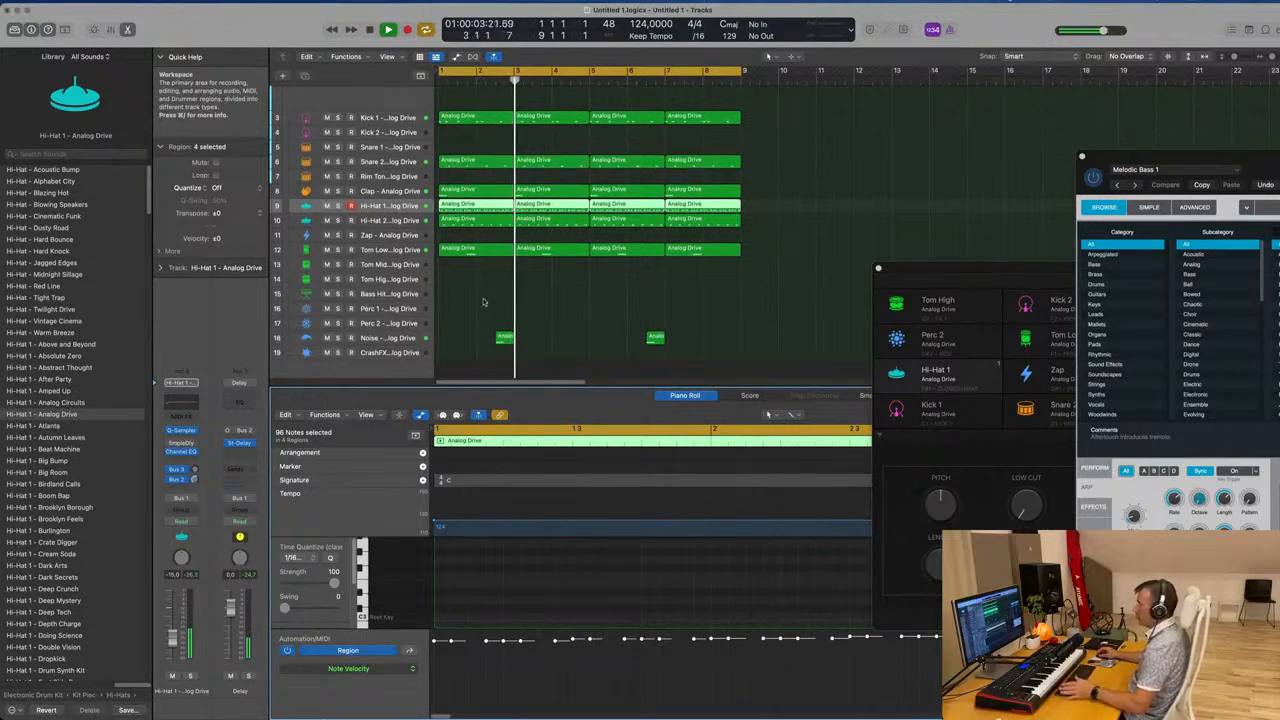
click(394, 295)
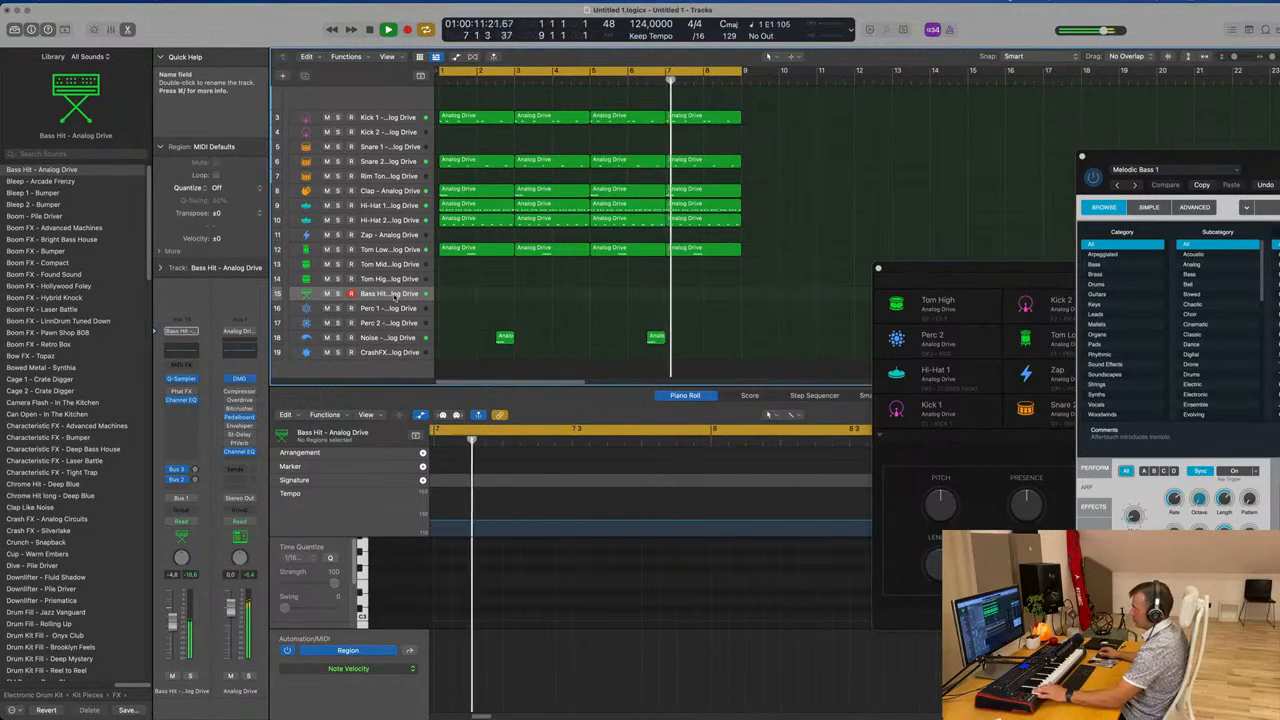
scroll(394, 290, up, 1)
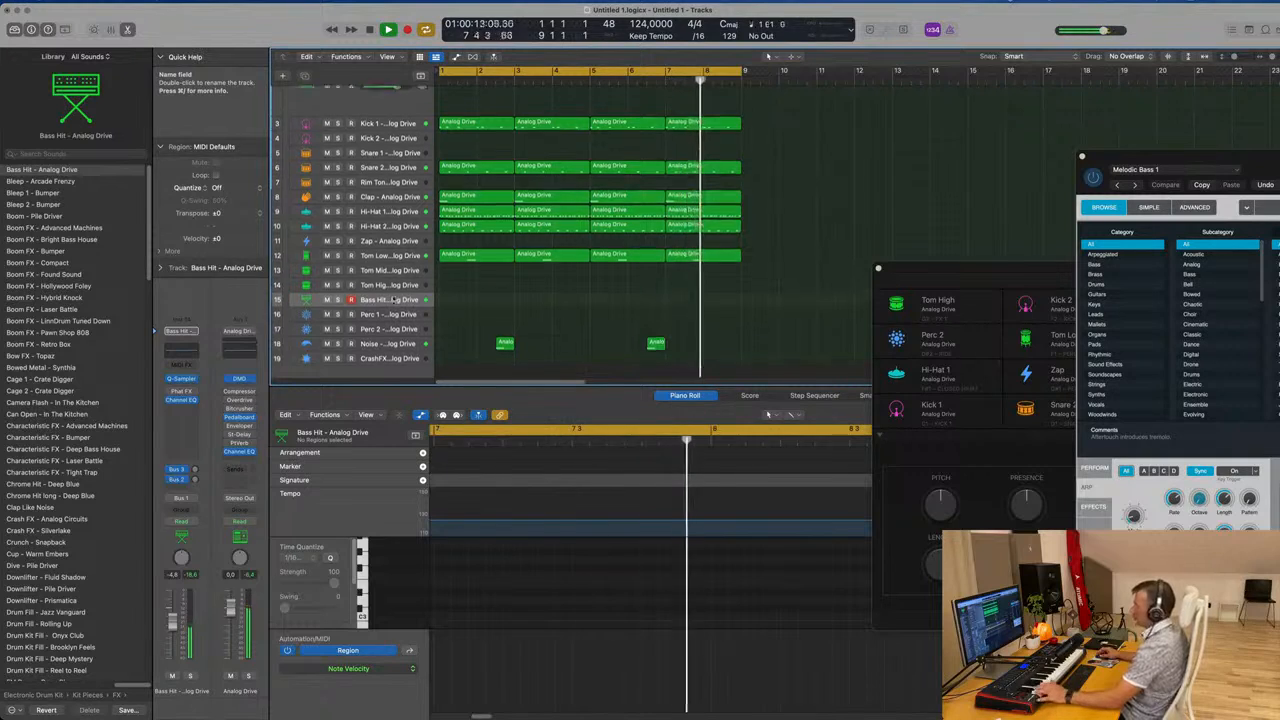
click(394, 281)
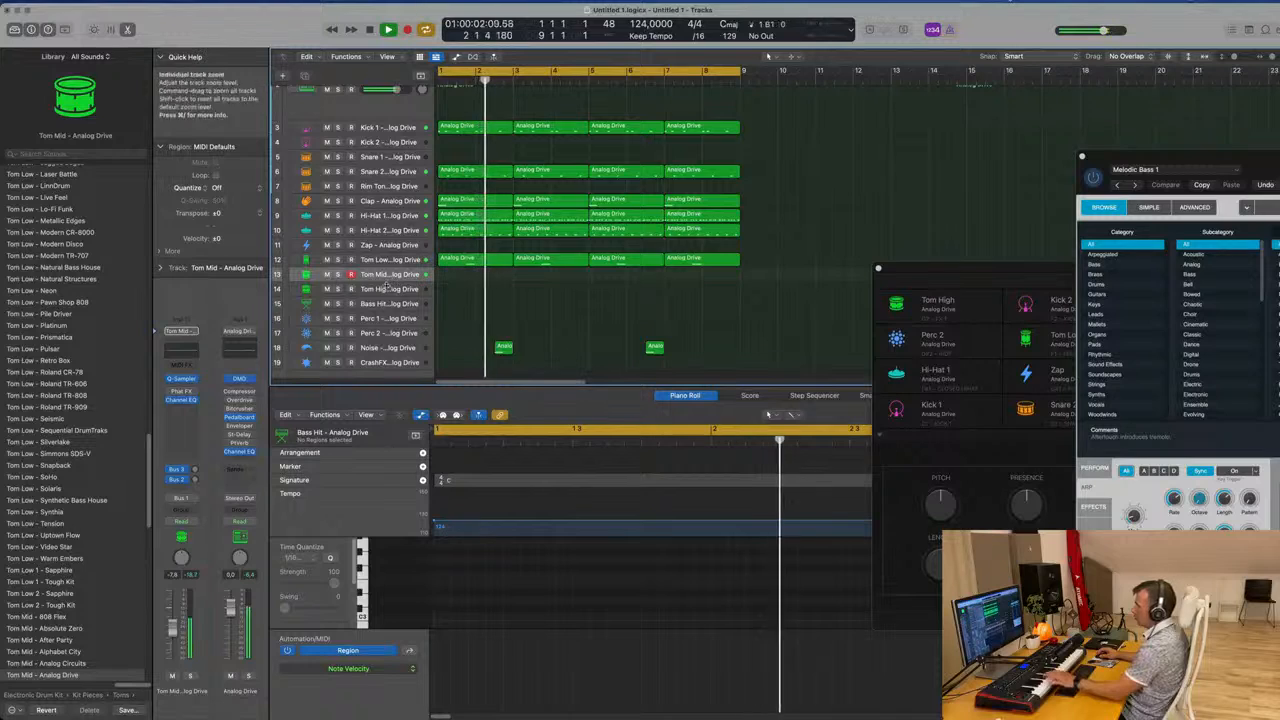
click(397, 289)
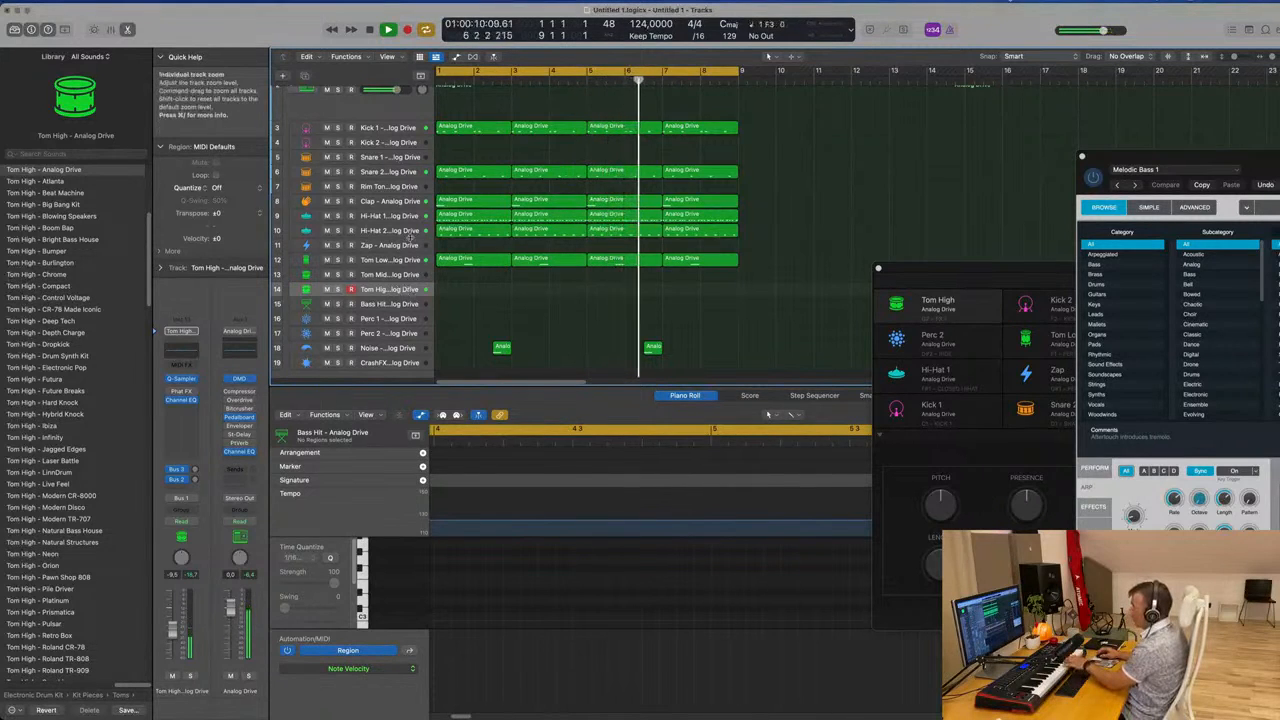
scroll(397, 250, up, 1)
click(396, 197)
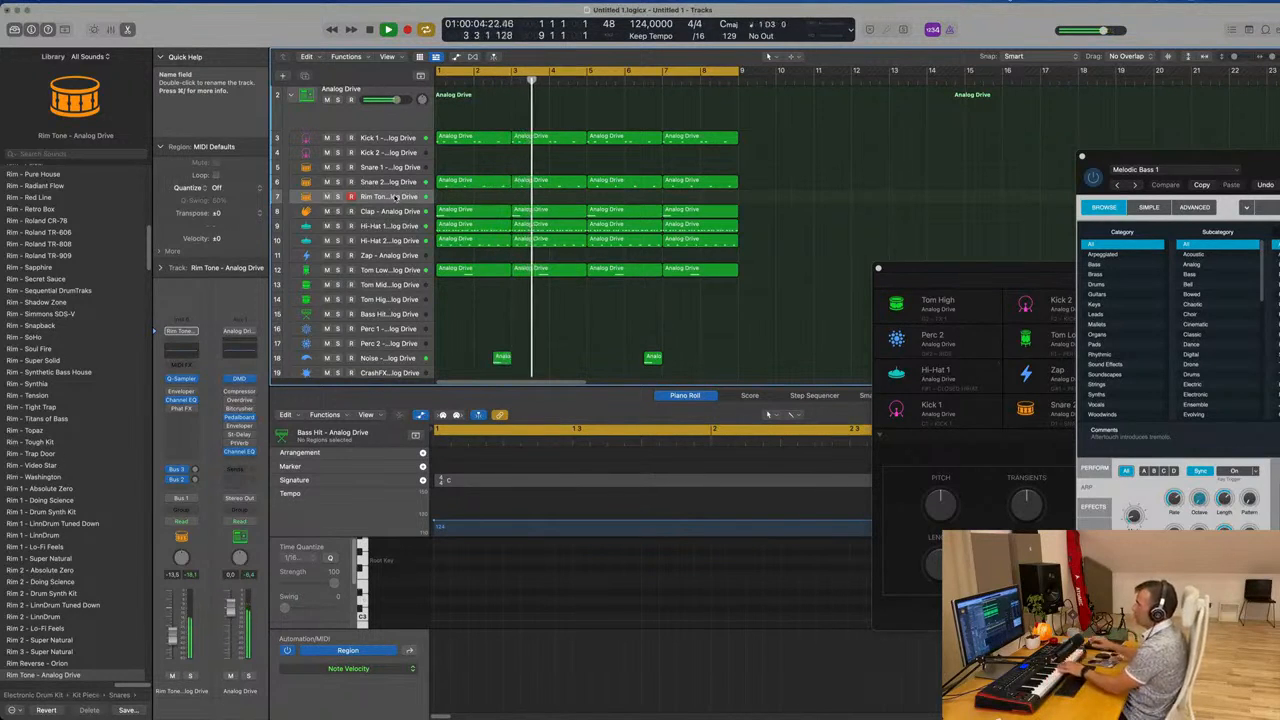
Copy the first Snare 2 region to the same position on the Rim Tone track, play it from the start and stop
click(487, 182)
drag(487, 182, 484, 196)
key(Return)
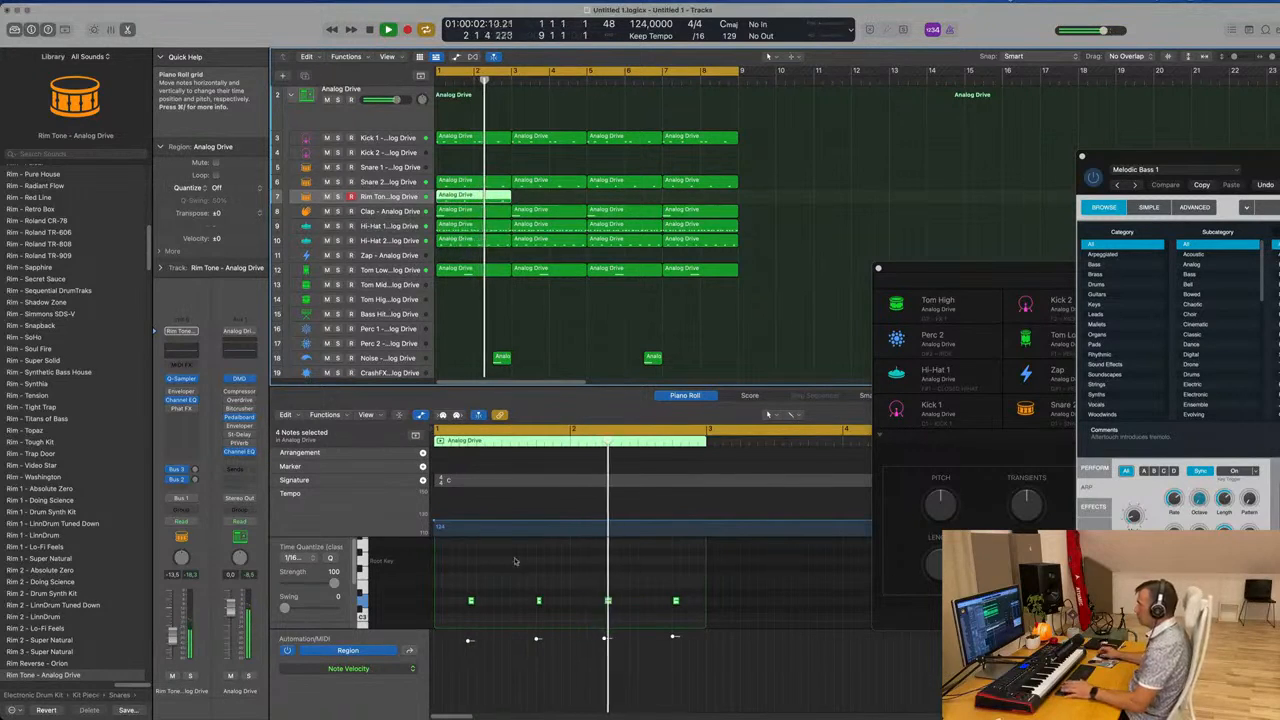
key(space)
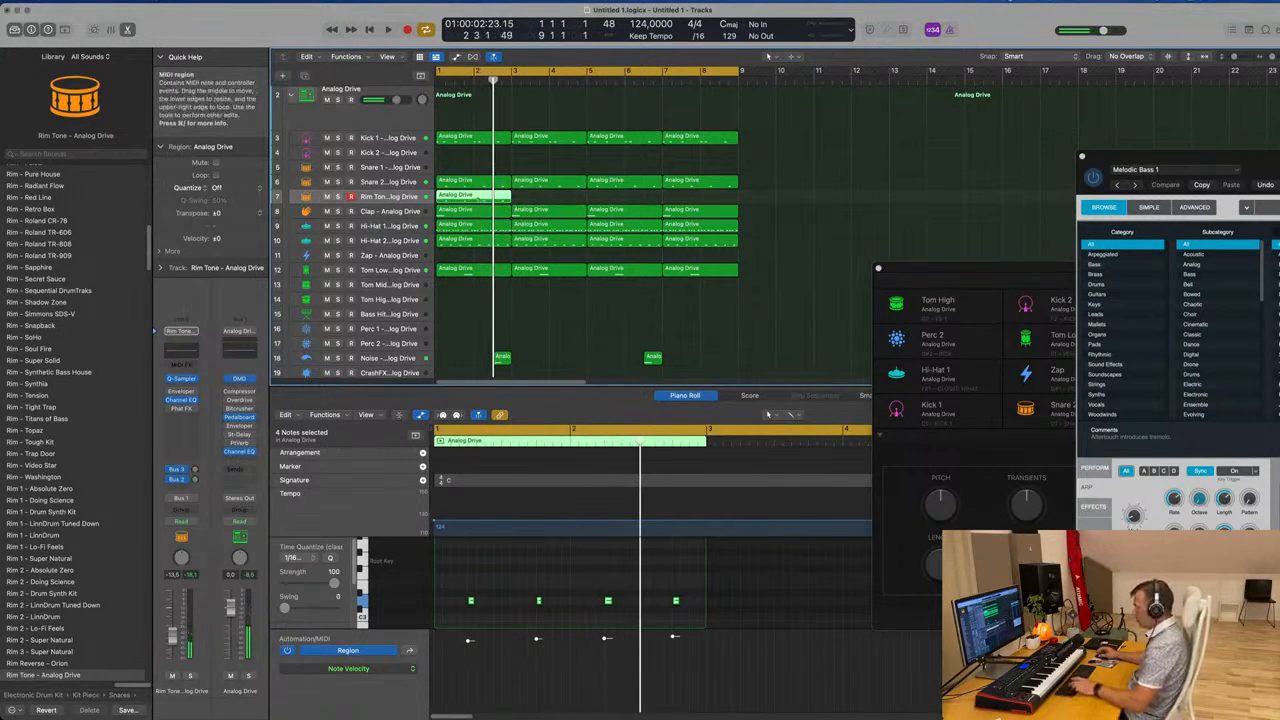
Repeat the Rim Tone region three times to fill bars 3 to 8 and play the pattern from the start
key(super+r)
key(super+r)
key(super+r)
key(Return)
key(space)
In the Rim Tone track's Quick Sampler, sync the LFO 1 rate to tempo and set its waveform to Square
click(405, 197)
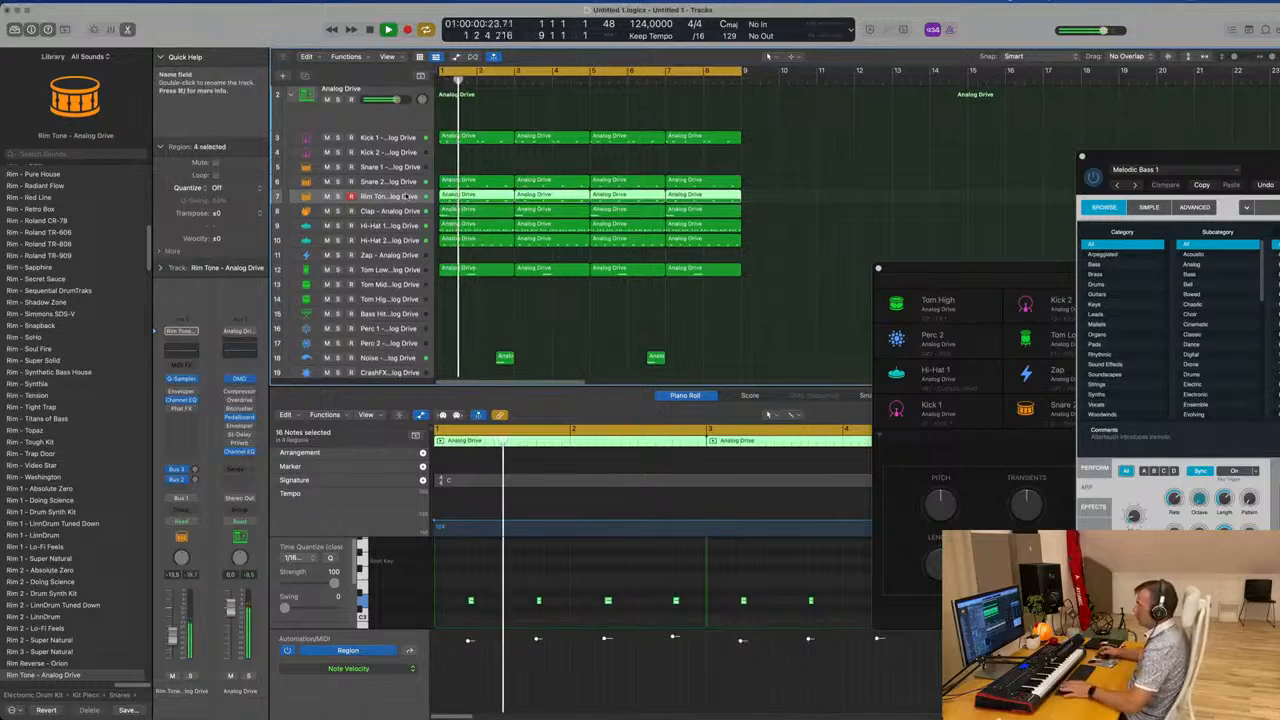
click(182, 379)
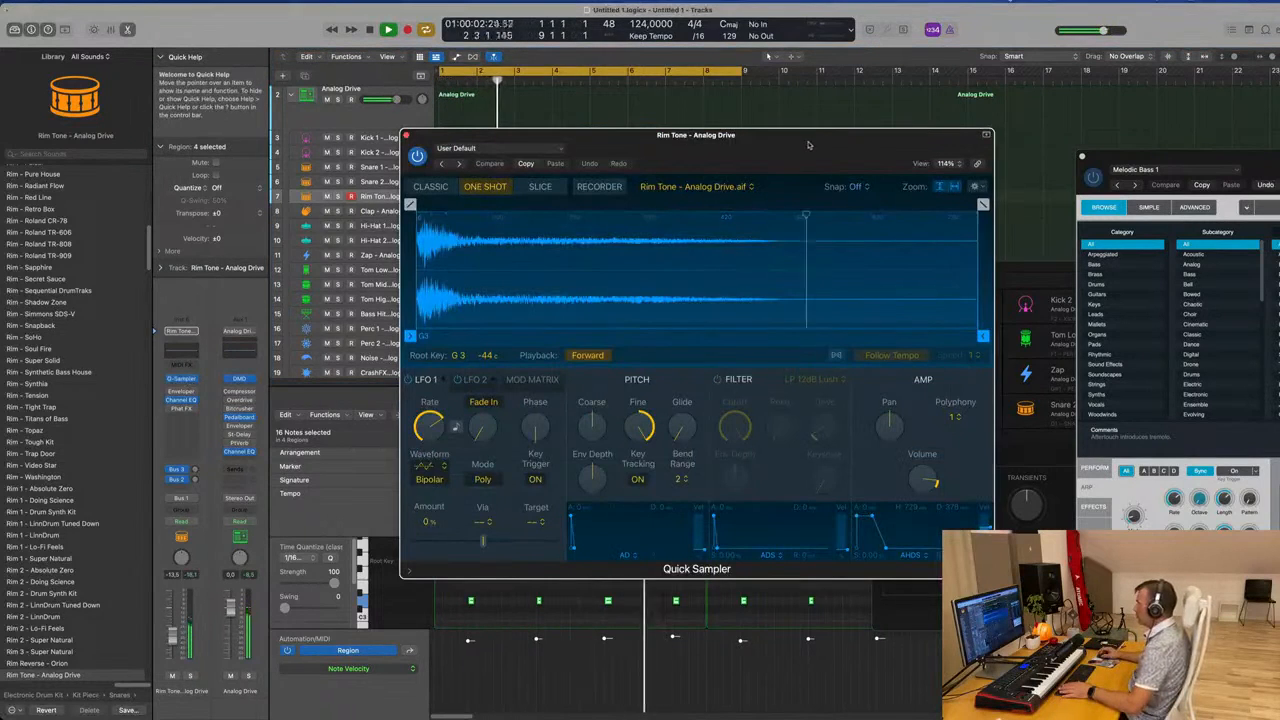
drag(808, 145, 707, 122)
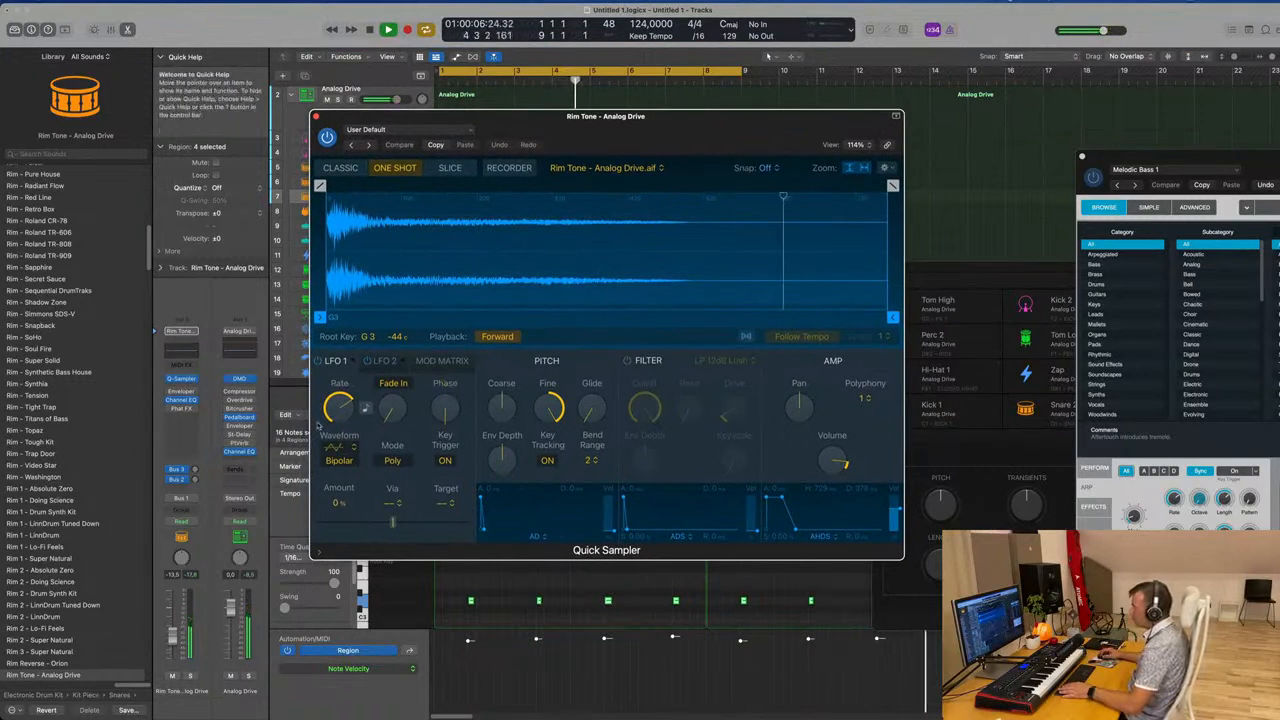
click(364, 411)
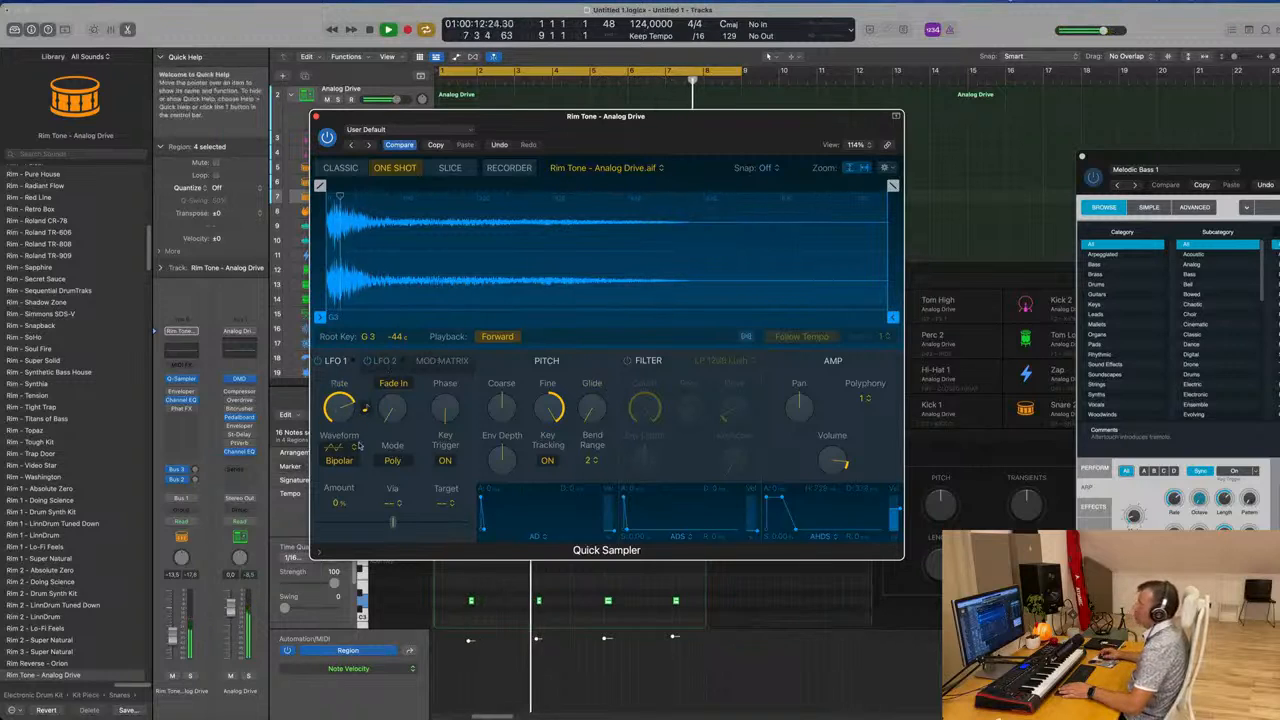
click(337, 449)
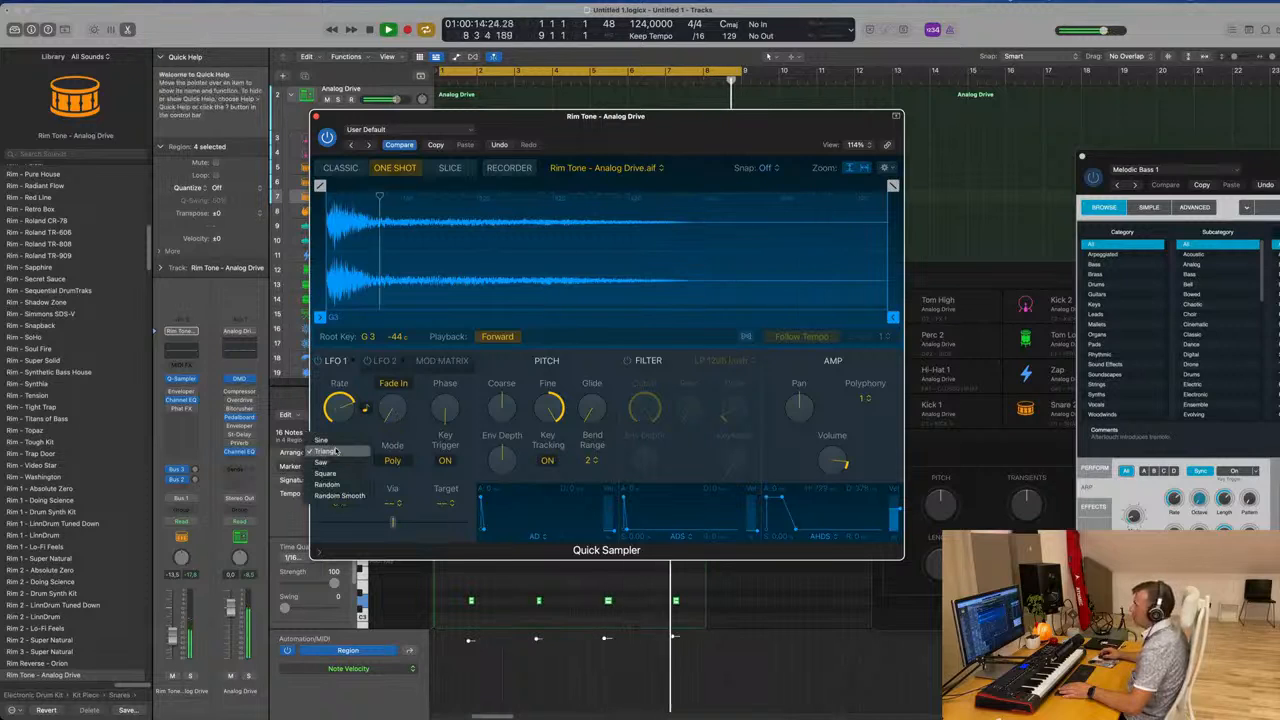
click(337, 475)
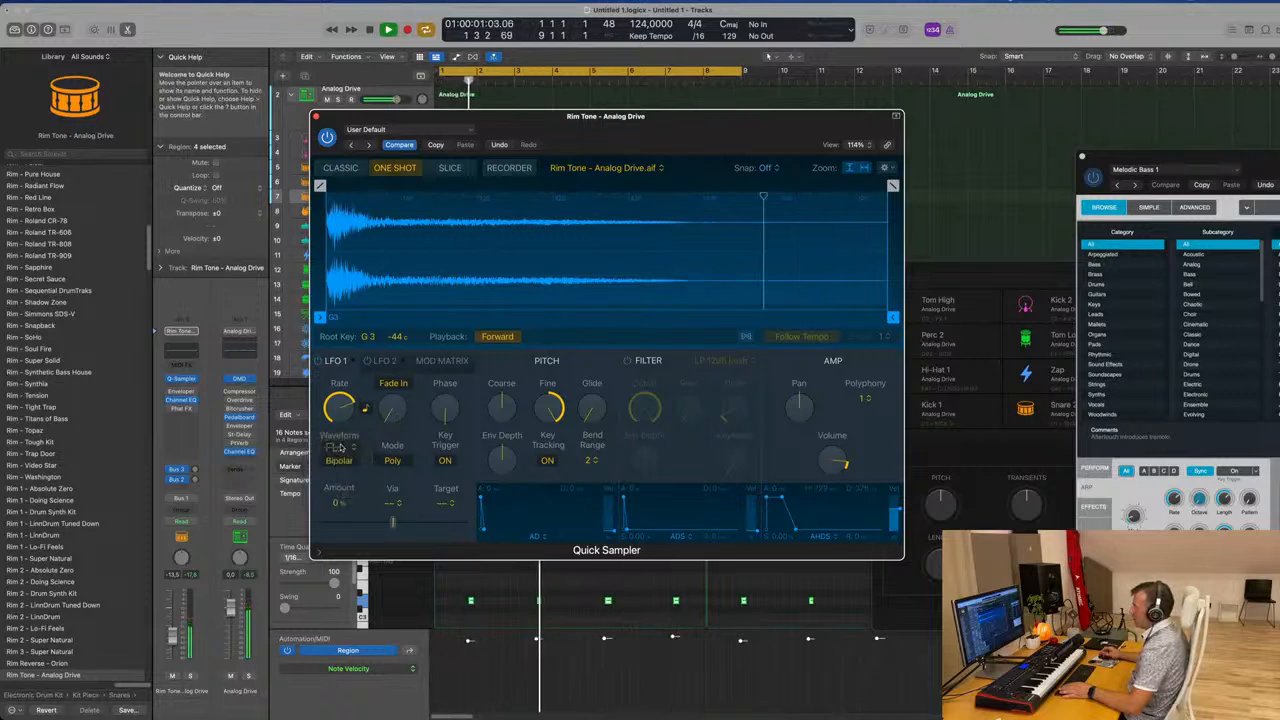
Set LFO 1's via source to Amp Envelope and extend its amount range down to -100%
drag(392, 521, 419, 521)
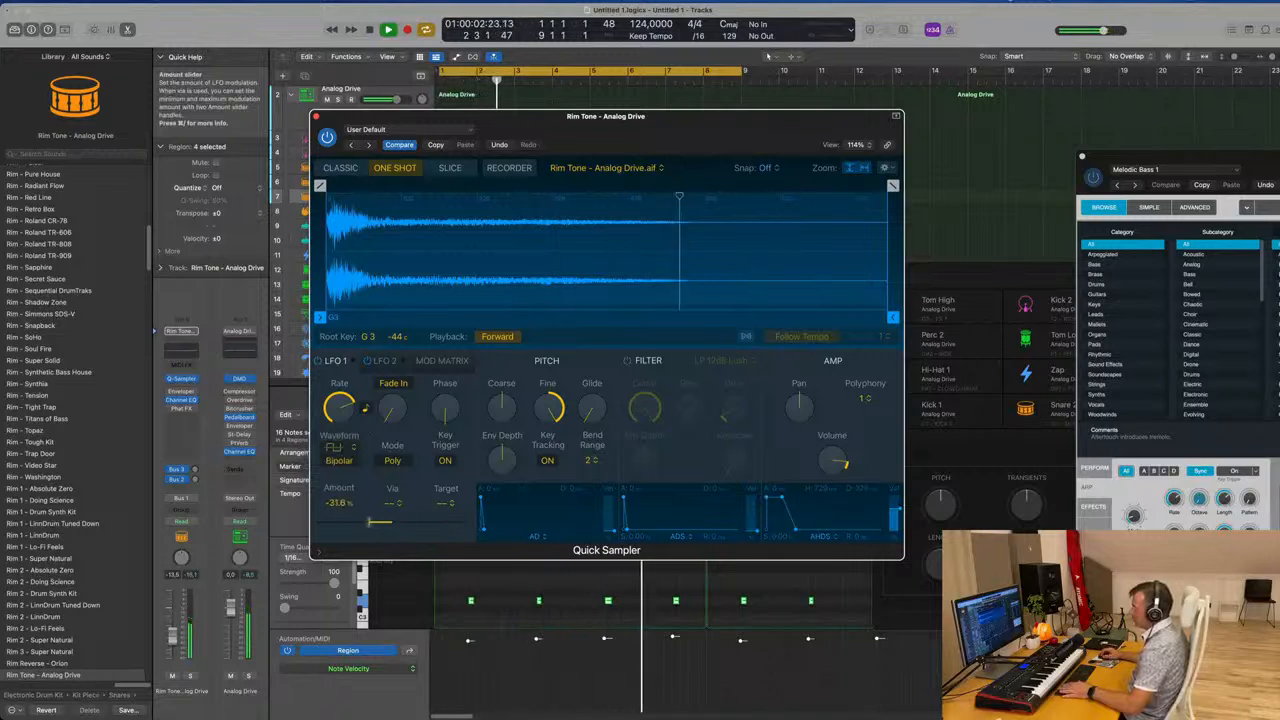
click(392, 502)
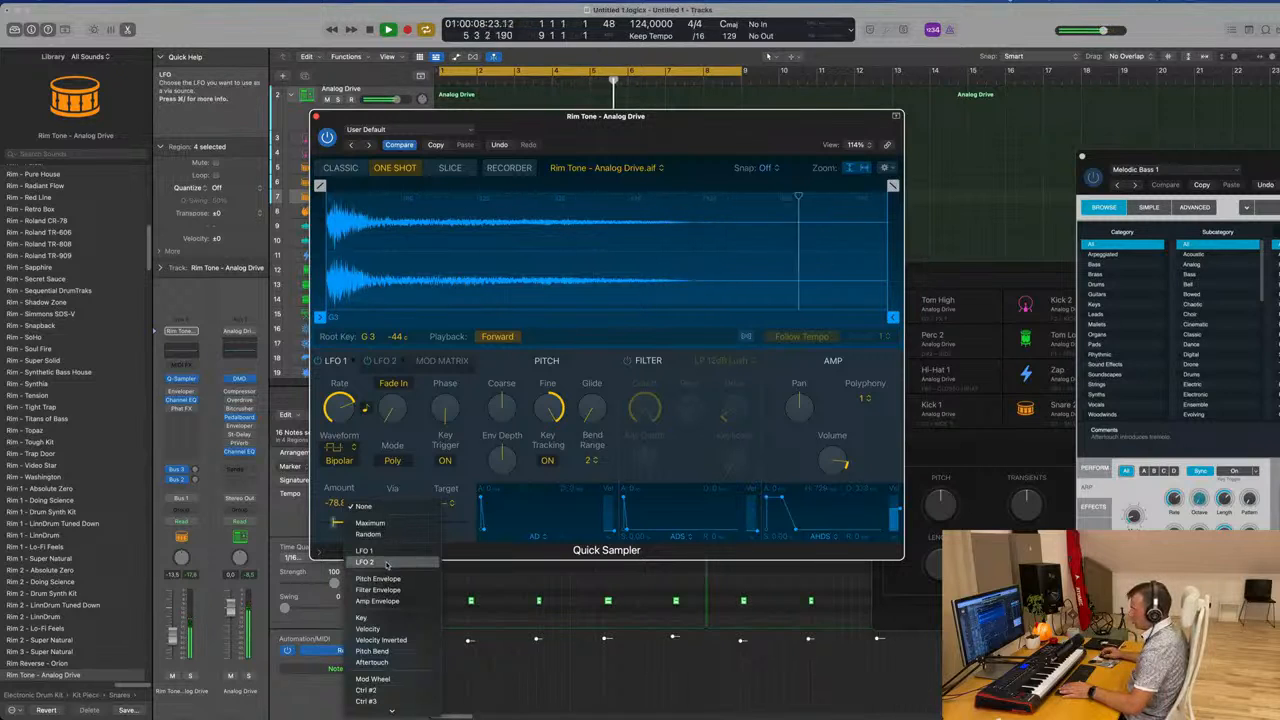
click(387, 601)
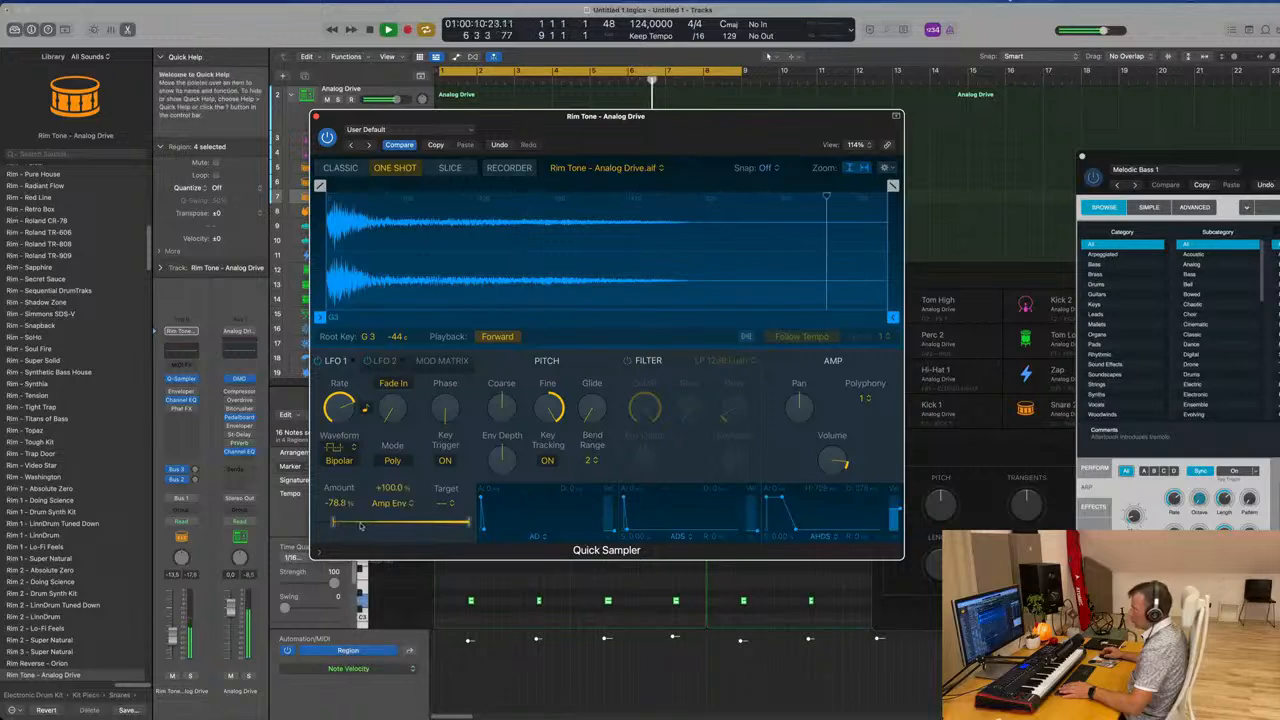
drag(467, 526, 309, 521)
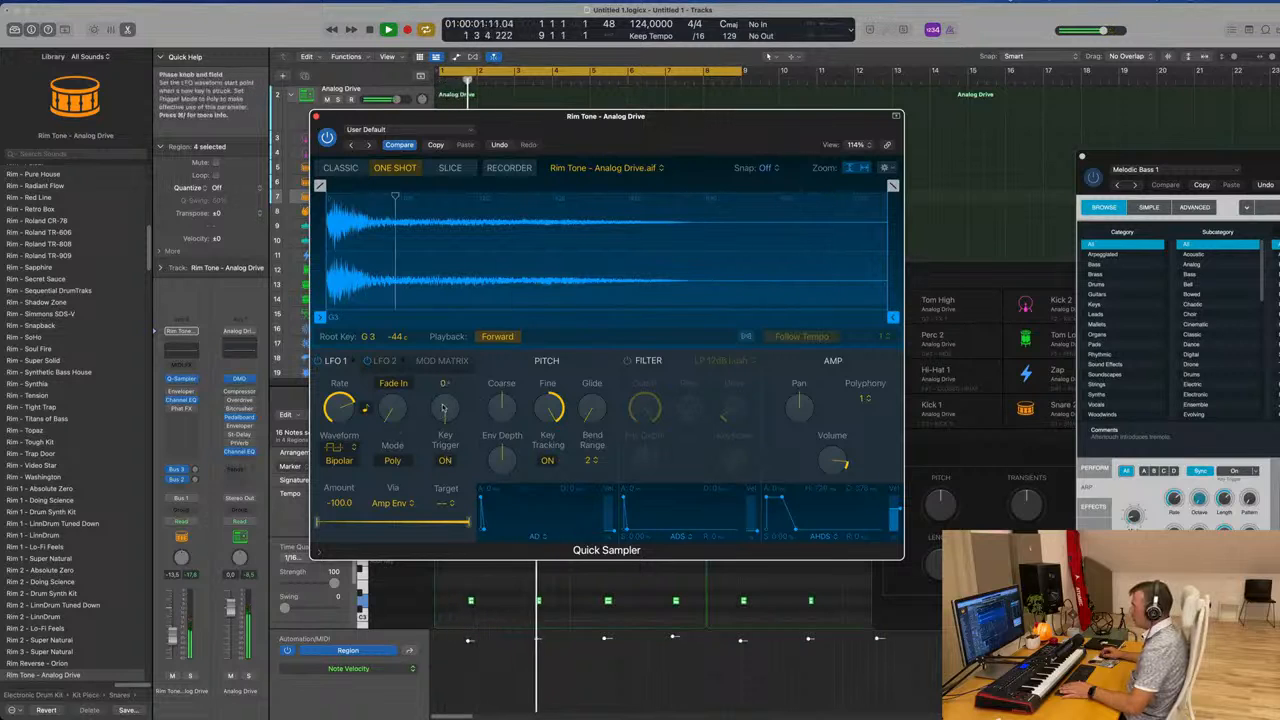
Switch LFO 1's mode to Mono, raise its phase and set its amount to +100%
click(392, 461)
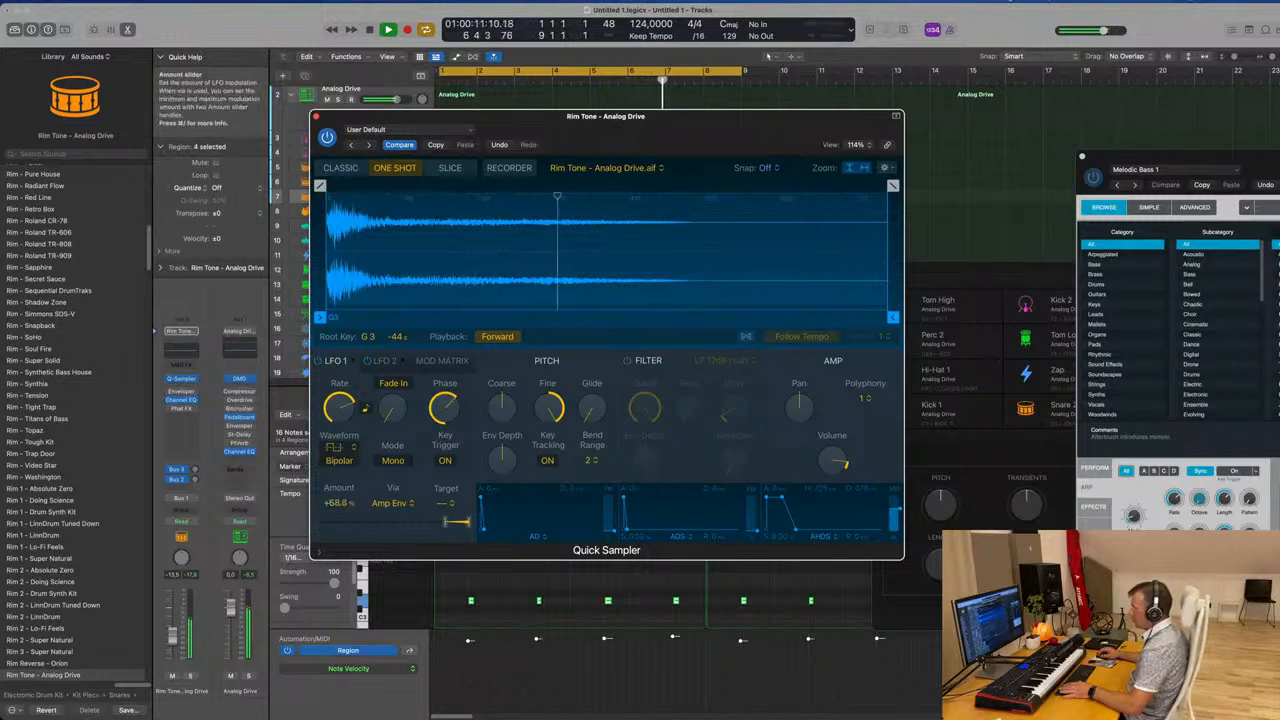
click(385, 362)
click(336, 361)
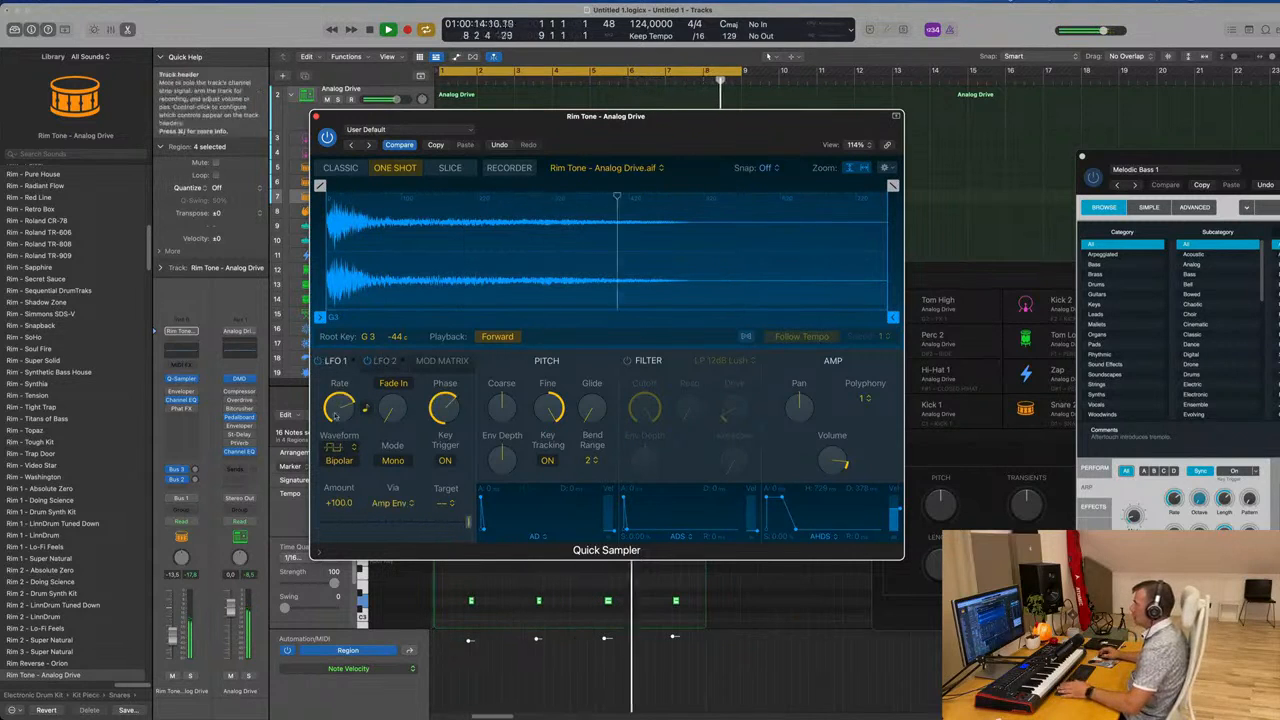
Turn on the Quick Sampler filter, set LFO 1's via source to Filter Envelope and try the filter cutoff
click(627, 361)
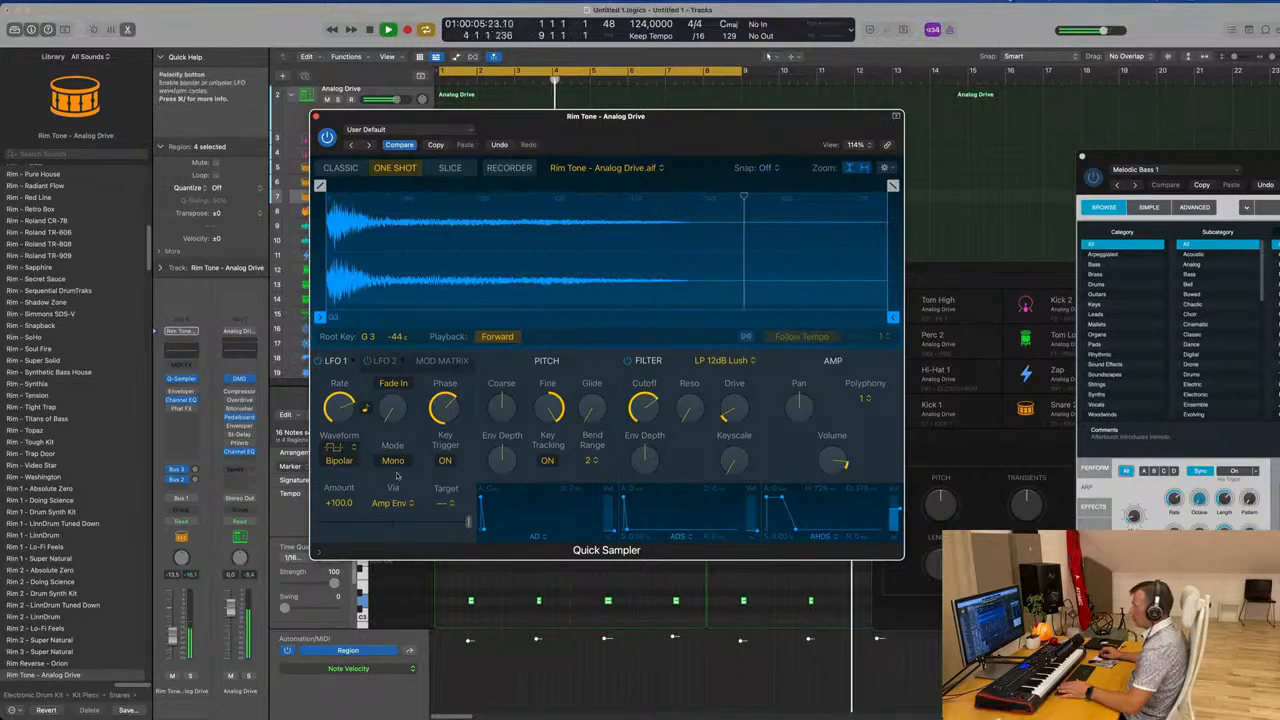
click(395, 504)
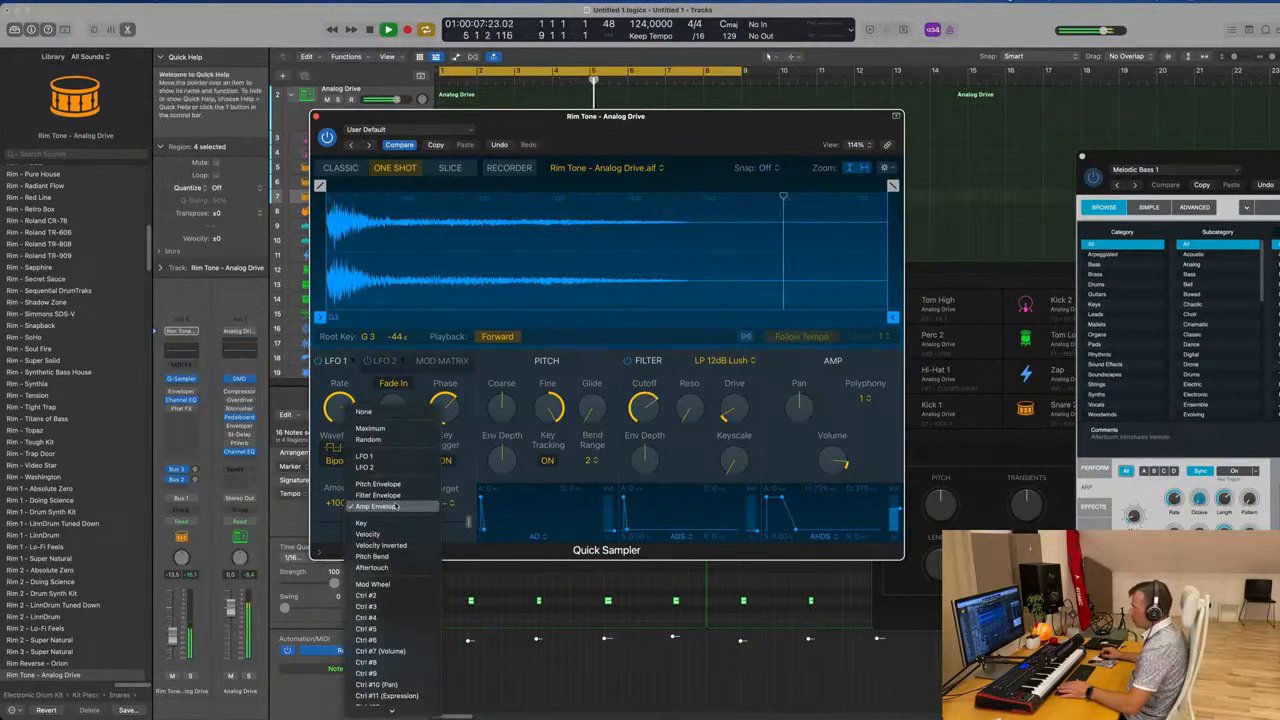
click(378, 506)
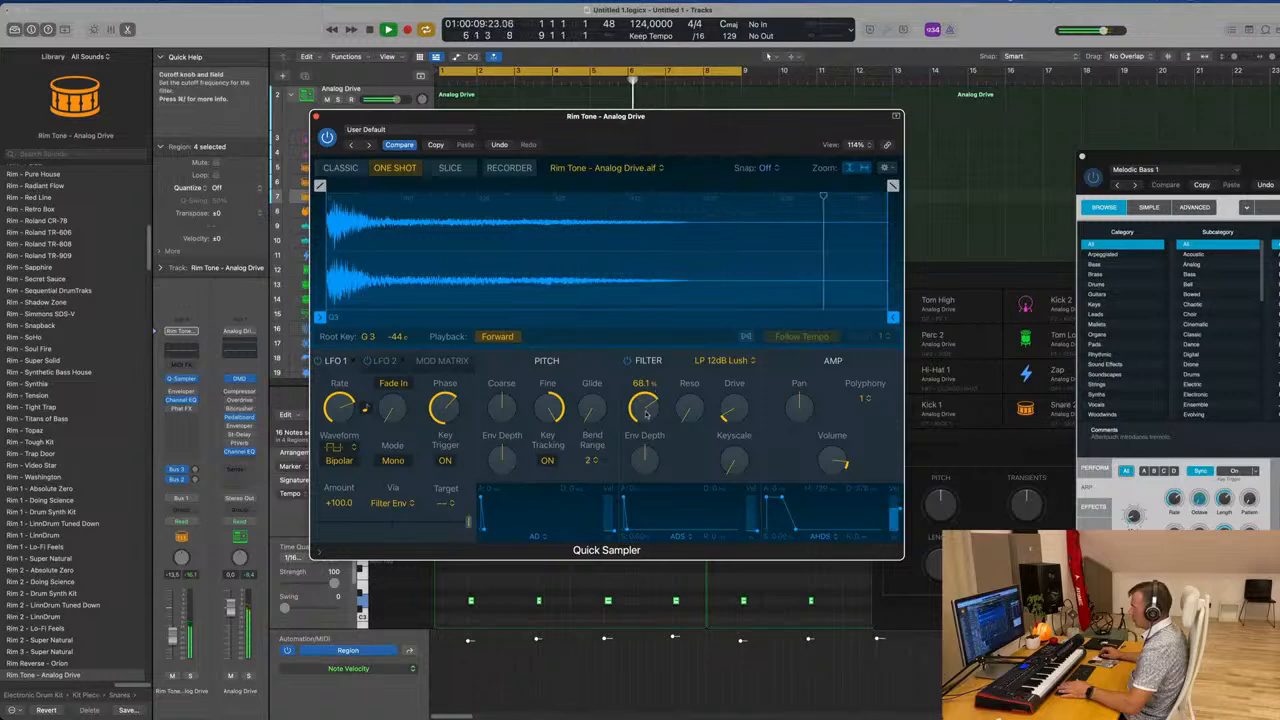
drag(644, 431, 685, 408)
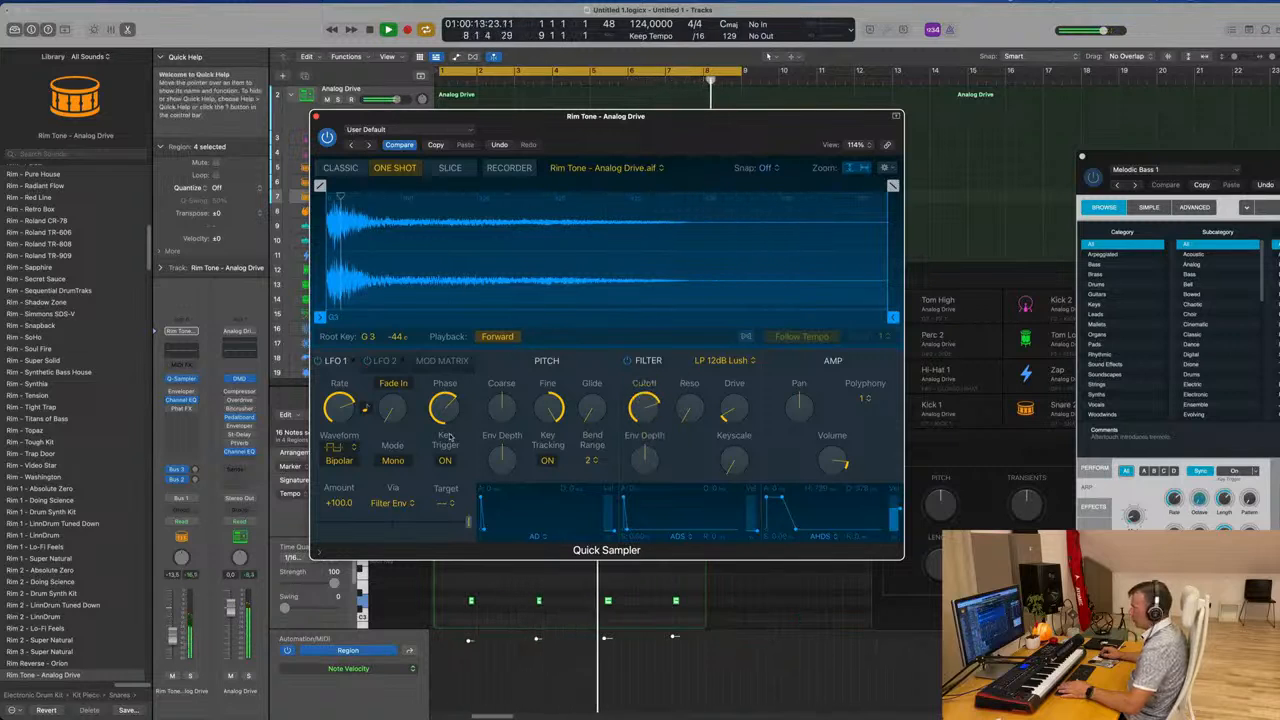
Adjust LFO 1's fade-in, phase and rate by ear, and compare the sound with the LFO off and on
drag(391, 408, 399, 316)
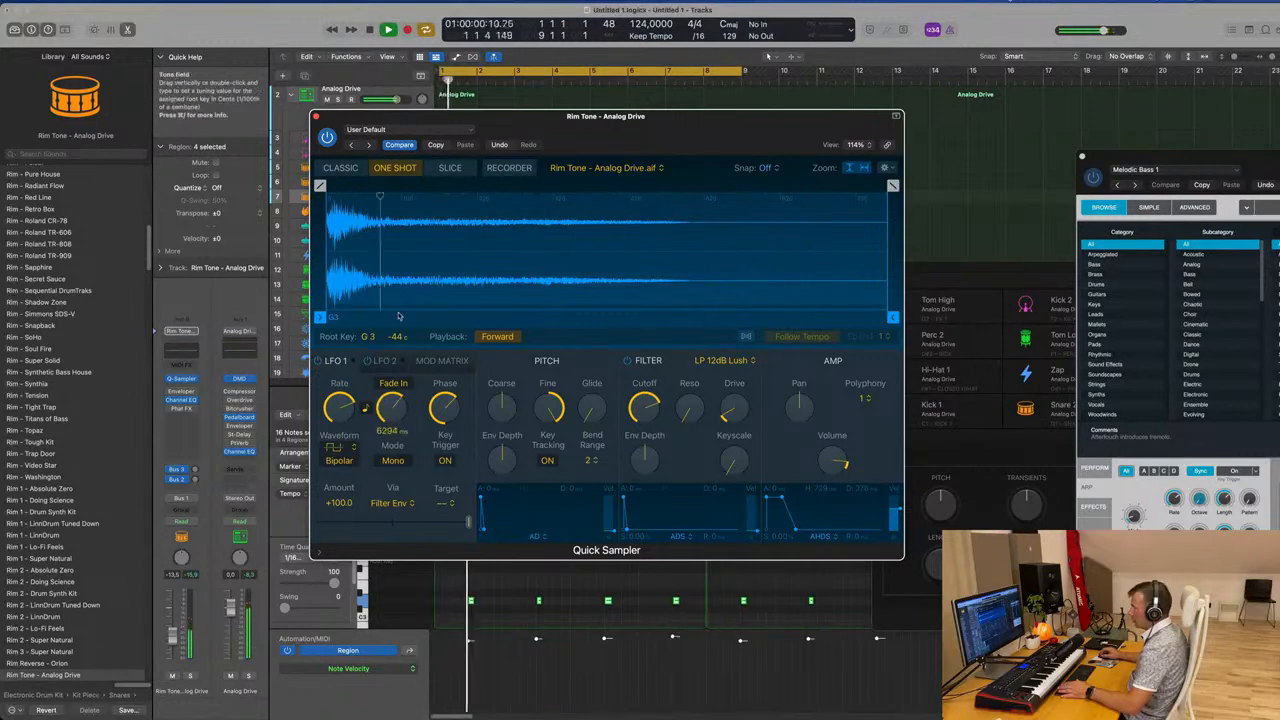
drag(445, 405, 451, 389)
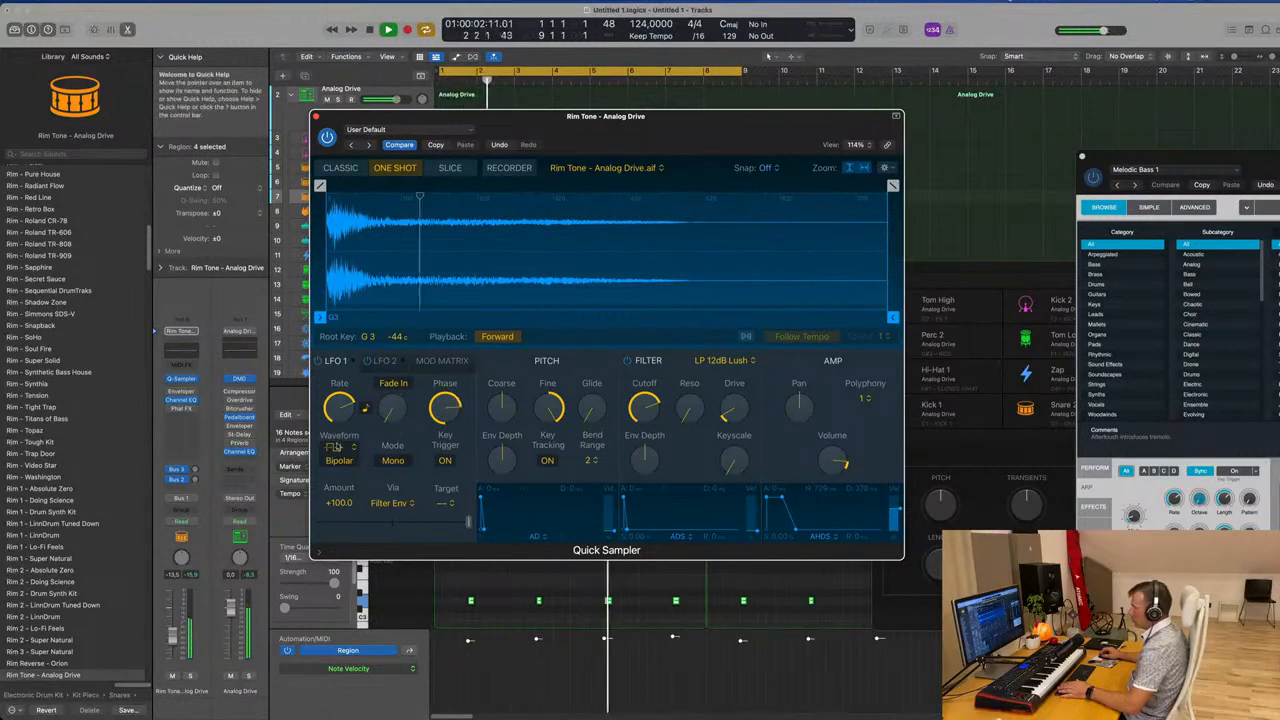
drag(332, 413, 334, 448)
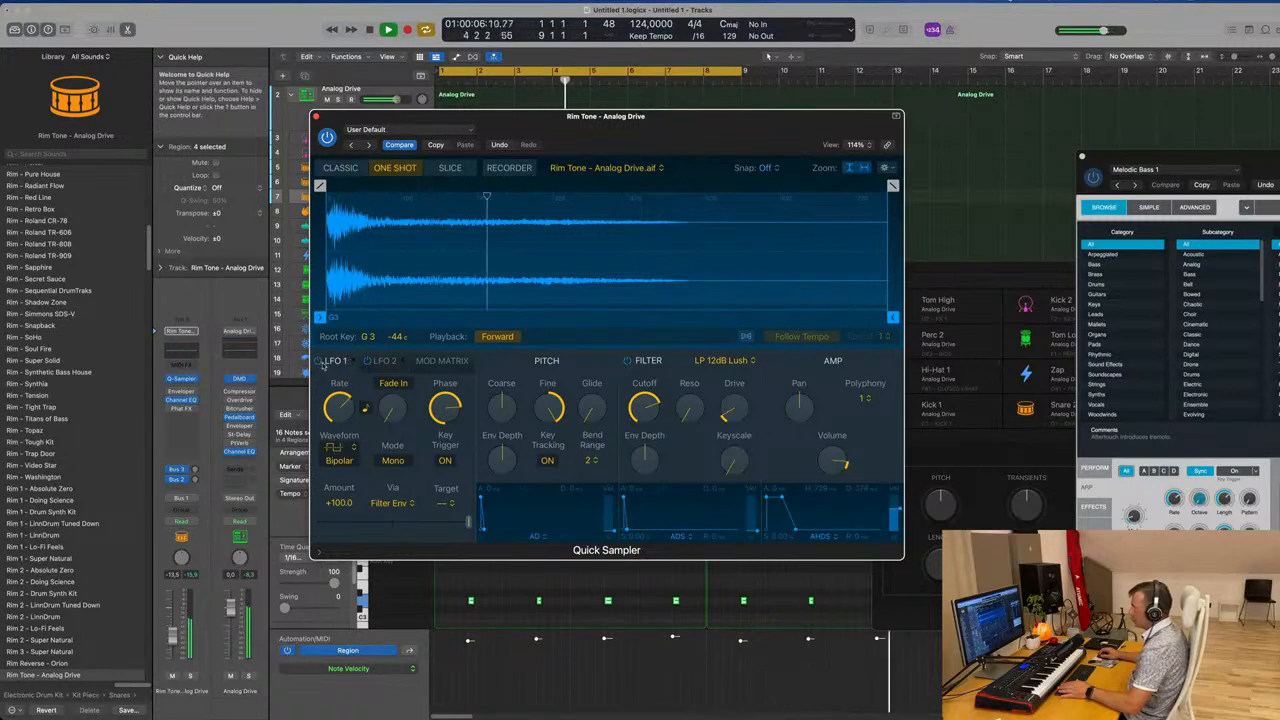
click(318, 361)
click(317, 362)
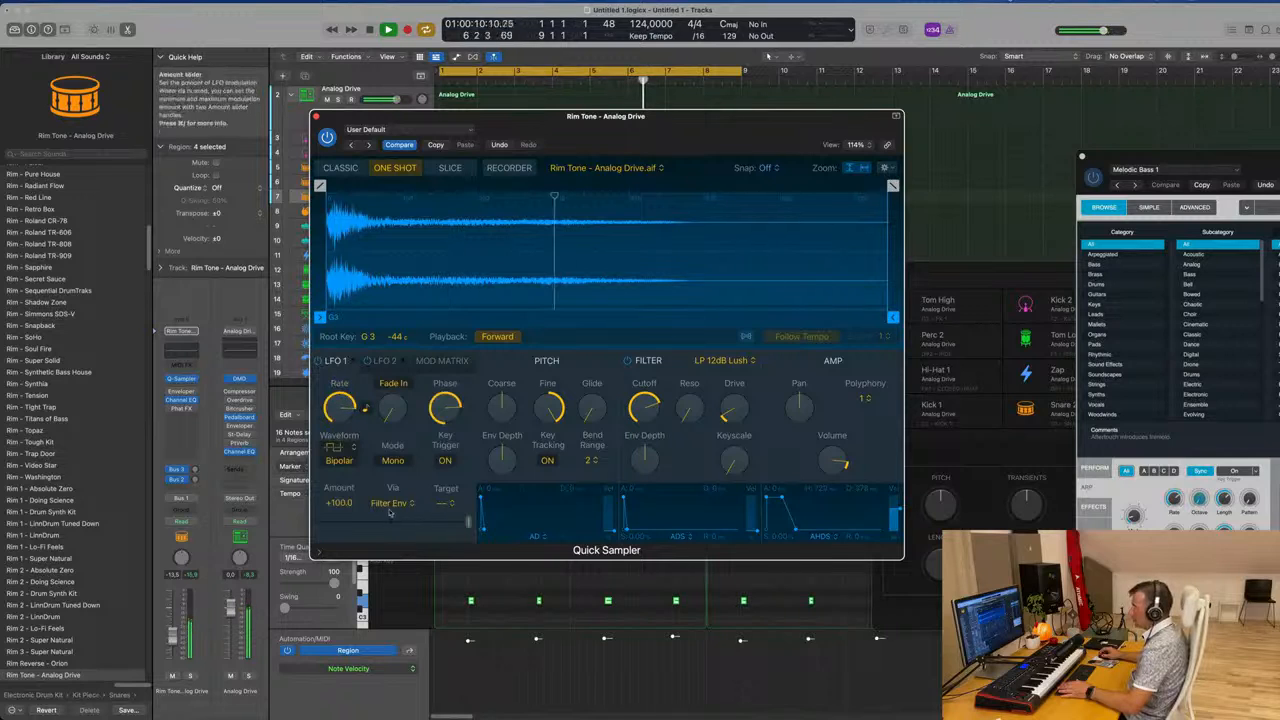
Set LFO 1's modulation target to Filter Cutoff and adjust its rate
click(447, 502)
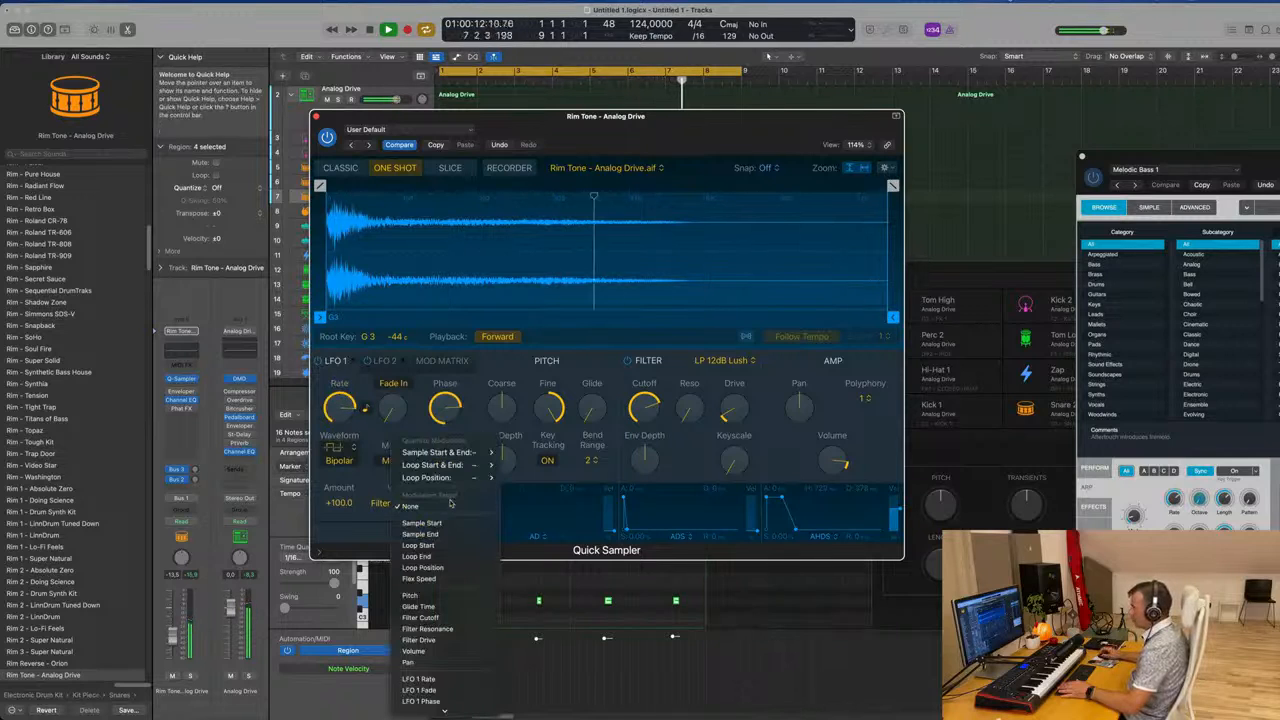
click(424, 618)
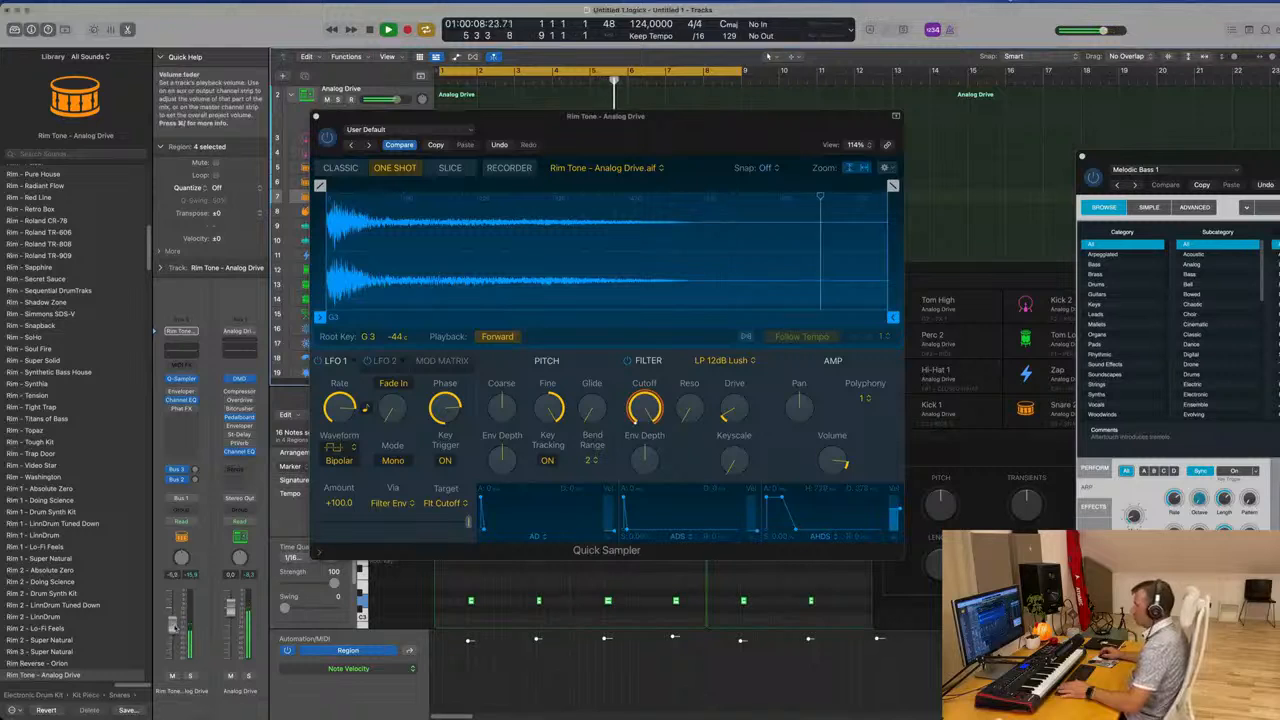
drag(341, 407, 346, 419)
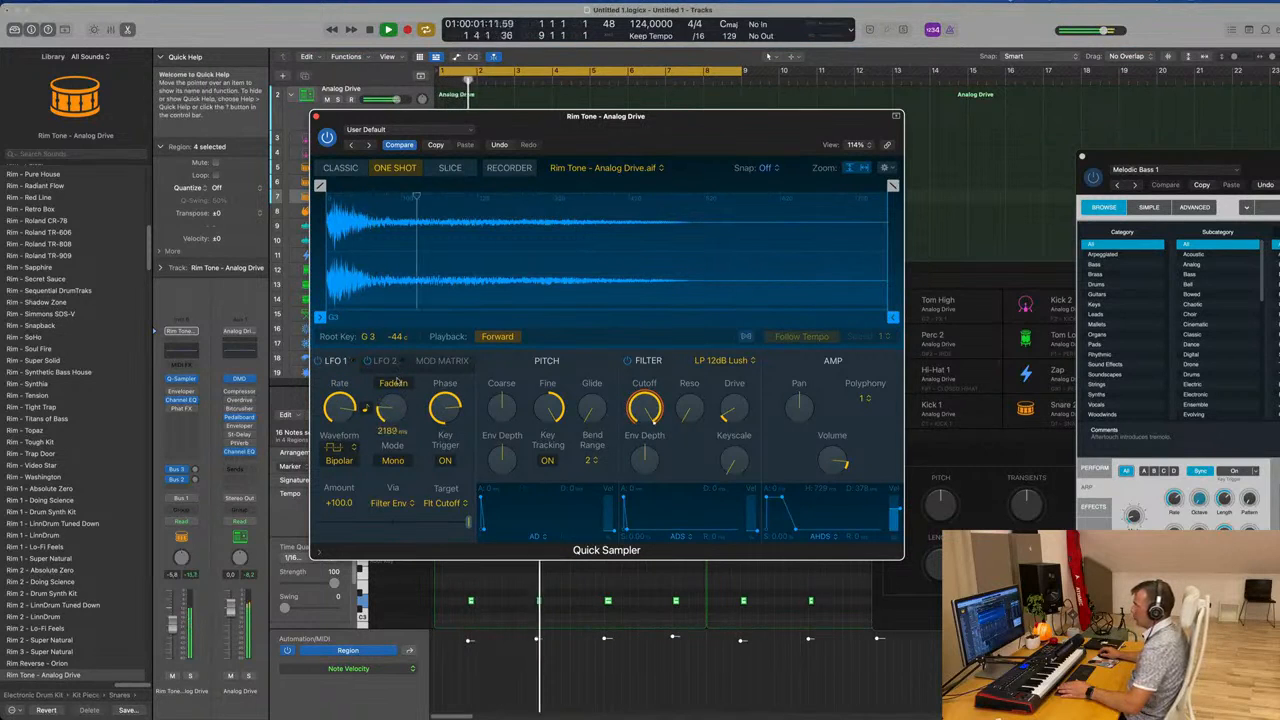
Try LFO 1's fade-in time, take it back to zero and switch the LFO mode to Poly
drag(394, 414, 394, 419)
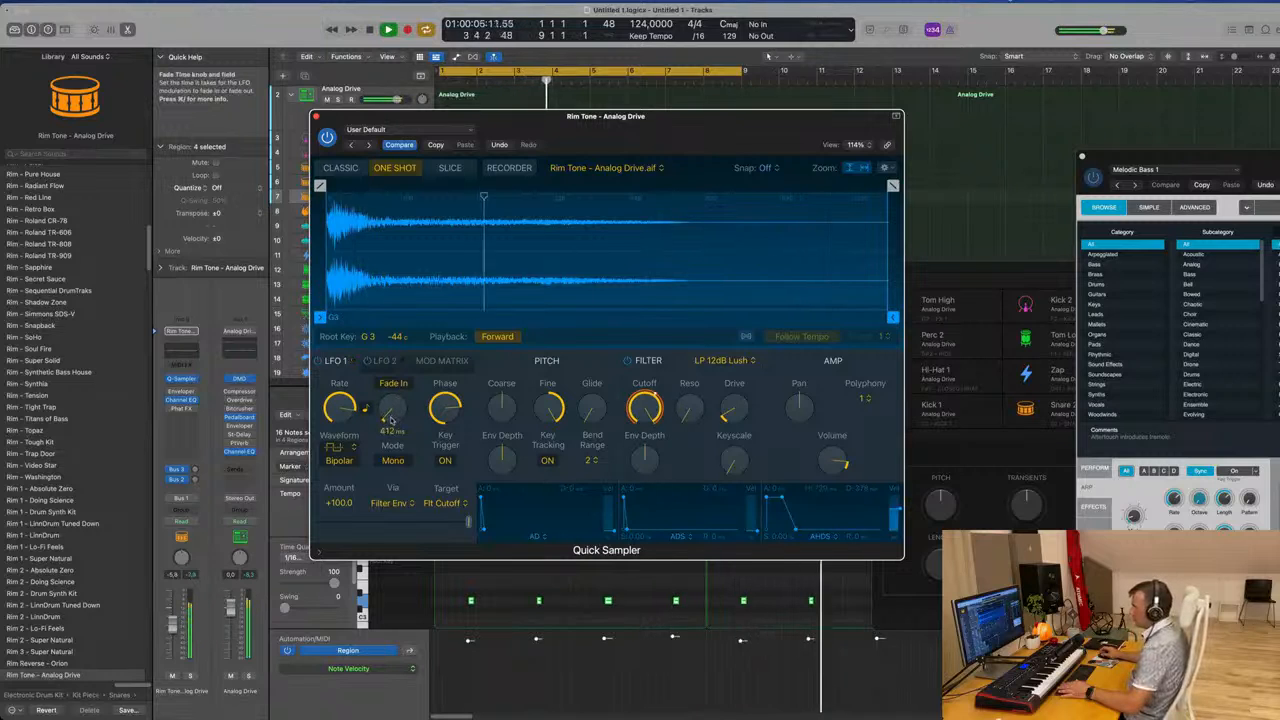
drag(389, 419, 401, 449)
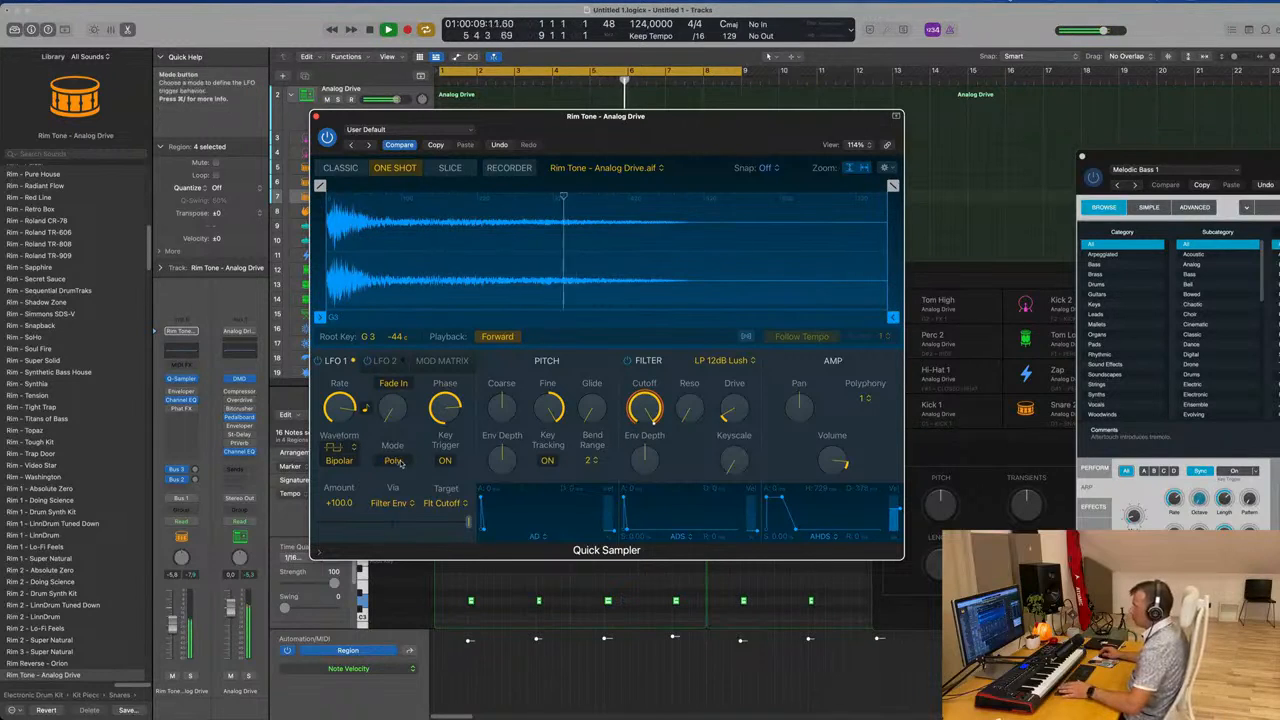
Adjust the filter cutoff, try about 49% resonance and return it to zero, and raise the filter drive
drag(663, 397, 654, 452)
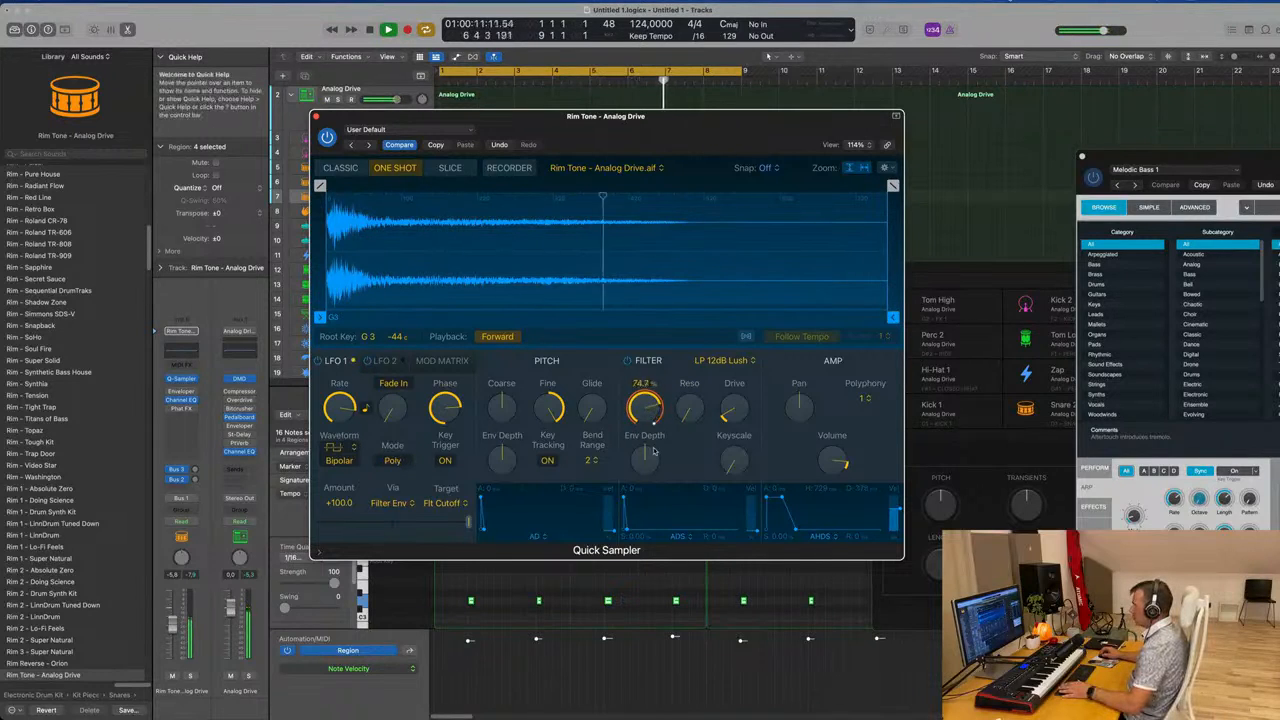
drag(689, 408, 693, 343)
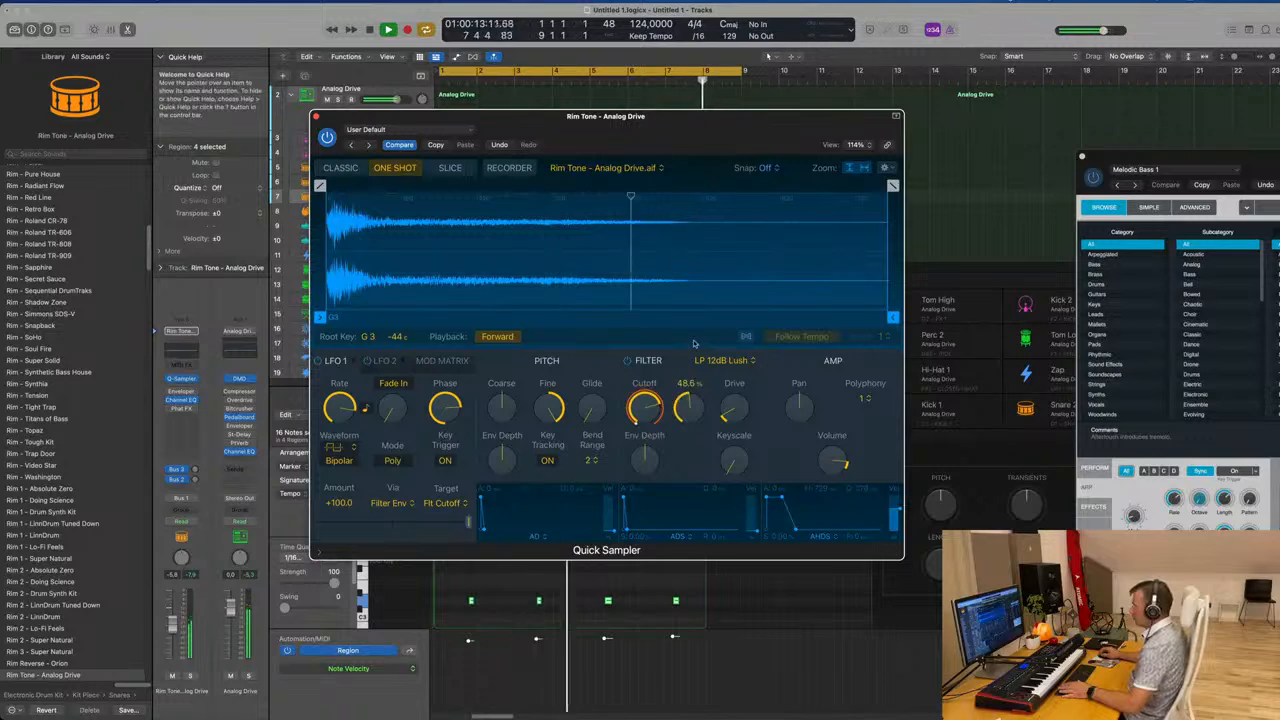
drag(687, 407, 686, 446)
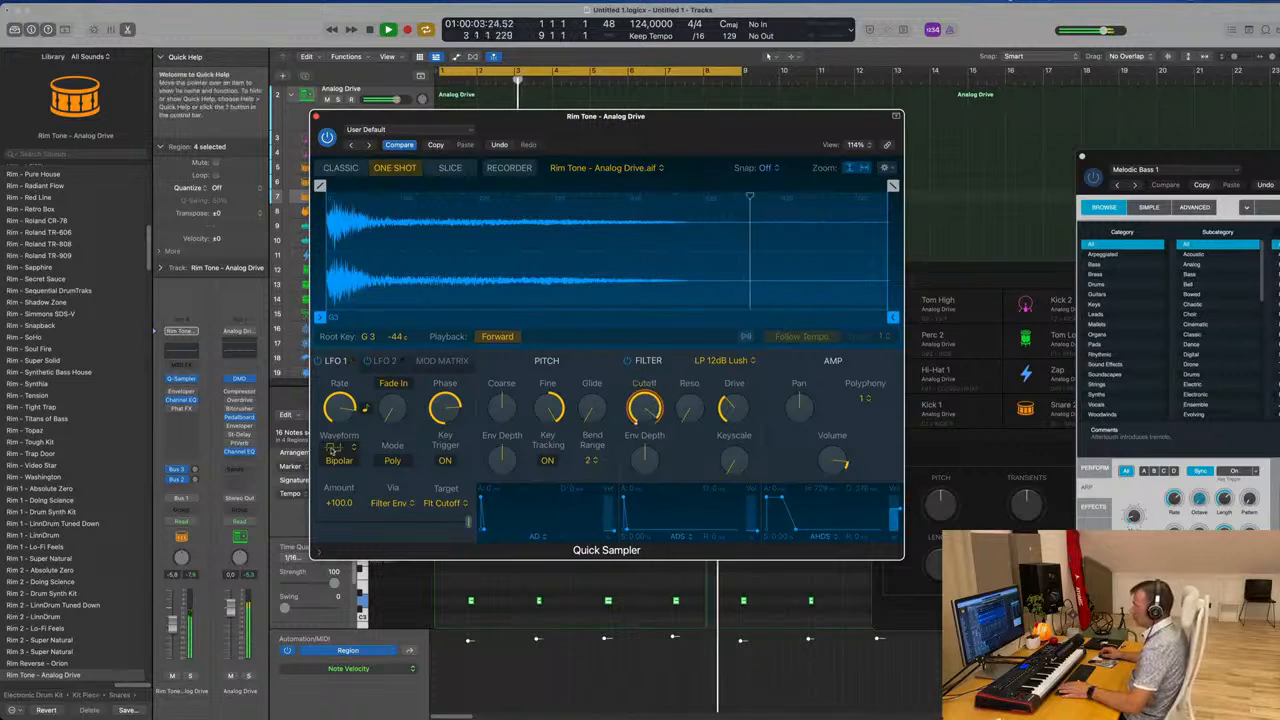
click(335, 448)
click(357, 441)
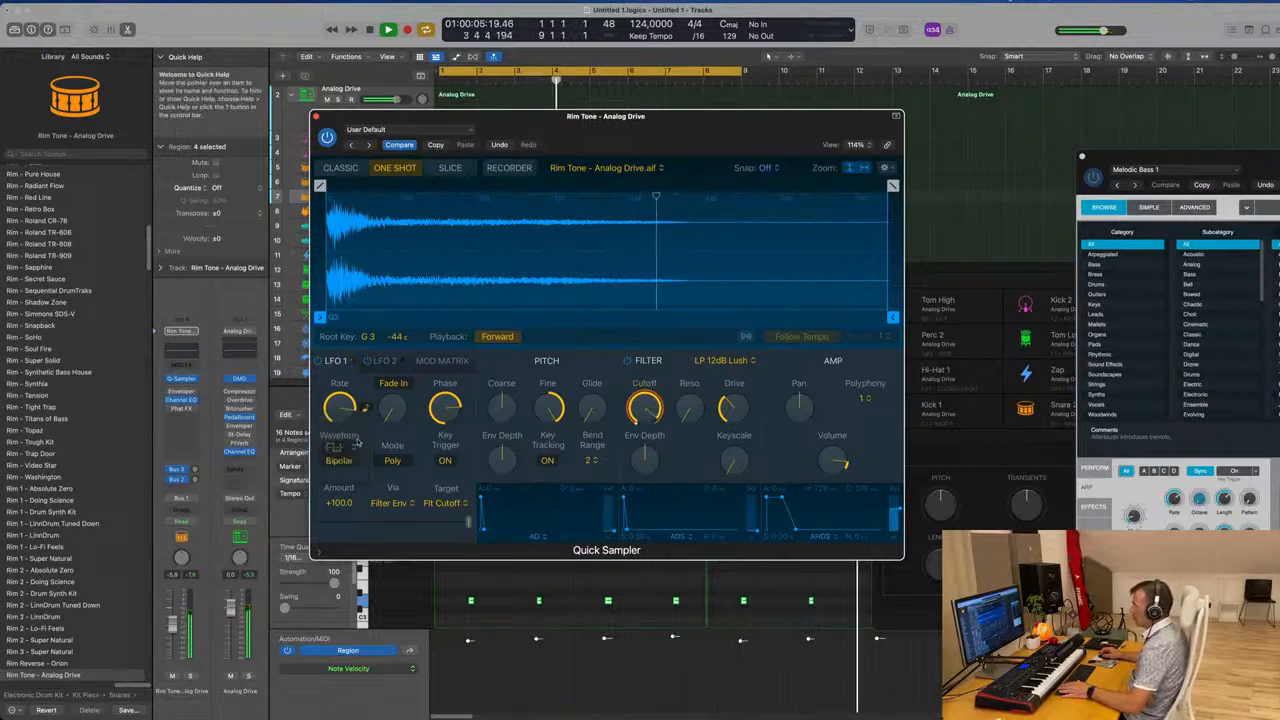
click(340, 461)
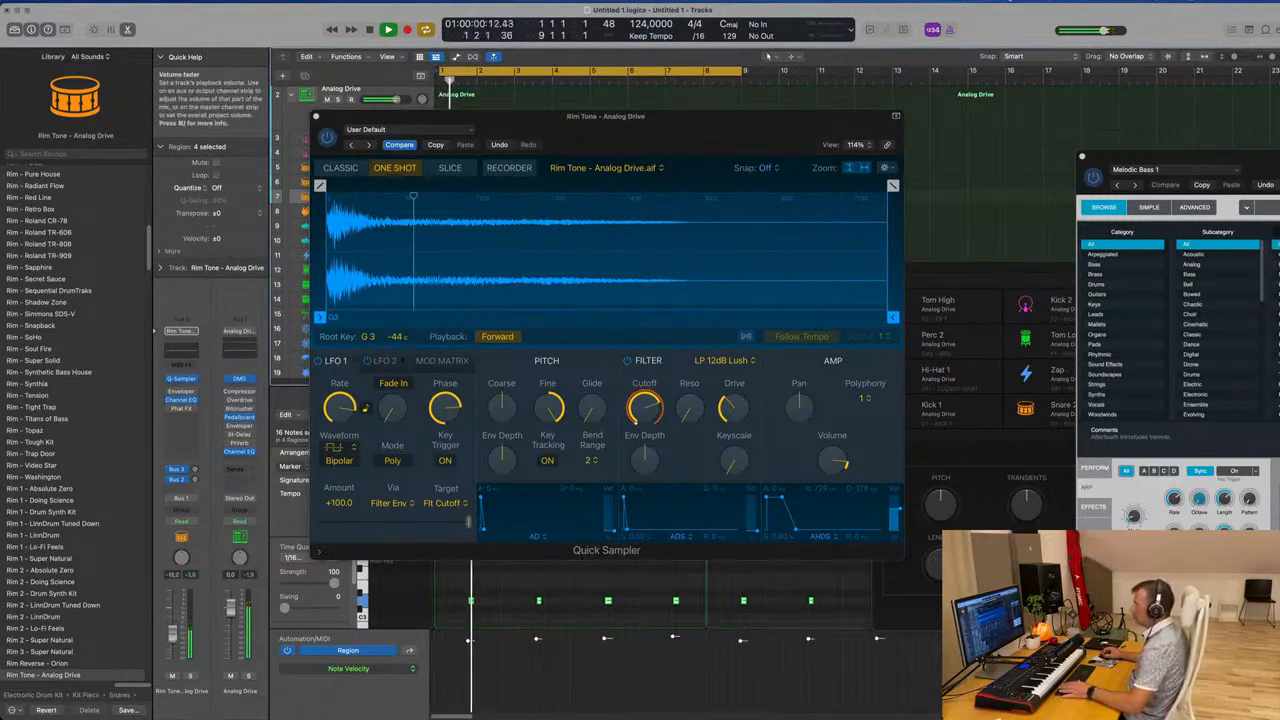
Set LFO 1's amount range to run from -100% up to a smaller negative value
drag(466, 521, 324, 527)
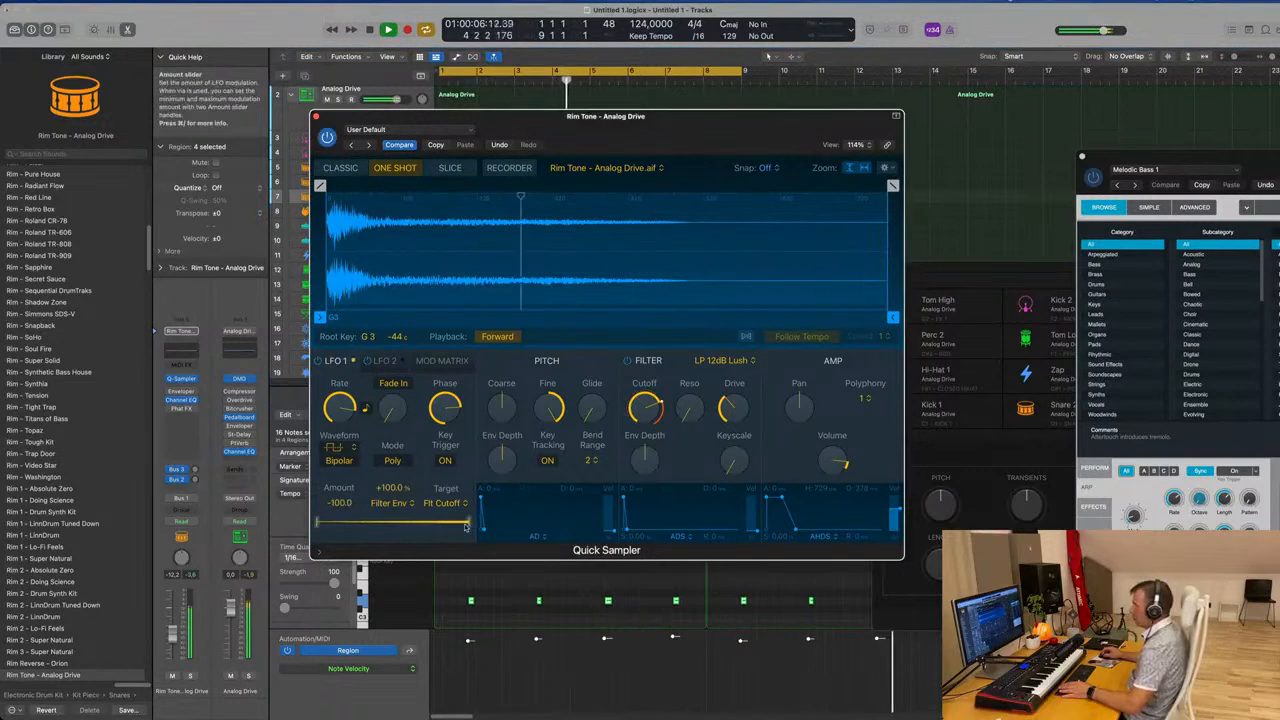
drag(316, 527, 363, 531)
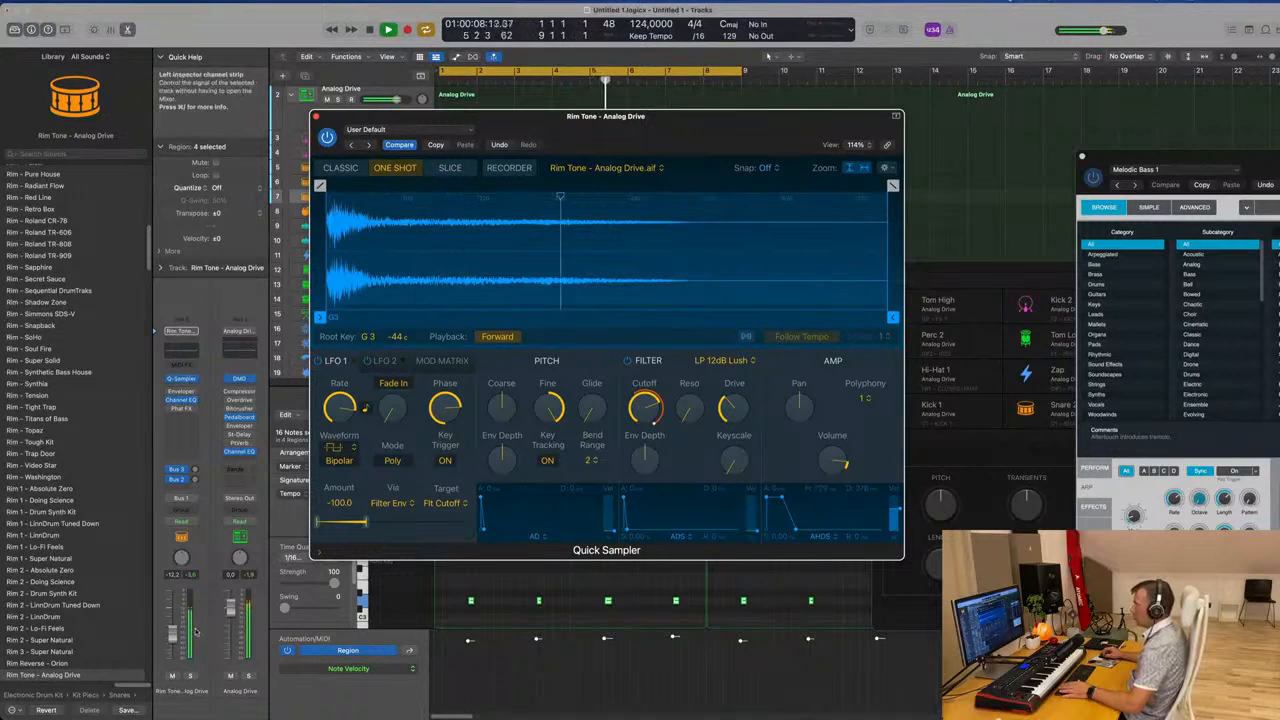
Show the Delay bus fed by the Rim Tone track, lower the track volume to -15.0 dB and close its Quick Sampler
click(196, 481)
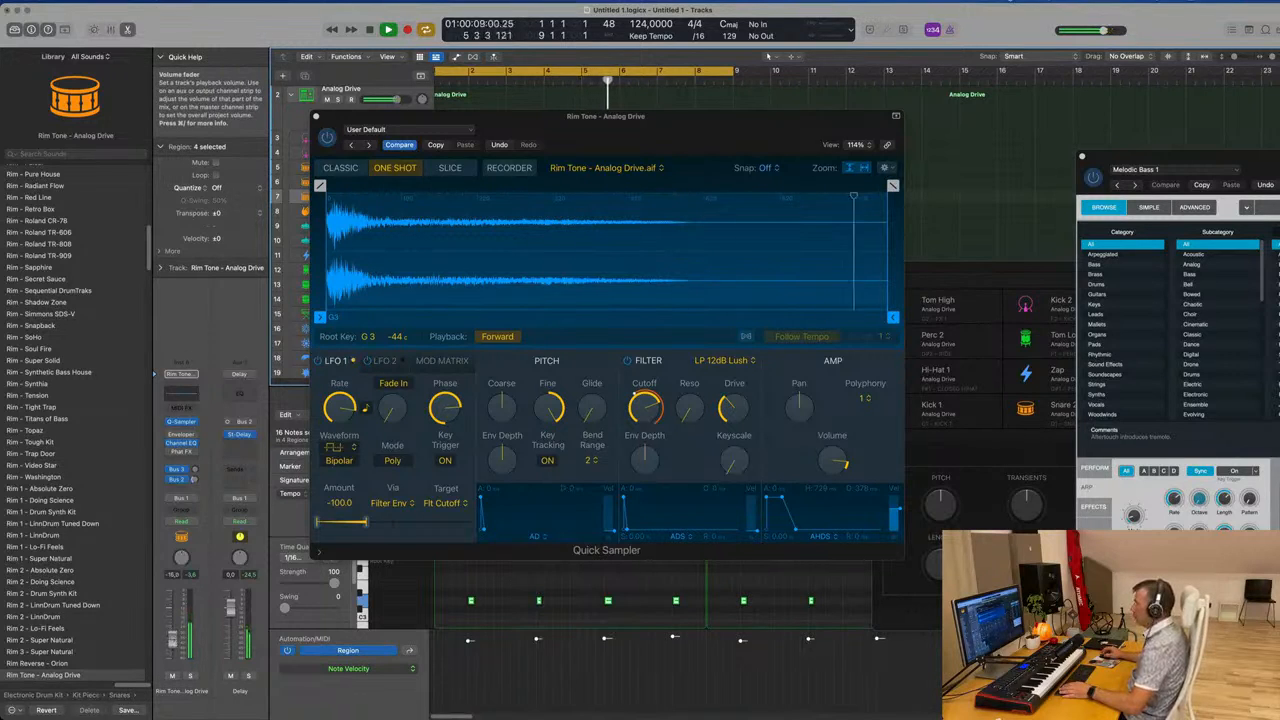
click(316, 116)
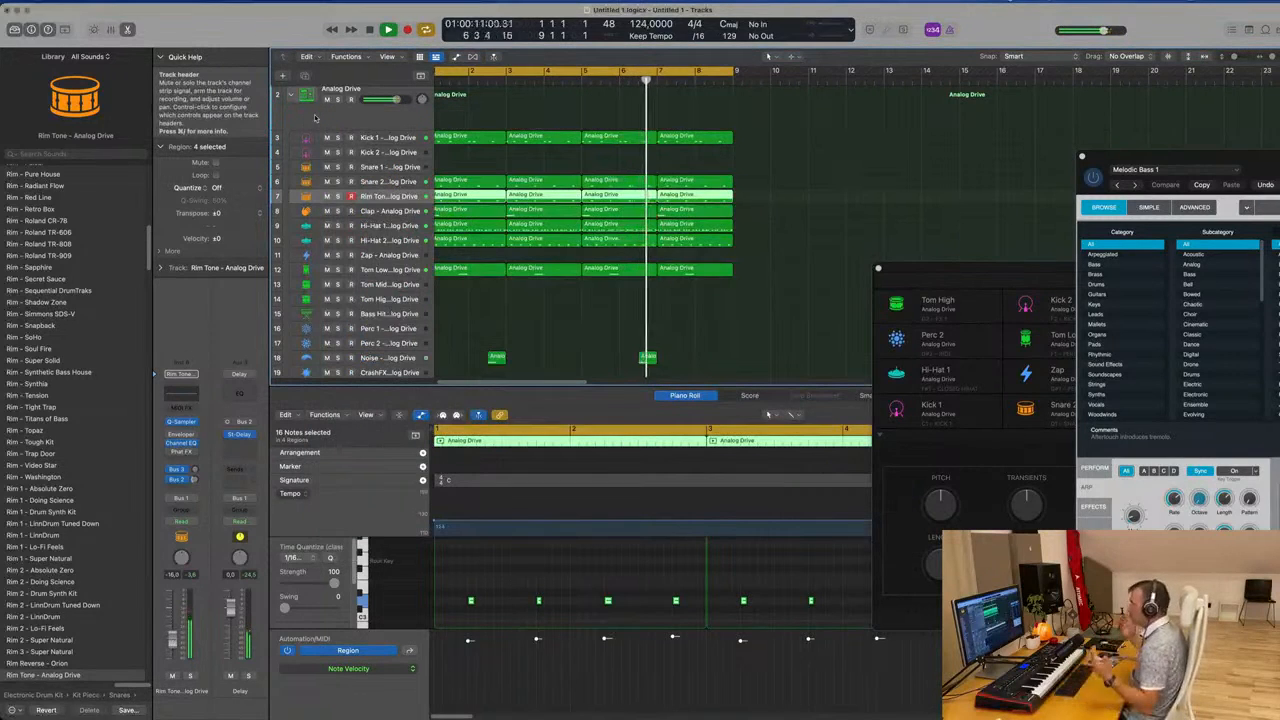
scroll(526, 254, left, 1)
scroll(538, 260, down, 1)
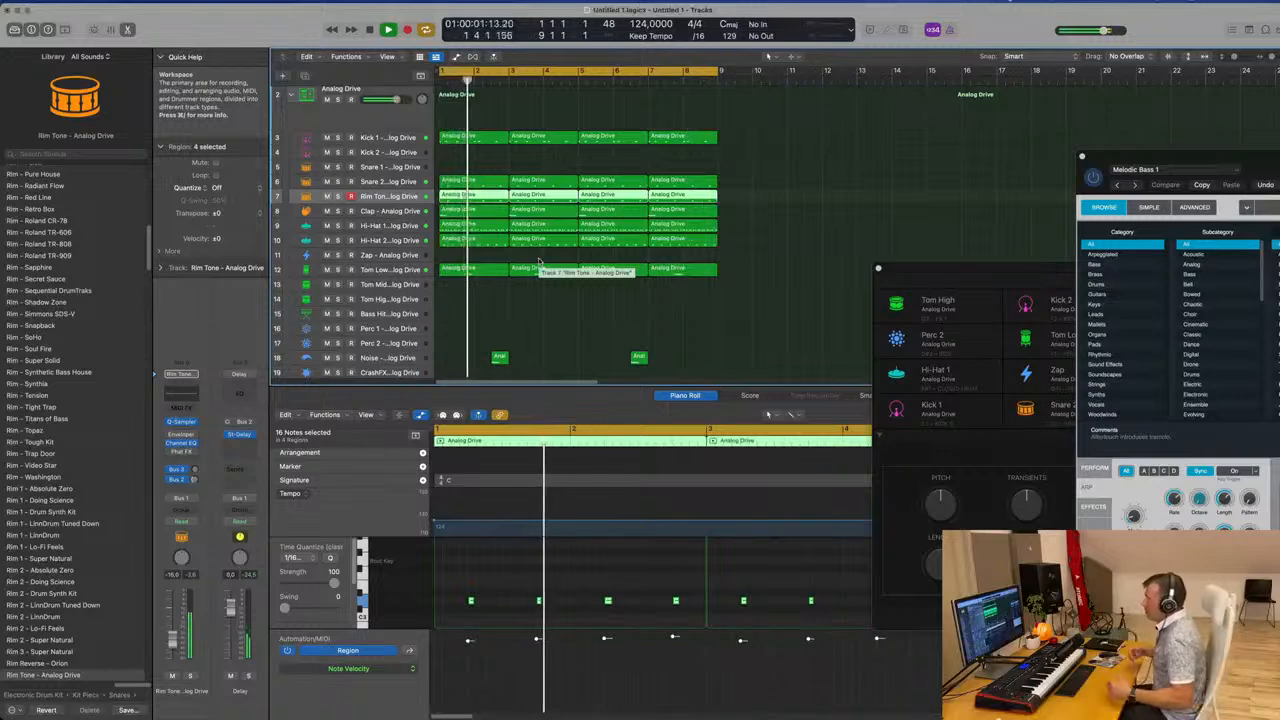
Audition the Kick Sub - Pulsar and Kick Sub - Sapphire patches on the Kick 2 track and load Sub Kick - 808 Flex
click(488, 141)
click(389, 153)
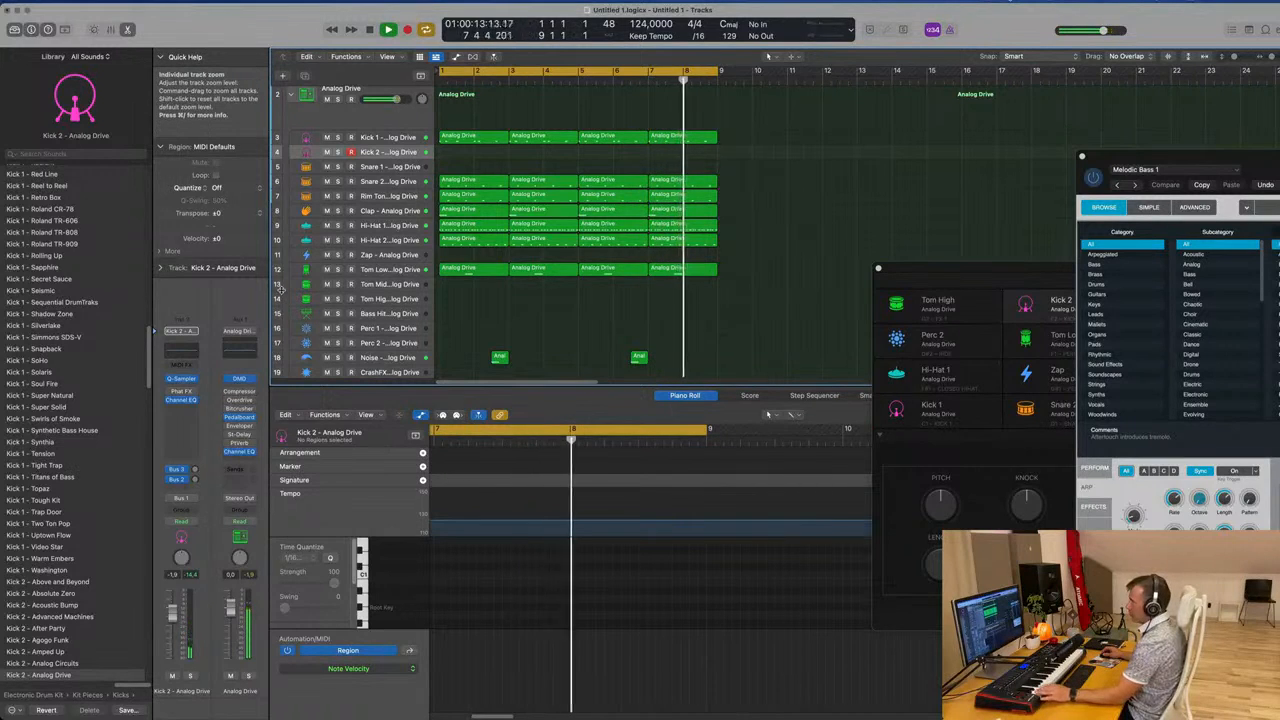
scroll(90, 441, down, 15)
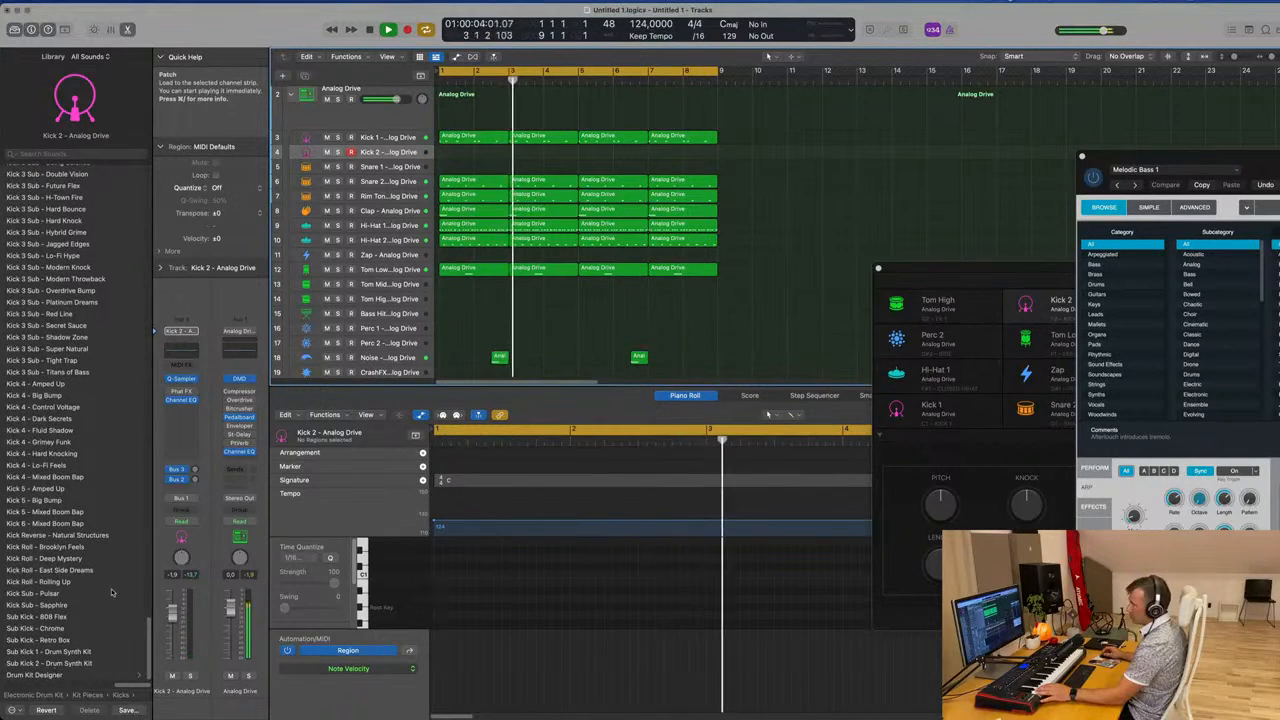
click(42, 594)
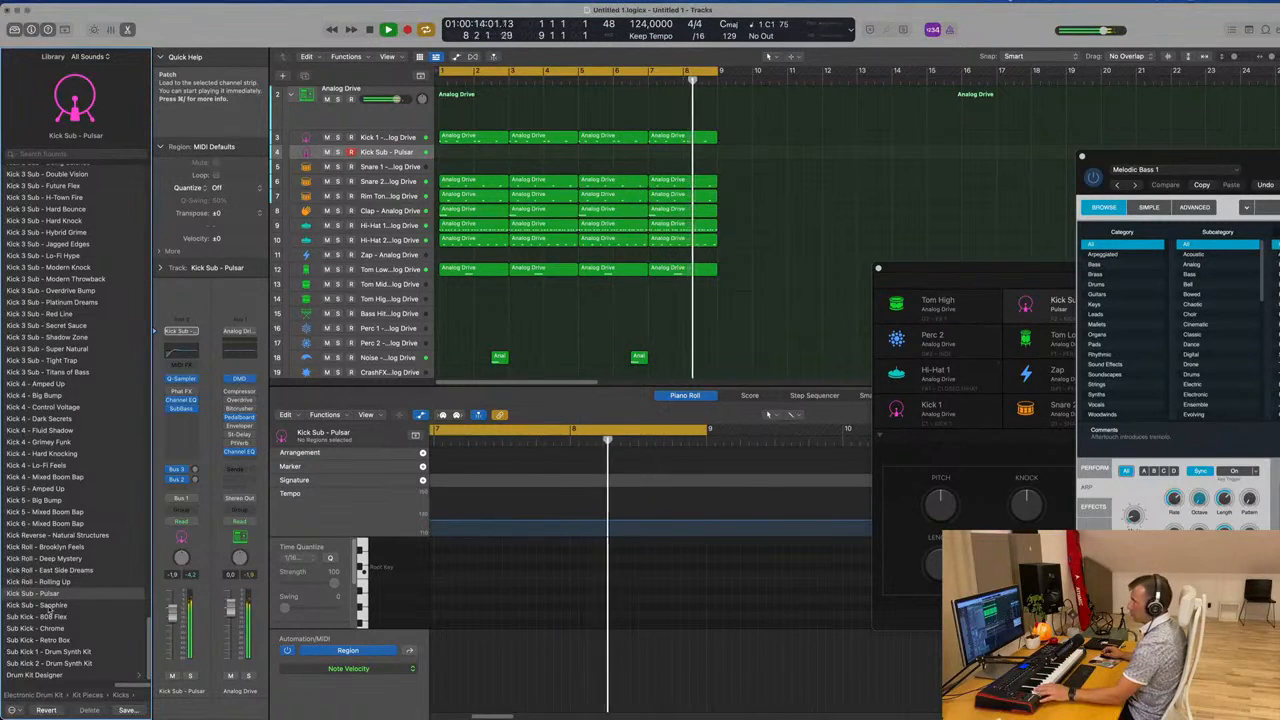
click(46, 606)
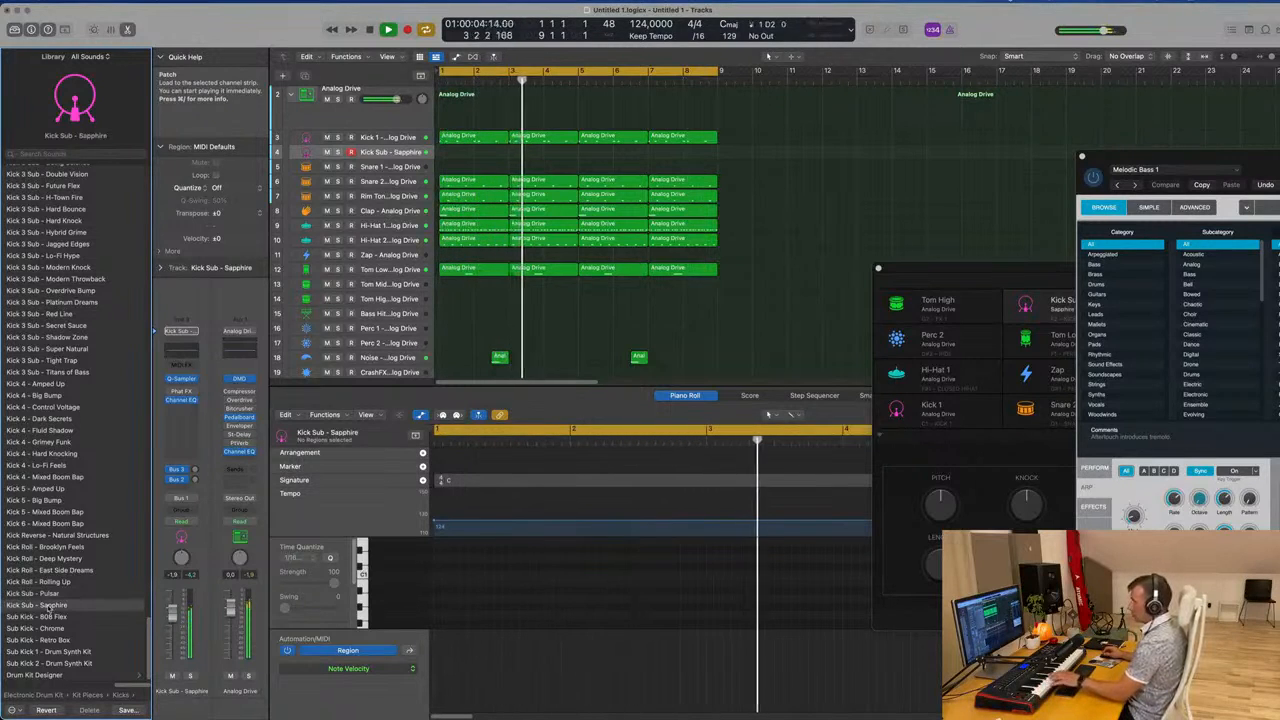
click(42, 617)
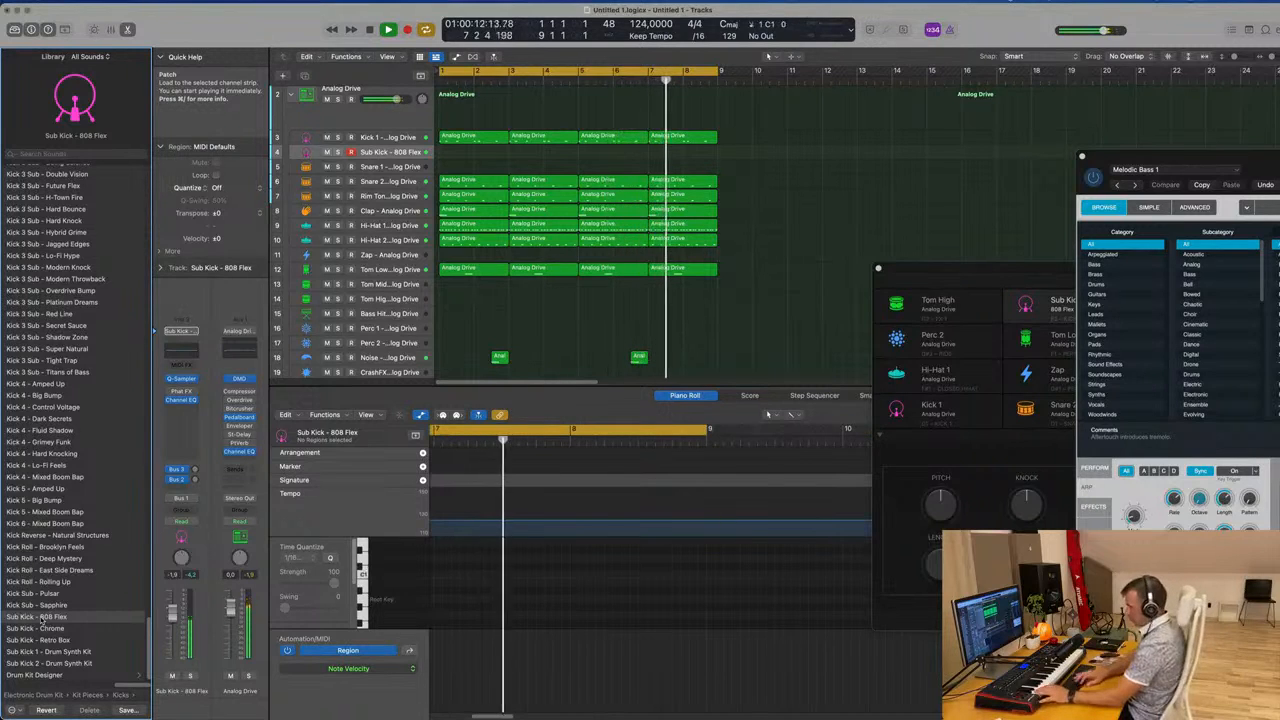
Record a sub-kick part from bar 1 to nearly bar 7 on the Sub Kick - 808 Flex track
key(r)
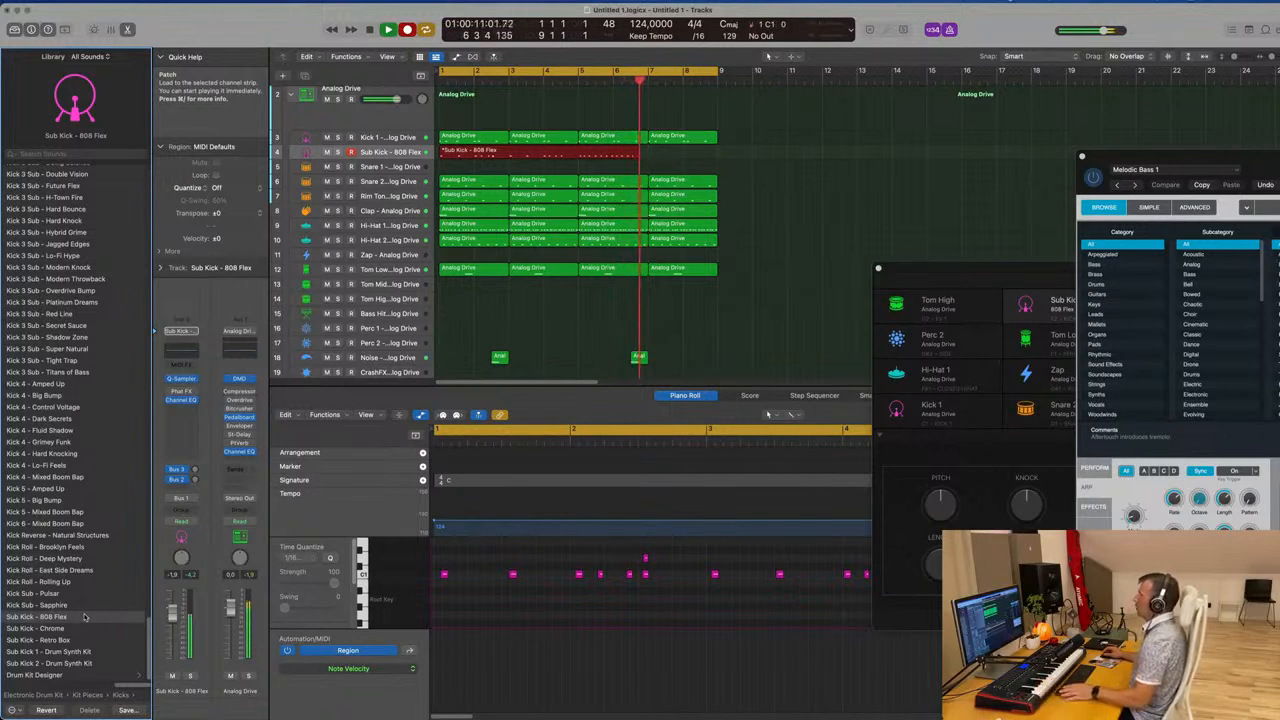
key(space)
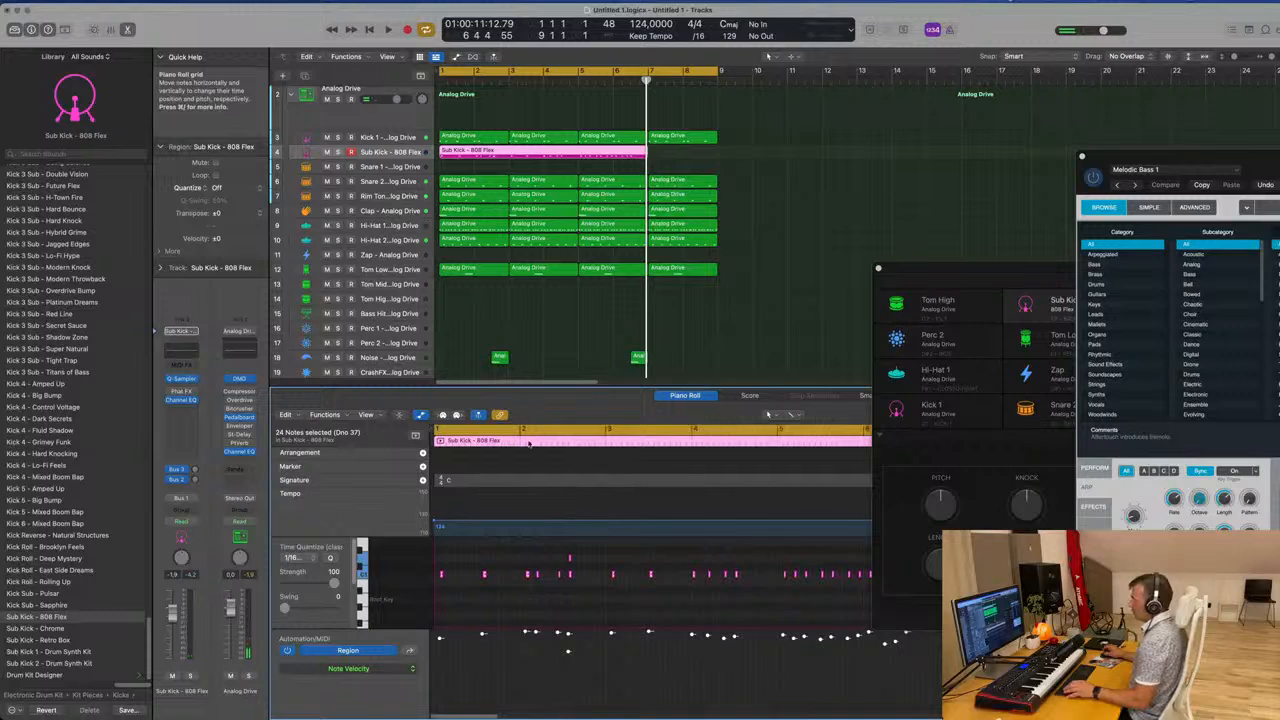
Delete the stray higher-pitched note from the recorded sub-kick part and shift all remaining notes slightly earlier onto the grid
key(super+Left)
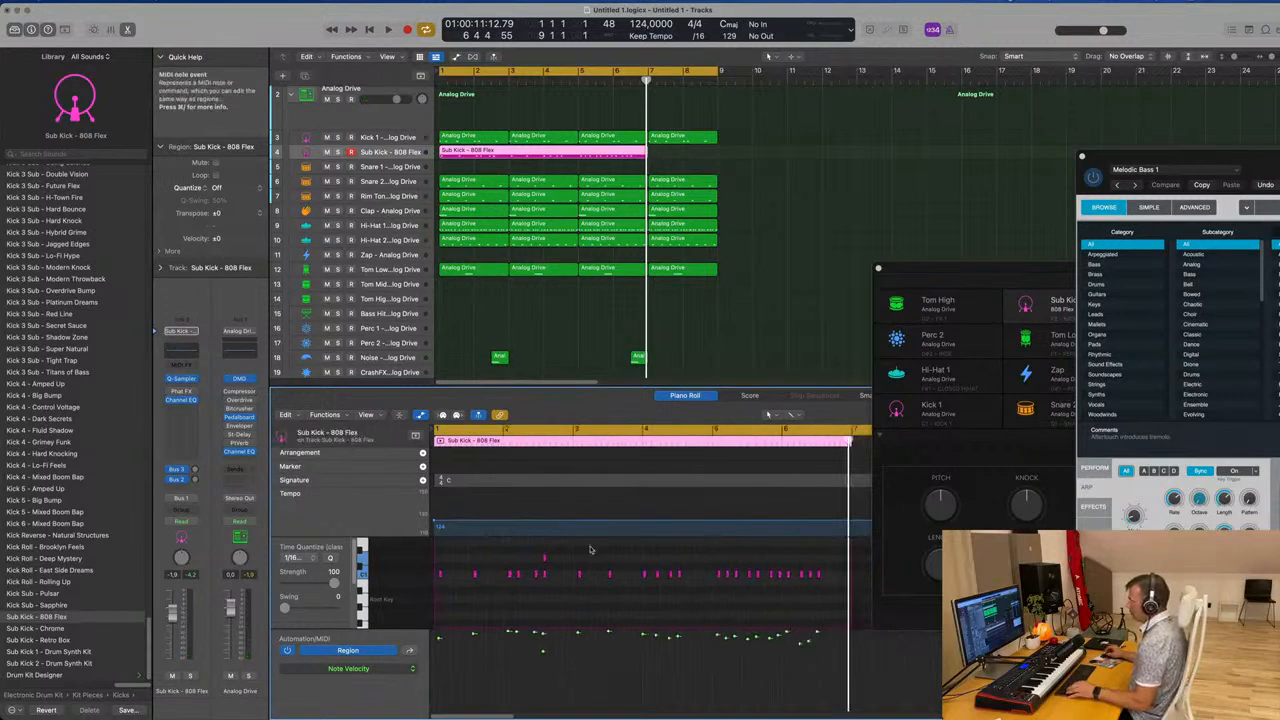
key(space)
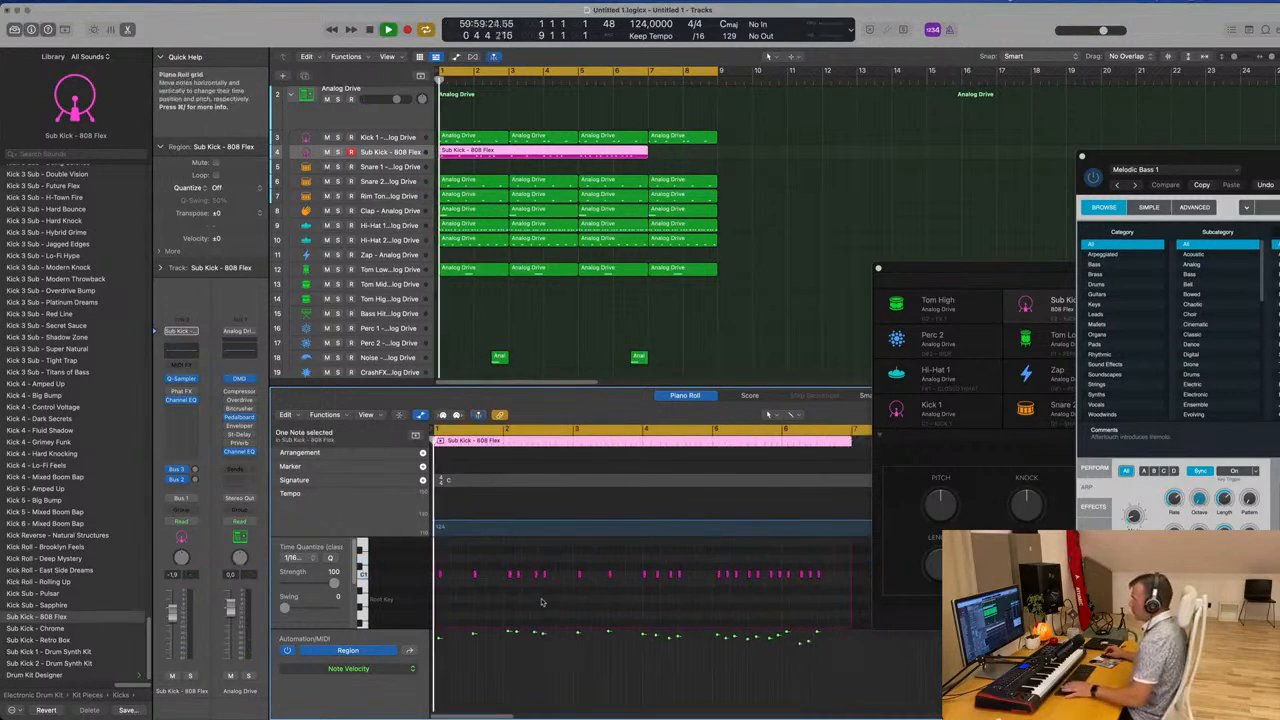
key(super+Right)
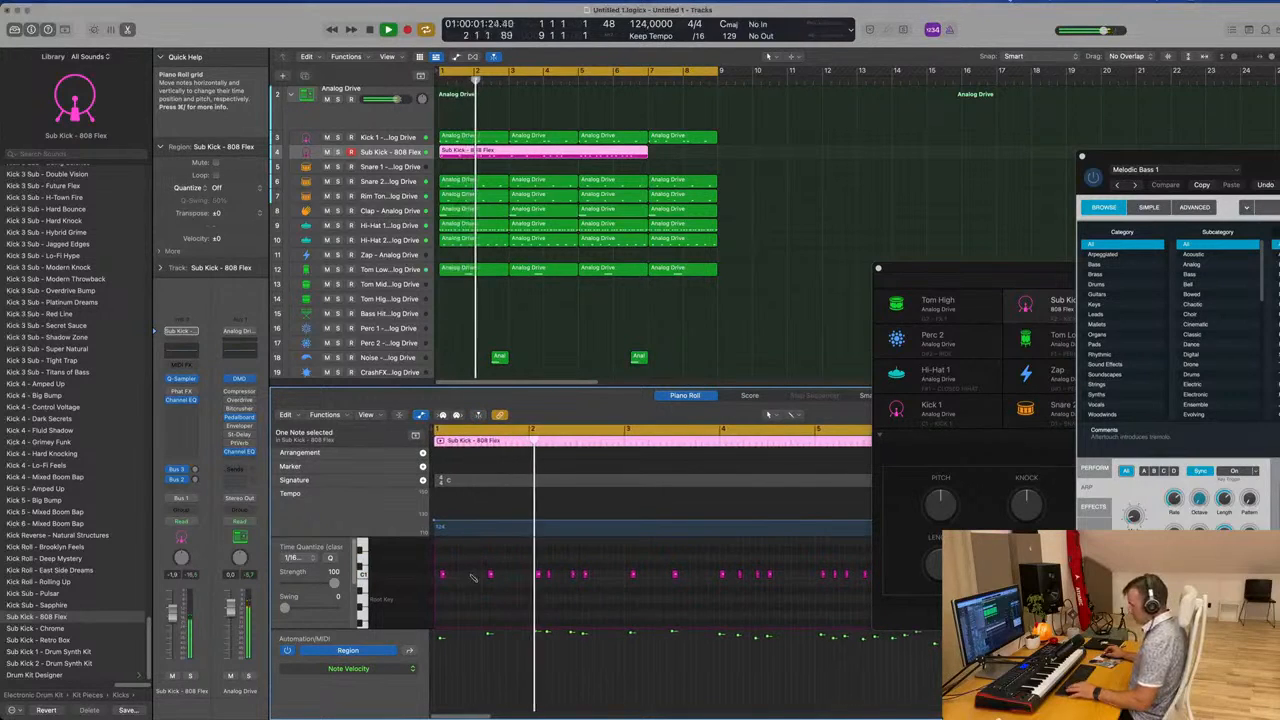
click(470, 579)
key(space)
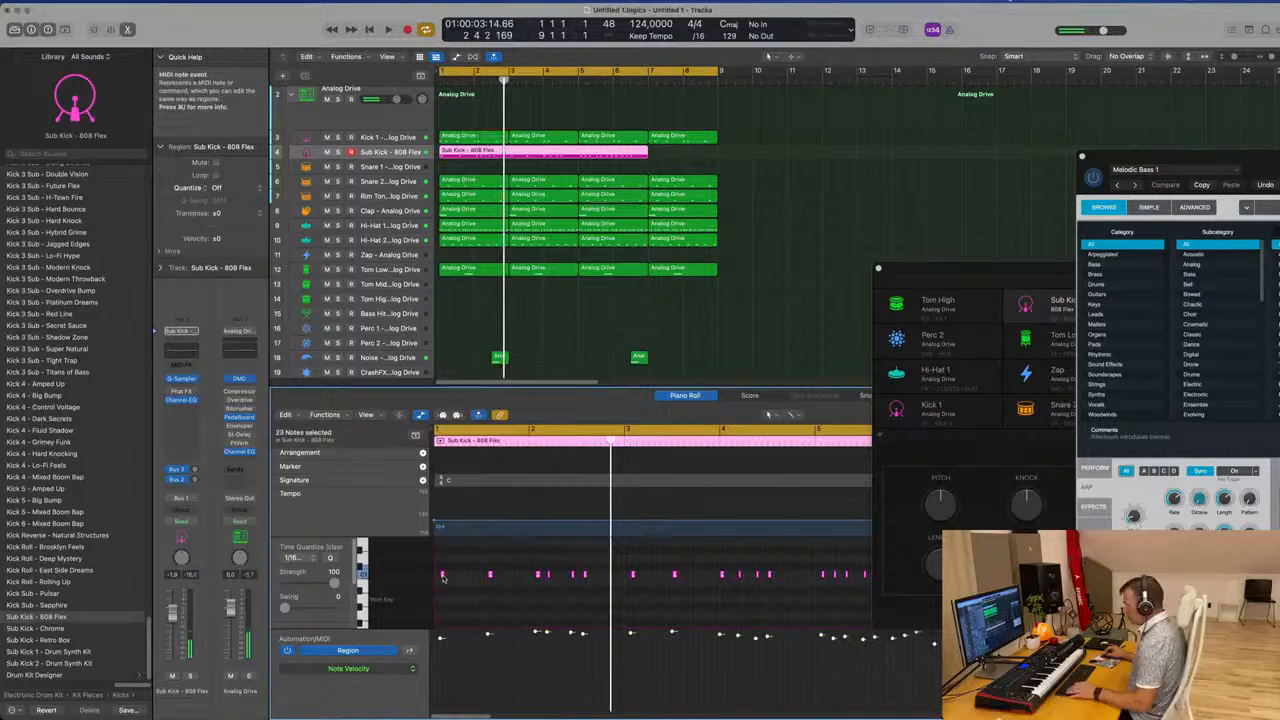
key(space)
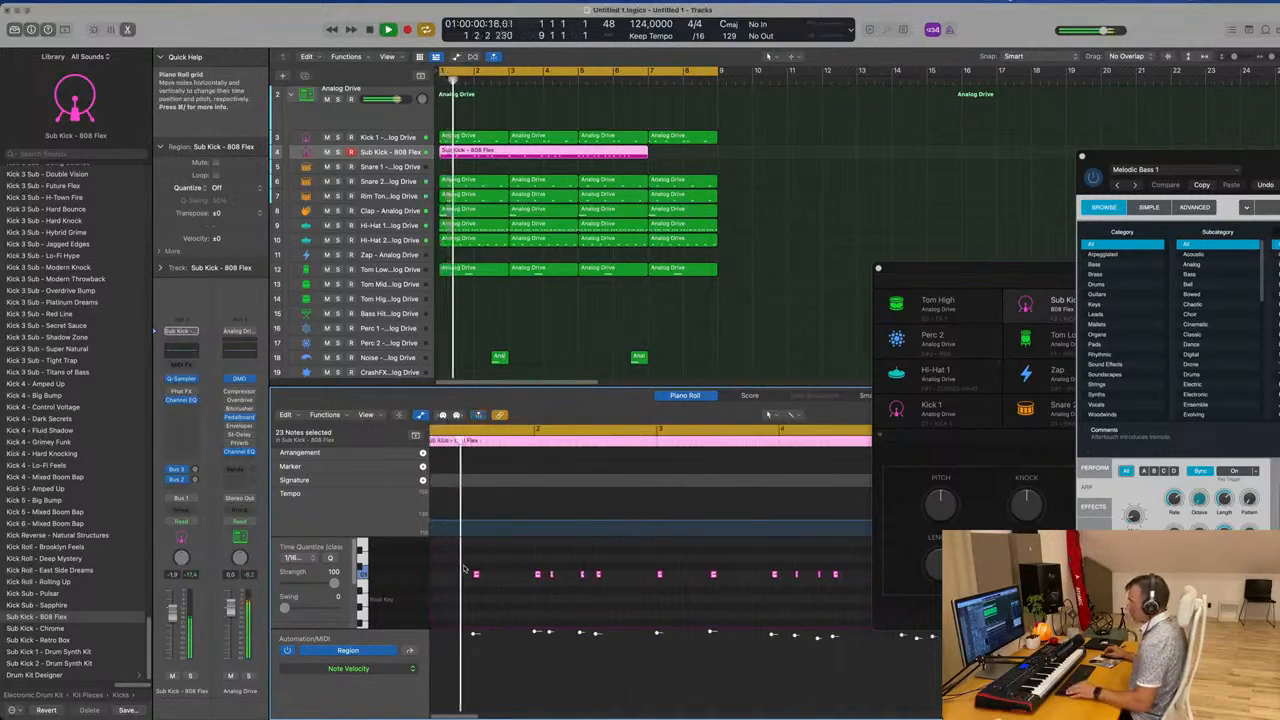
Play through the Sub Kick region and examine the timing of its notes up to bar 7
key(super+Right)
key(super+Right)
key(super+Right)
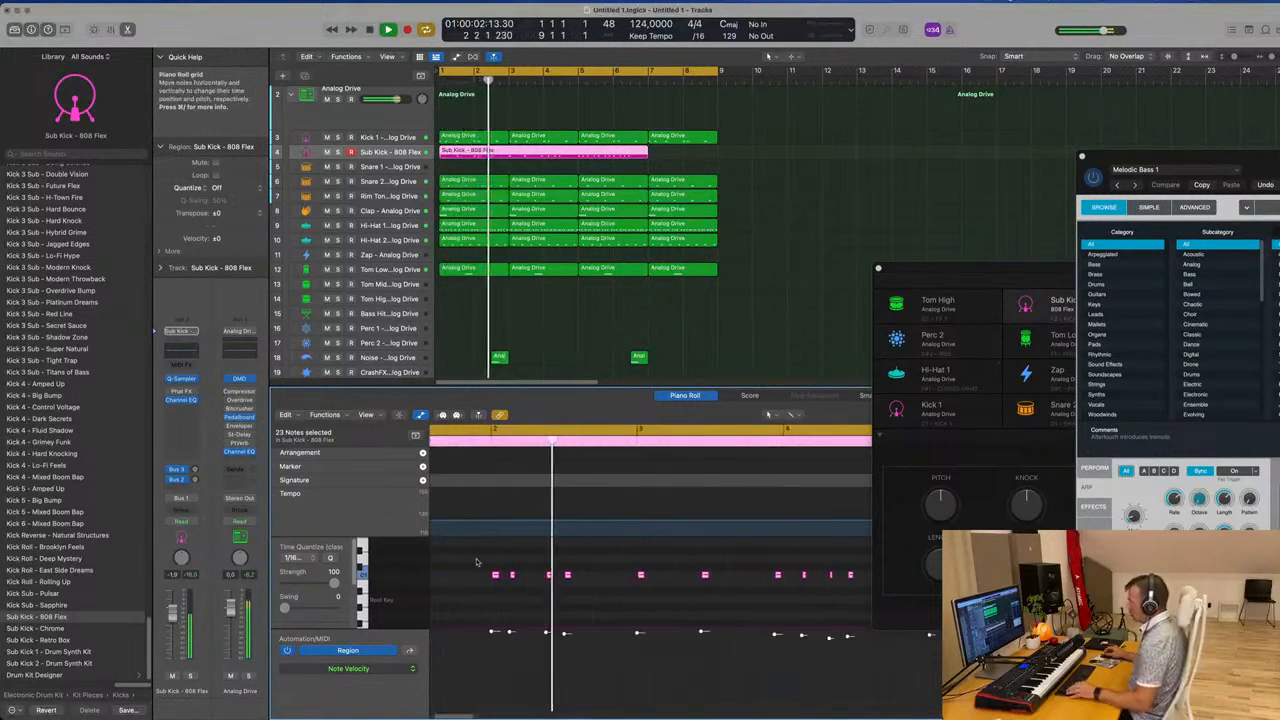
key(super+Left)
key(super+Left)
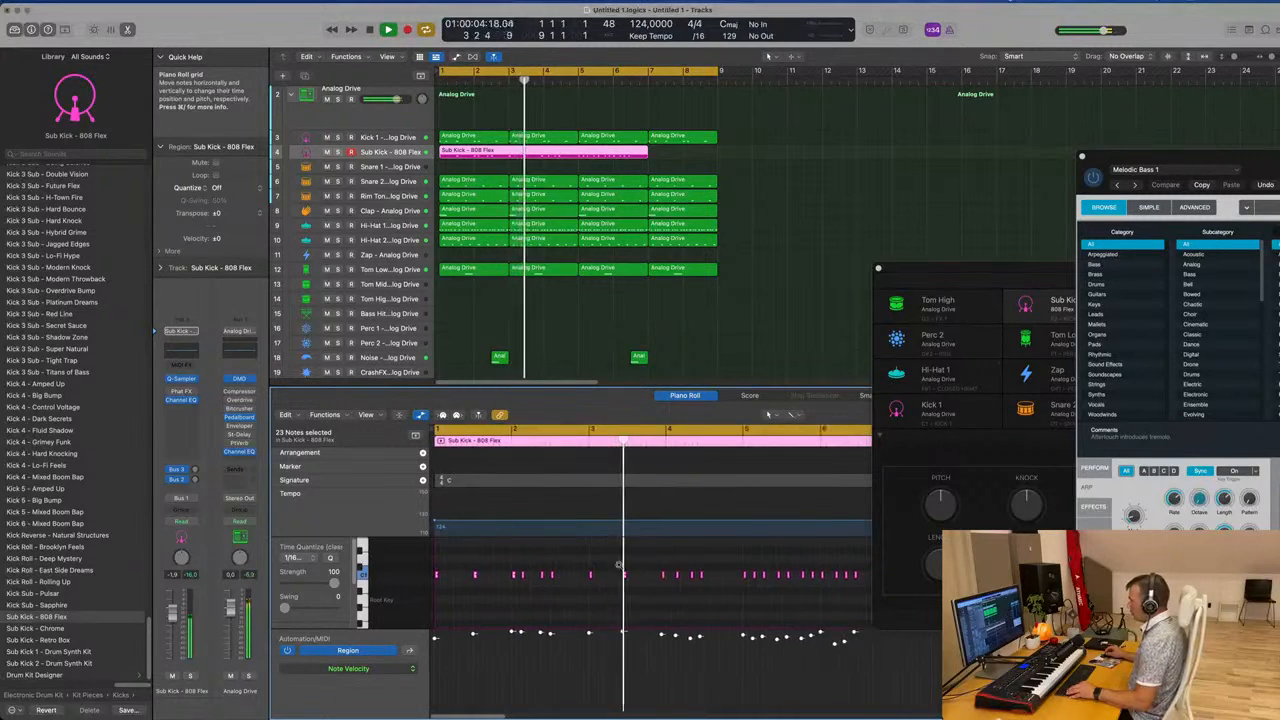
scroll(610, 562, down, 3)
scroll(603, 559, up, 5)
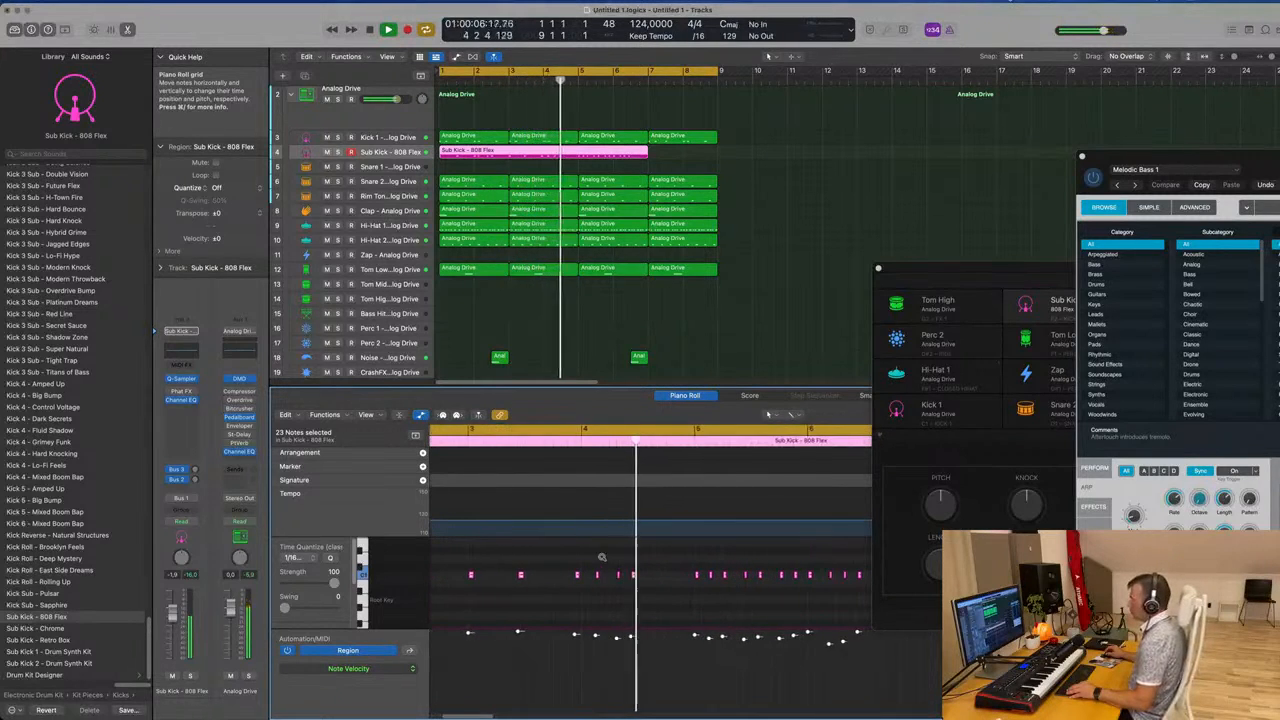
scroll(635, 562, down, 5)
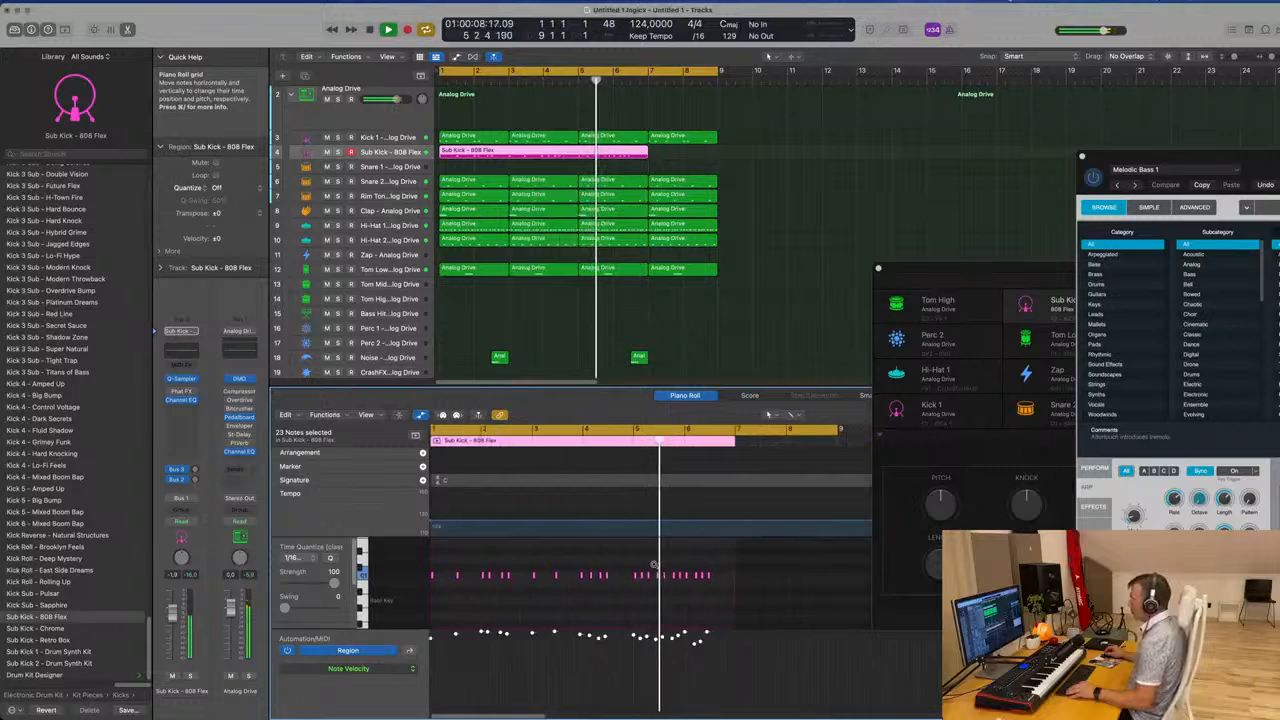
scroll(652, 545, up, 5)
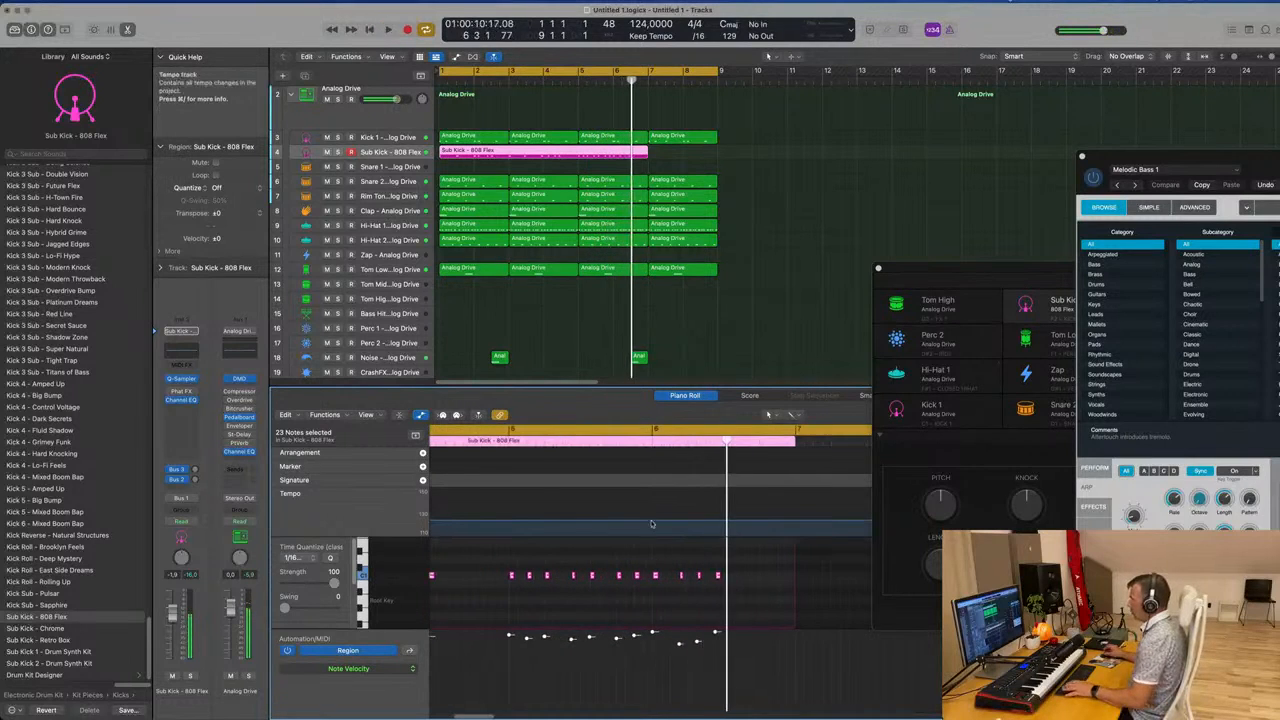
Trim the Sub Kick region so it ends at bar 5 and replay it from the start
key(Return)
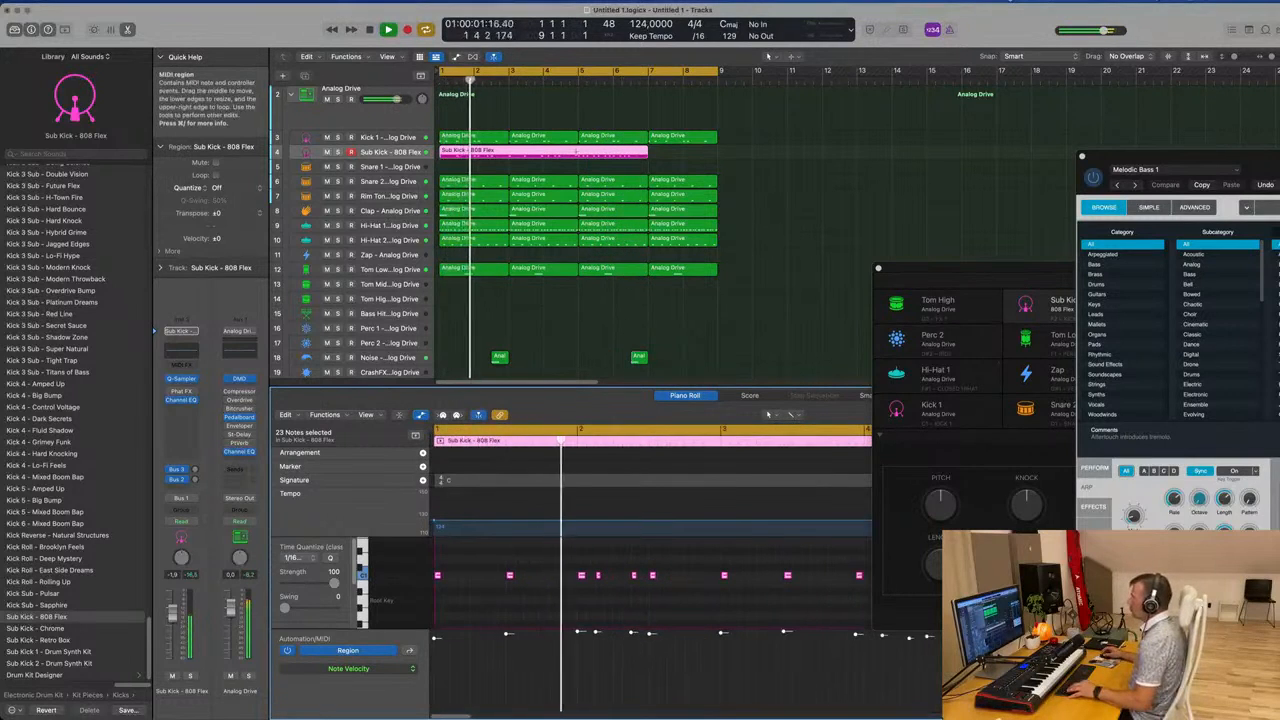
drag(646, 152, 577, 153)
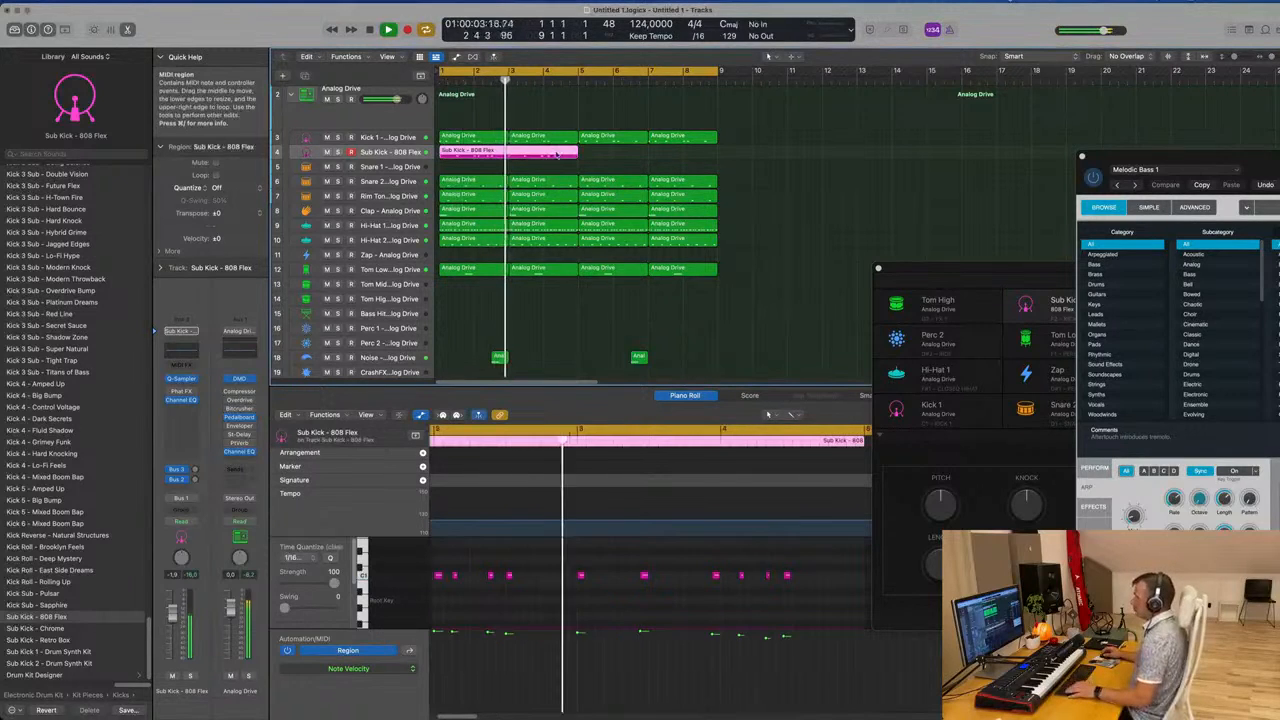
scroll(548, 158, down, 1)
scroll(640, 526, down, 1)
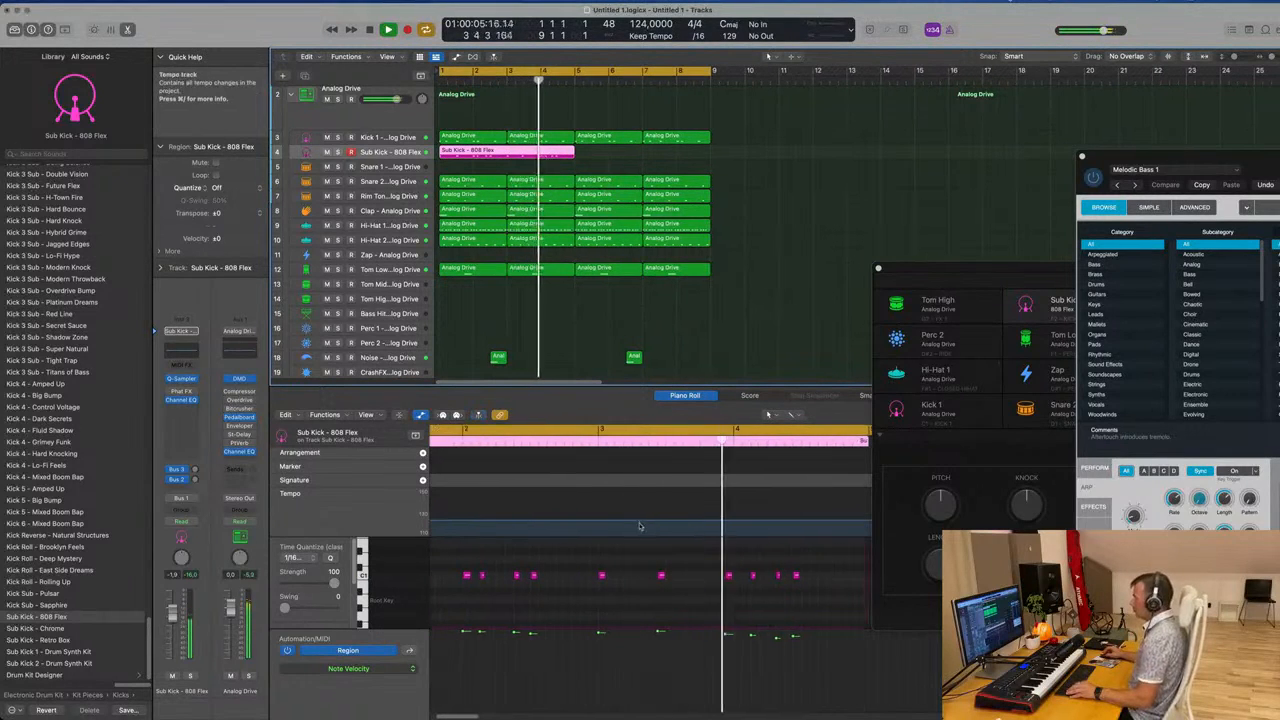
key(Return)
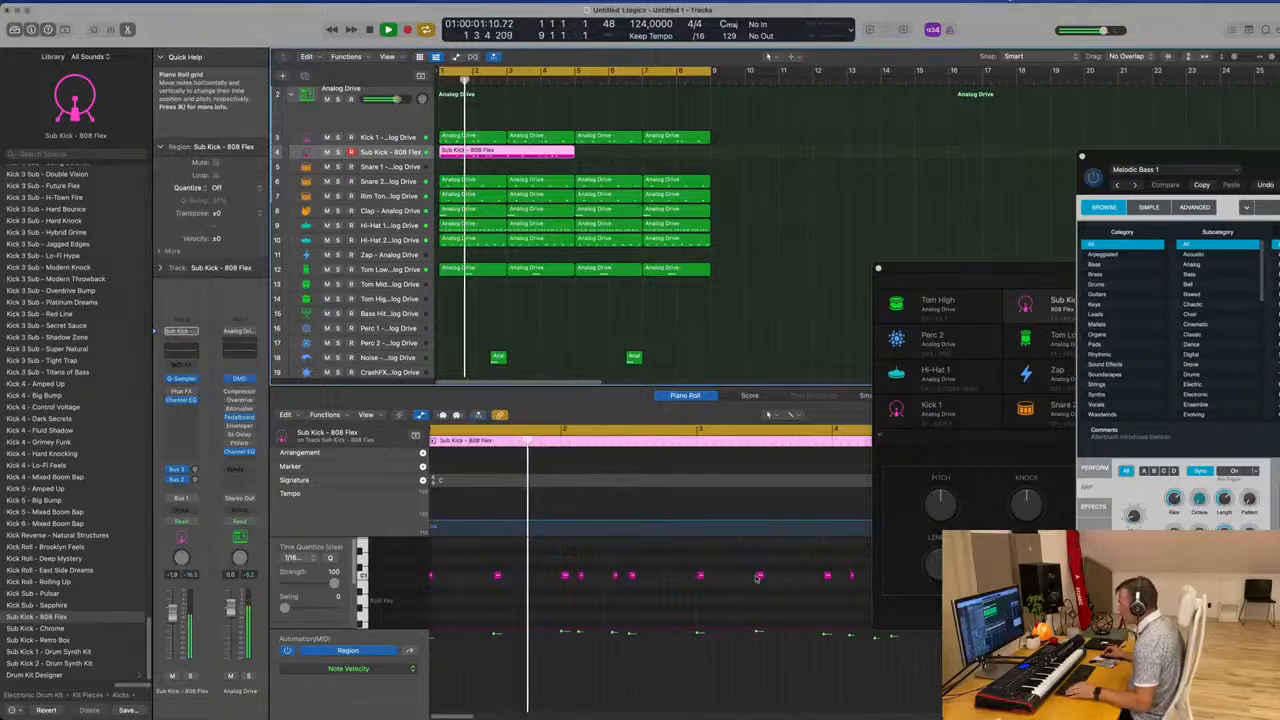
Move the mid-bar sub-kick note in bar 3 slightly later onto beat 3 and replay from the start
click(759, 577)
drag(760, 578, 769, 580)
scroll(682, 581, down, 1)
key(Return)
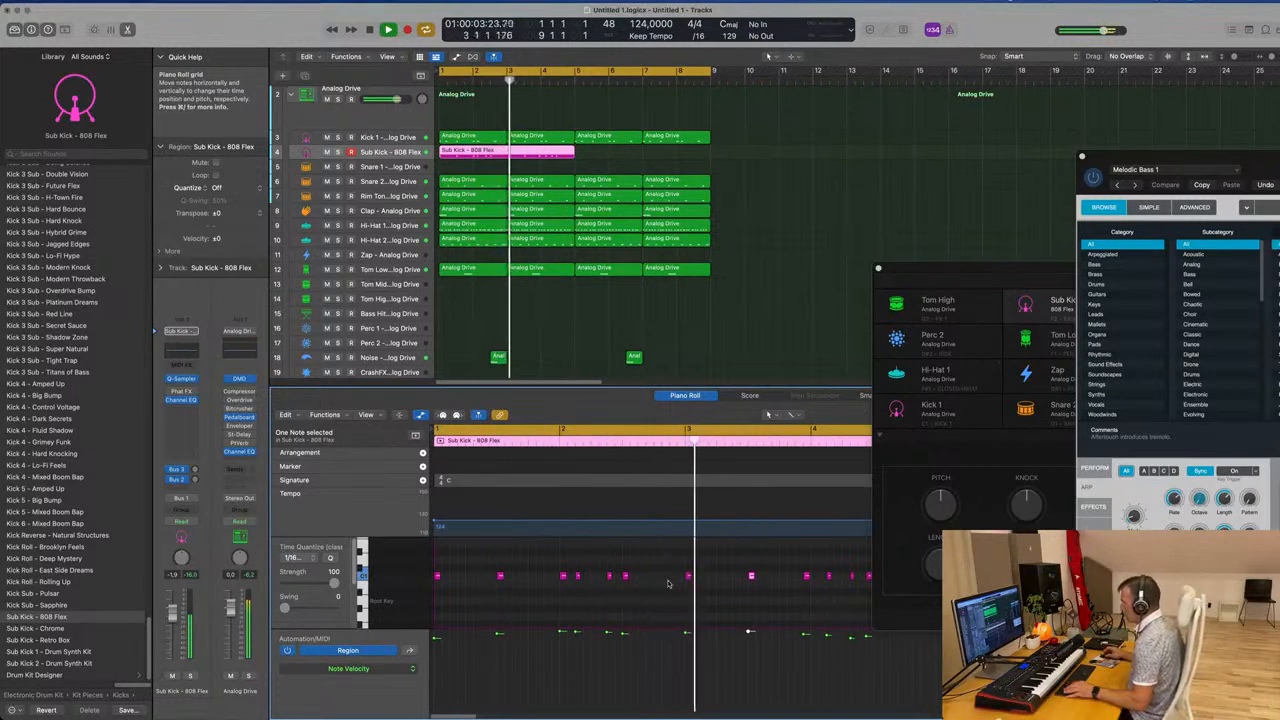
Shift the last four sub-kick notes slightly later so the first falls on the start of bar 4
scroll(778, 608, up, 1)
scroll(778, 608, right, 5)
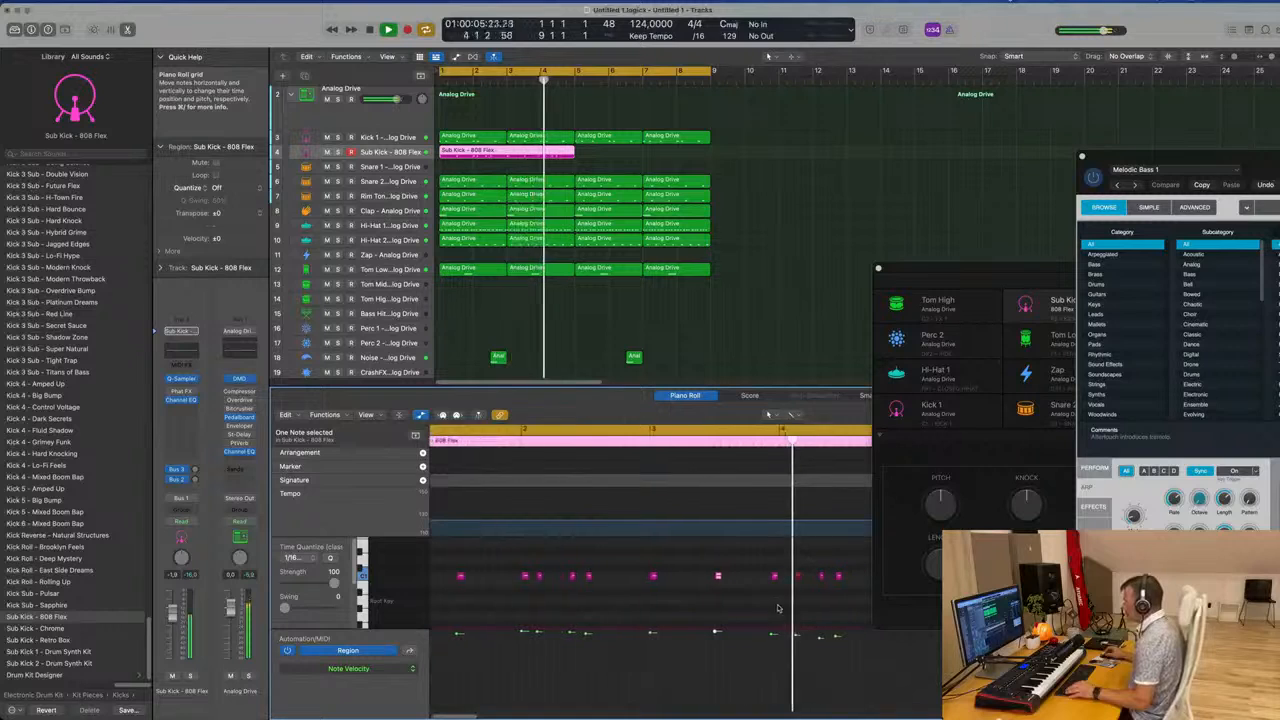
drag(586, 562, 678, 596)
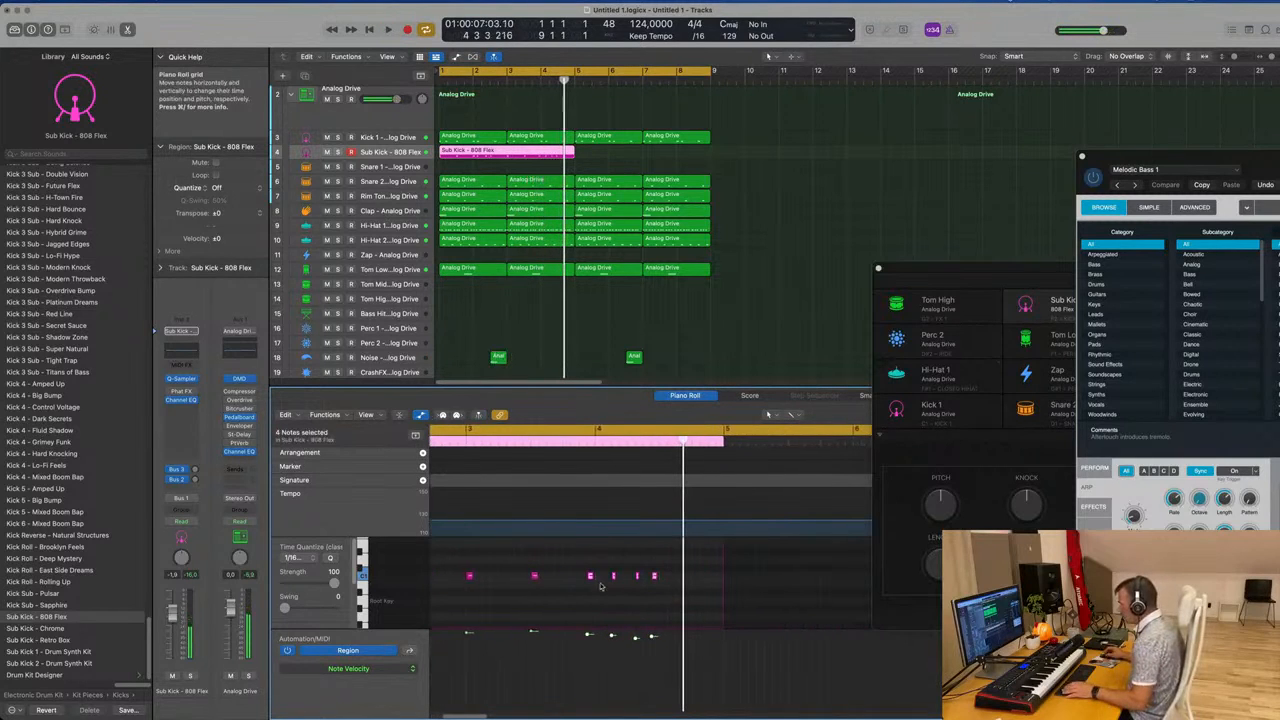
drag(590, 578, 599, 580)
key(space)
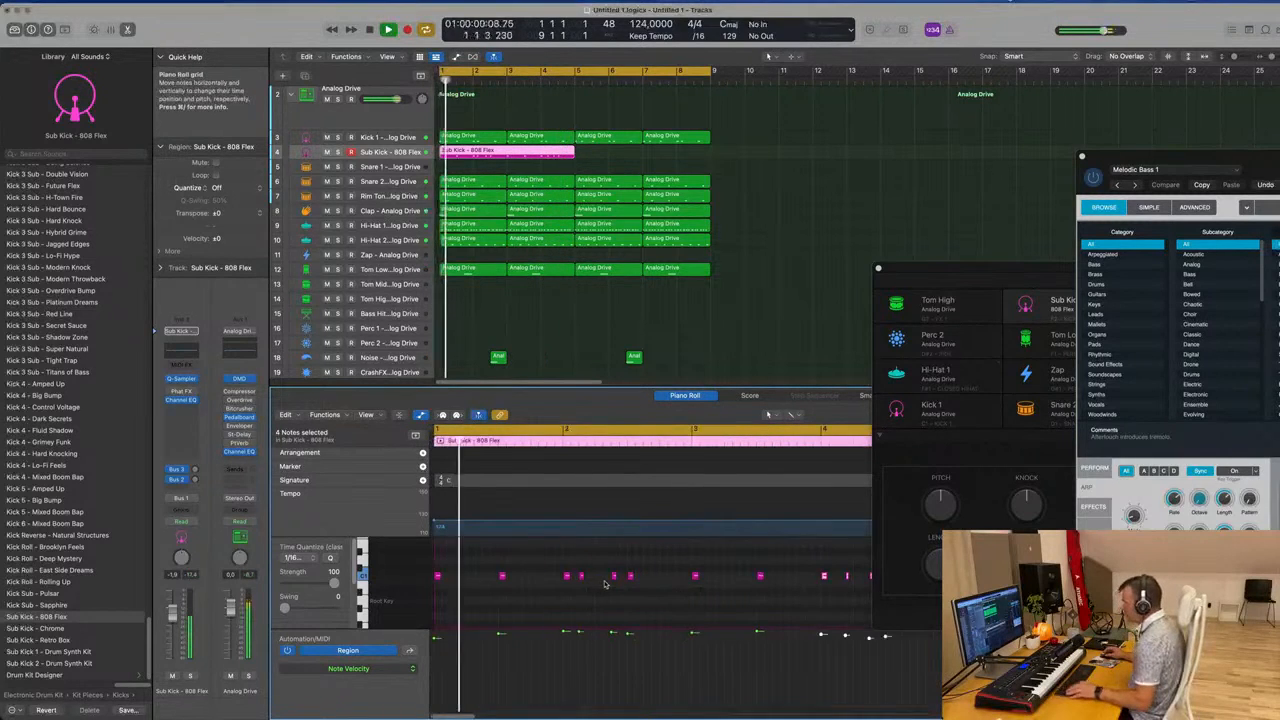
Listen through the corrected four-bar Sub Kick region and repeat it once to fill bars 5 to 8
scroll(605, 589, down, 1)
scroll(620, 592, up, 1)
scroll(640, 594, right, 1)
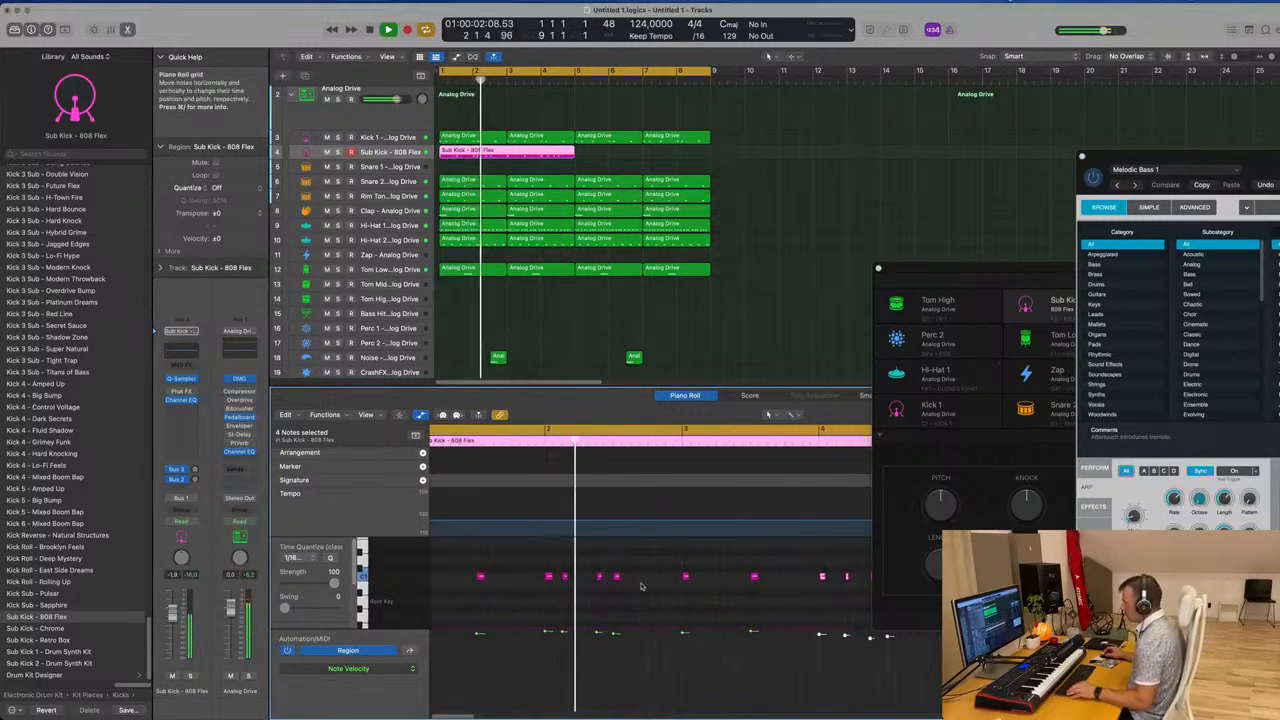
scroll(676, 604, left, 1)
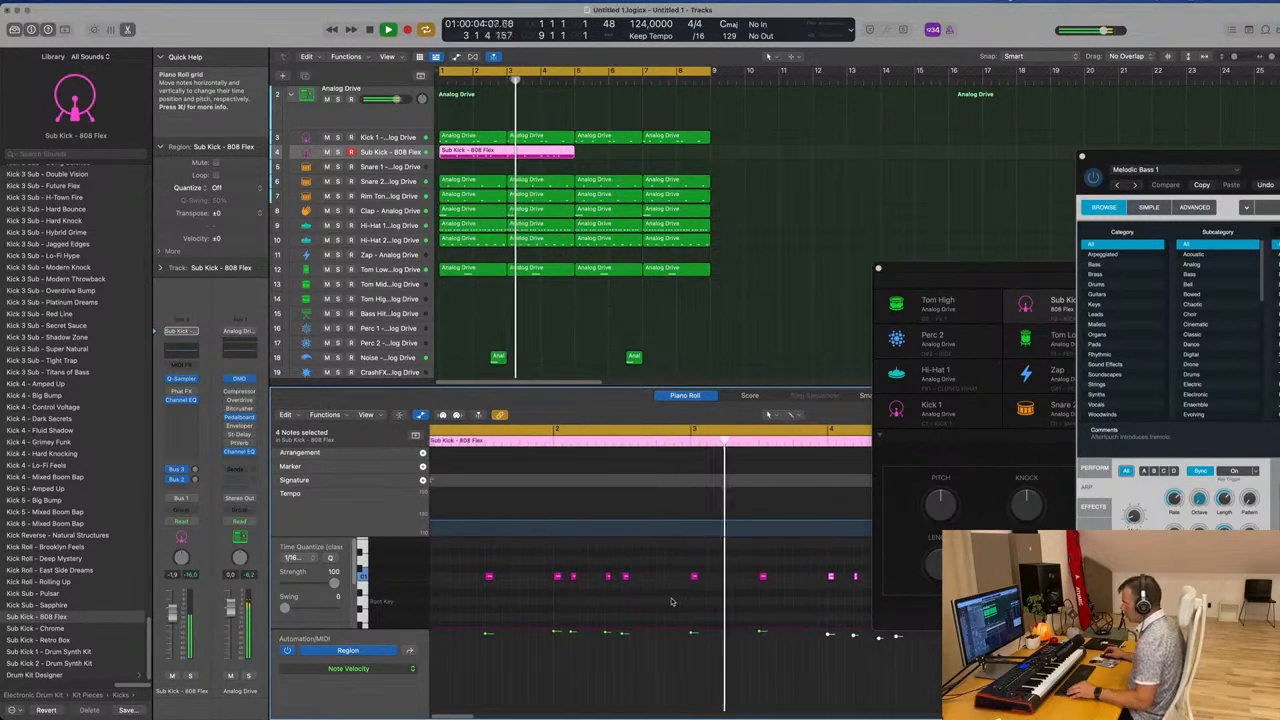
scroll(729, 606, right, 1)
scroll(731, 605, right, 2)
scroll(748, 608, down, 1)
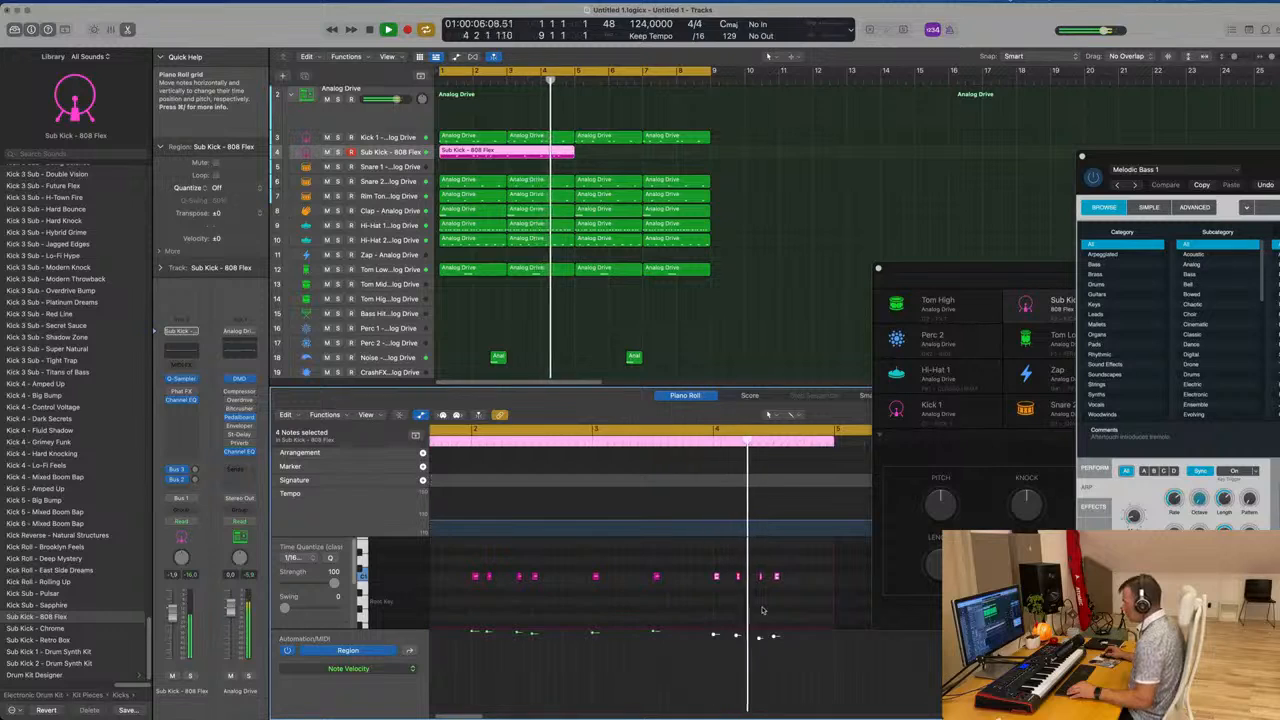
scroll(785, 614, down, 5)
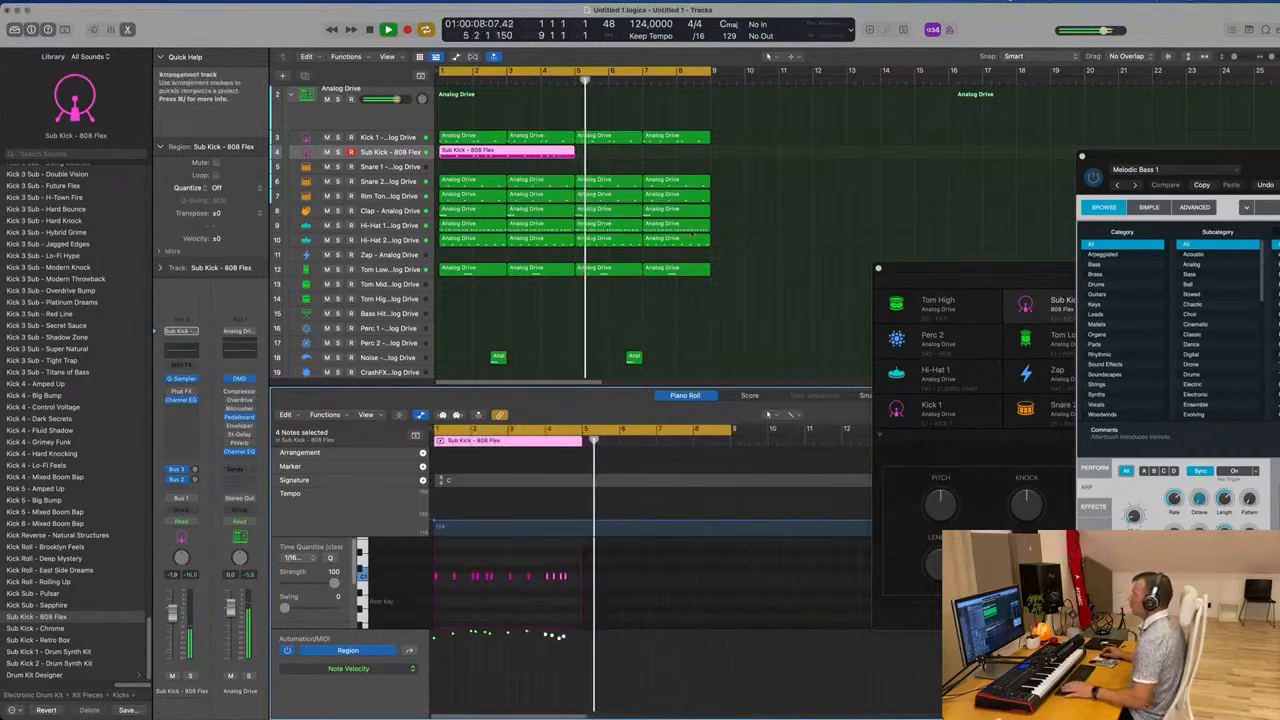
key(super+r)
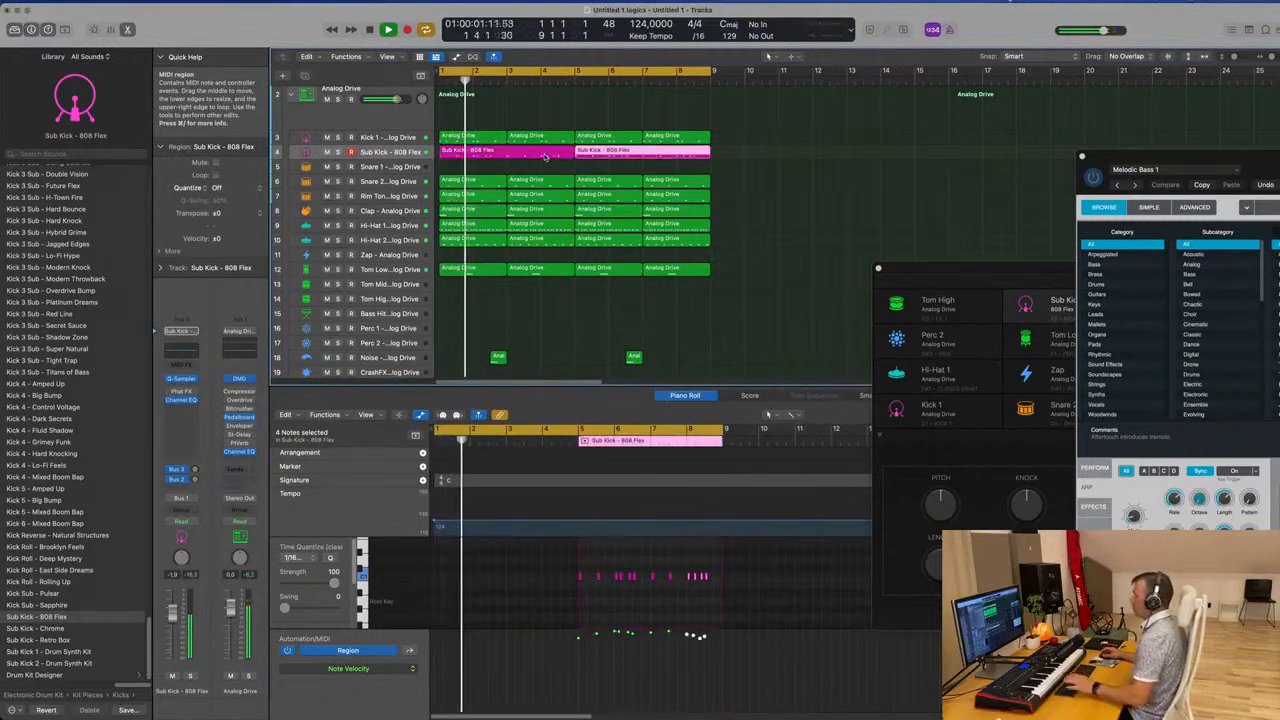
Open the Sub Kick track's Quick Sampler and try a fine pitch adjustment, leaving it at 0 cents
click(398, 151)
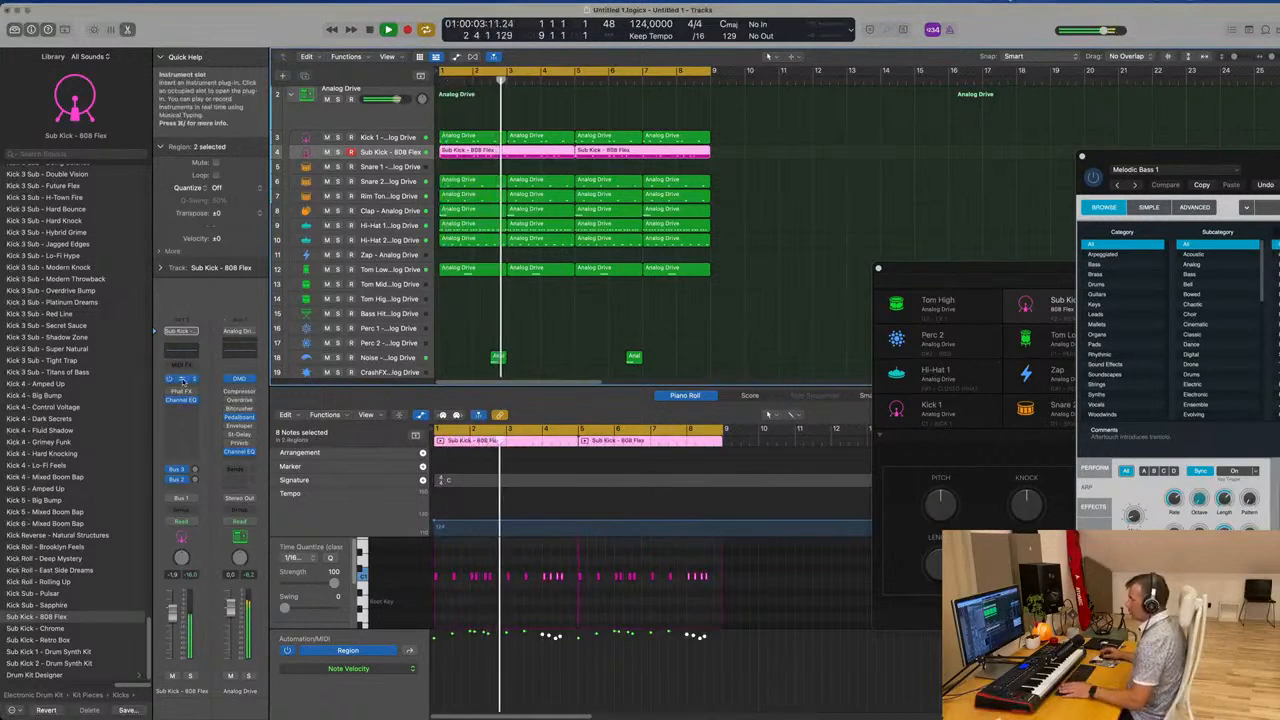
click(181, 379)
key(space)
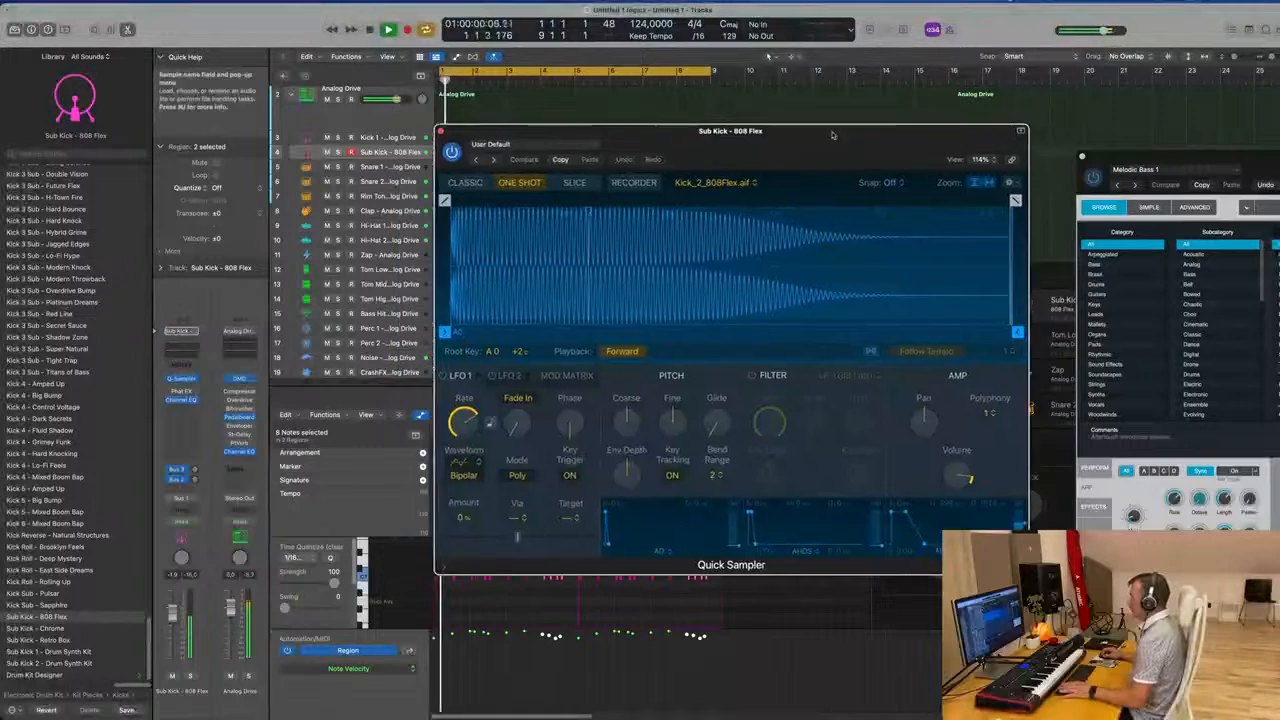
key(space)
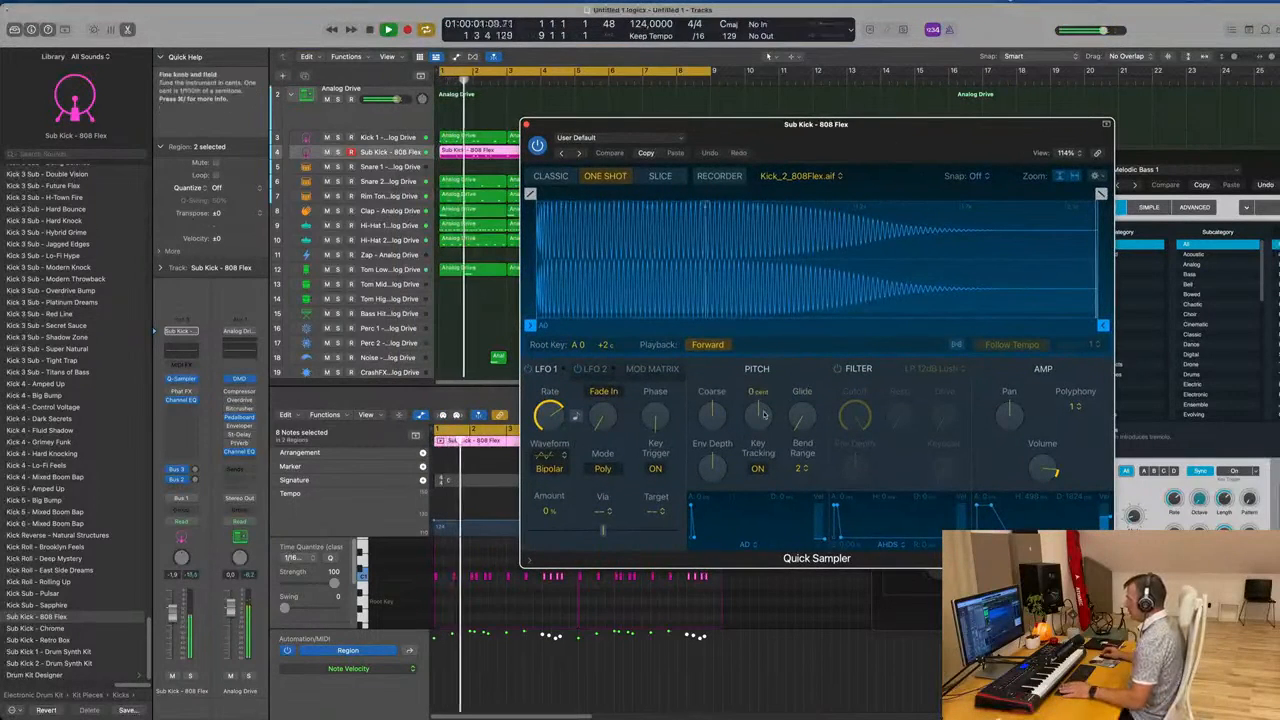
mouse_move(762, 415)
mouse_down()
mouse_move(766, 432)
mouse_move(768, 413)
mouse_up()
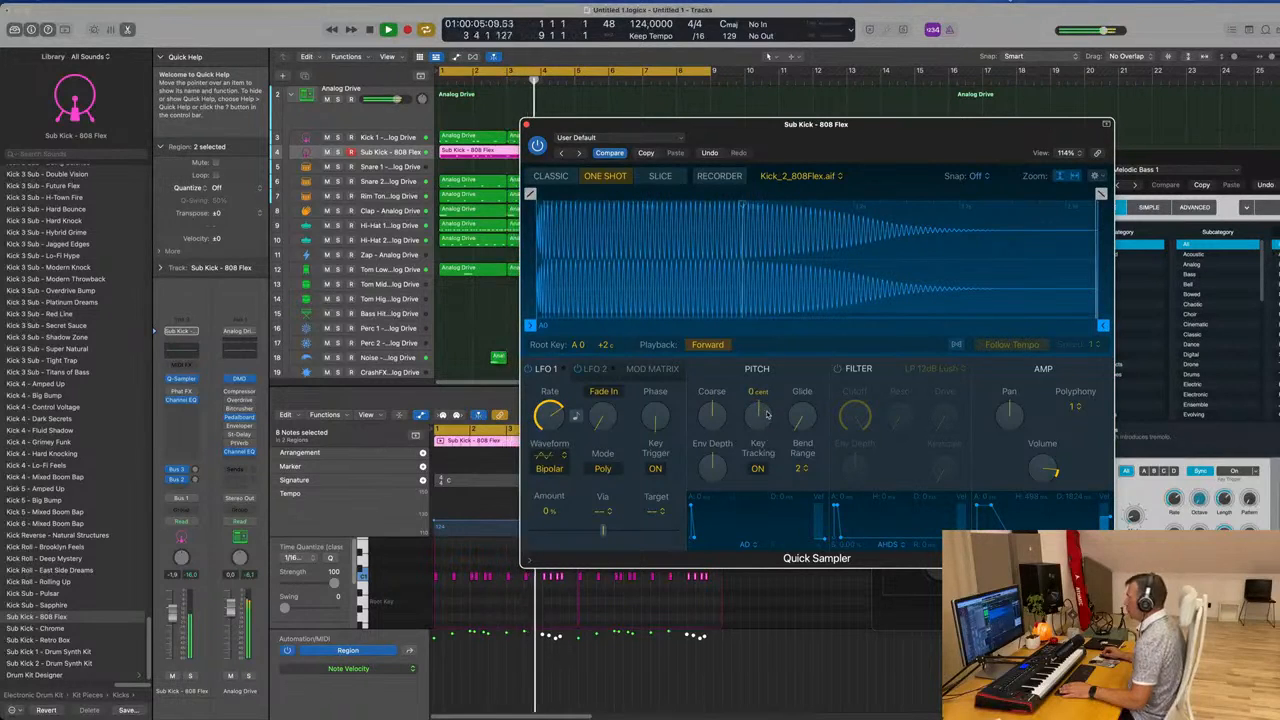
Enable the sampler's LP 12dB Lush filter and set its cutoff to about 48%
click(837, 369)
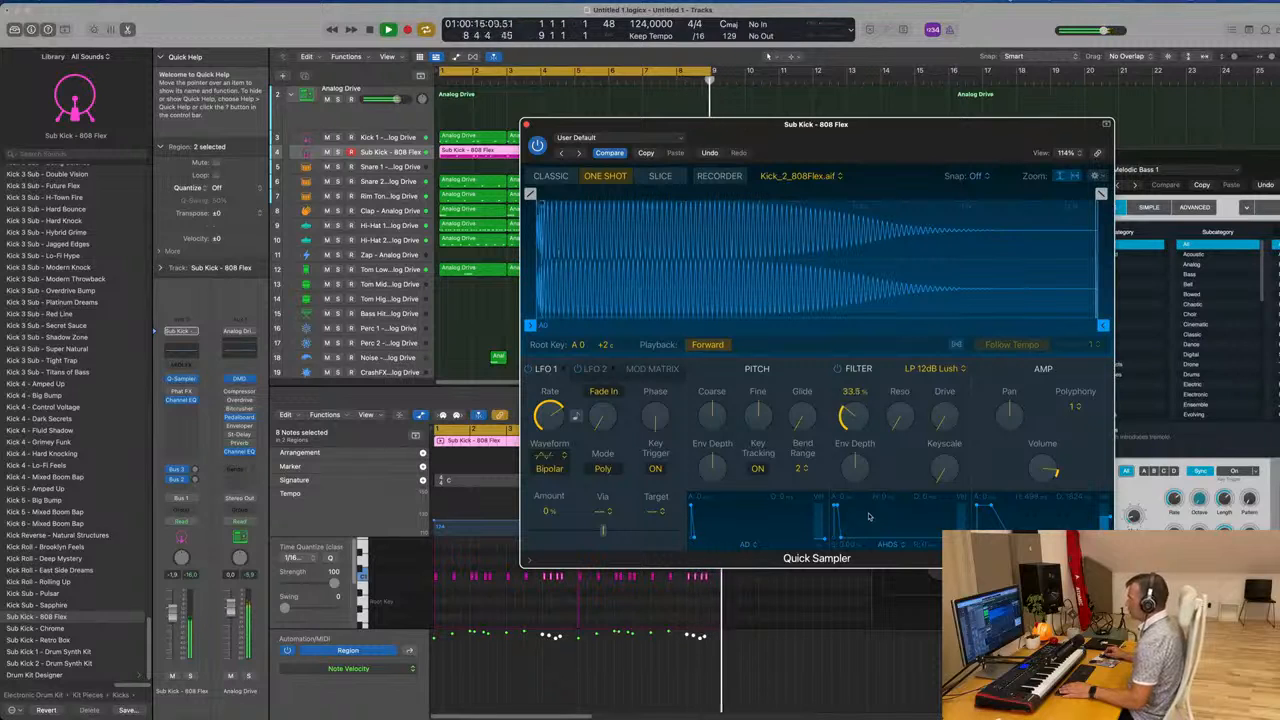
drag(869, 517, 858, 423)
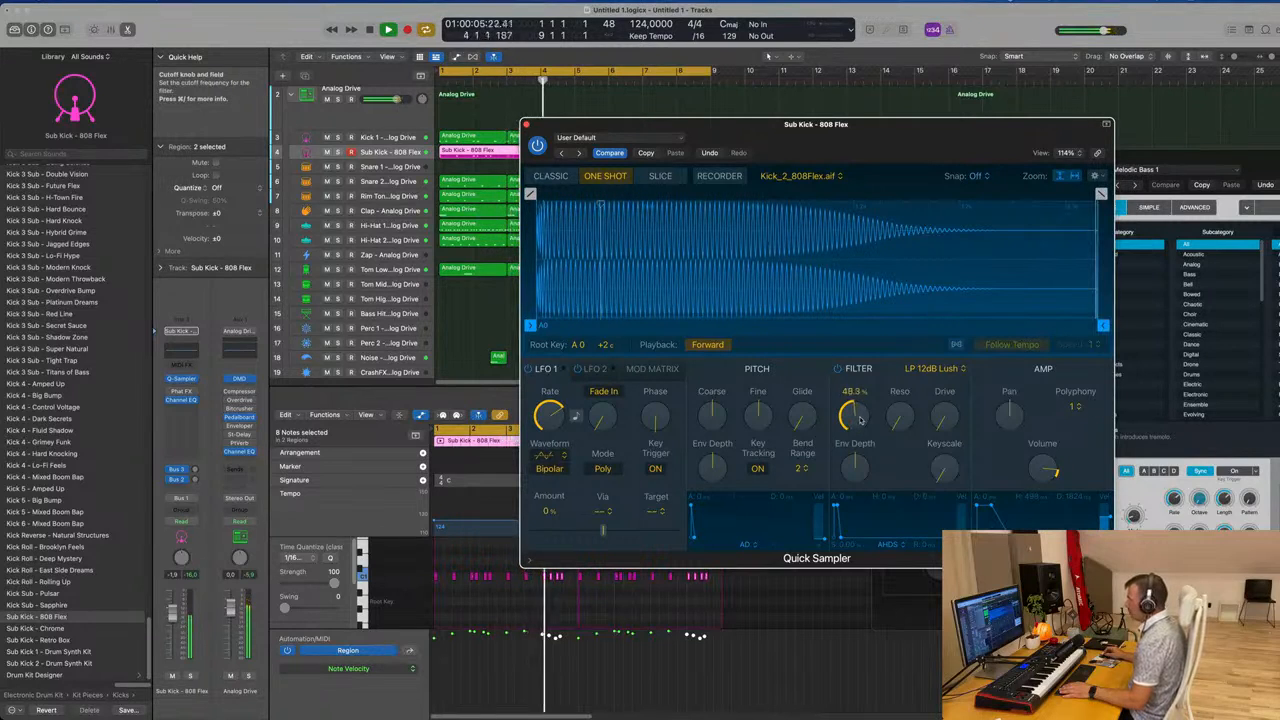
Close the Sub Kick - 808 Flex Quick Sampler window and deselect the Sub Kick regions in the arrangement
drag(818, 126, 733, 122)
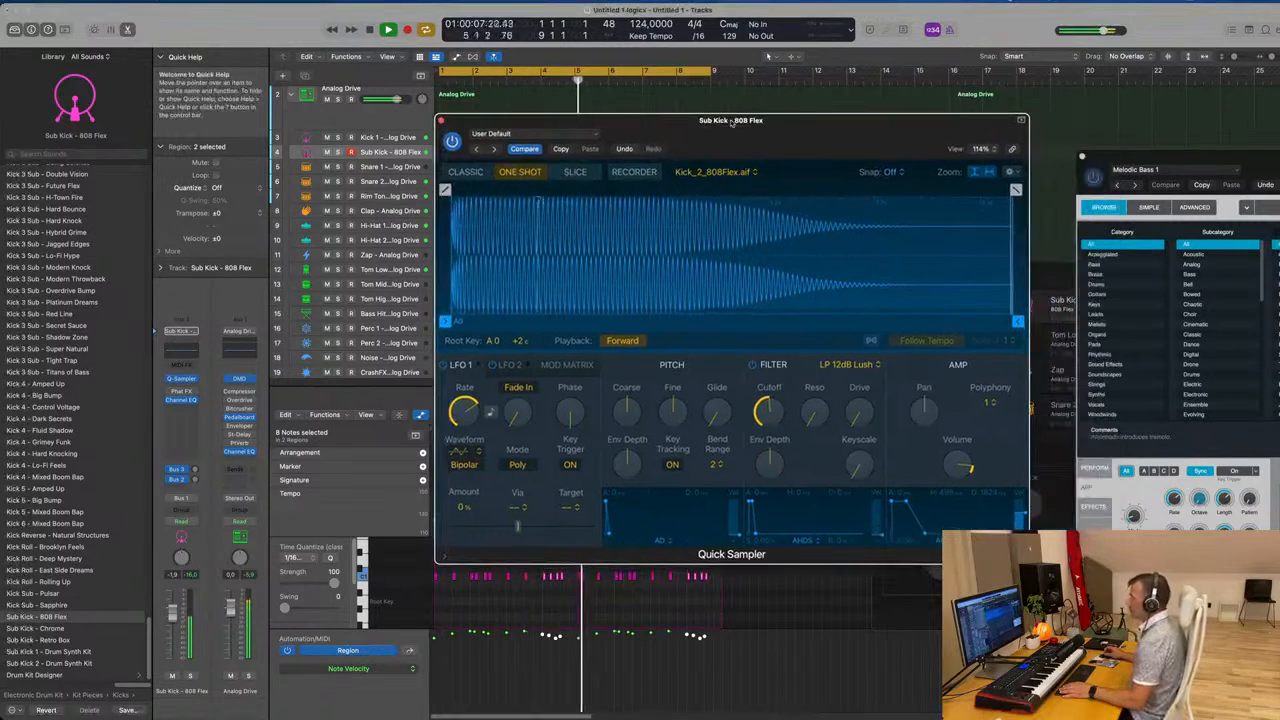
click(441, 120)
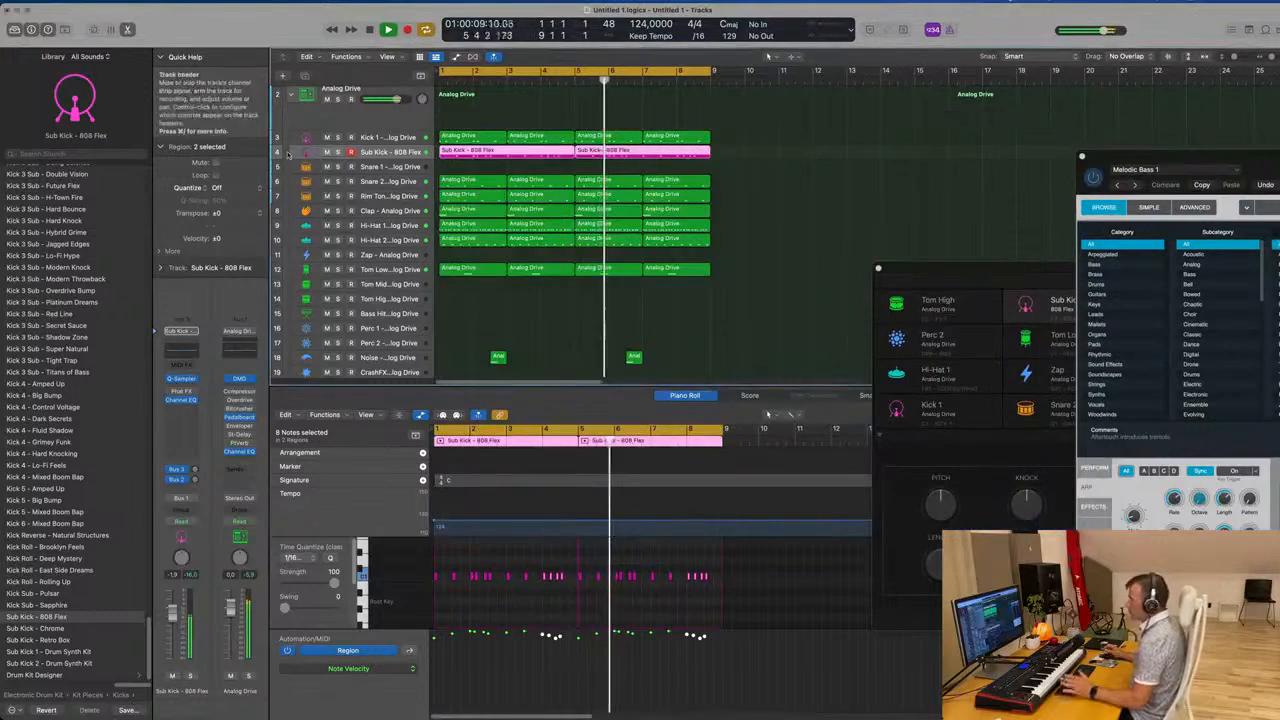
click(672, 250)
scroll(700, 280, down, 1)
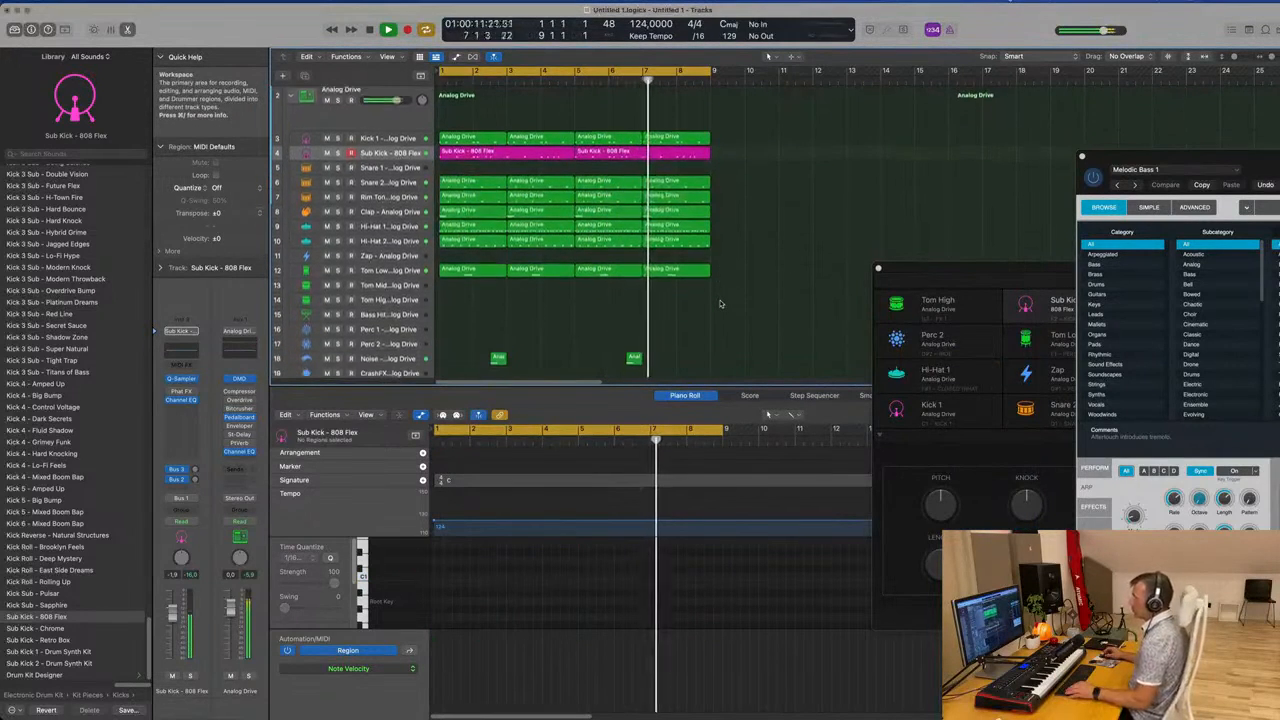
scroll(716, 302, down, 1)
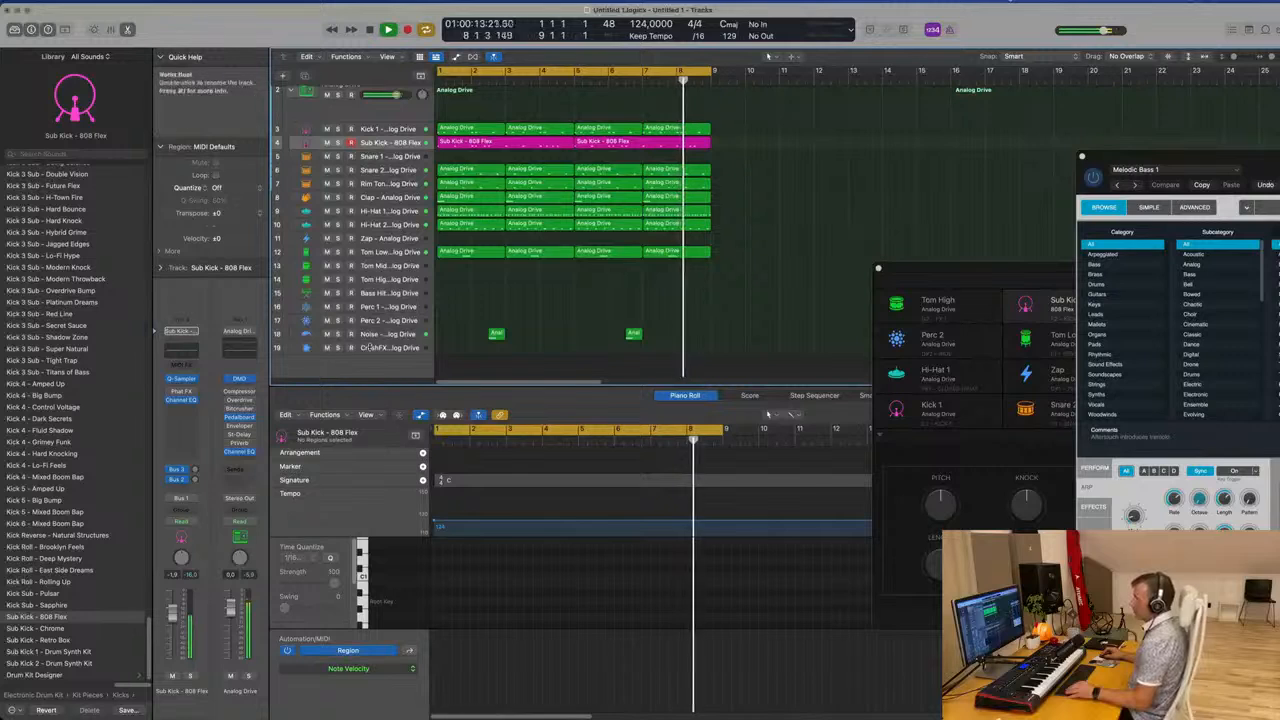
scroll(543, 314, up, 5)
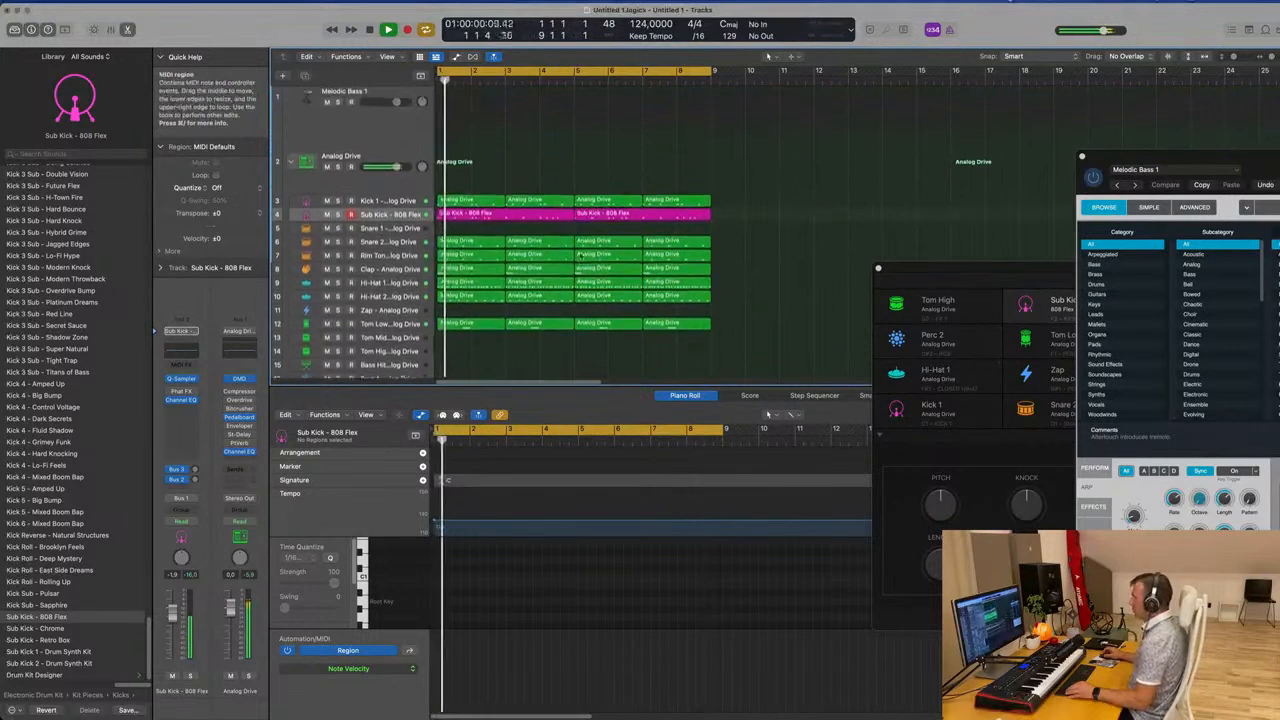
scroll(607, 173, up, 1)
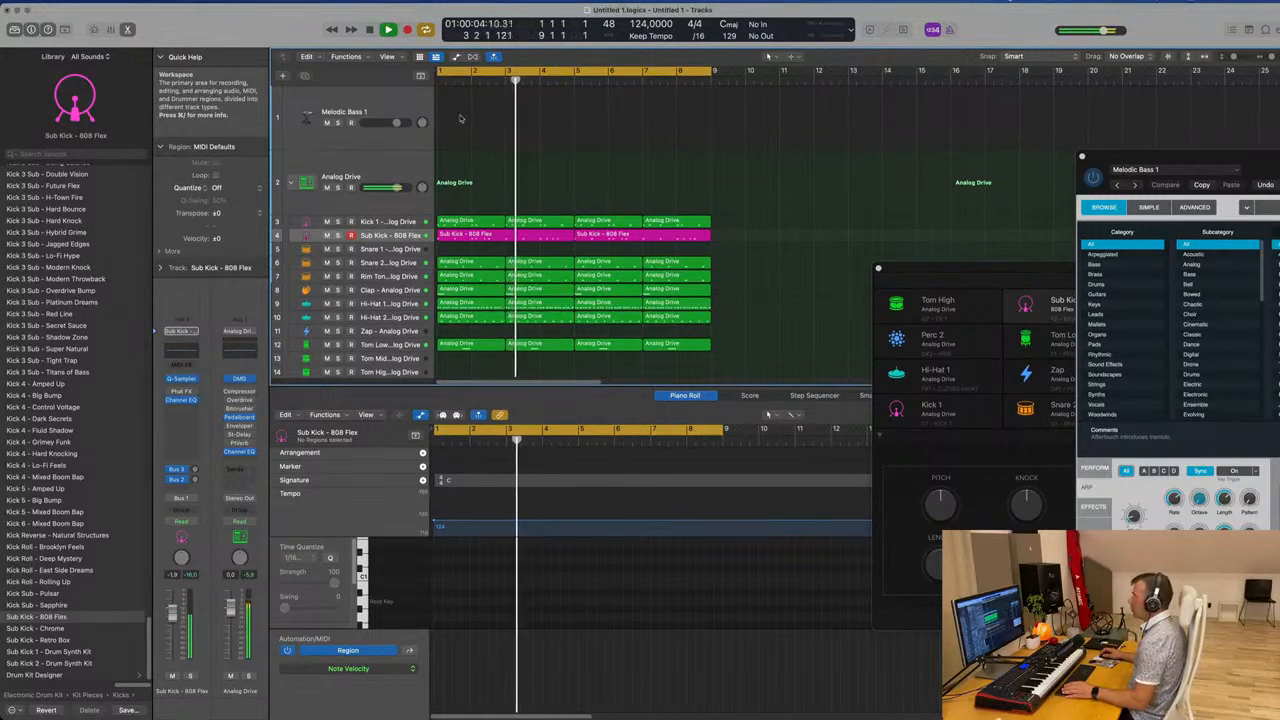
Move the first Analog Drive region from the Snare 2 track up to the Snare 1 track and stop playback
click(470, 261)
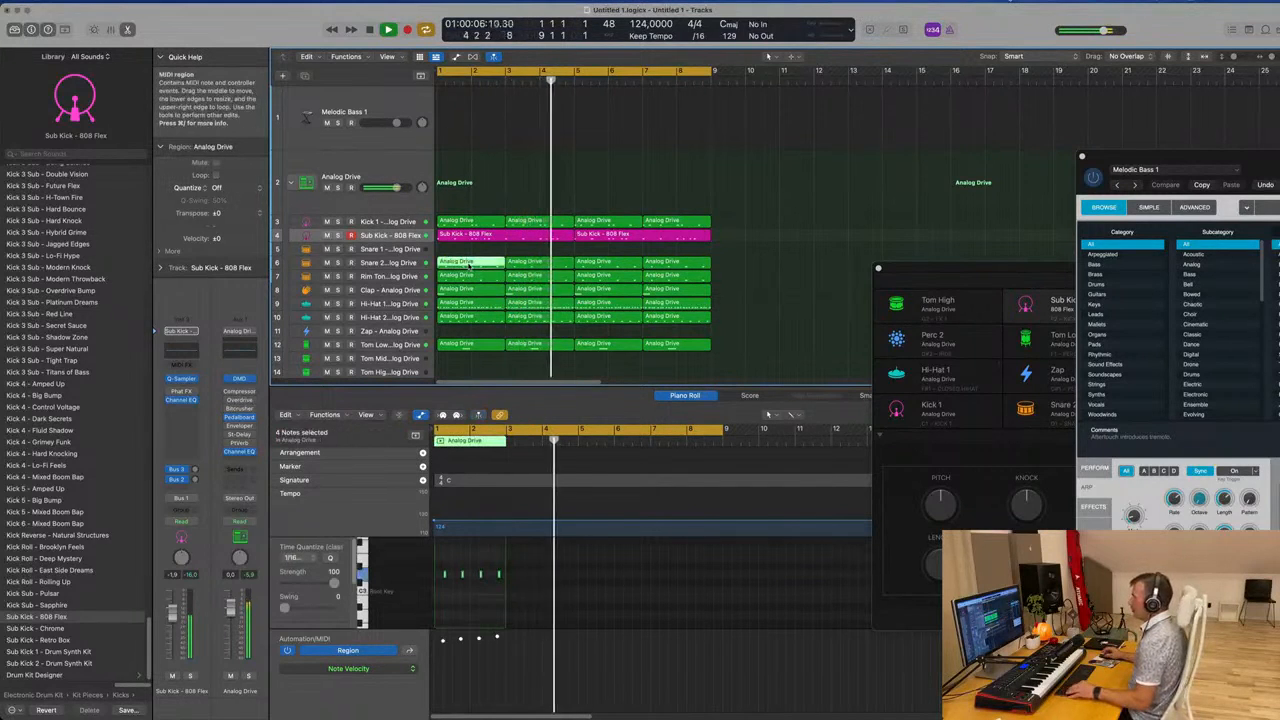
drag(470, 261, 468, 247)
key(space)
Delete the first three notes of the Snare 1 region and rework the last one into two hits near the end of bar 2
scroll(455, 576, up, 4)
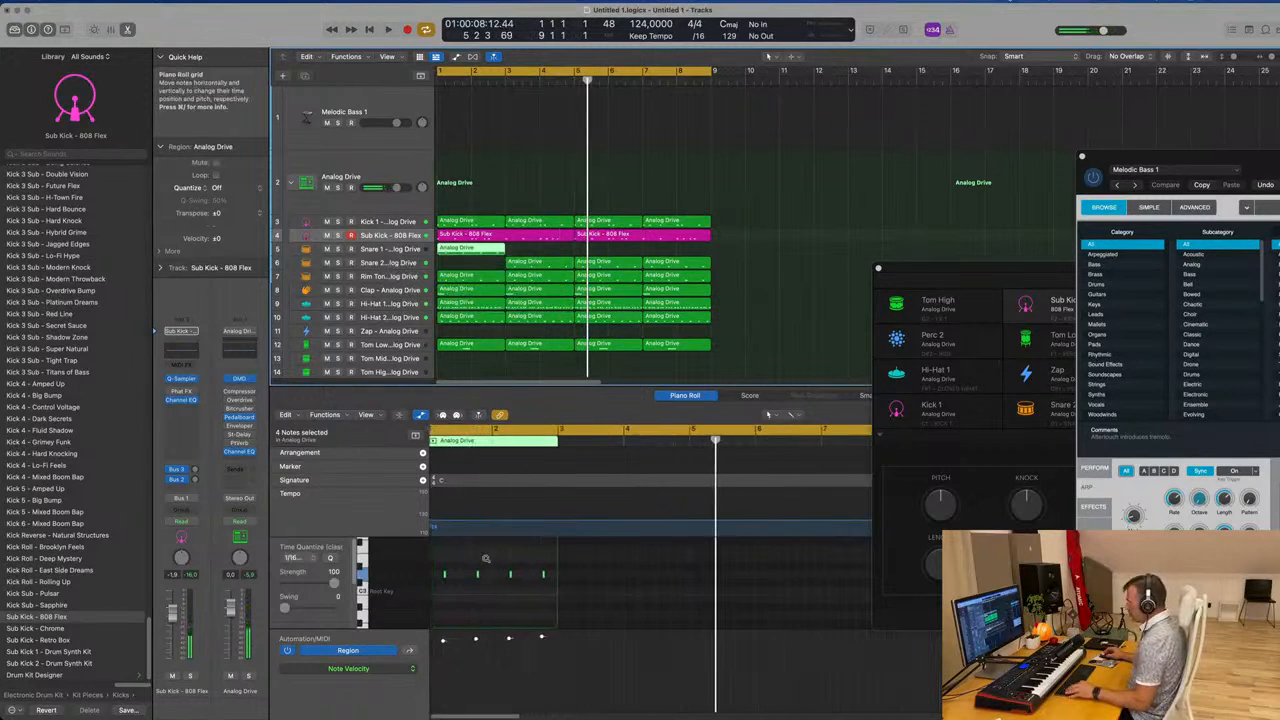
scroll(486, 559, up, 3)
drag(446, 567, 575, 591)
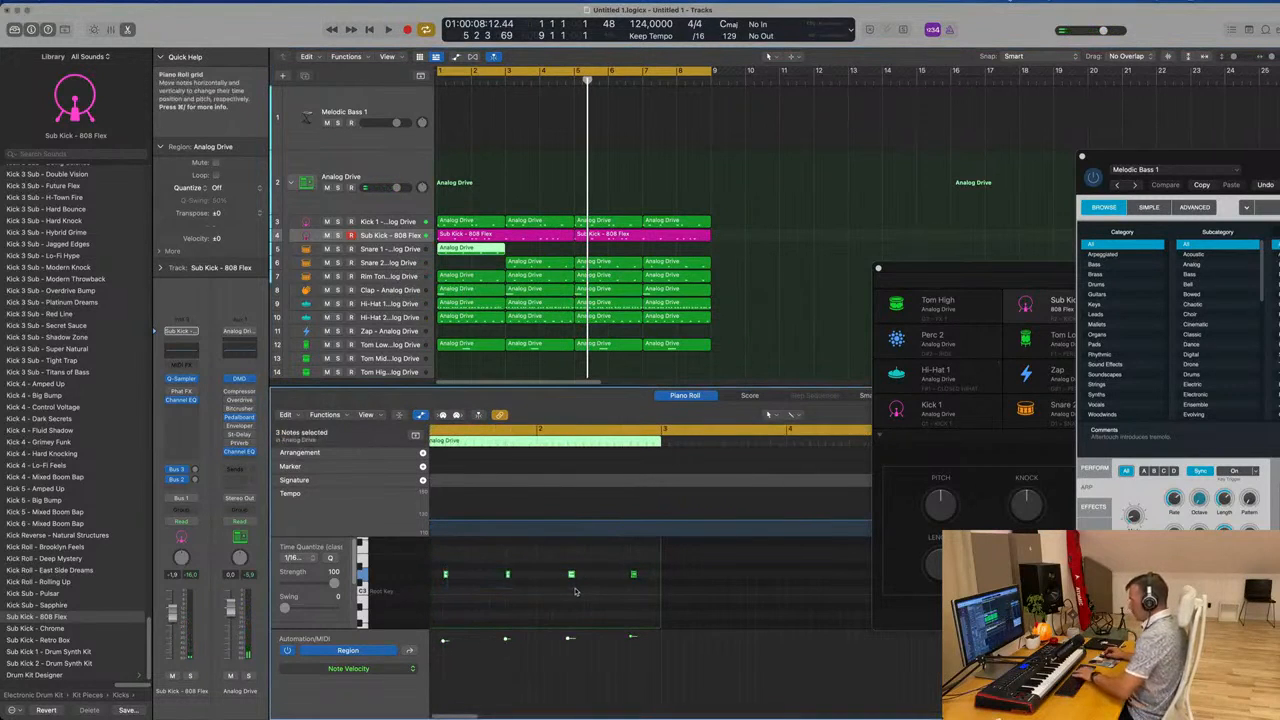
scroll(634, 577, up, 3)
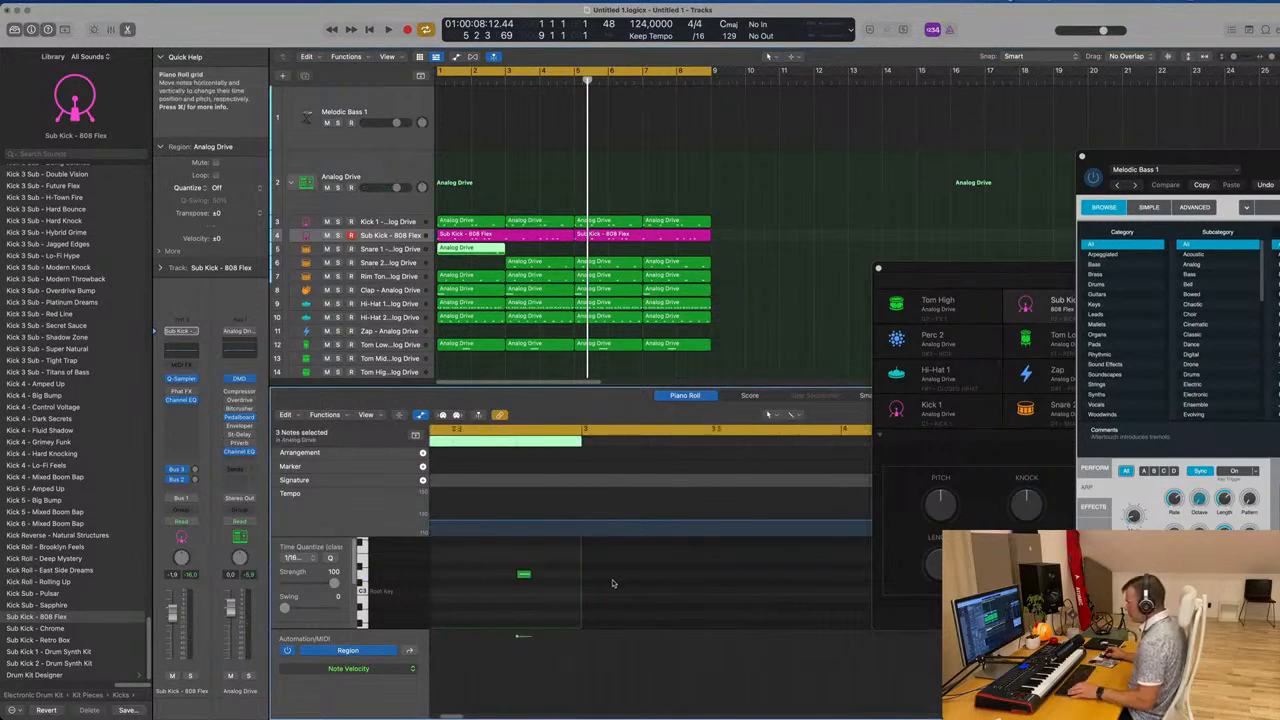
mouse_move(580, 576)
mouse_down()
mouse_move(611, 580)
mouse_move(562, 578)
mouse_up()
Copy the Snare 2 region at bar 3 into the empty slot at bar 1
click(558, 265)
key(space)
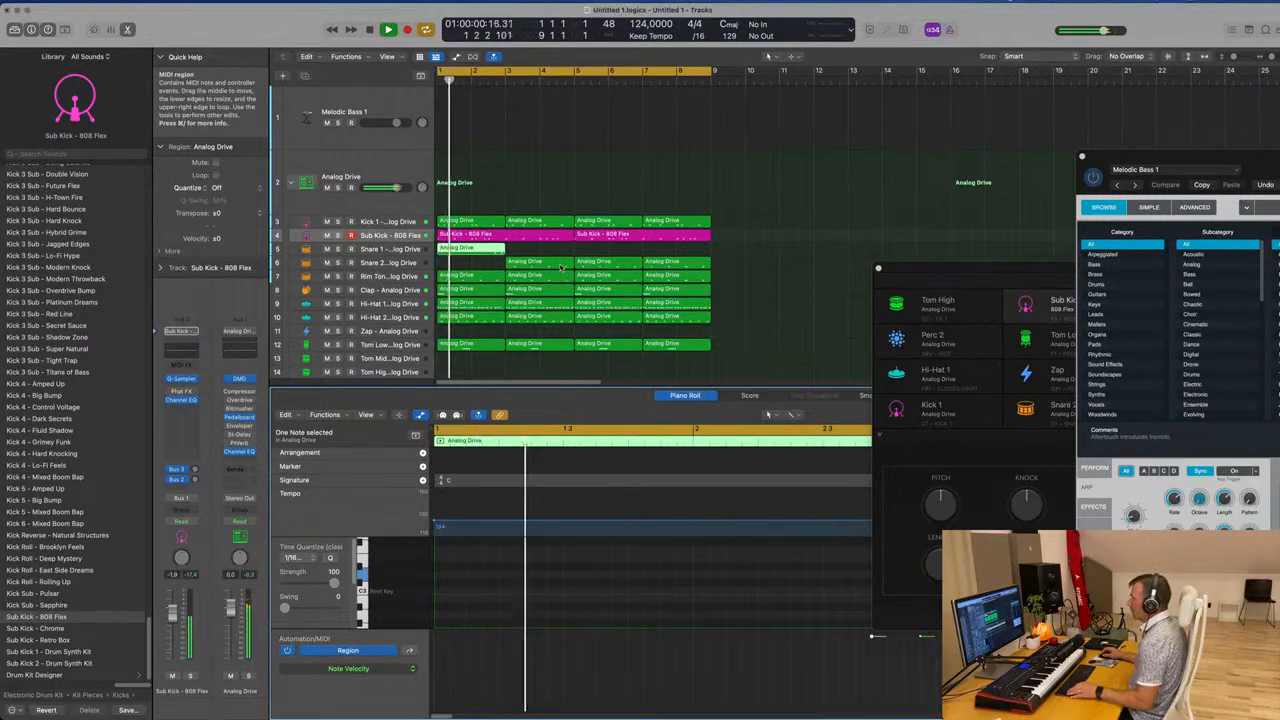
drag(558, 265, 488, 262)
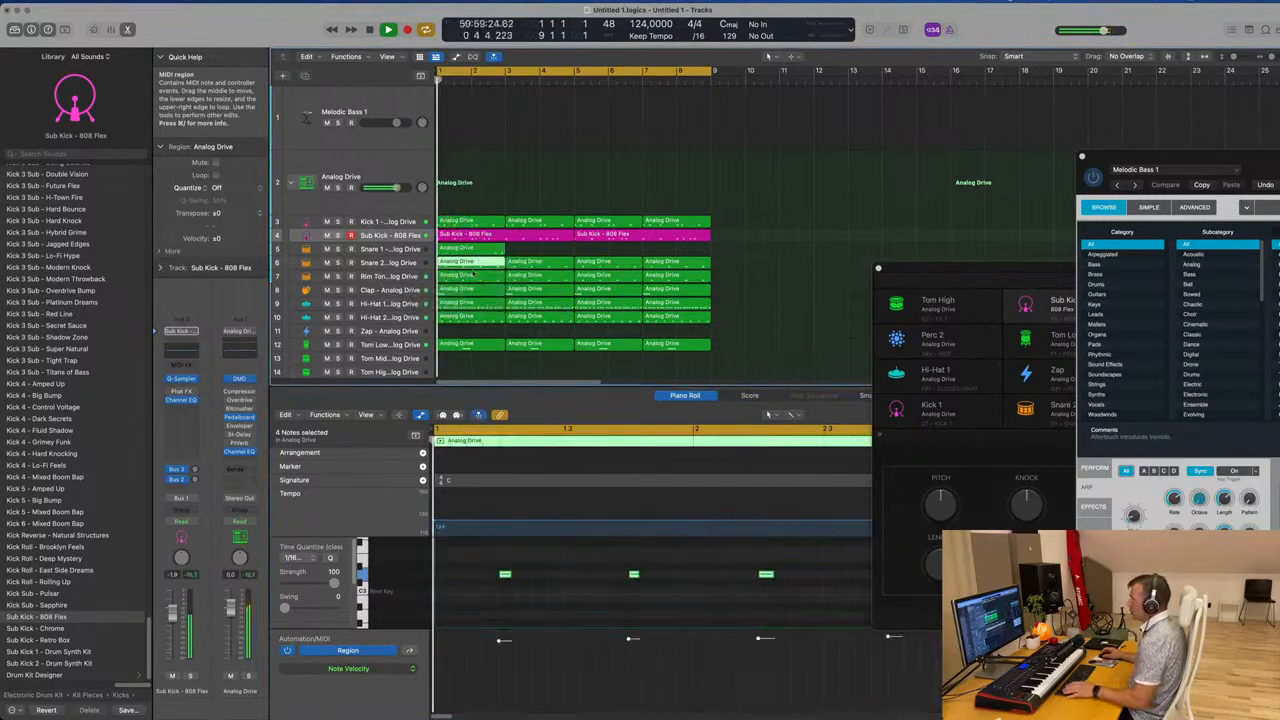
Check the two-hit Snare 1 region in playback, repeat it three times to fill bars 3 to 8, and select its track
click(492, 250)
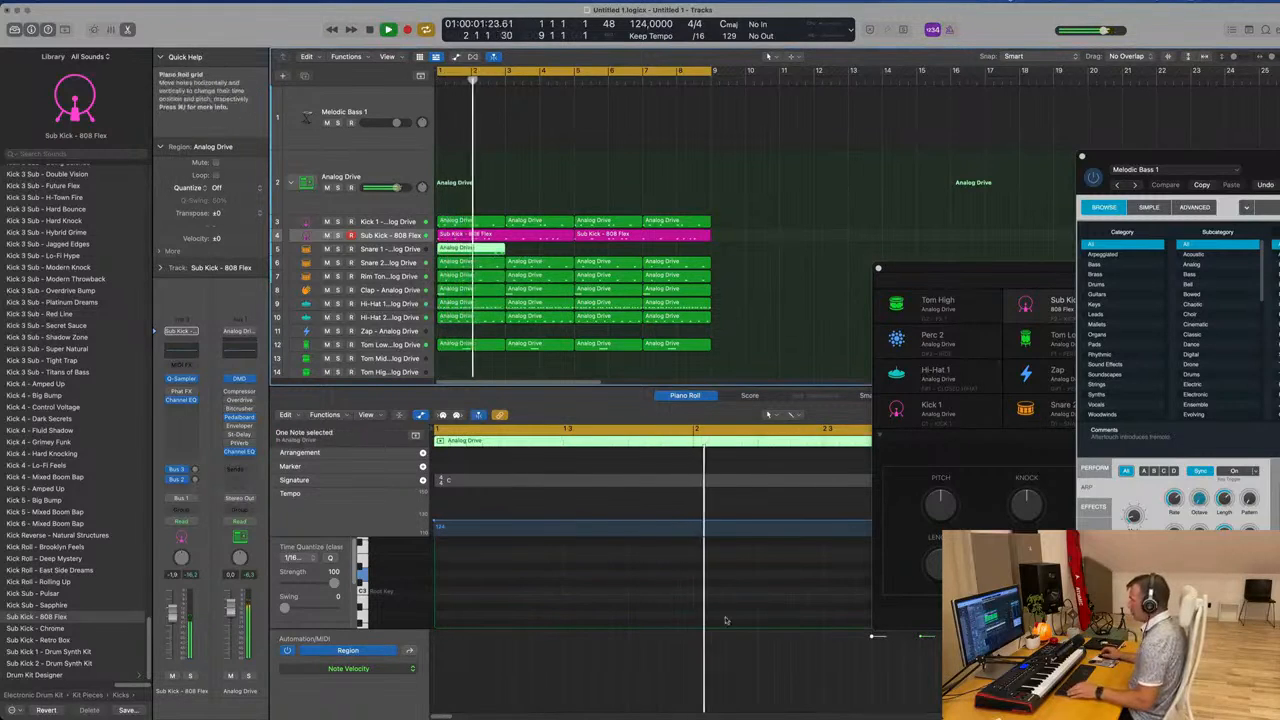
scroll(737, 604, right, 3)
scroll(738, 603, right, 3)
scroll(765, 607, left, 1)
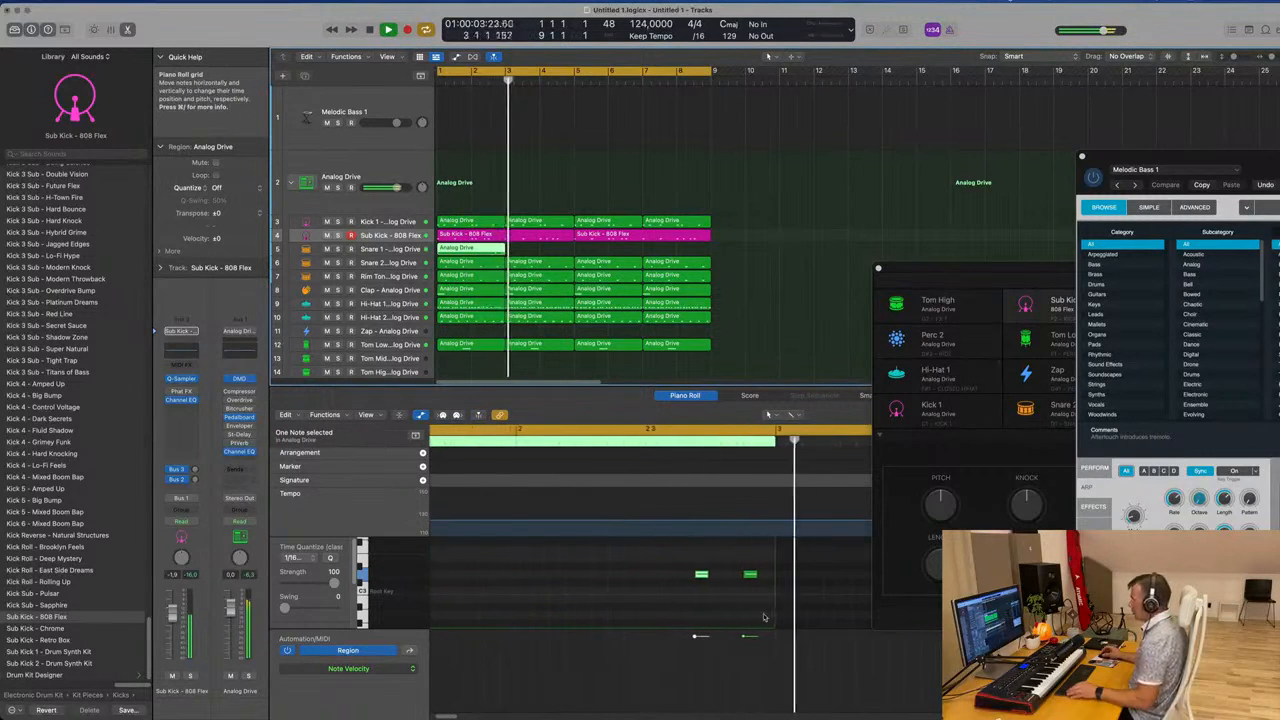
key(space)
key(space)
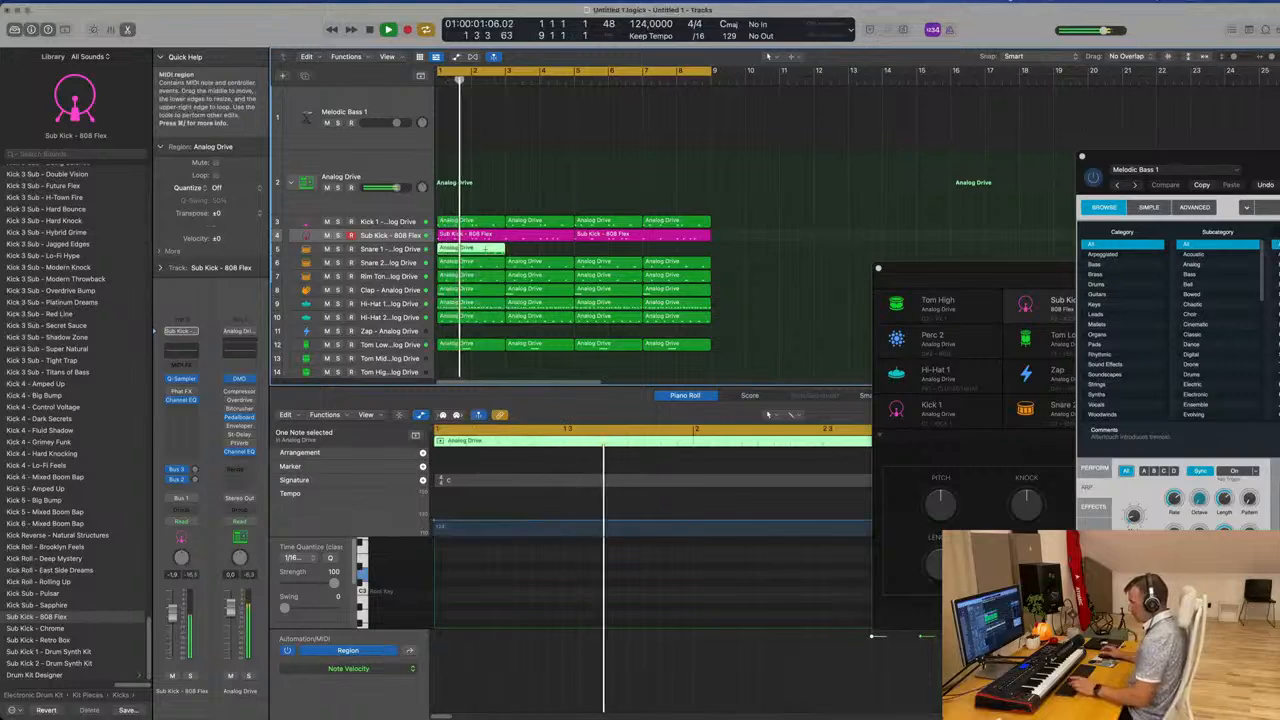
key(super+r)
key(super+r)
key(super+r)
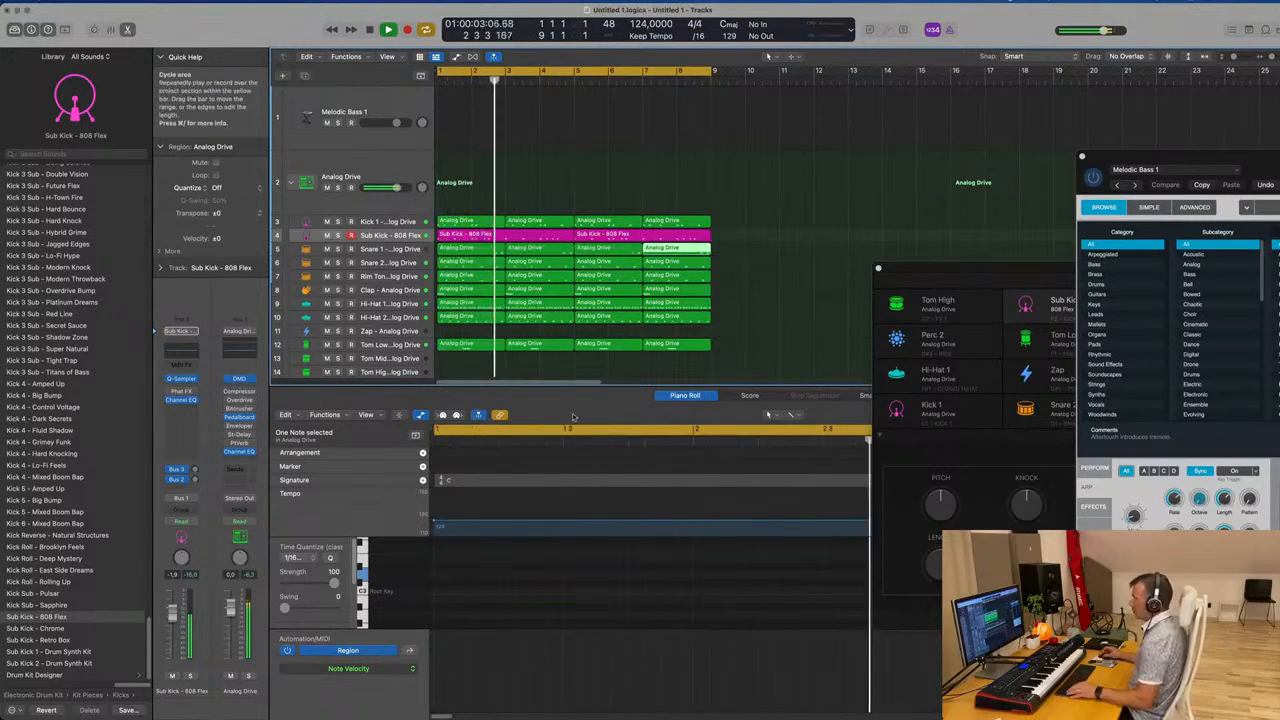
click(410, 249)
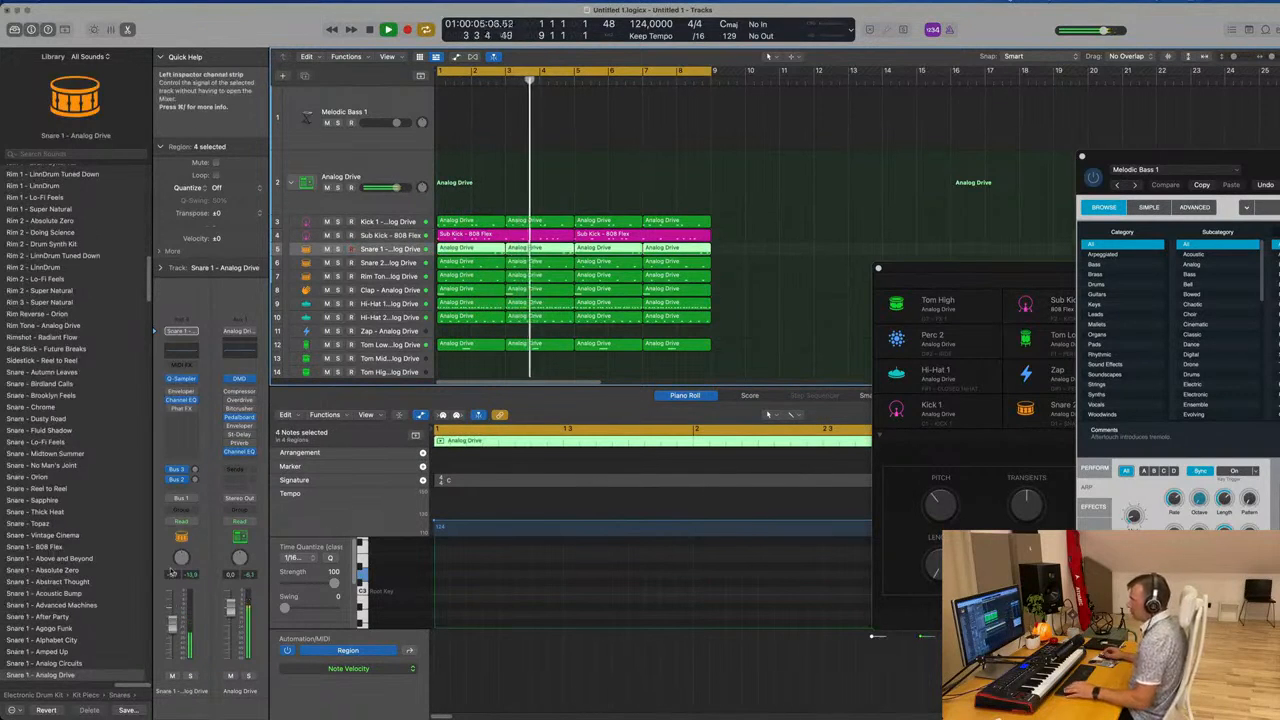
Select all regions and repeat the eight-bar drum pattern until it reaches bar 33
click(381, 100)
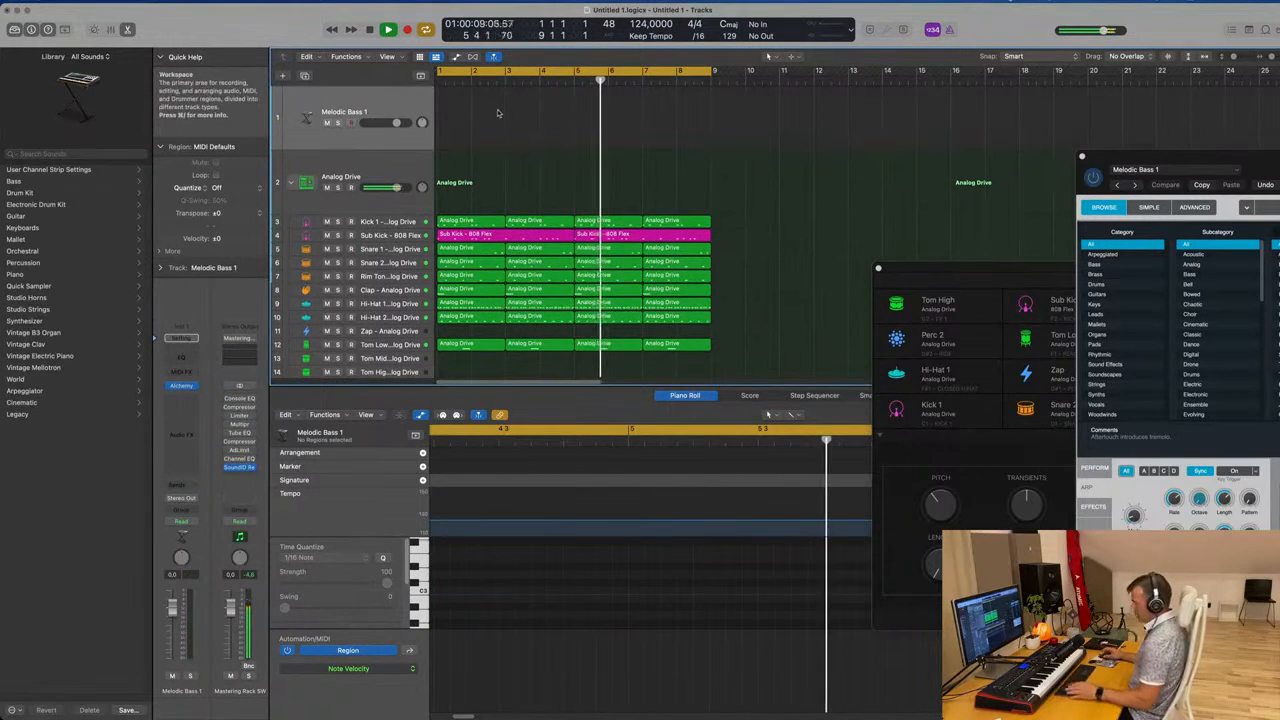
key(super+a)
key(super+r)
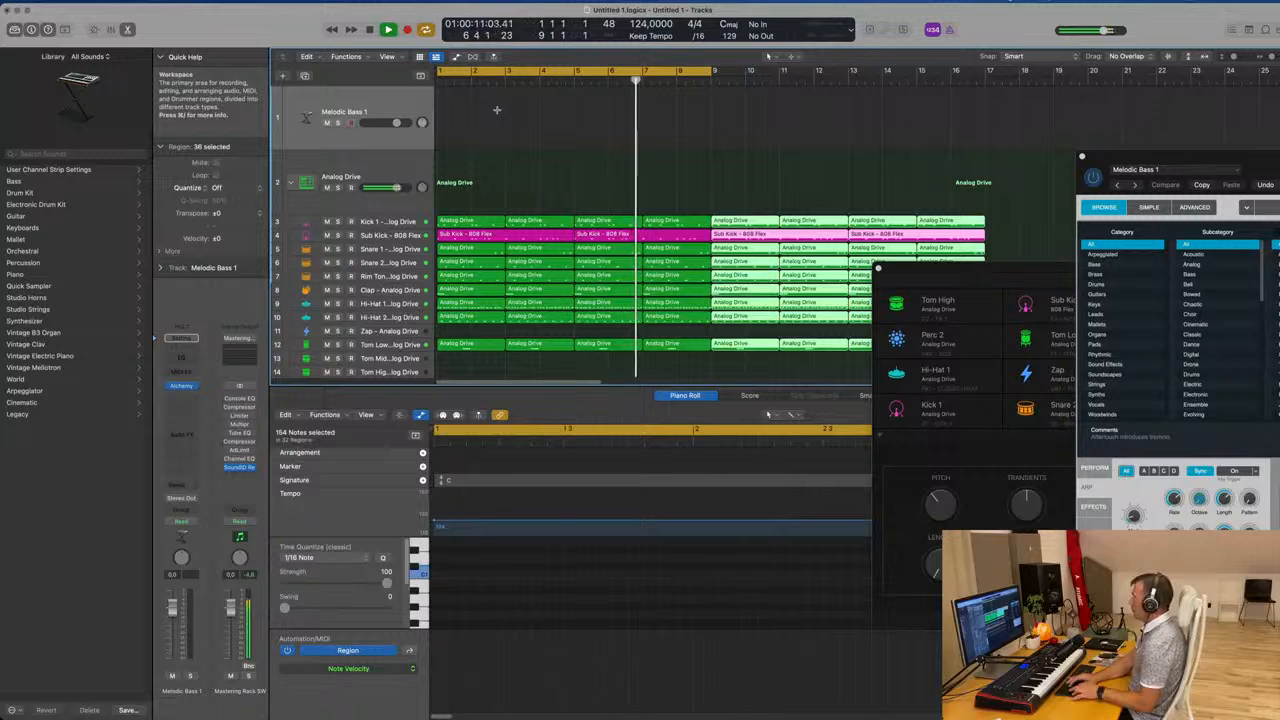
scroll(572, 133, down, 5)
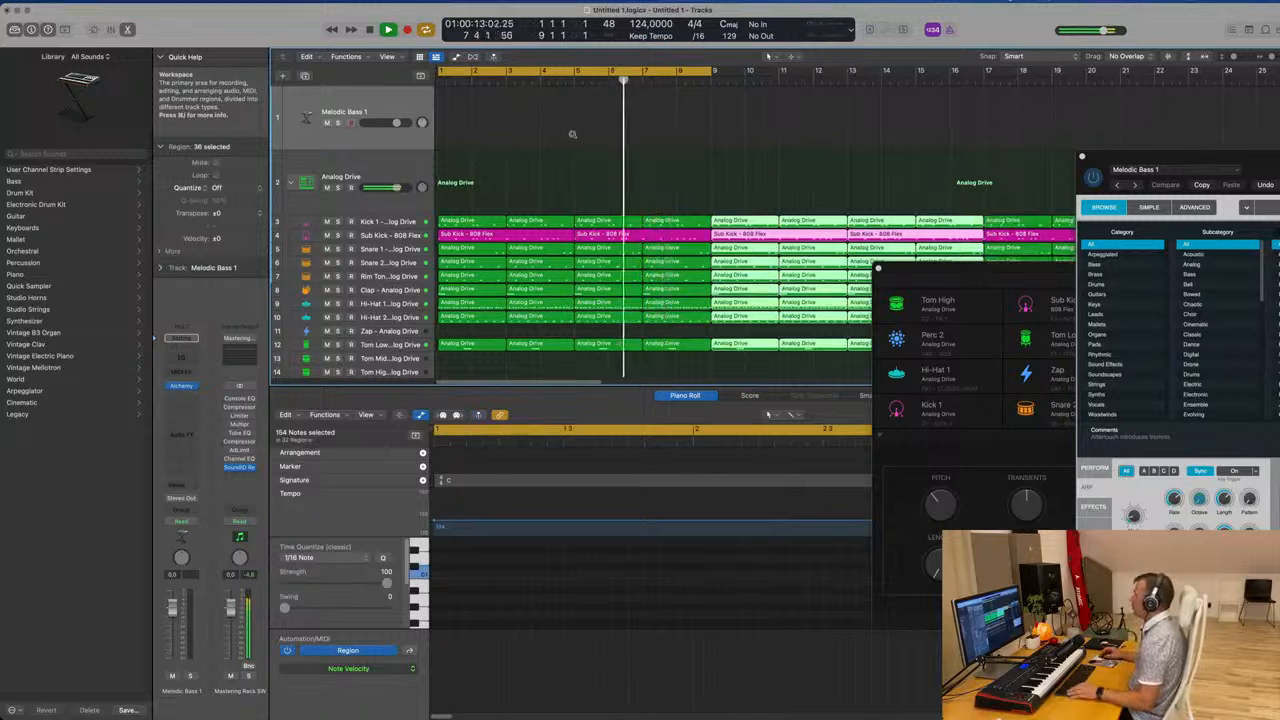
Lower the Melodic Bass 1 track volume to about -12 dB and record a bass phrase from bar 1
click(374, 101)
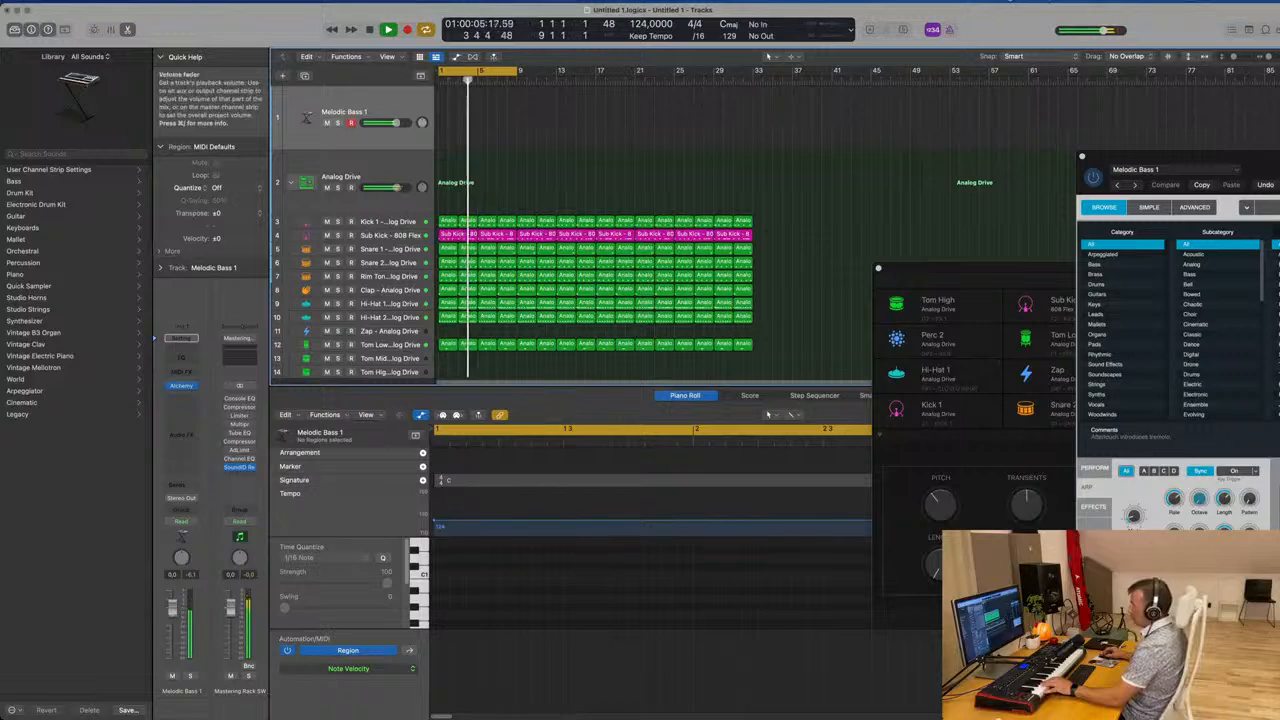
drag(173, 609, 182, 647)
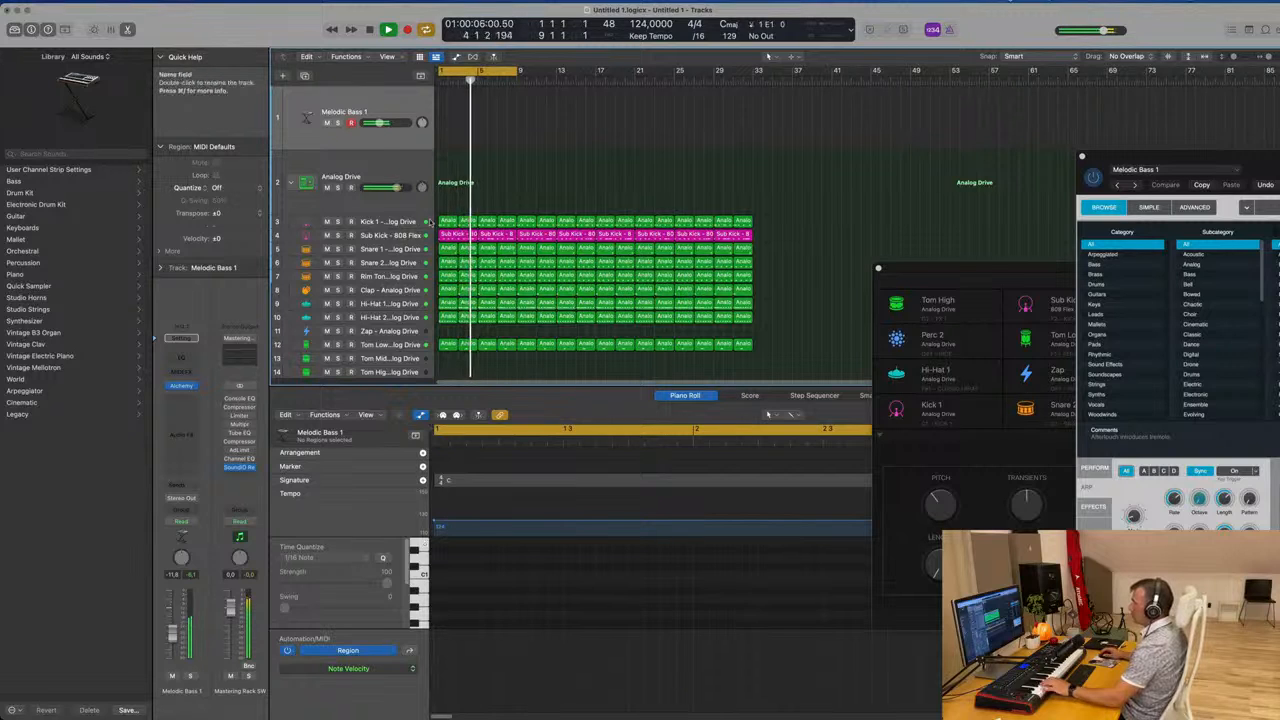
click(429, 222)
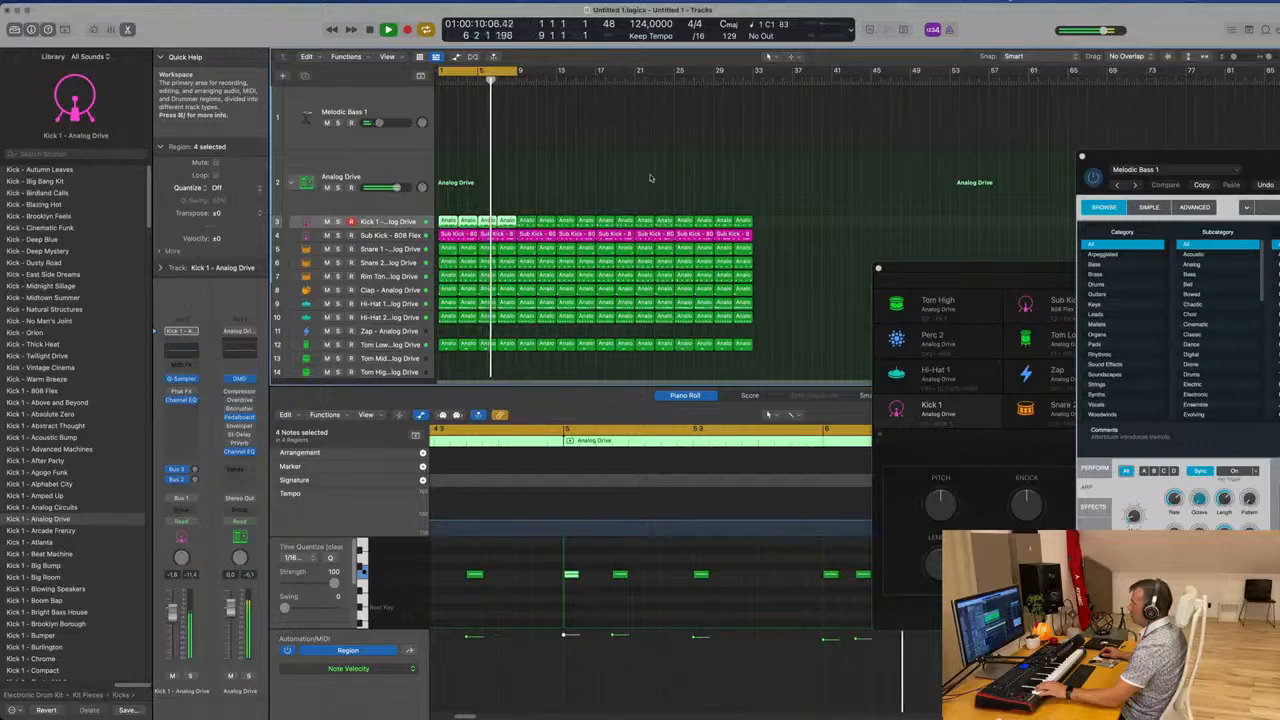
click(389, 108)
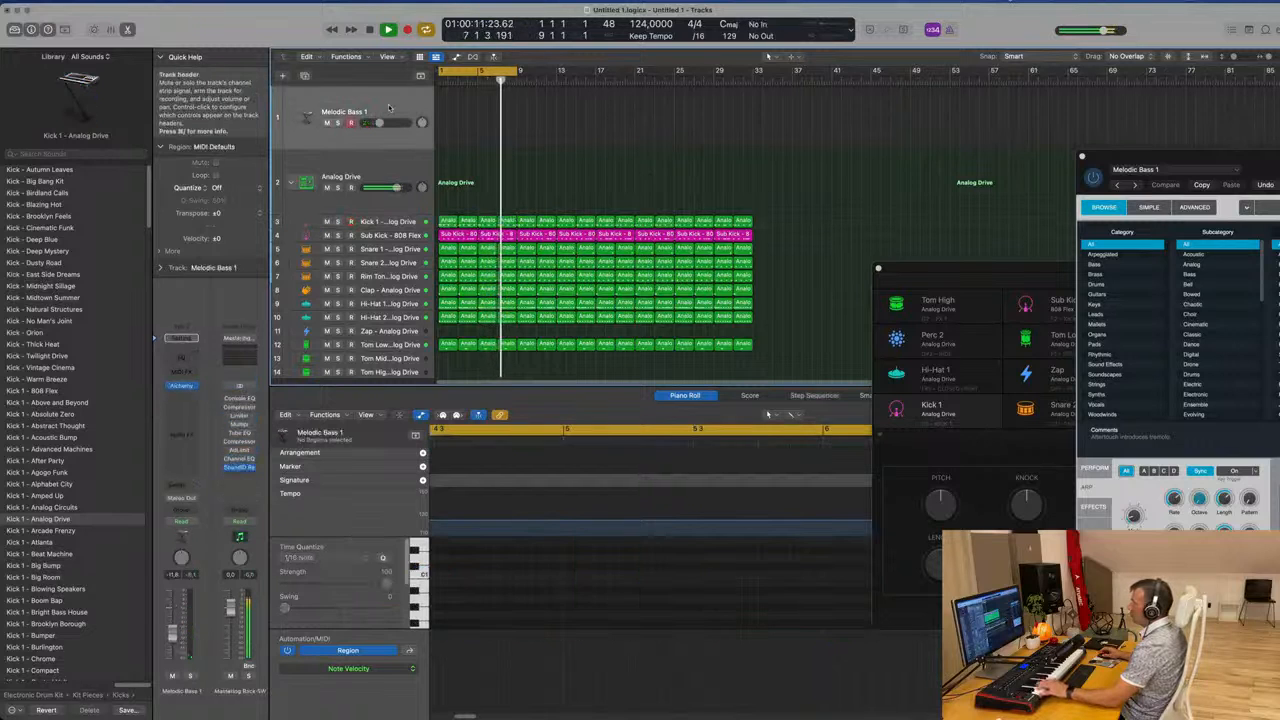
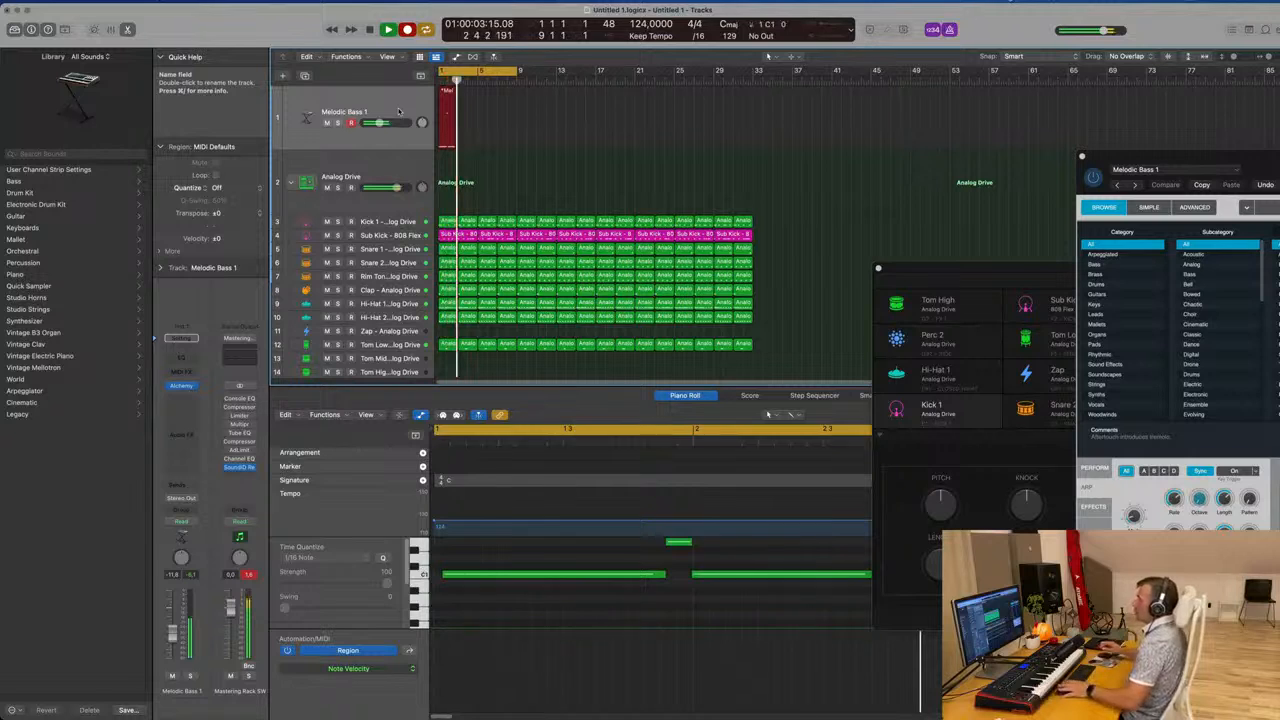
key(space)
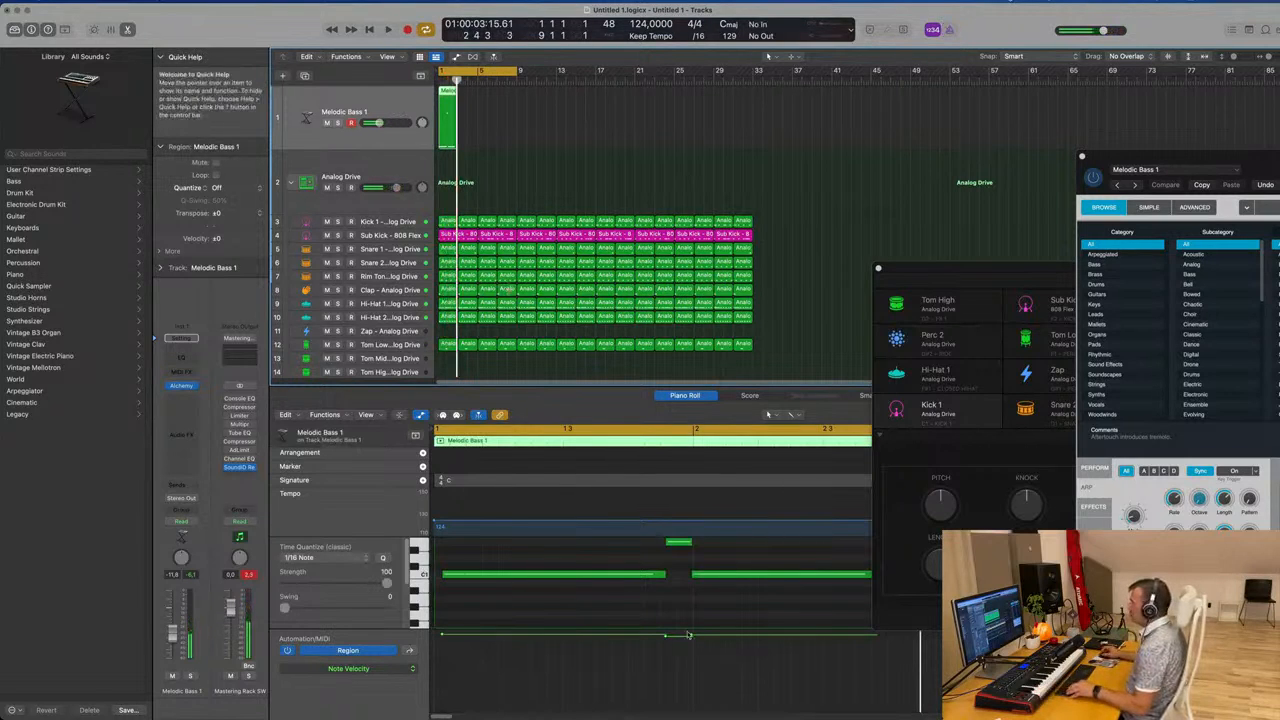
Delete the second long bass note at bar 2 and mute the Sub Kick - 808 Flex track
scroll(688, 630, down, 3)
click(690, 575)
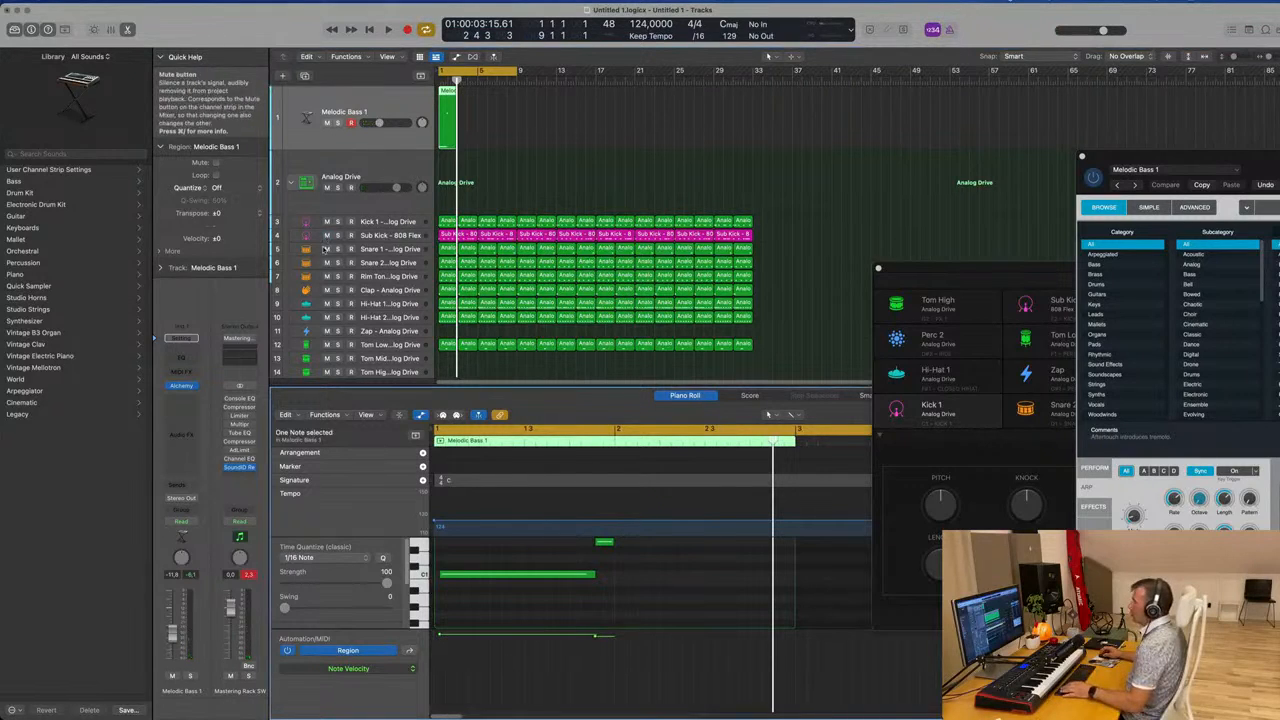
key(space)
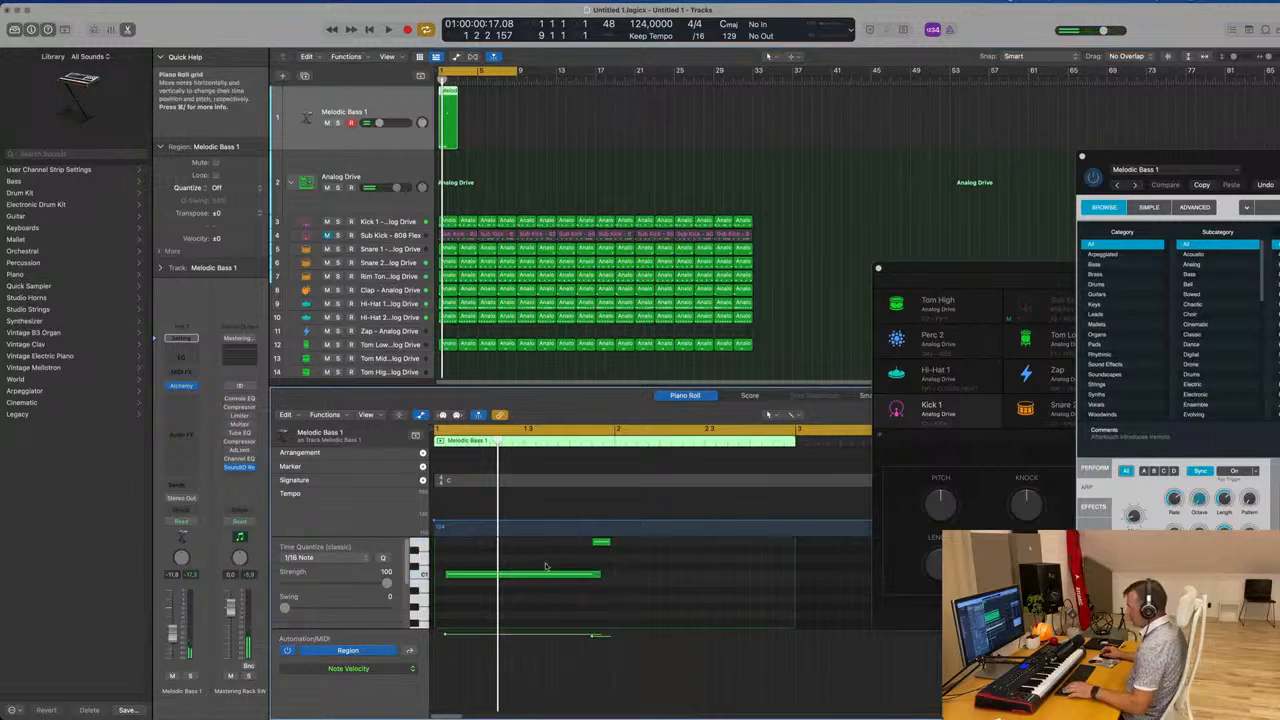
Align the long C1 bass note to position 1 1 1 1 with length 0 3 2 0, with the short higher note directly after it
drag(536, 578, 524, 578)
click(601, 545)
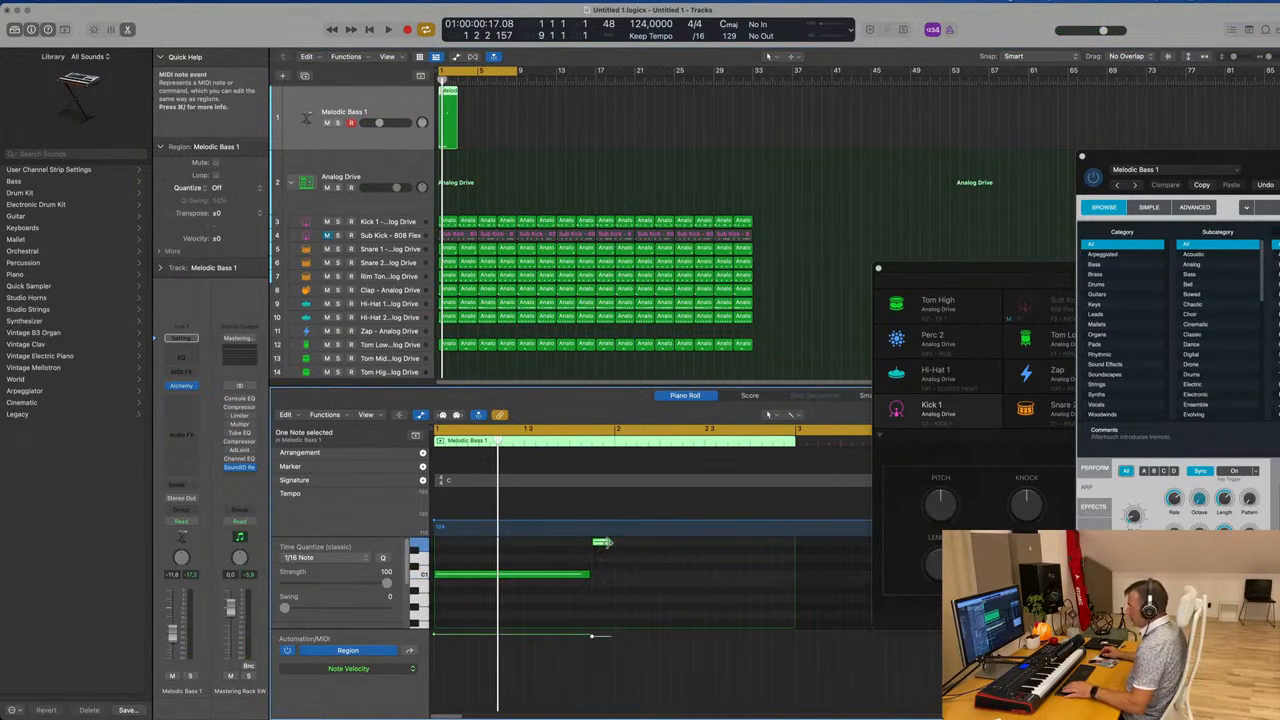
drag(609, 543, 592, 578)
key(space)
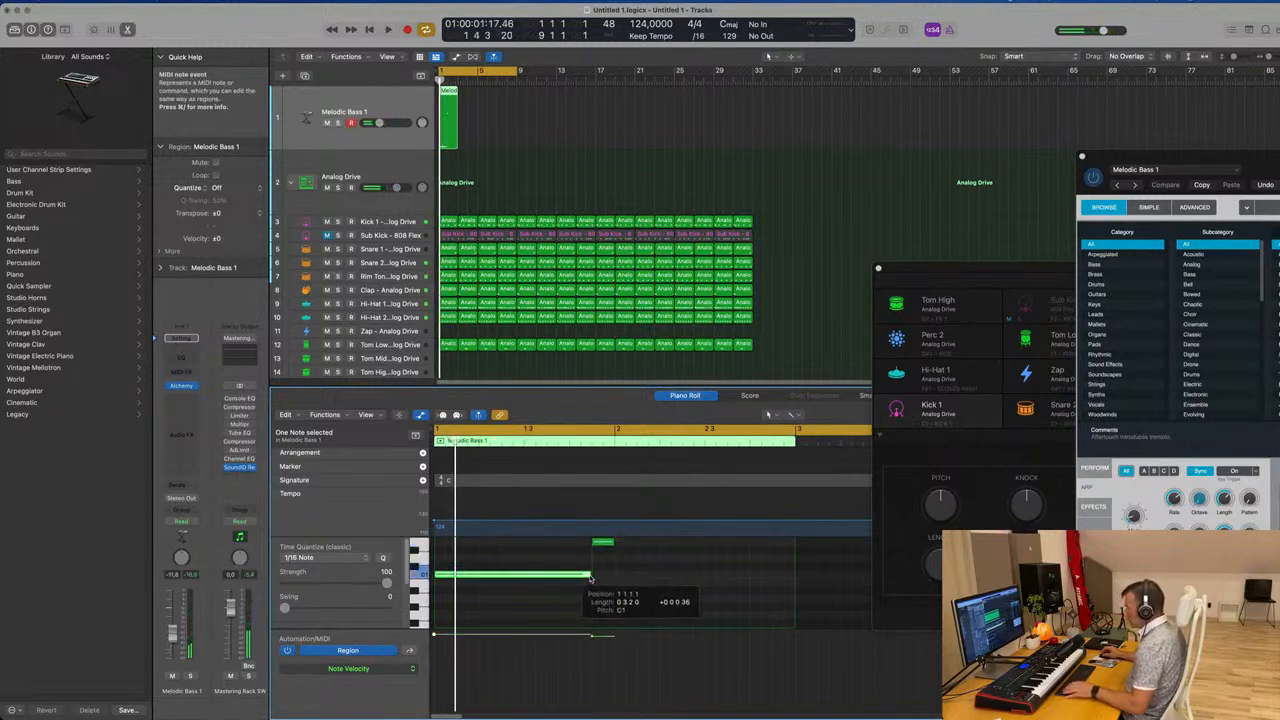
key(space)
Repeat the Melodic Bass 1 region to fill bars 1 to 8 and play the bass with the drums
drag(534, 151, 433, 136)
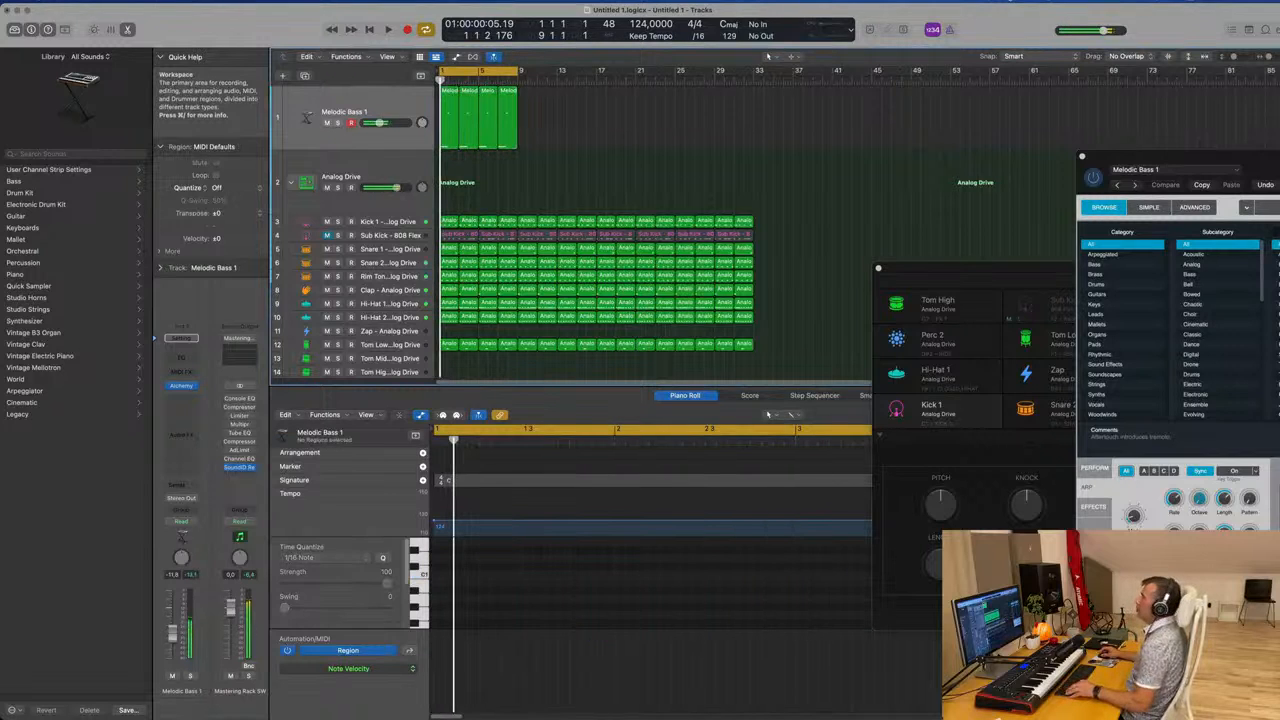
key(super+Right)
key(super+Right)
key(super+Right)
key(super+Right)
key(super+Right)
key(space)
key(super+Left)
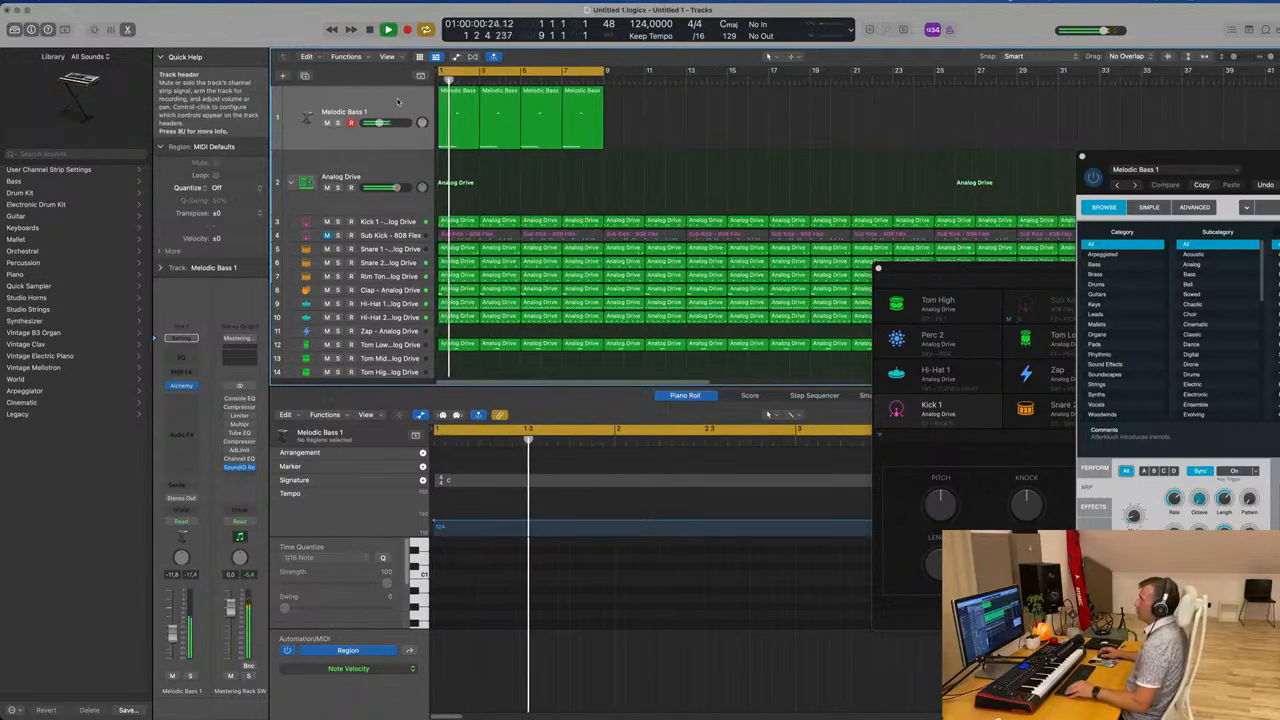
key(super+Left)
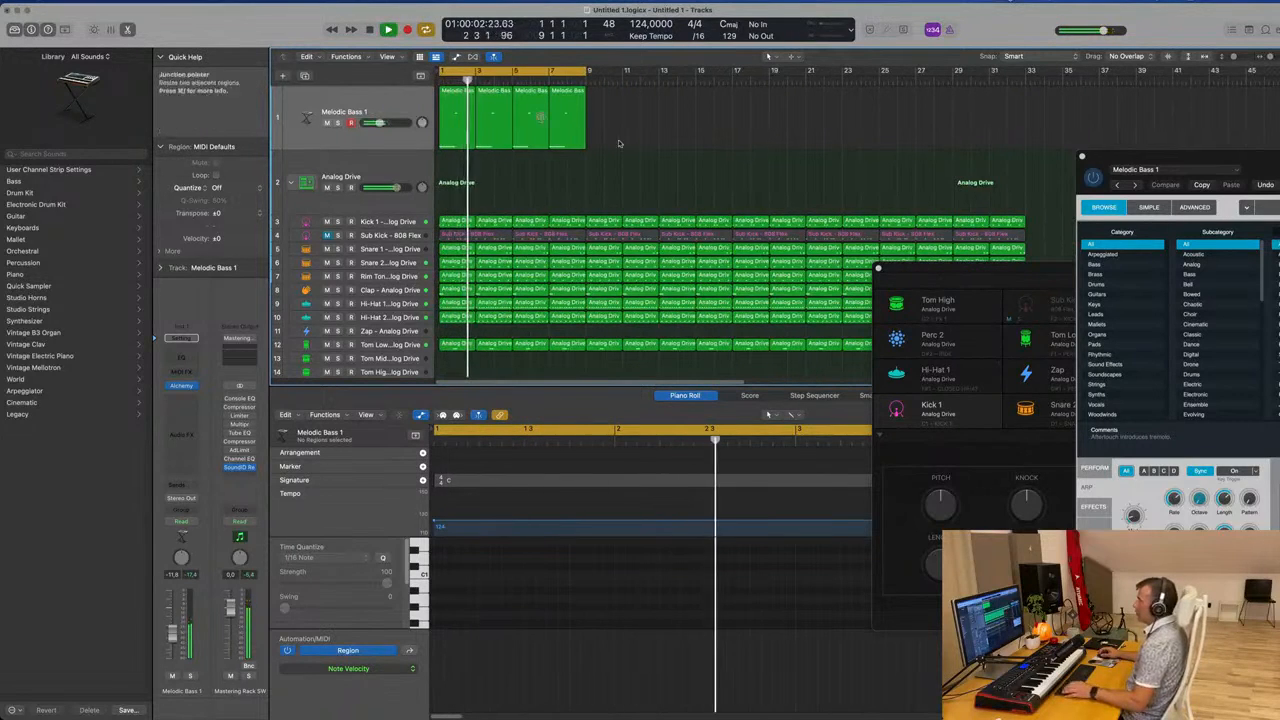
Copy the long and short bass notes from bar 1 to bar 2 in all four Melodic Bass 1 regions, then play the result
key(space)
drag(683, 142, 436, 150)
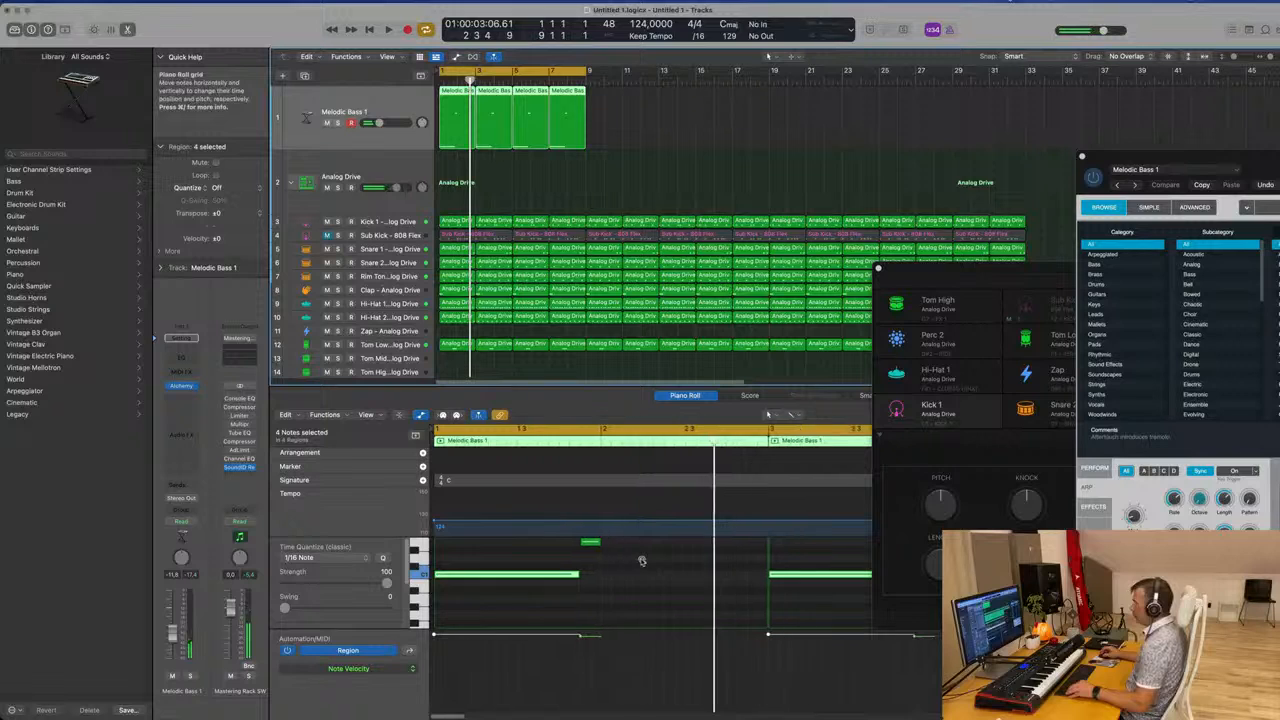
scroll(642, 561, down, 4)
click(600, 590)
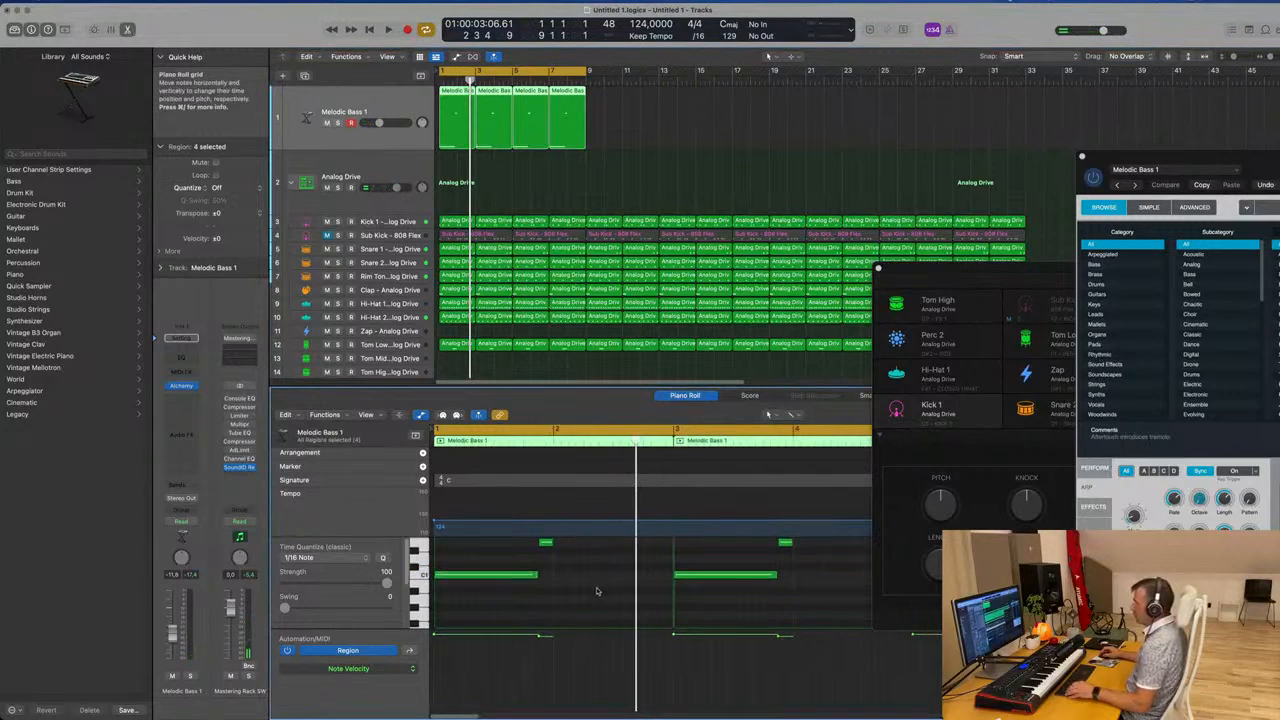
drag(508, 577, 622, 581)
key(space)
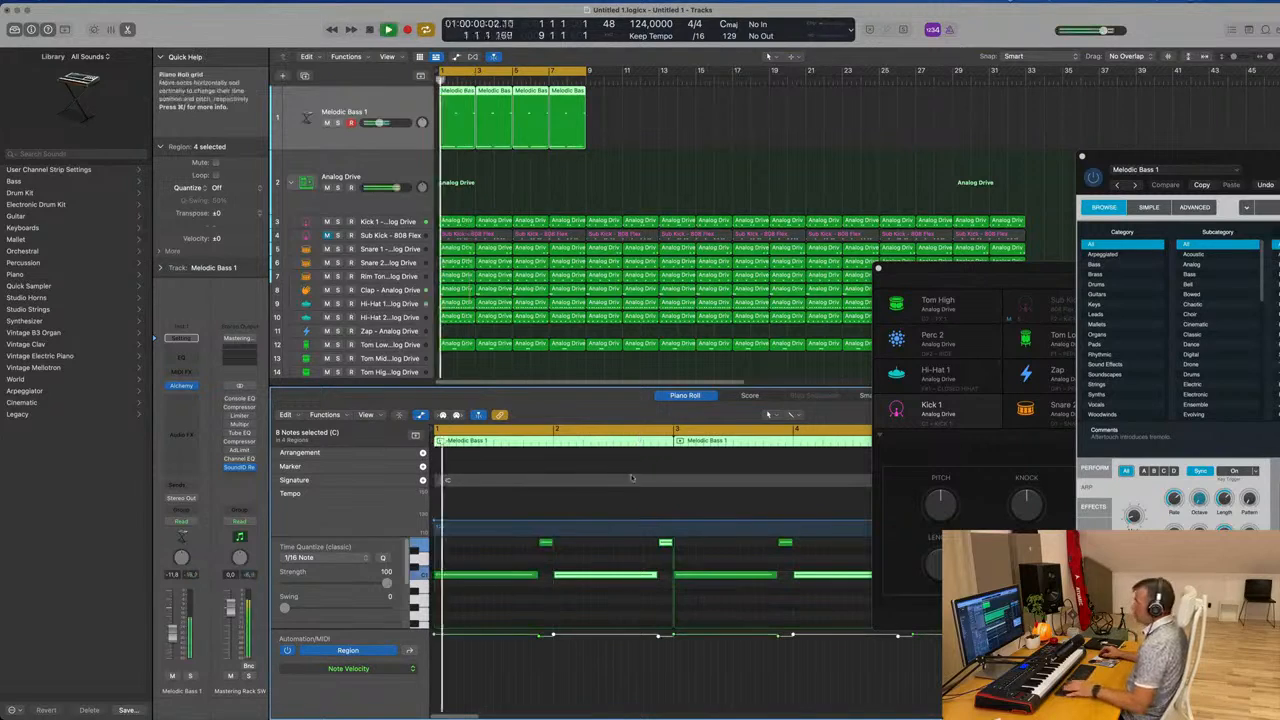
Open the Alchemy synth of Melodic Bass 1 with its performance controls and raise the track volume to about -5 dB
click(523, 167)
click(402, 108)
scroll(402, 108, up, 3)
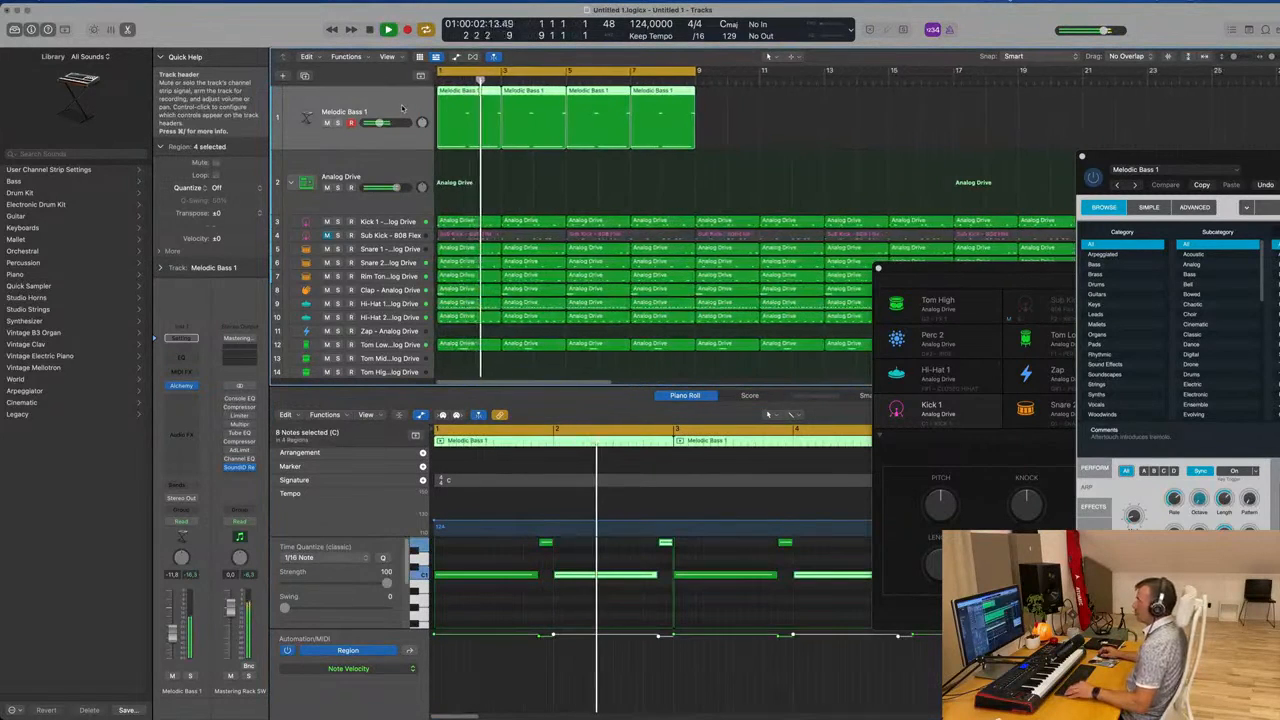
scroll(402, 108, down, 1)
scroll(402, 108, down, 2)
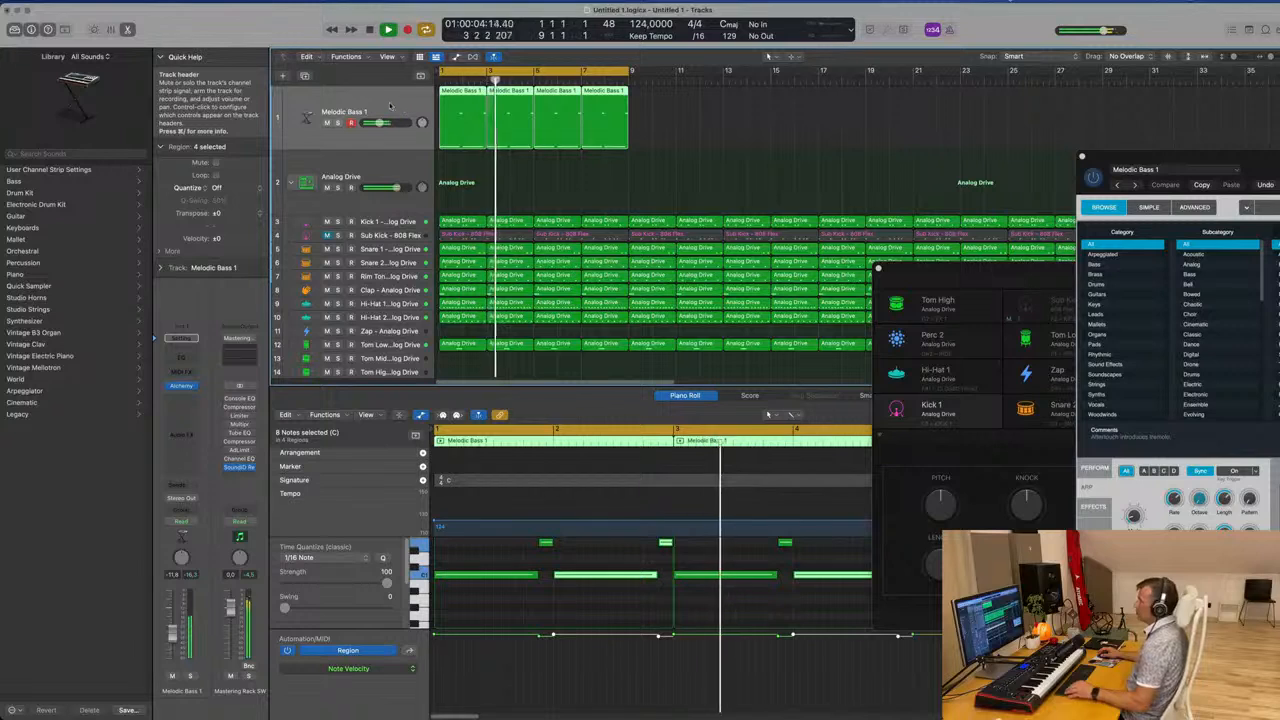
click(181, 386)
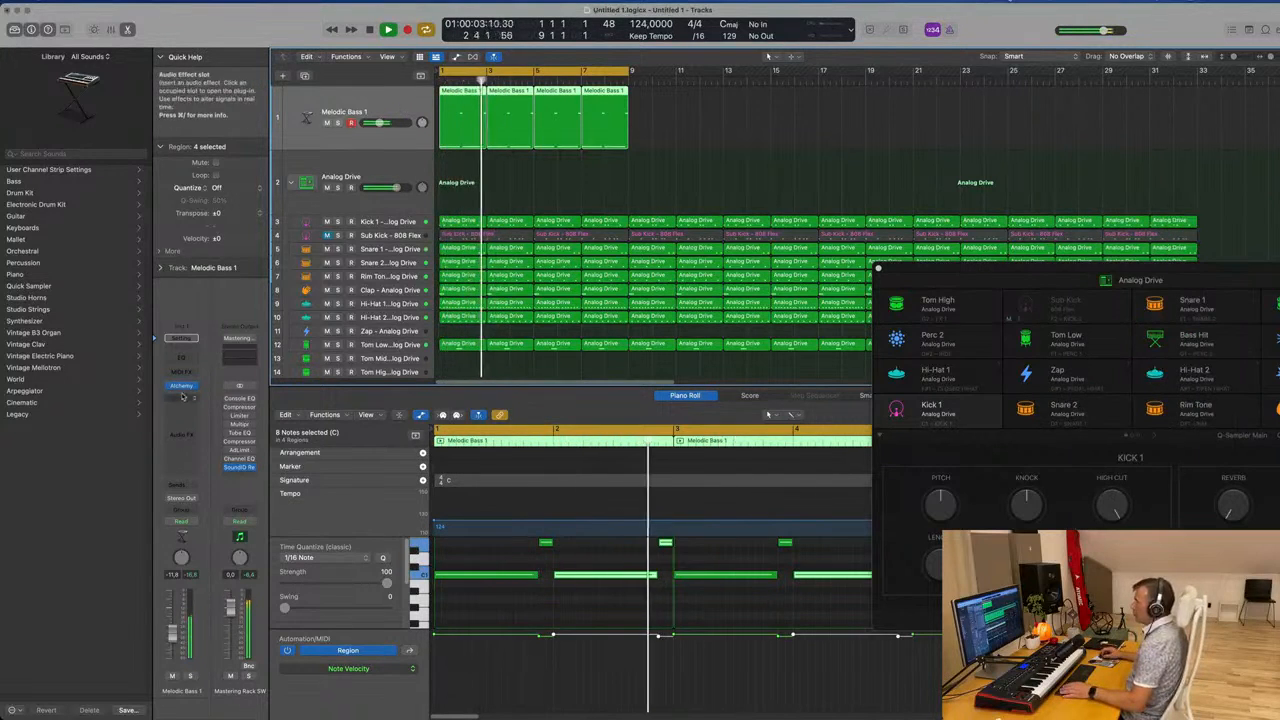
click(181, 386)
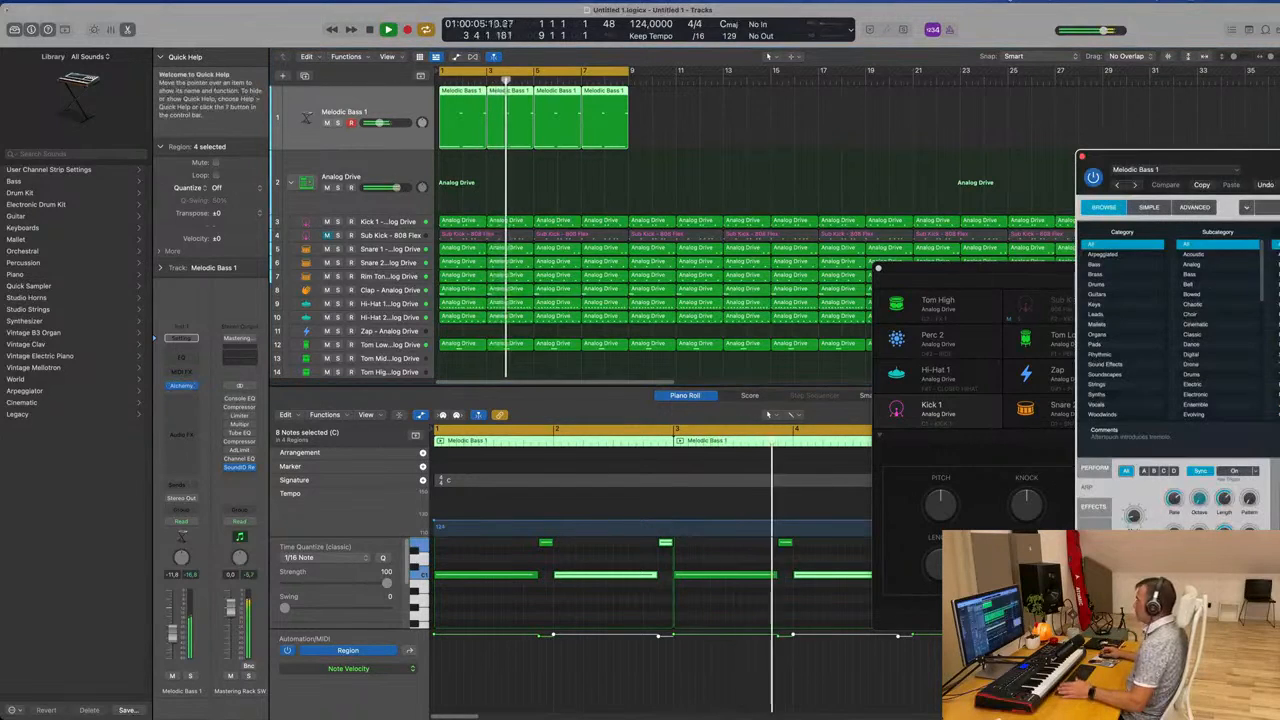
drag(1240, 165, 590, 107)
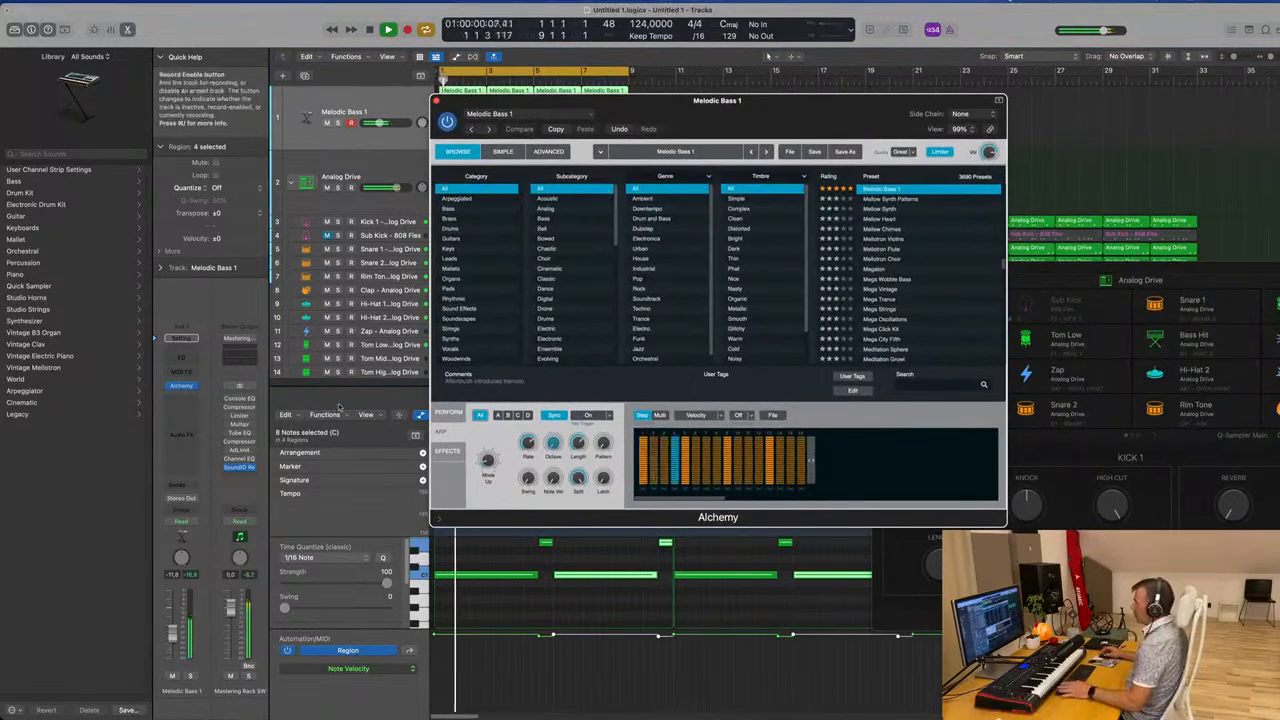
click(455, 412)
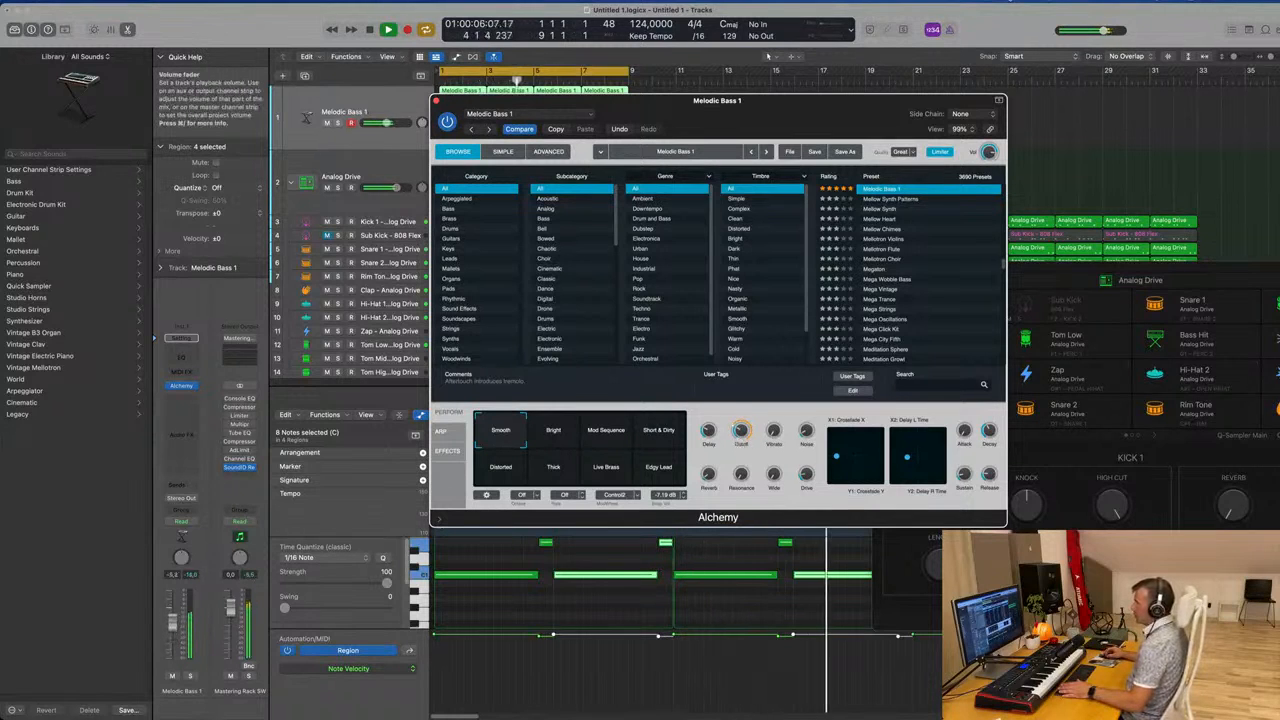
drag(172, 622, 173, 620)
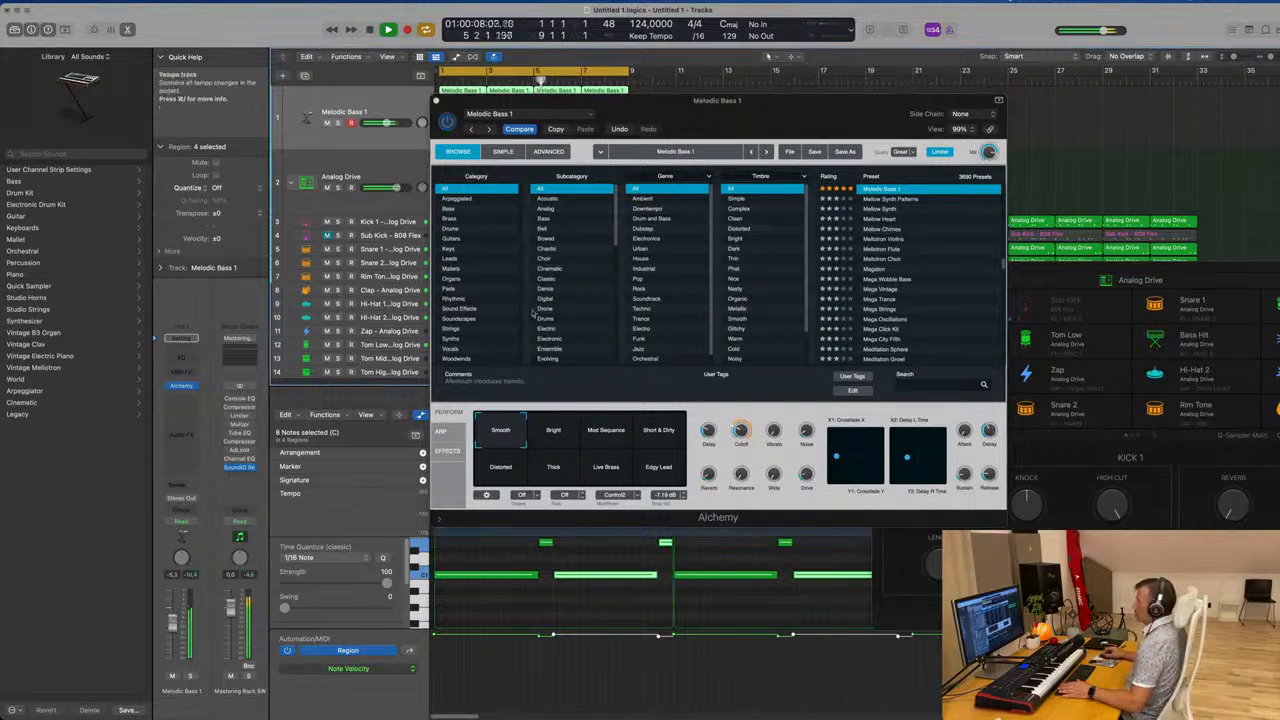
drag(743, 117, 916, 74)
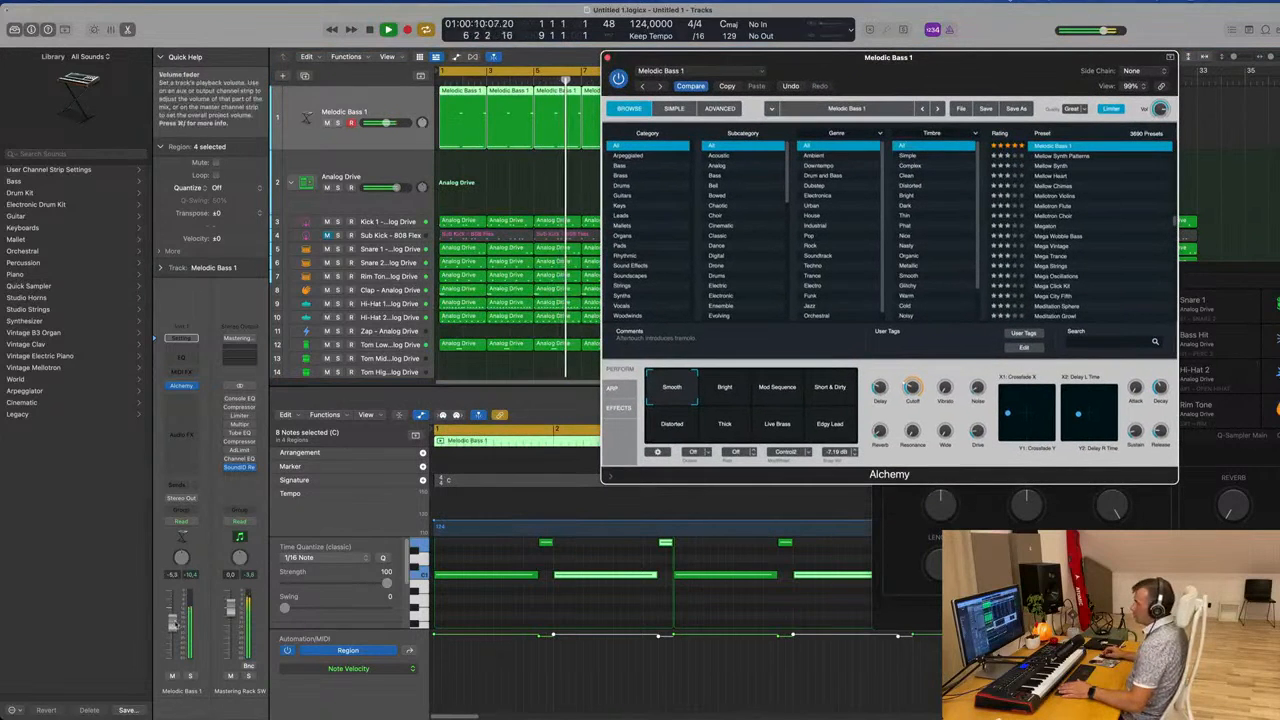
Insert a Vintage Tube EQ on the Melodic Bass 1 track, load its Big Synth preset and close the plug-in
click(190, 408)
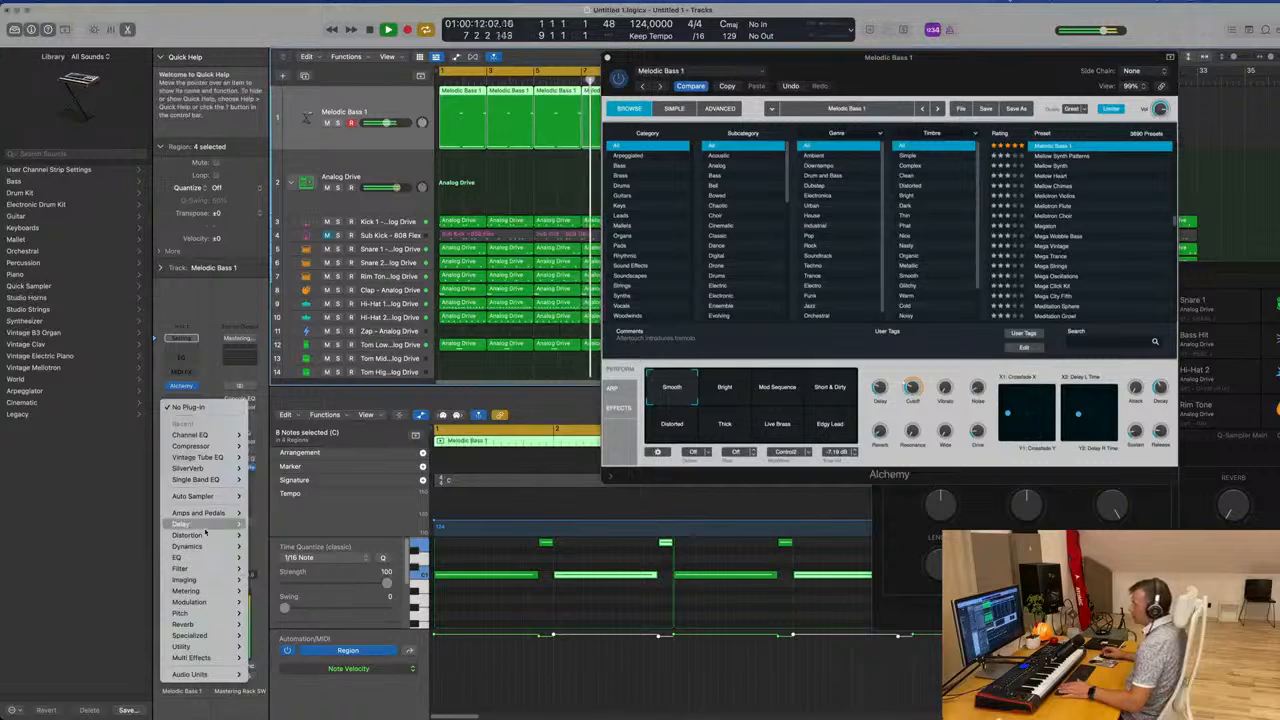
mouse_move(180, 557)
mouse_move(287, 708)
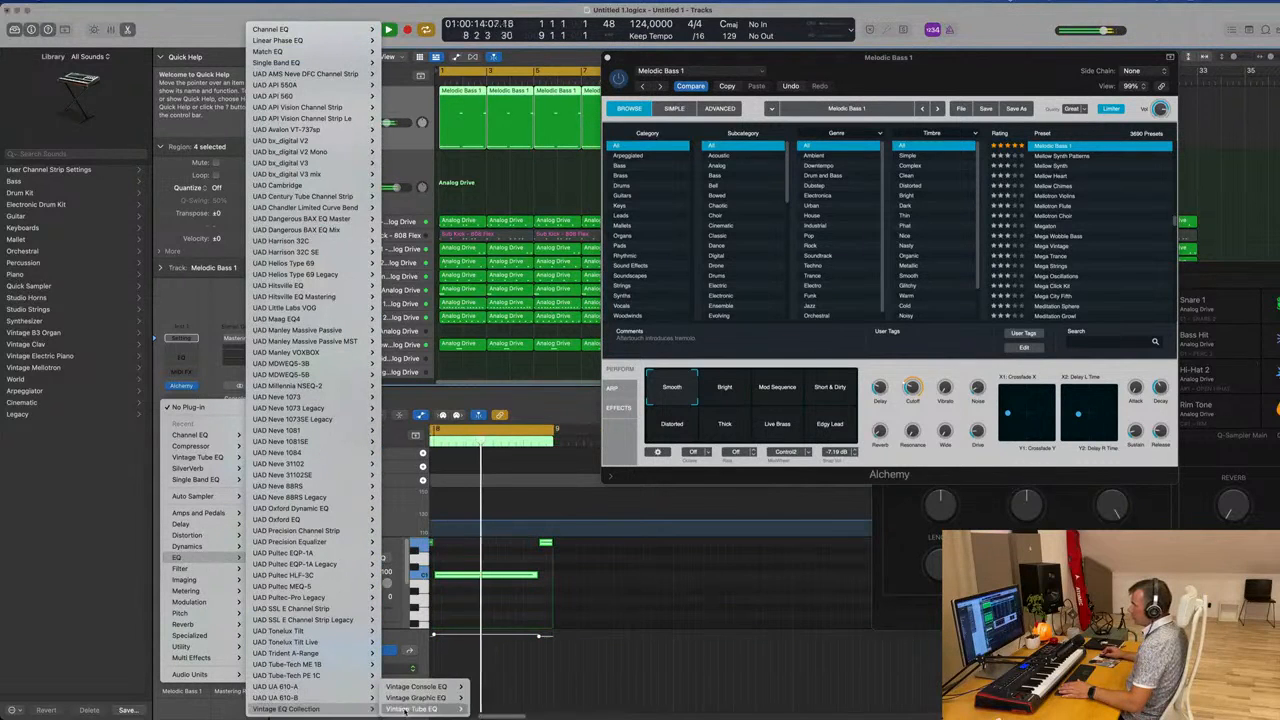
click(484, 697)
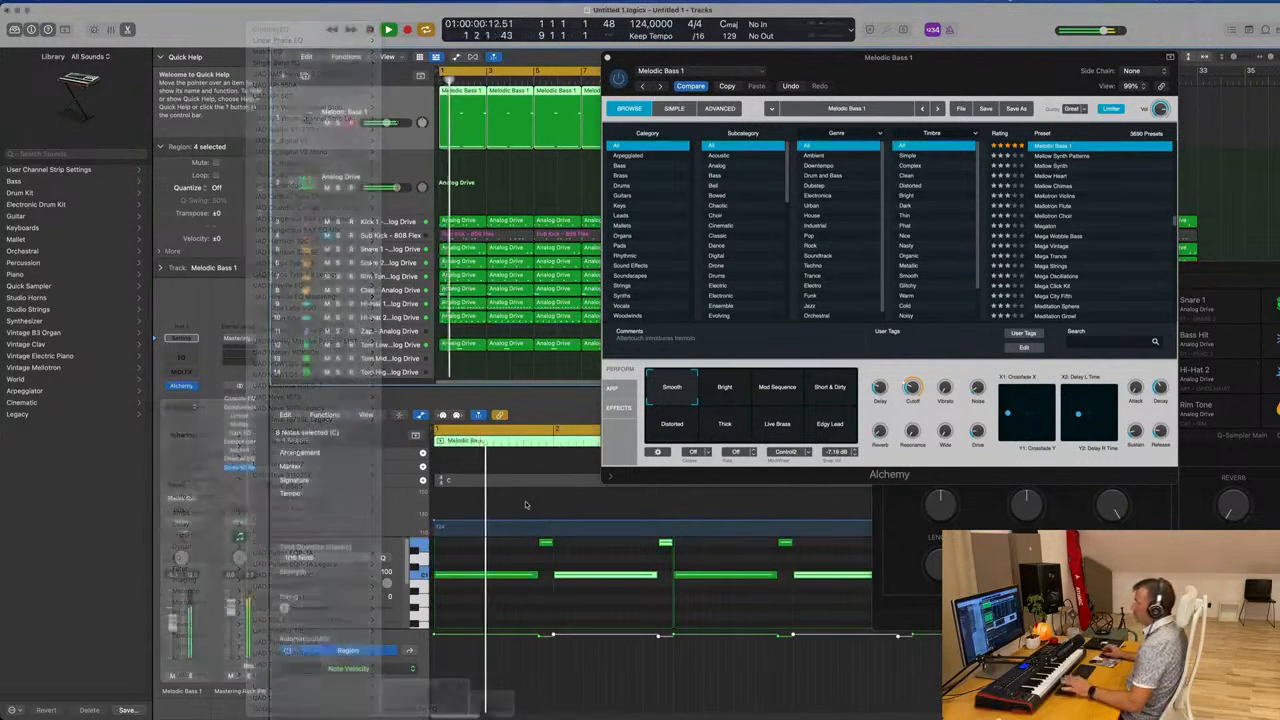
click(460, 148)
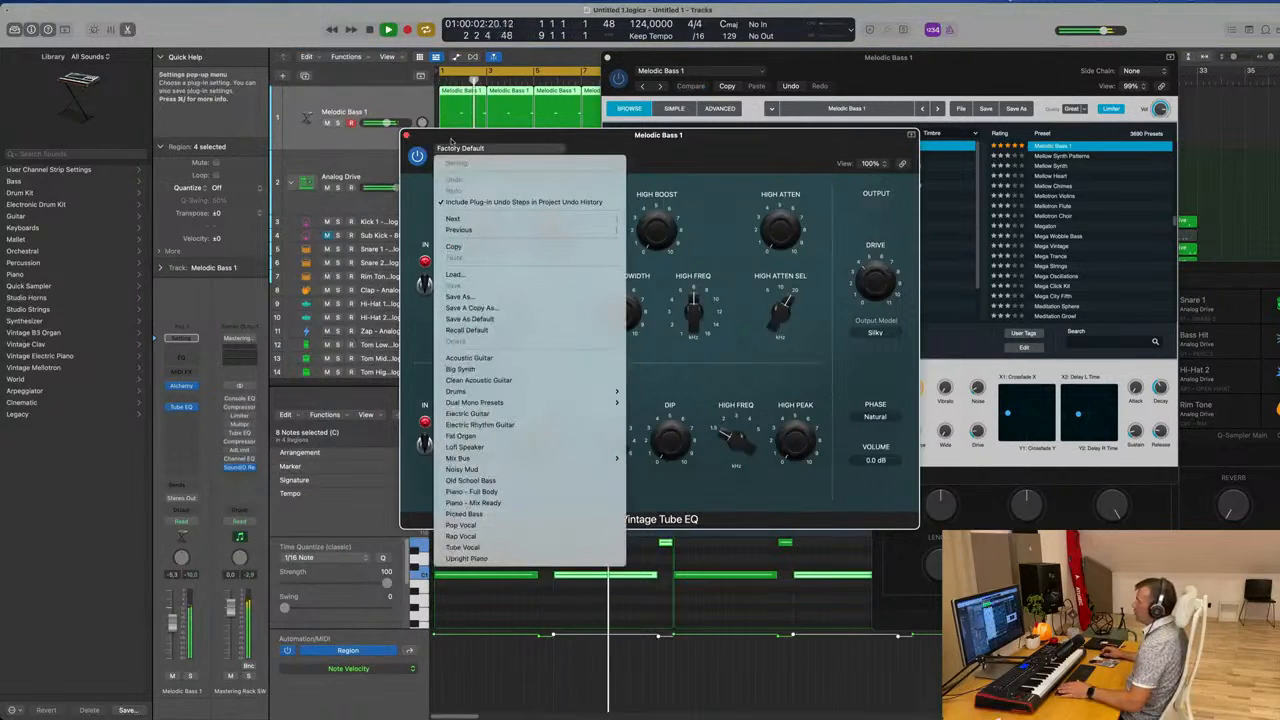
click(460, 369)
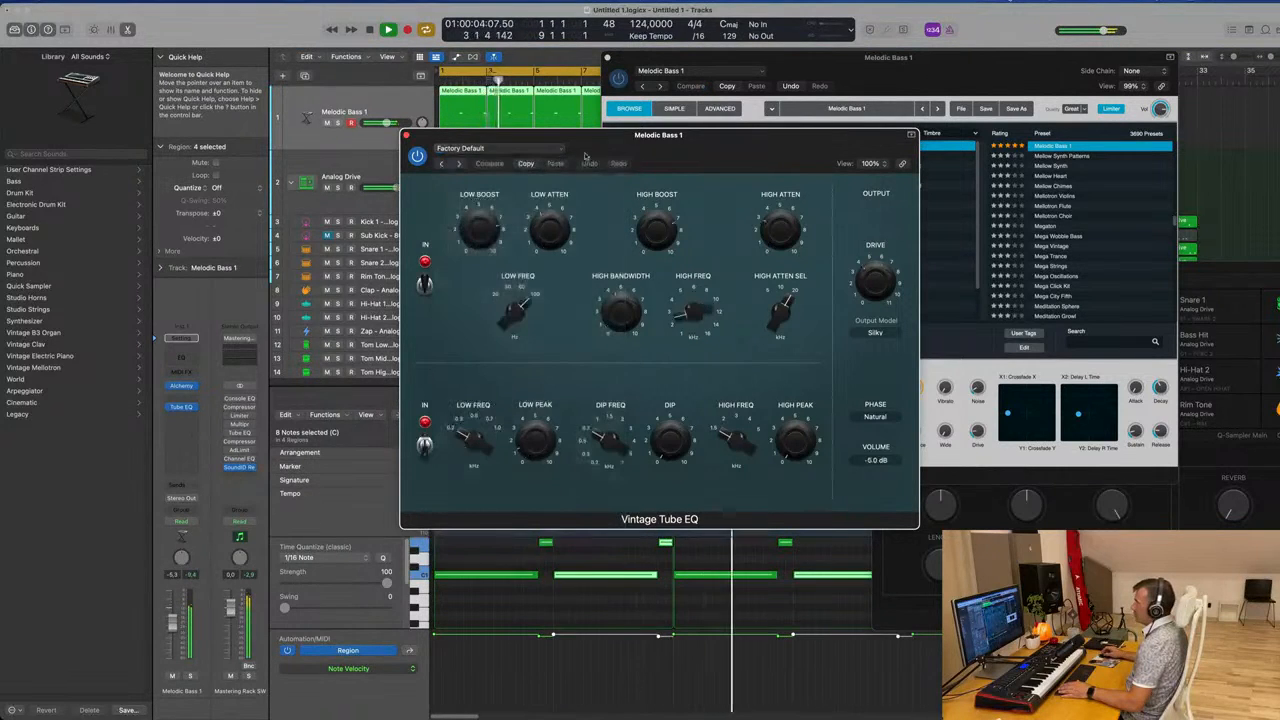
drag(430, 136, 272, 168)
click(249, 168)
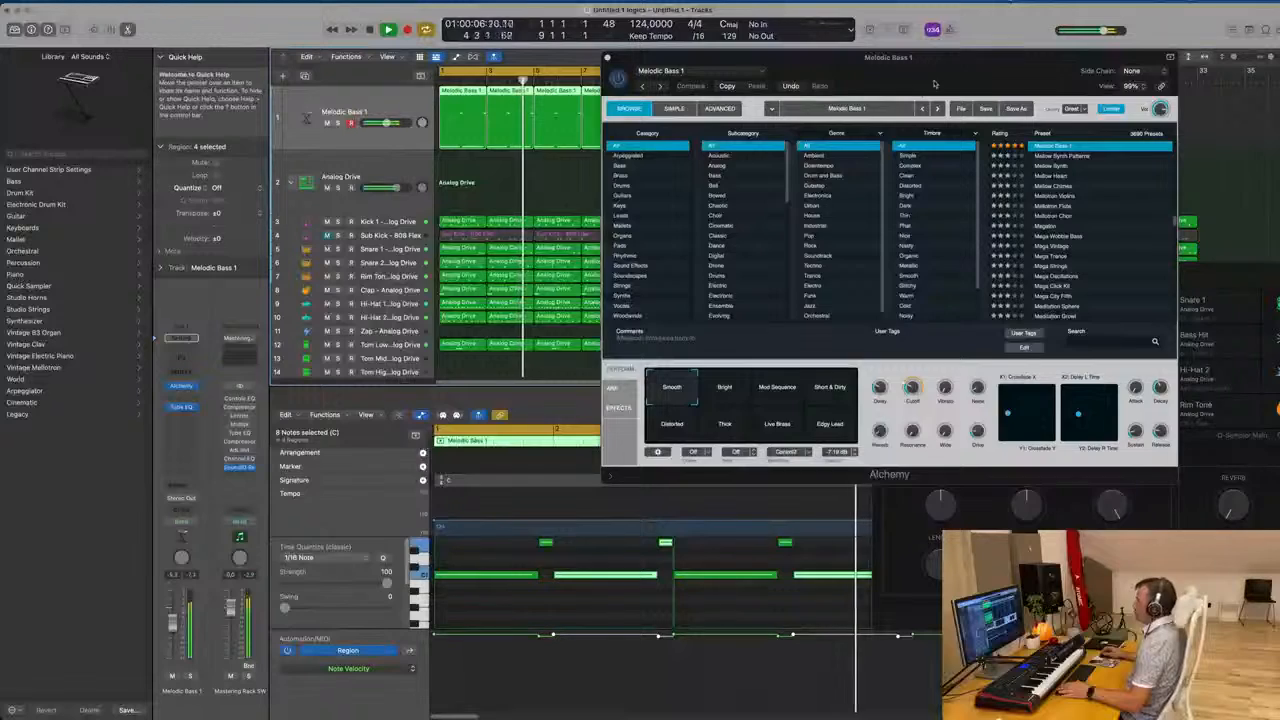
Lower the Melodic Bass 1 track volume to about -11 dB and close the Alchemy synth
drag(880, 57, 645, 172)
drag(172, 621, 172, 634)
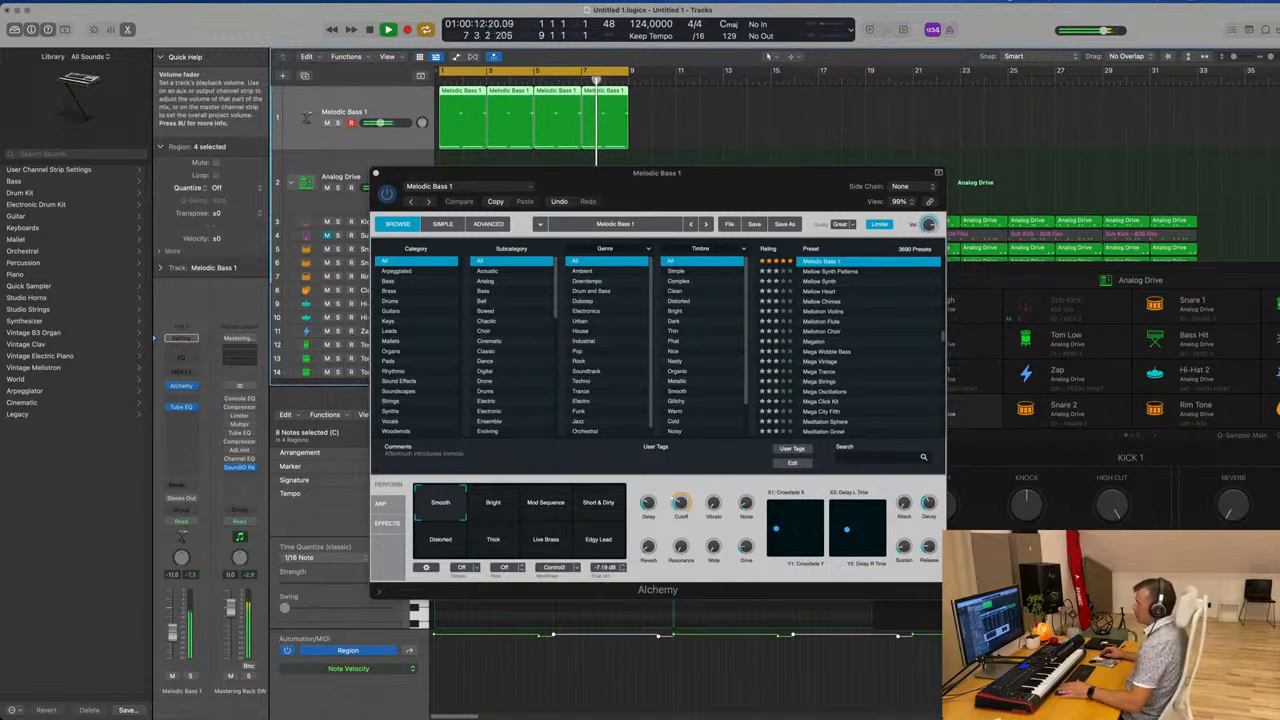
drag(433, 181, 347, 183)
click(290, 176)
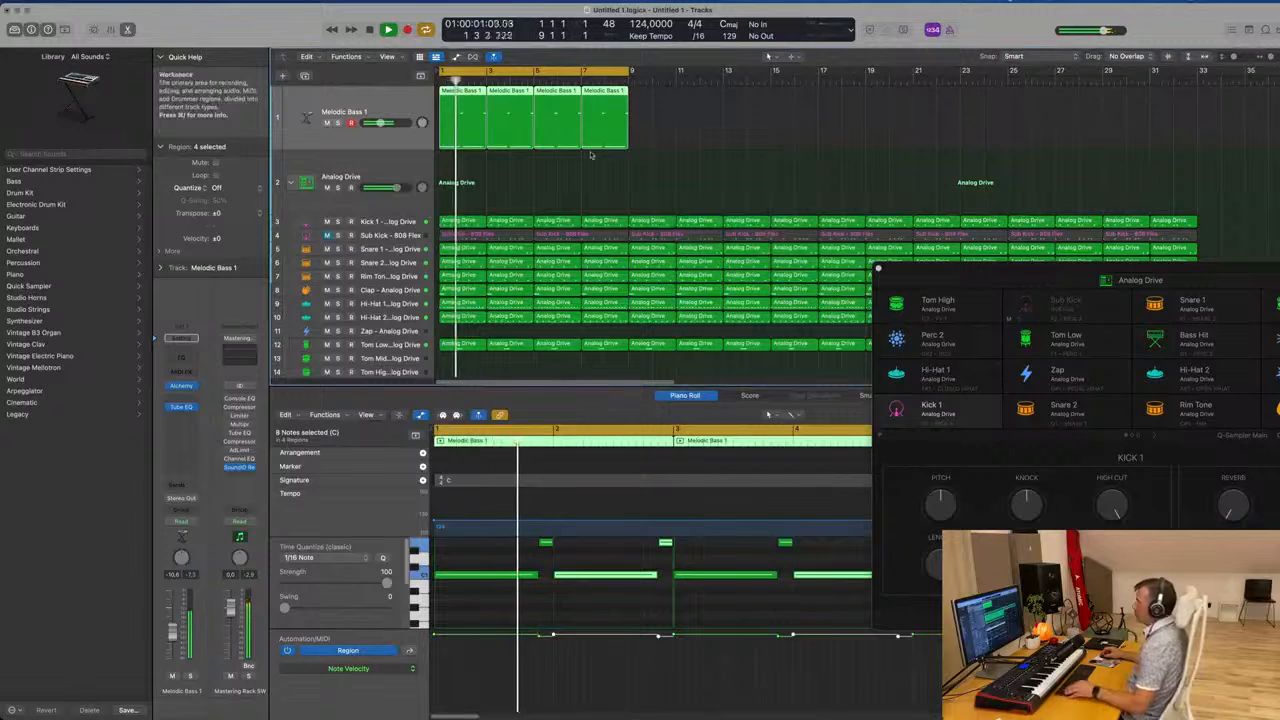
Repeat the four selected Melodic Bass 1 regions three times to fill the track through bar 32
scroll(655, 149, down, 1)
scroll(655, 149, down, 2)
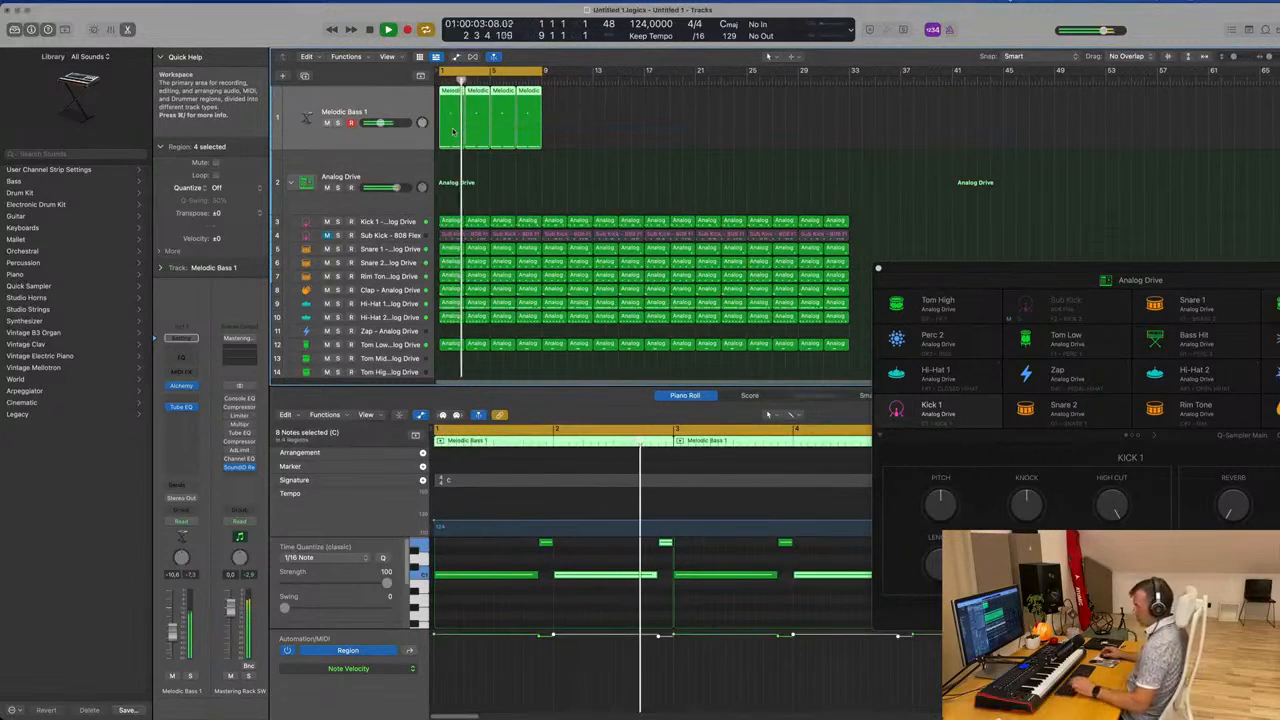
key(super+r)
key(super+r)
key(super+r)
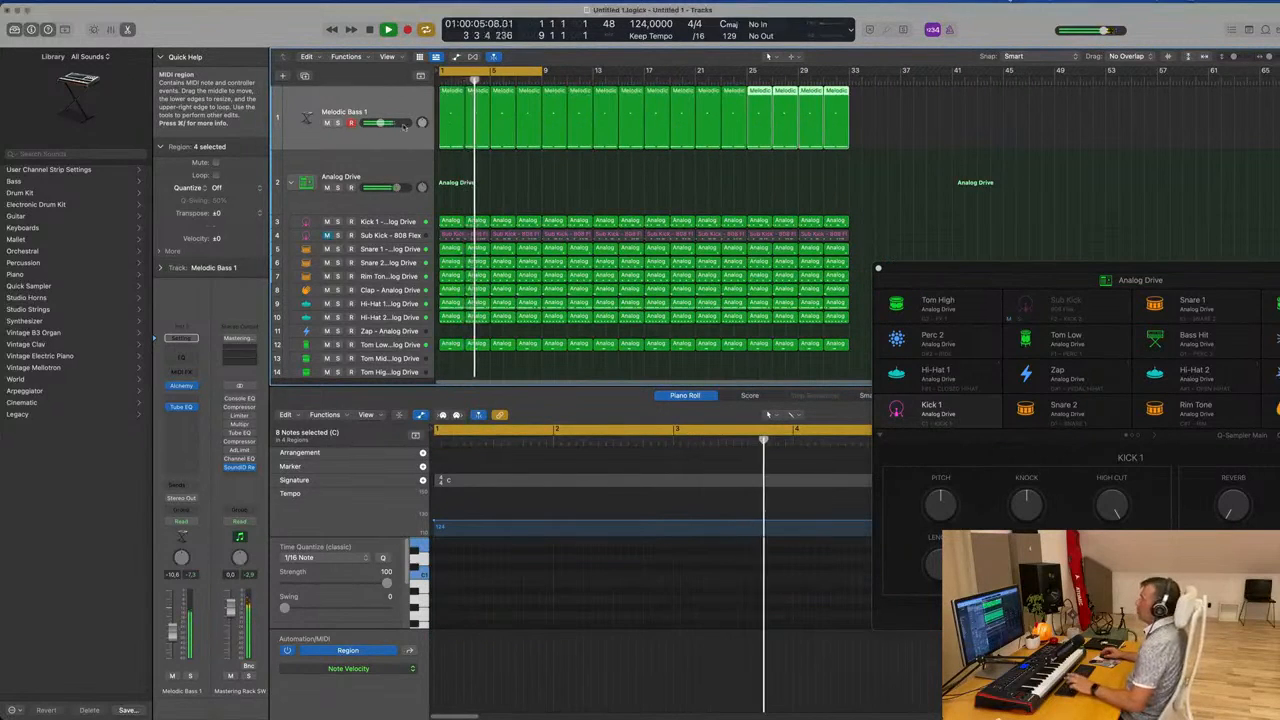
Reopen Alchemy on the Melodic Bass 1 track, inspect its Advanced sound settings and return to the preset browser
click(396, 107)
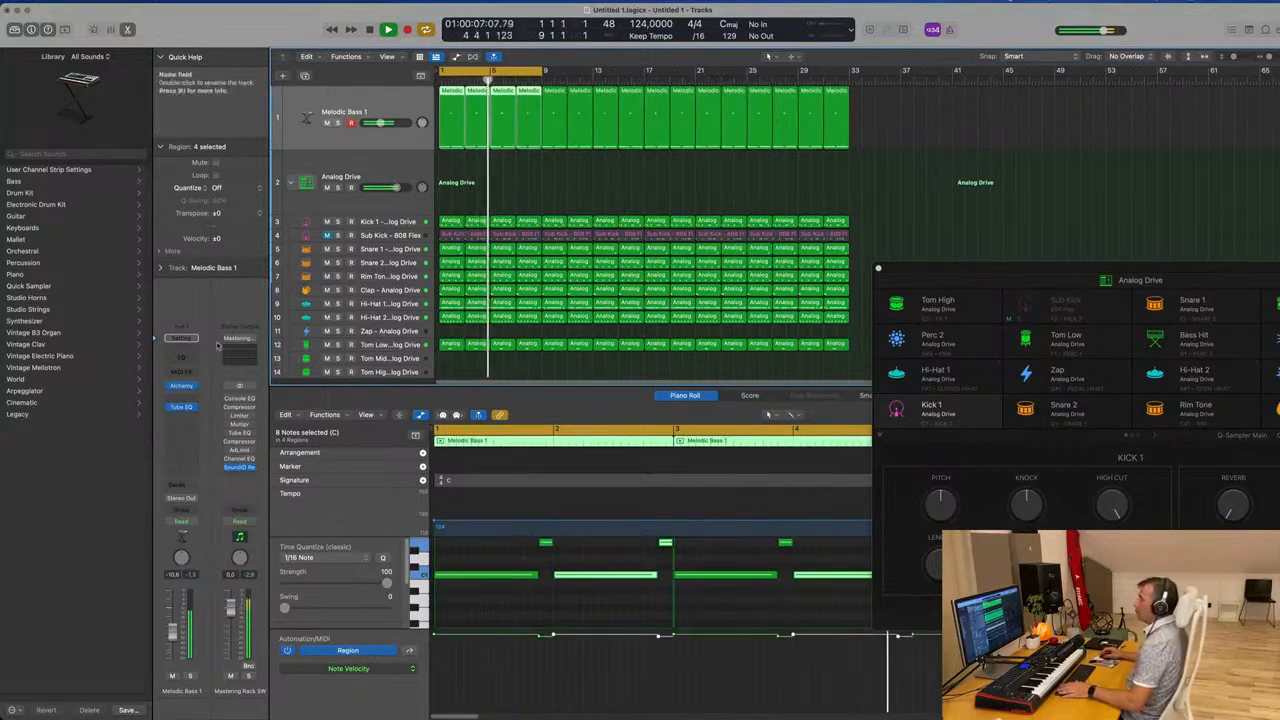
click(182, 387)
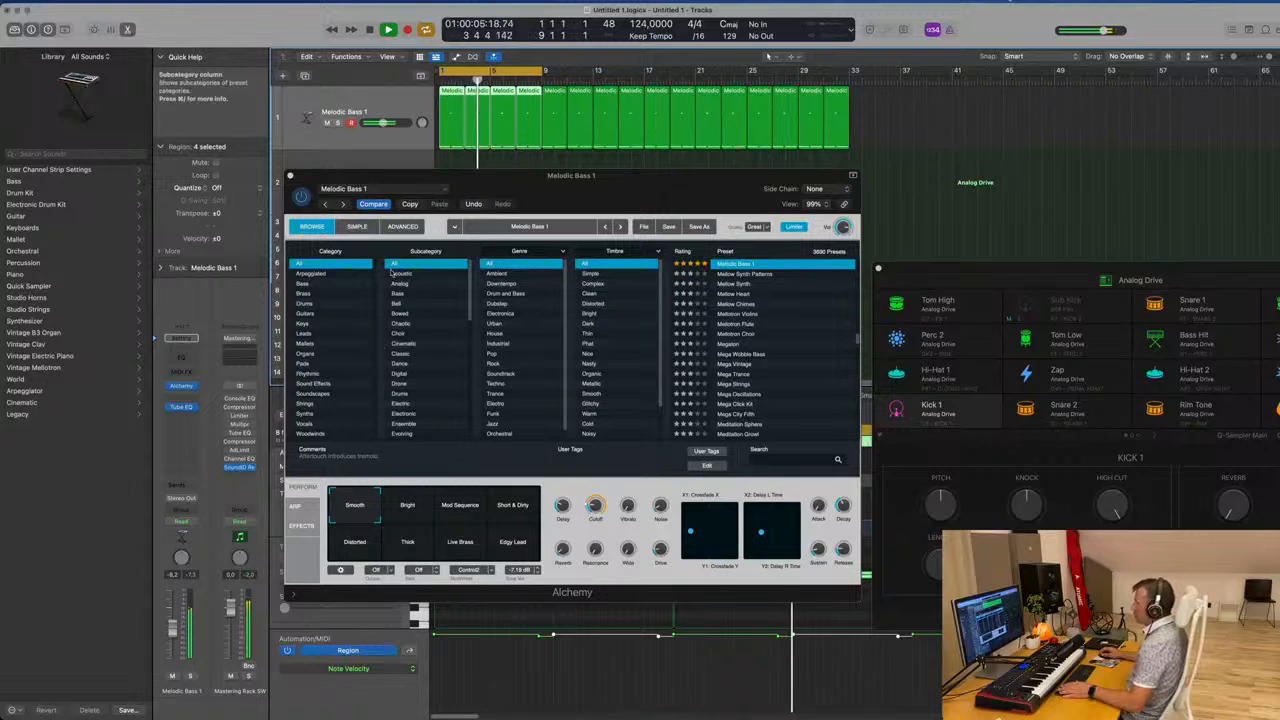
click(405, 227)
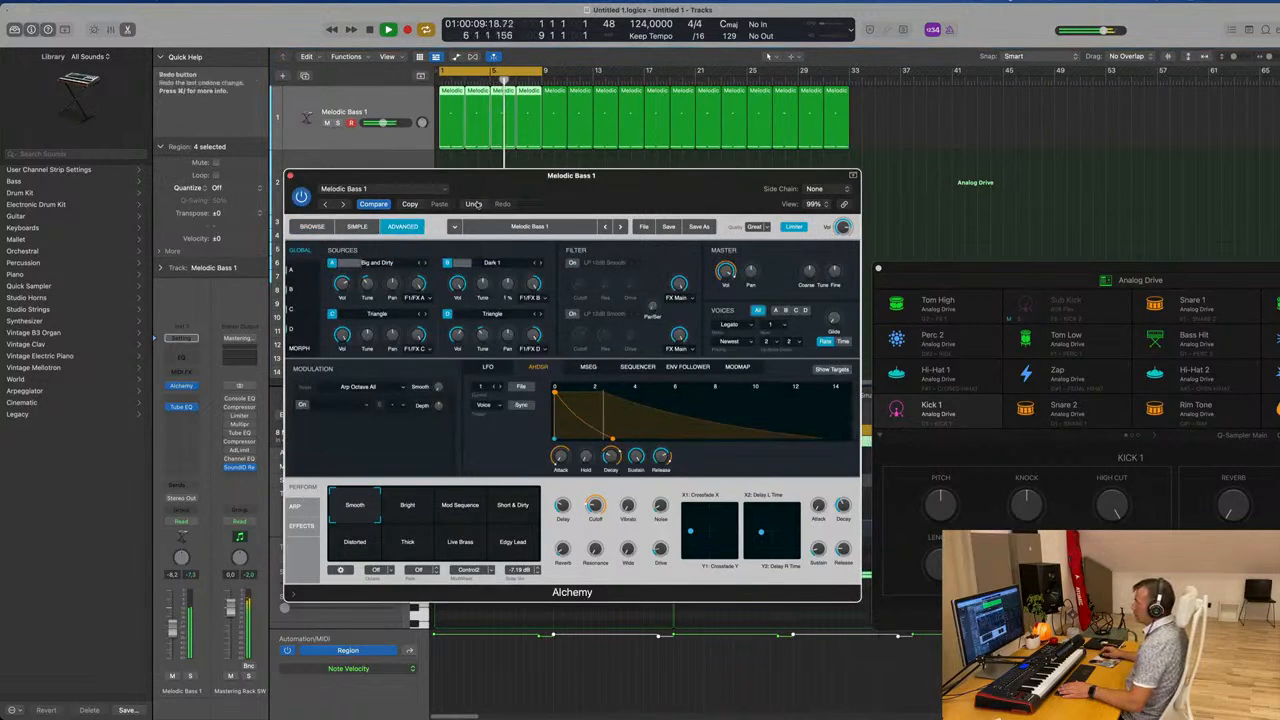
click(312, 226)
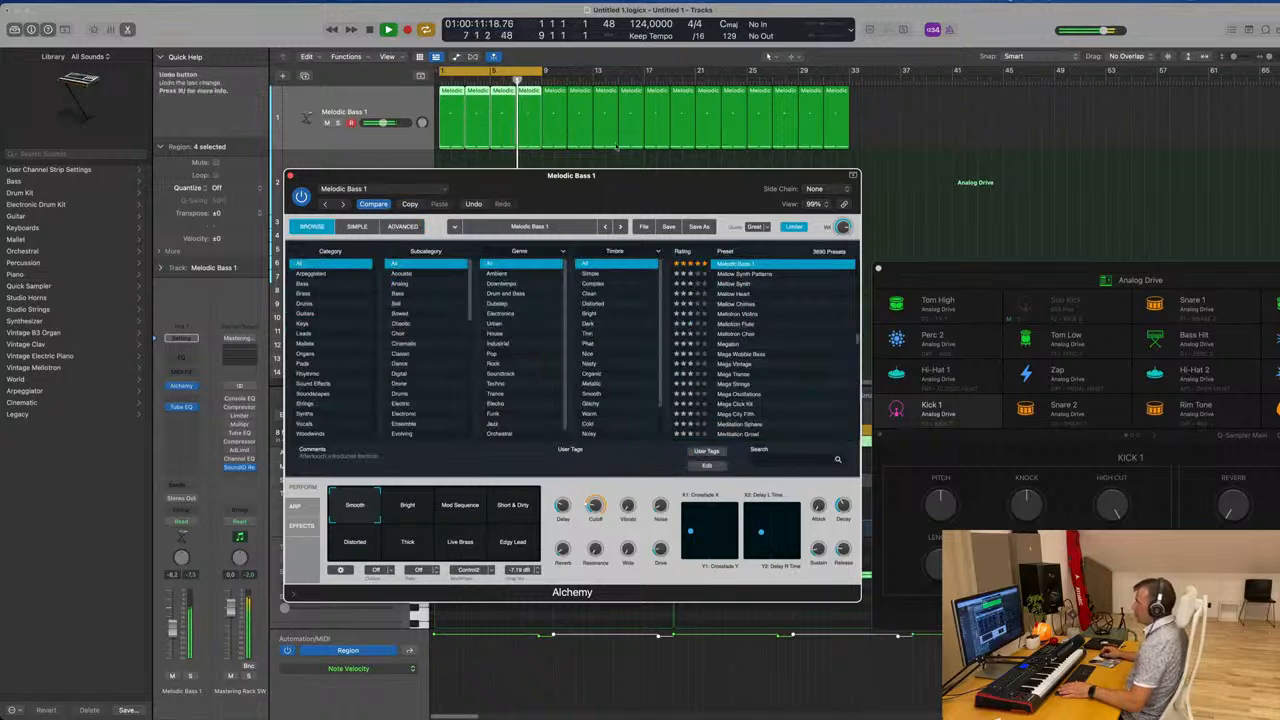
drag(638, 187, 628, 149)
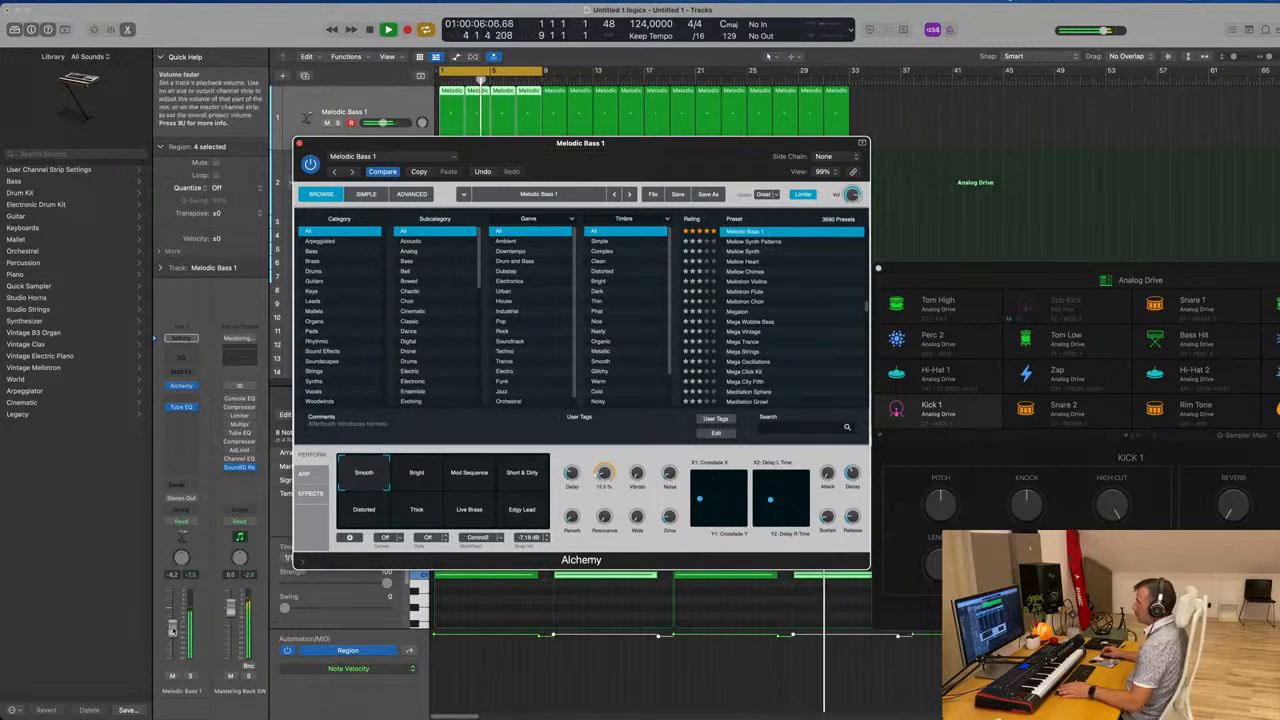
Raise the Melodic Bass 1 volume to about -5.6 dB and add a Channel EQ boosting the 75 Hz low shelf by about 3 dB
drag(173, 627, 173, 624)
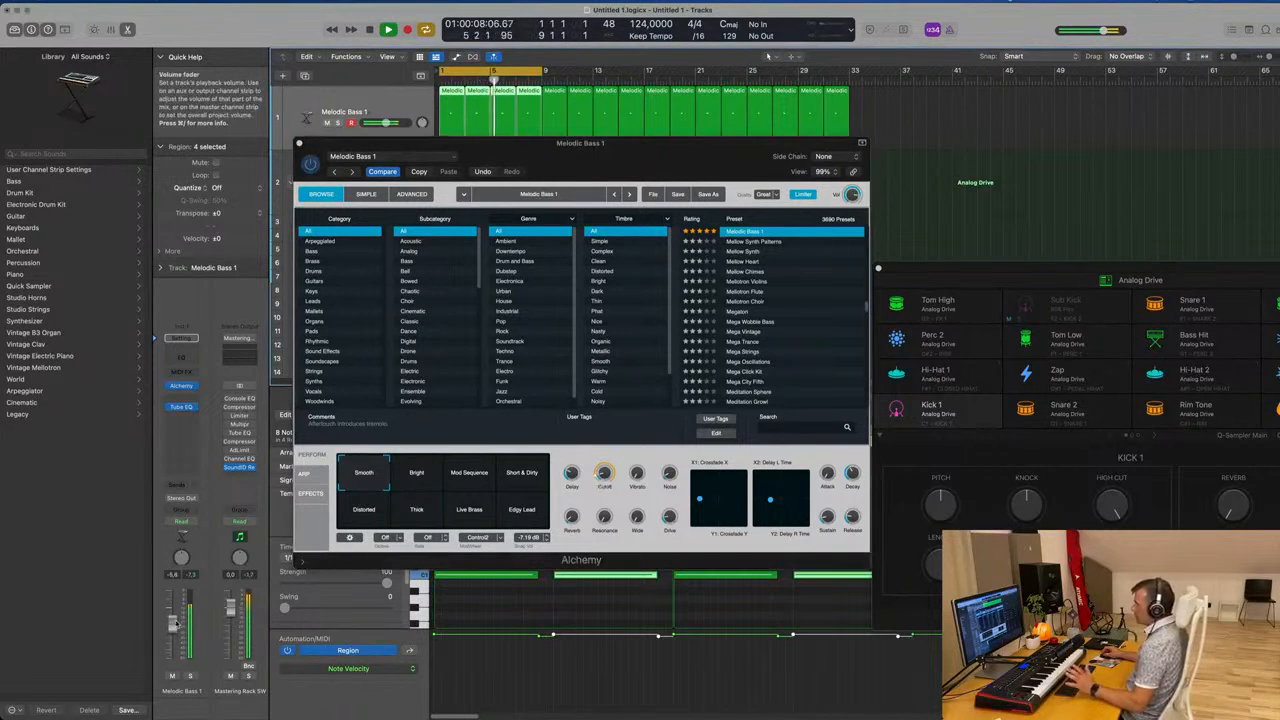
click(198, 357)
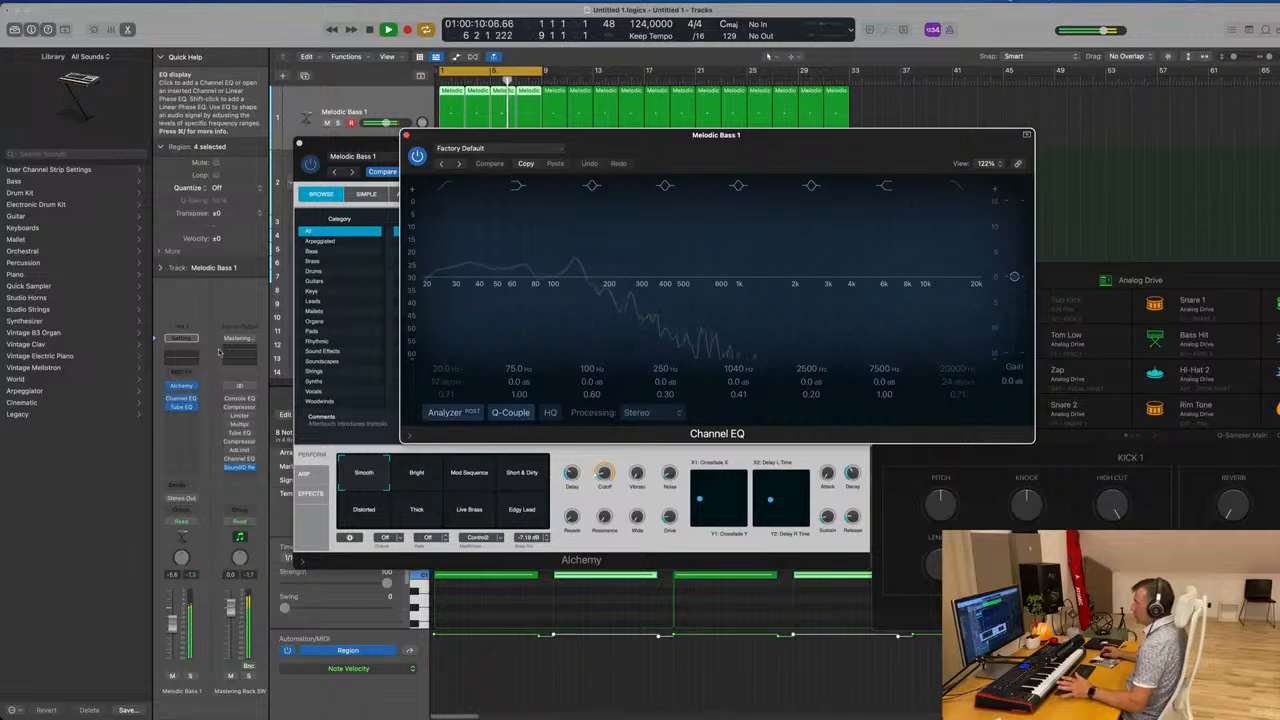
drag(518, 384, 518, 379)
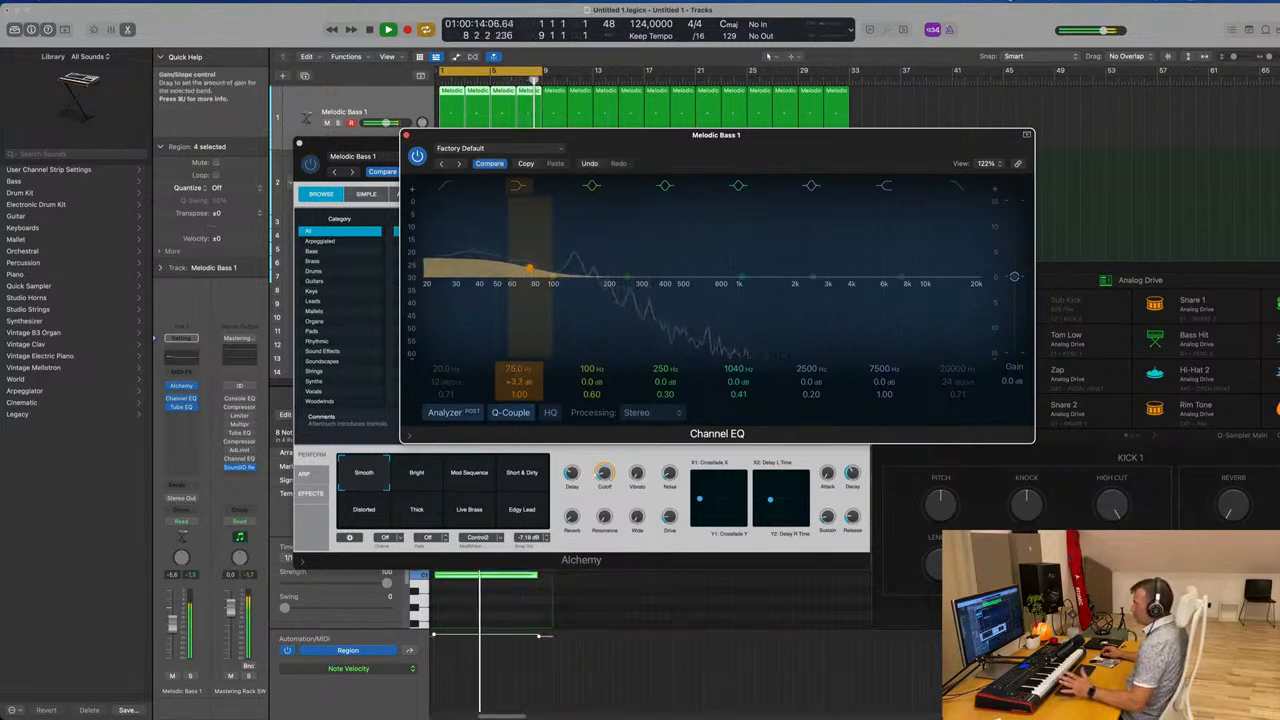
click(406, 135)
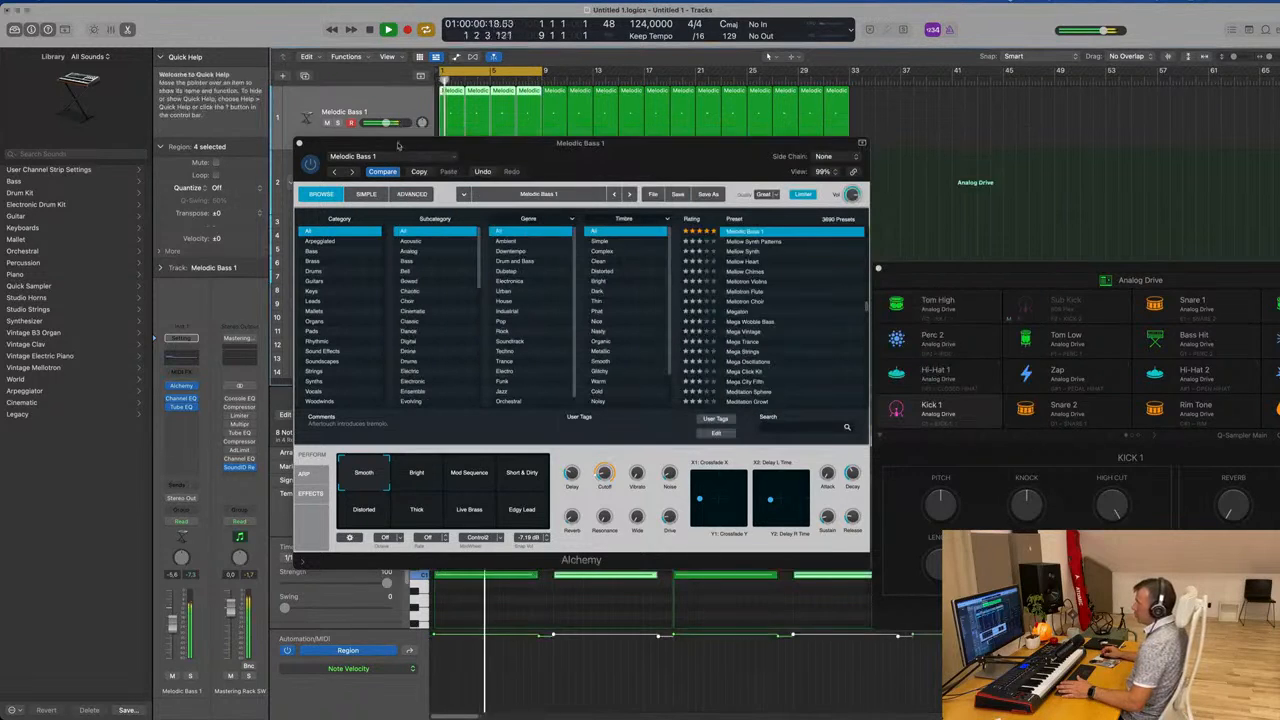
drag(388, 143, 406, 137)
click(317, 138)
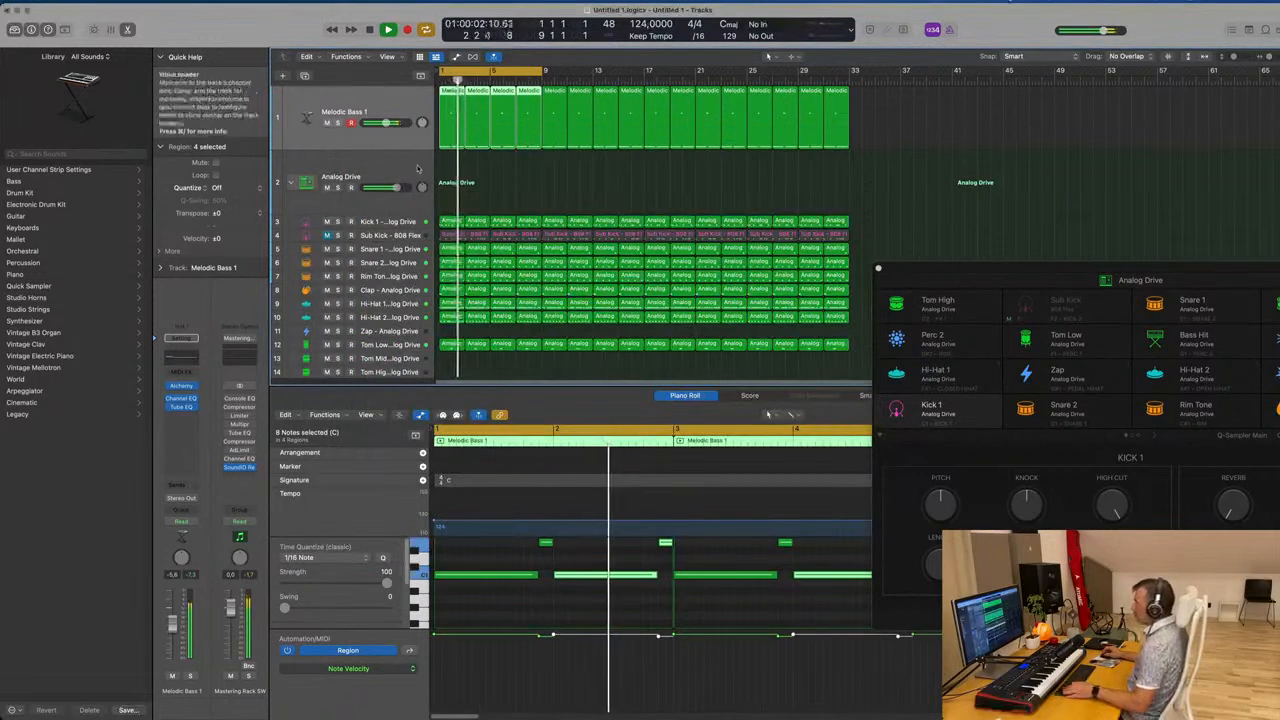
Duplicate the Melodic Bass 1 track with its settings and copy the first bass region onto the new track at bar 1
click(514, 187)
click(384, 104)
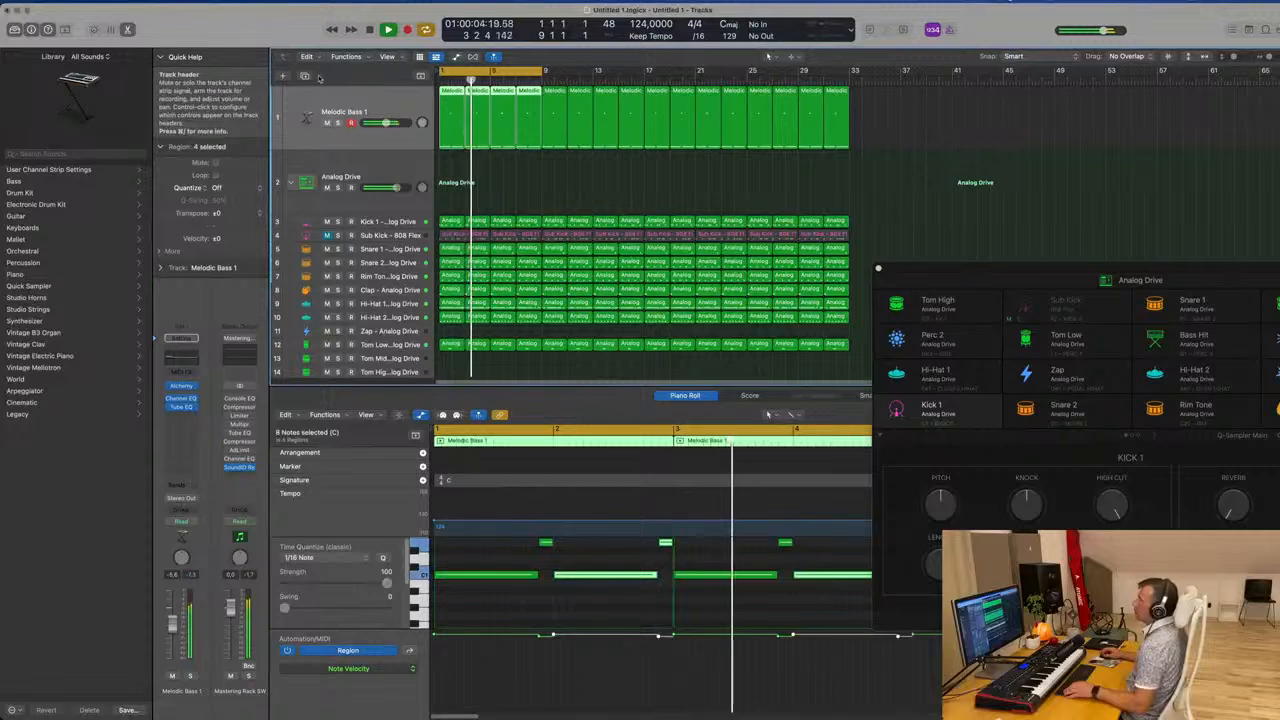
key(super+d)
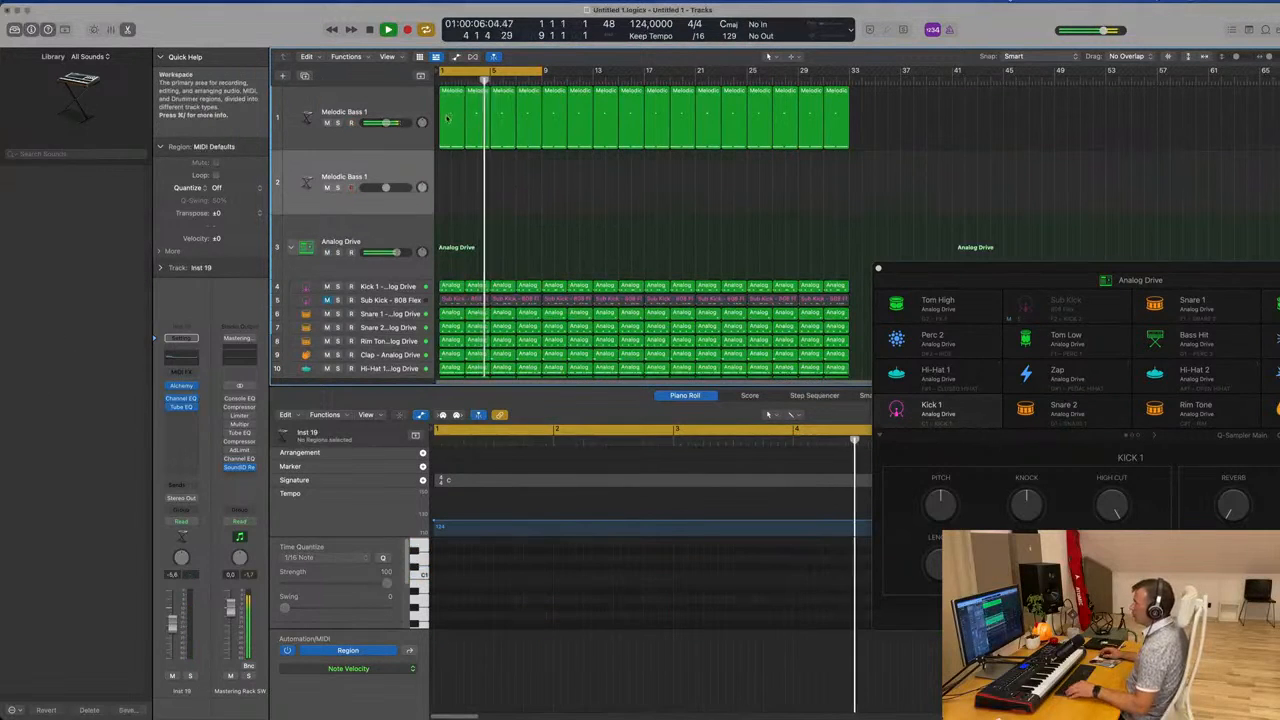
drag(452, 122, 452, 184)
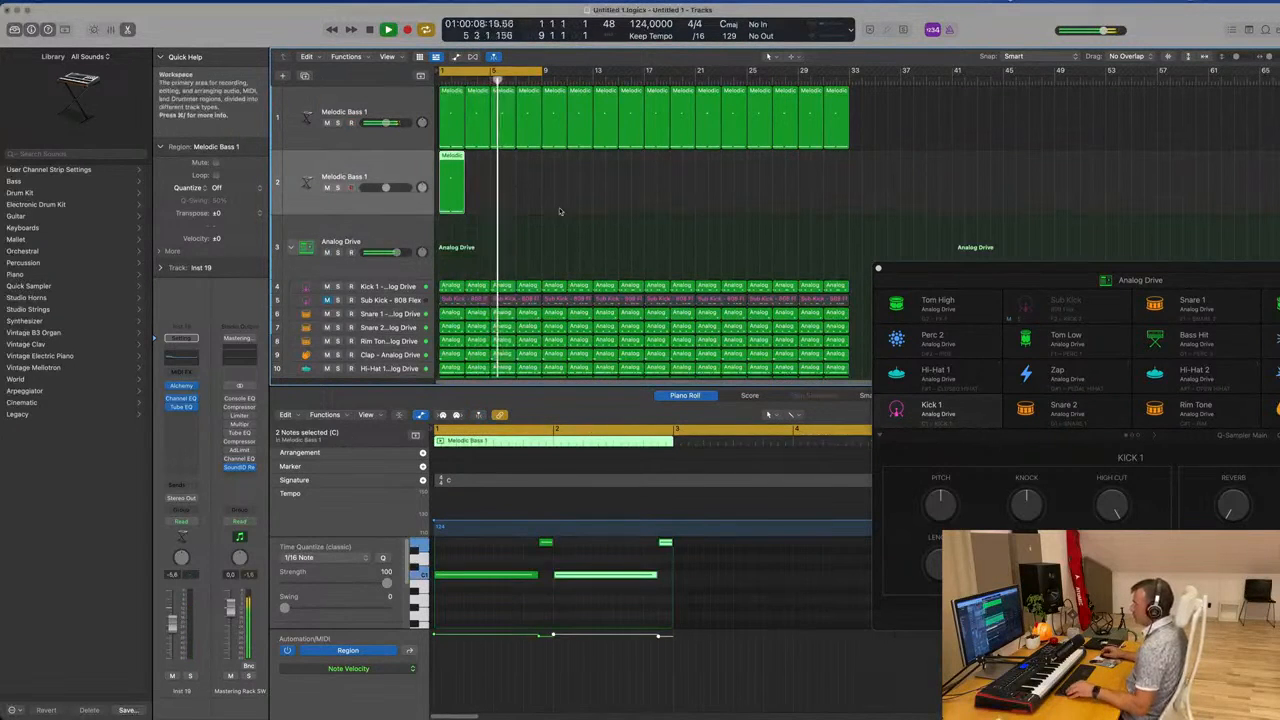
scroll(542, 600, down, 2)
scroll(543, 597, up, 5)
scroll(542, 597, down, 1)
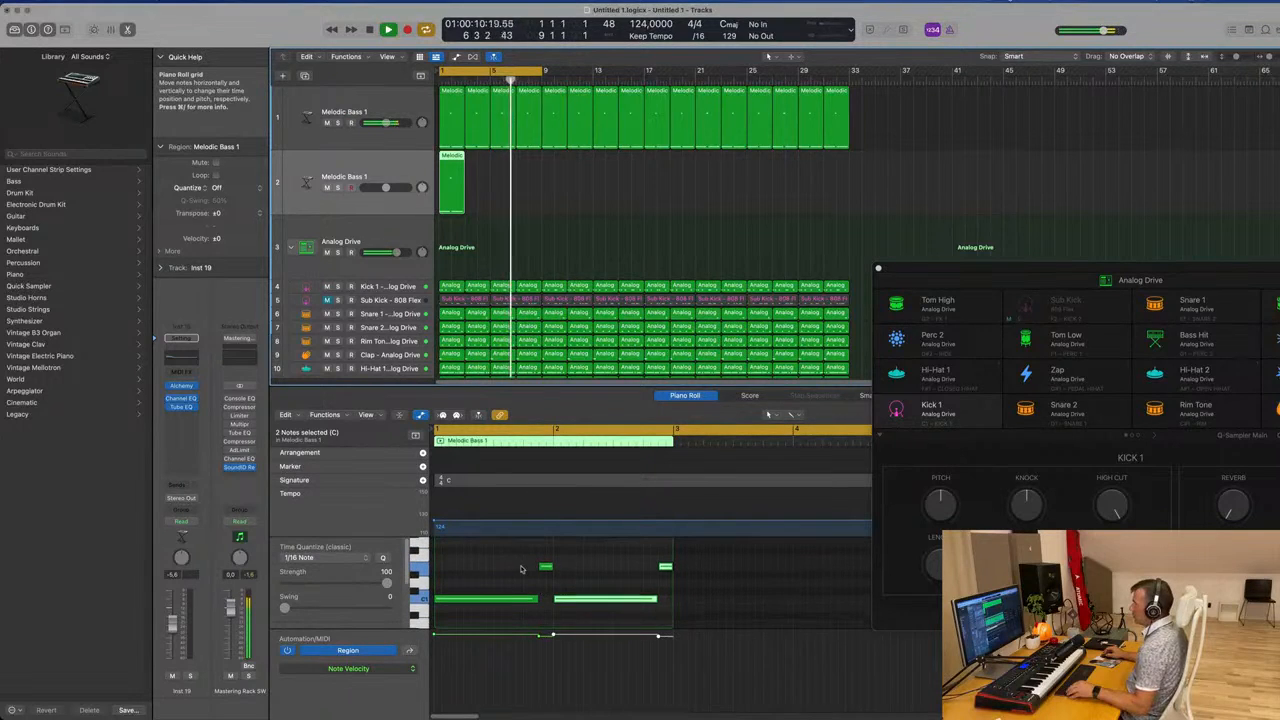
Rework the copied two-bar region on the second Melodic Bass 1 track into a sustained three-note chord filling both bars
click(512, 556)
drag(546, 569, 446, 568)
drag(603, 563, 668, 610)
key(Delete)
drag(537, 598, 670, 618)
click(447, 569)
scroll(456, 574, up, 1)
key(space)
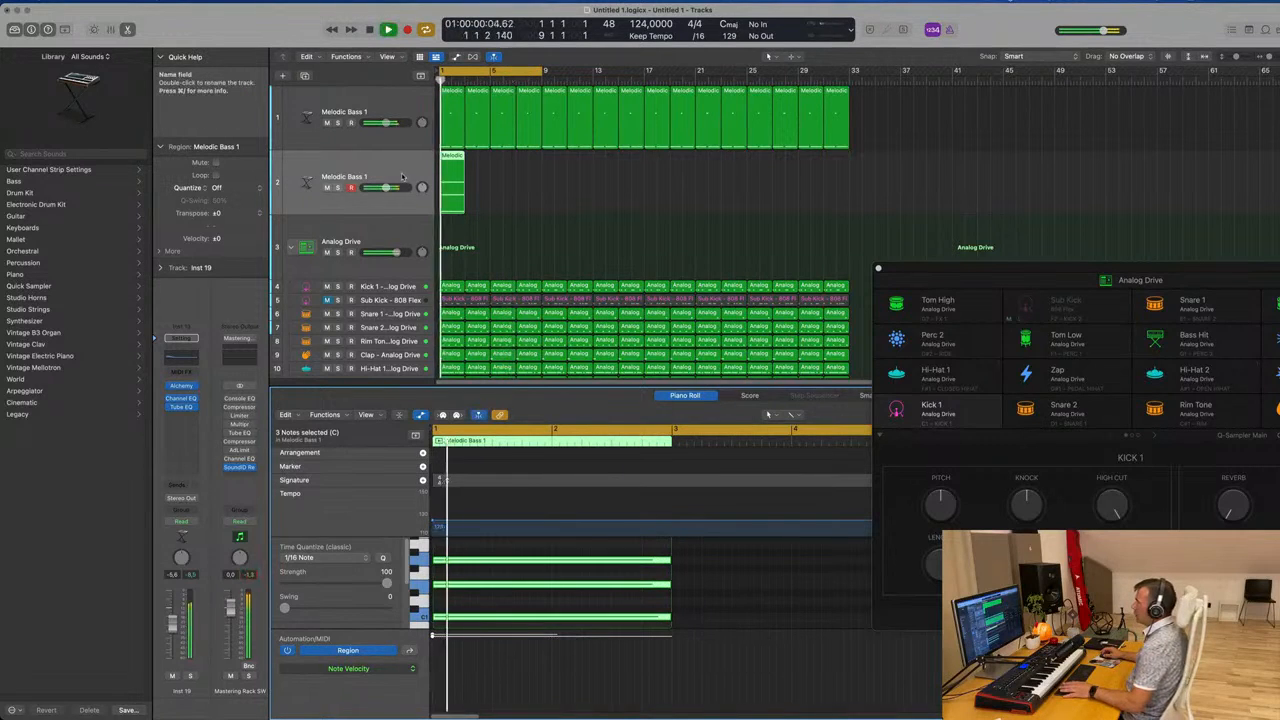
Open Alchemy on the second Melodic Bass 1 track and transpose the region's three-note chord up an octave
click(325, 195)
key(space)
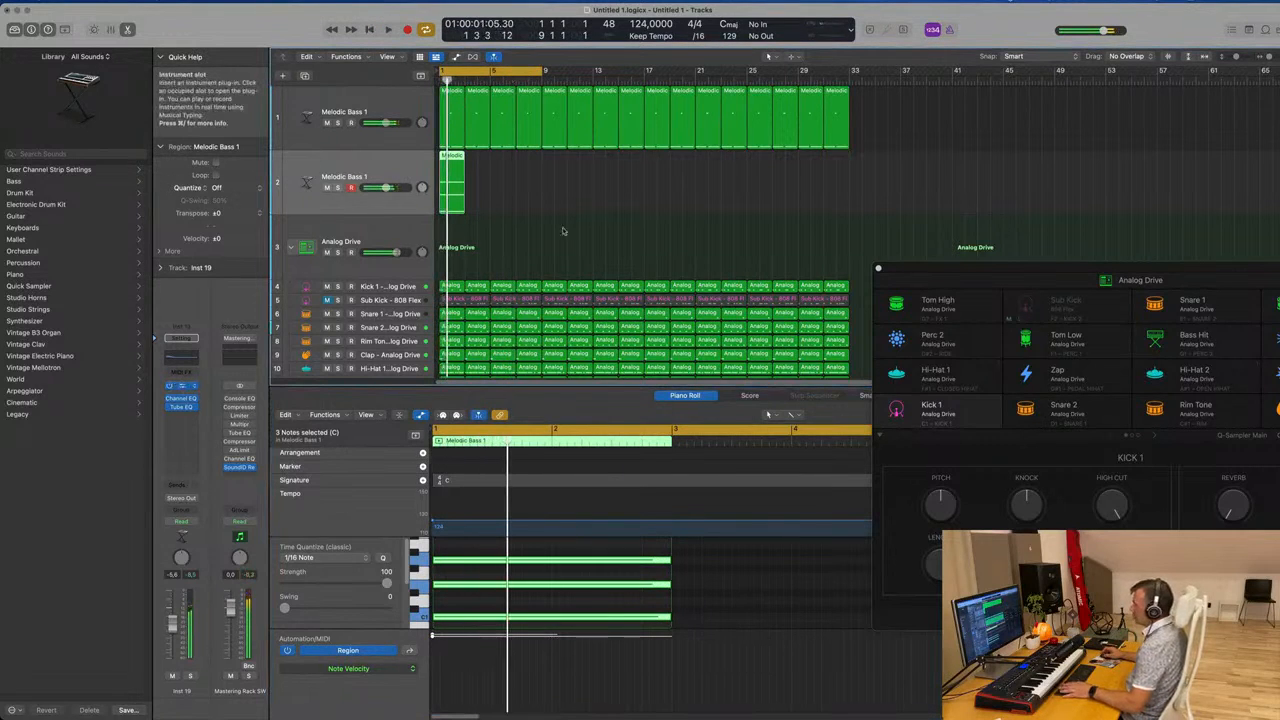
click(557, 610)
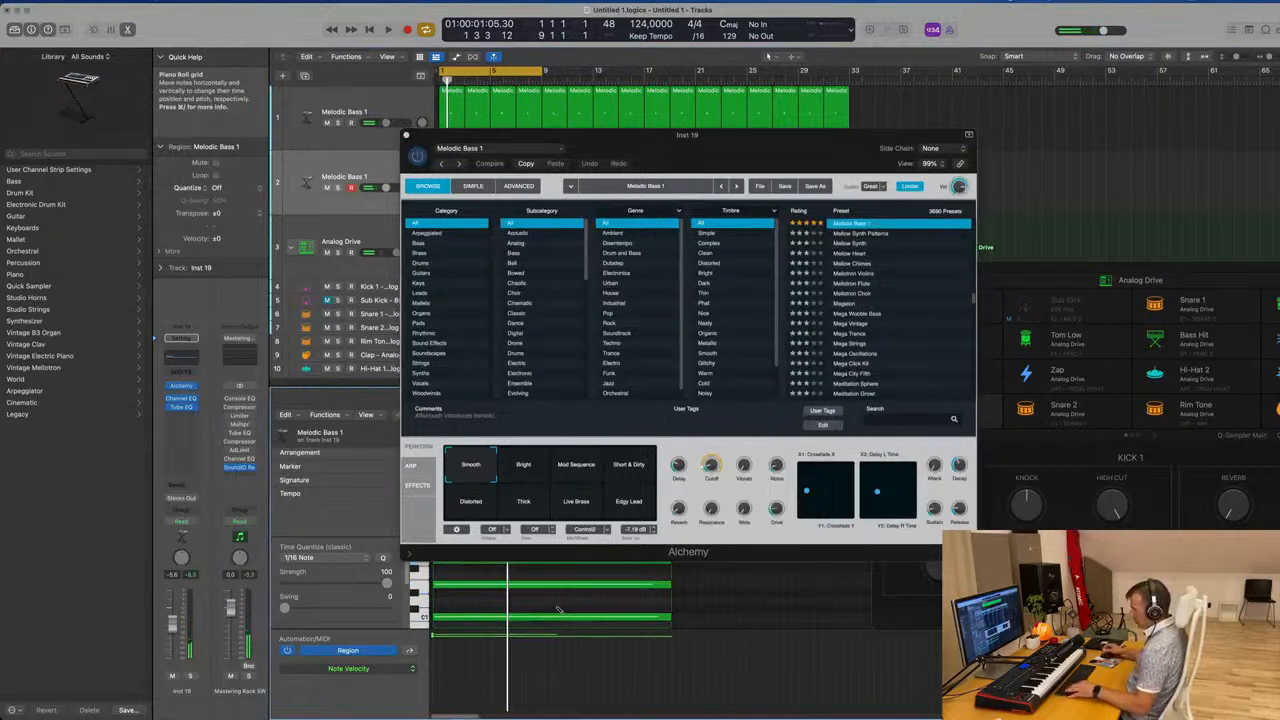
key(Delete)
key(space)
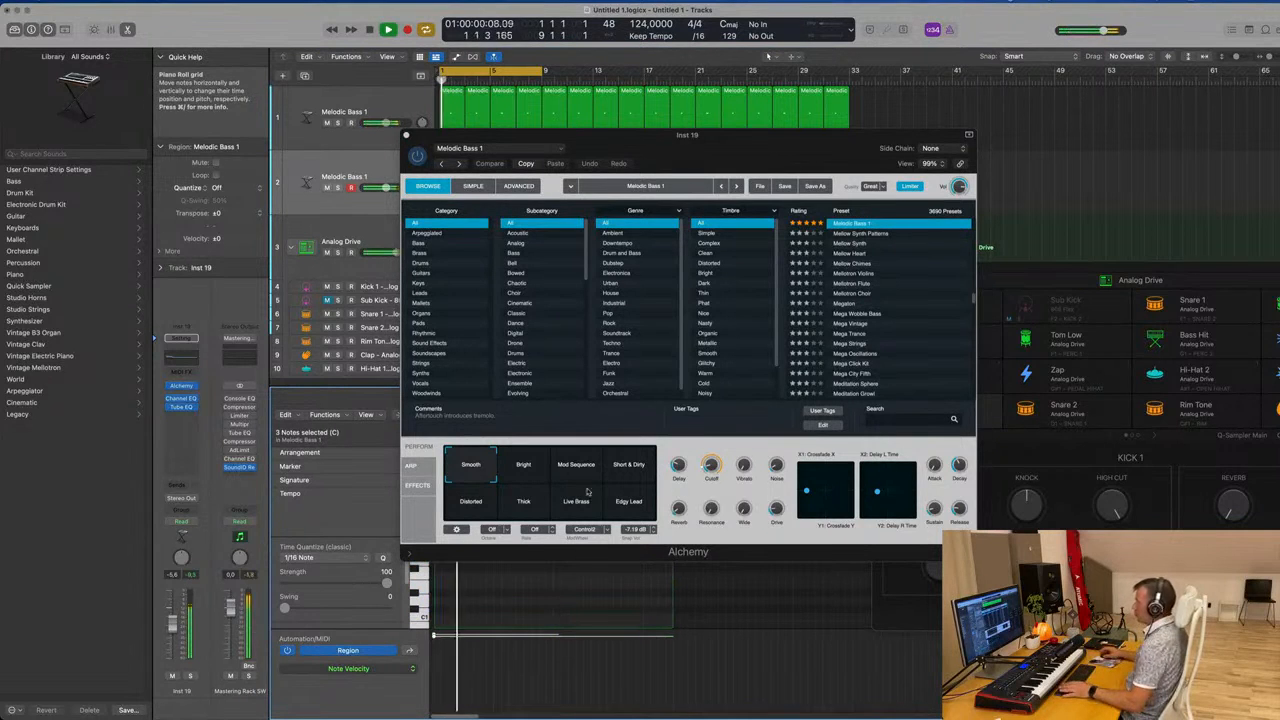
drag(700, 158, 1043, 169)
key(r)
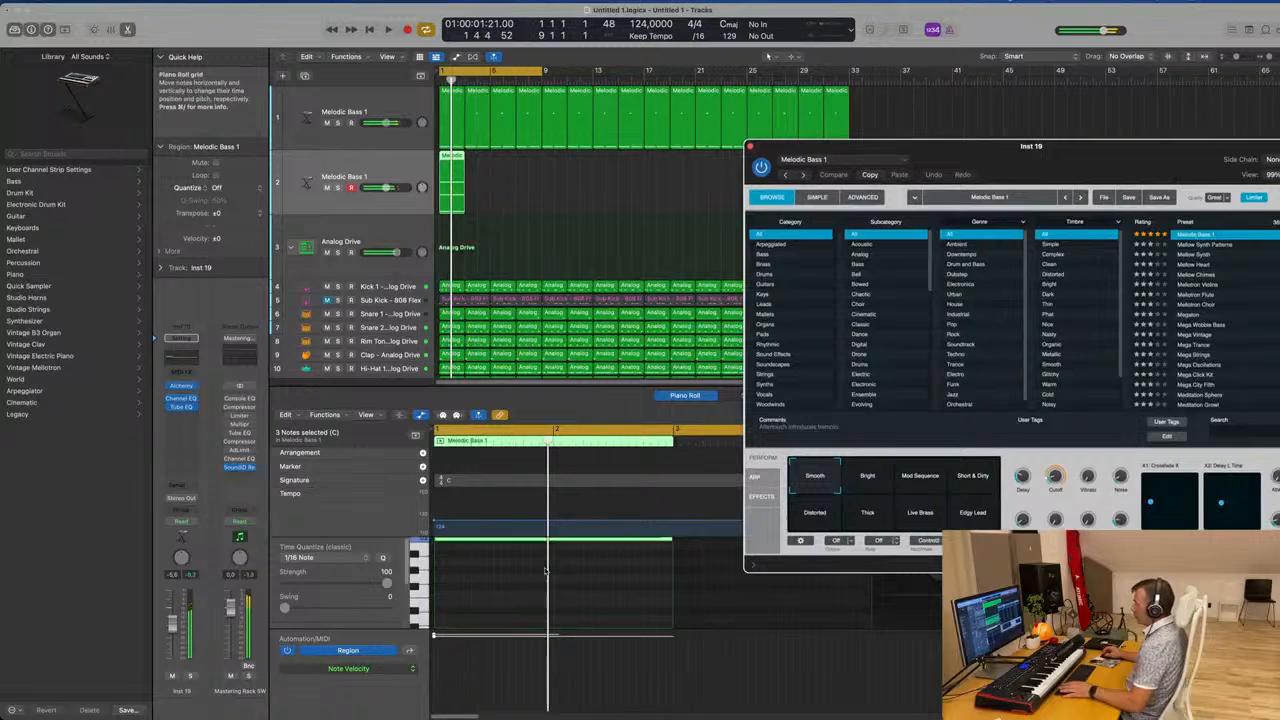
Transpose the three-note chord up one more octave and audition it with the beat
scroll(546, 572, up, 1)
click(532, 559)
key(super+a)
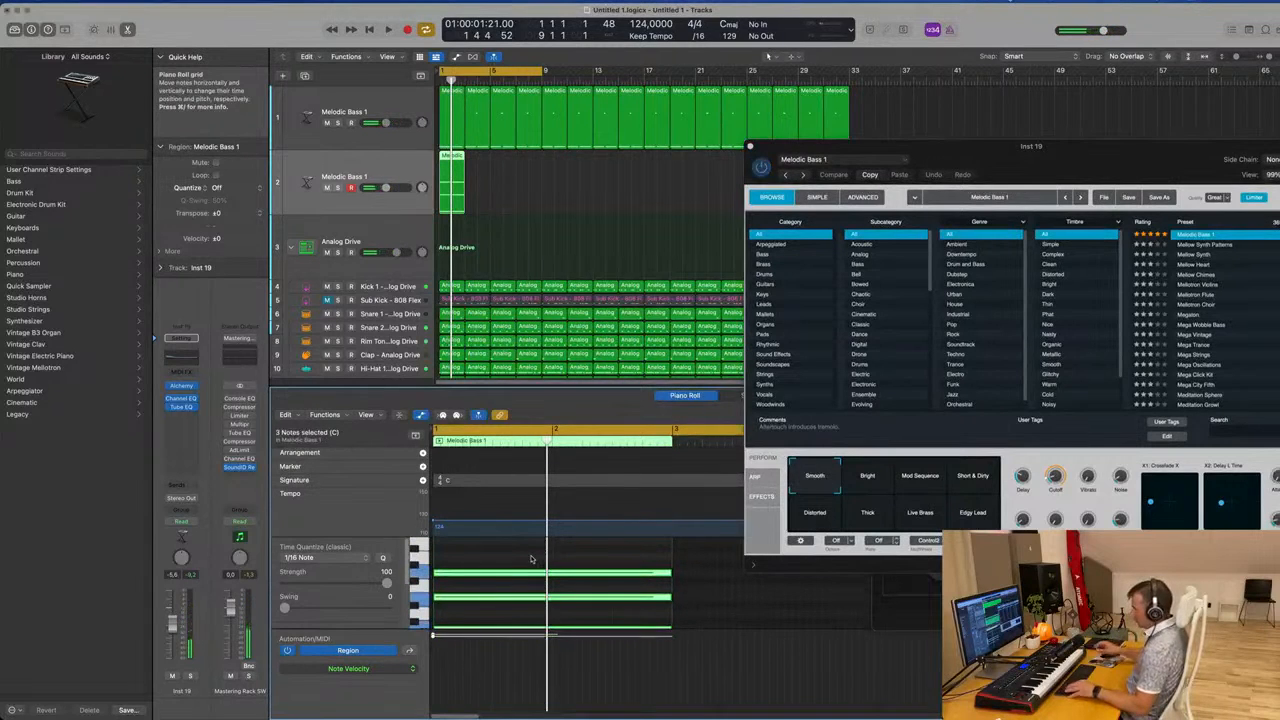
key(Delete)
key(space)
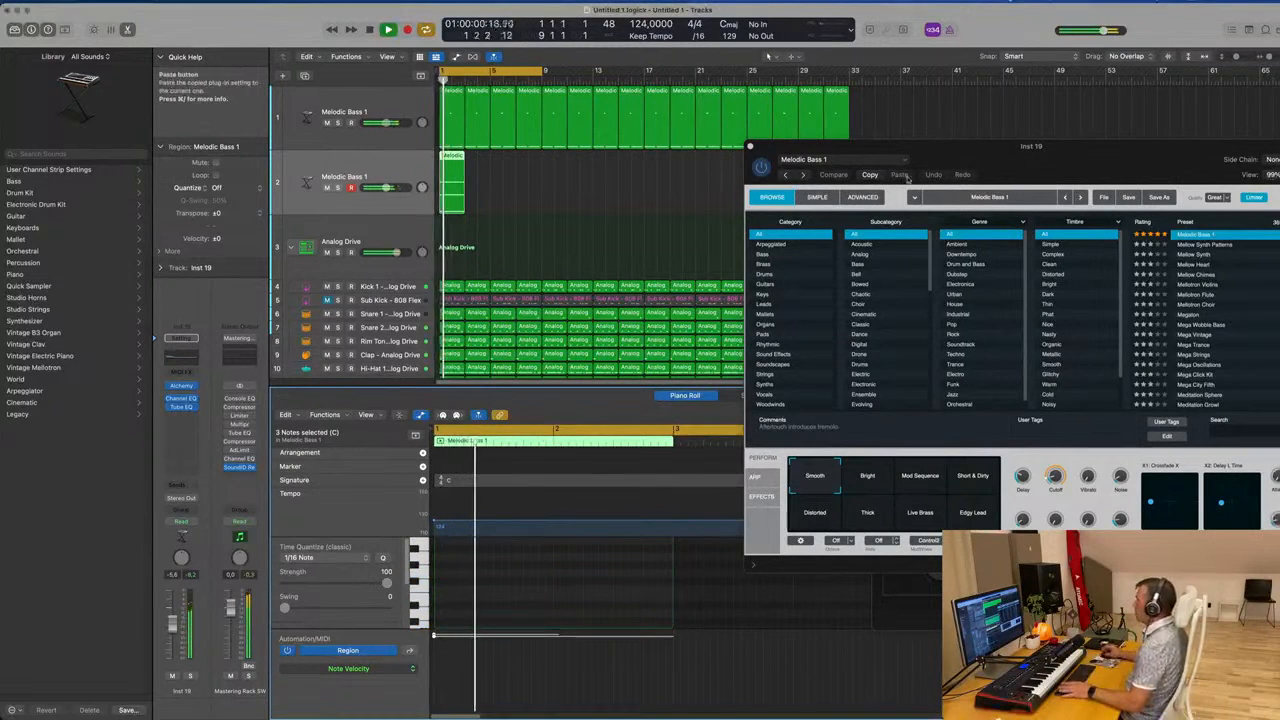
drag(1032, 156, 975, 137)
key(space)
Repeat the chord region into four copies and repeat those four regions to fill the track through bar 32
click(418, 193)
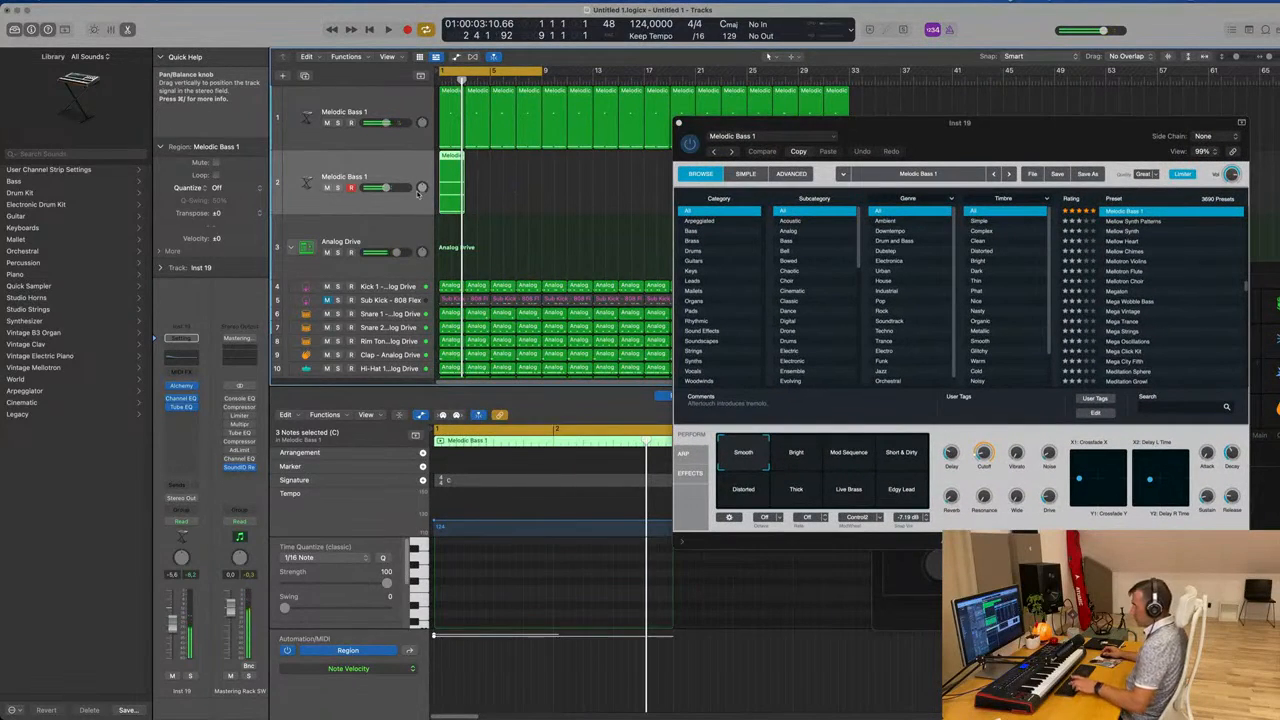
key(super+r)
key(super+r)
key(super+r)
drag(583, 187, 422, 187)
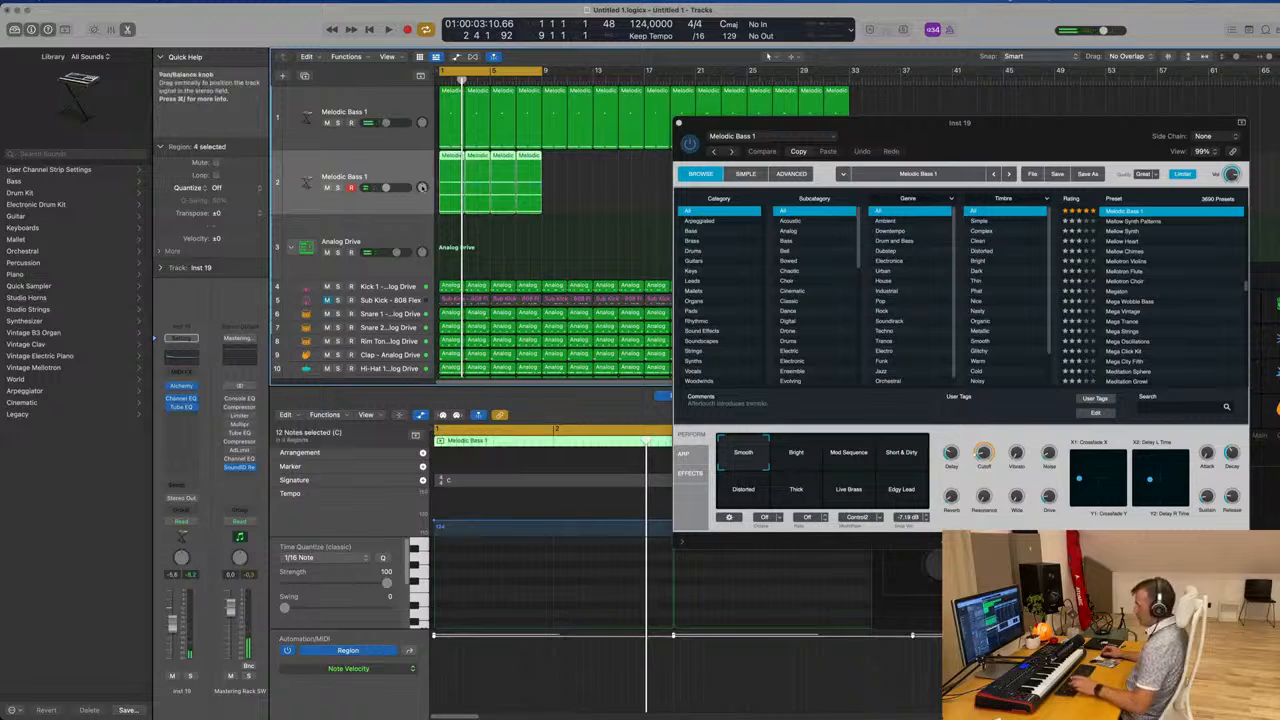
key(super+r)
key(super+r)
Raise the Cutoff slightly in Alchemy while auditioning the chord regions
drag(885, 124, 683, 187)
key(space)
drag(757, 506, 757, 500)
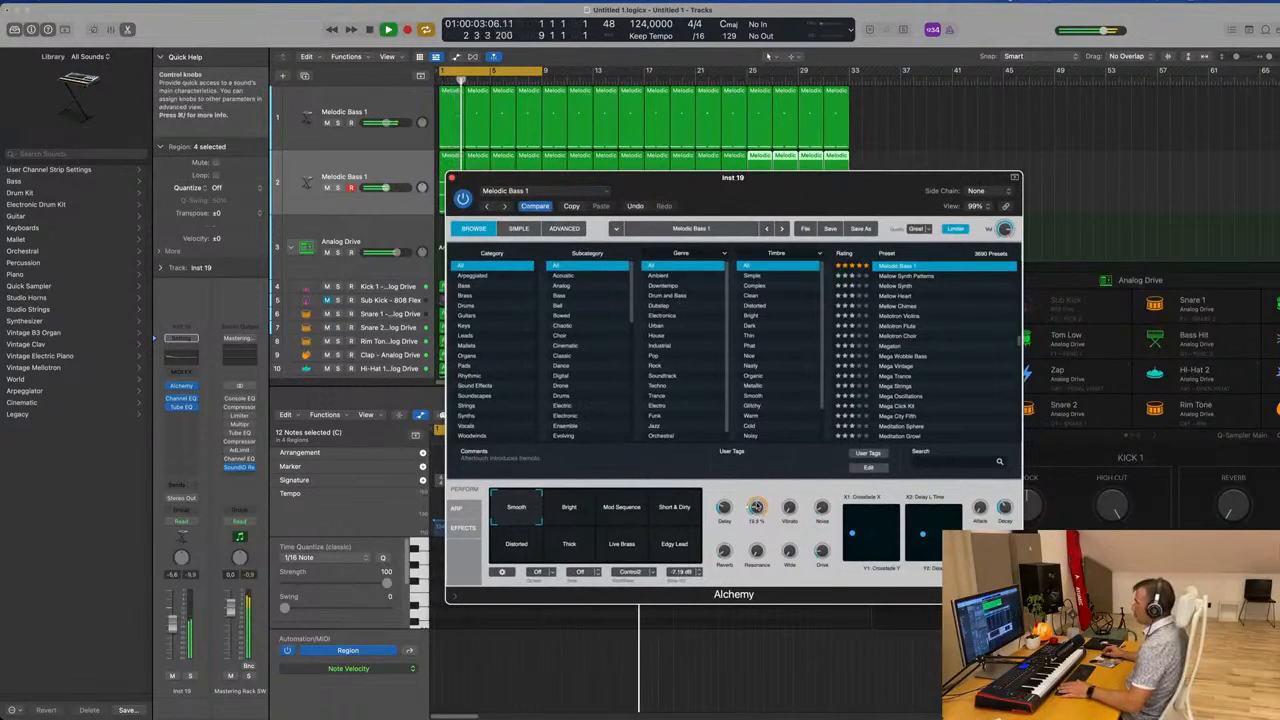
drag(786, 193, 927, 182)
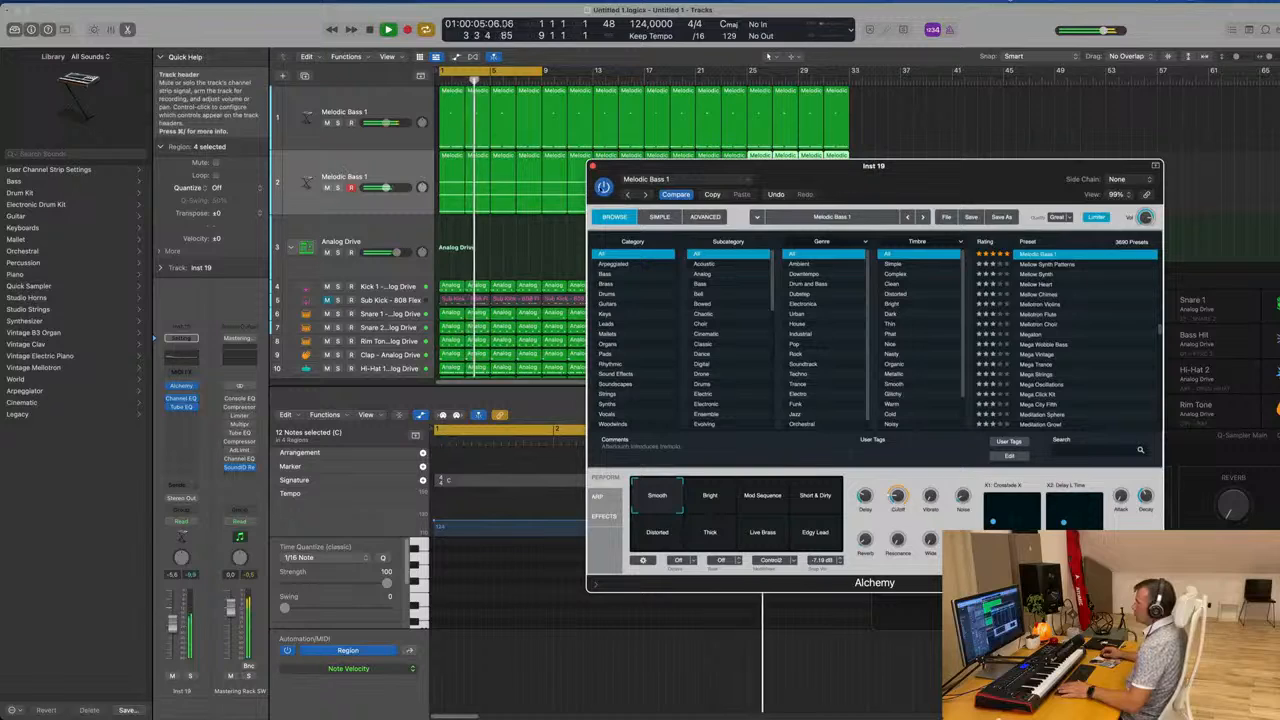
drag(690, 168, 962, 180)
key(space)
Replace the repeated chord regions with a single eight-bar region and lengthen its three notes to fill all eight bars
drag(897, 154, 540, 208)
key(Delete)
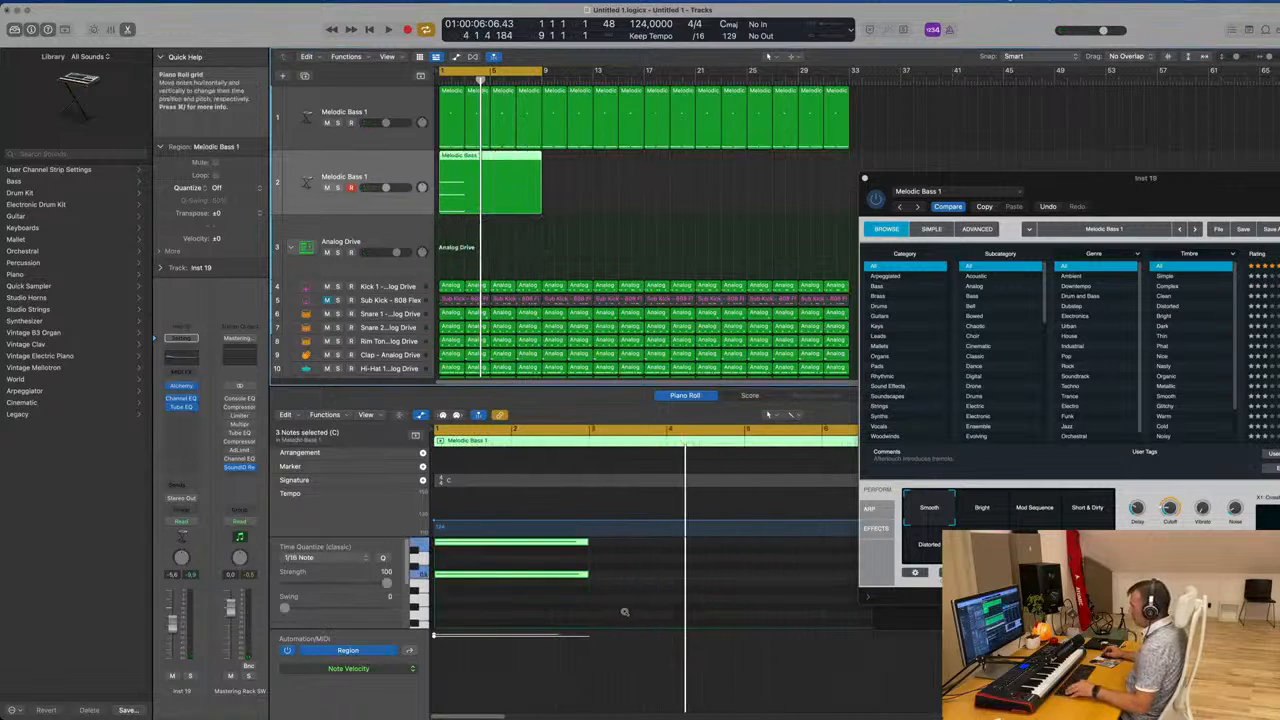
drag(561, 557, 840, 586)
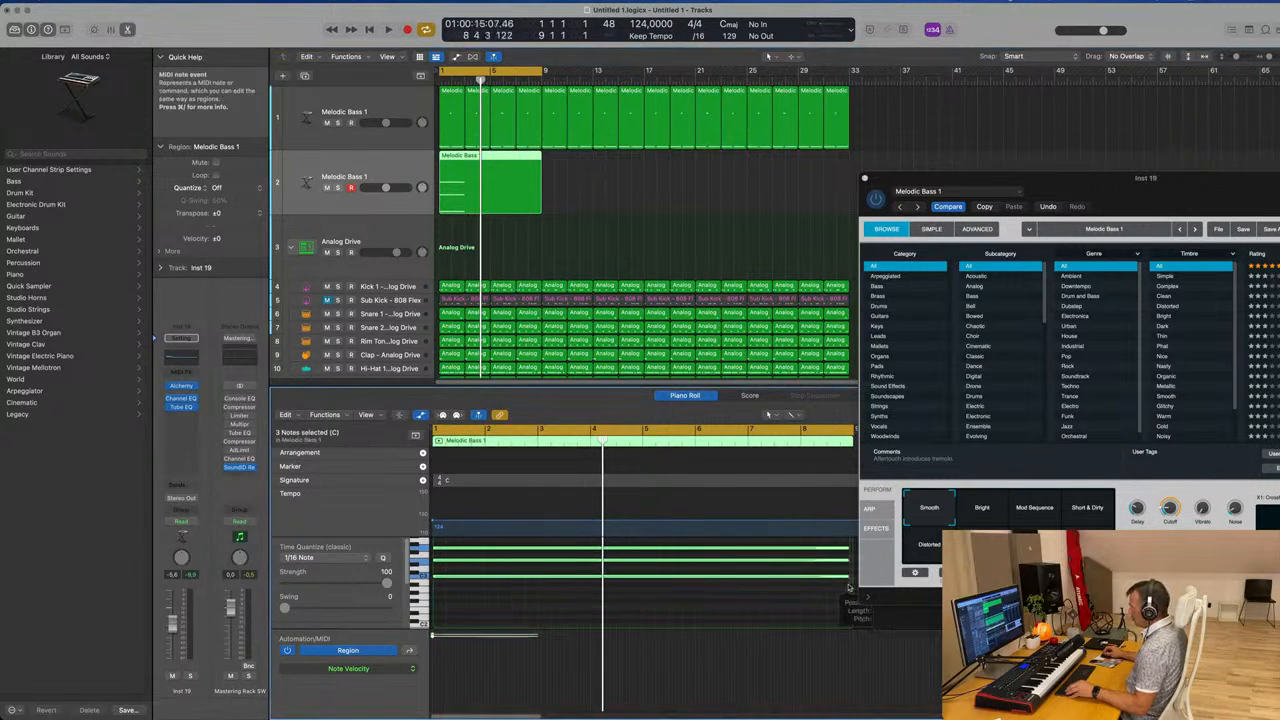
Raise Alchemy's Cutoff further during playback and lower the second Melodic Bass 1 track's volume slightly
key(space)
drag(1100, 180, 903, 133)
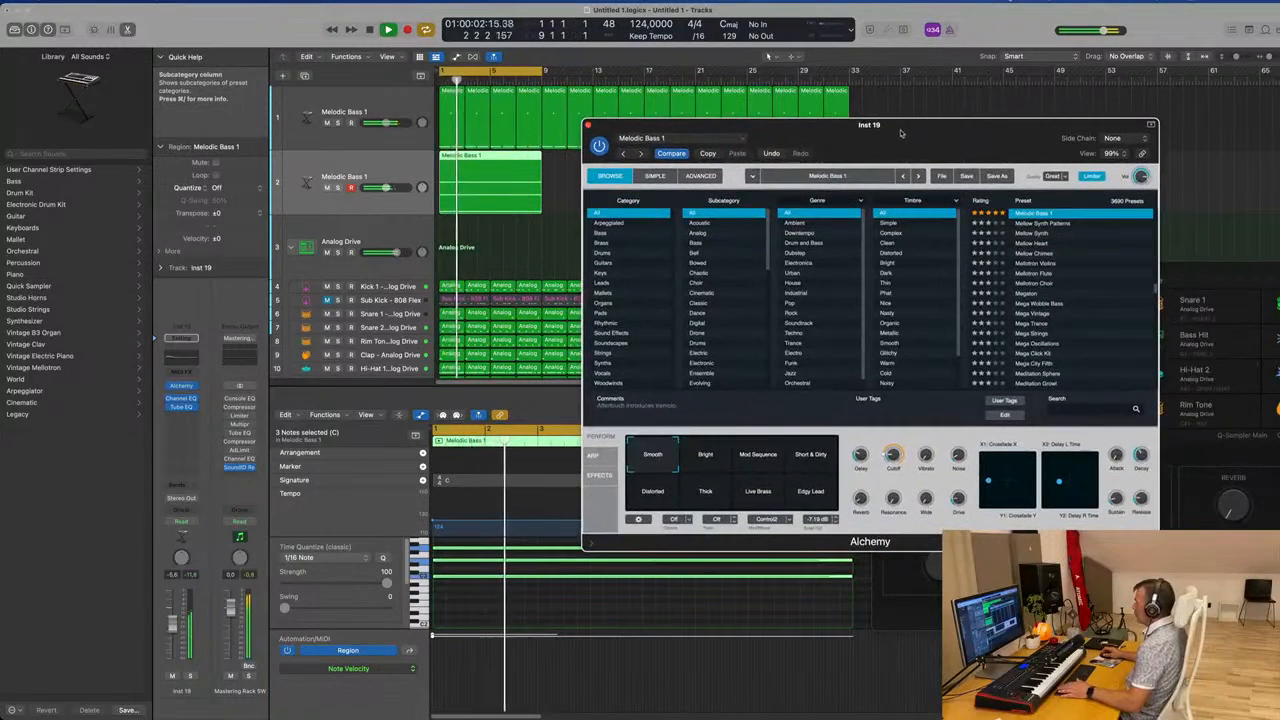
drag(886, 457, 899, 447)
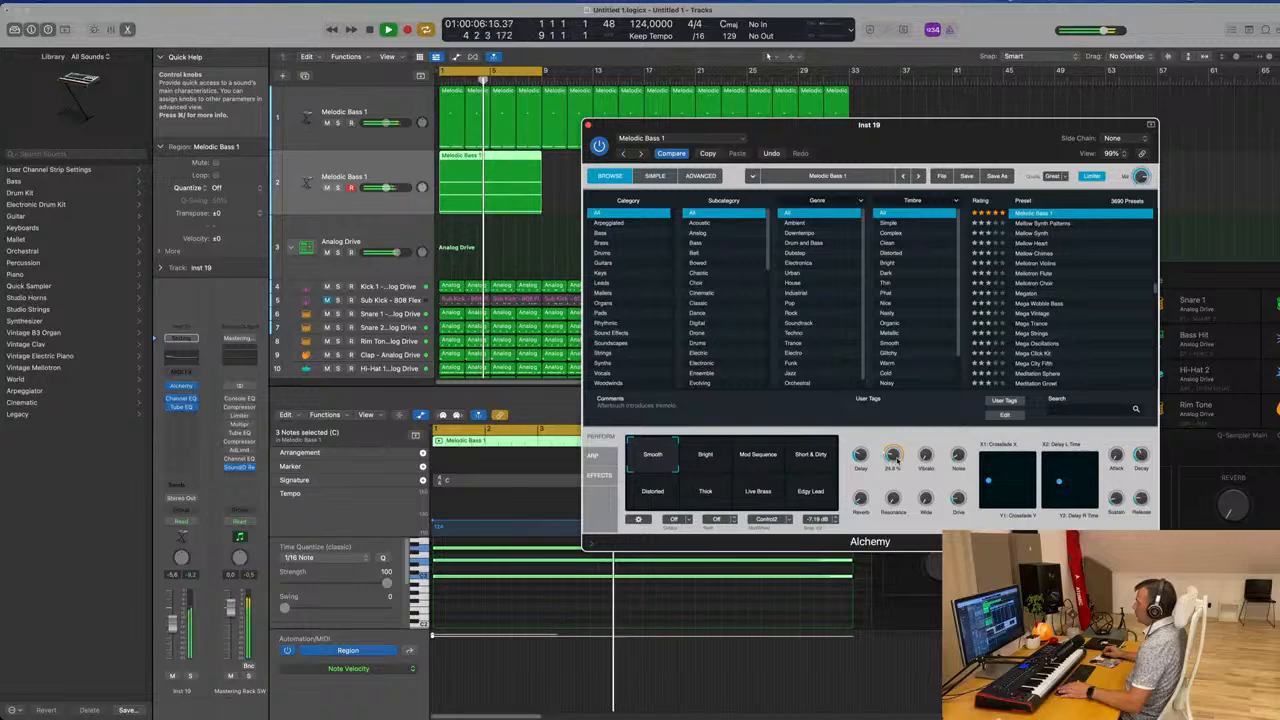
drag(905, 152, 1006, 158)
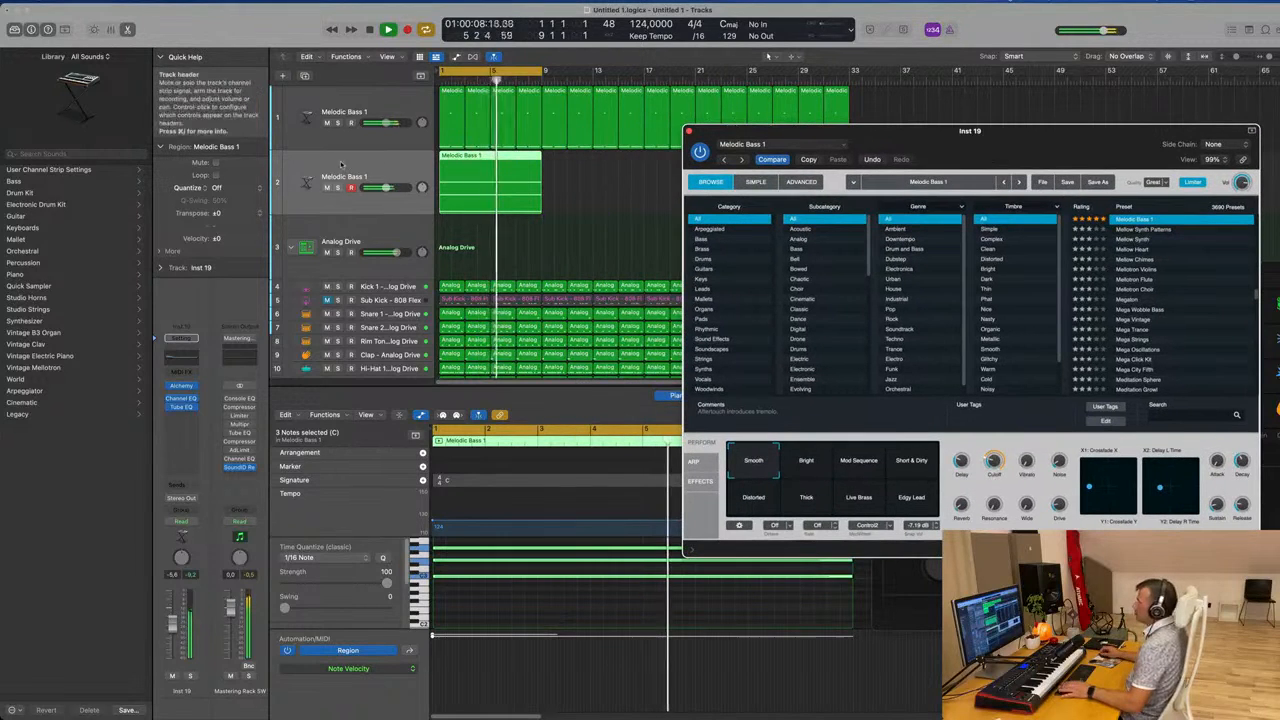
drag(387, 188, 383, 188)
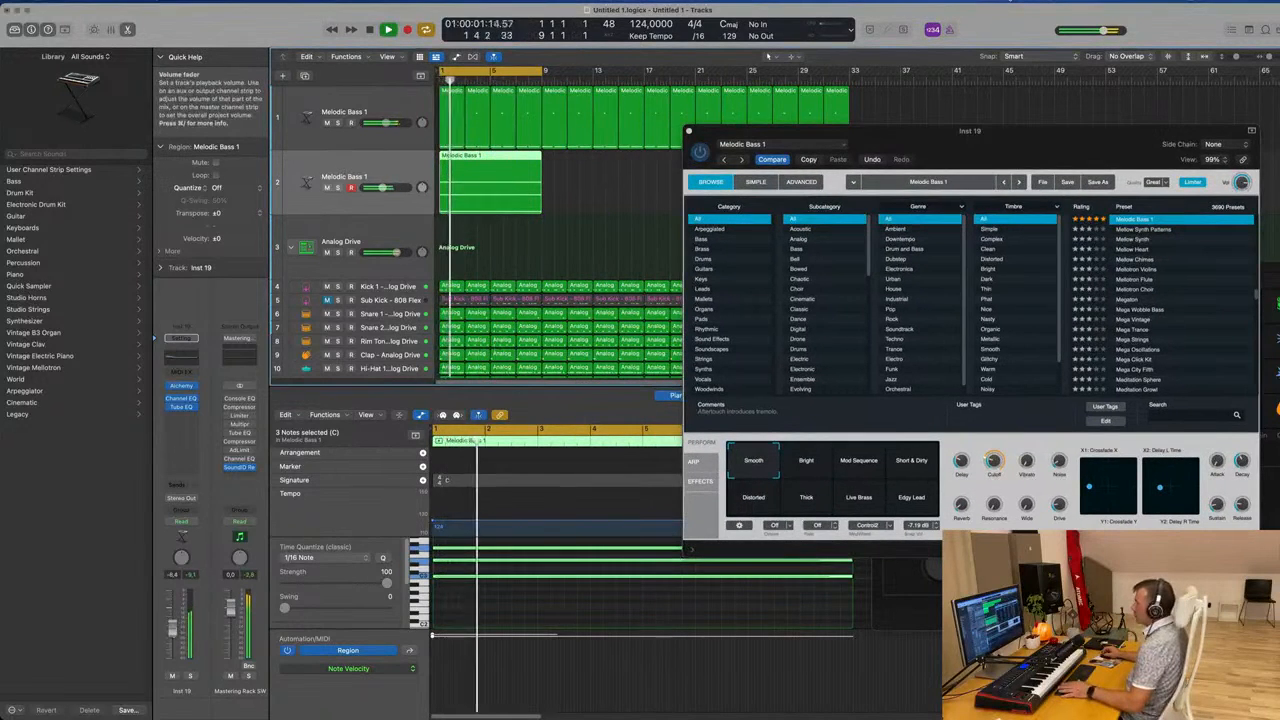
drag(692, 176, 740, 202)
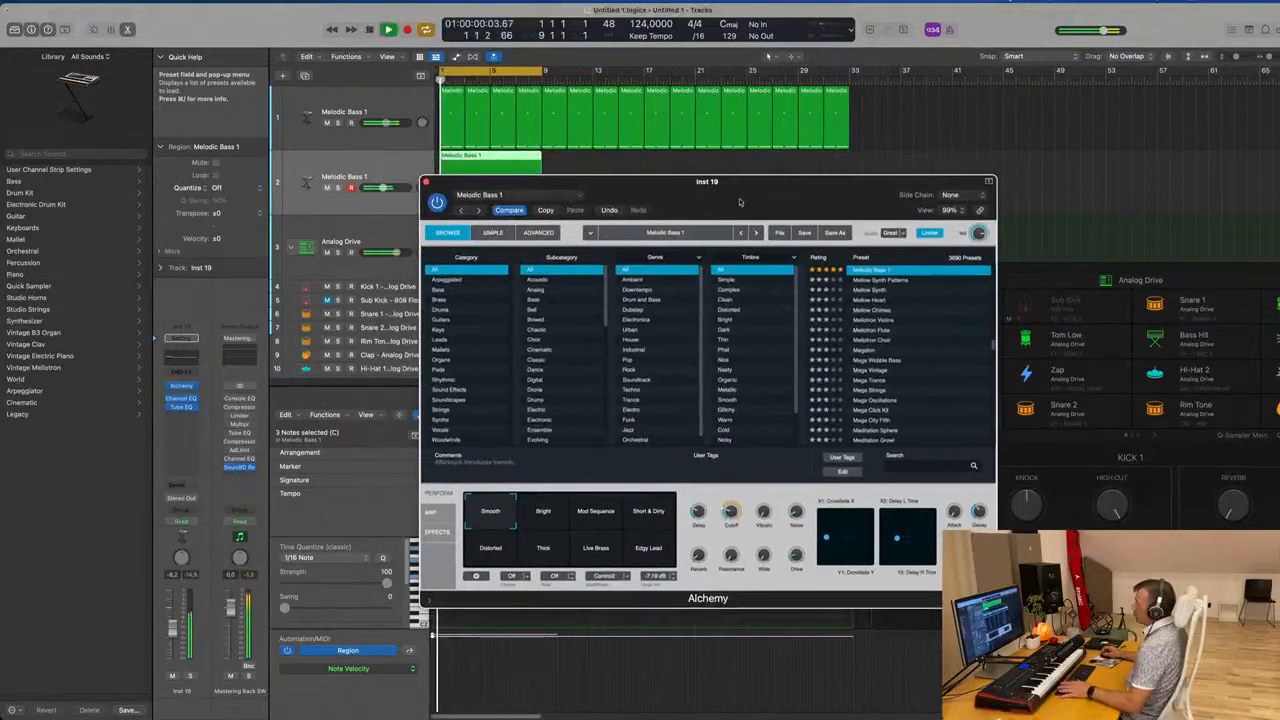
Load a preset step pattern into Alchemy's arpeggiator and raise the track's volume to about -4.9 dB
click(431, 513)
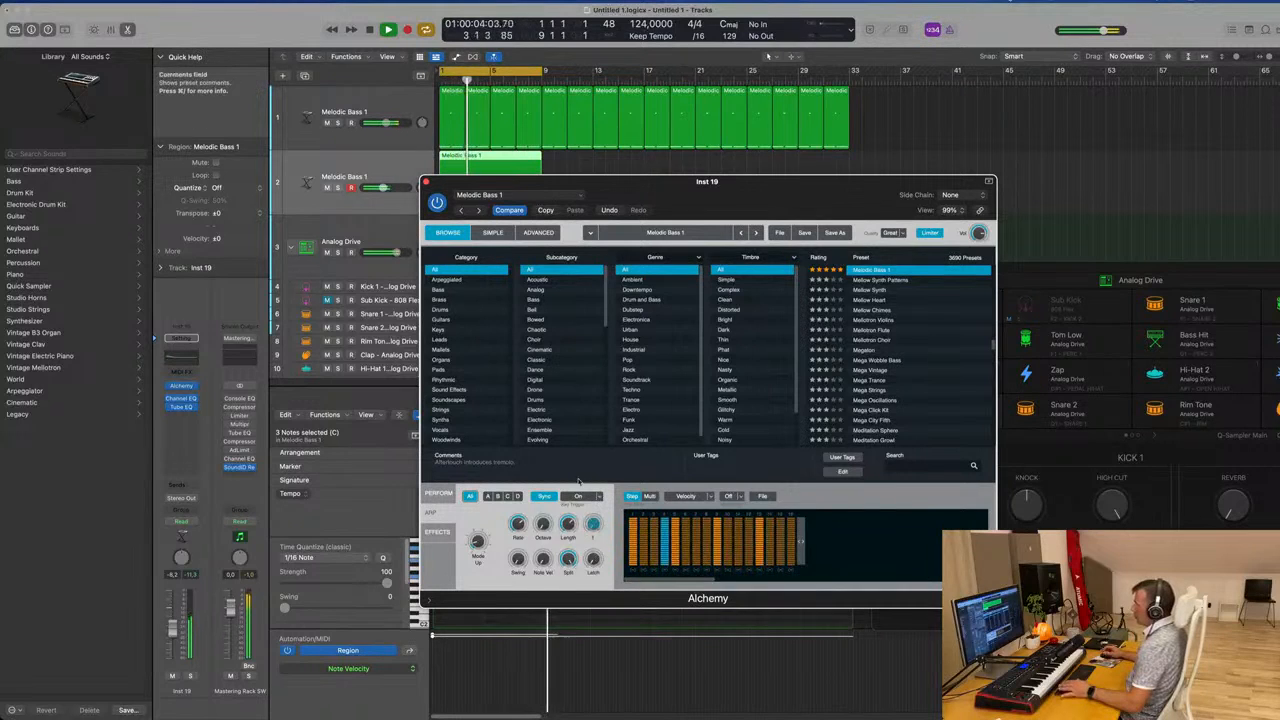
click(740, 496)
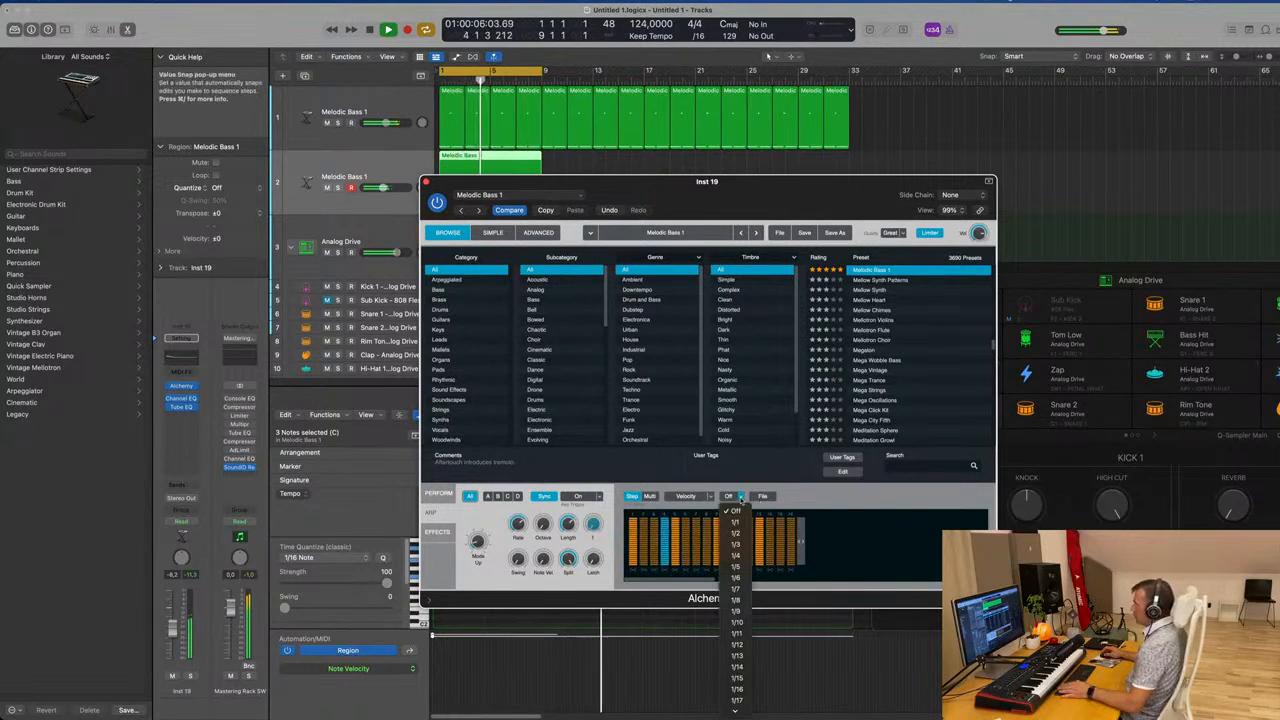
click(762, 497)
click(762, 496)
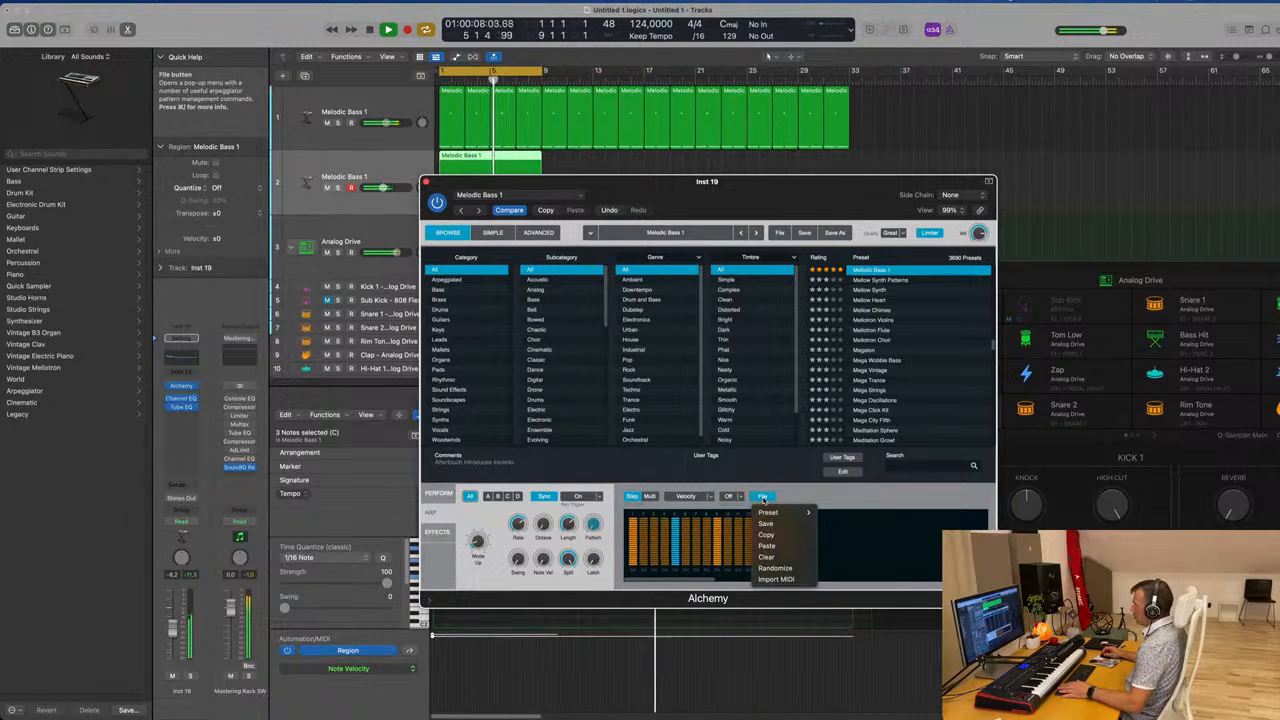
mouse_move(795, 512)
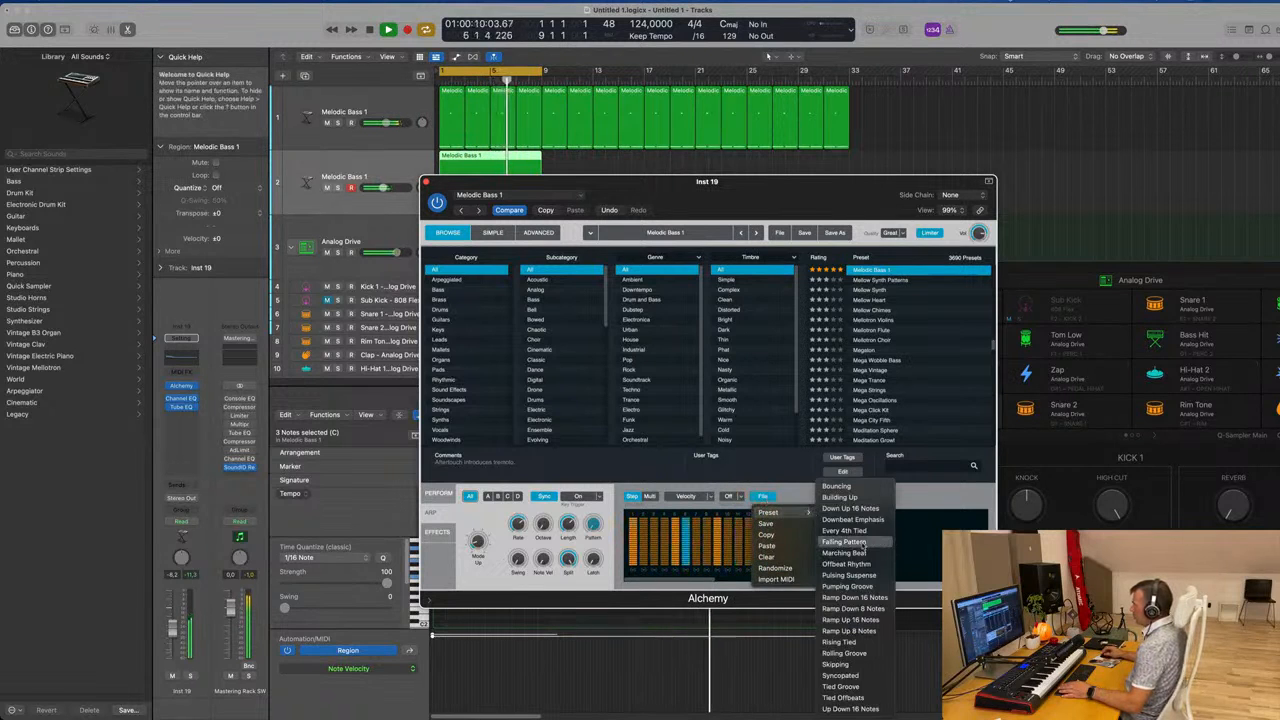
click(886, 552)
drag(752, 183, 960, 103)
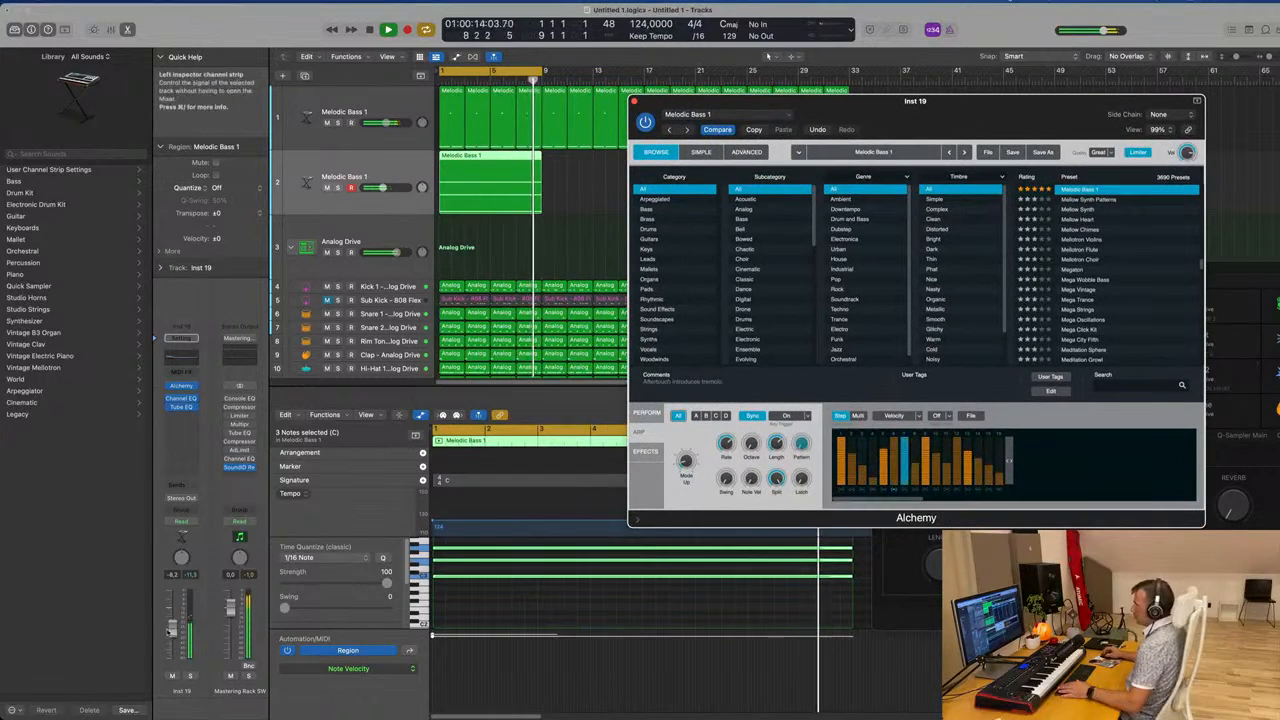
drag(172, 628, 172, 621)
click(970, 415)
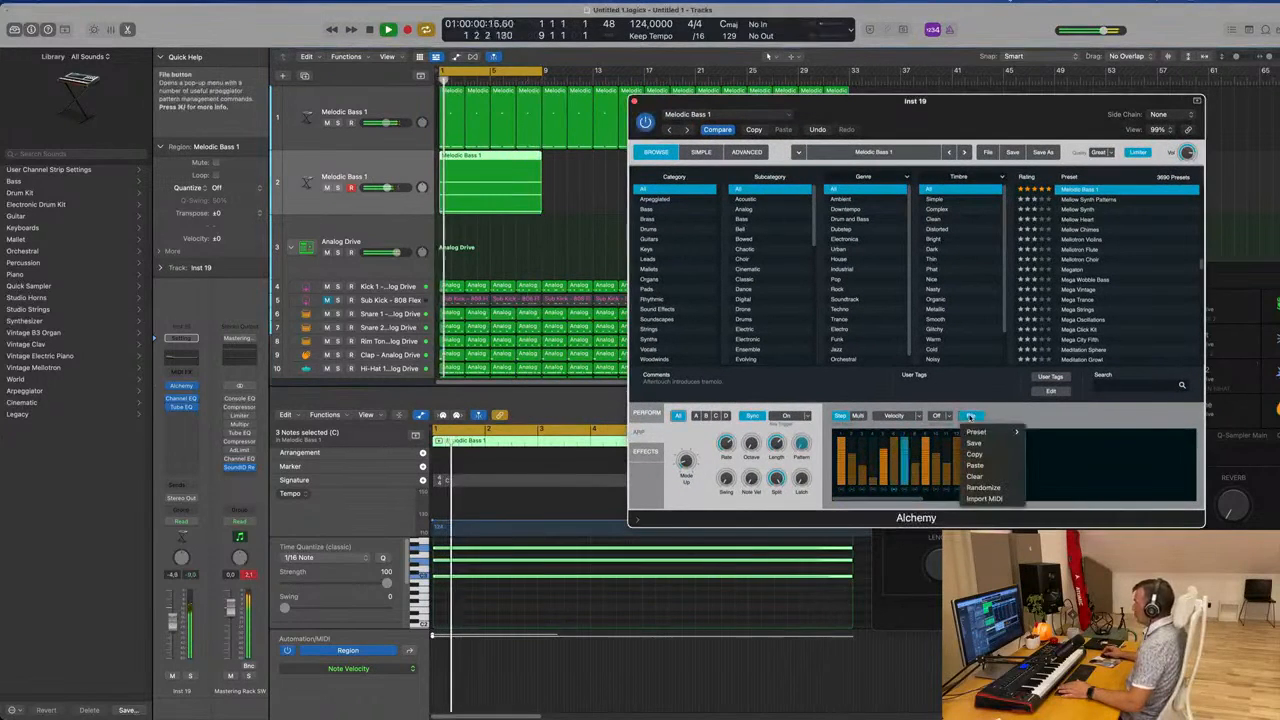
mouse_move(978, 432)
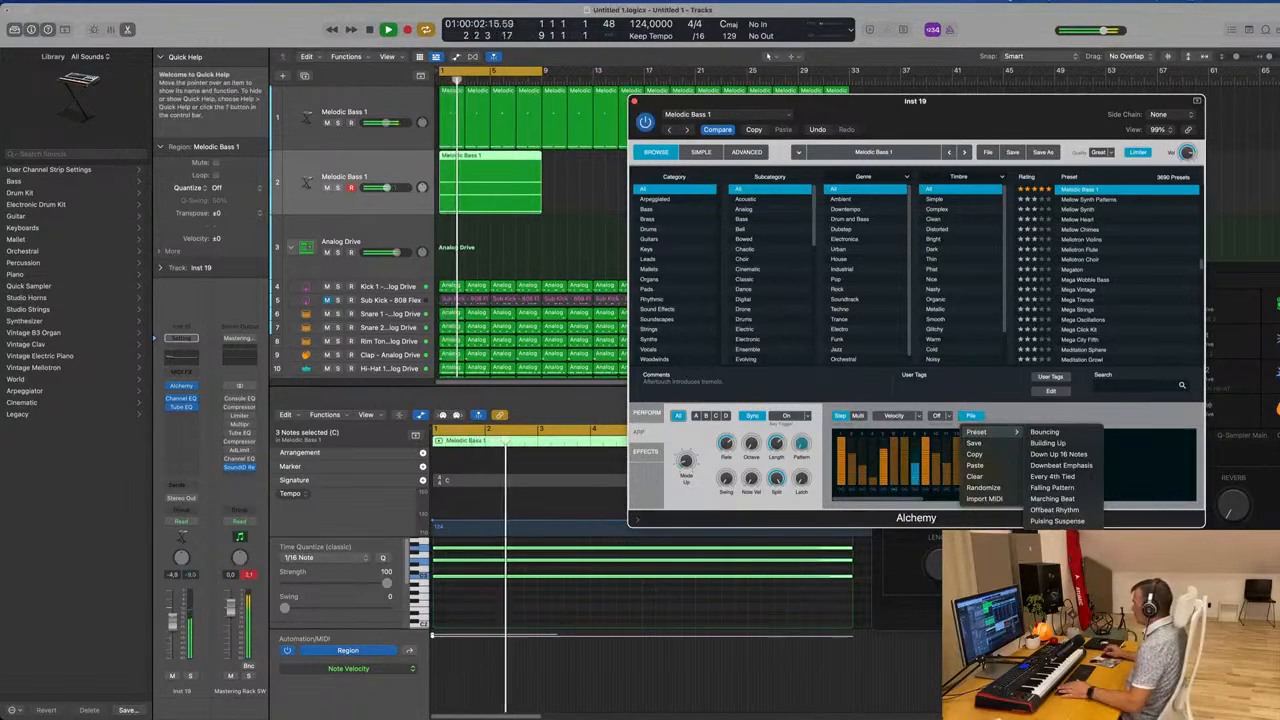
click(972, 417)
drag(968, 105, 915, 102)
click(922, 413)
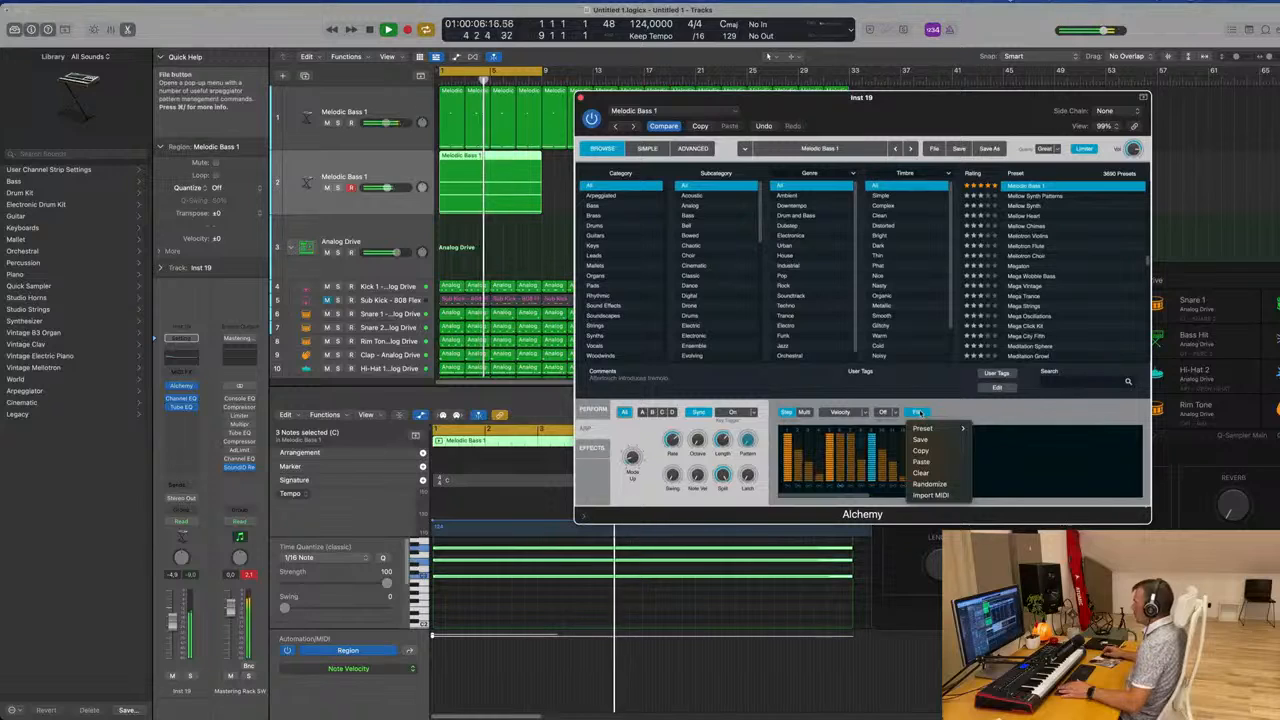
click(922, 413)
Shorten the arpeggiator's step pattern, trying four and seven steps before leaving it at five
drag(958, 458, 838, 466)
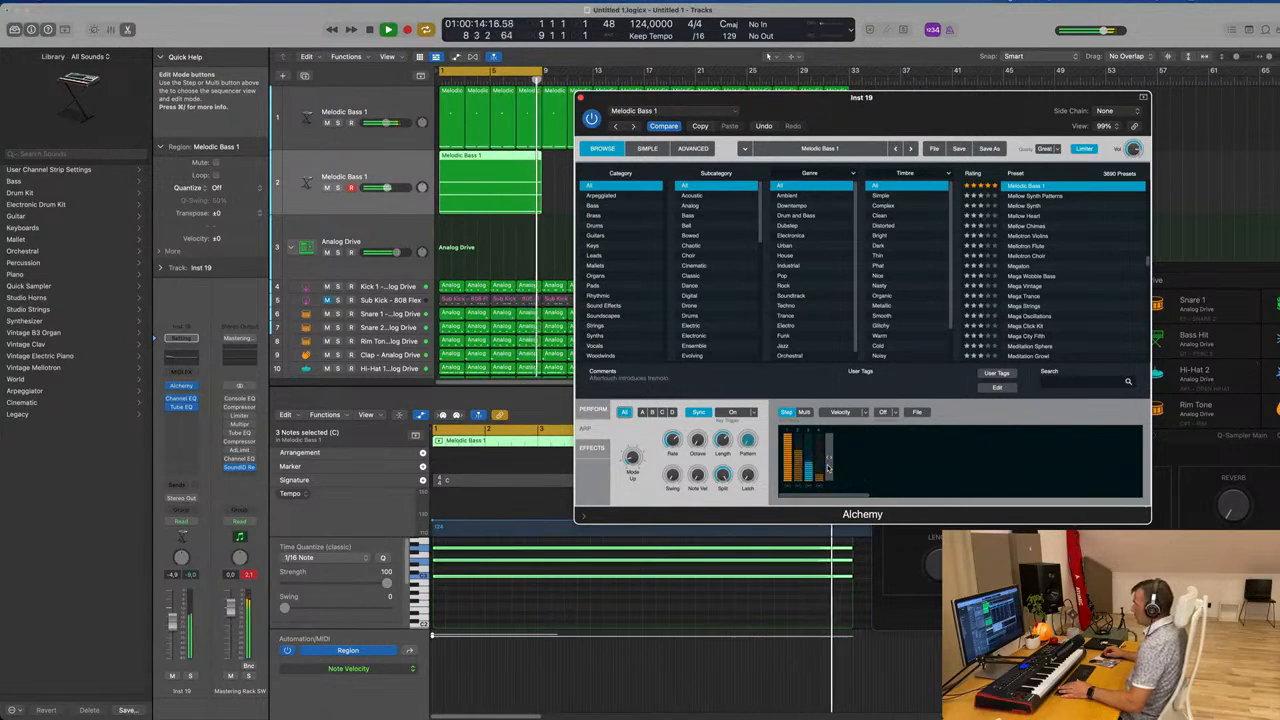
drag(828, 467, 857, 470)
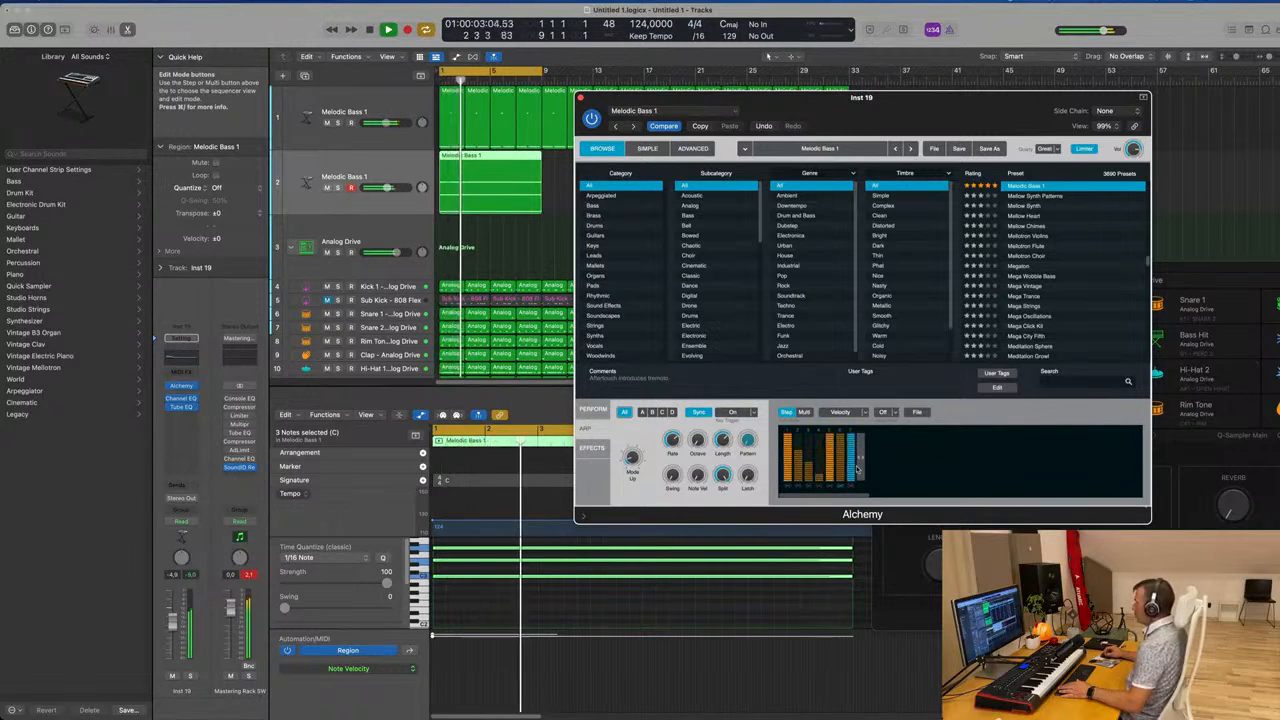
drag(857, 470, 829, 470)
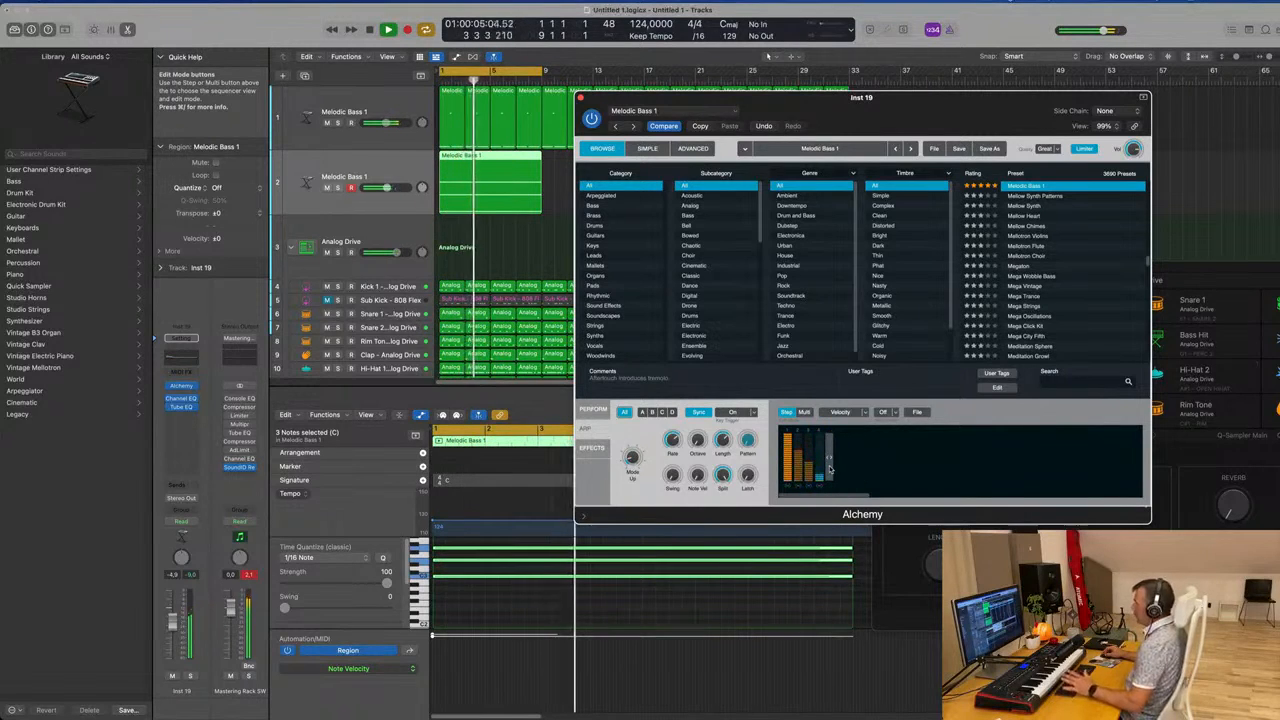
drag(919, 104, 951, 95)
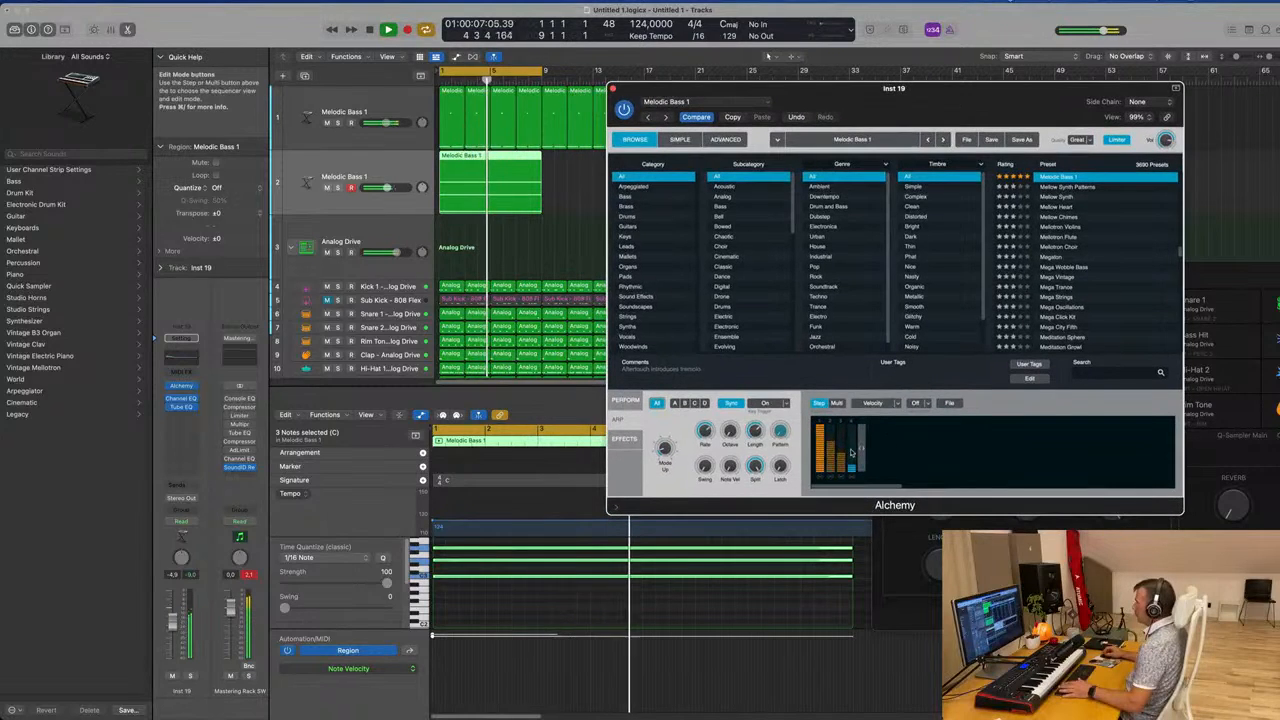
drag(863, 452, 870, 452)
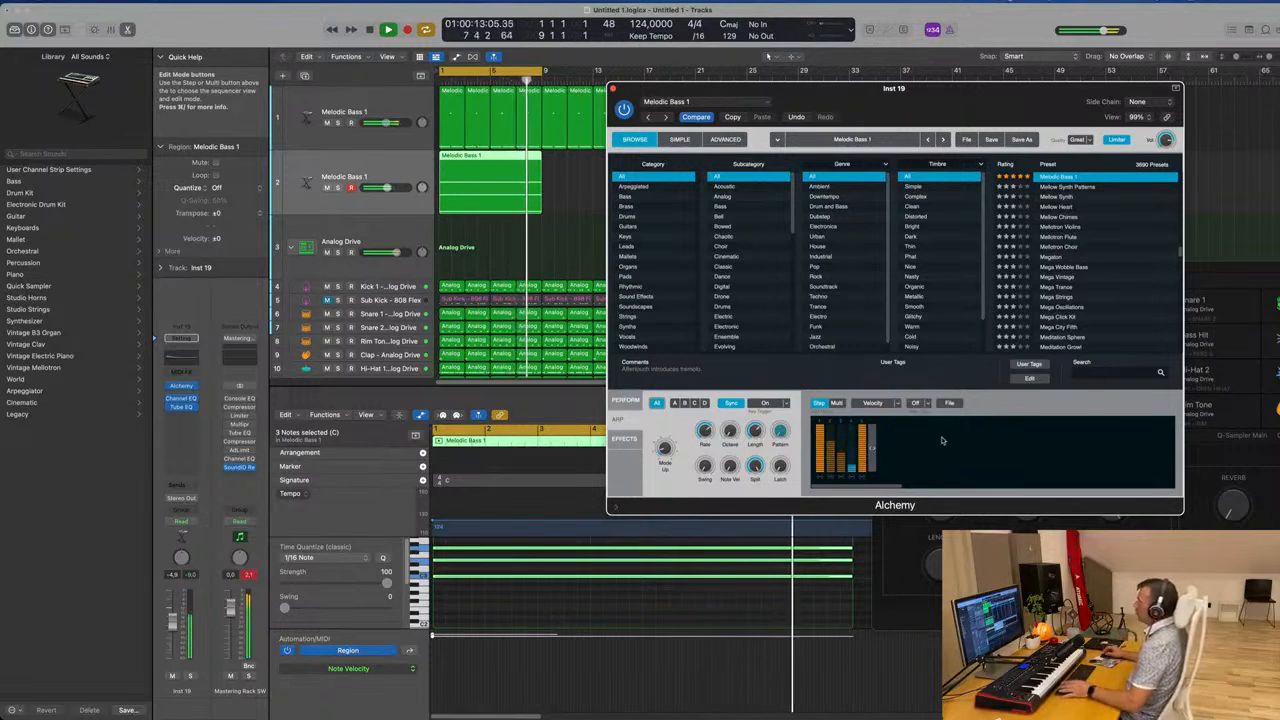
Try the Building Up preset in Alchemy's arpeggiator, followed by a step pattern that rises and falls
click(958, 404)
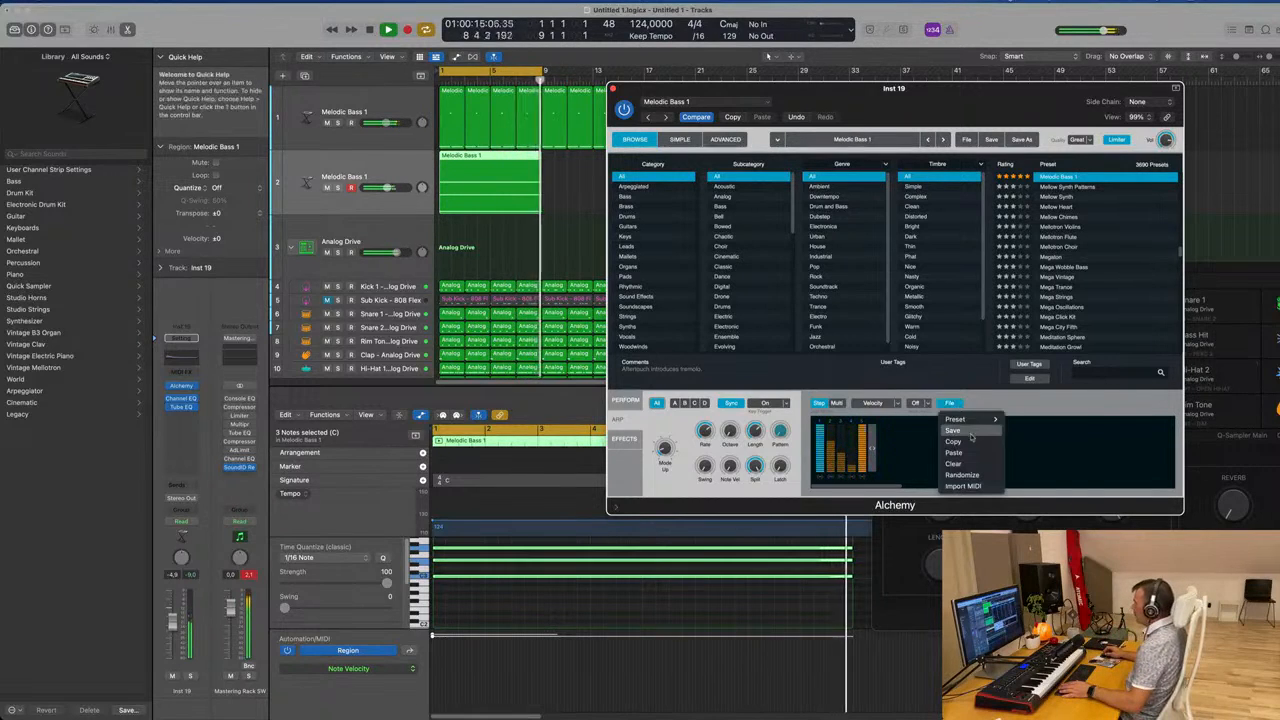
mouse_move(975, 419)
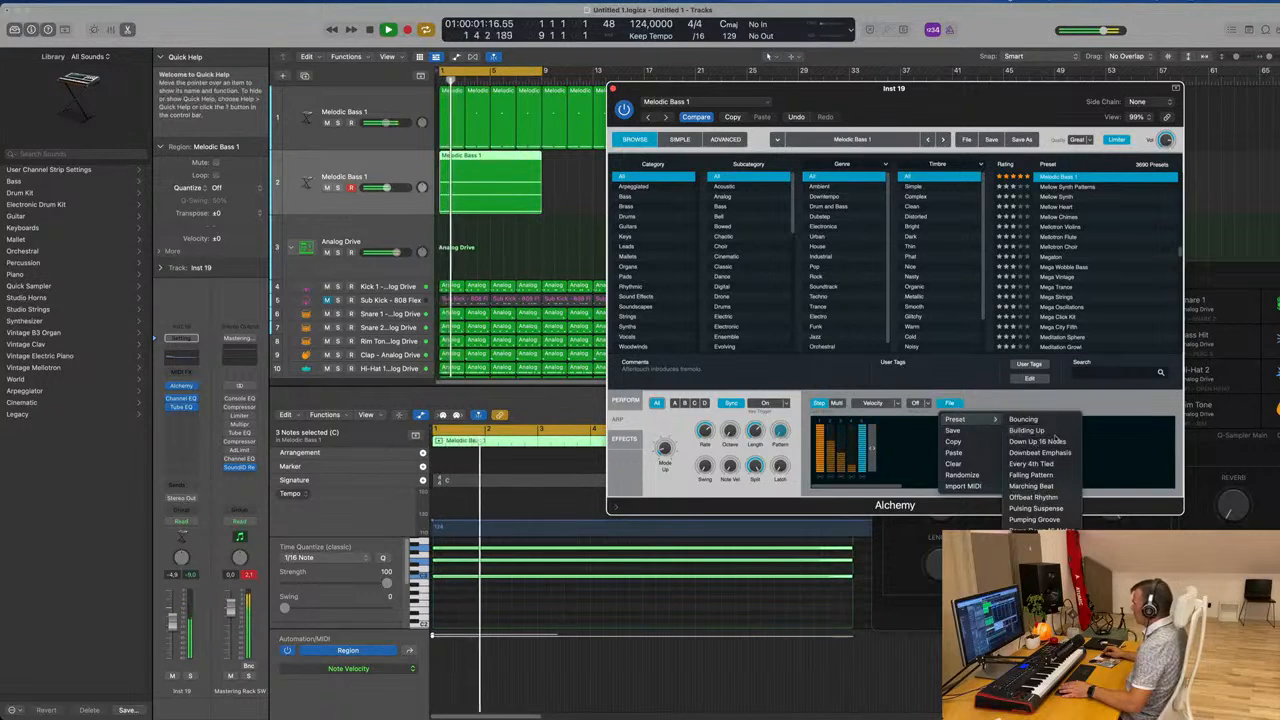
click(1030, 430)
drag(951, 98, 868, 93)
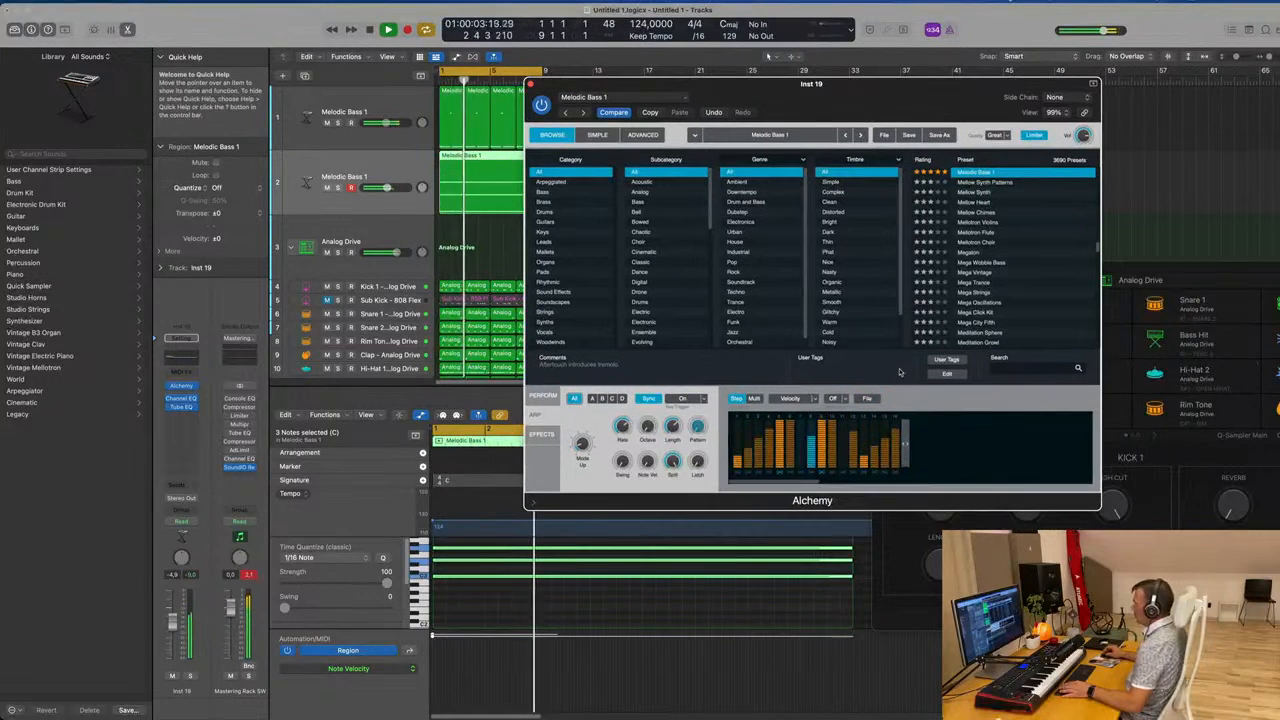
click(866, 398)
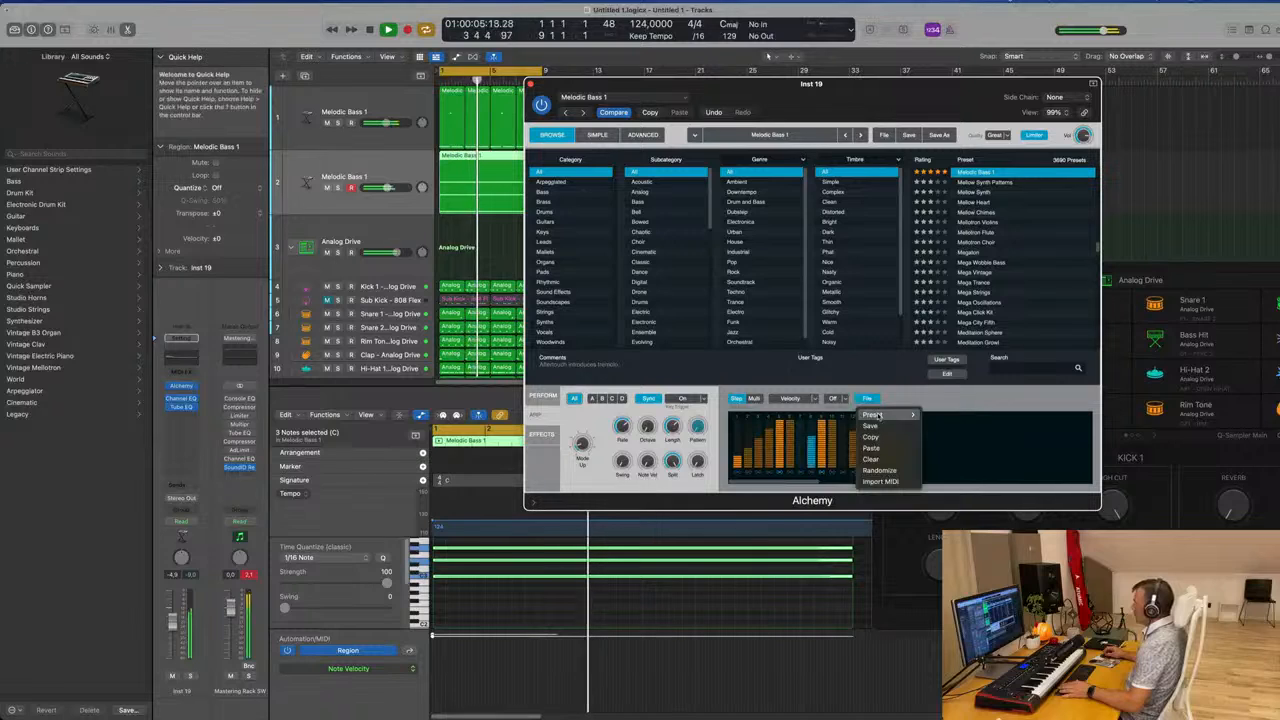
mouse_move(885, 414)
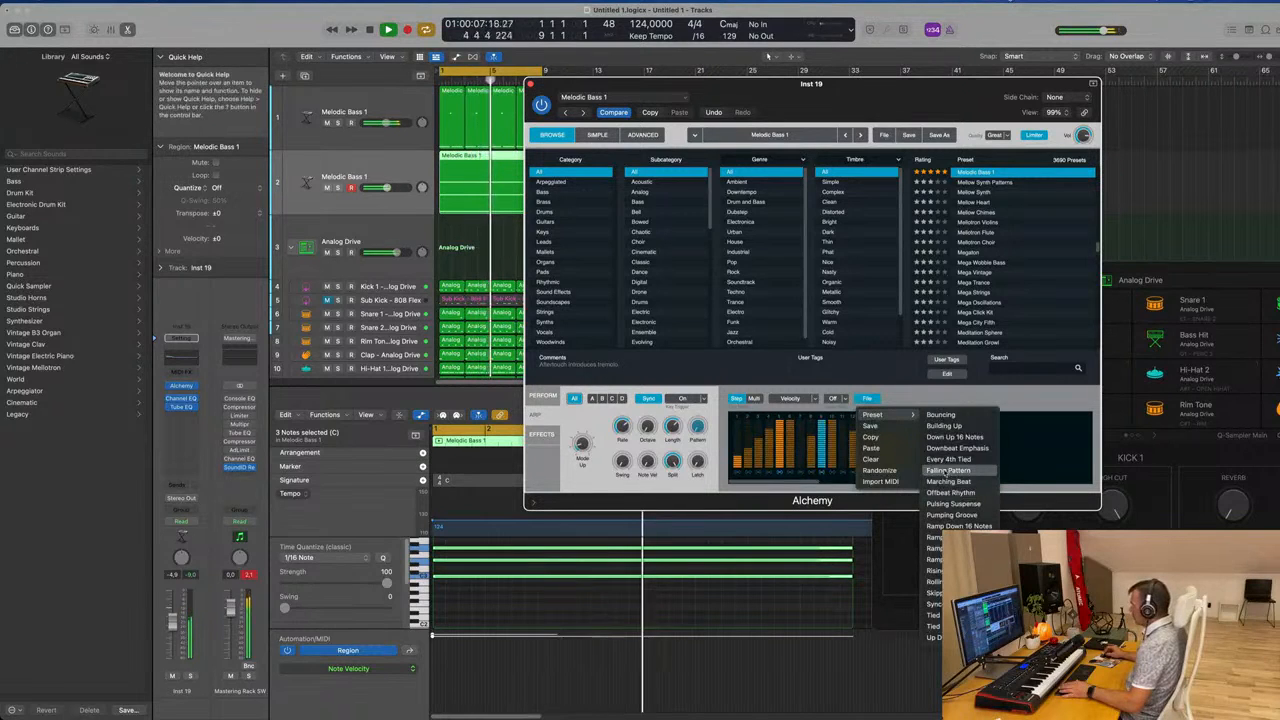
click(938, 637)
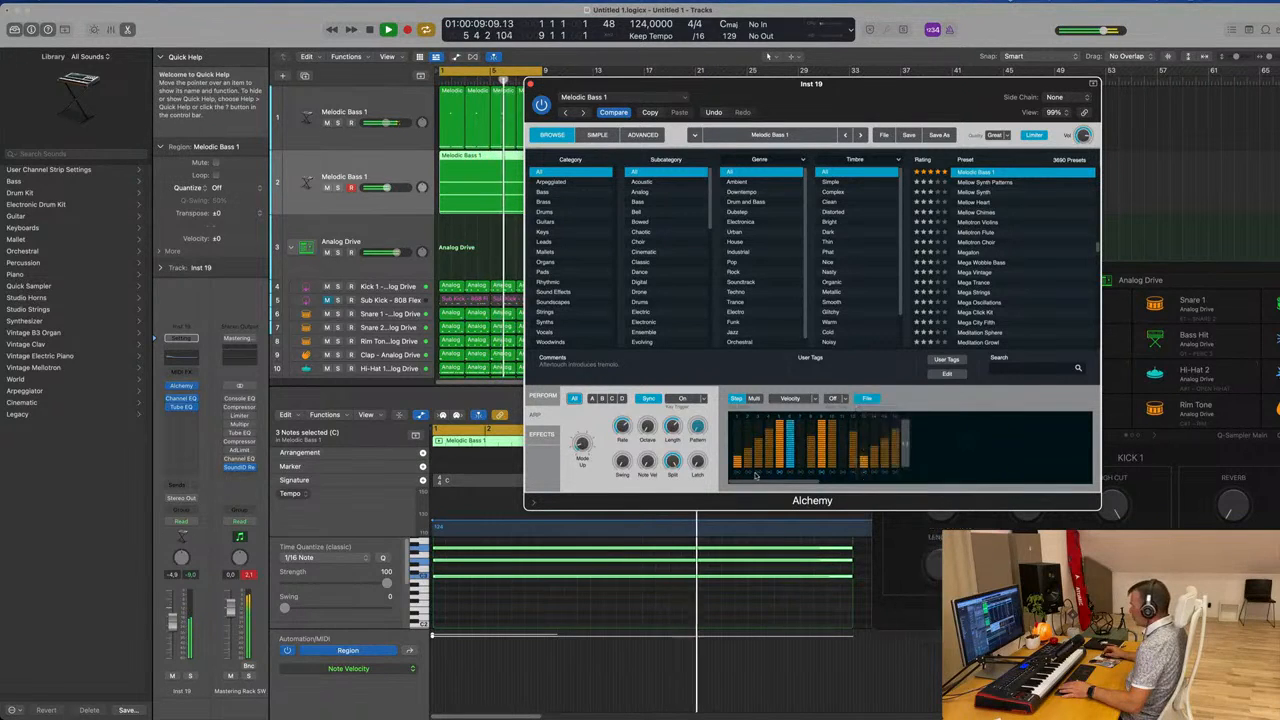
drag(844, 90, 905, 75)
Load another preset step pattern into Alchemy's arpeggiator on the second Melodic Bass 1 track
click(928, 383)
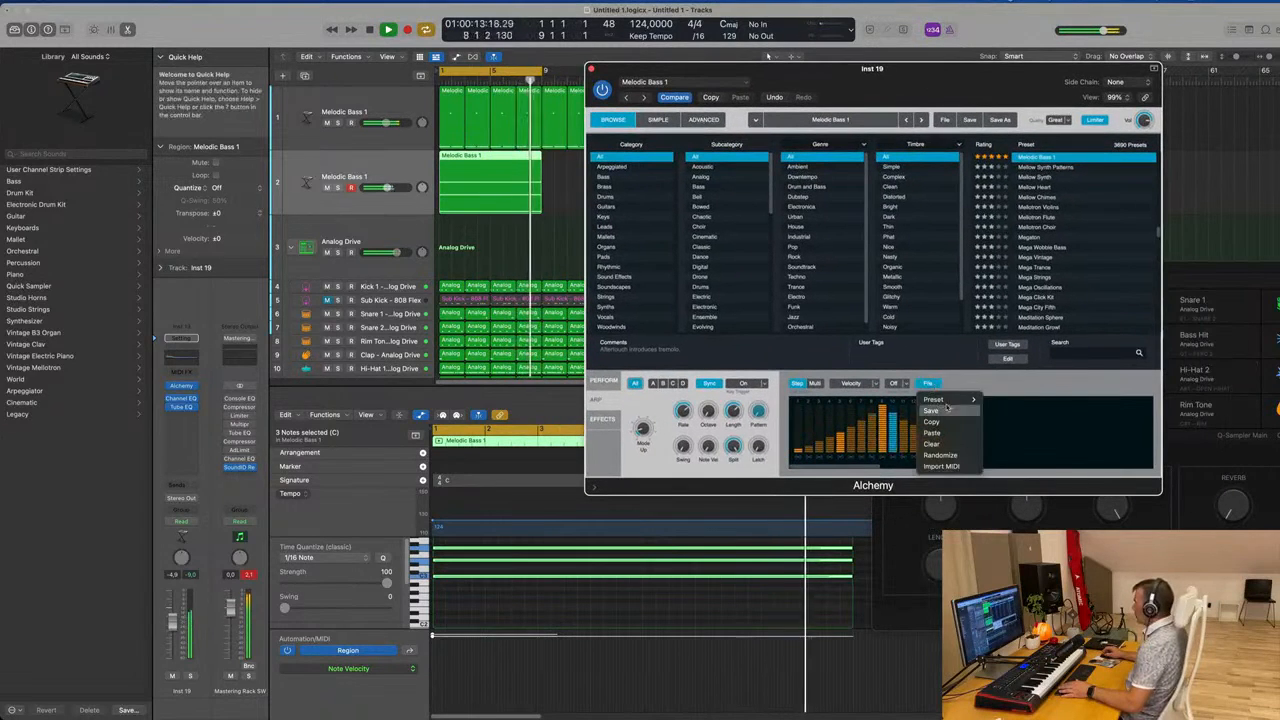
mouse_move(940, 399)
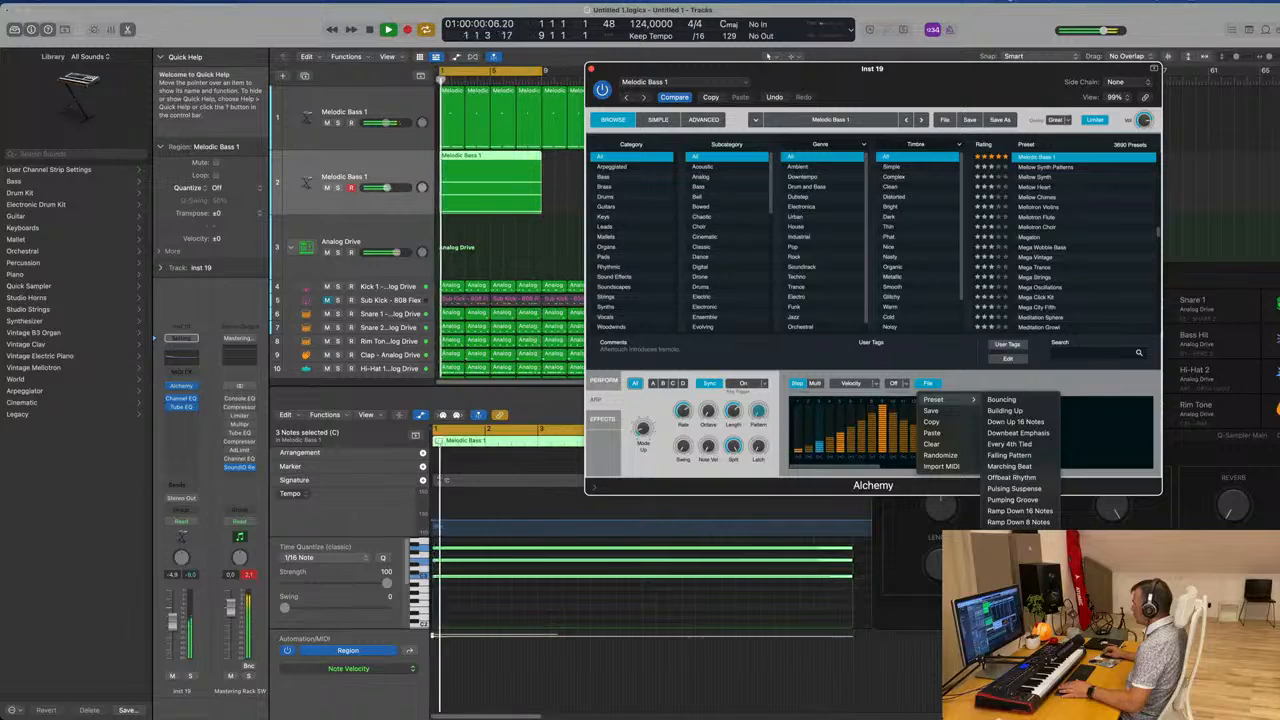
click(1012, 610)
mouse_move(950, 75)
mouse_down()
mouse_move(1030, 84)
mouse_move(978, 70)
mouse_move(961, 93)
mouse_up()
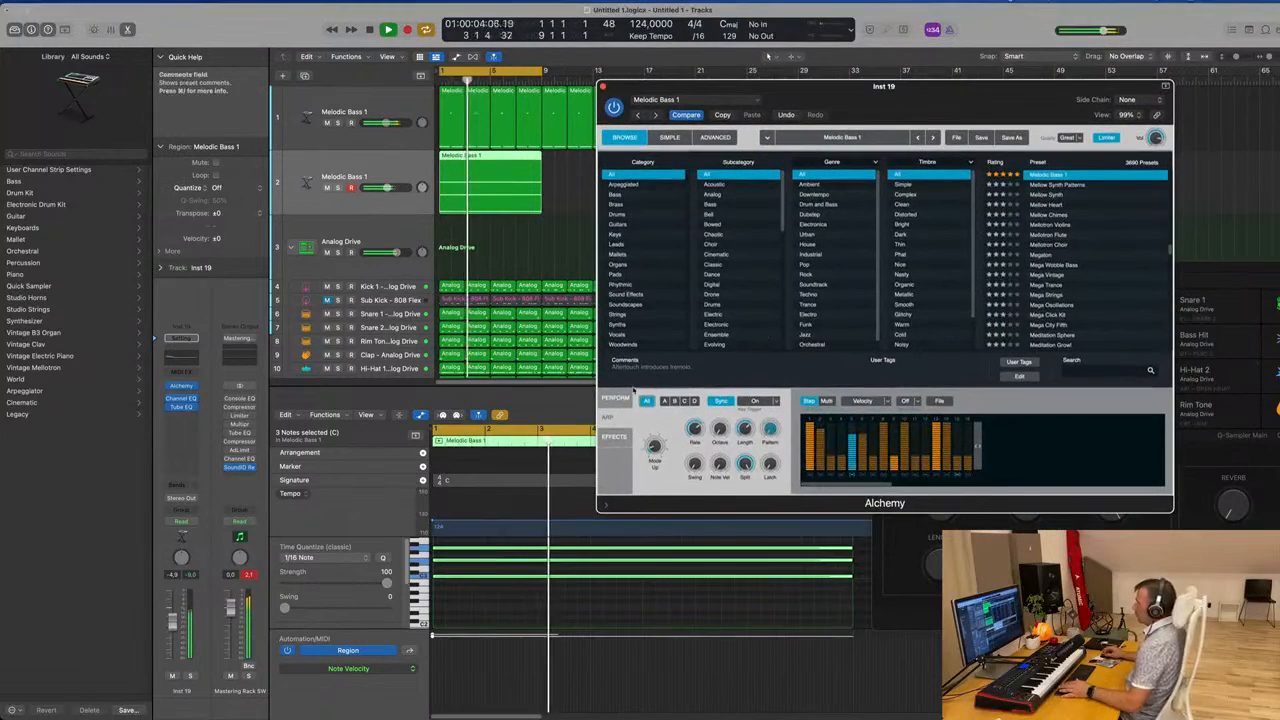
Add a send to the Bus 2 delay on the second Melodic Bass 1 track and adjust Alchemy's Cutoff
click(615, 398)
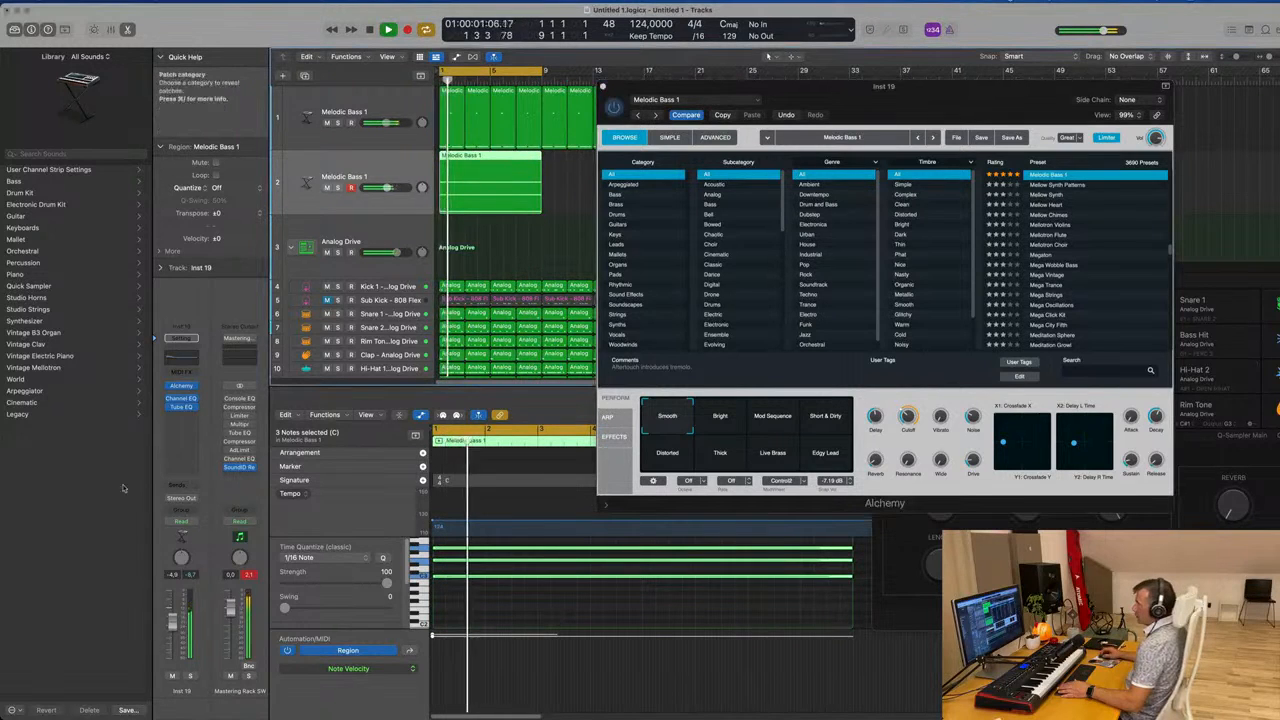
click(178, 485)
mouse_move(180, 501)
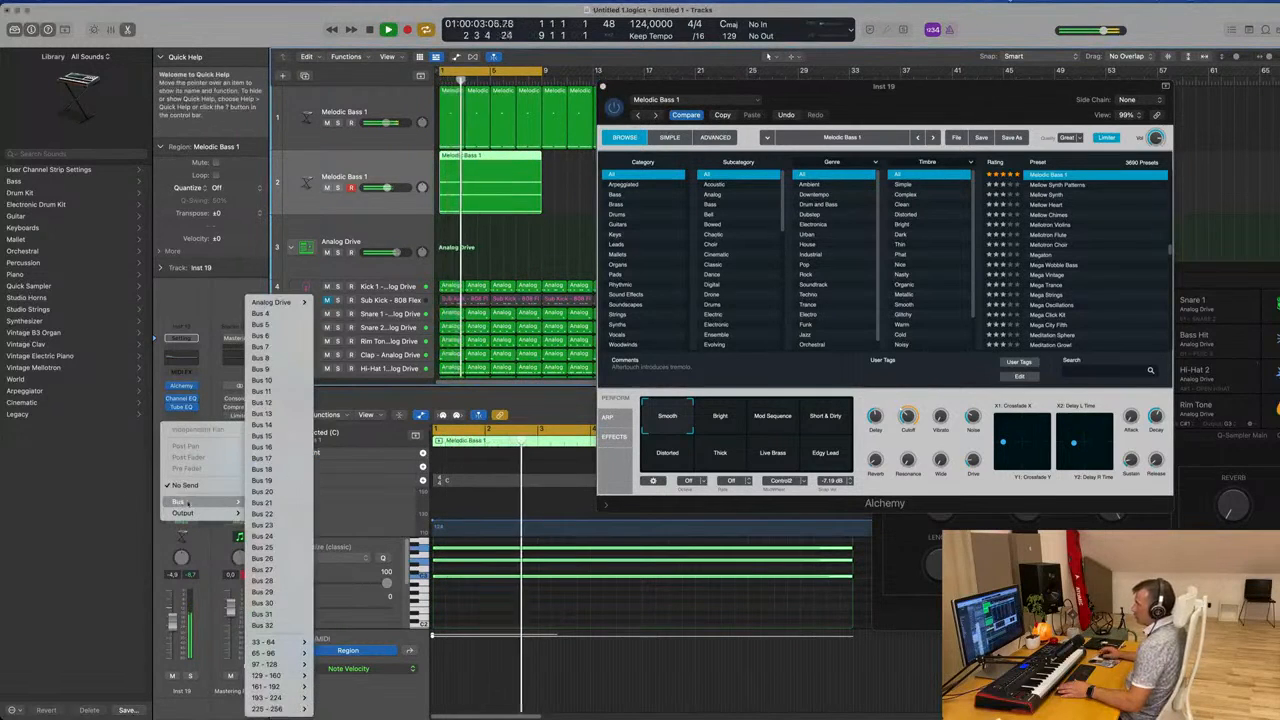
mouse_move(280, 303)
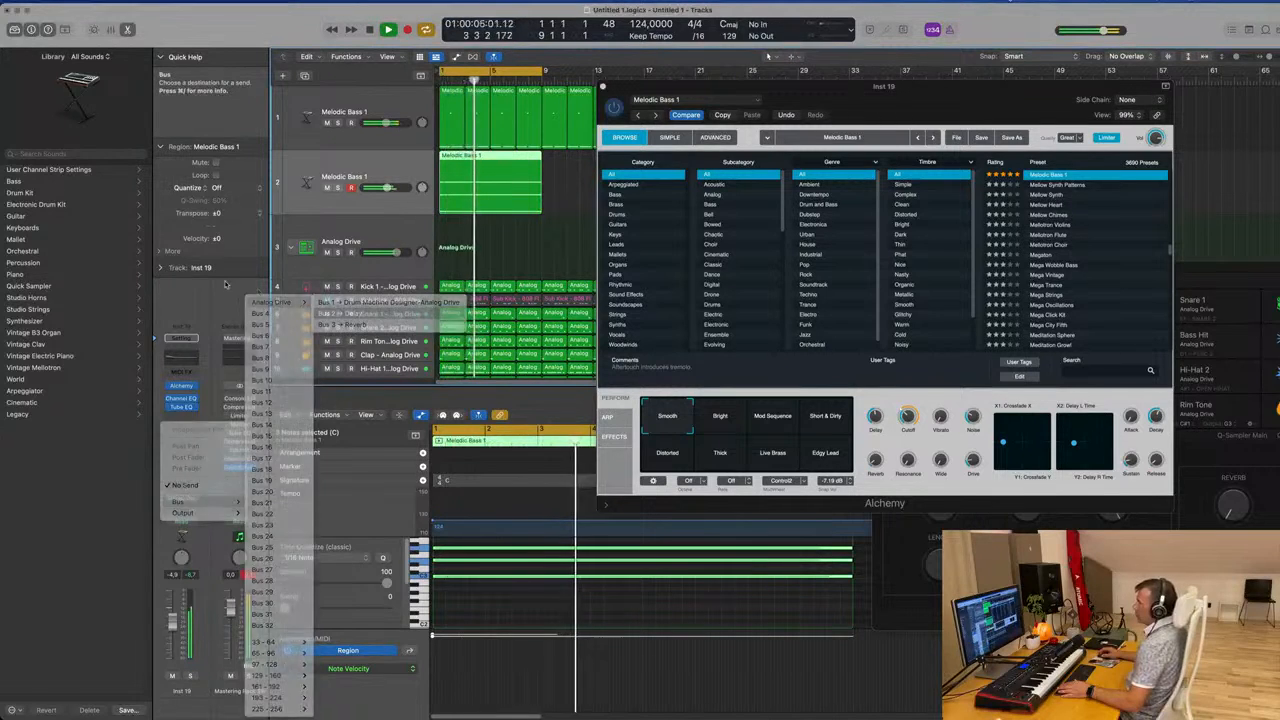
click(340, 313)
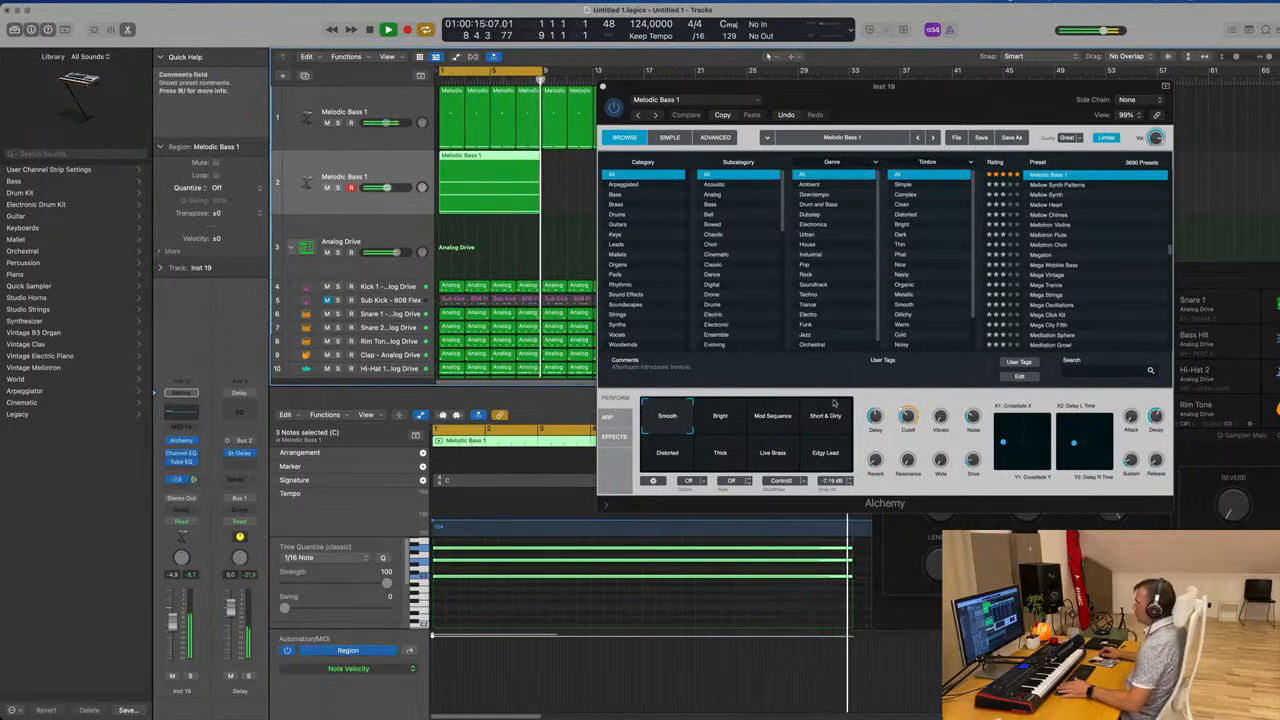
click(907, 416)
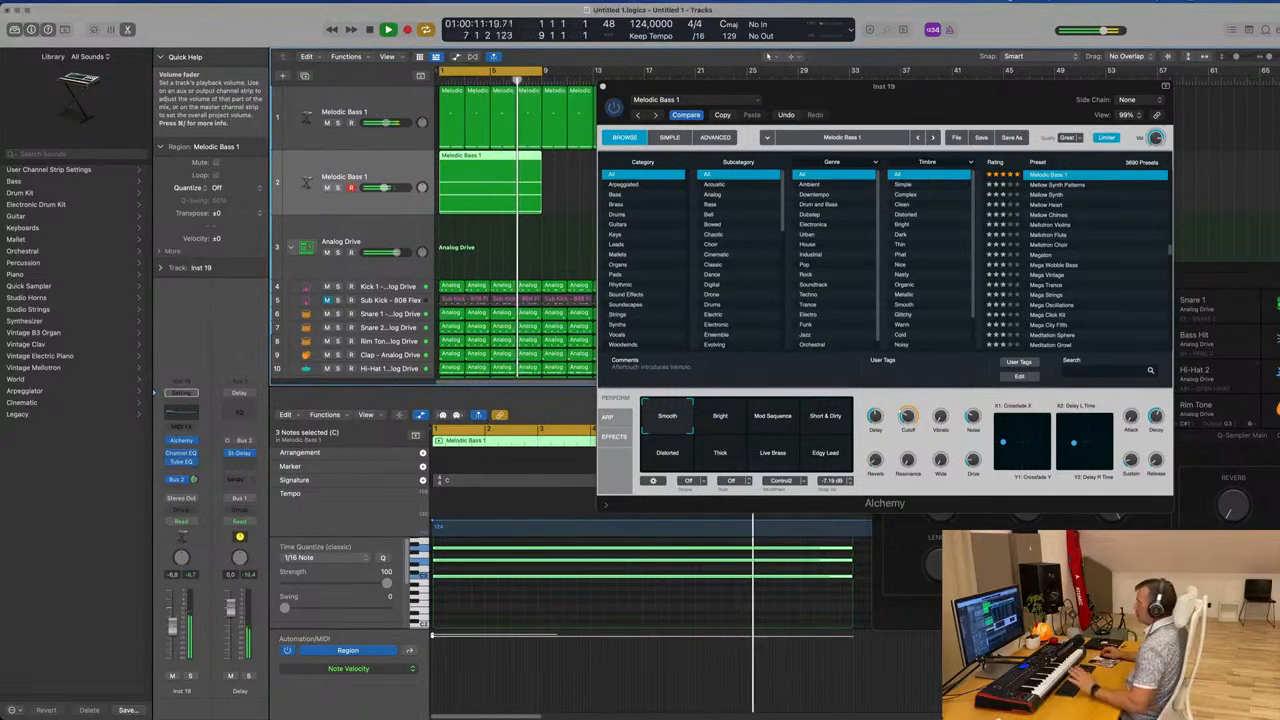
click(603, 87)
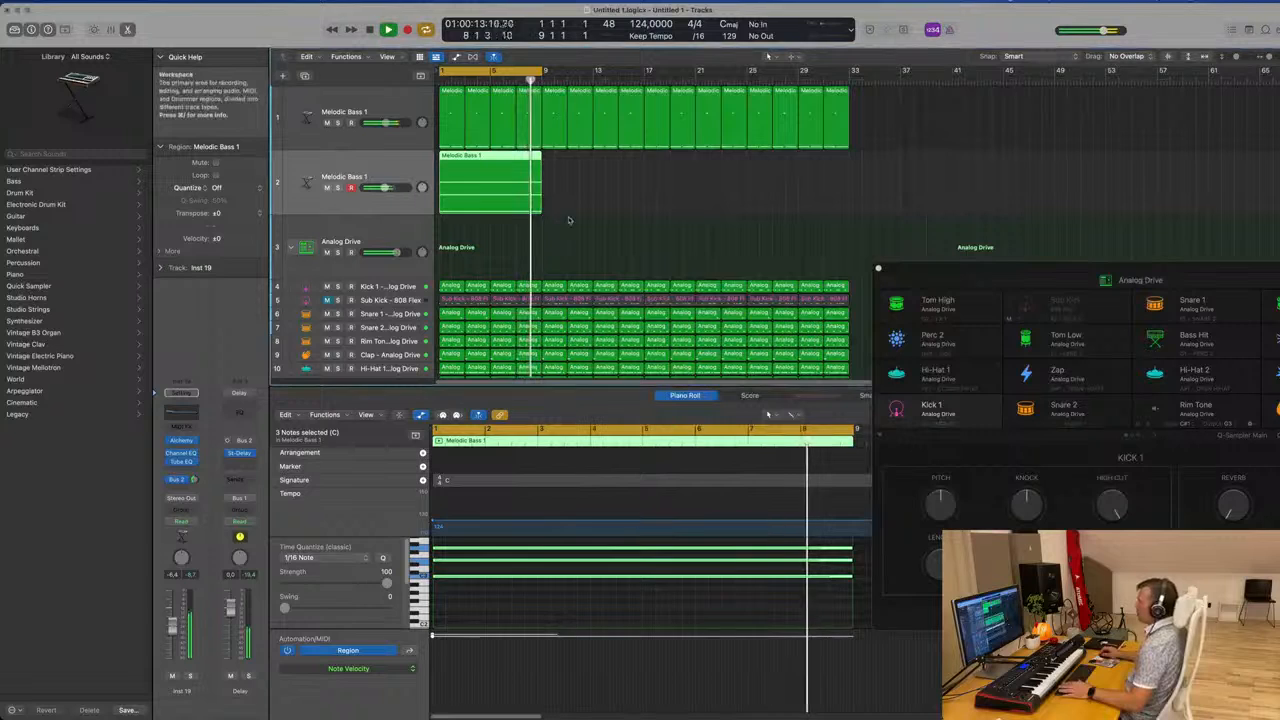
Repeat the eight-bar chord region three times to match the bass track's length and duplicate its track
key(super+r)
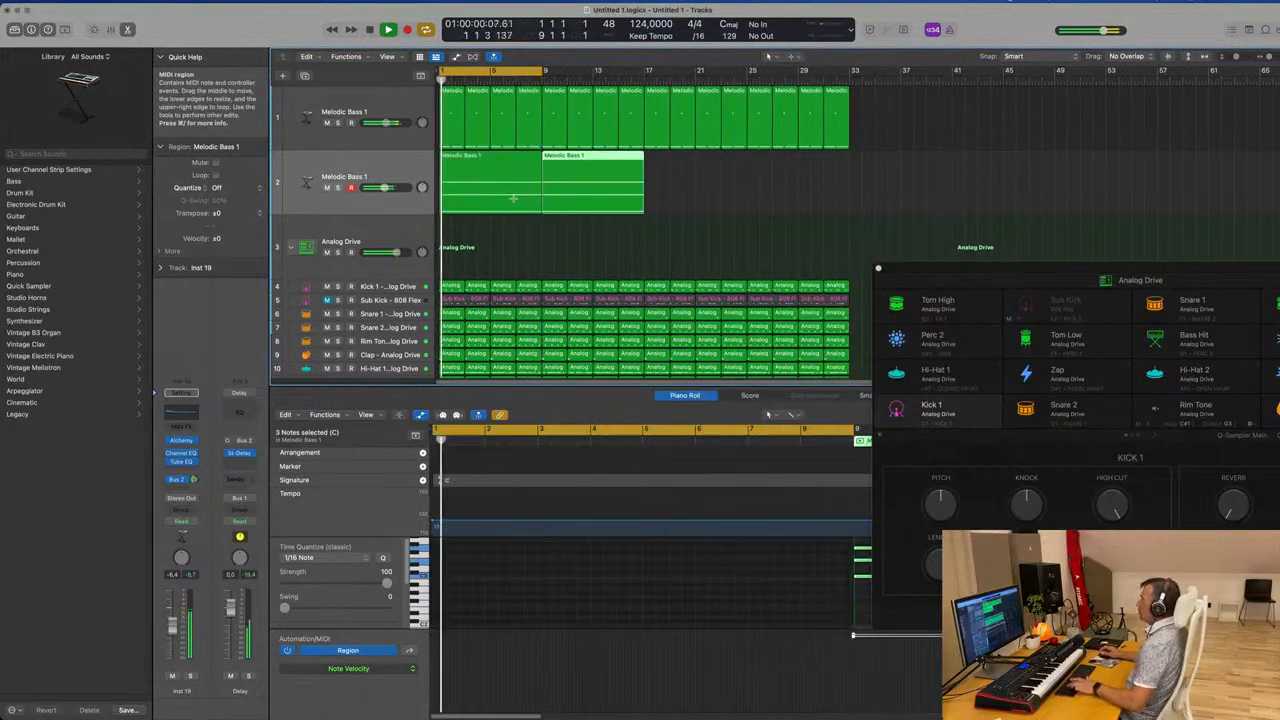
key(super+r)
key(super+r)
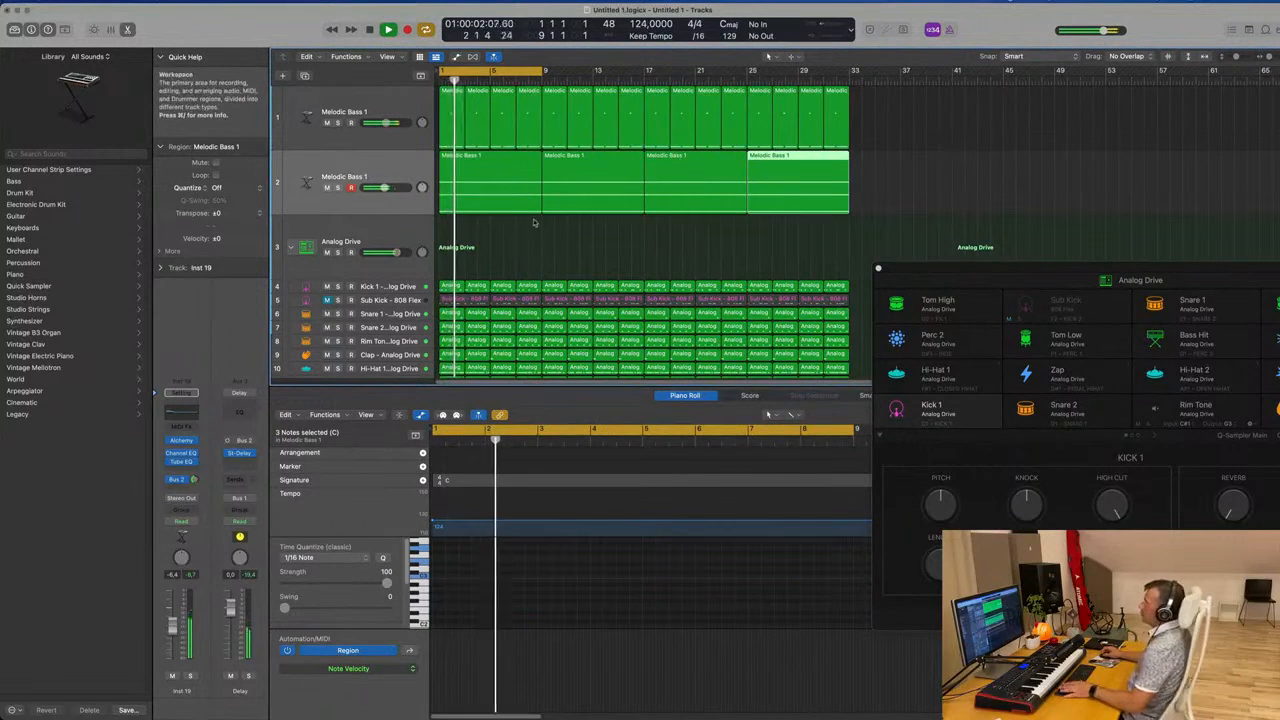
click(535, 223)
click(514, 182)
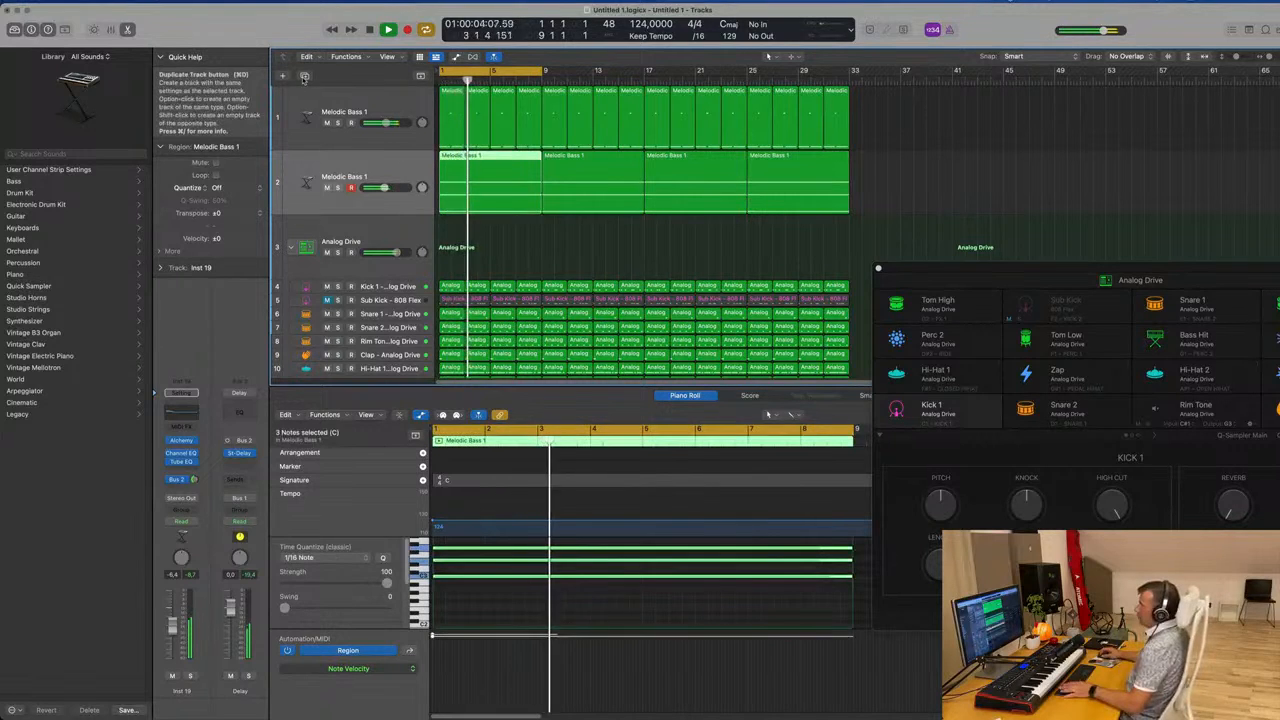
click(305, 77)
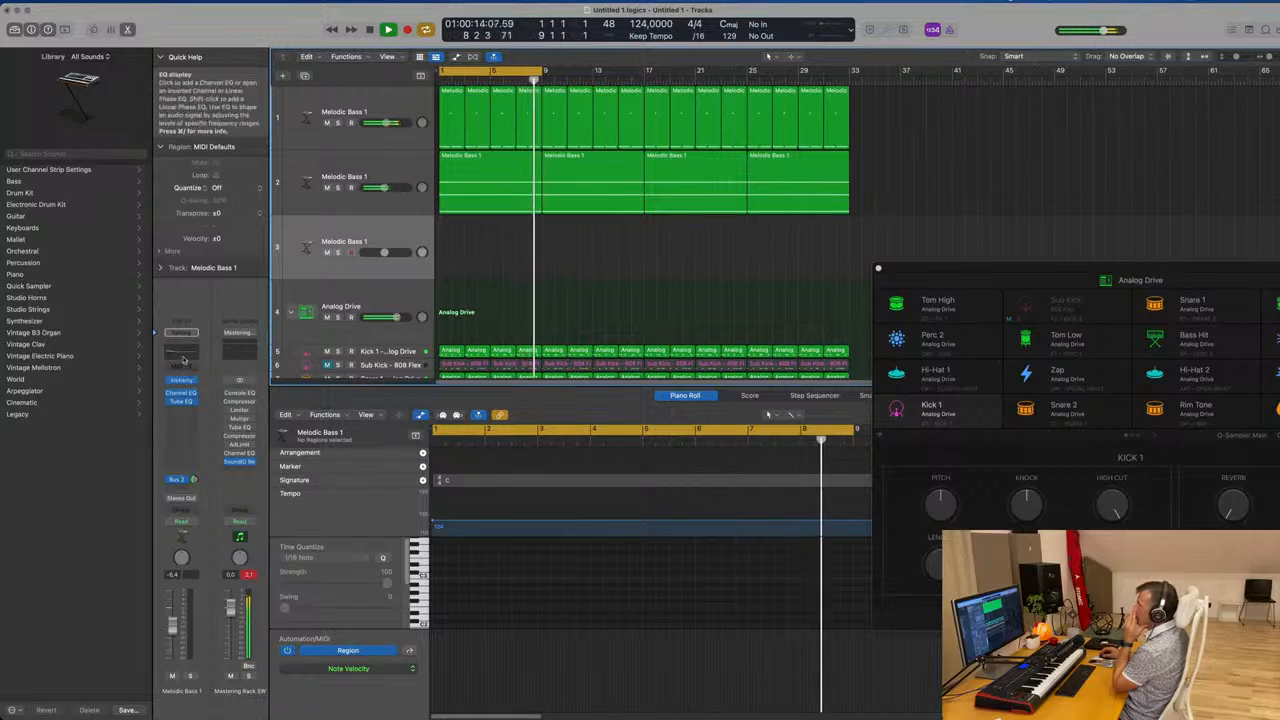
Enable the low cut in the second Melodic Bass 1 track's Channel EQ and raise its frequency to between 100 and 200 Hz
click(396, 166)
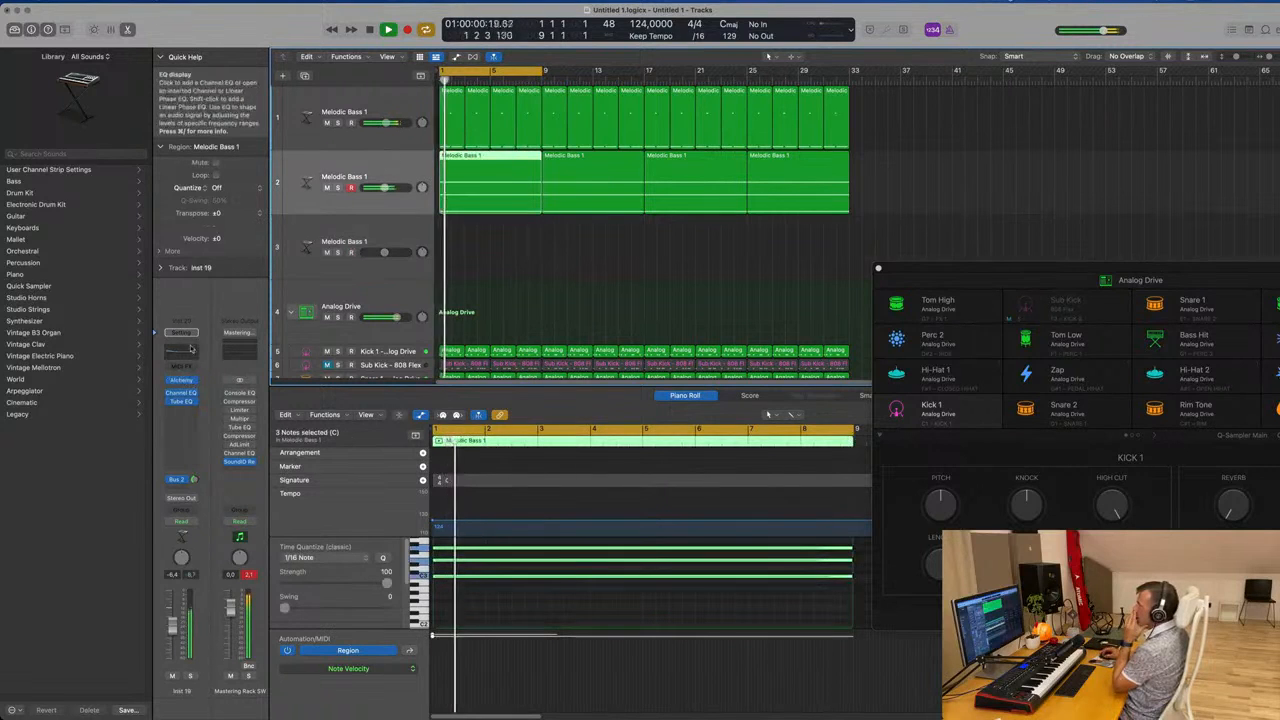
click(181, 393)
click(446, 186)
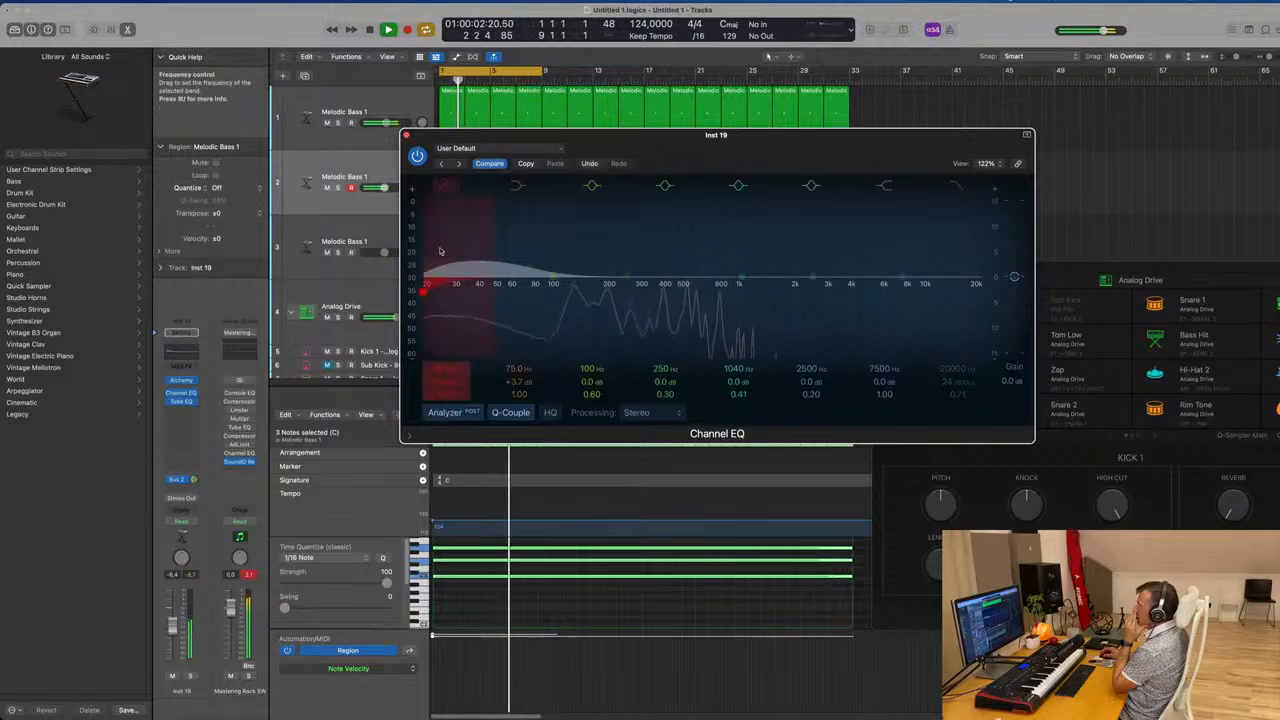
drag(438, 250, 597, 256)
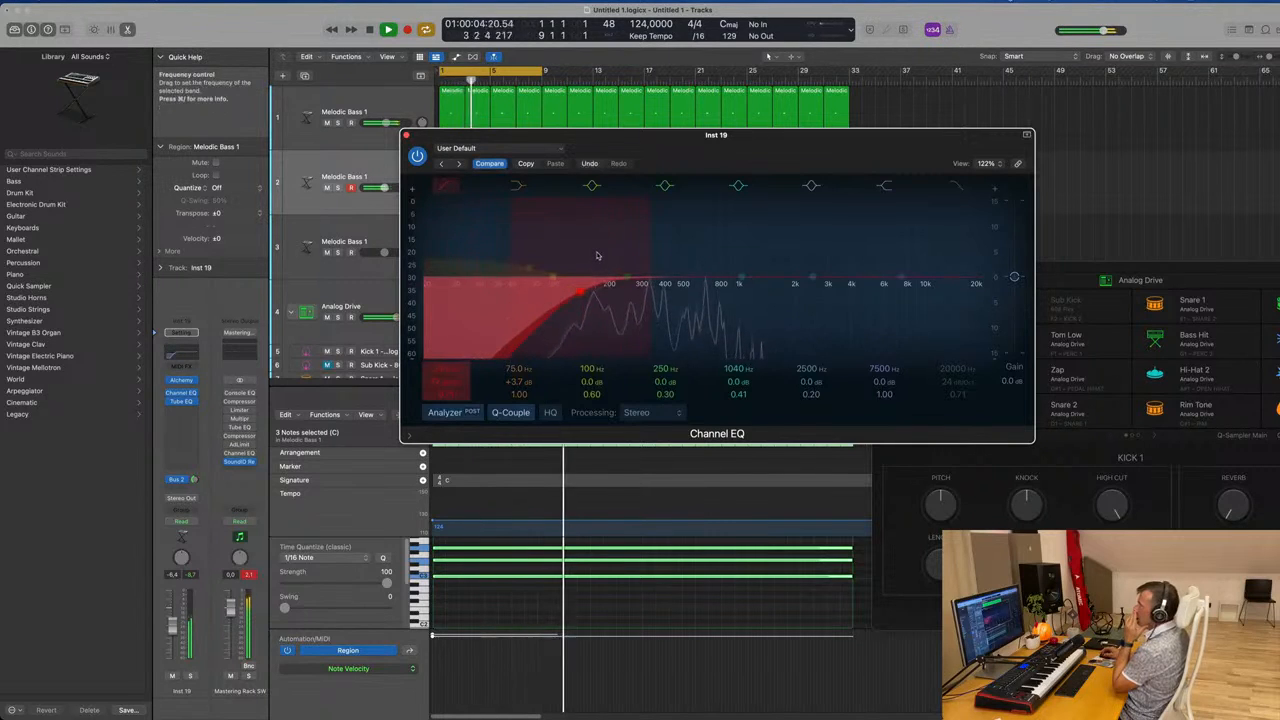
click(405, 134)
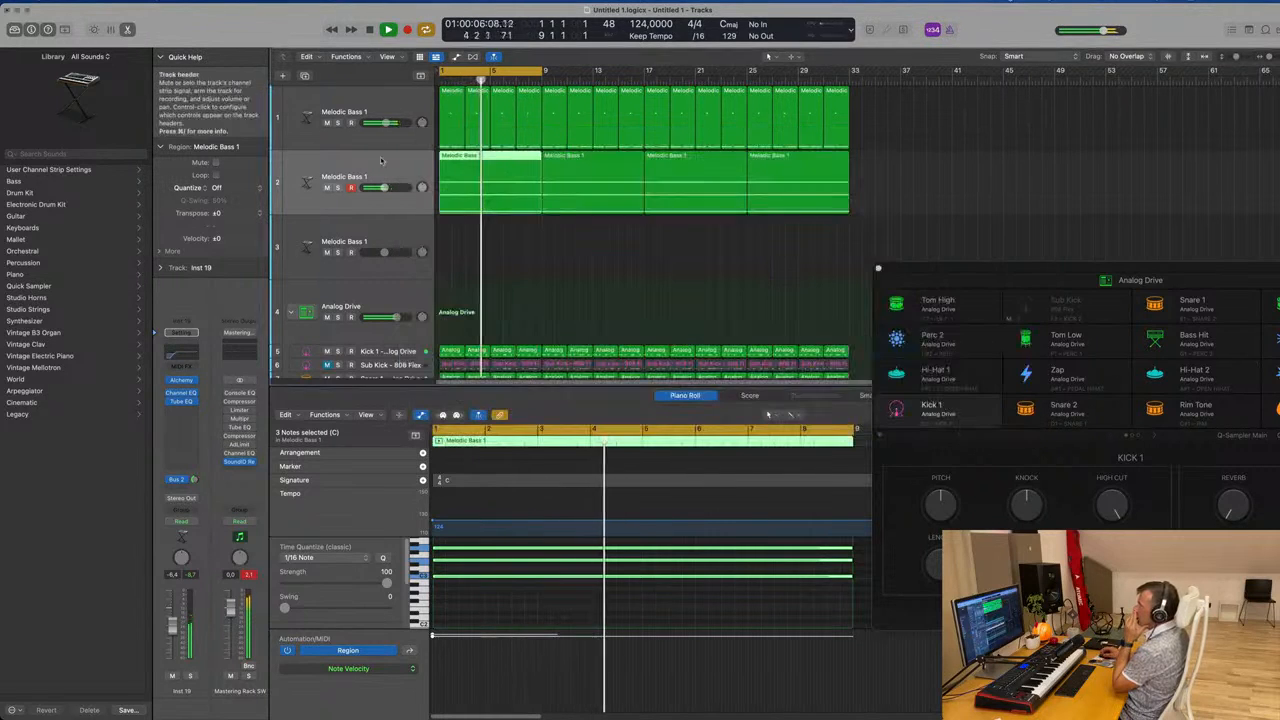
Apply a similar low cut between 100 and 200 Hz in the Channel EQ of the new third Melodic Bass 1 track
click(410, 236)
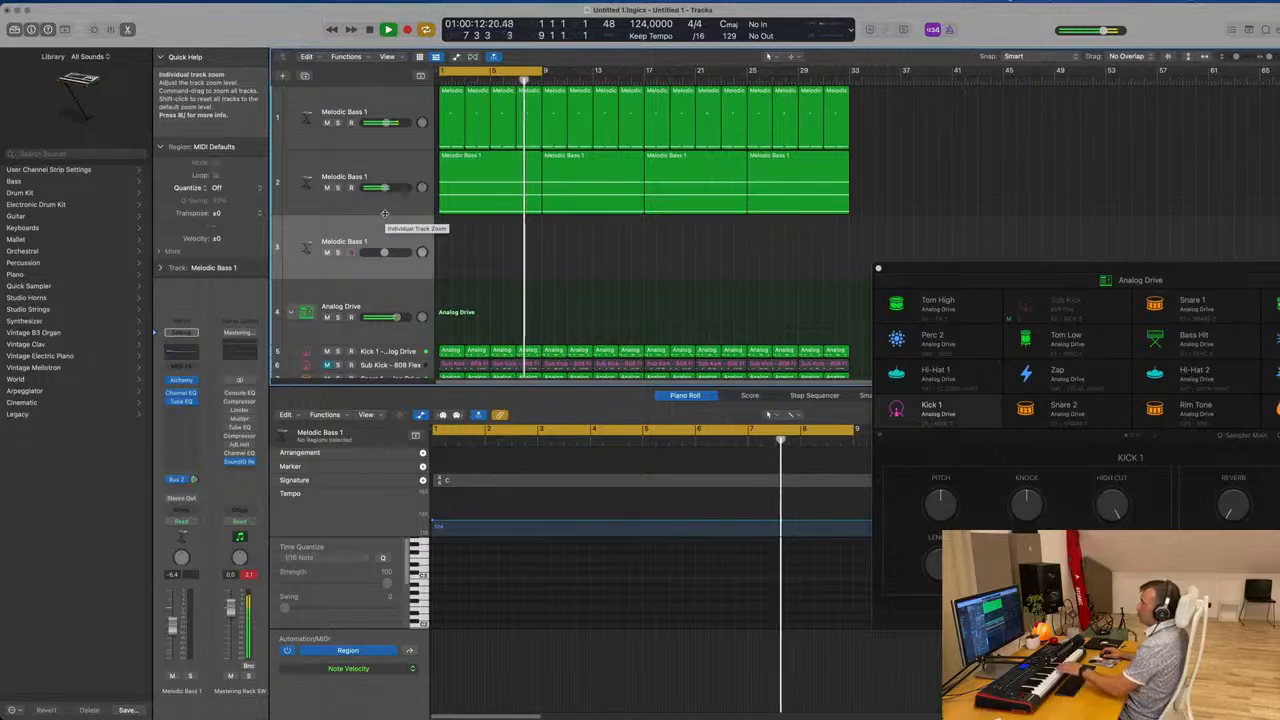
click(181, 392)
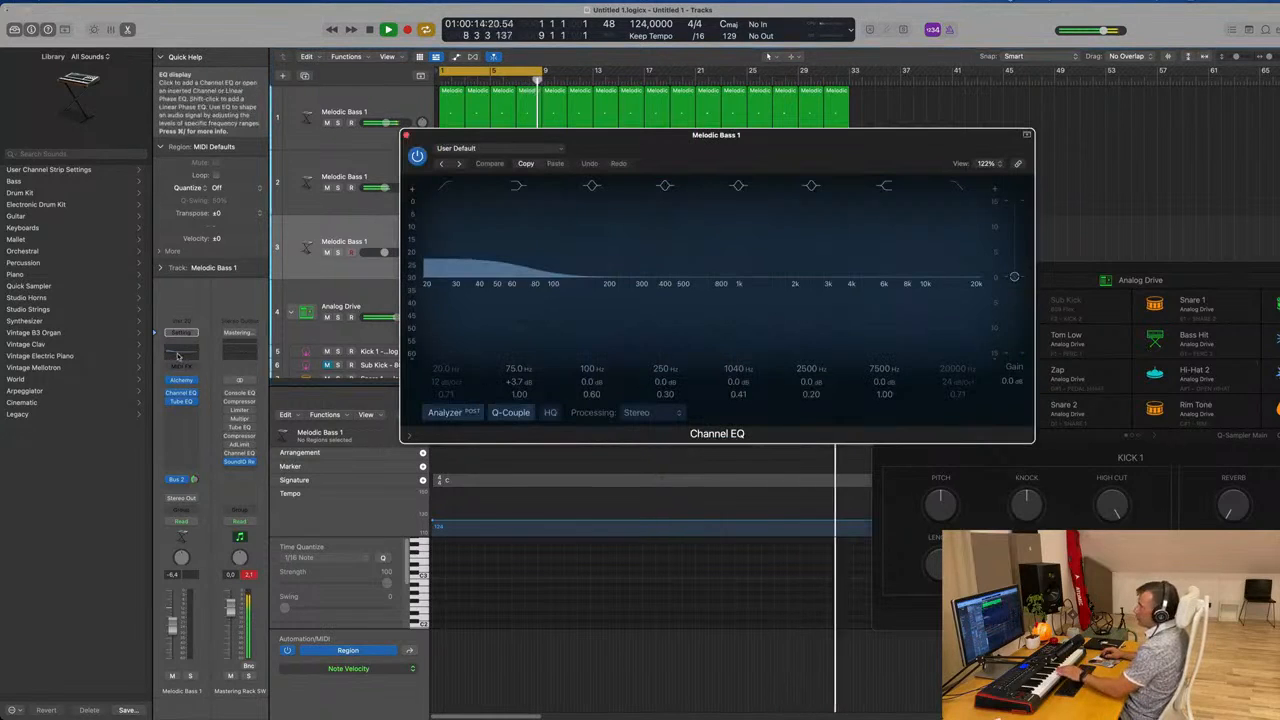
click(445, 187)
drag(443, 207, 591, 253)
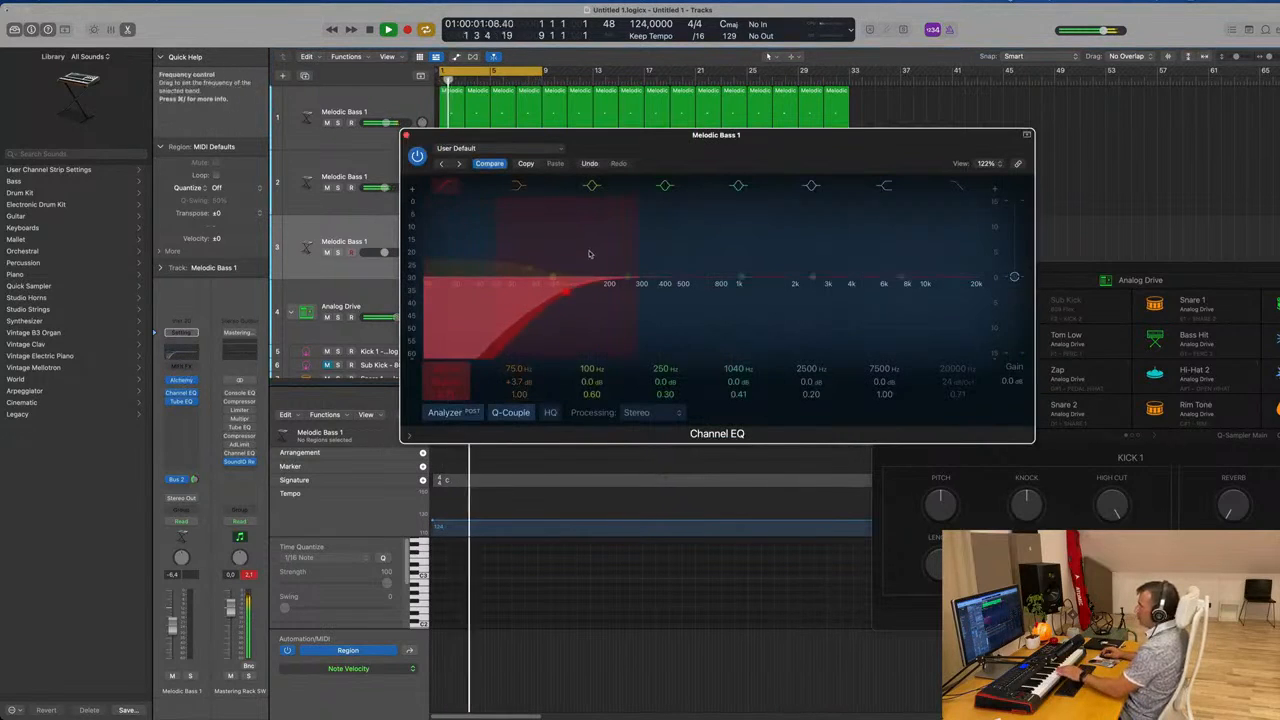
click(406, 135)
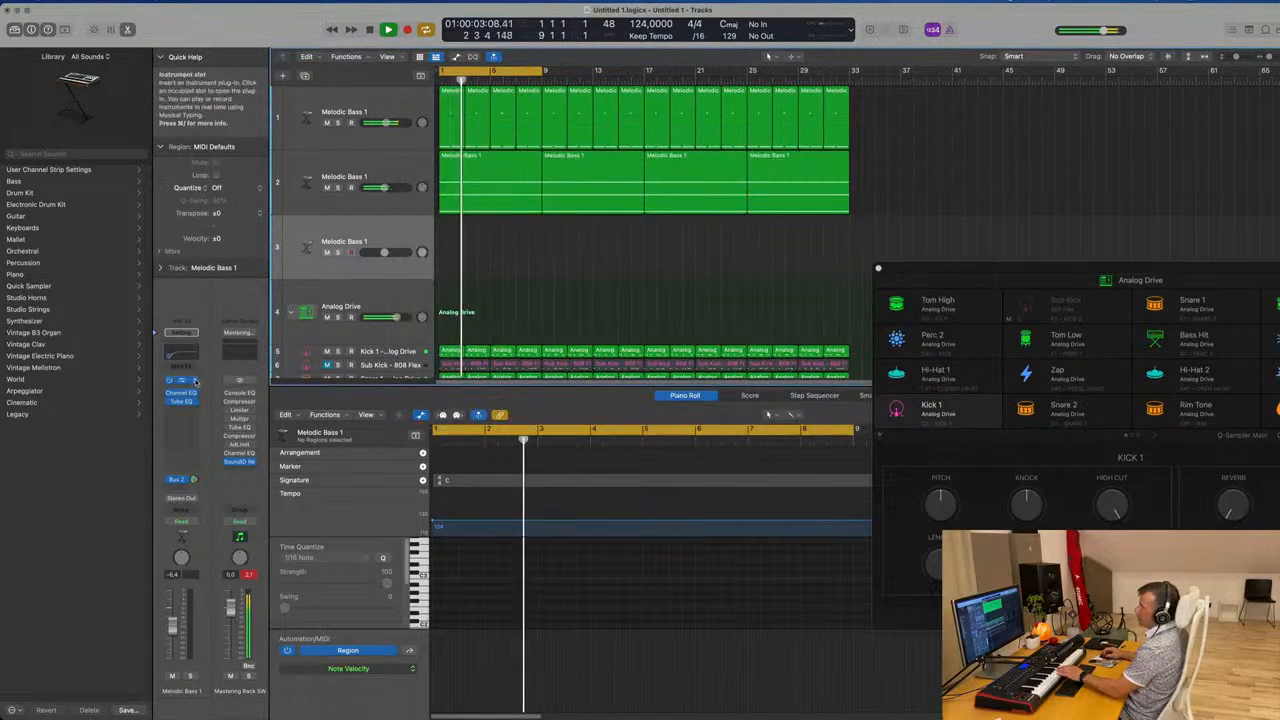
Filter the third track's Alchemy presets to Pads, sort them by rating and load Perfect Pad 02
click(181, 380)
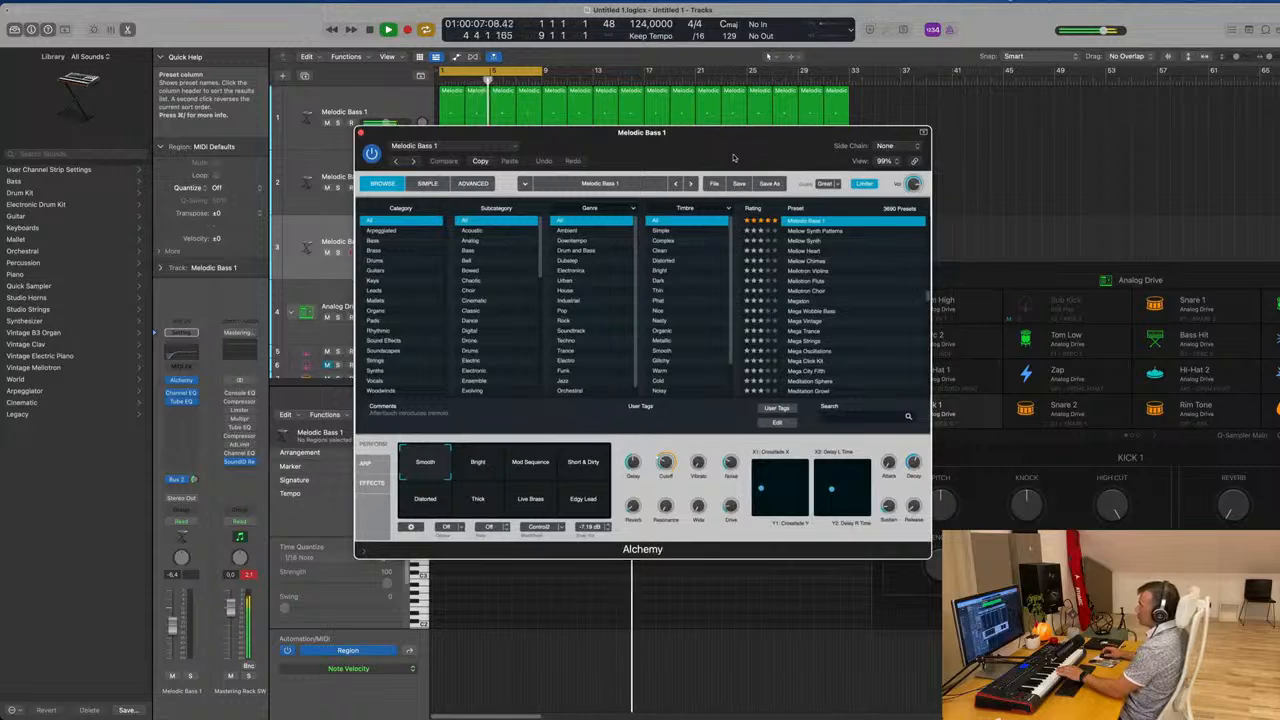
click(375, 321)
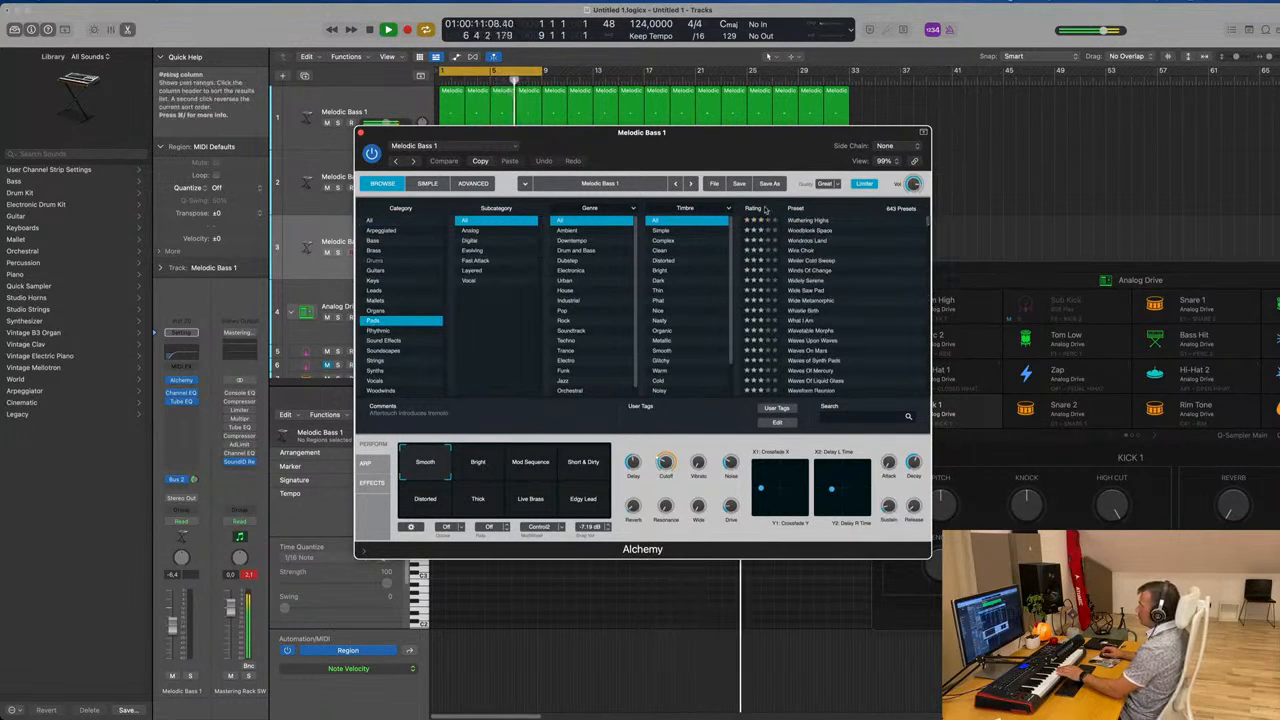
click(766, 209)
click(829, 222)
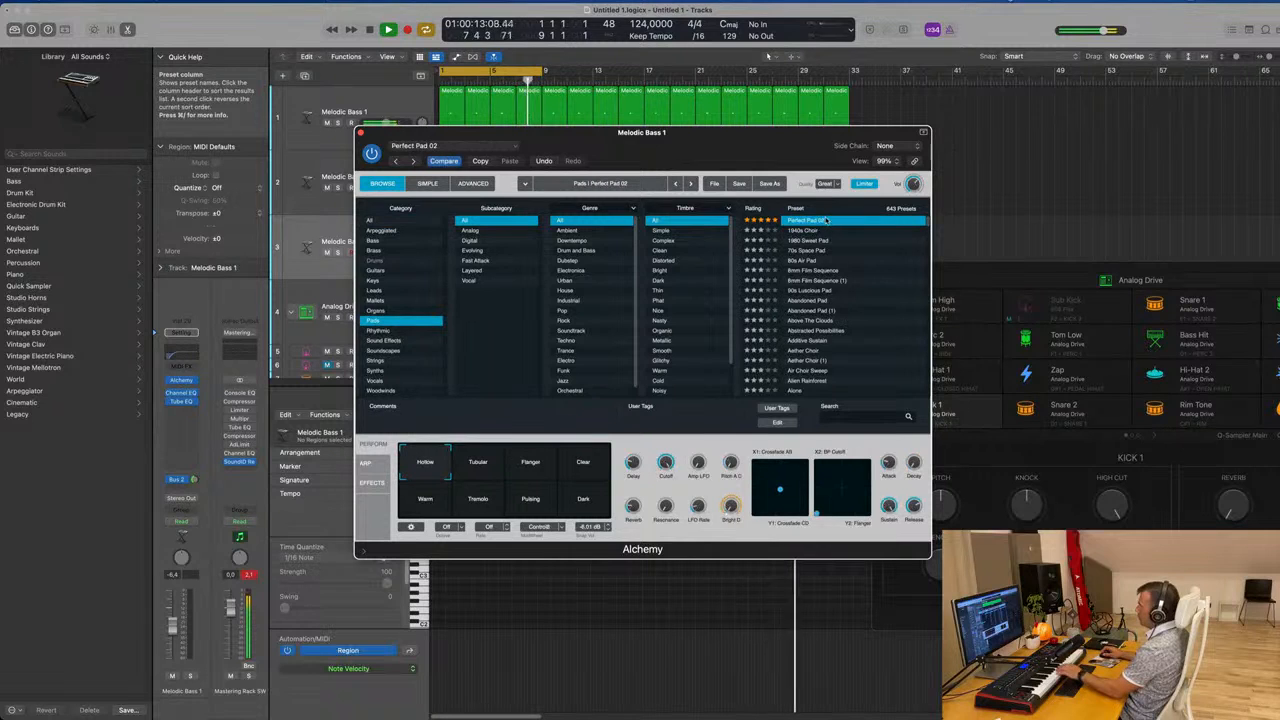
Audition the Flanger, Warm and Tremolo snapshots, choose Pulsing for the pad and adjust its Amp LFO
click(533, 466)
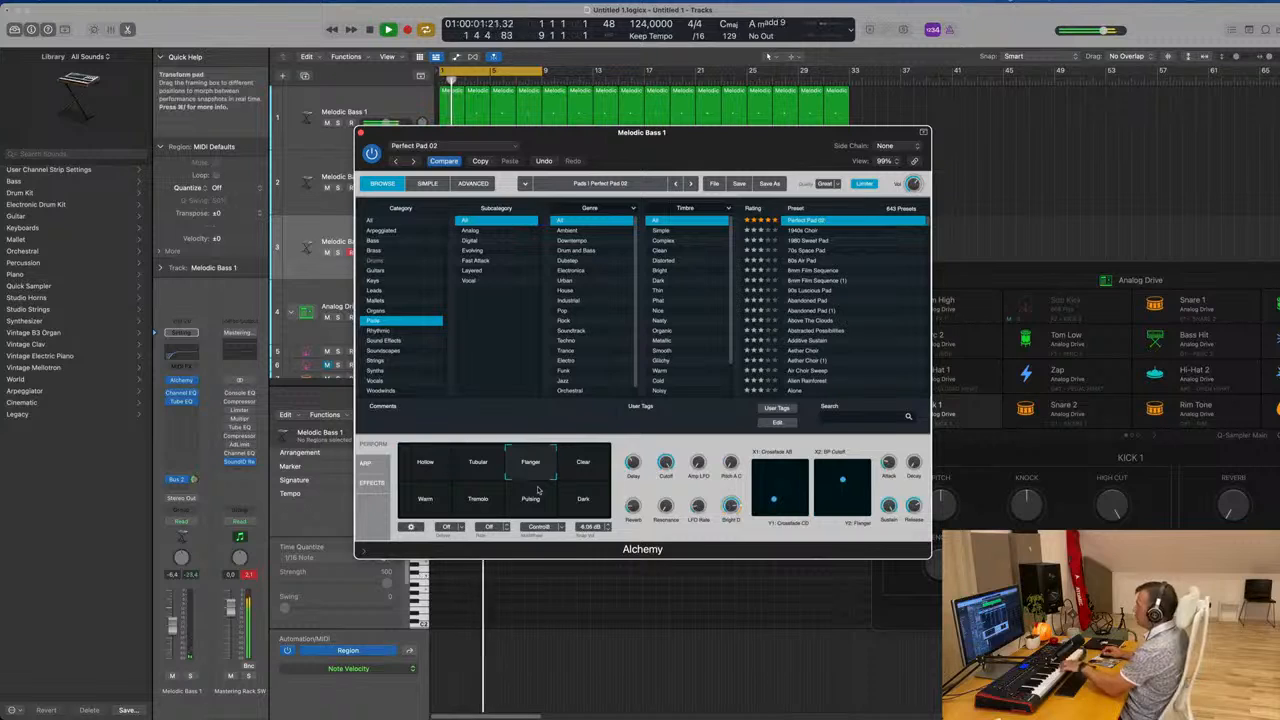
click(424, 502)
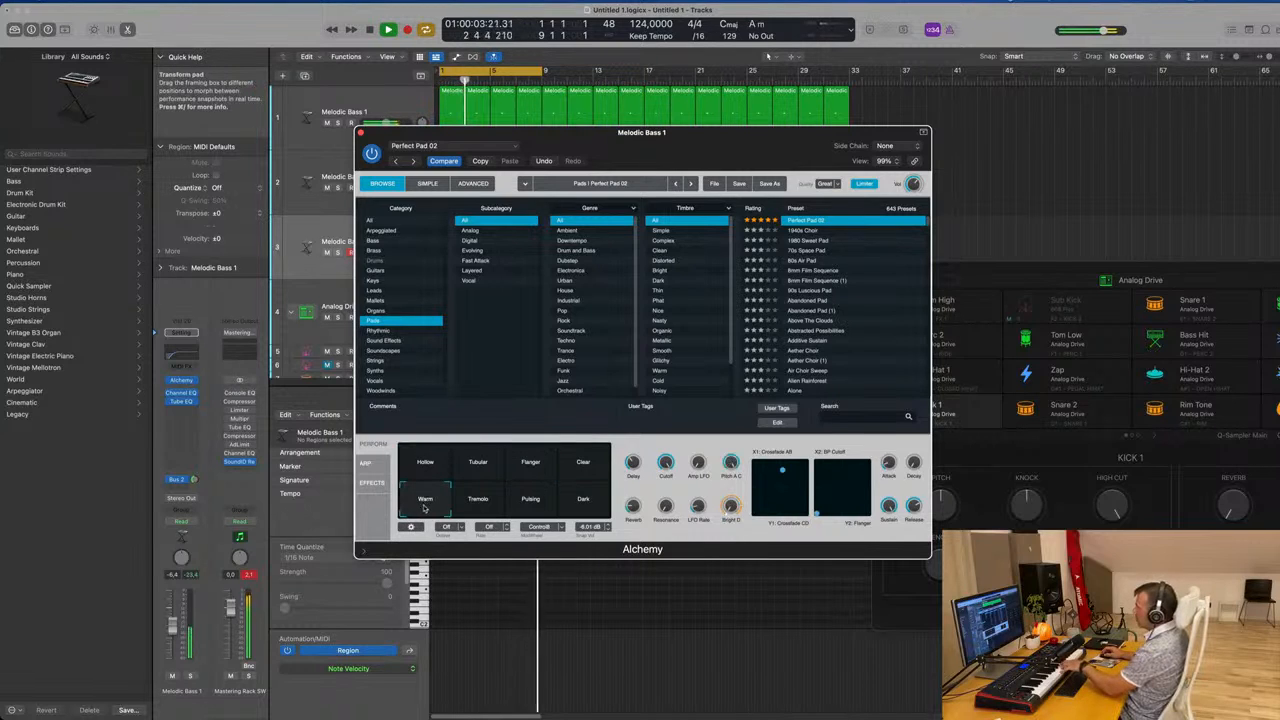
click(480, 505)
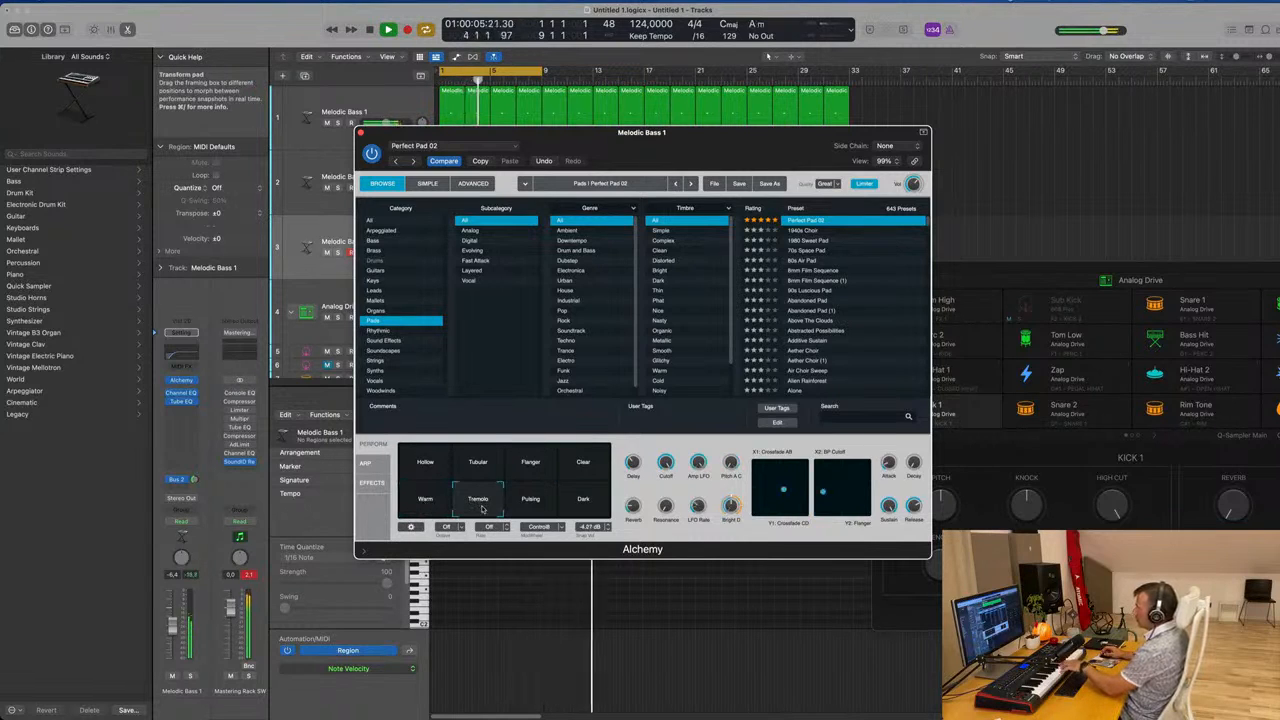
click(534, 502)
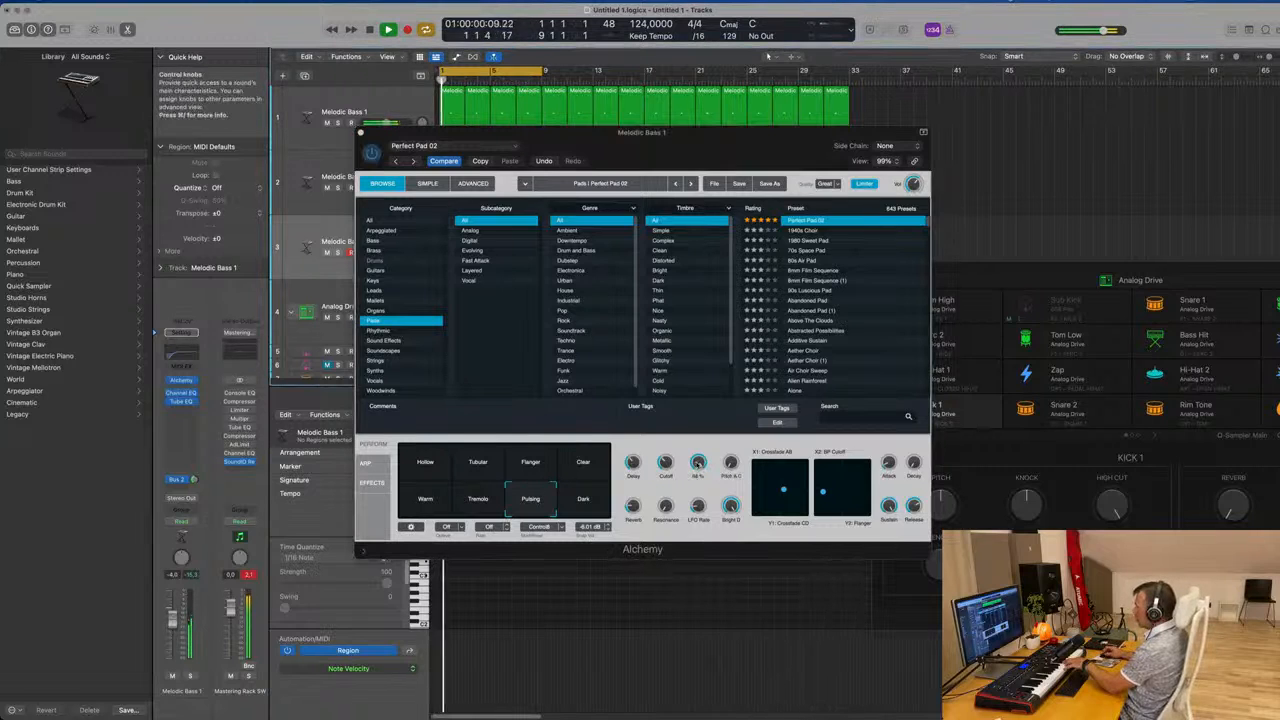
drag(698, 465, 699, 462)
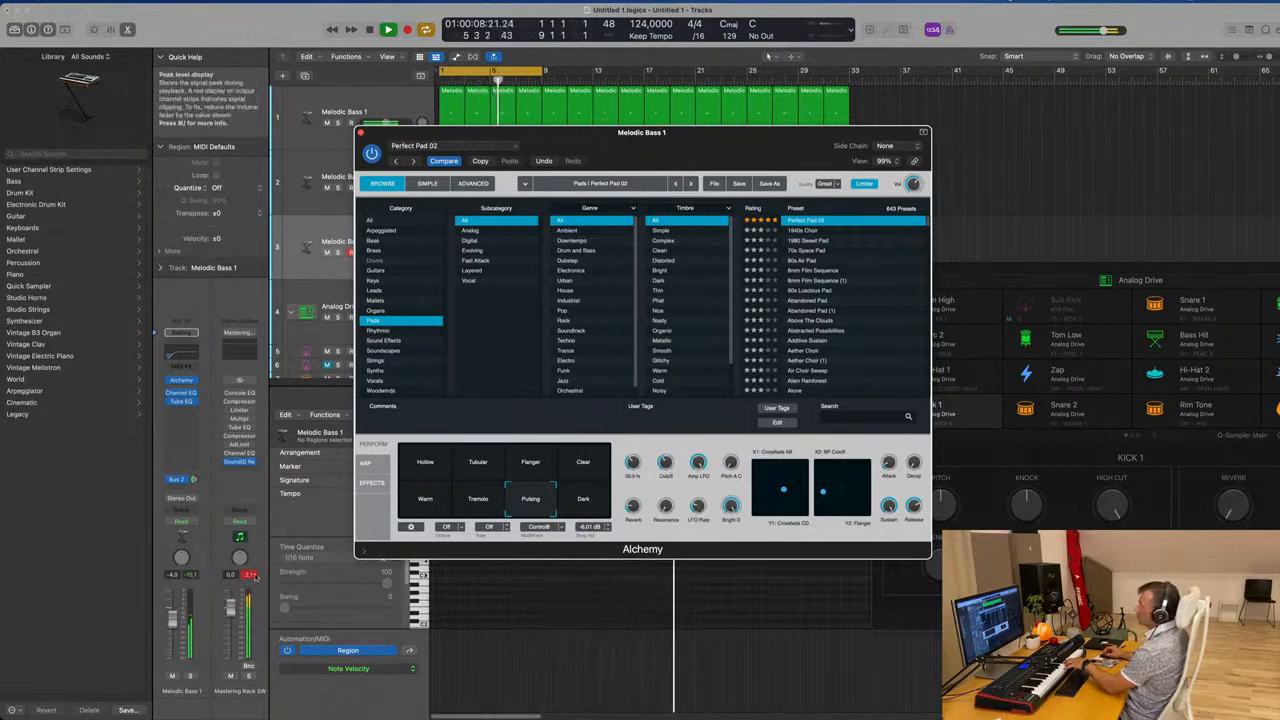
Audition the Warm, Tremolo, Dark, Clear and Flanger snapshots of Perfect Pad 02 during playback
click(318, 260)
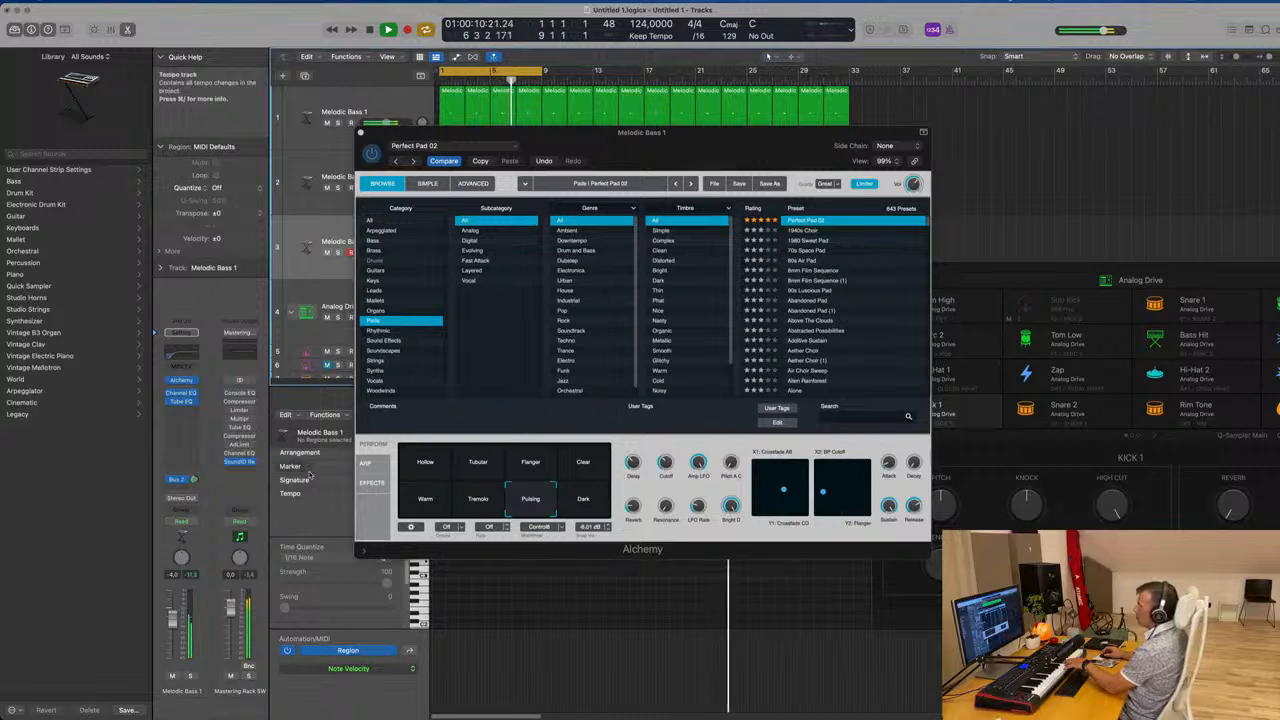
click(434, 492)
click(484, 502)
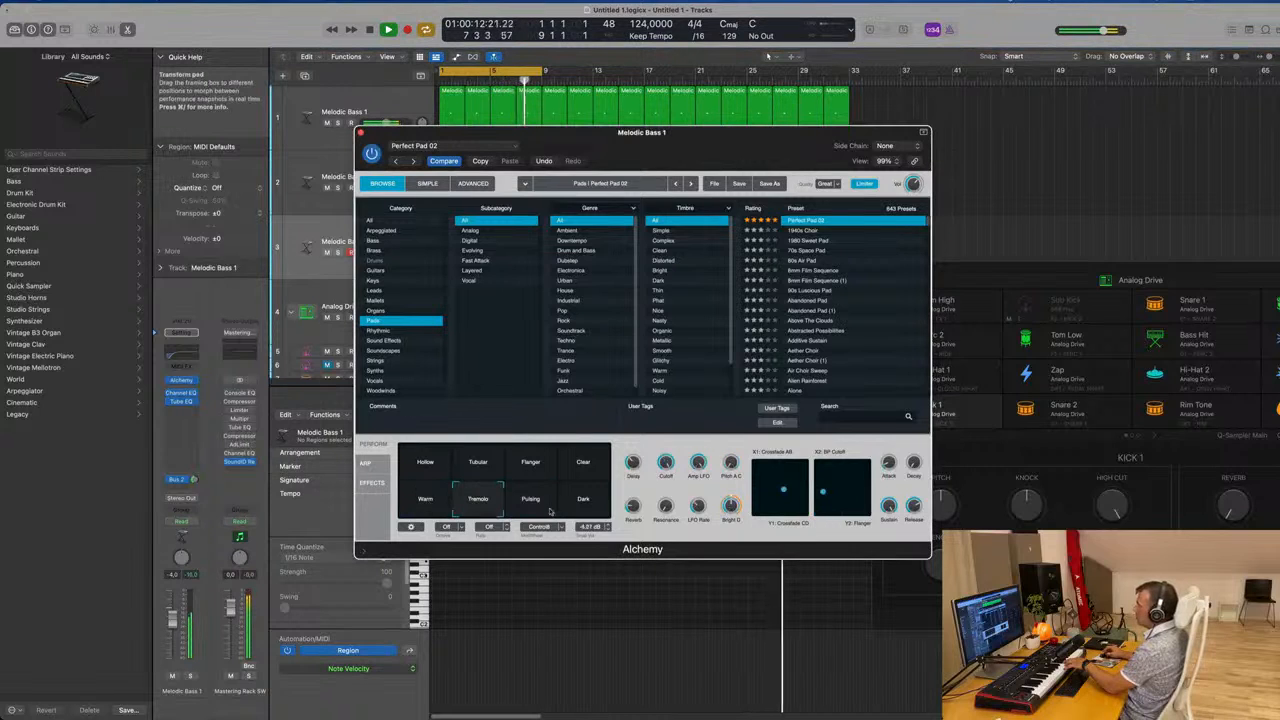
click(587, 508)
click(583, 465)
click(530, 463)
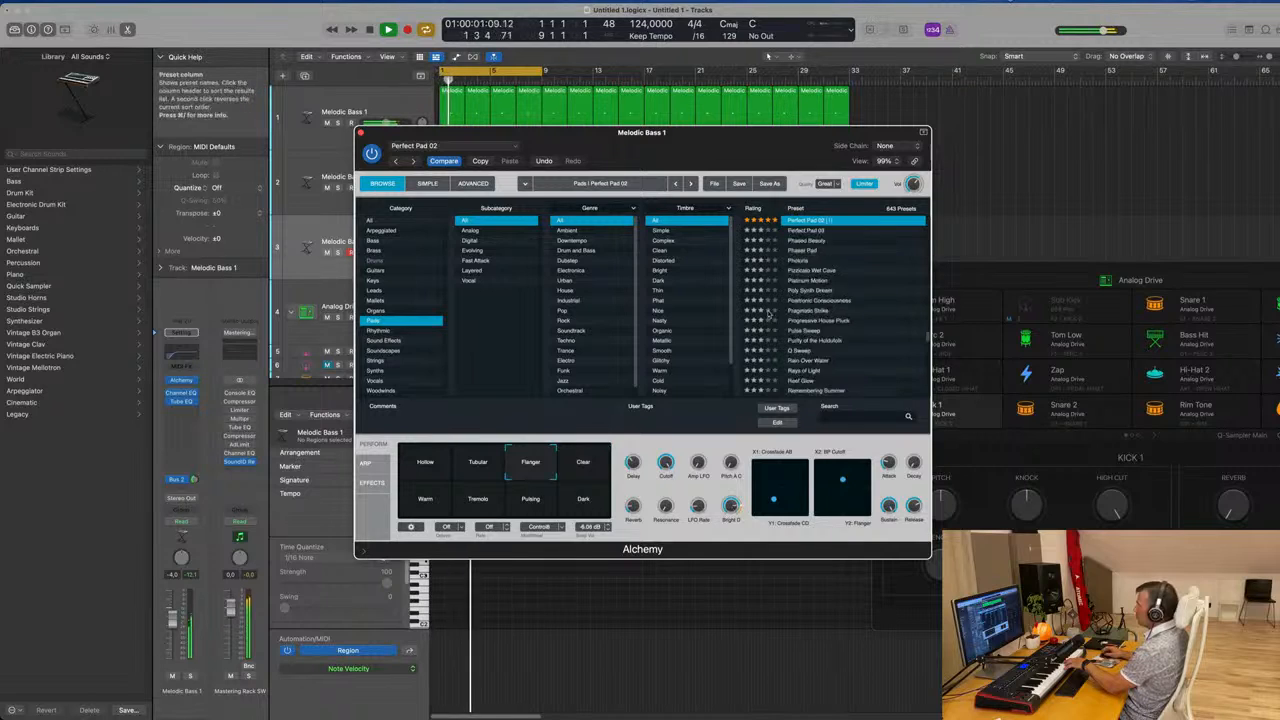
Sort the pad presets by name and load Perfect Pad 01 instead
click(796, 210)
scroll(824, 305, up, 1)
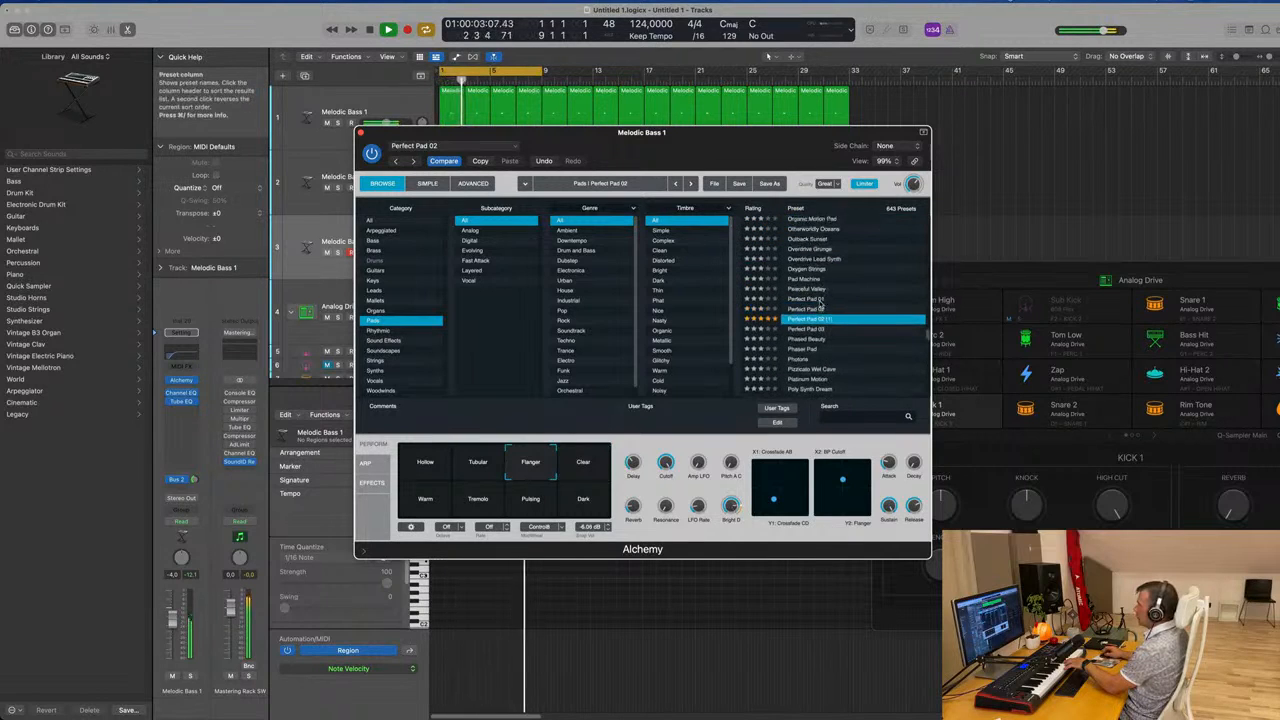
click(820, 300)
Compare Perfect Pad 01's snapshots, including Rich, Stirred, Shaken, Gentle and Soft, choose Bold, and set the track's volume to -0.2 dB
click(479, 463)
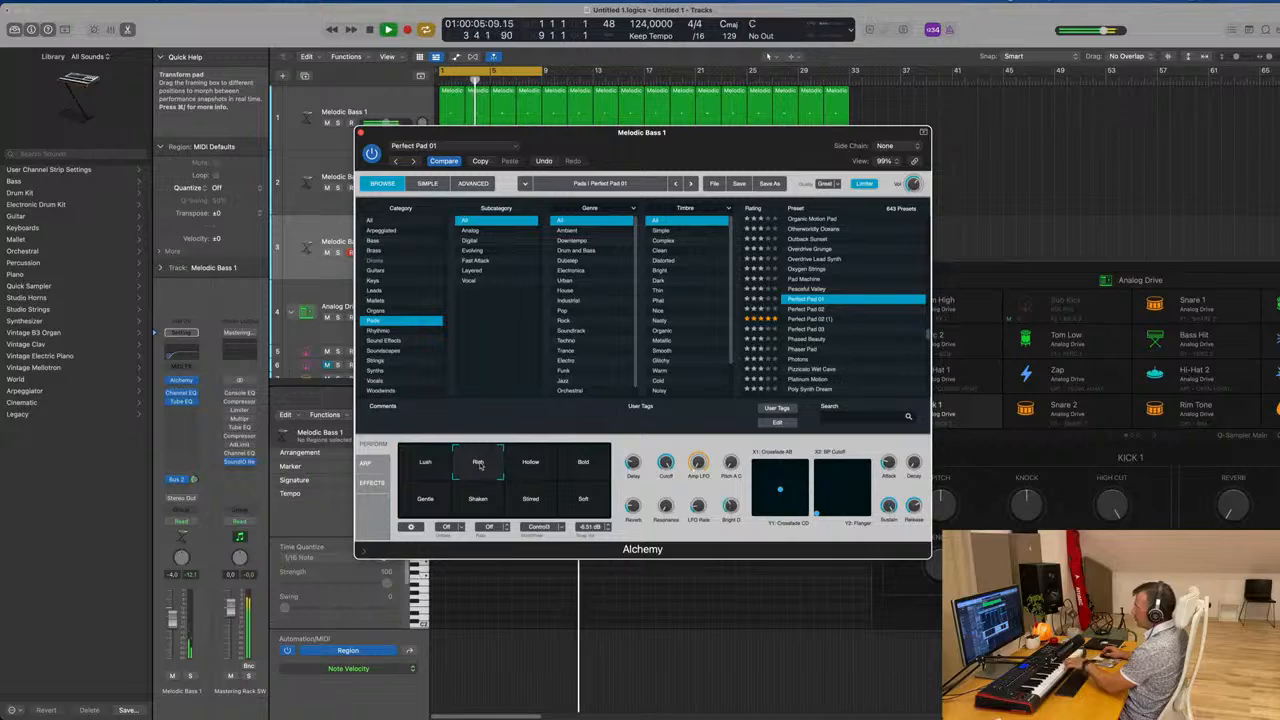
click(531, 499)
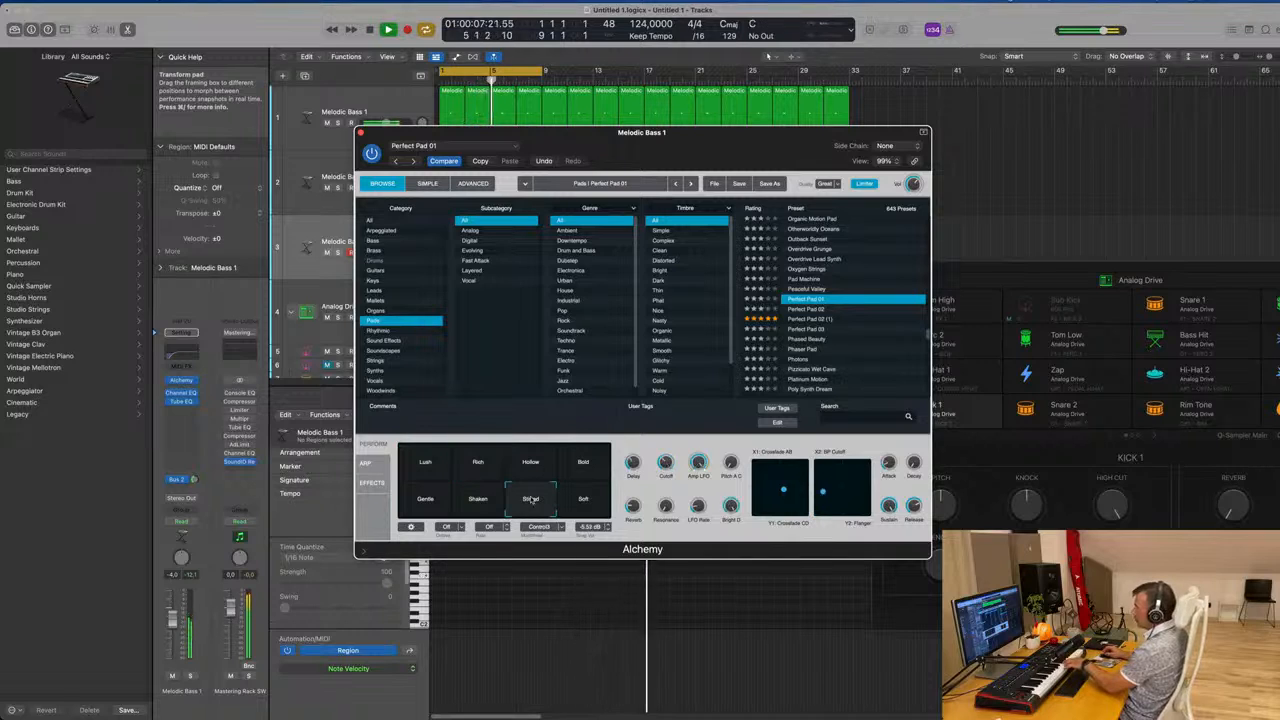
click(480, 503)
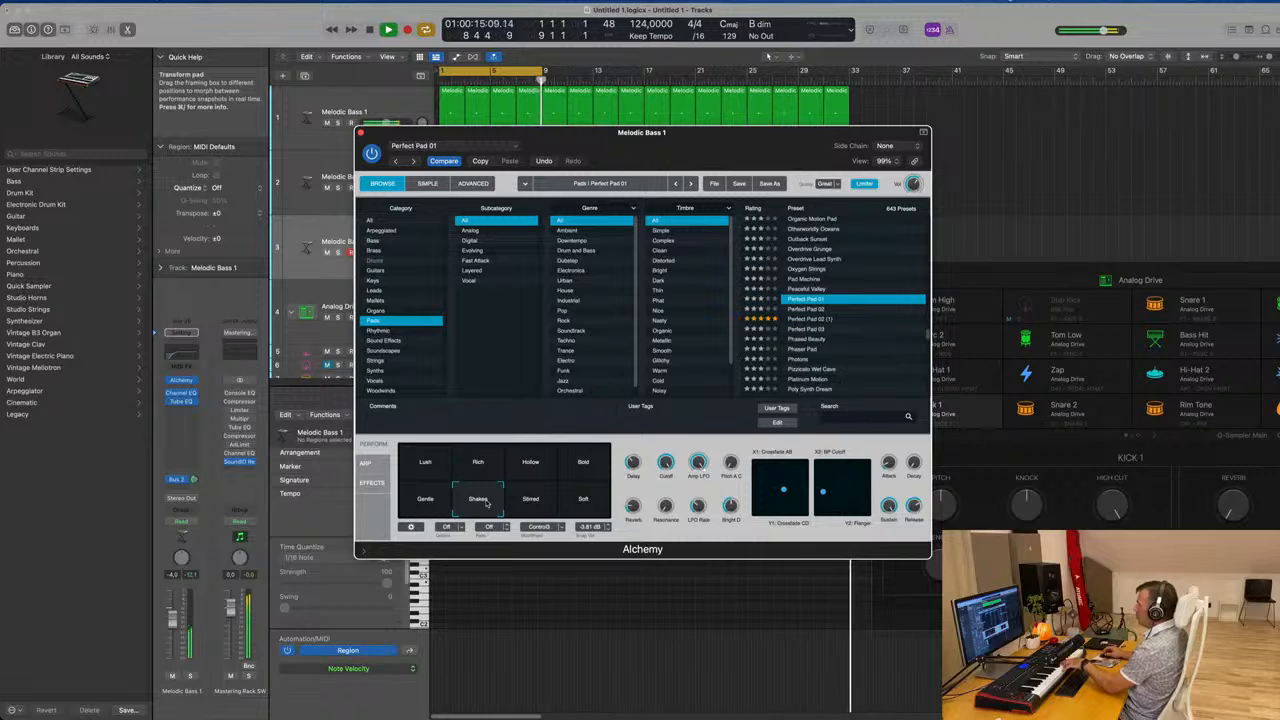
click(585, 461)
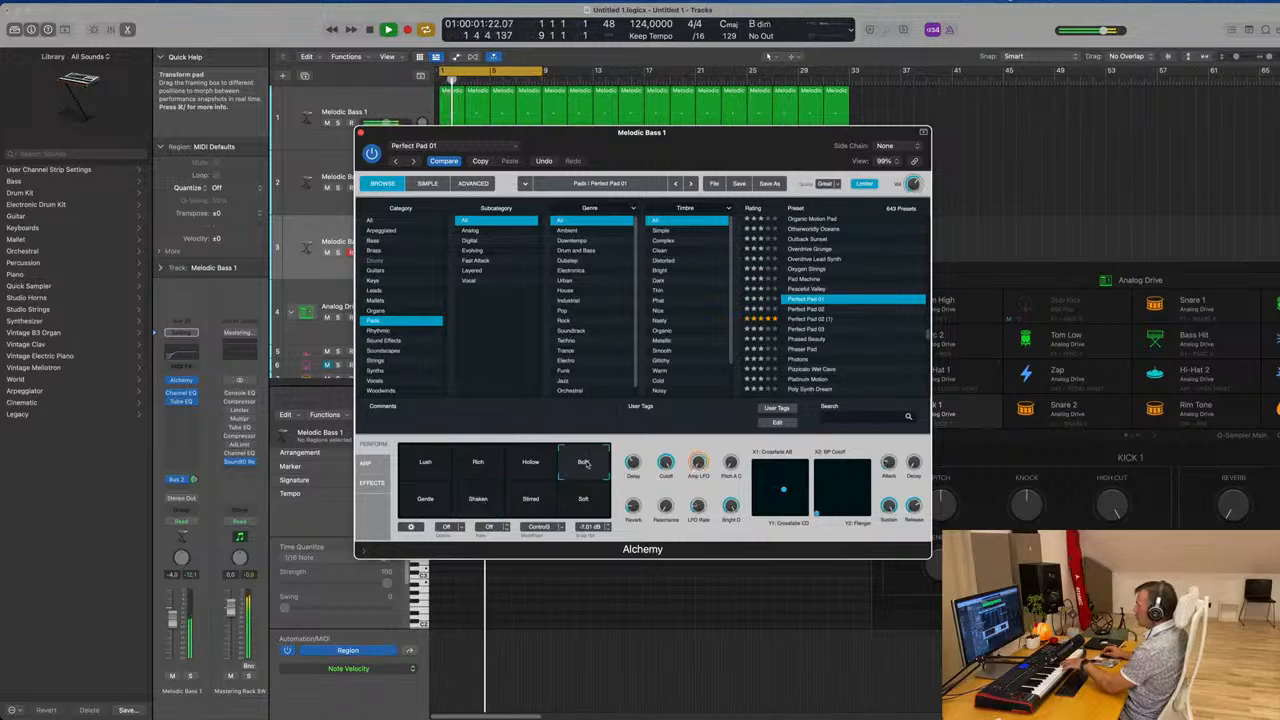
click(494, 504)
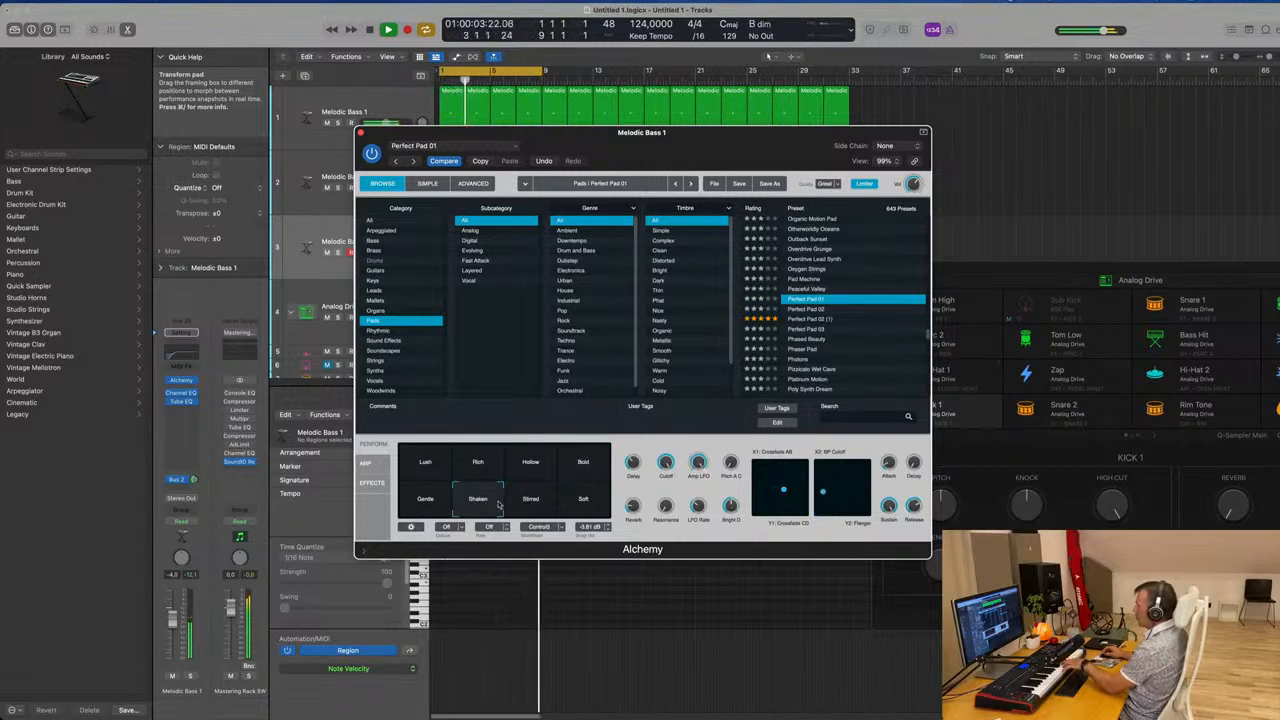
click(522, 503)
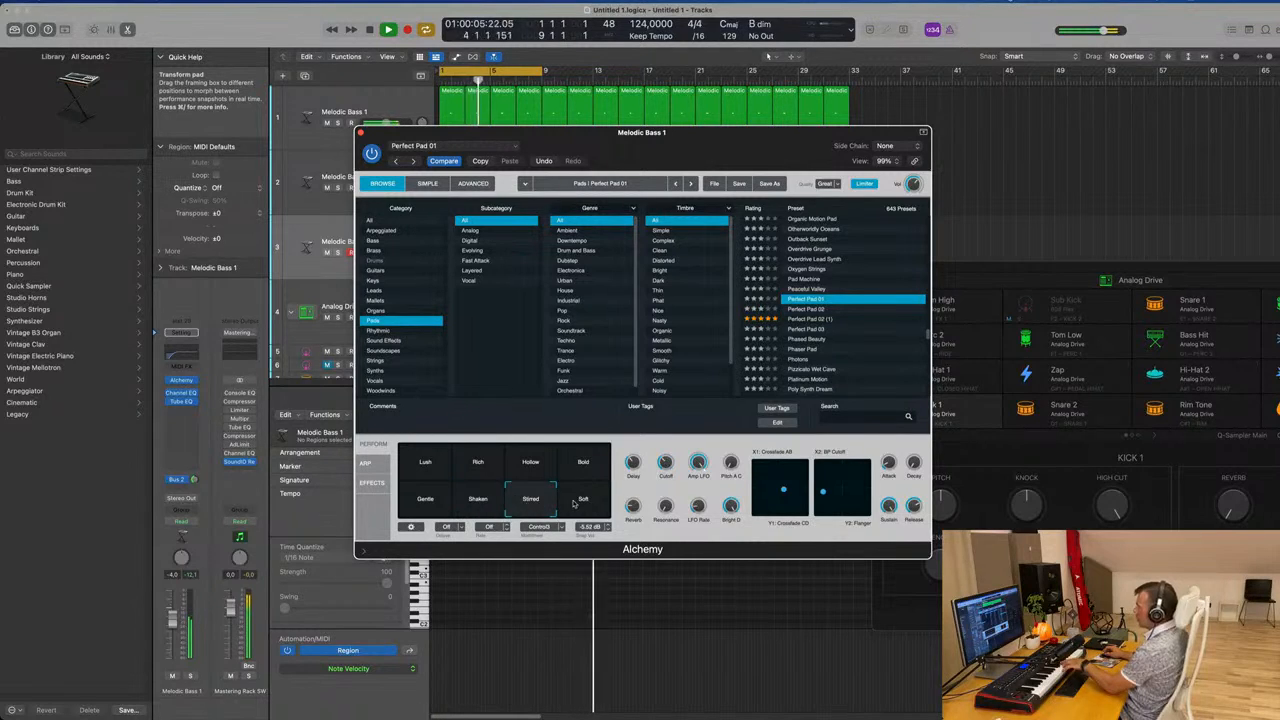
click(575, 503)
click(410, 500)
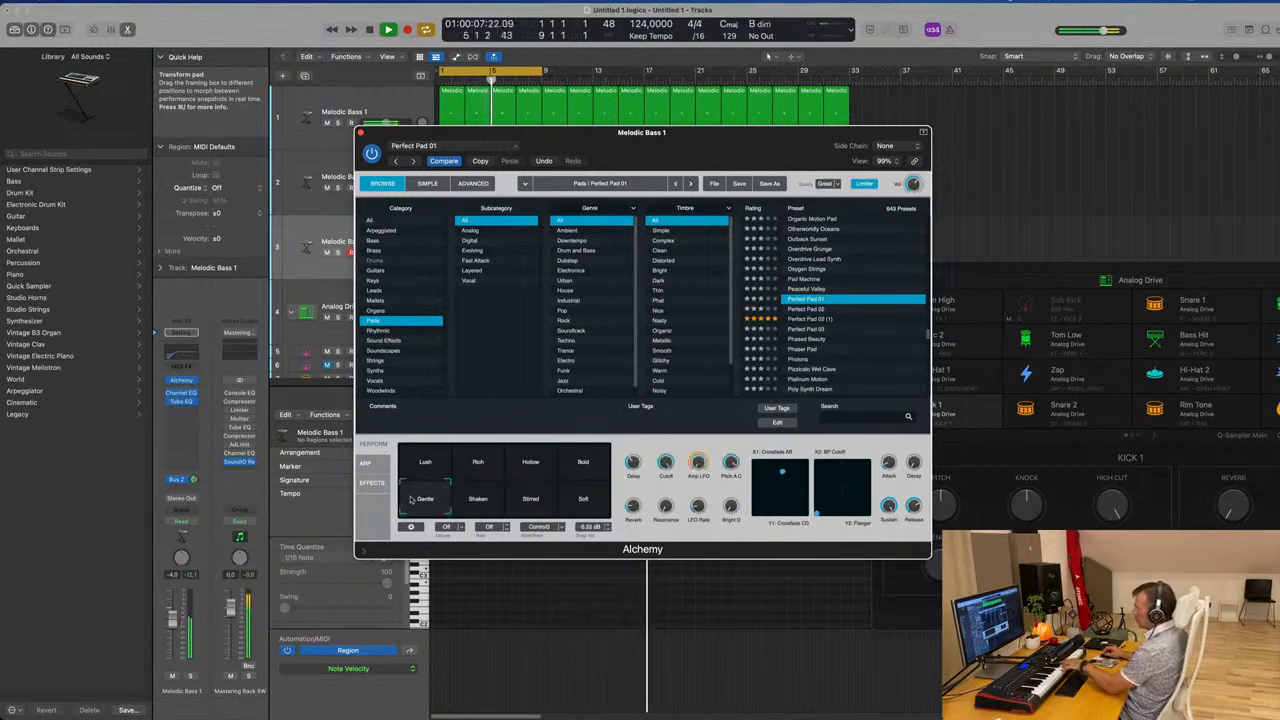
click(530, 500)
click(583, 500)
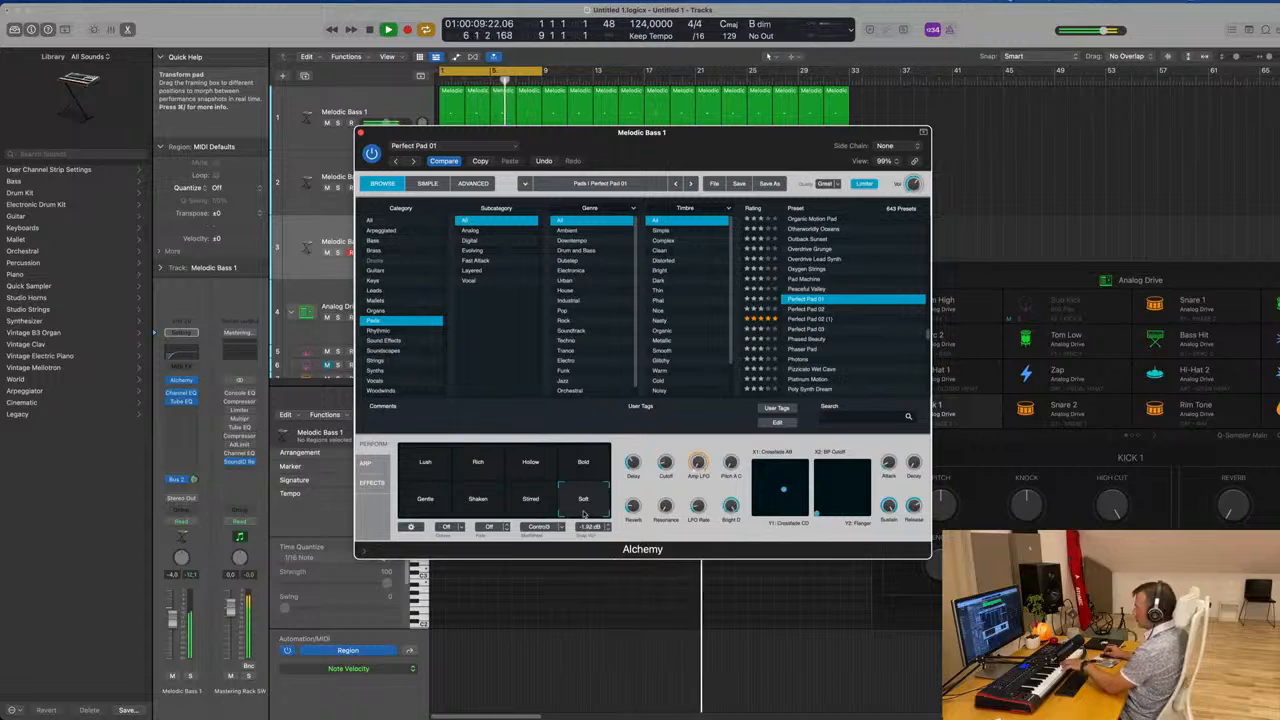
click(587, 462)
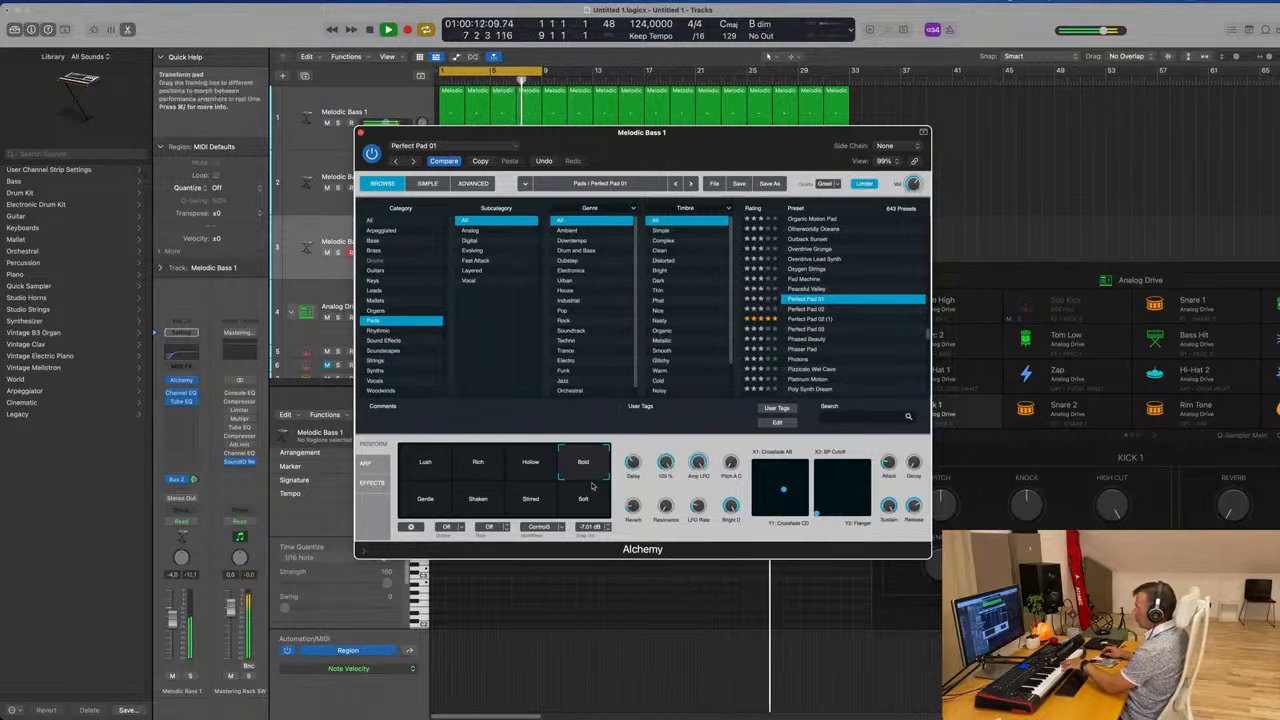
click(174, 600)
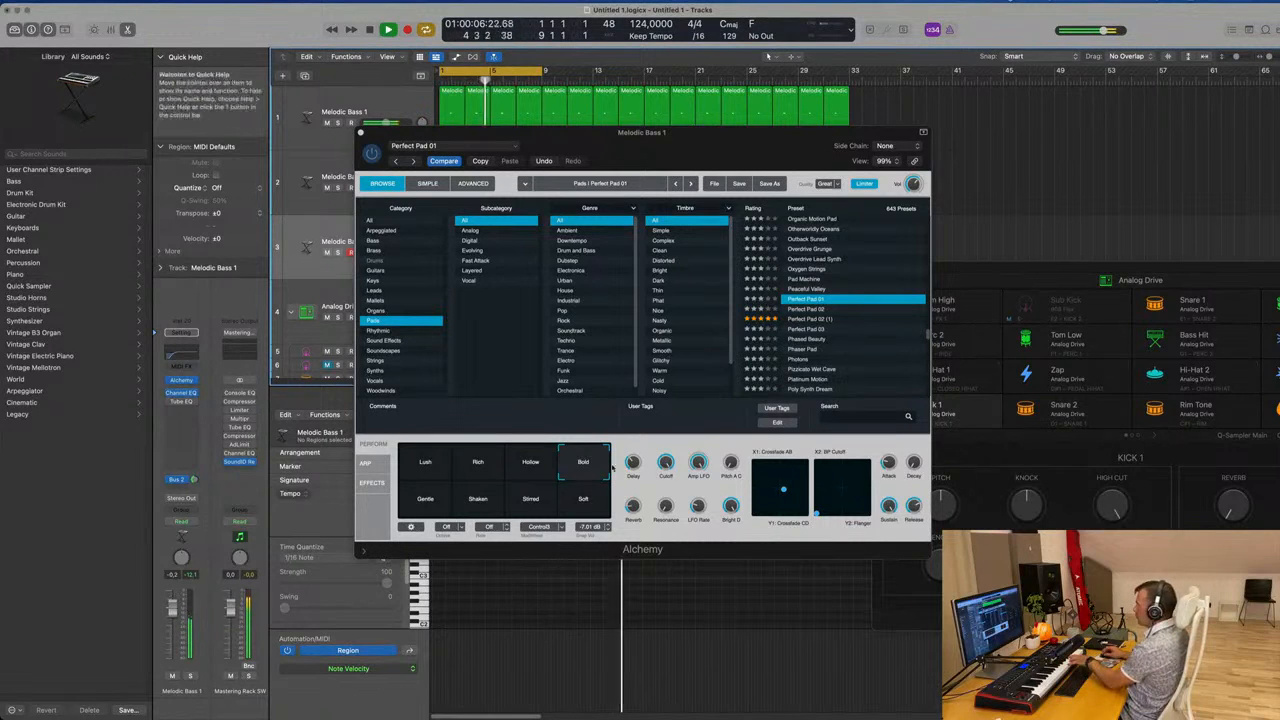
Record a pad chord part on the third Melodic Bass 1 track and move the region to start at bar 1
drag(762, 142, 985, 187)
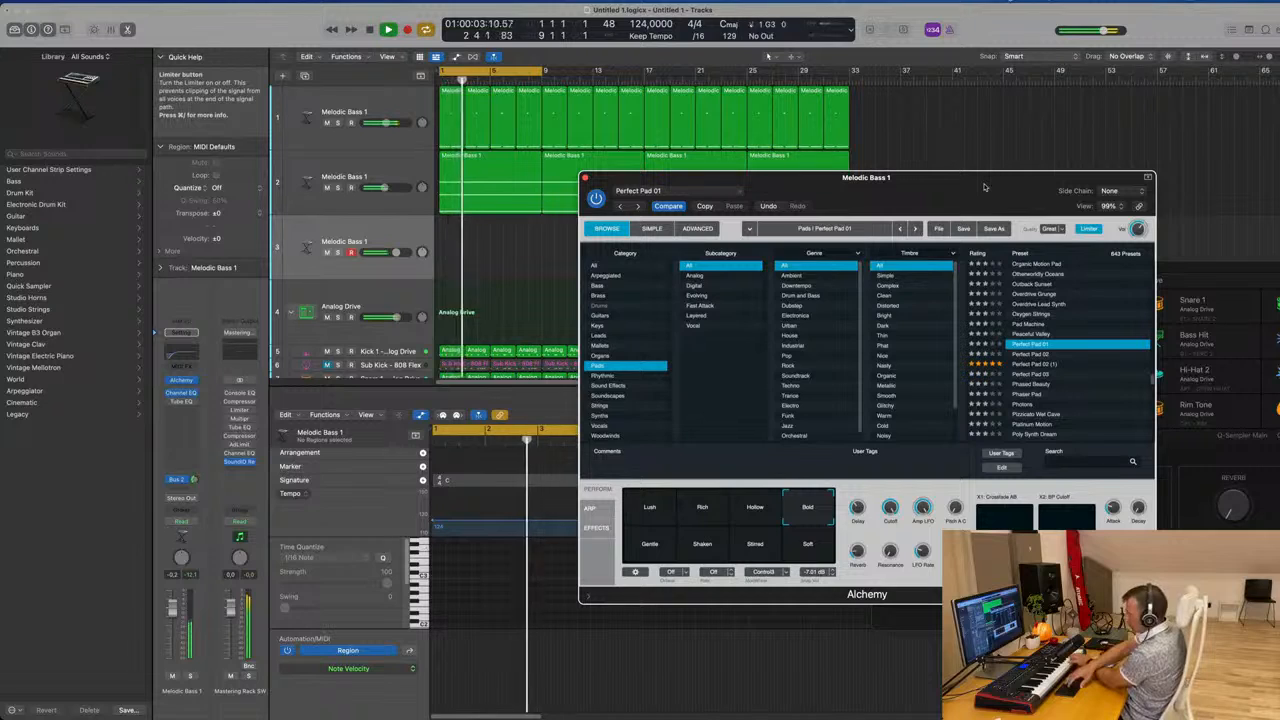
key(r)
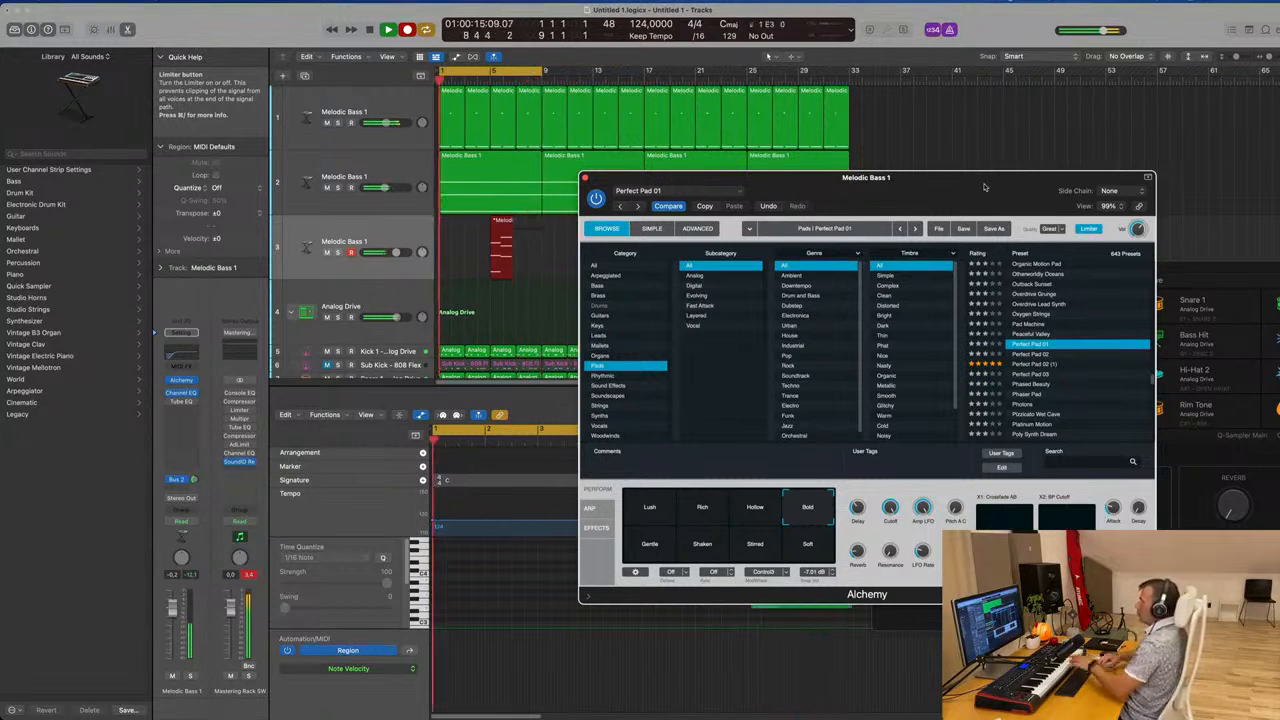
key(space)
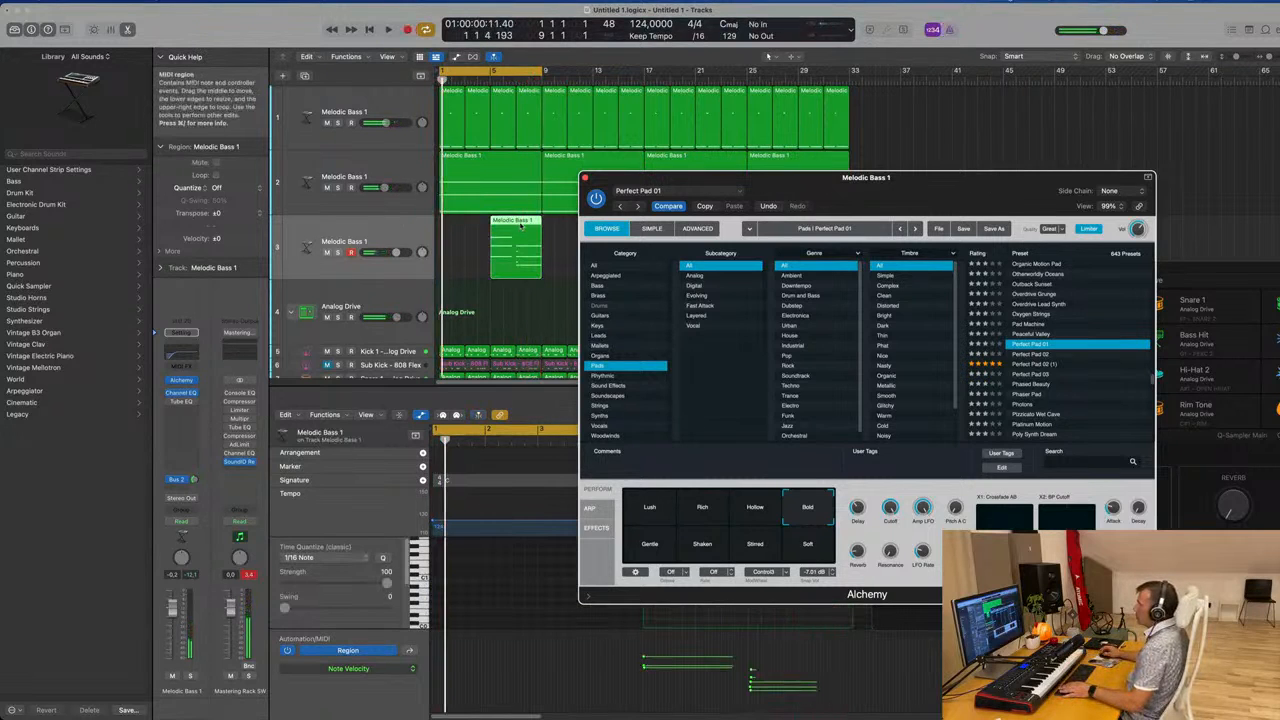
drag(511, 228, 461, 228)
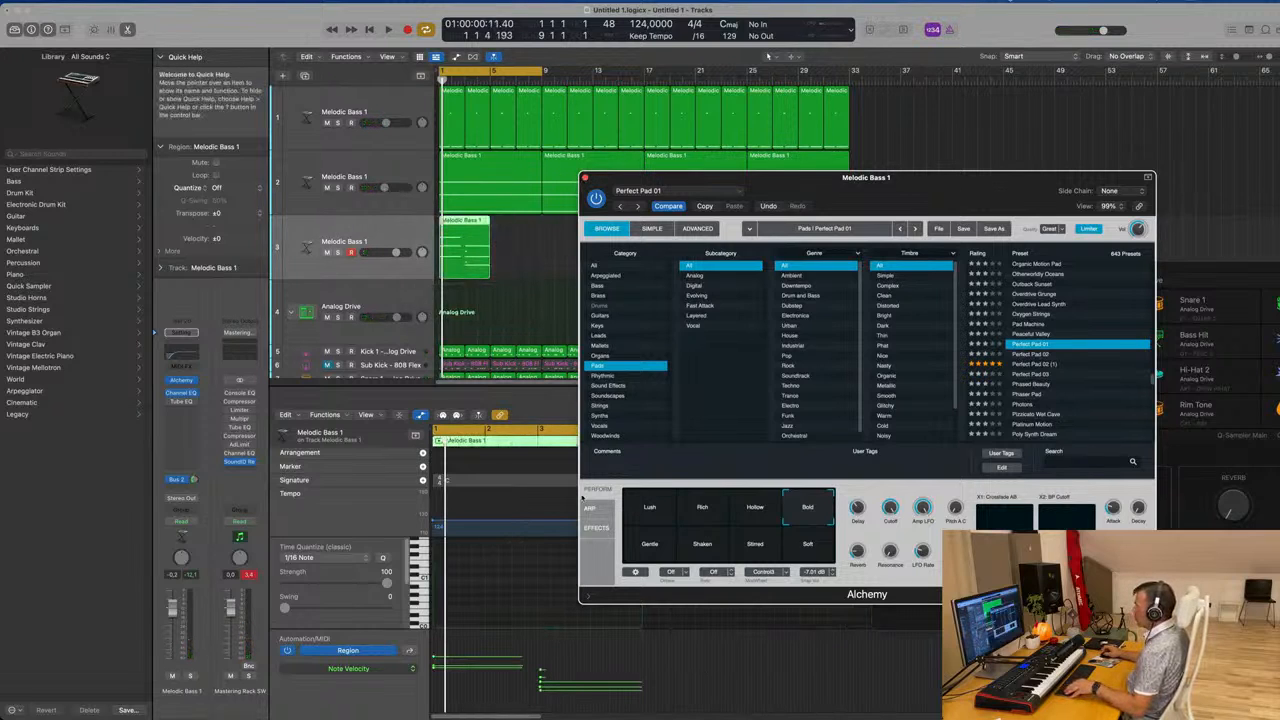
click(585, 177)
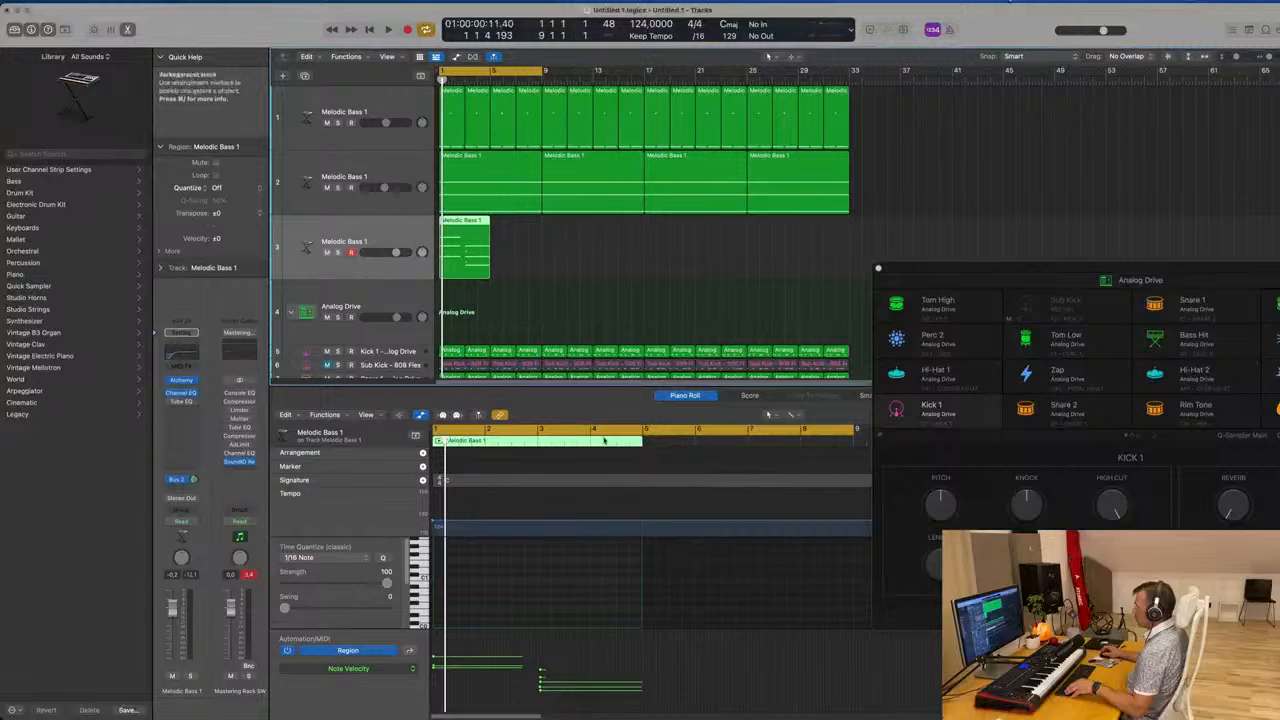
Delete the stray short notes at the start of the second chord in the pad region and select the remaining notes
scroll(583, 548, down, 3)
click(531, 588)
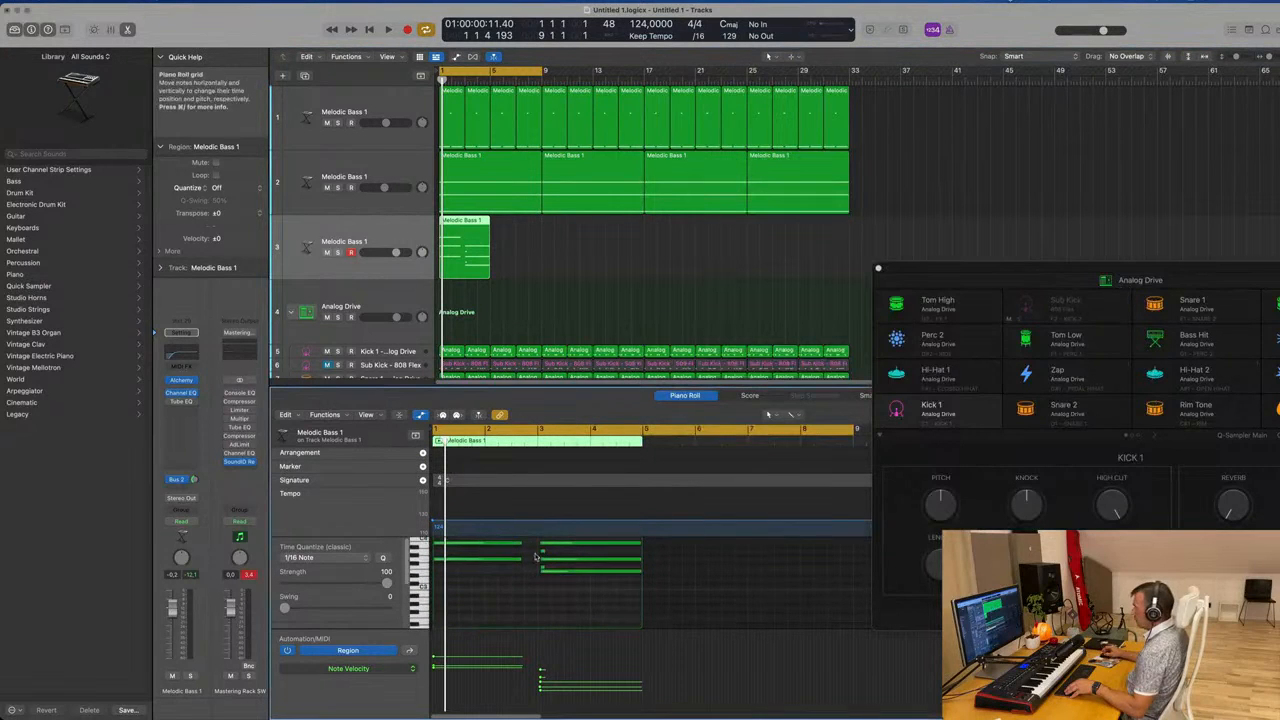
click(554, 555)
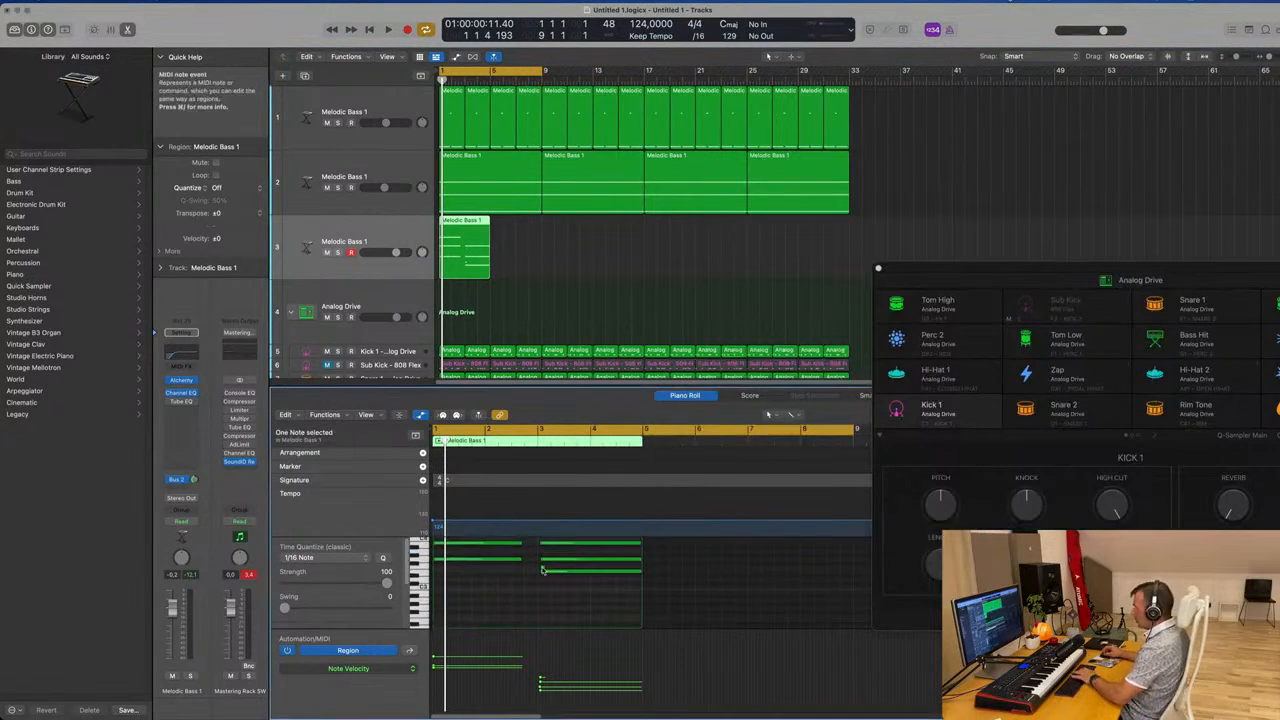
key(super+a)
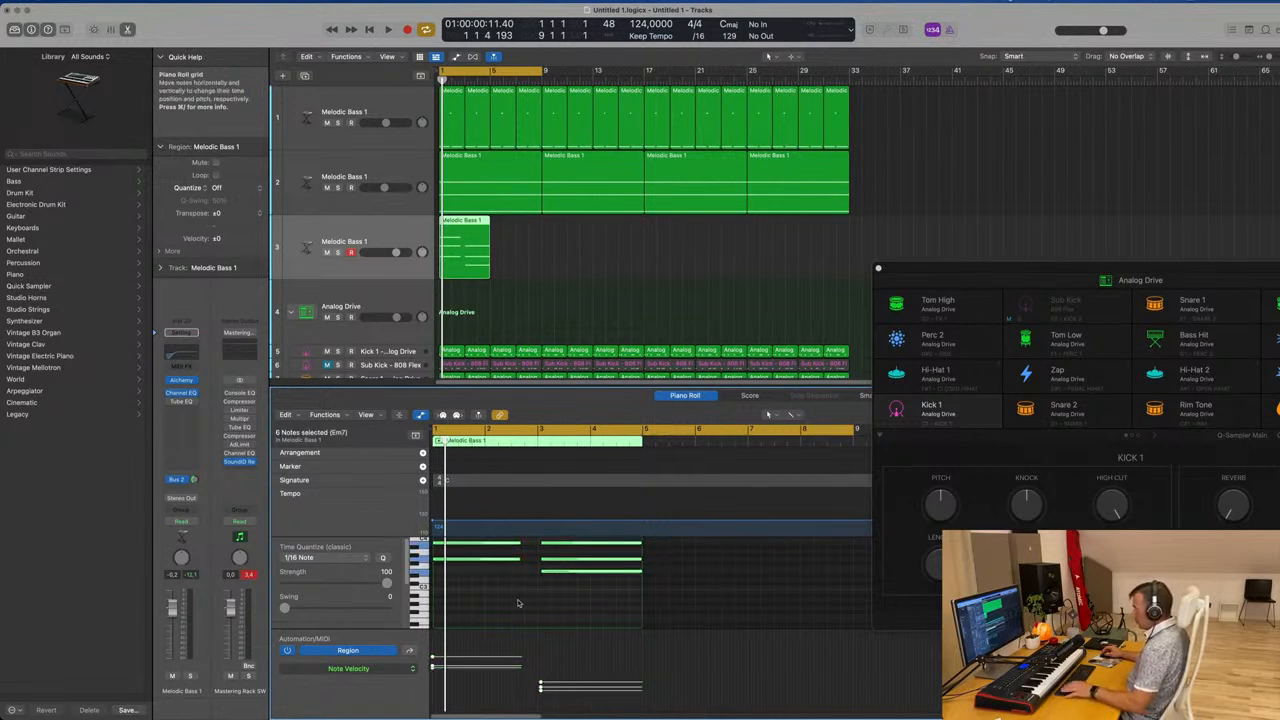
Extend the first pad chord to bar 3 and make the second chord fill bar 3 up to bar 5
scroll(519, 603, up, 2)
drag(570, 547, 536, 564)
scroll(580, 571, up, 1)
click(567, 574)
mouse_move(644, 561)
mouse_down()
mouse_move(629, 609)
mouse_move(642, 575)
mouse_up()
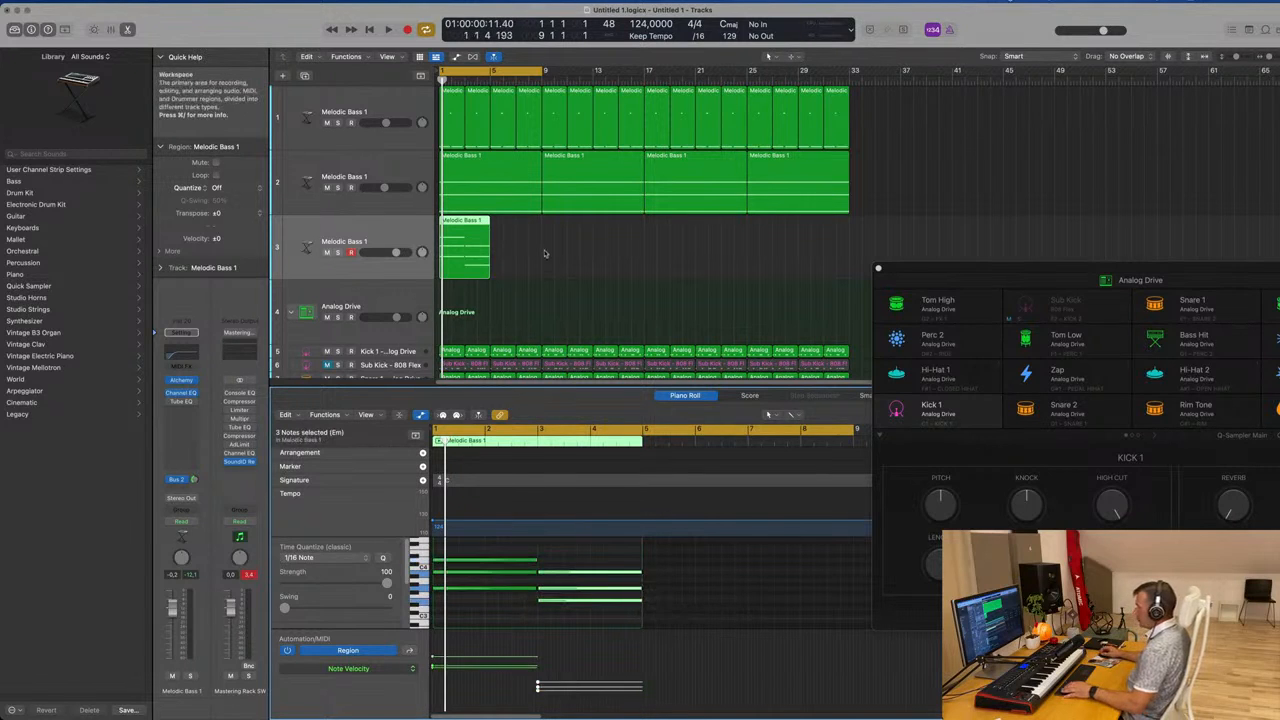
Repeat the four-bar pad region along the third track up to bar 33
key(super+r)
key(super+r)
key(super+r)
key(super+r)
key(super+r)
key(super+r)
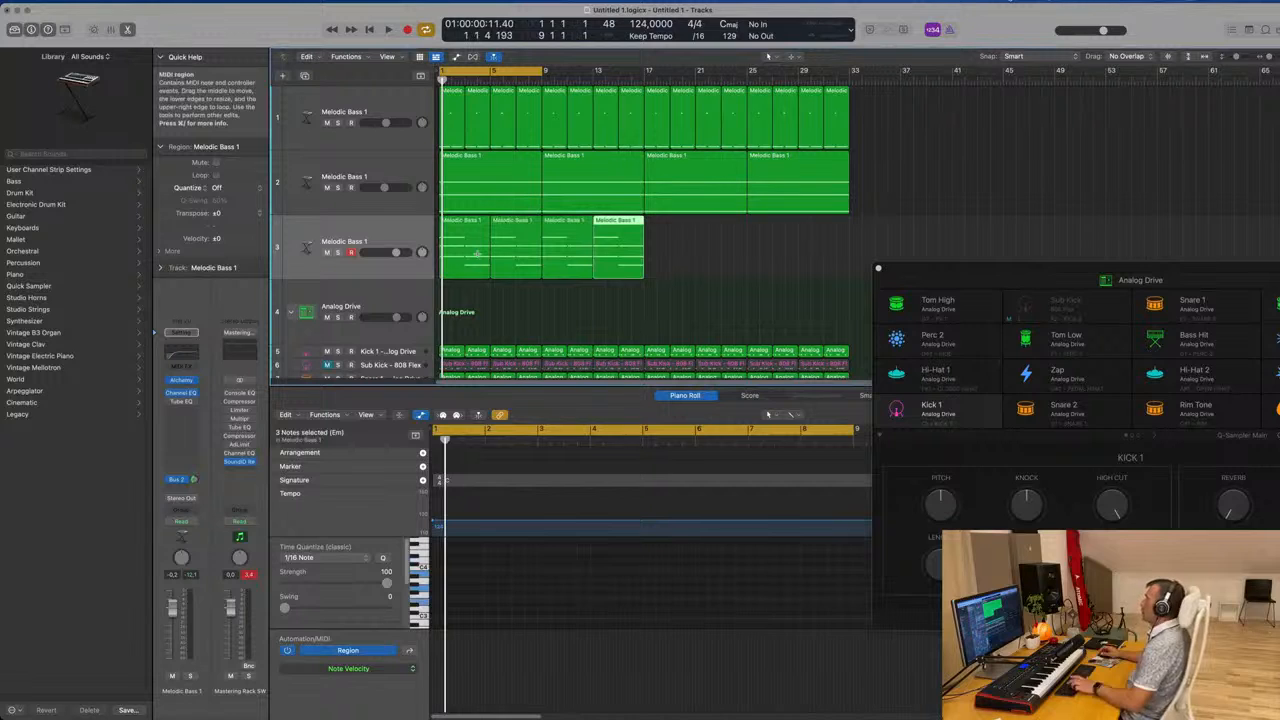
key(super+r)
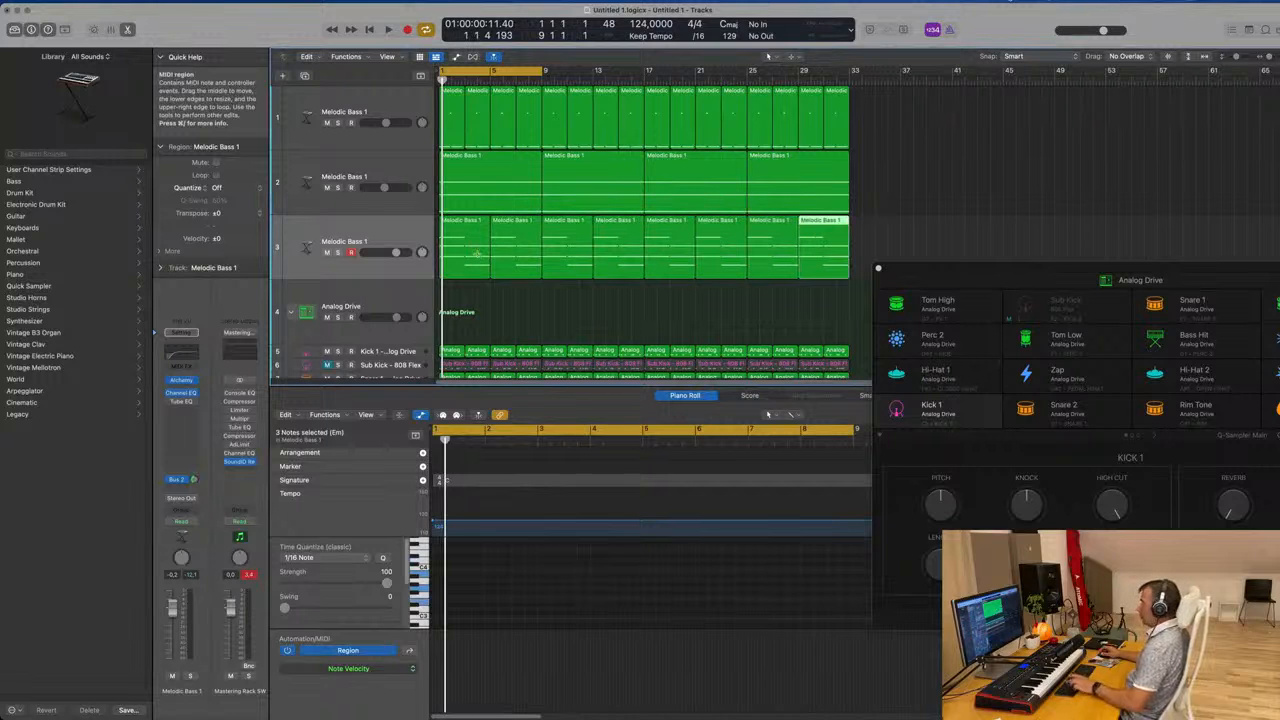
Play the loop and review how the repeated pad regions fit with the other tracks across the whole arrangement
key(space)
click(373, 236)
key(super+Left)
key(super+Left)
key(super+Left)
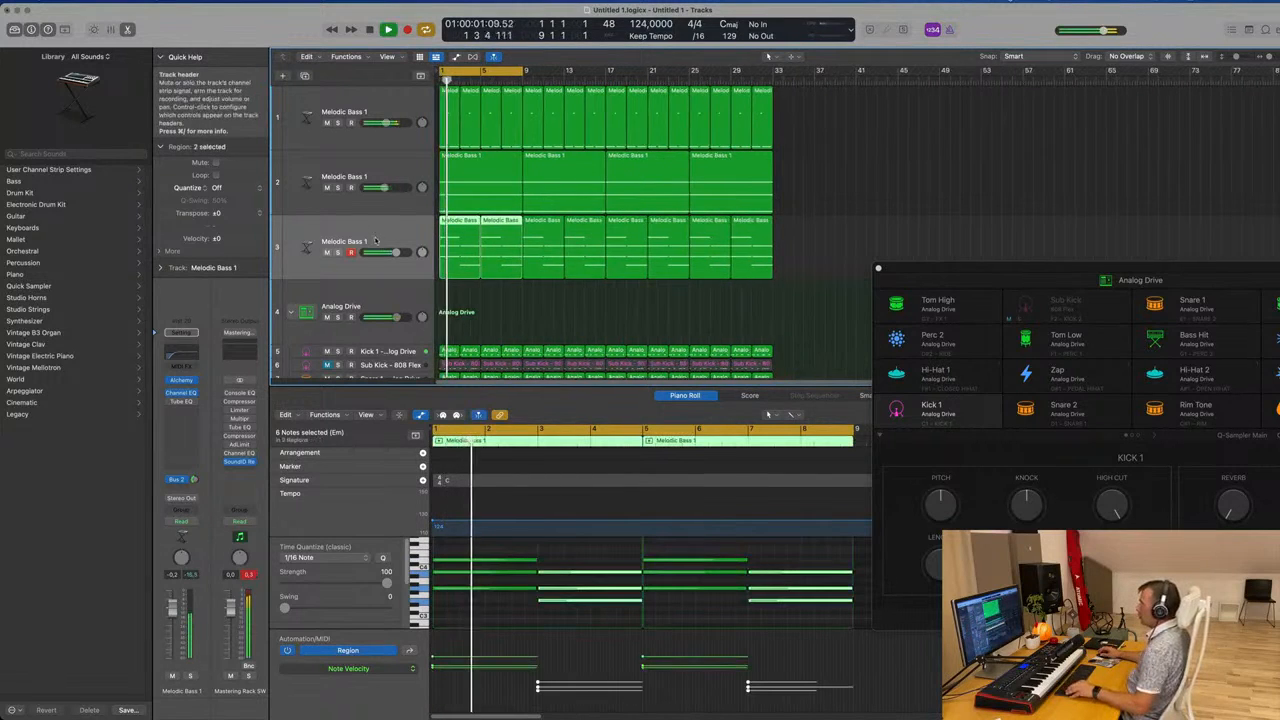
click(532, 298)
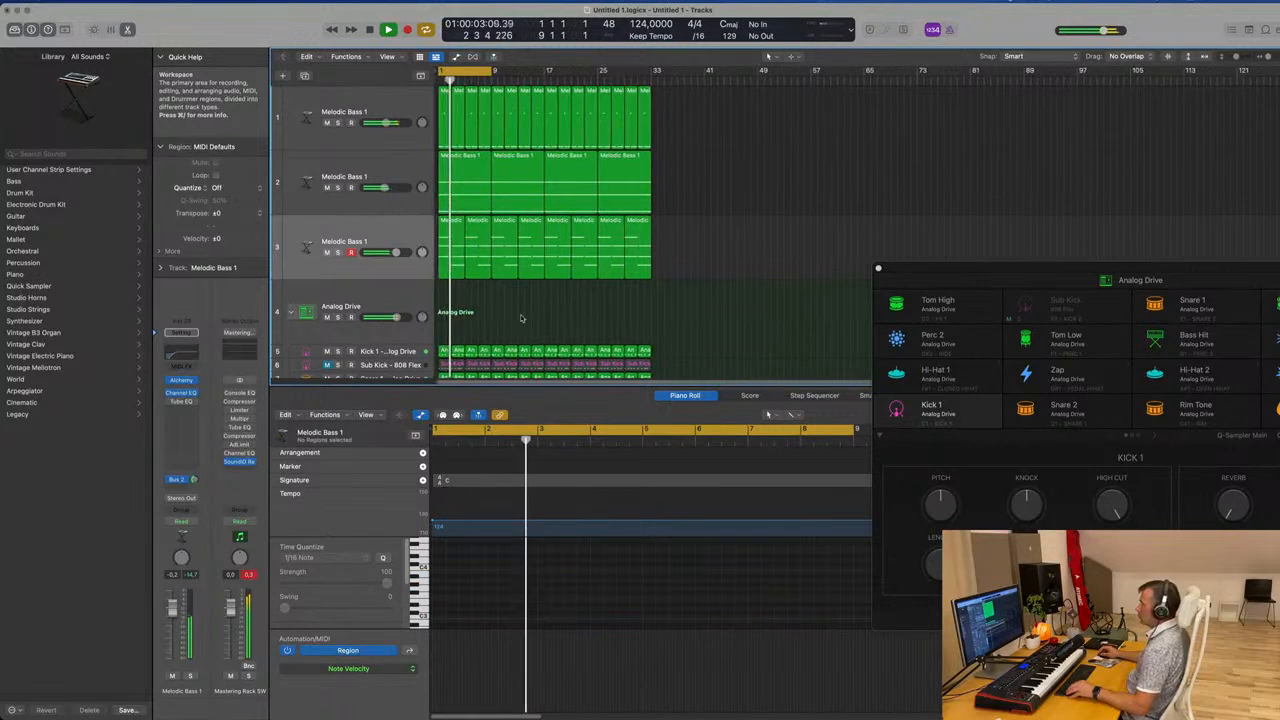
scroll(532, 320, up, 1)
scroll(532, 320, up, 2)
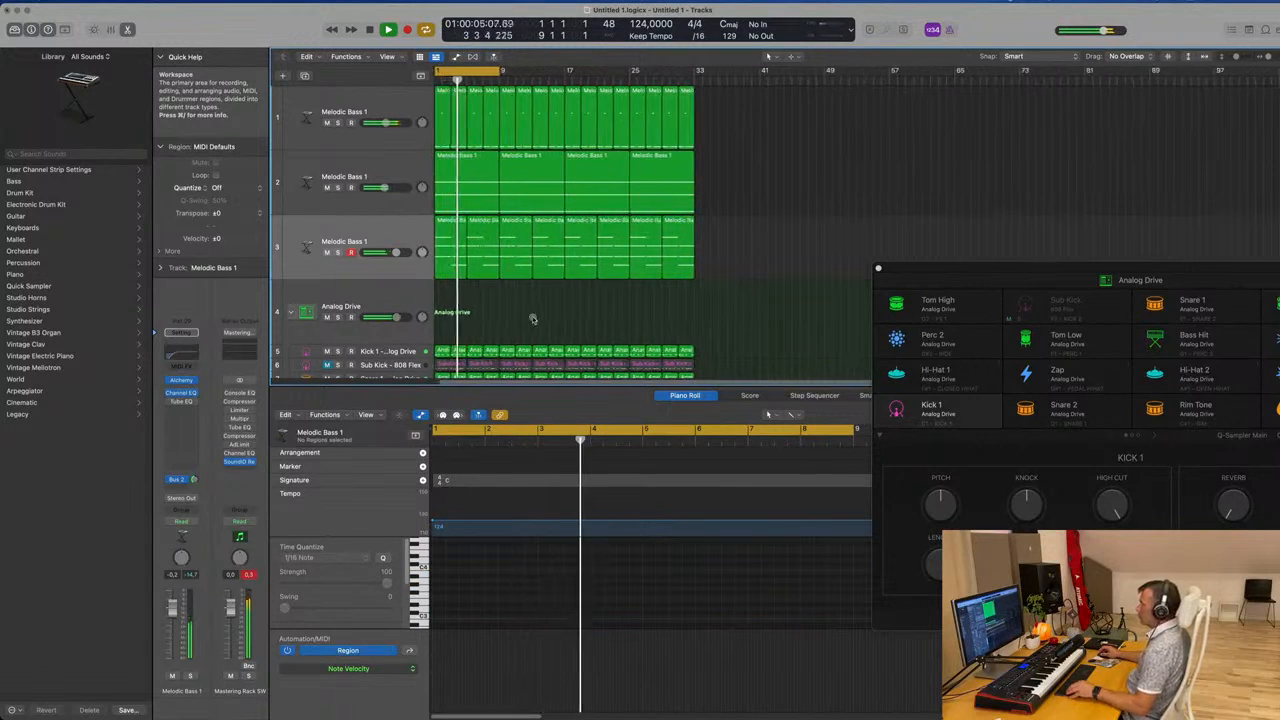
scroll(532, 318, down, 2)
click(408, 231)
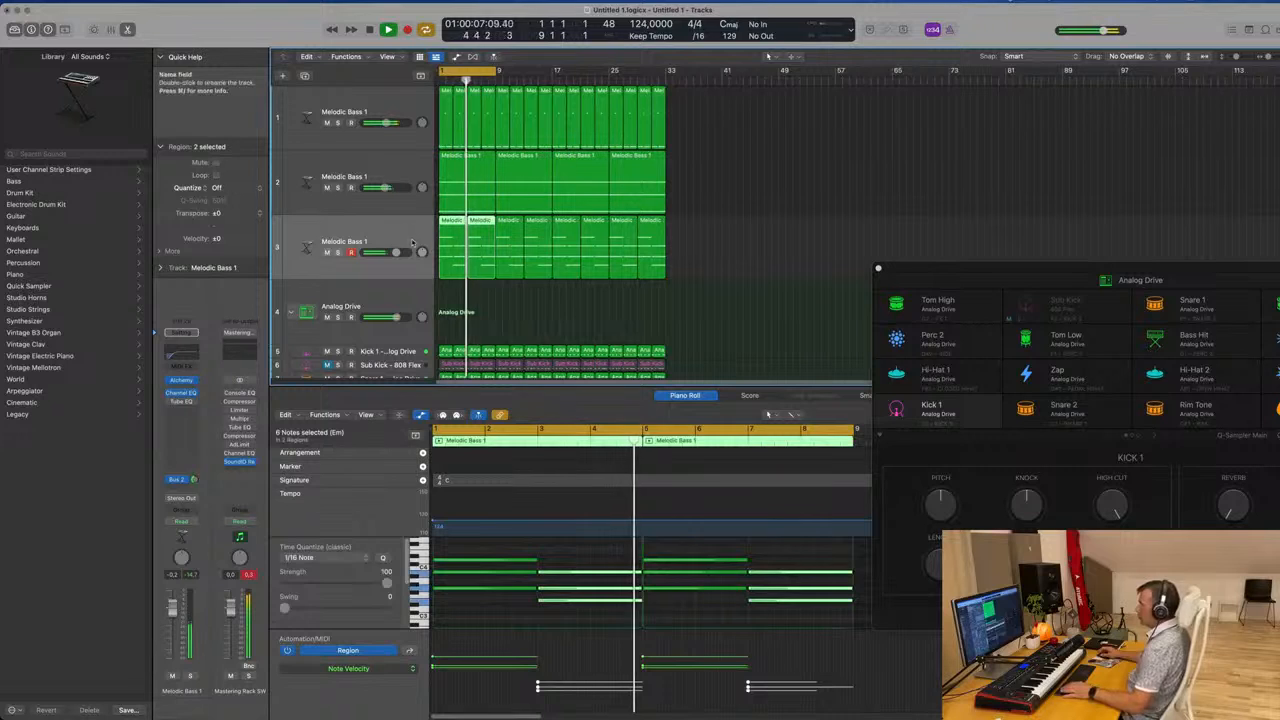
click(511, 319)
key(space)
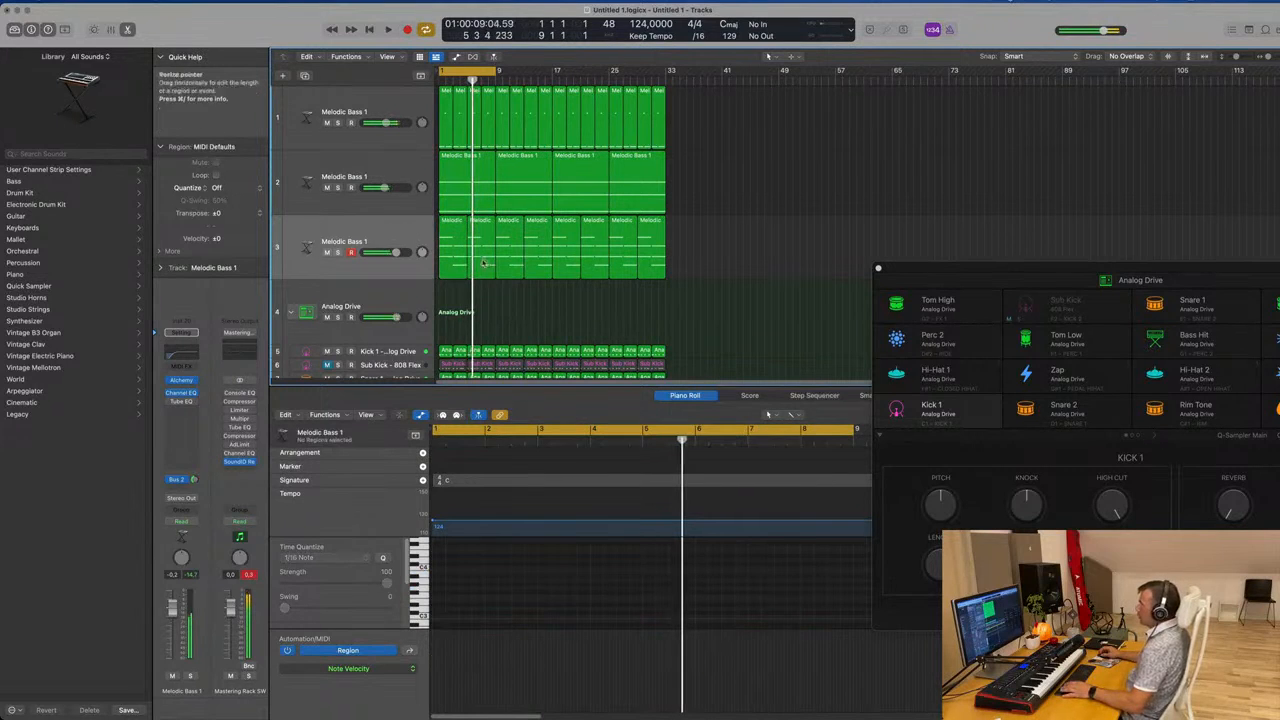
Check the first pad region's chords during playback and lower the third track's volume to -4.4 dB
click(457, 250)
key(space)
click(556, 557)
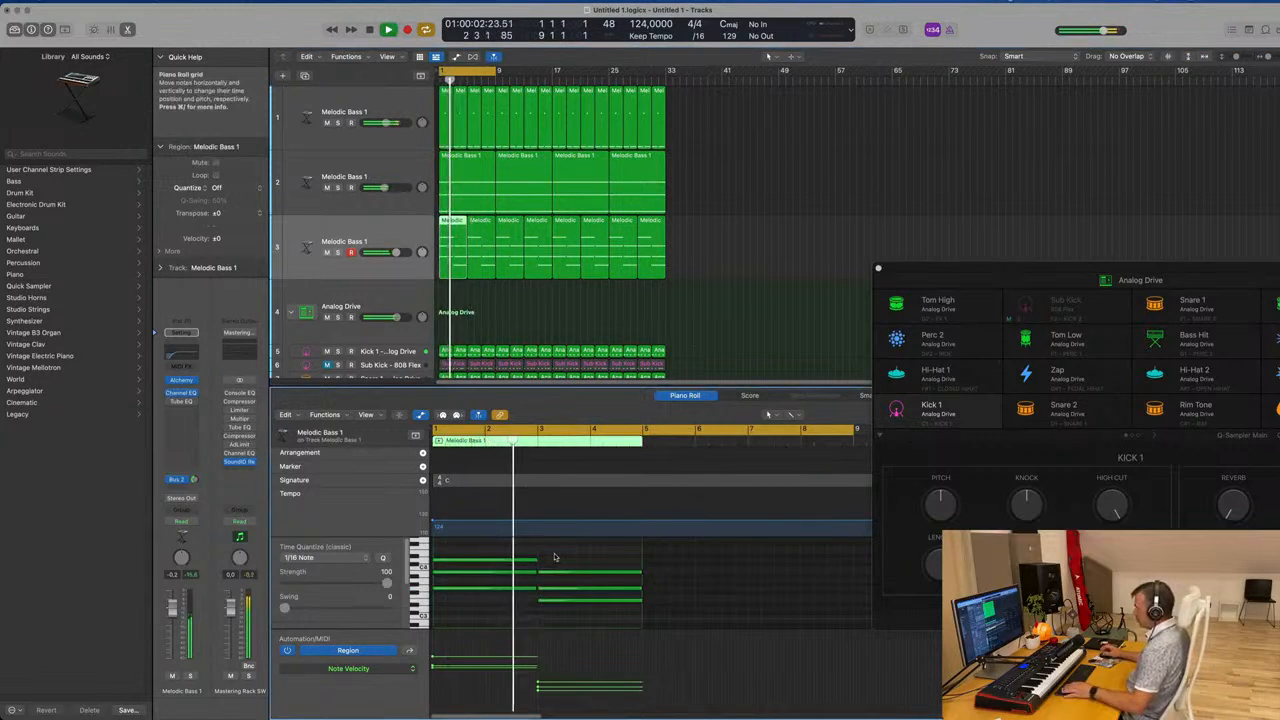
drag(583, 556, 580, 605)
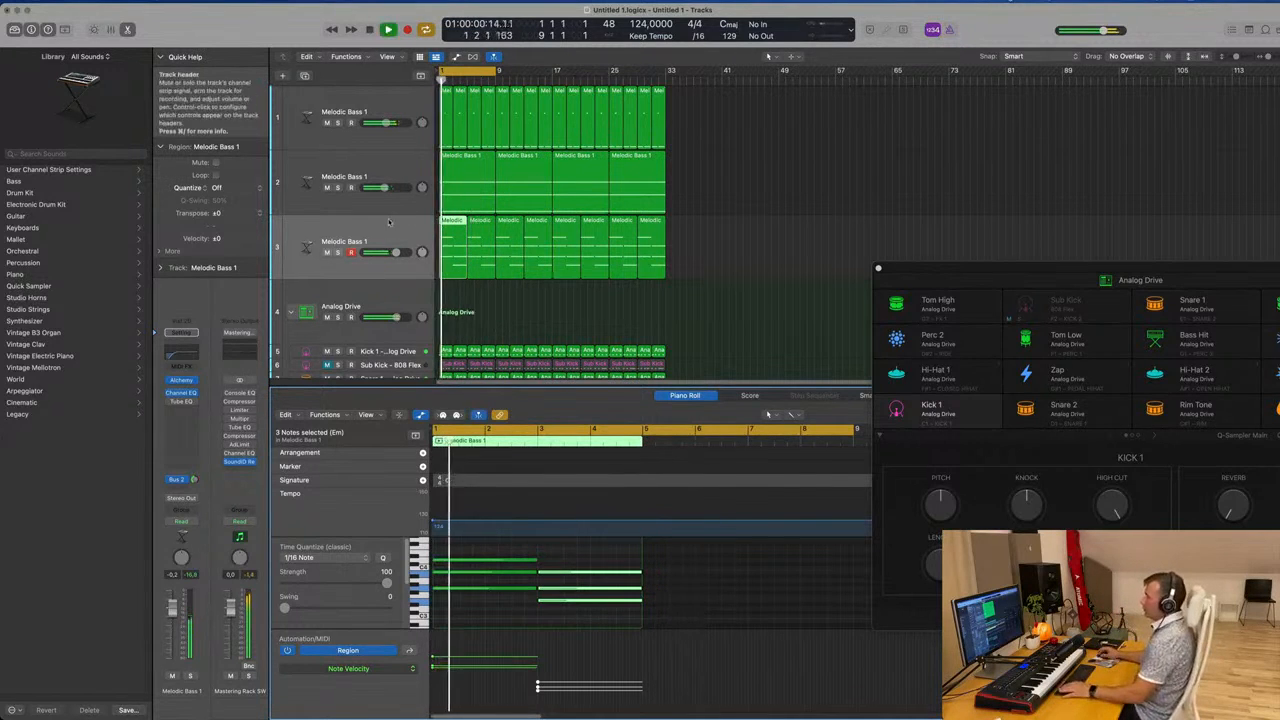
key(super+r)
key(Return)
drag(174, 609, 180, 625)
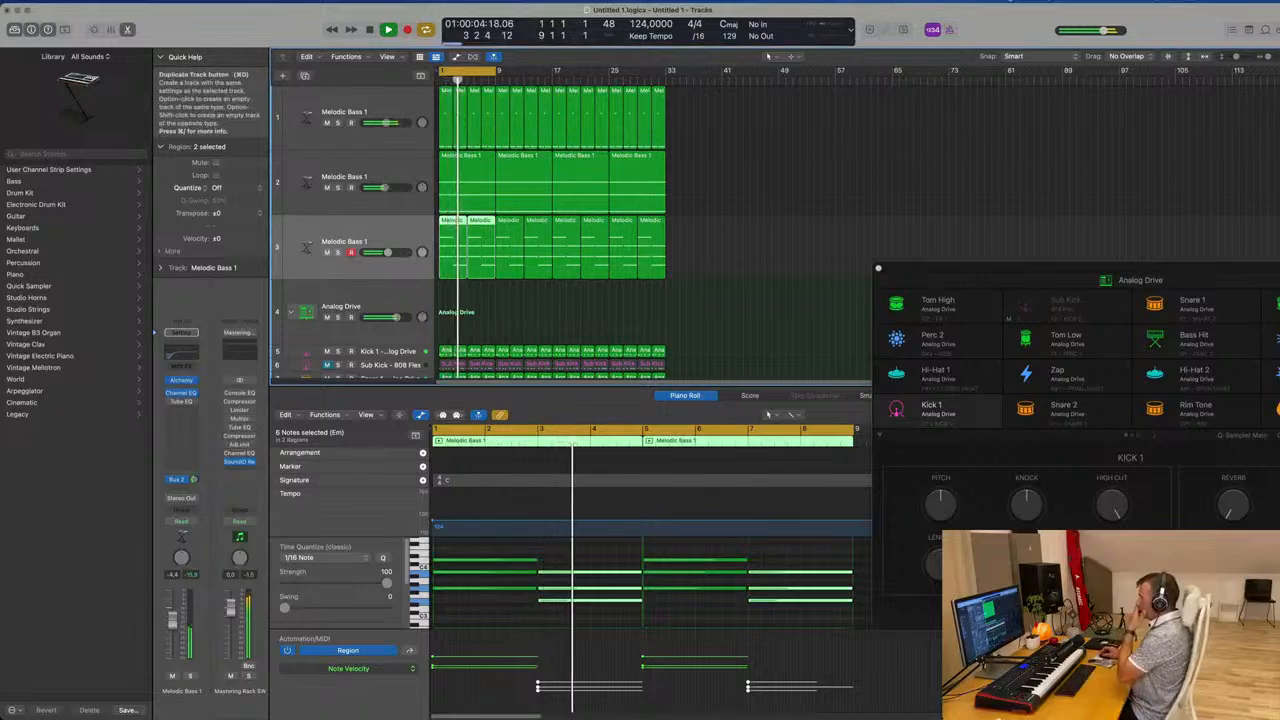
Duplicate the pad track to add a fourth Melodic Bass 1 track with the same settings
click(305, 77)
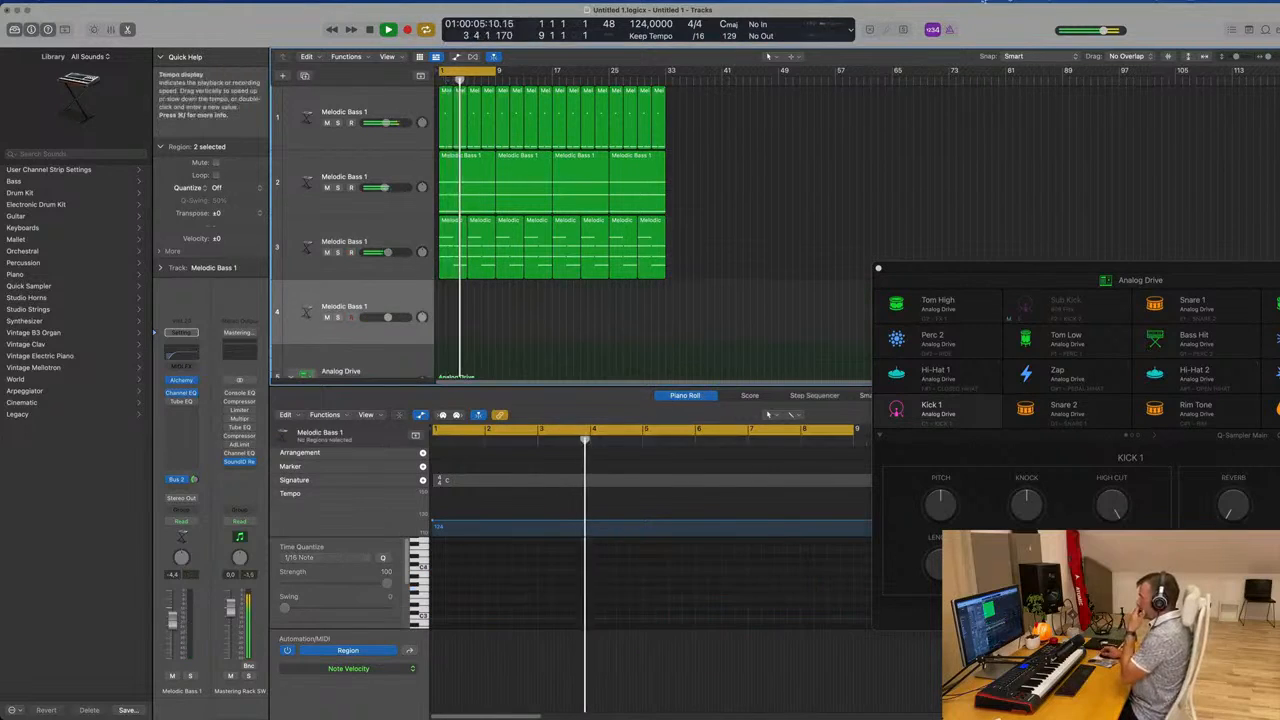
click(940, 15)
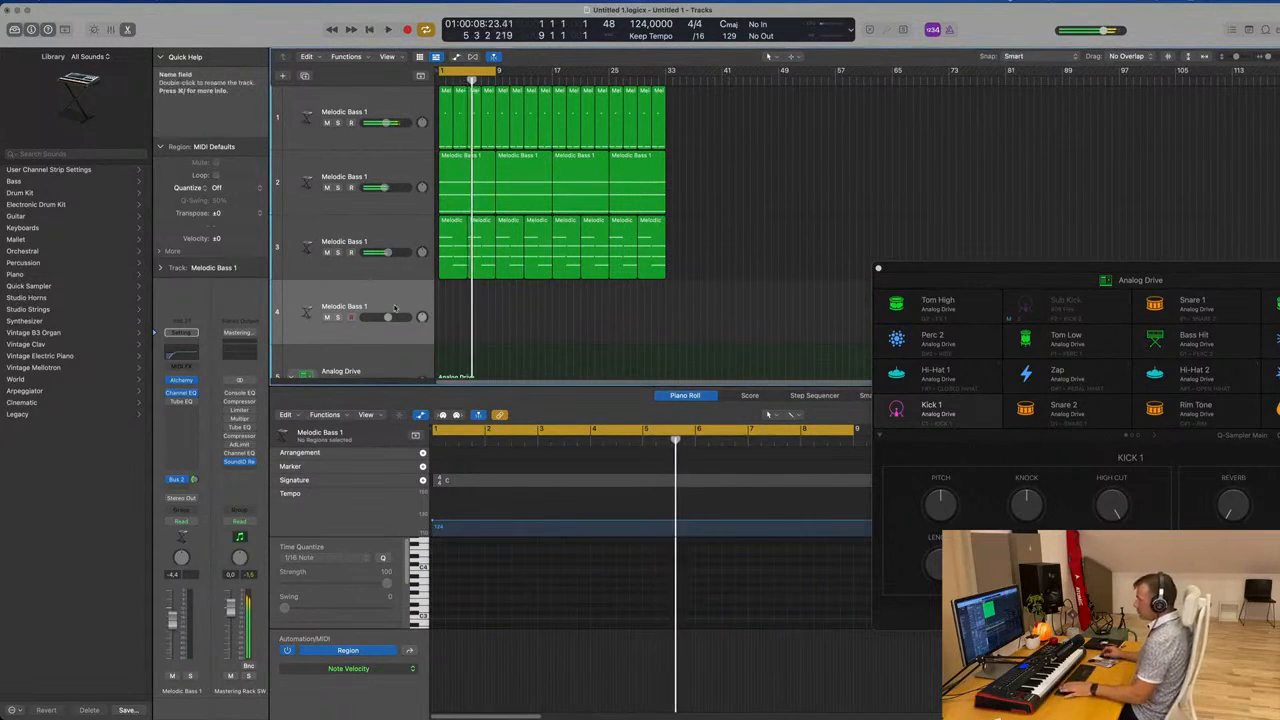
Play the loop, load the 80s Sync Lead preset from the Leads category on the fourth track and lower its volume
key(Return)
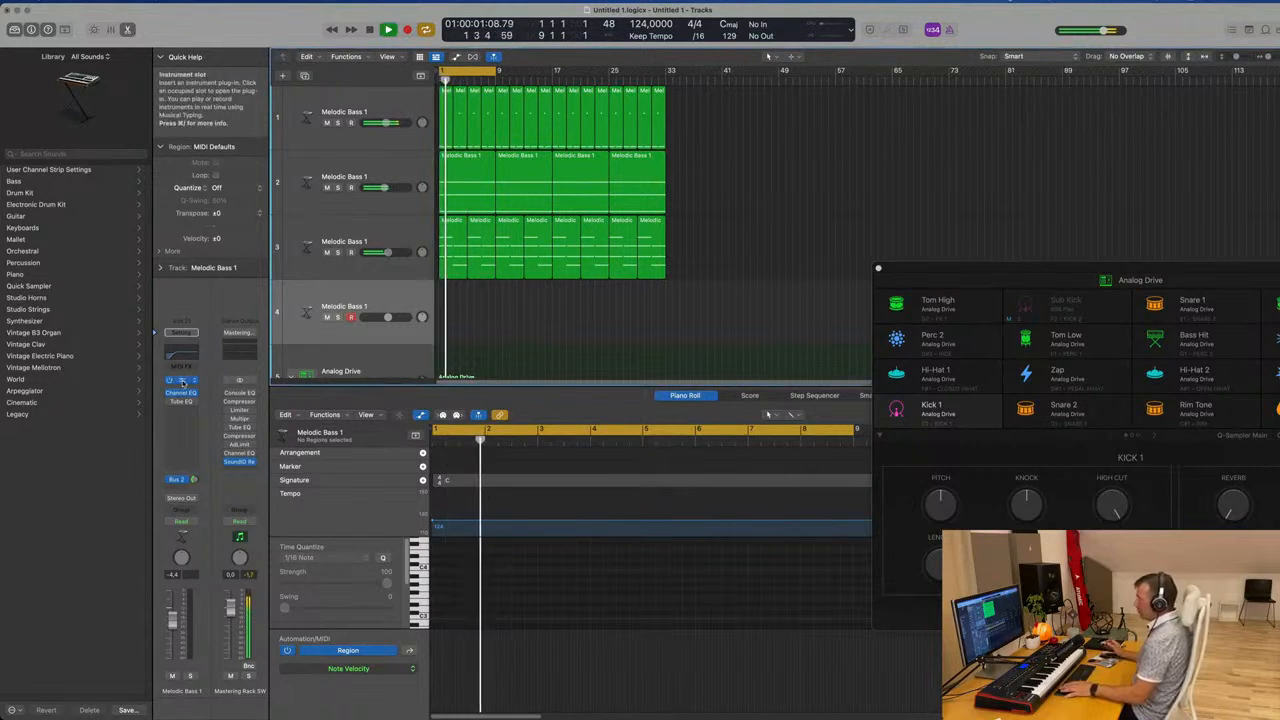
click(181, 383)
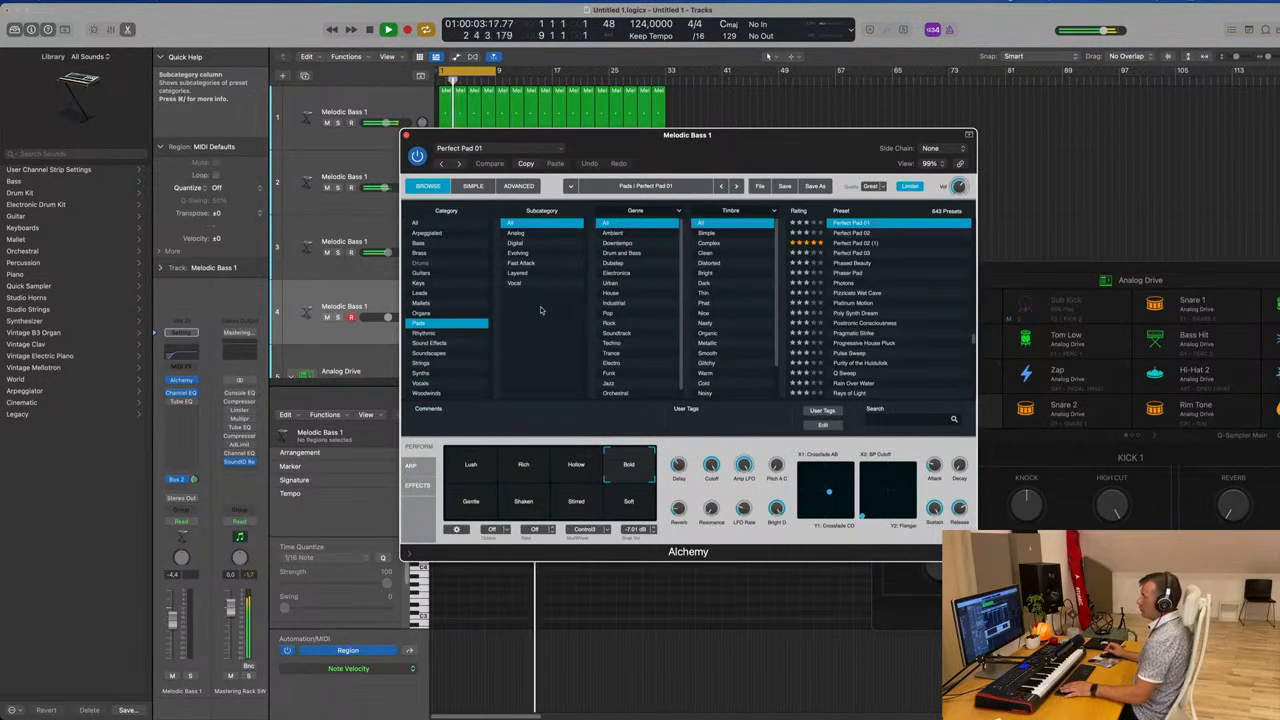
click(430, 293)
click(852, 253)
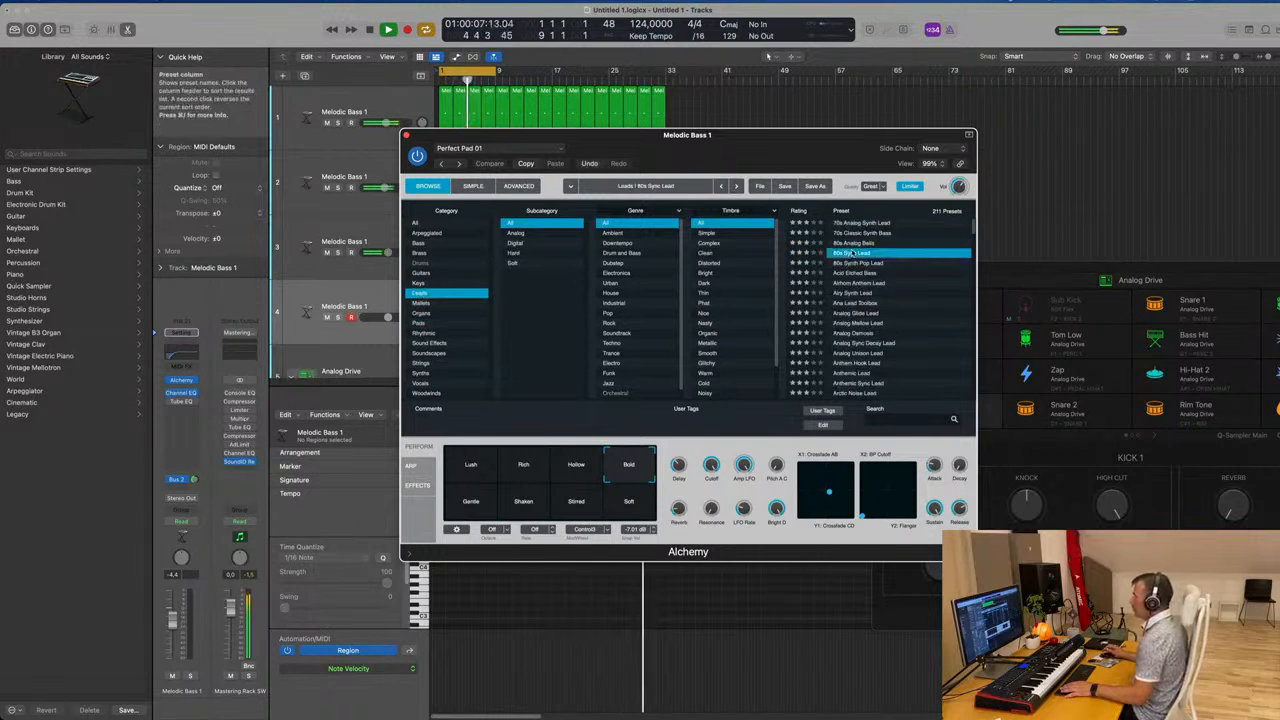
drag(801, 136, 1069, 132)
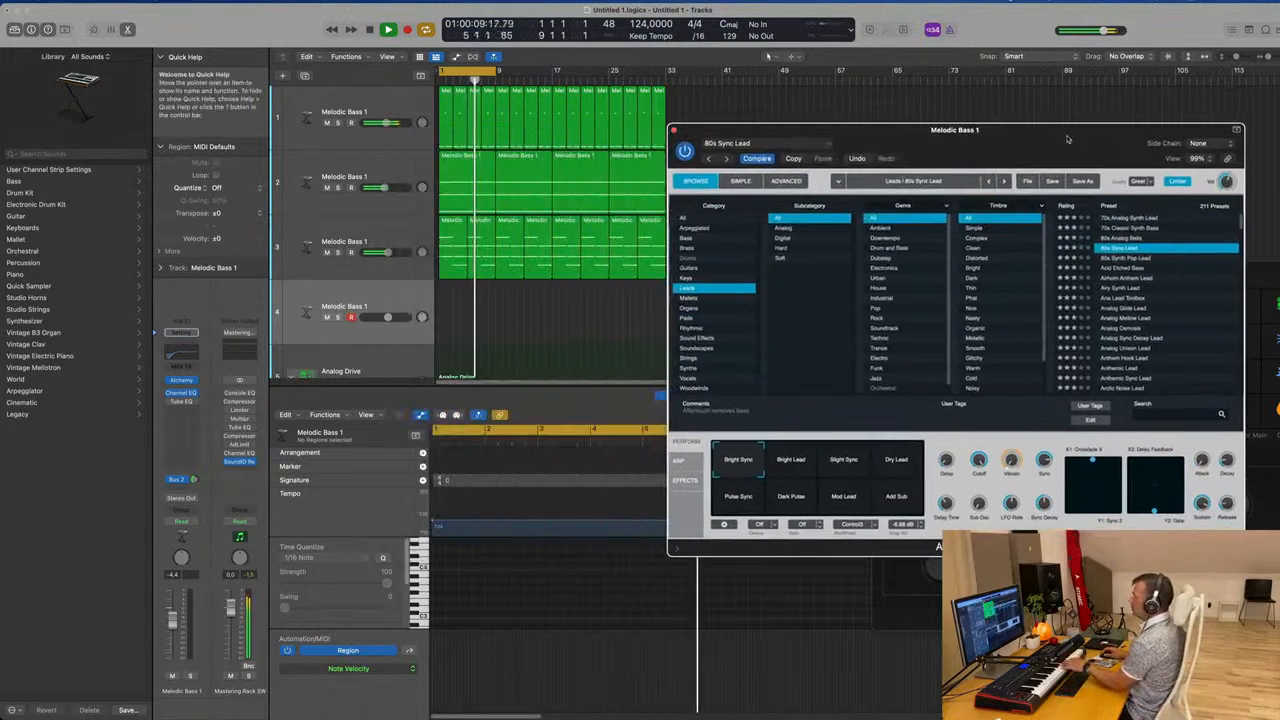
drag(388, 317, 379, 317)
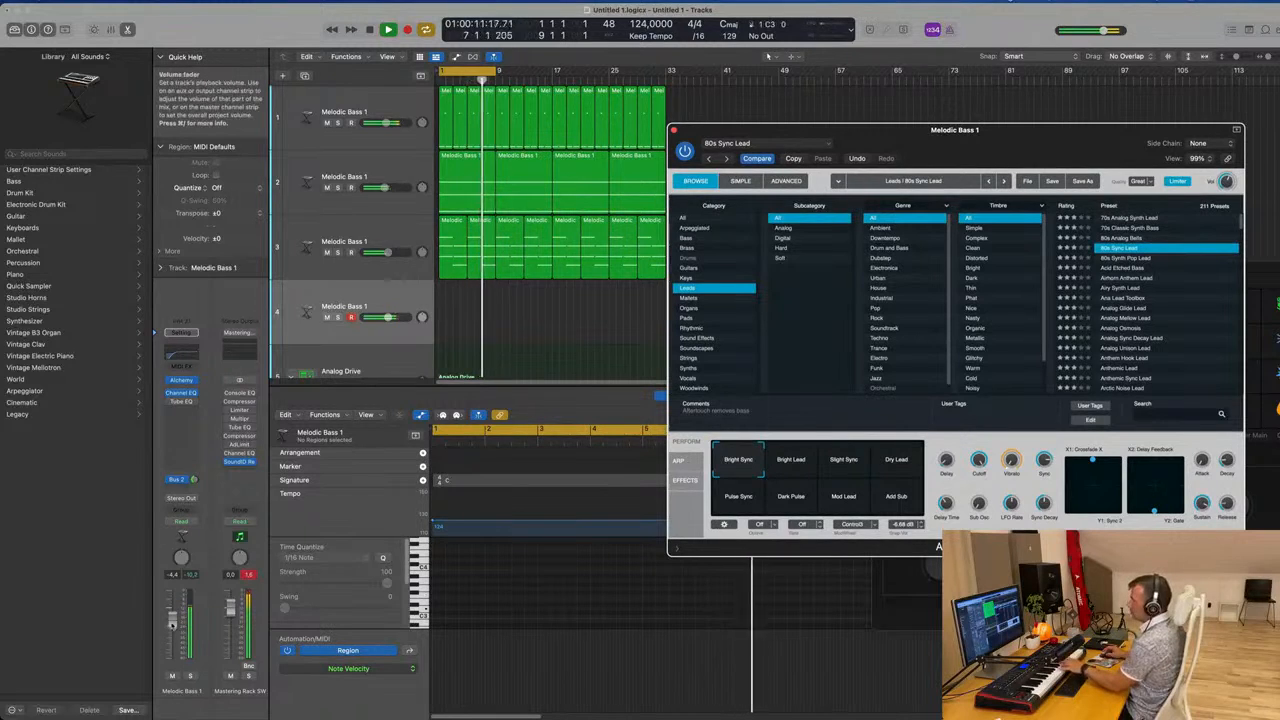
Add a second send from the fourth track to Bus 4
click(180, 410)
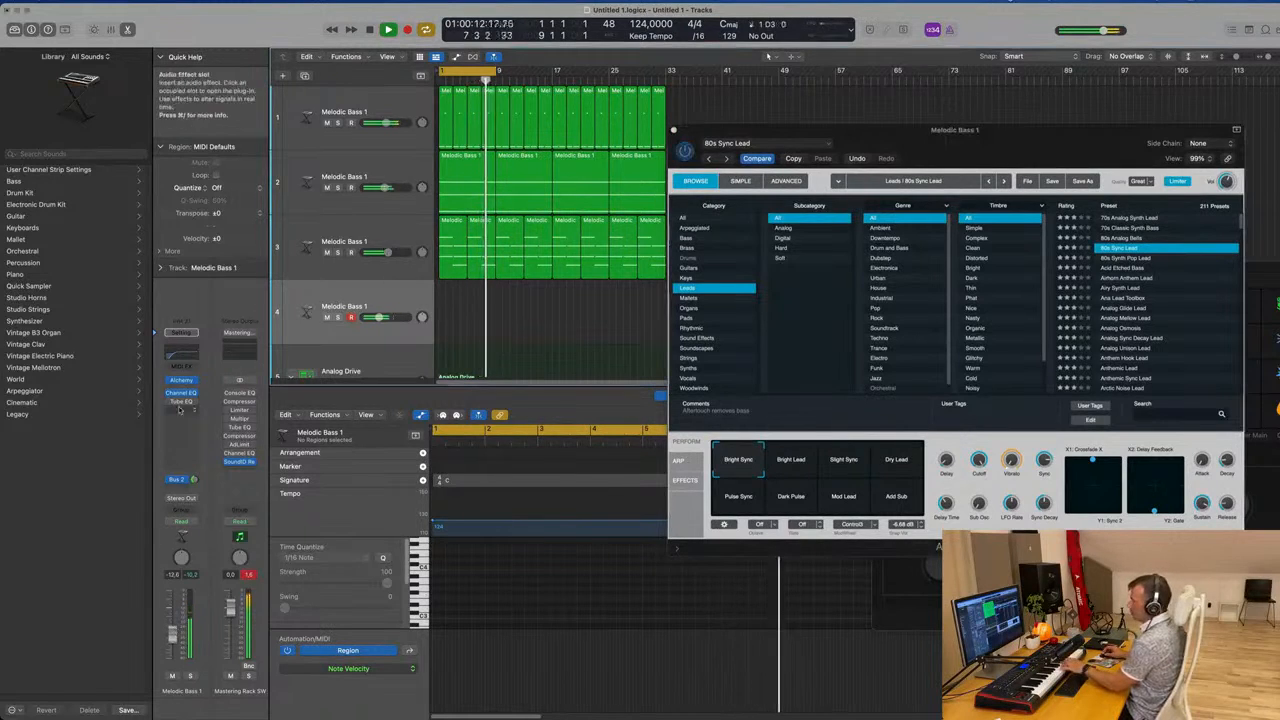
click(196, 477)
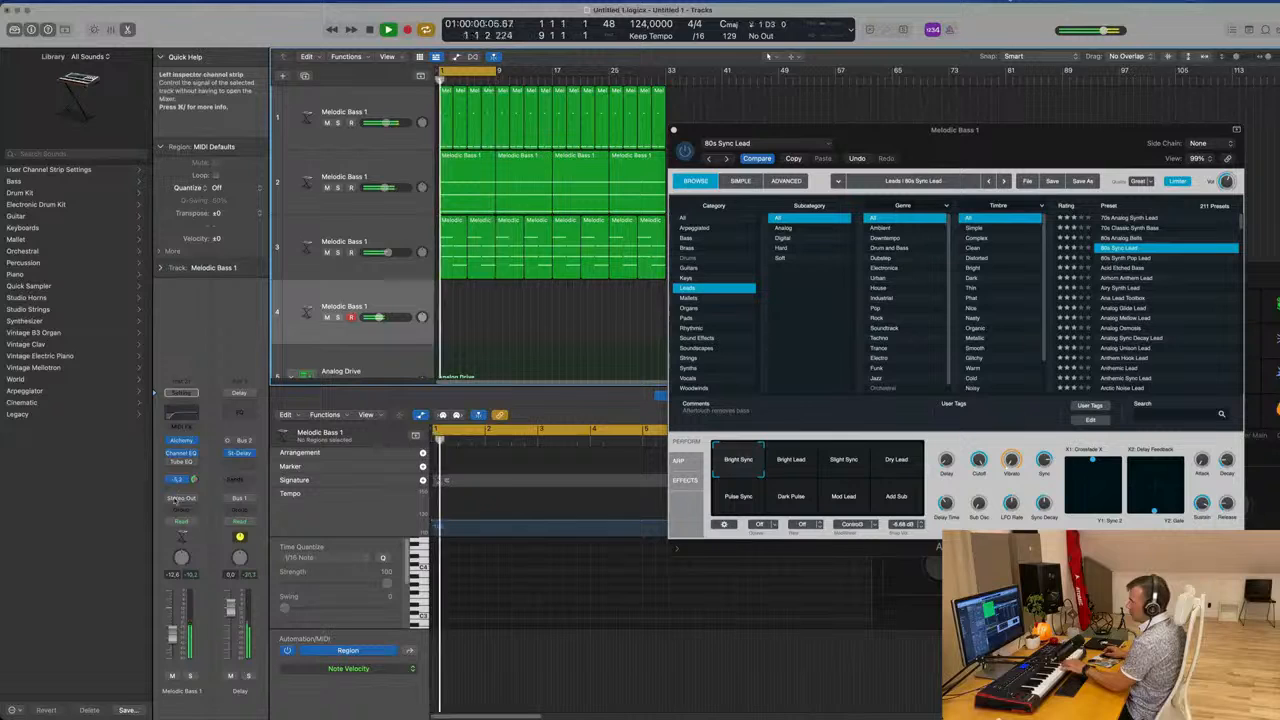
click(180, 489)
mouse_move(180, 503)
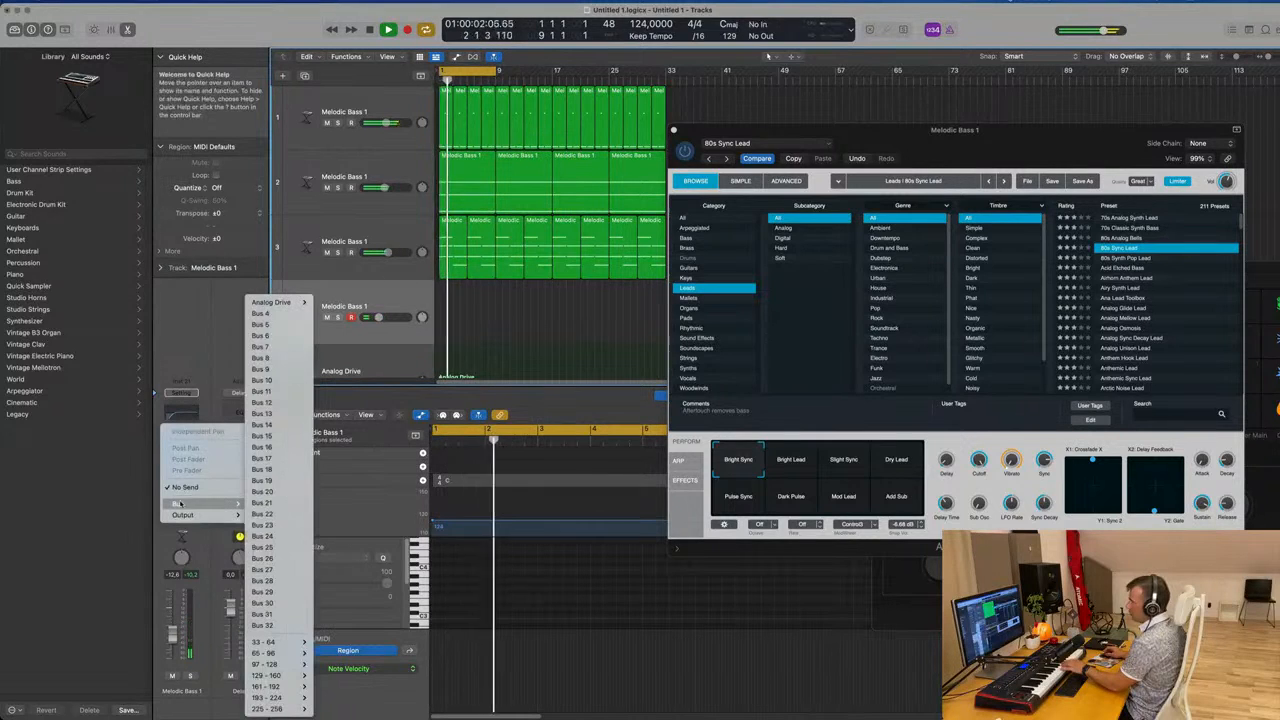
click(277, 316)
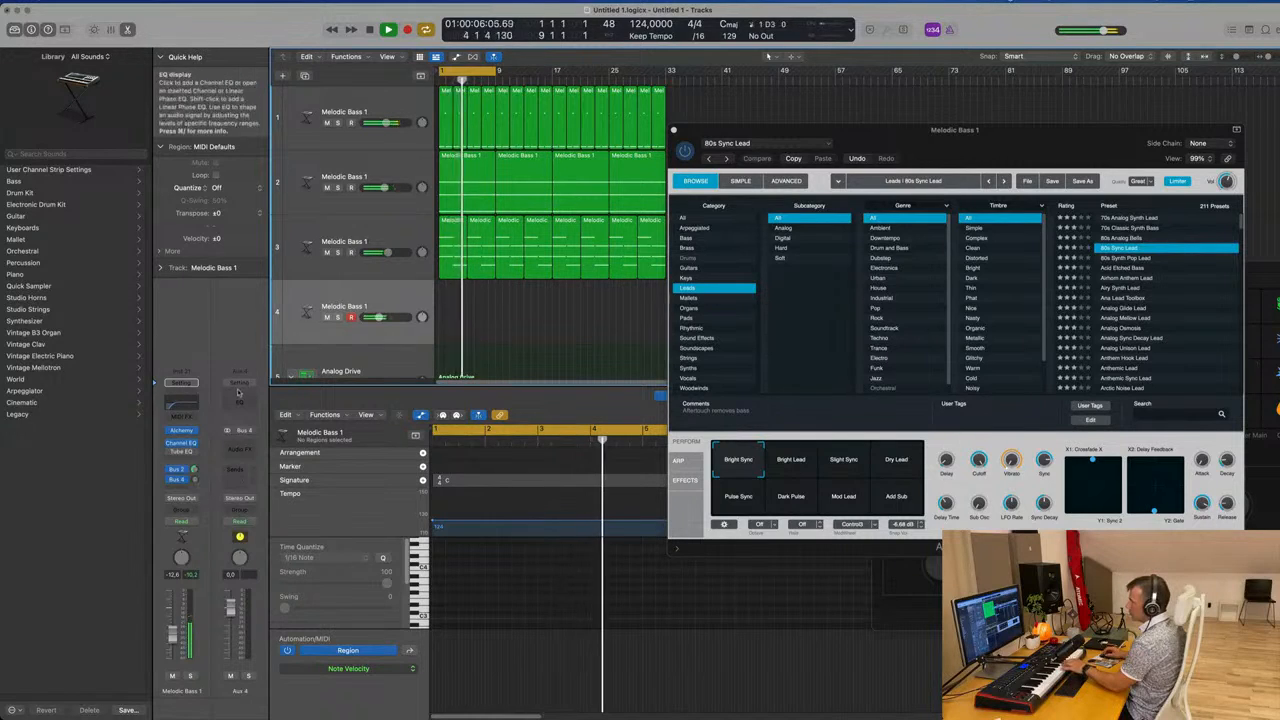
Insert a stereo SilverVerb on Aux 4 and raise the fourth track's Bus 4 send level
click(240, 447)
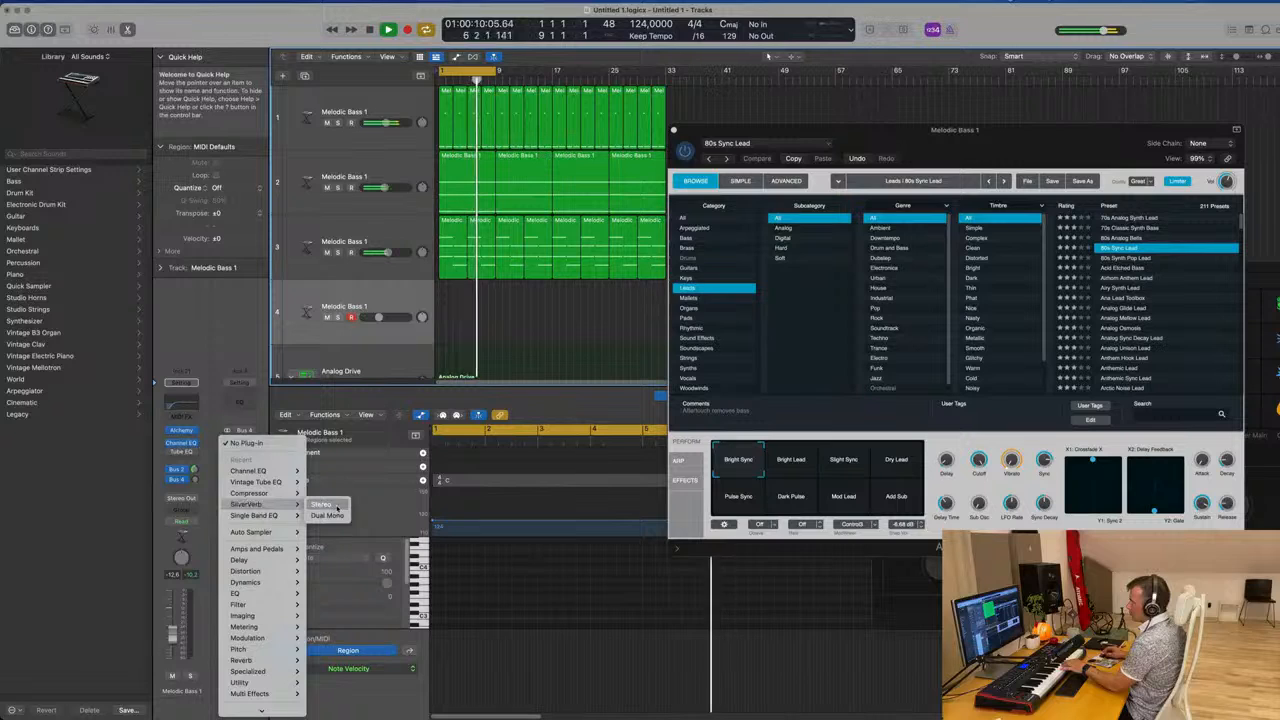
click(325, 504)
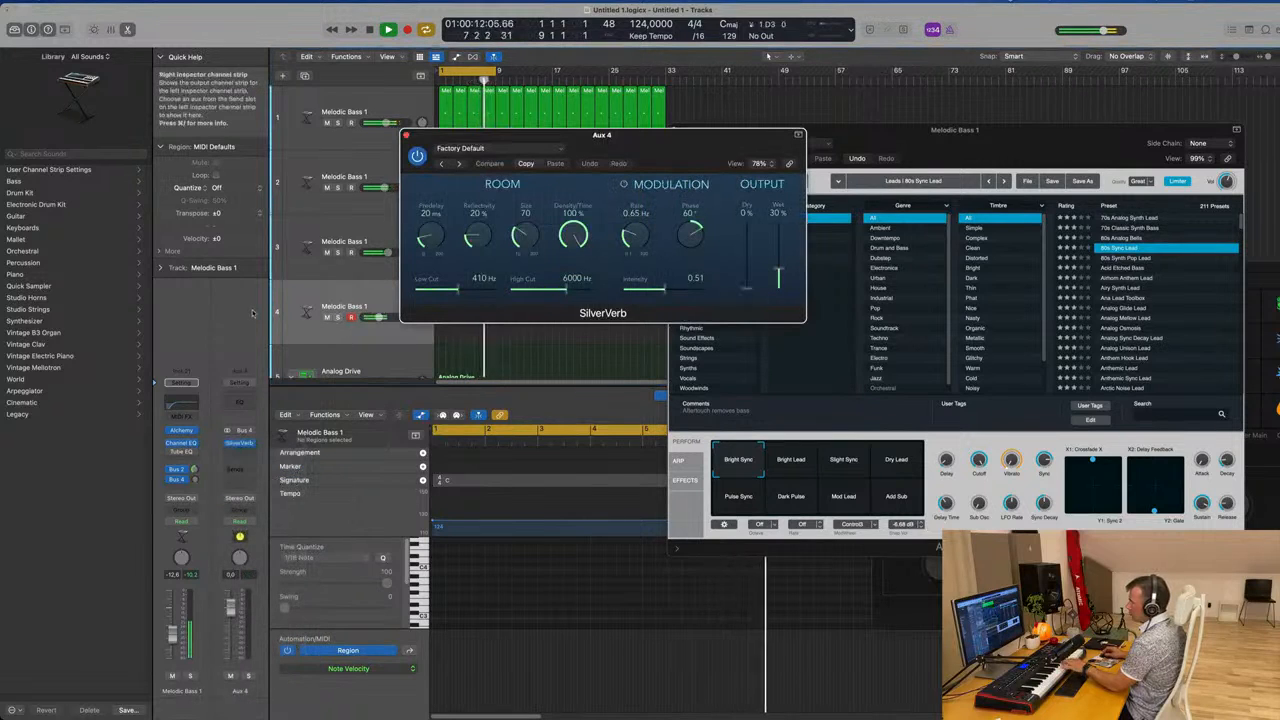
drag(195, 479, 196, 475)
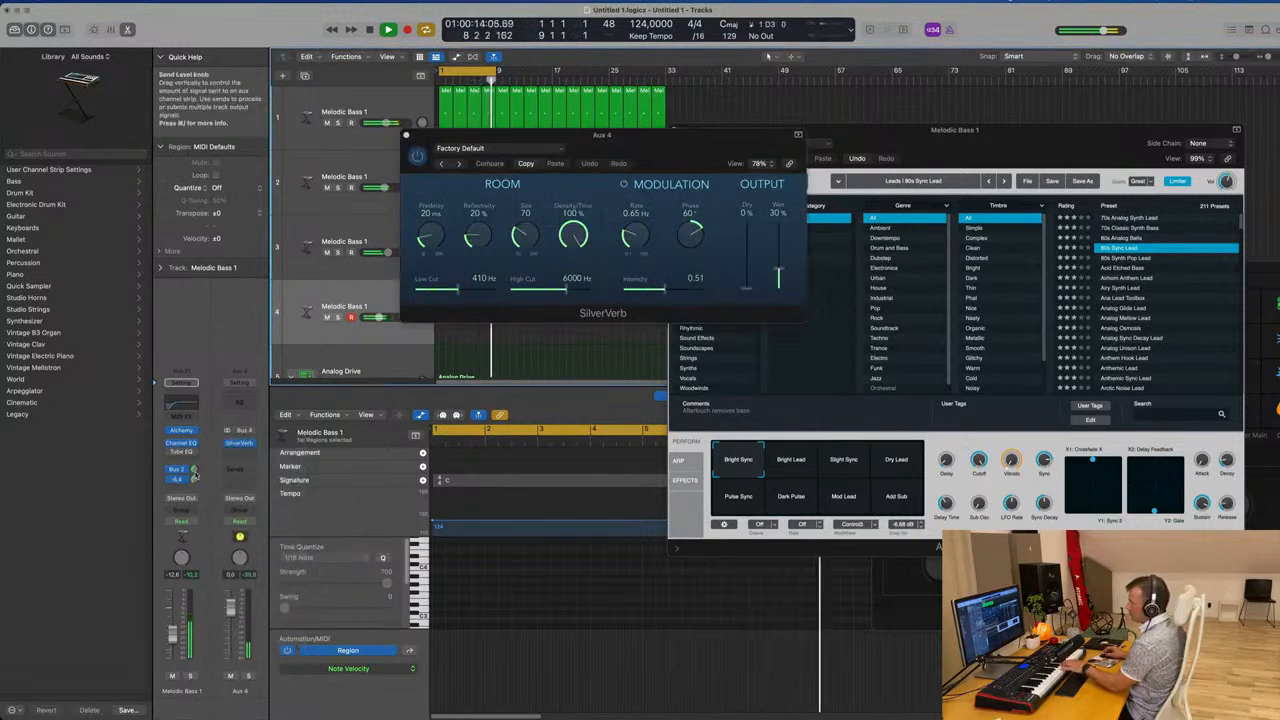
Load the grandiose preset in SilverVerb and close the reverb window
click(490, 148)
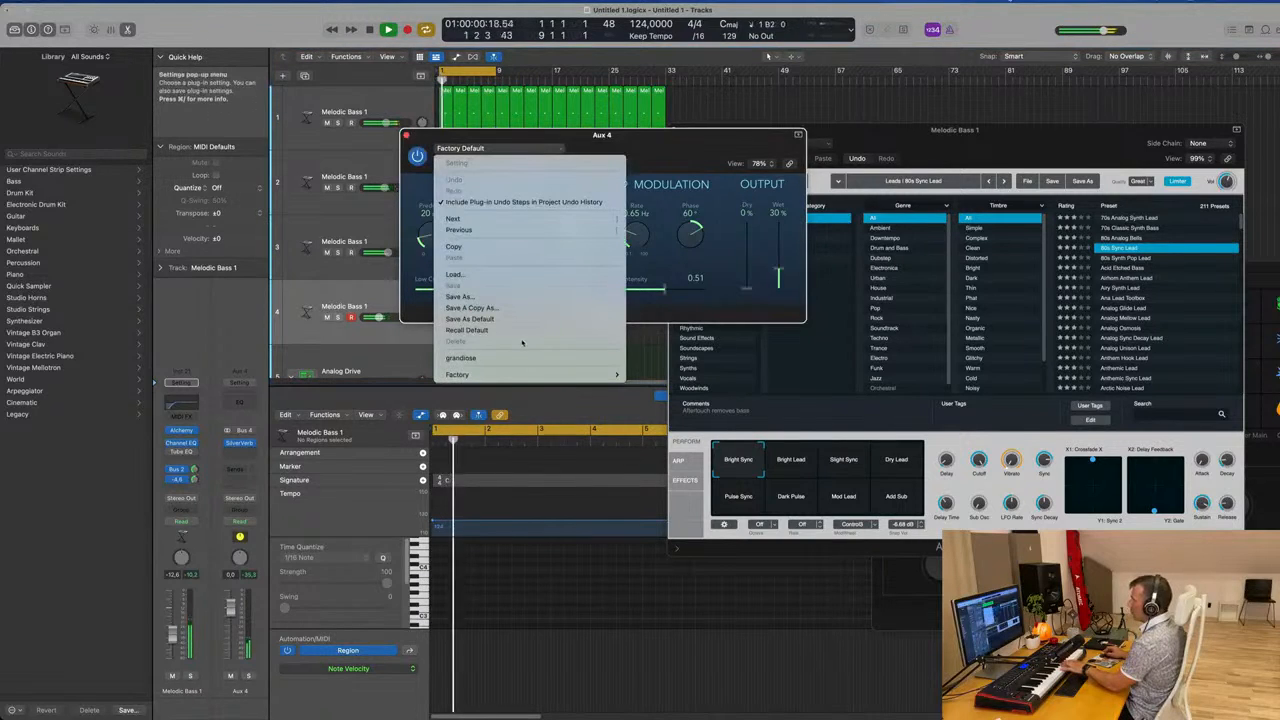
click(511, 358)
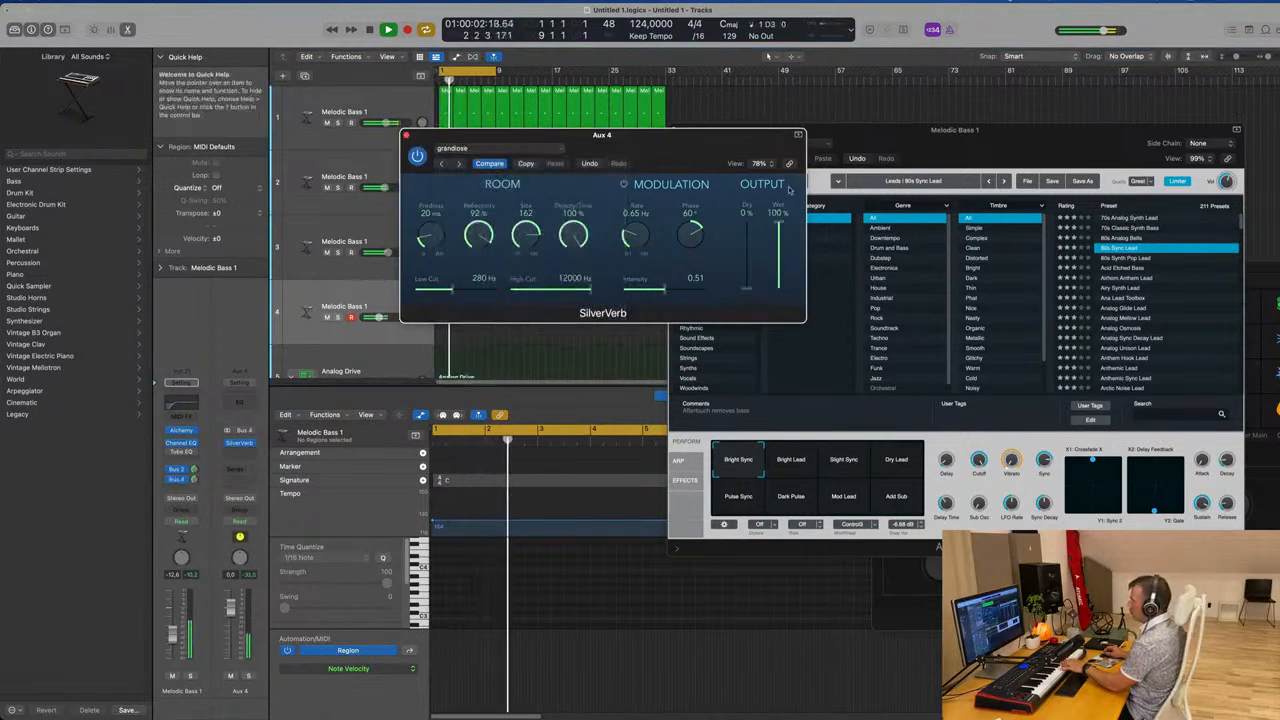
click(405, 134)
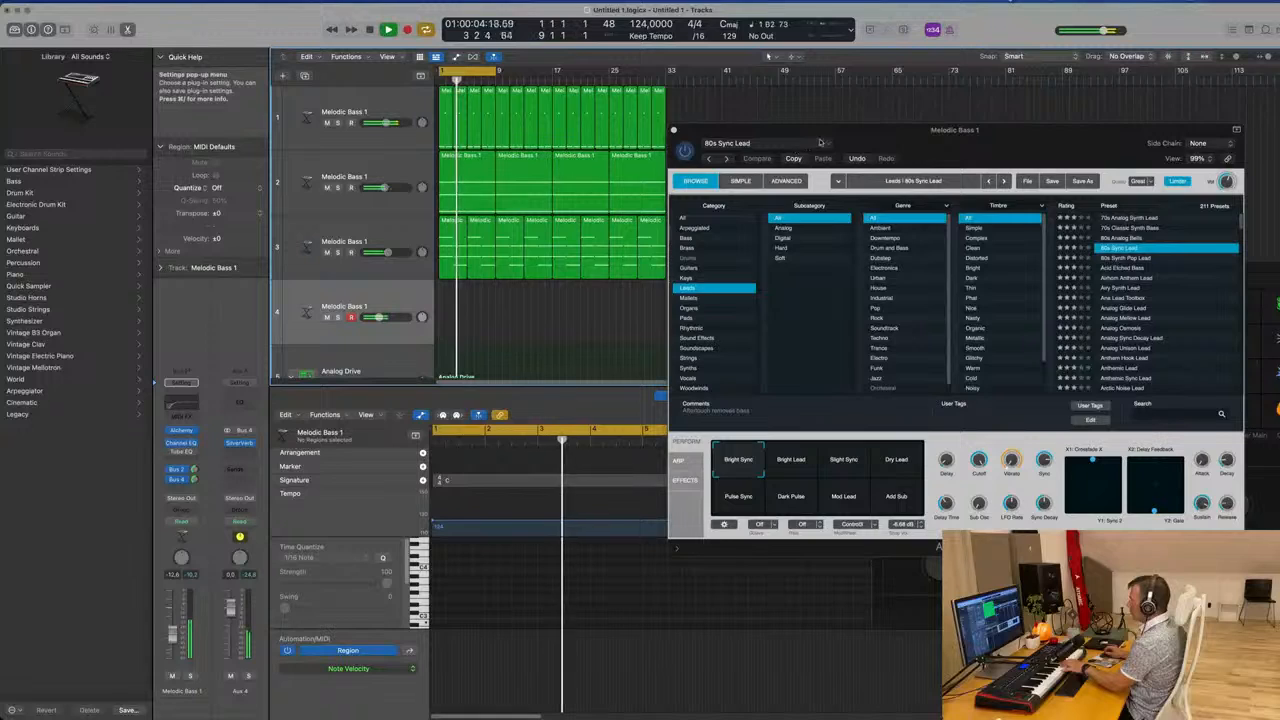
Audition 80s Sync Lead's variations from Bright Lead to Add Sub during playback, lowering the fourth track's volume slightly
drag(818, 145, 598, 146)
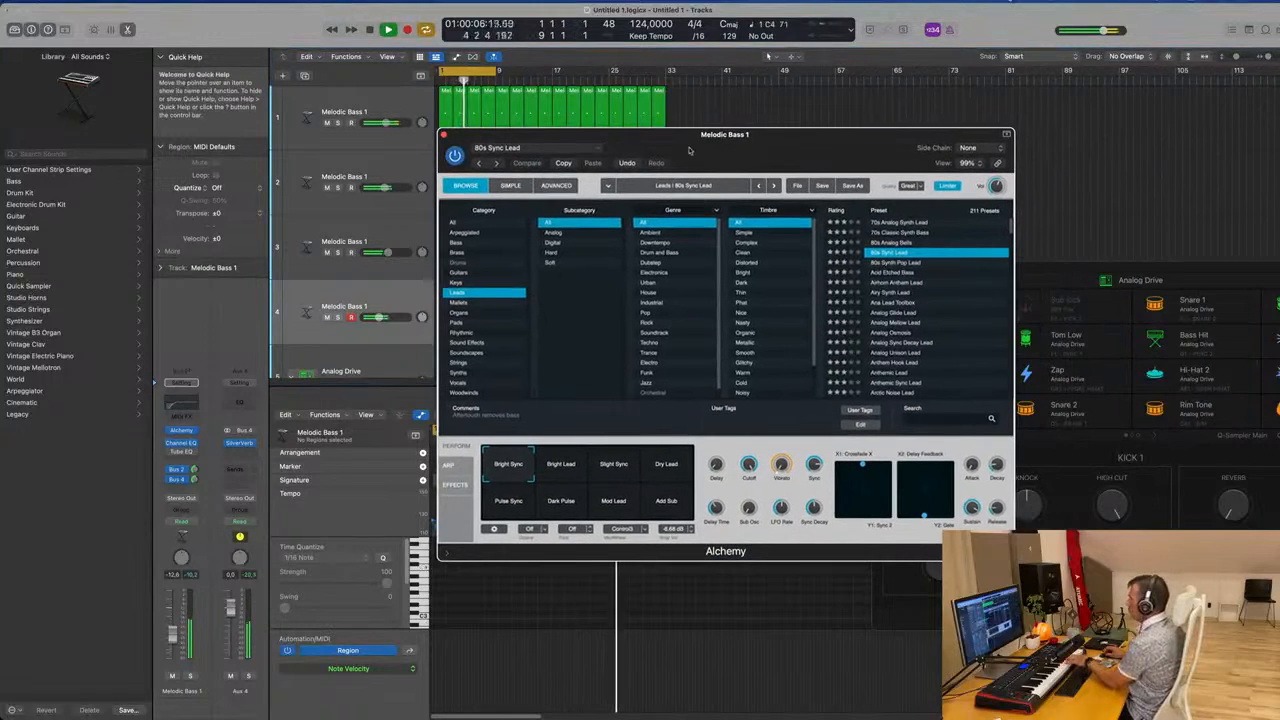
drag(688, 150, 785, 92)
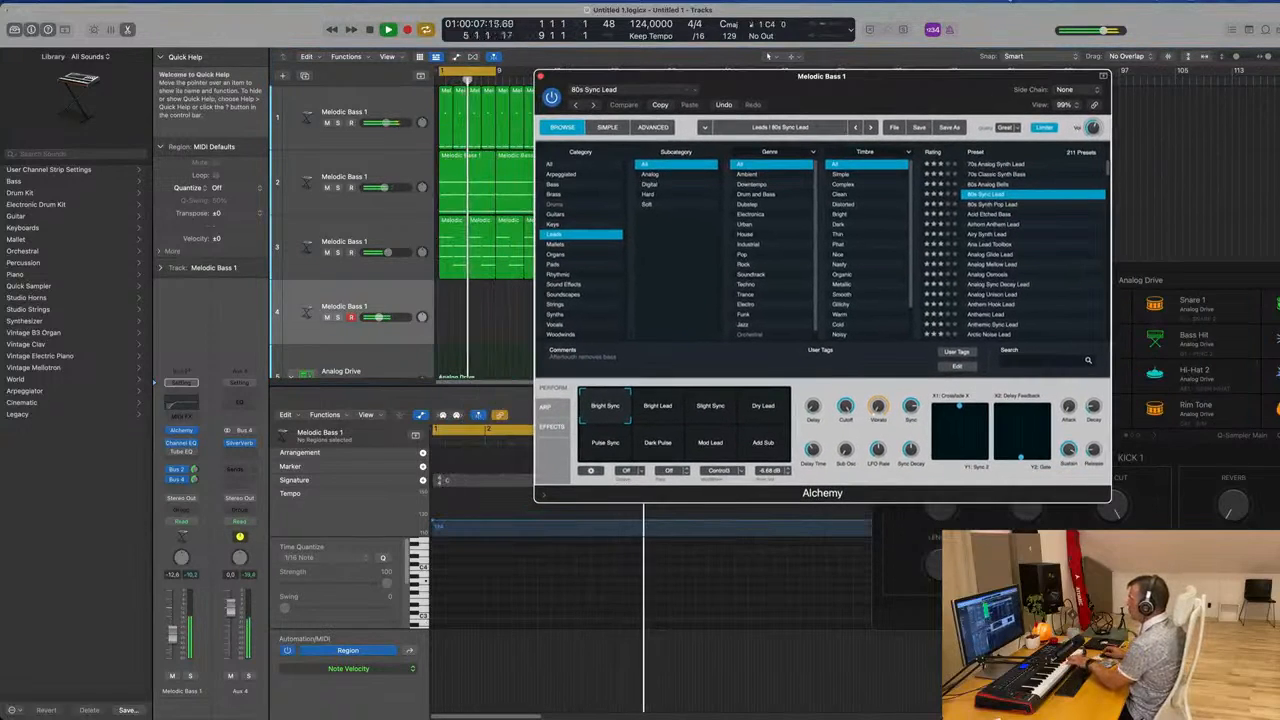
click(652, 406)
click(710, 410)
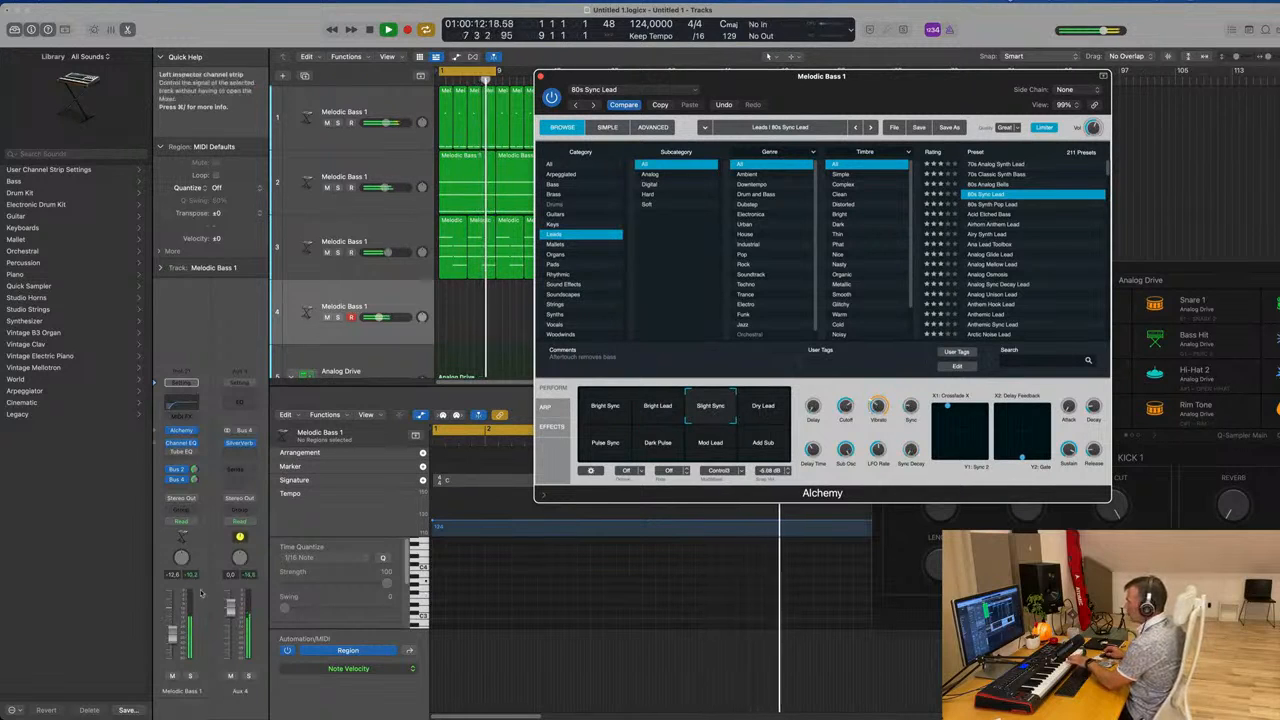
click(172, 644)
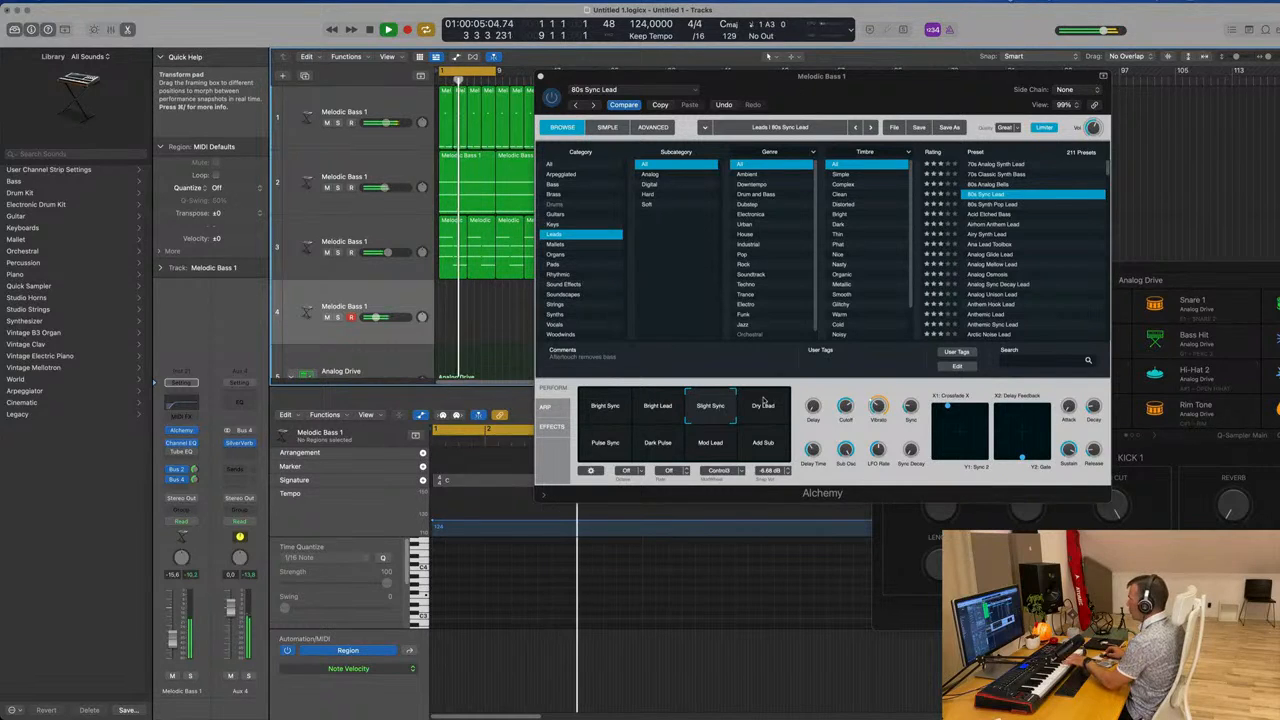
click(764, 402)
click(595, 447)
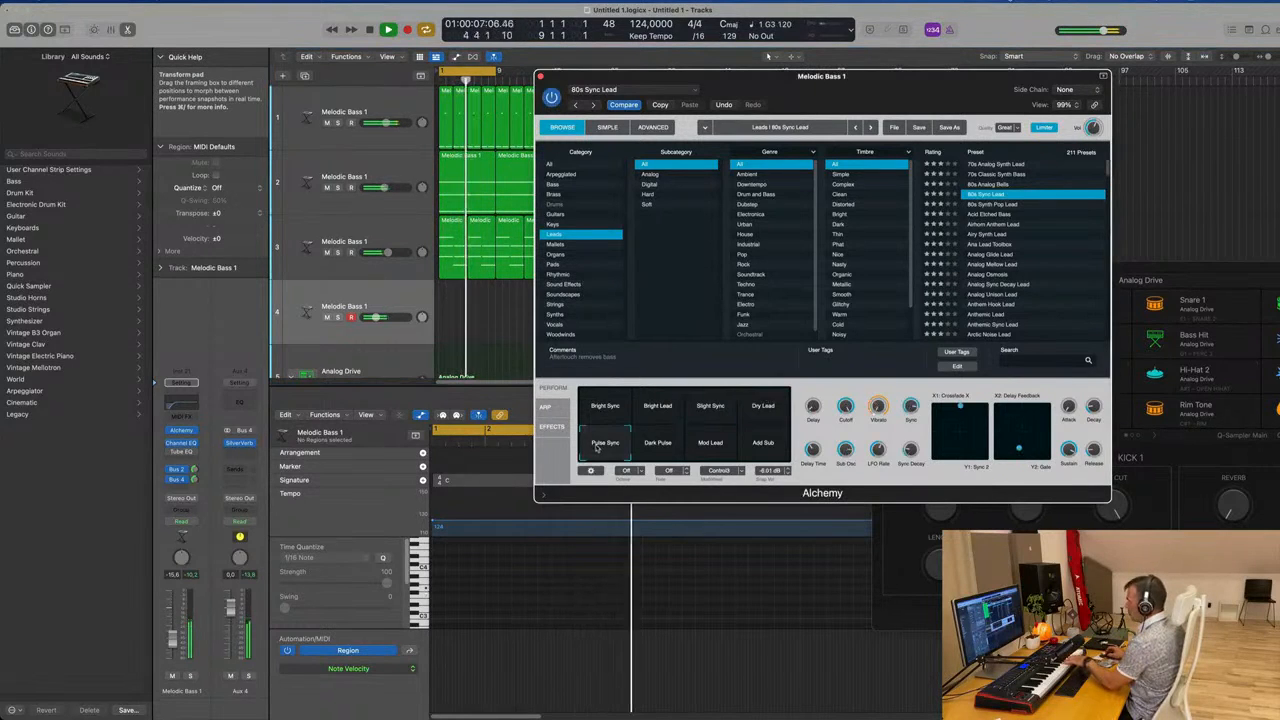
click(667, 449)
click(702, 450)
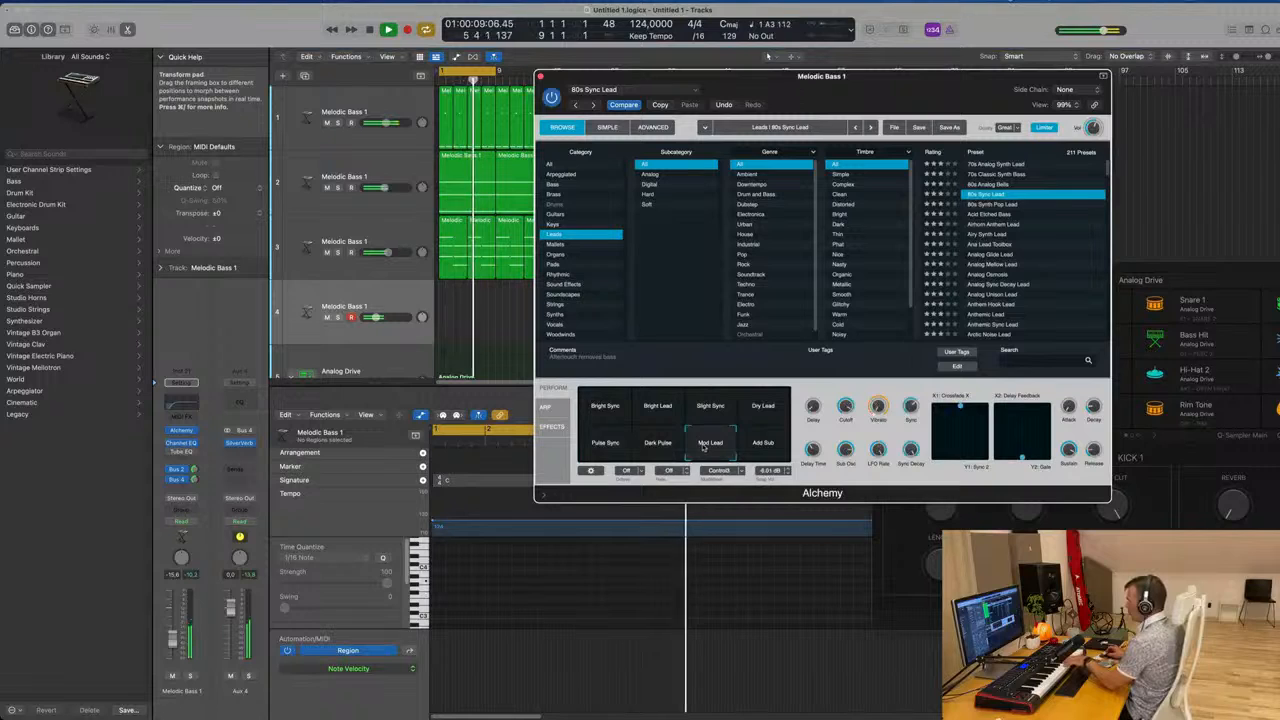
click(764, 446)
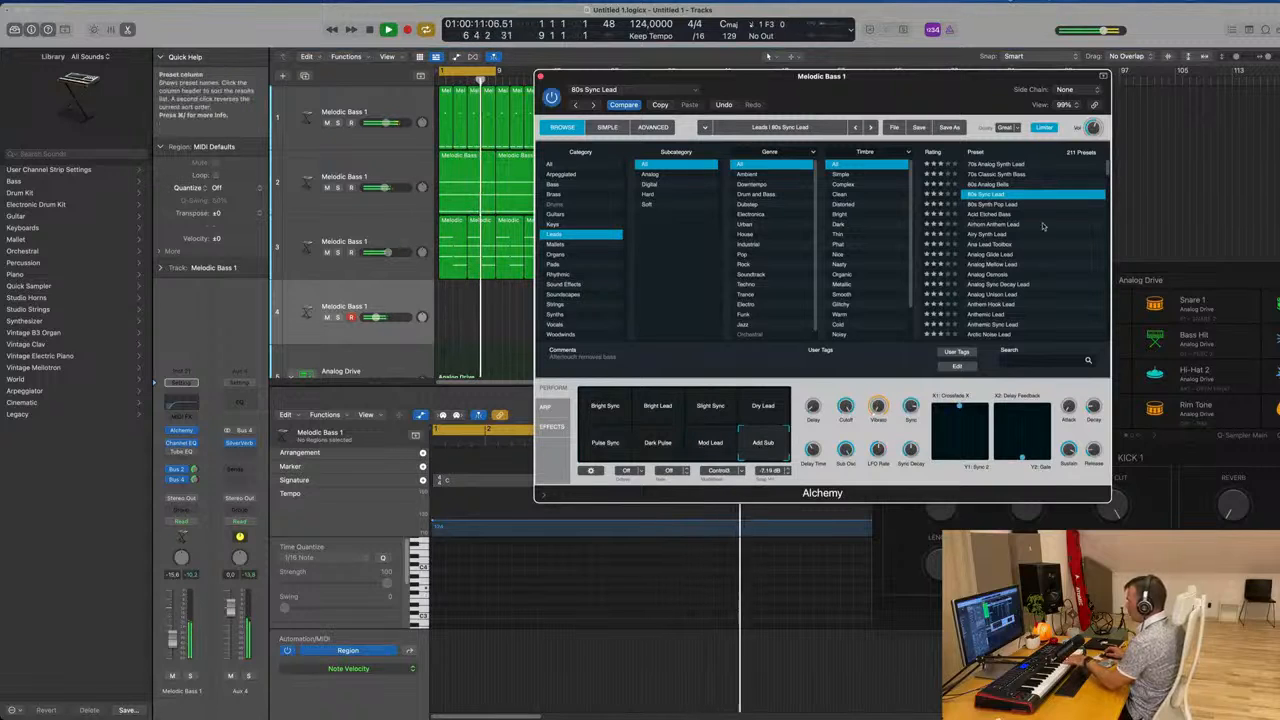
Load the Airhorn Anthem Lead preset, set the fourth track to -3.4 dB and record an eight-bar lead melody
click(1006, 225)
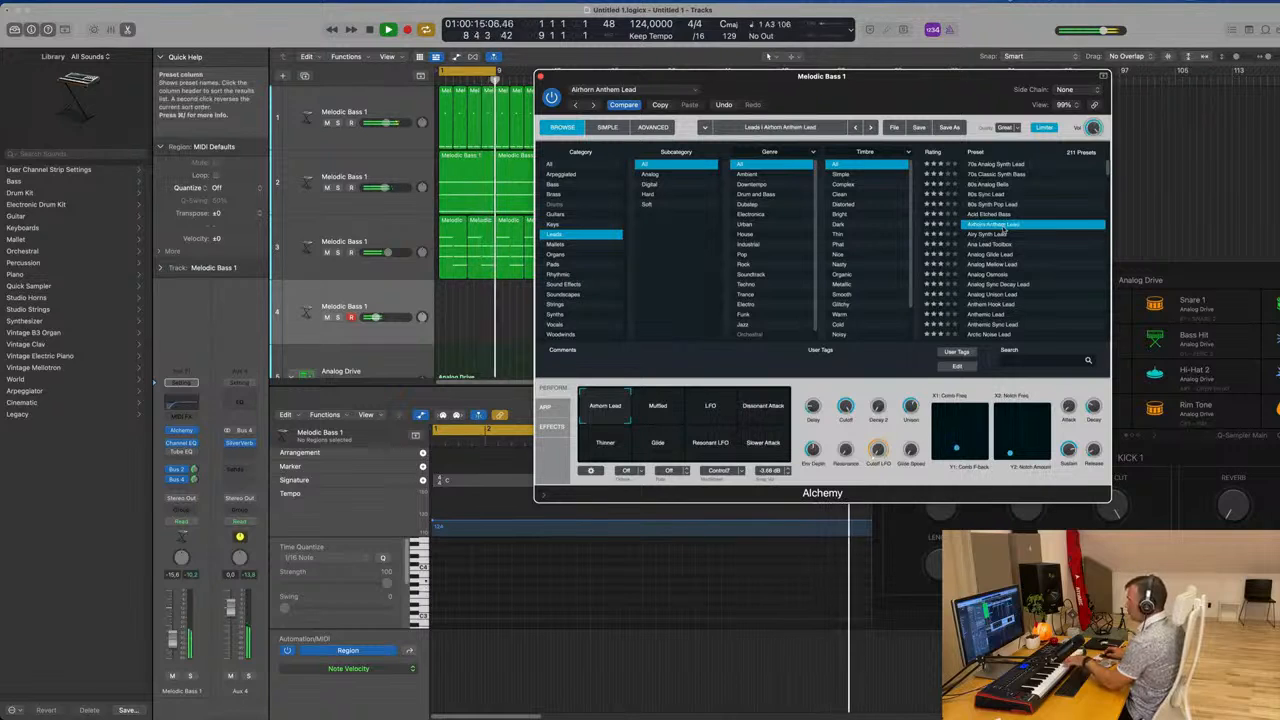
drag(172, 640, 172, 615)
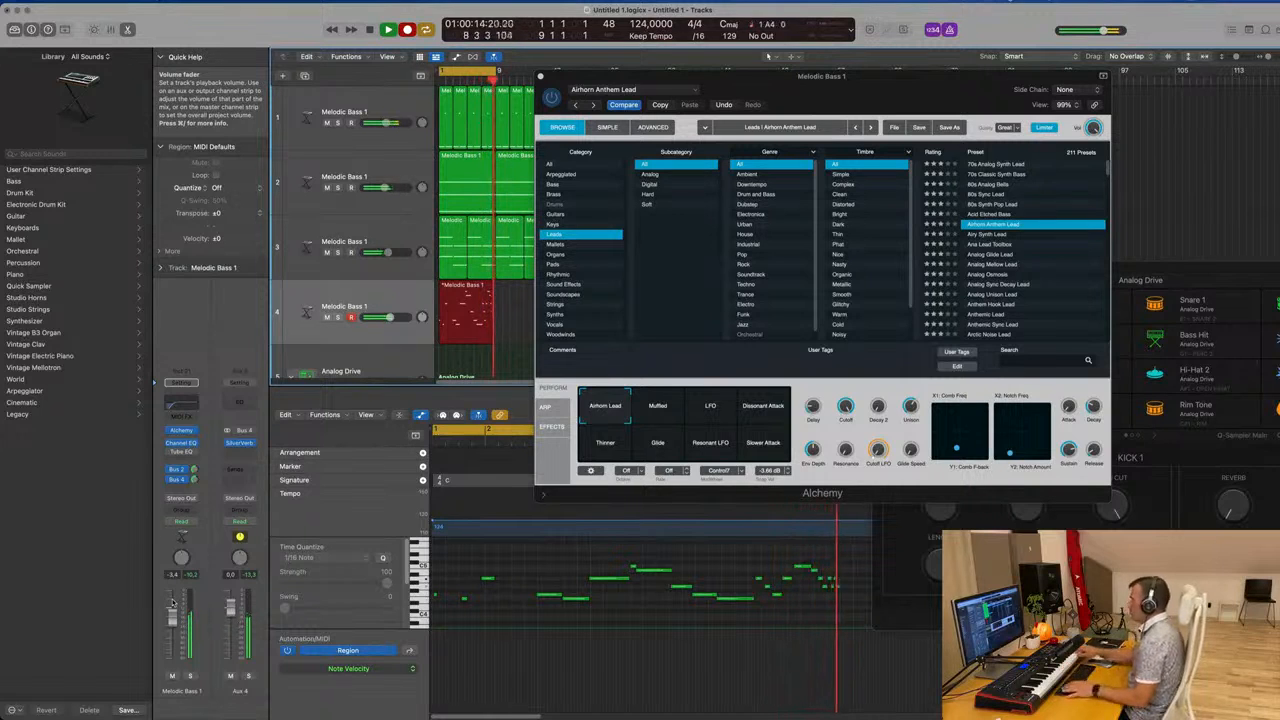
key(space)
key(space)
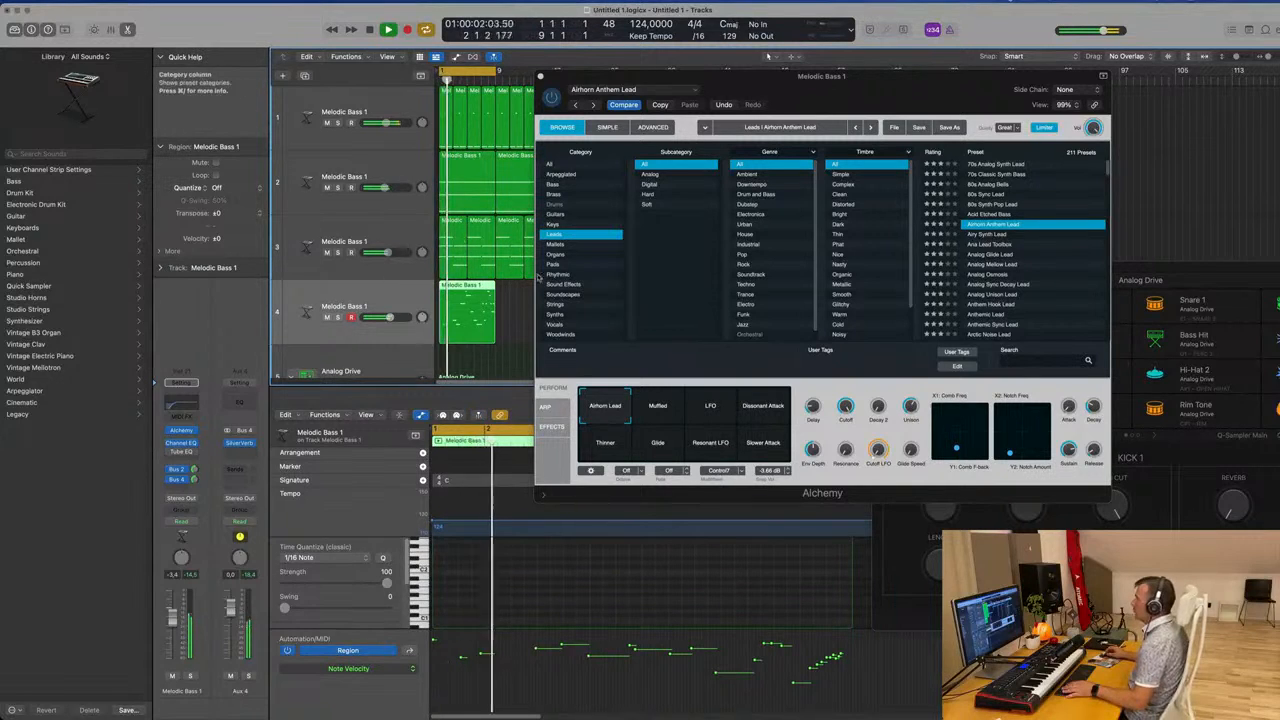
Open the recorded lead region in the Piano Roll with all eight bars in view and close the Alchemy window
double_click(465, 285)
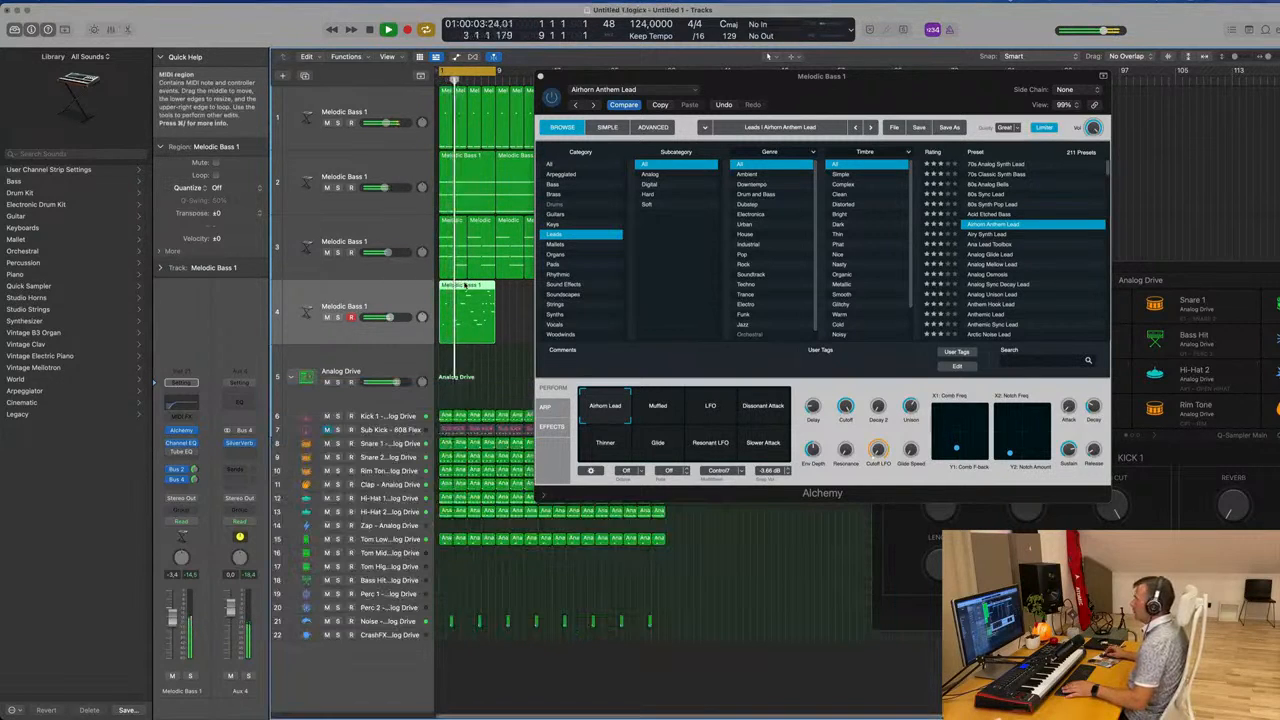
double_click(465, 285)
click(541, 76)
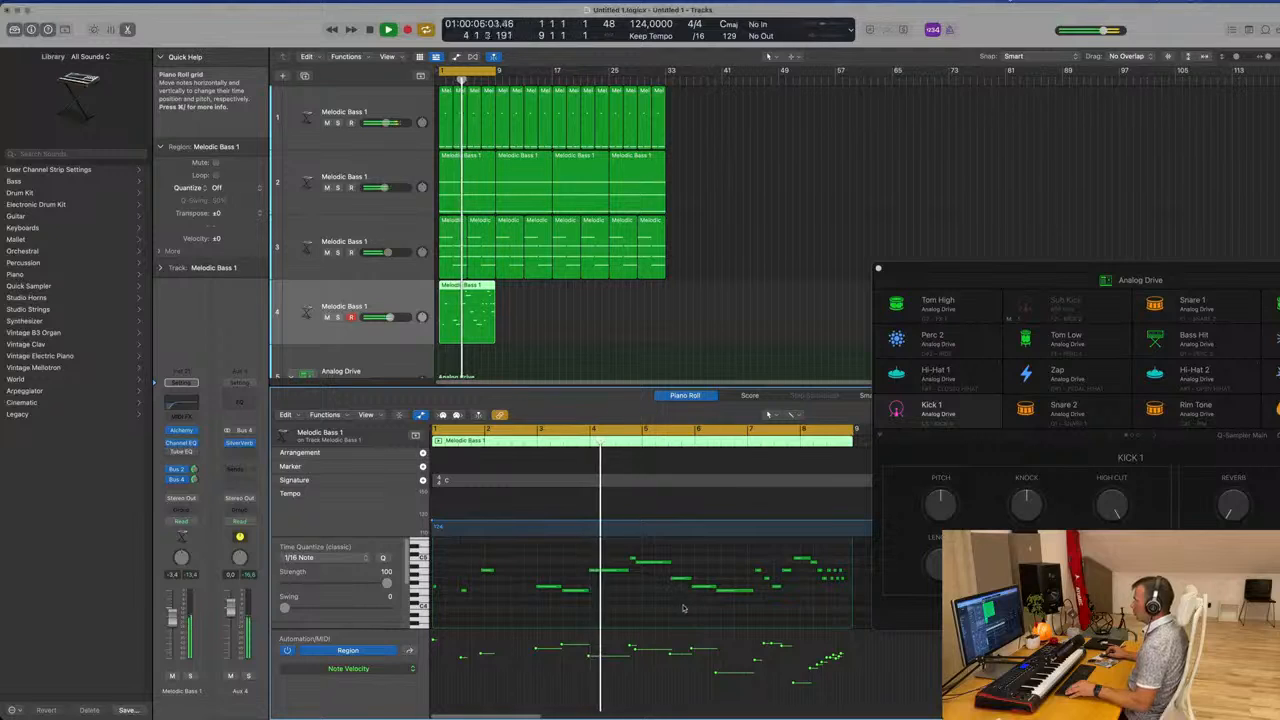
key(super+Left)
scroll(617, 596, up, 3)
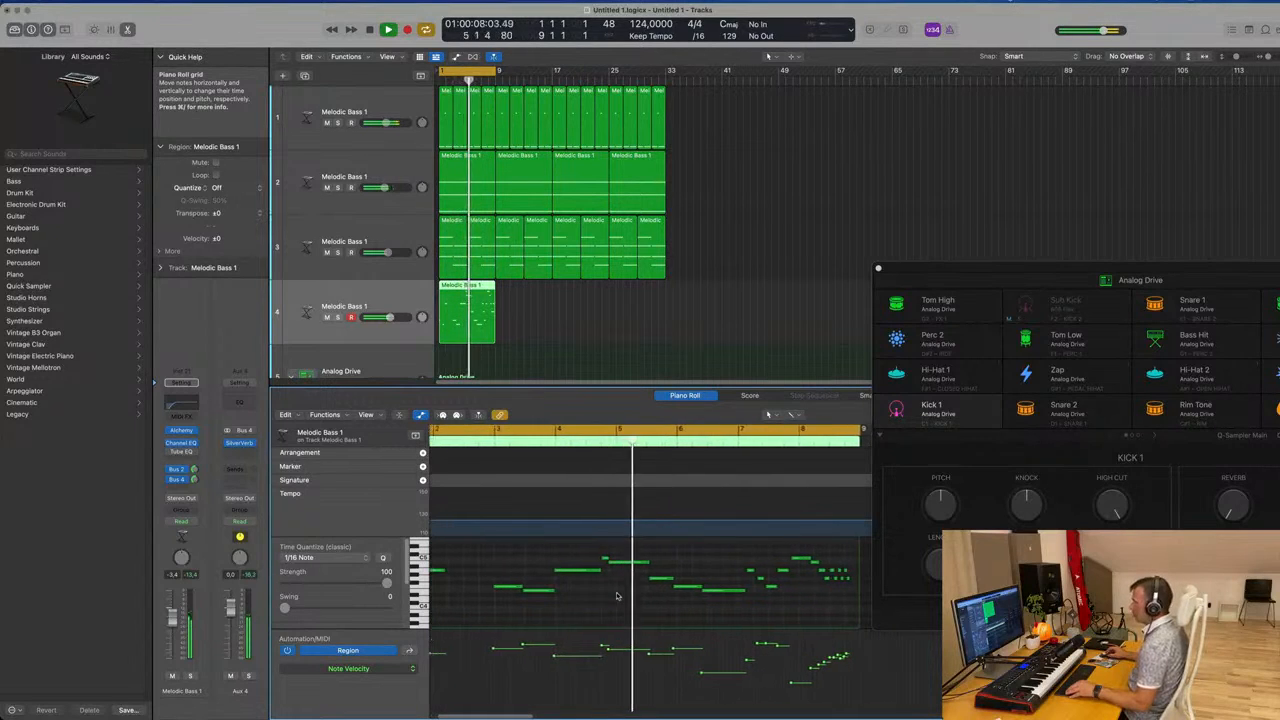
key(super+Left)
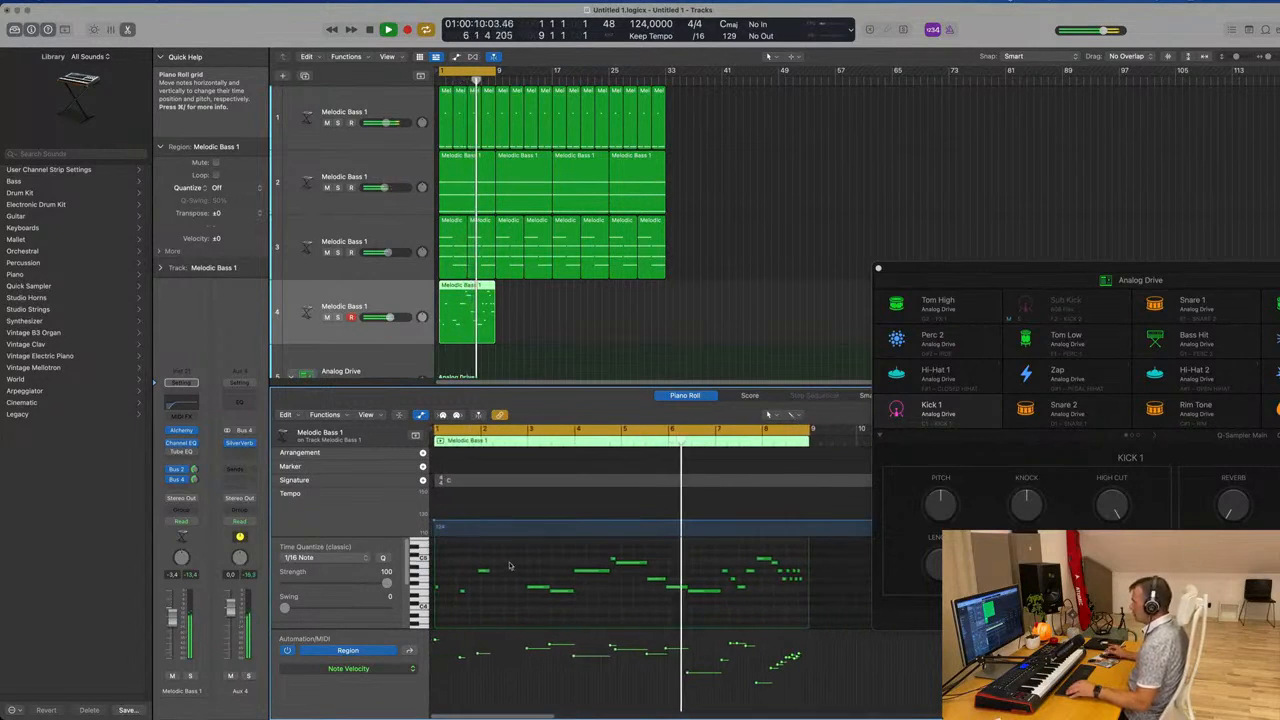
Delete the lead melody's notes in the first two bars and move all remaining notes from bar 3 to bar 1
key(space)
key(space)
drag(513, 554, 418, 615)
key(Delete)
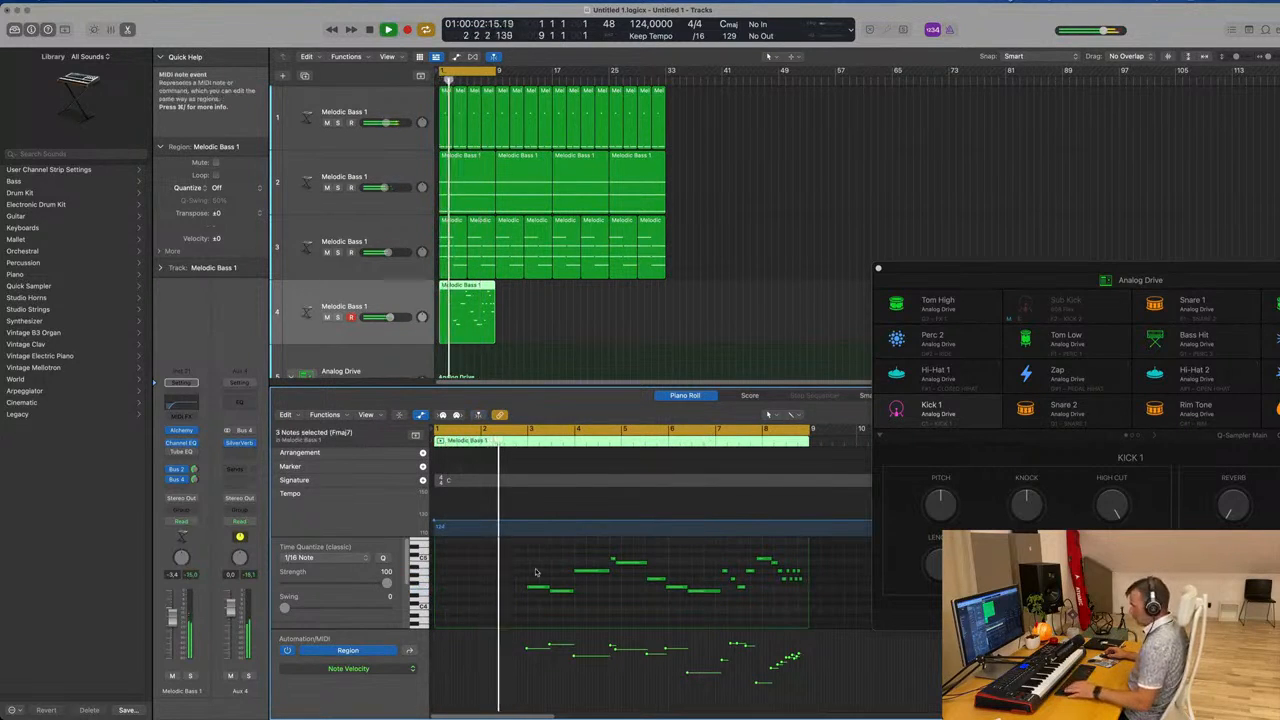
key(super+a)
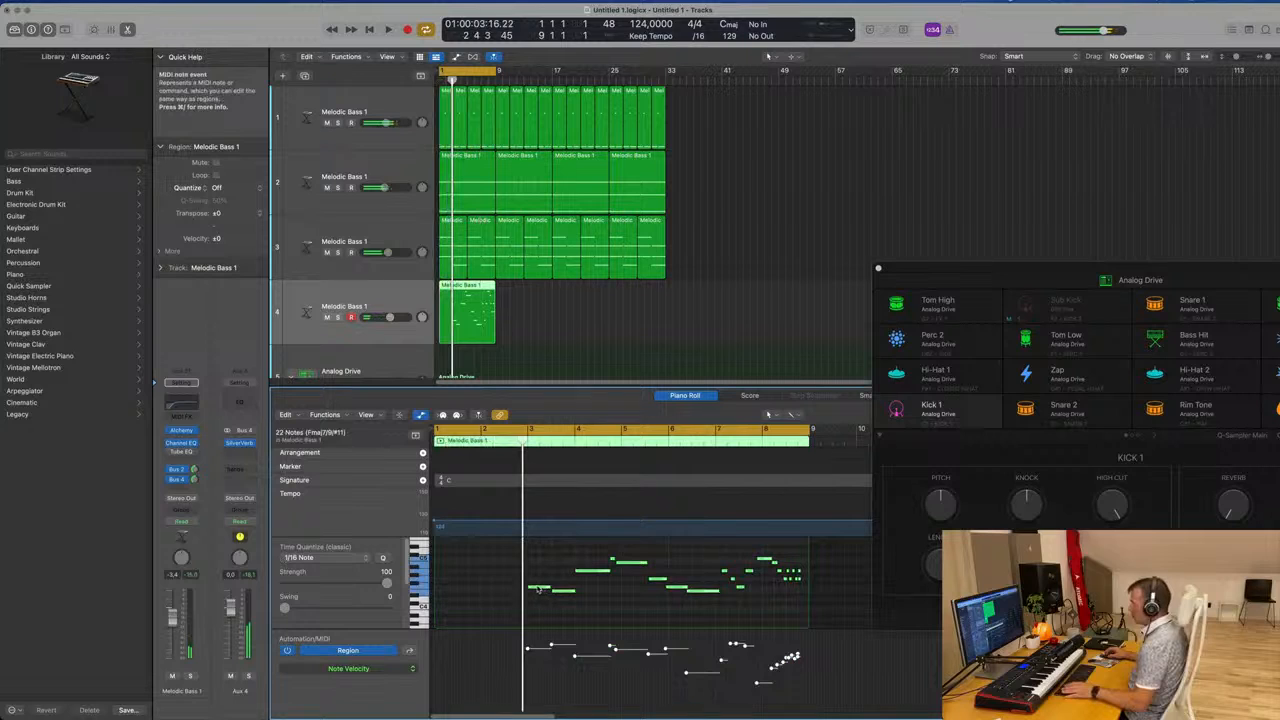
drag(538, 590, 447, 591)
key(space)
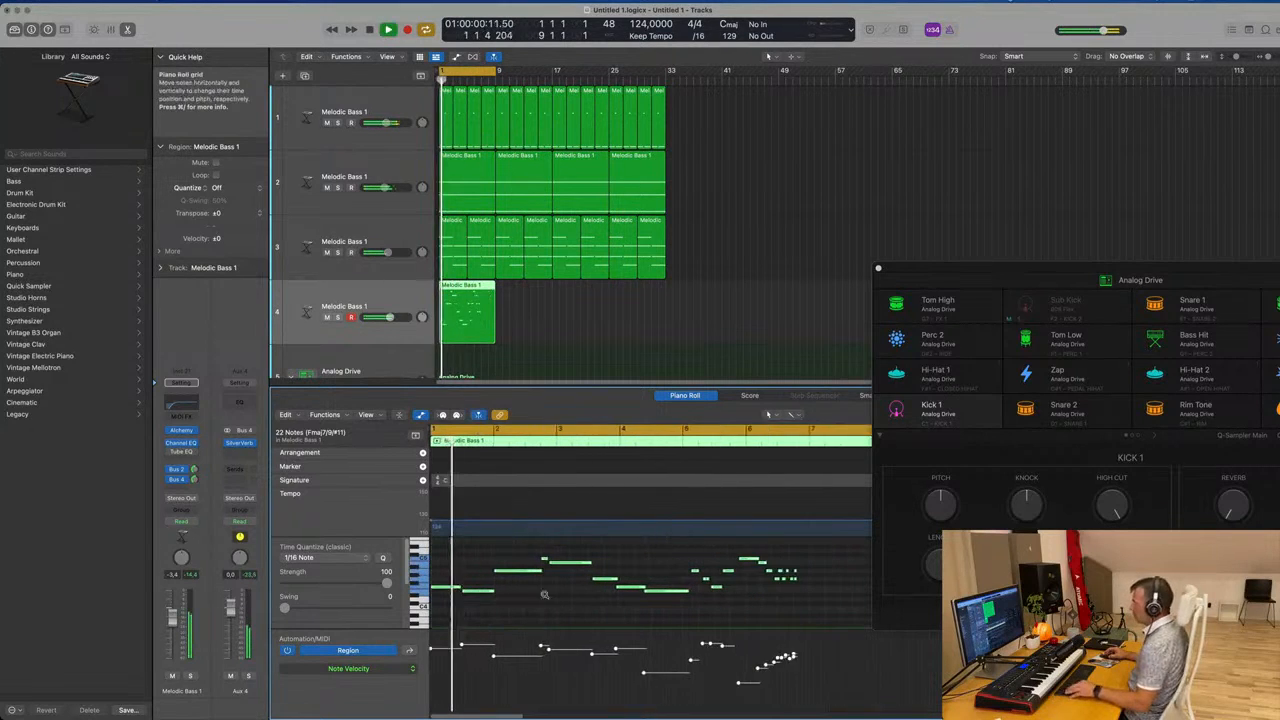
Check the moved lead notes in the Piano Roll during playback and clear the note selection
scroll(551, 595, down, 3)
scroll(553, 597, up, 6)
scroll(574, 600, down, 2)
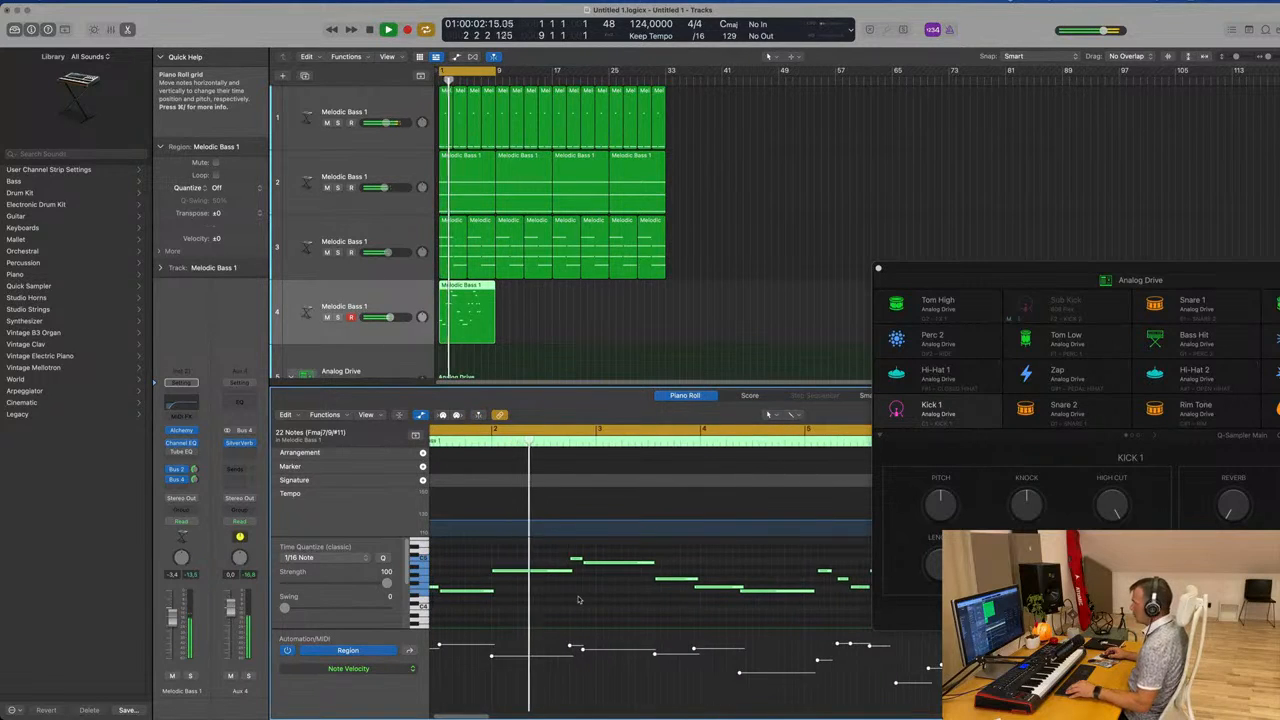
scroll(578, 598, down, 2)
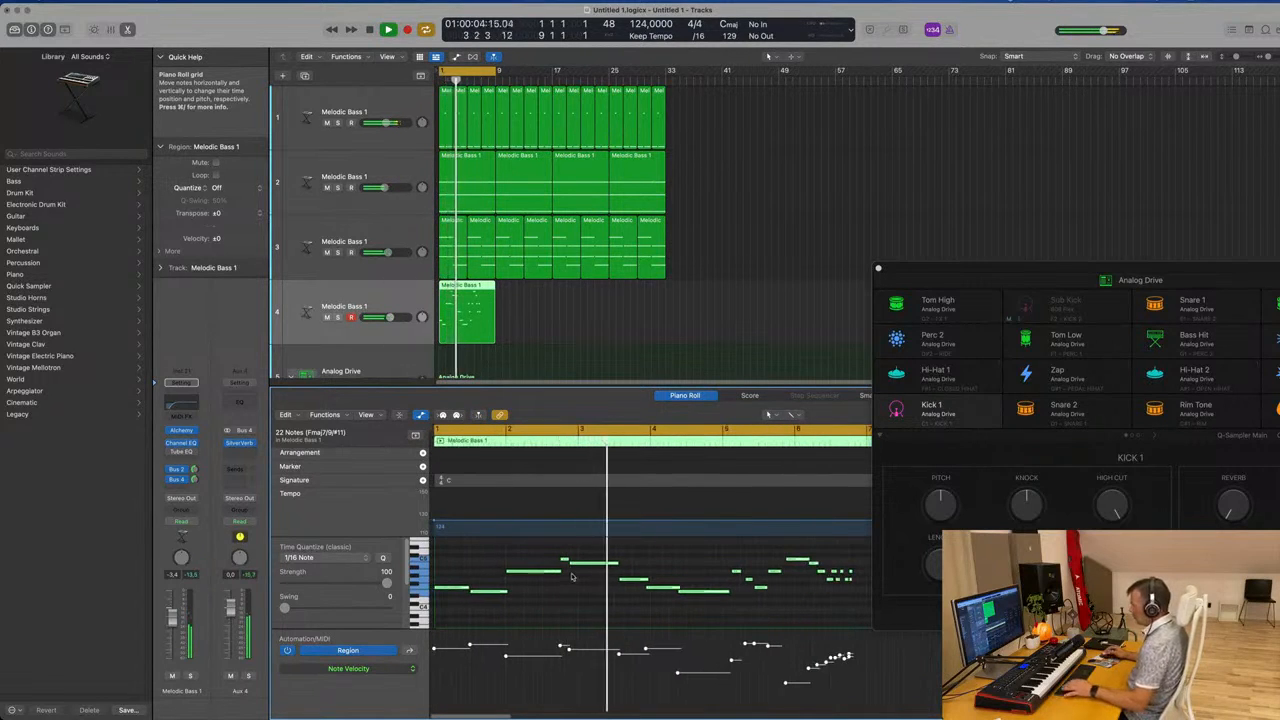
click(612, 564)
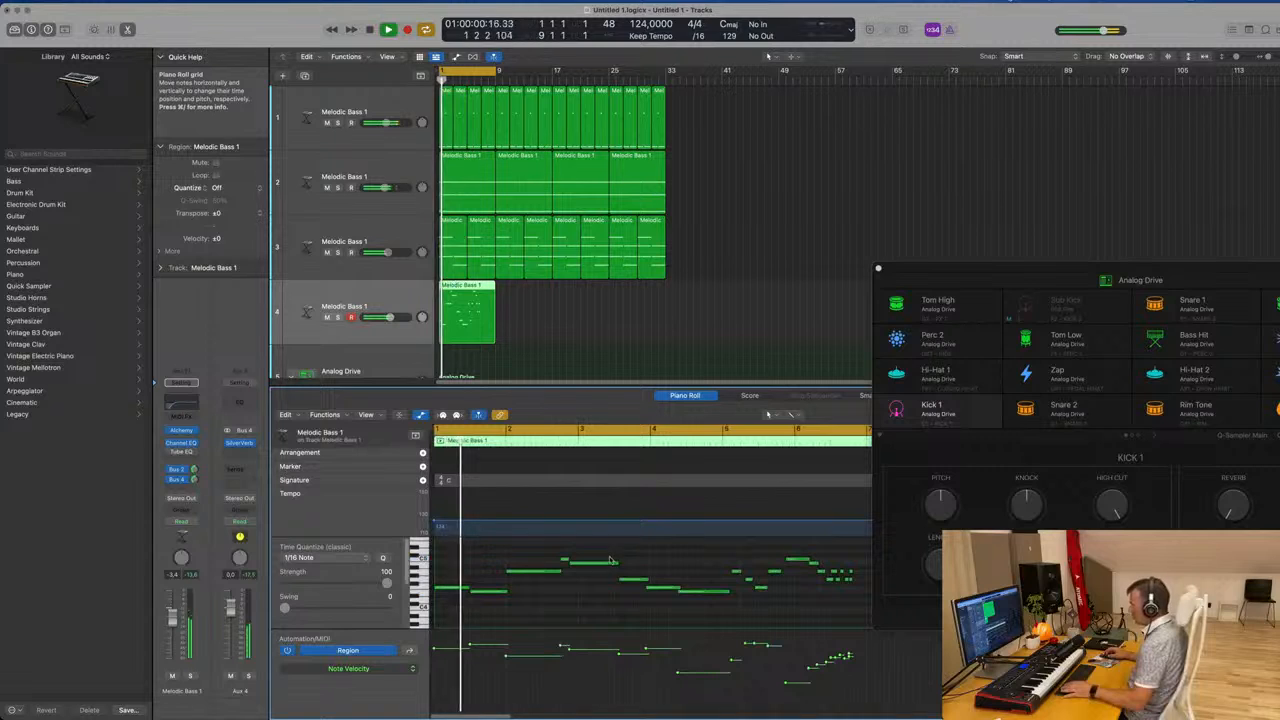
Move the lead notes after the long third-bar note so they start at bar 4, and play them back
scroll(592, 594, down, 2)
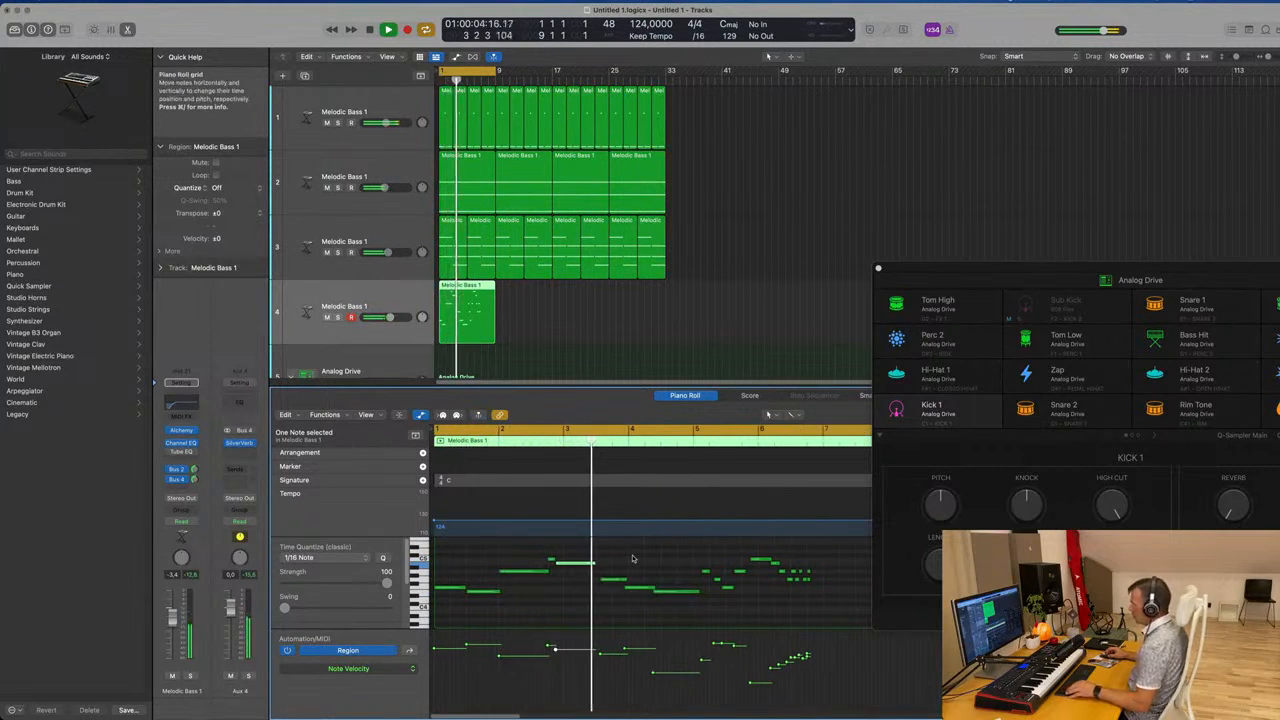
key(space)
drag(620, 551, 848, 618)
drag(614, 582, 640, 582)
key(space)
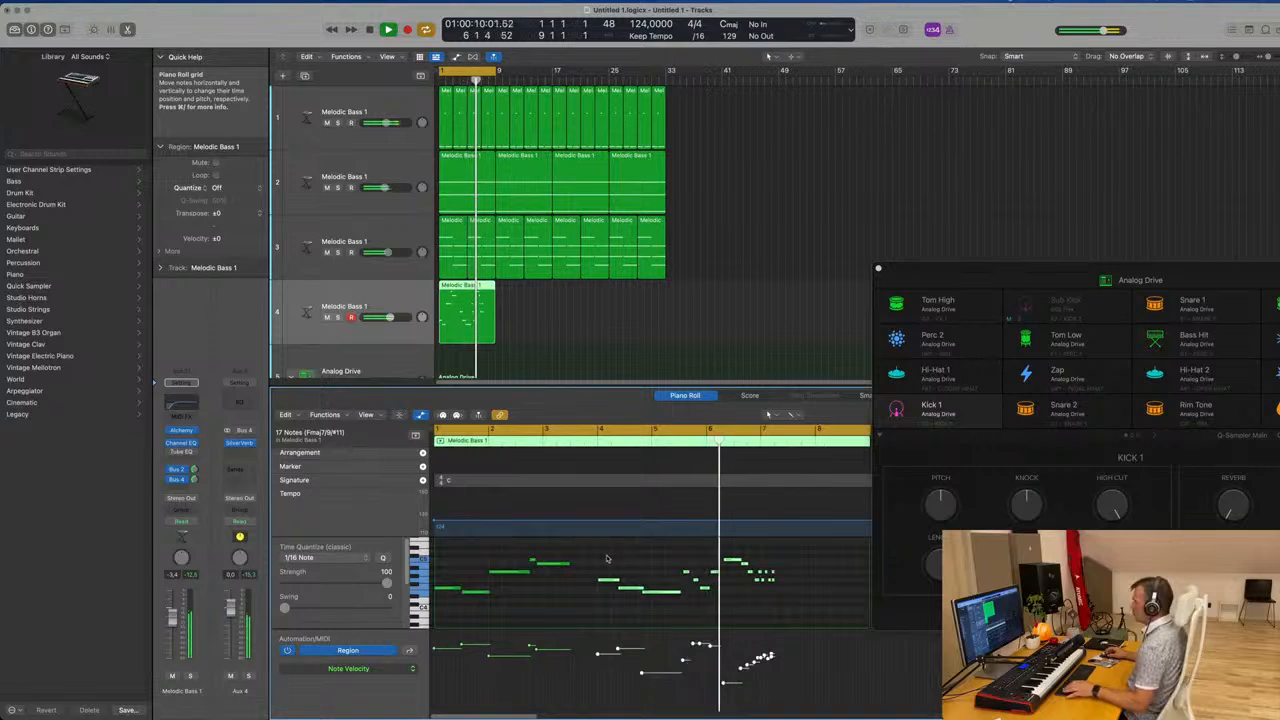
Delete all lead notes from bar 4 onward, lengthen the last remaining note to bar 5 and play the phrase back
drag(606, 558, 785, 610)
key(Delete)
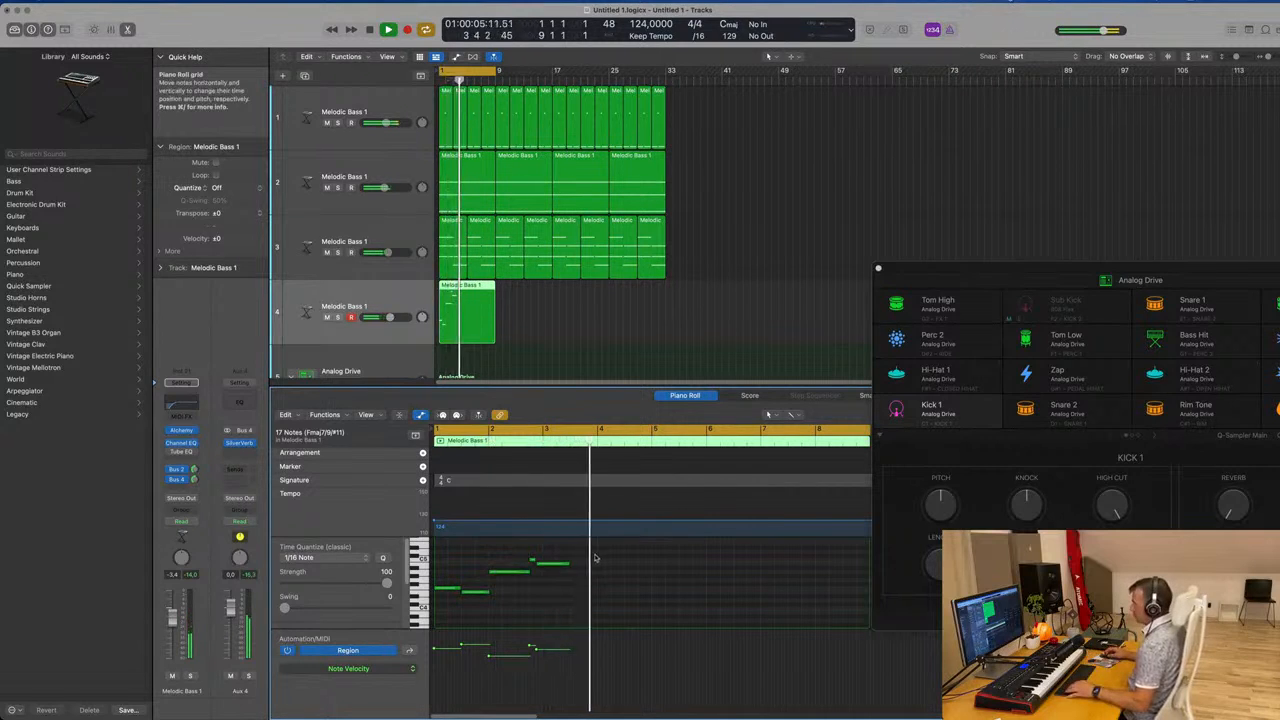
drag(567, 563, 650, 566)
click(584, 598)
scroll(597, 600, up, 2)
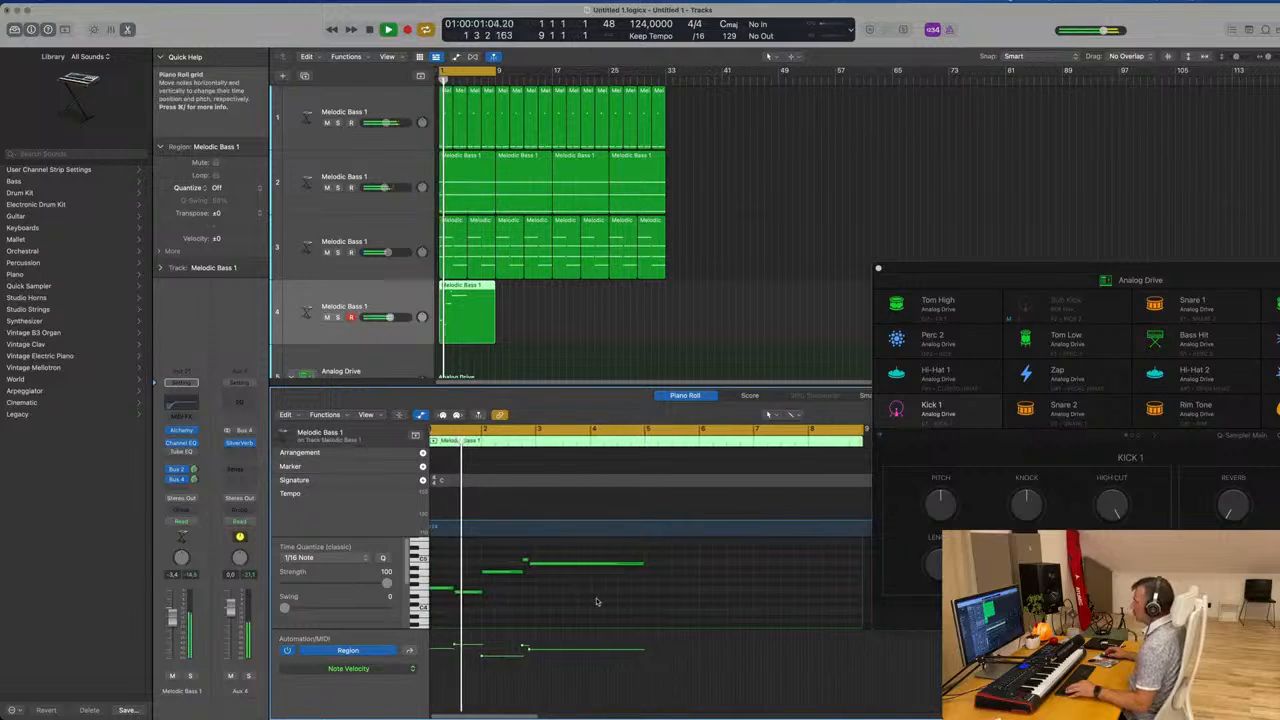
scroll(607, 601, down, 1)
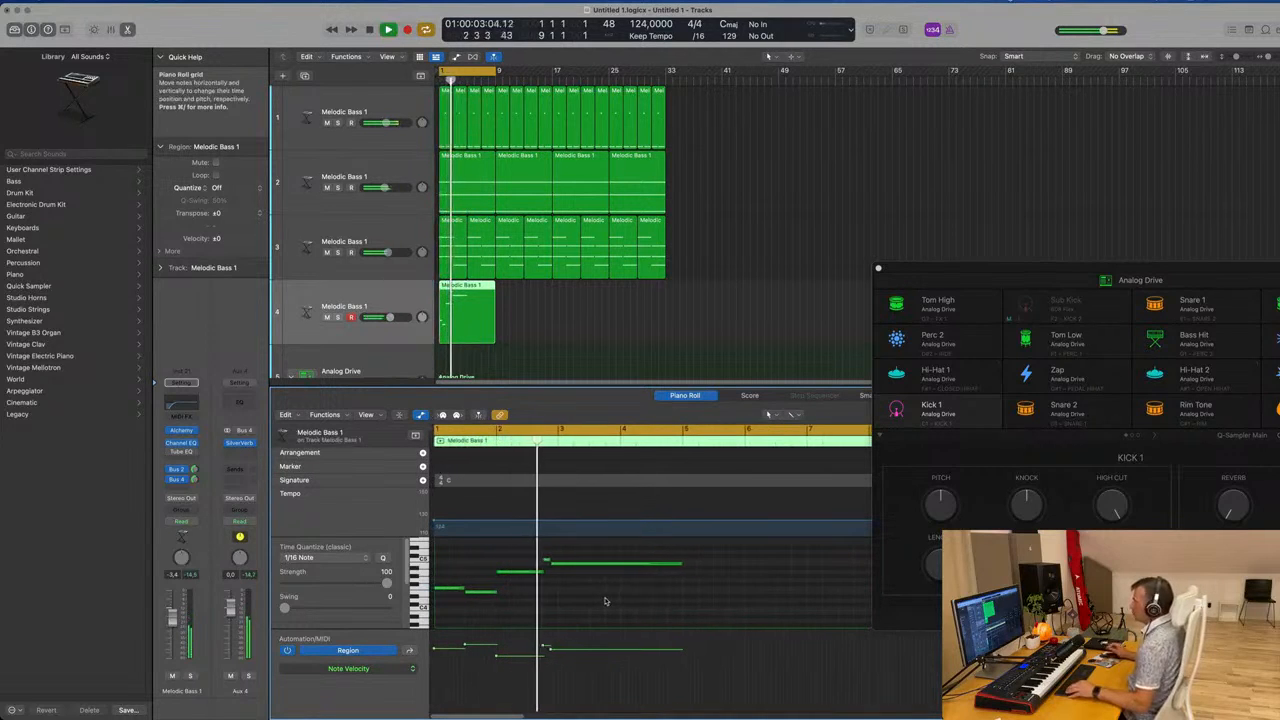
scroll(655, 605, down, 2)
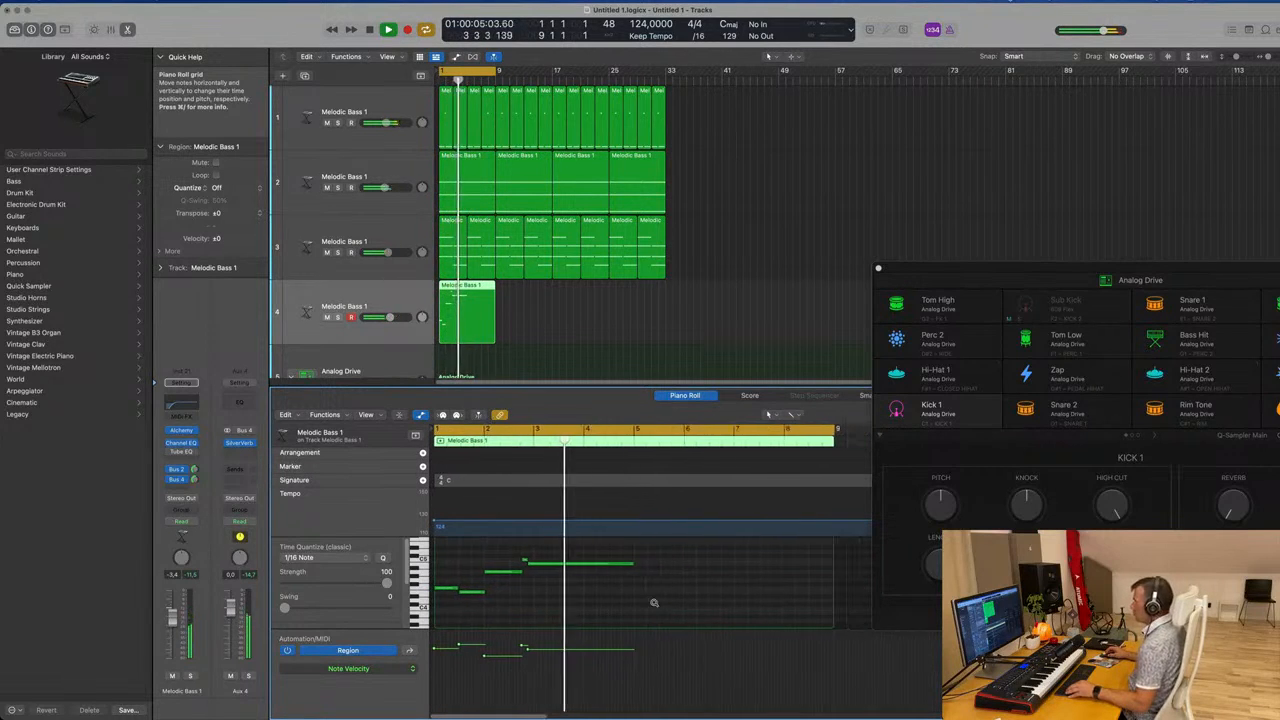
scroll(673, 603, down, 2)
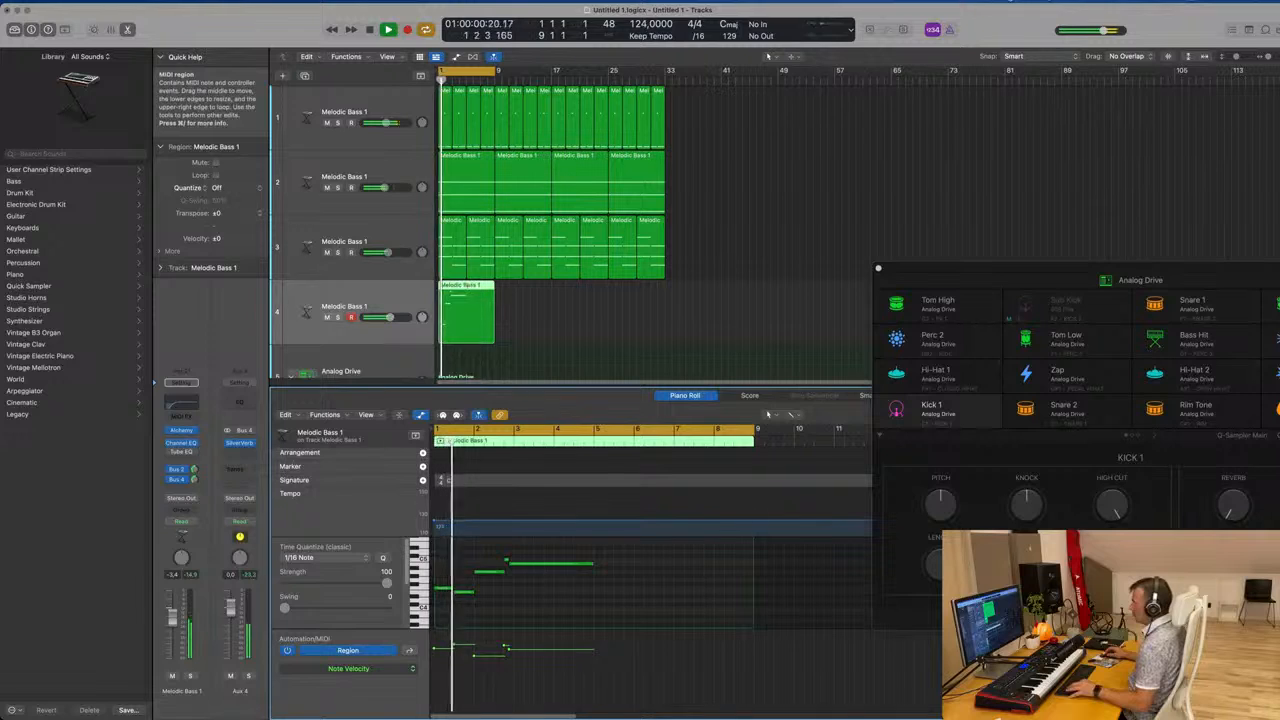
Reduce the lead region on the fourth track to its first four bars and stop playback
click(466, 298)
key(Delete)
key(space)
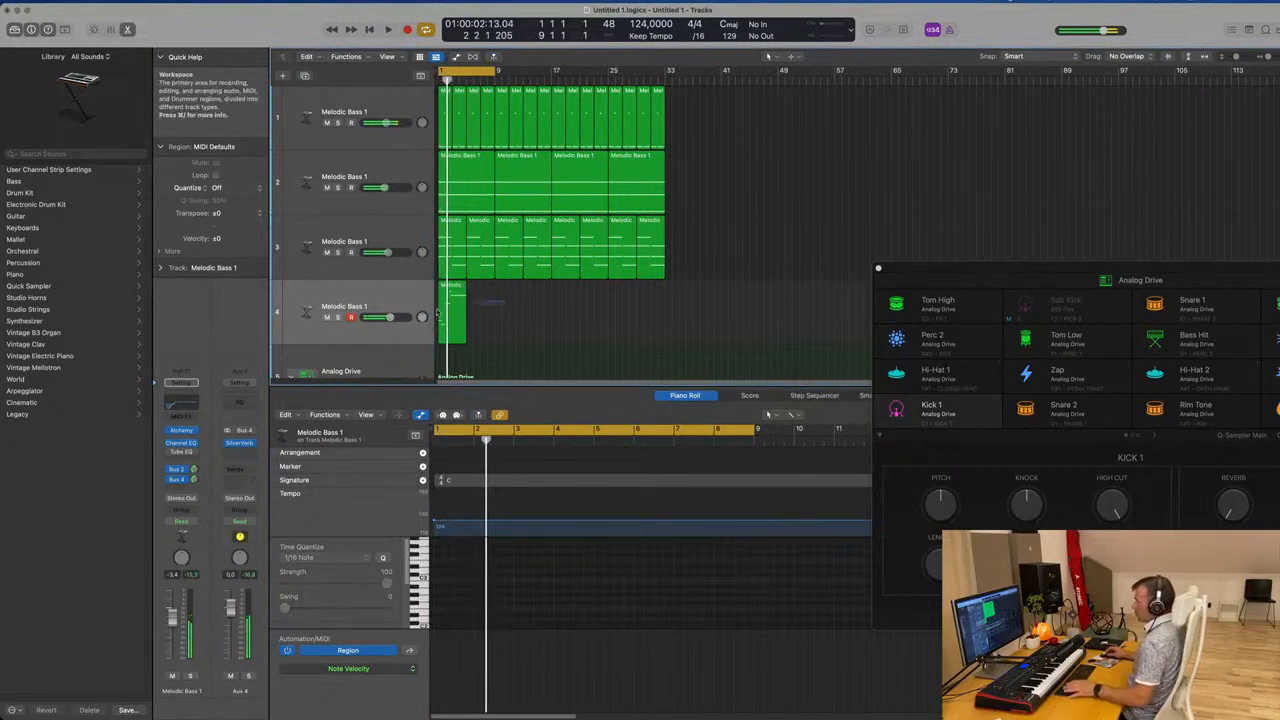
Repeat the four-bar lead region until it fills the fourth track up to bar 33
drag(488, 301, 425, 315)
key(super+r)
key(super+r)
key(super+r)
key(super+r)
key(super+r)
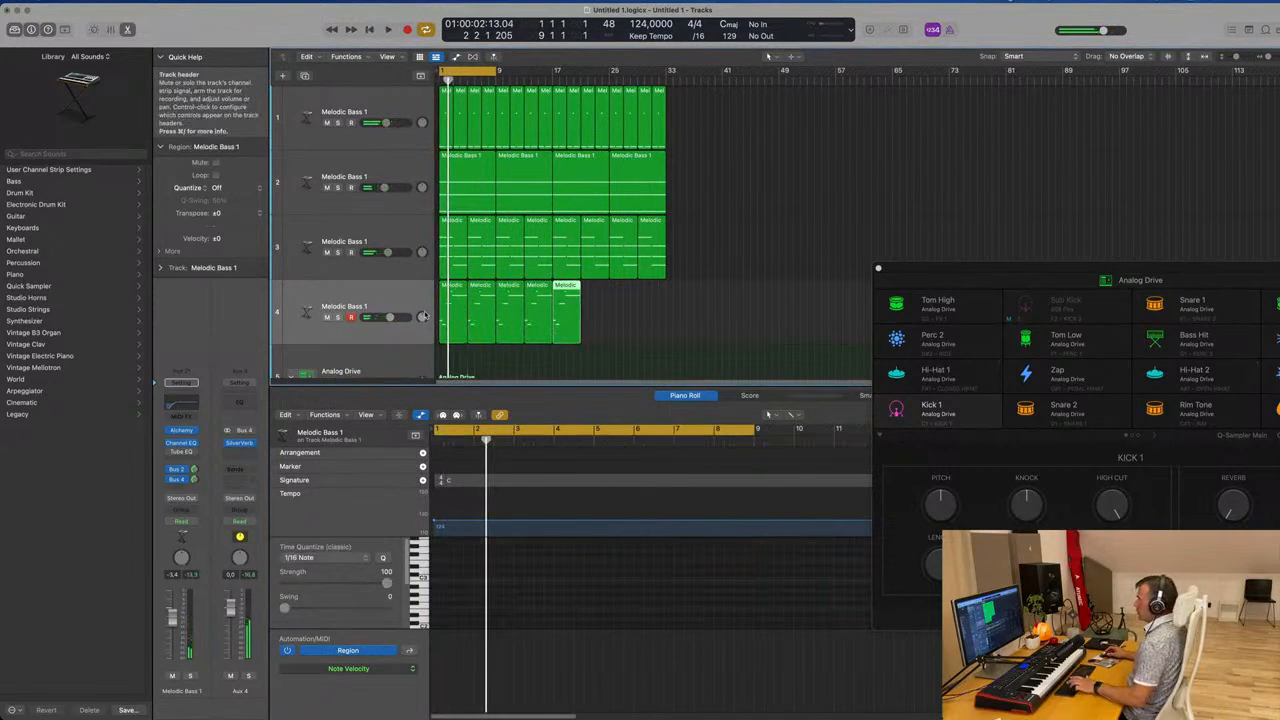
key(super+r)
key(super+r)
click(376, 296)
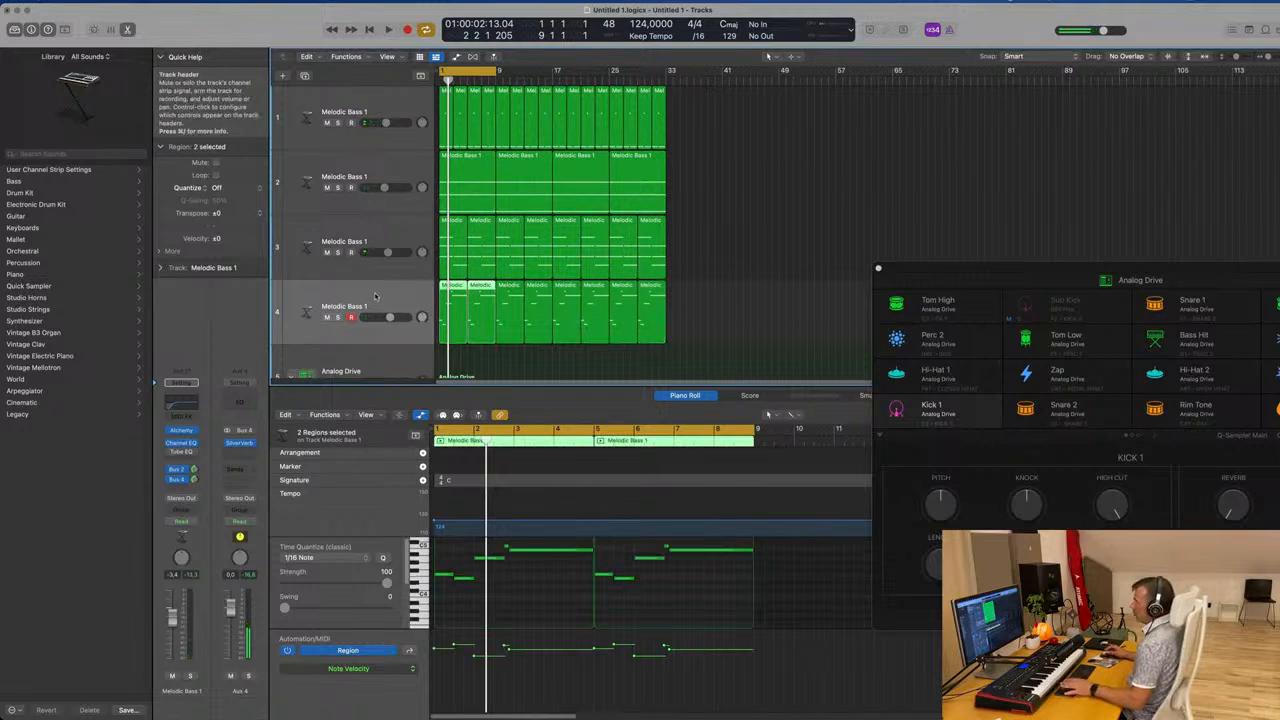
Audition the transform pad variations of Airhorn Anthem Lead in Alchemy during playback and return to the Airhorn Lead variation
key(space)
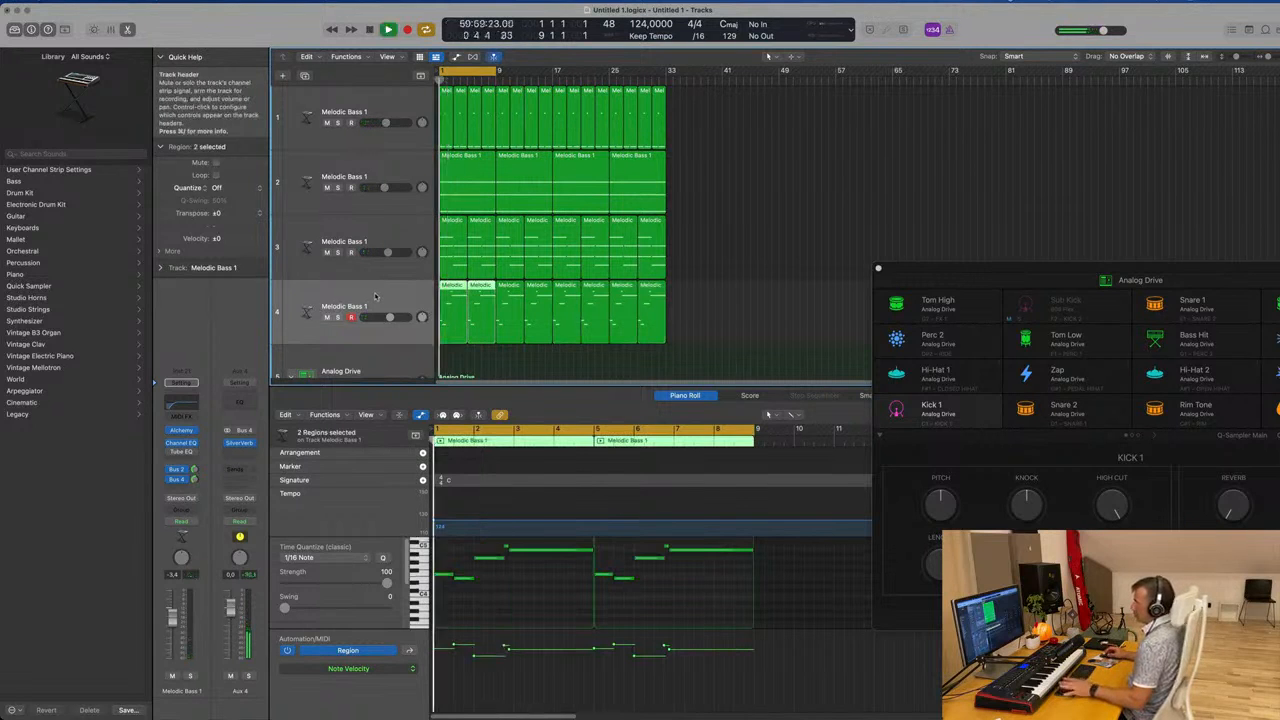
click(185, 432)
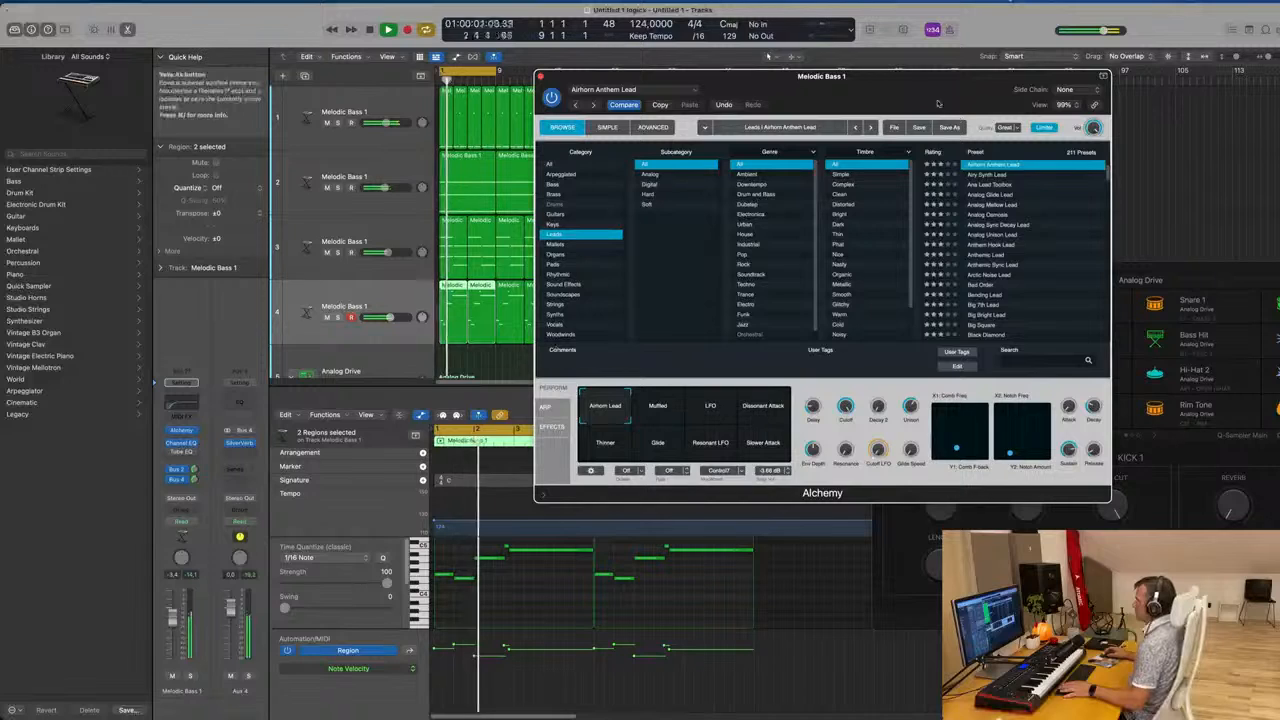
drag(892, 93, 918, 123)
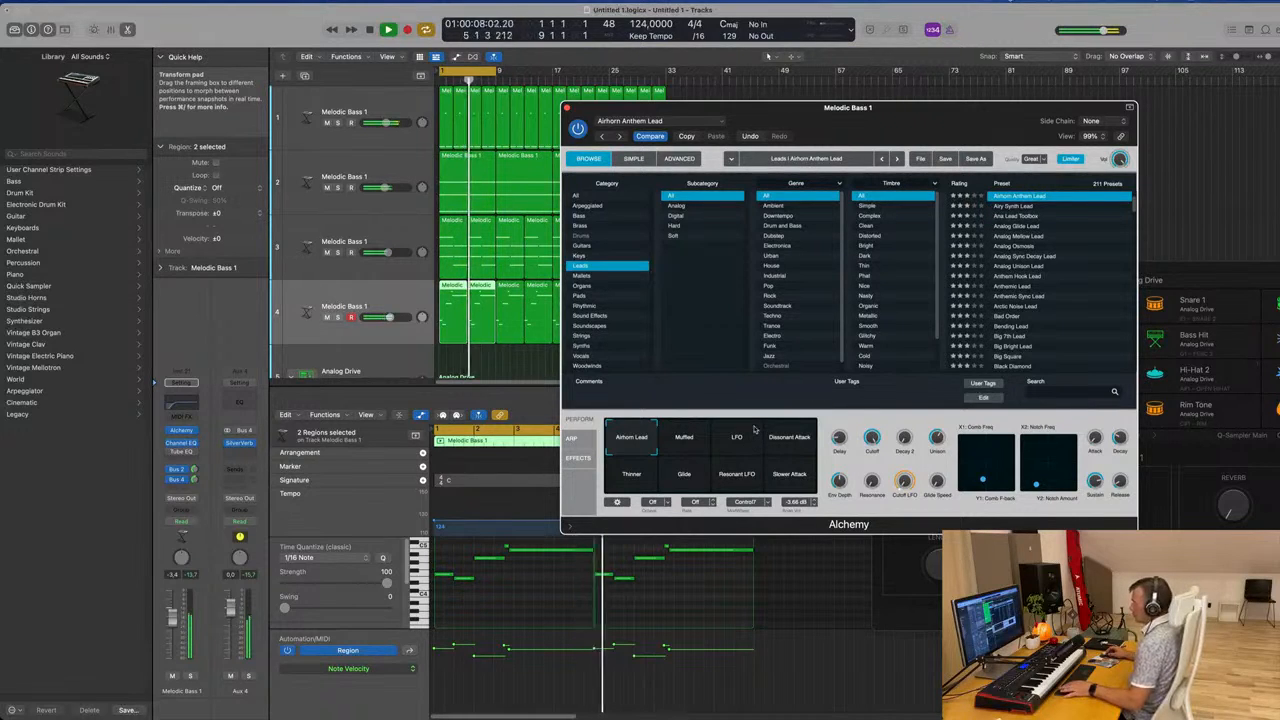
click(680, 442)
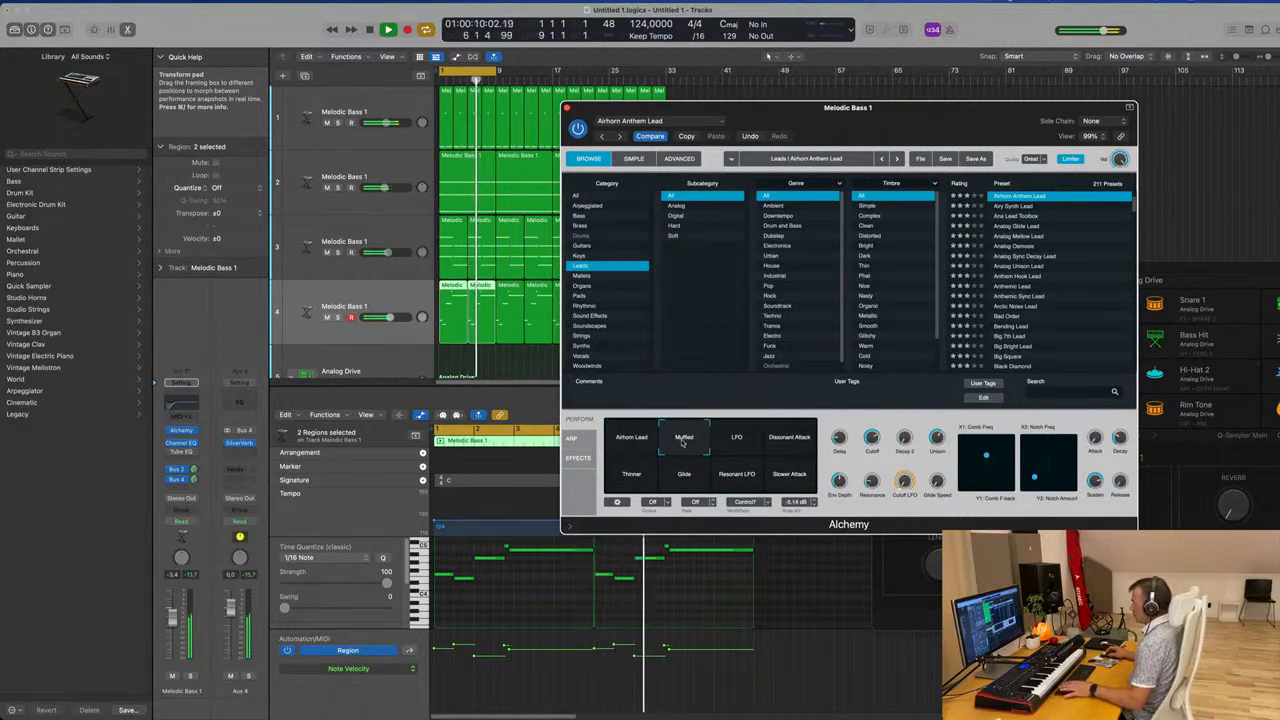
click(741, 446)
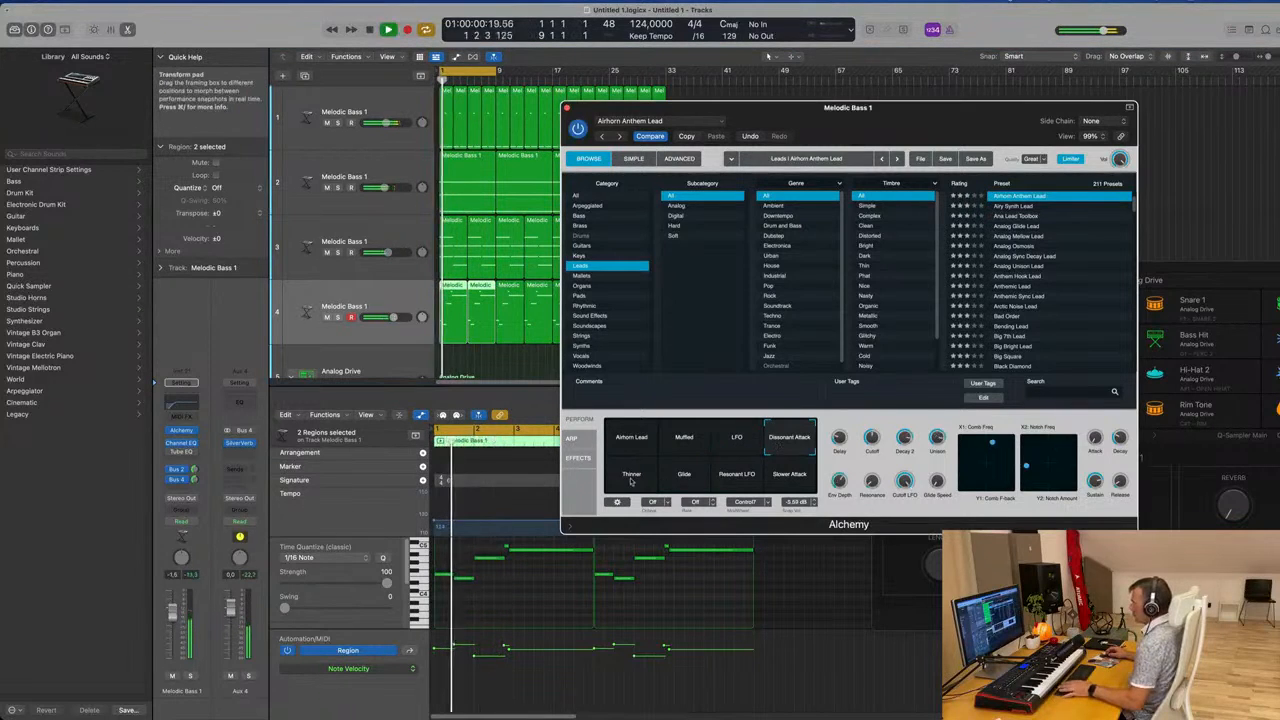
click(634, 484)
key(space)
click(685, 482)
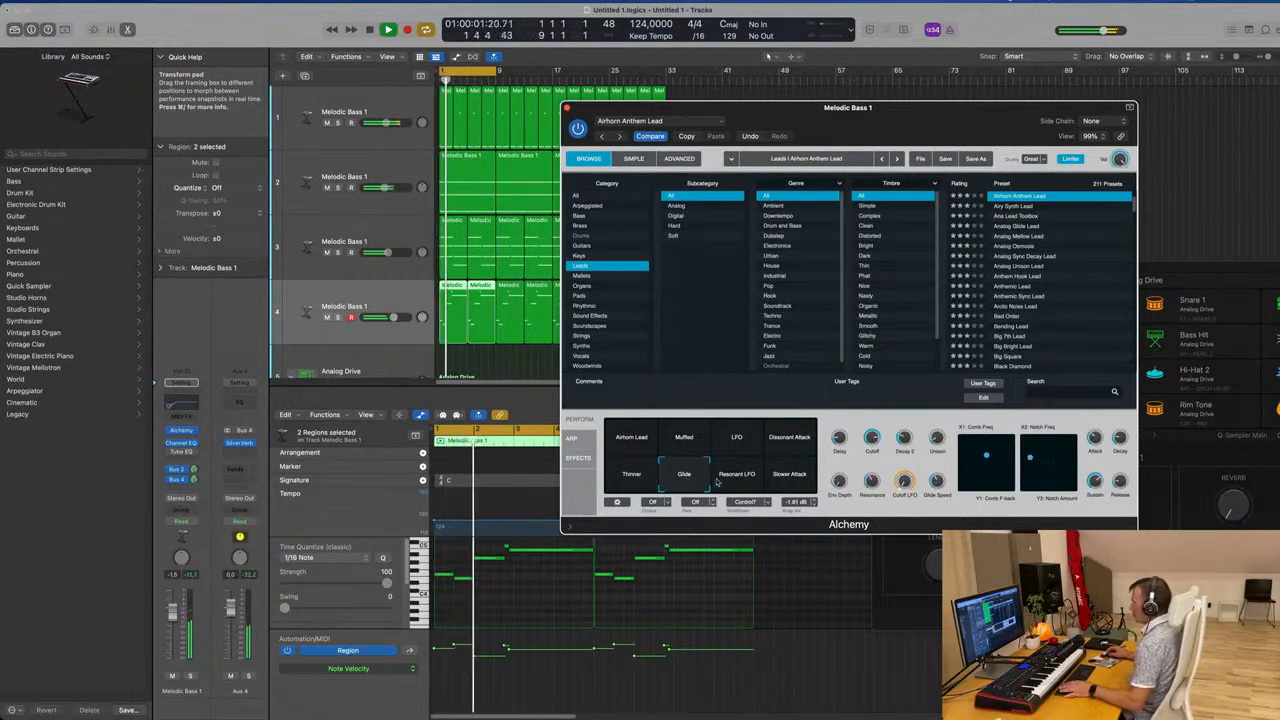
click(751, 482)
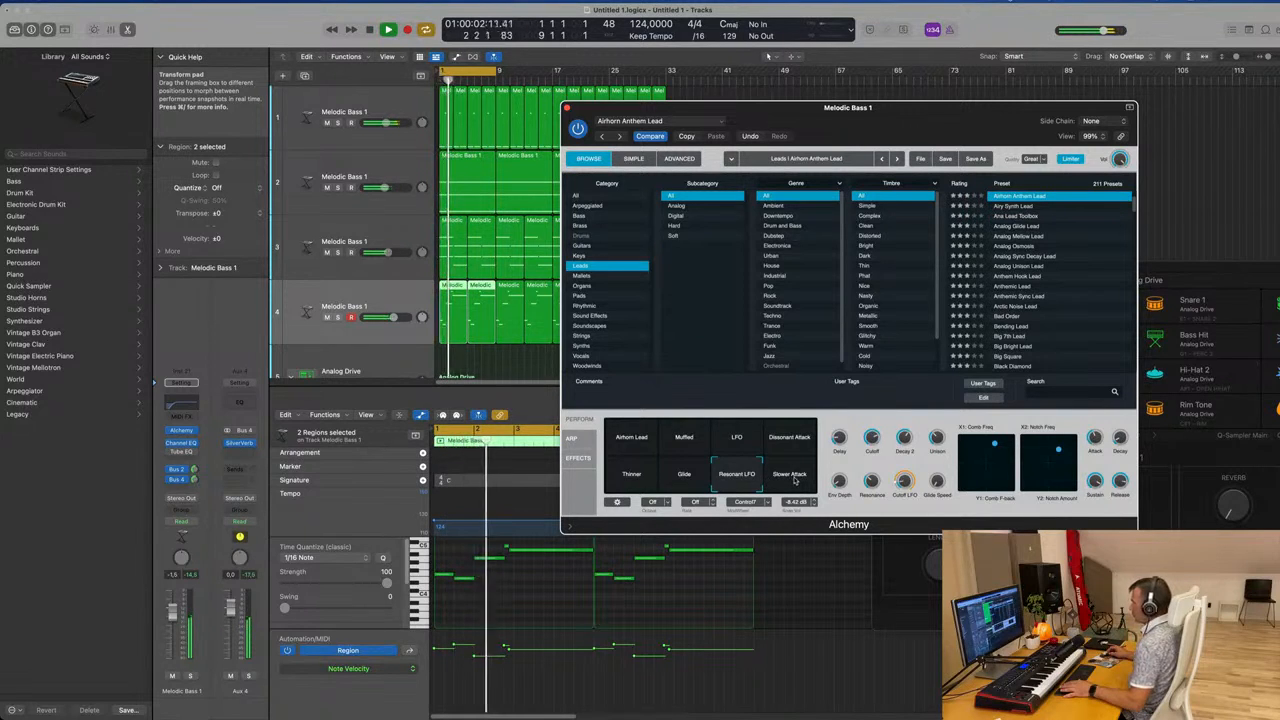
click(793, 479)
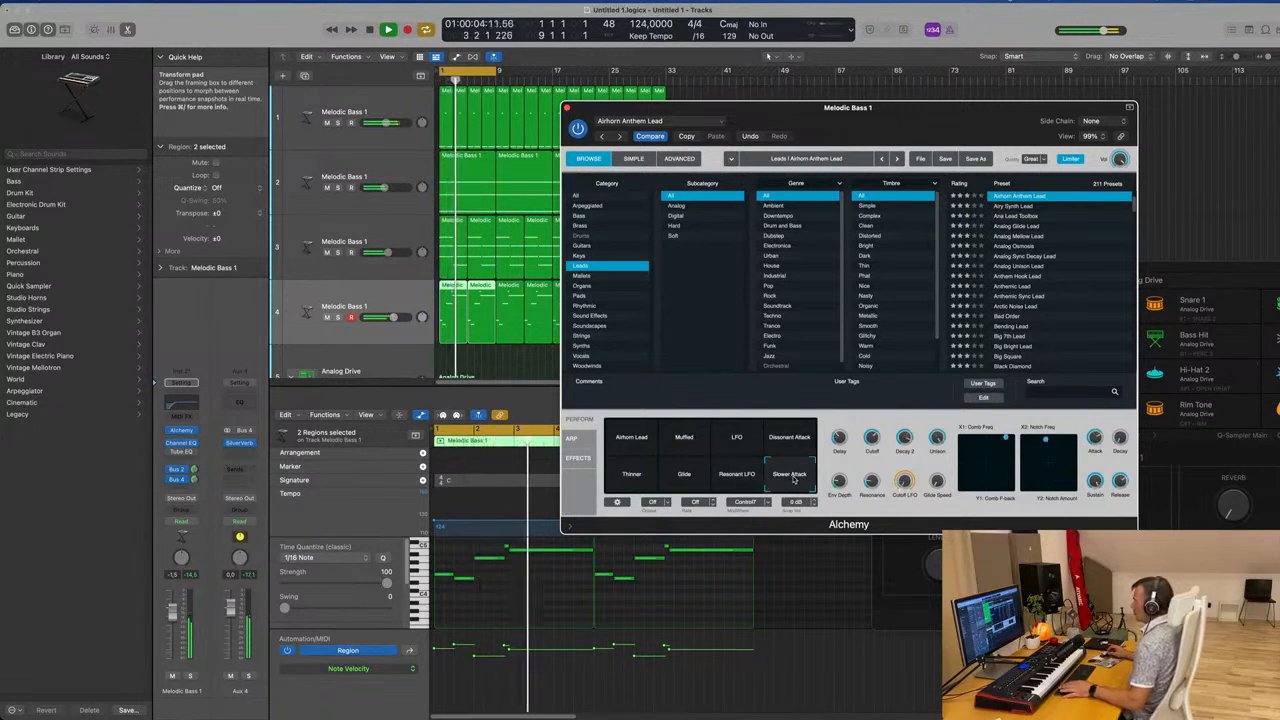
click(631, 437)
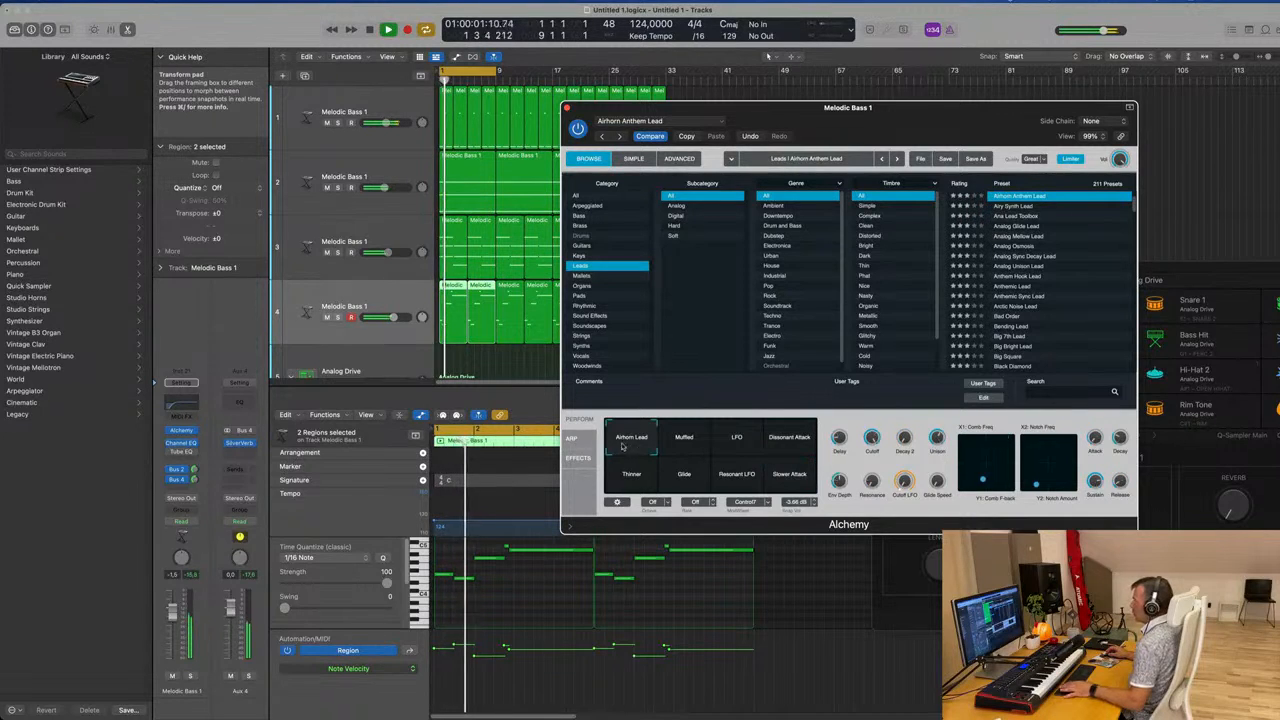
Duplicate the lead track with its Alchemy settings and copy all its regions onto the new fifth track
click(399, 296)
key(space)
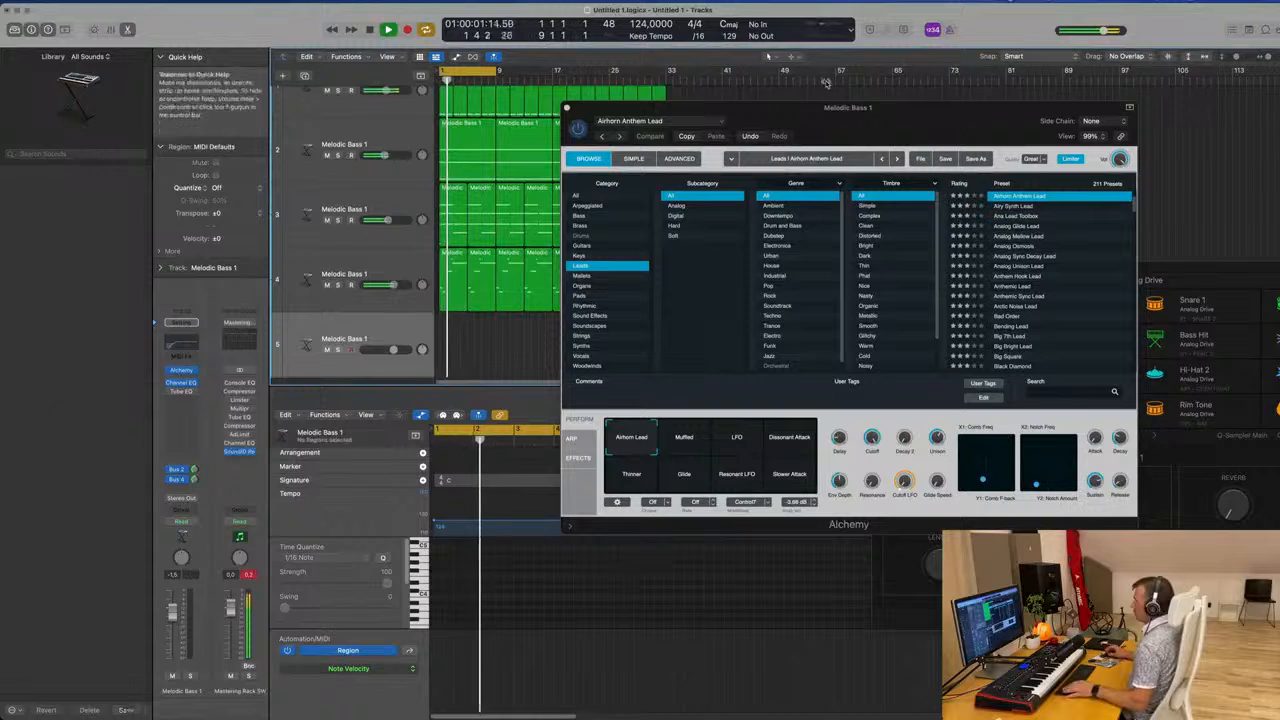
drag(856, 123, 1172, 149)
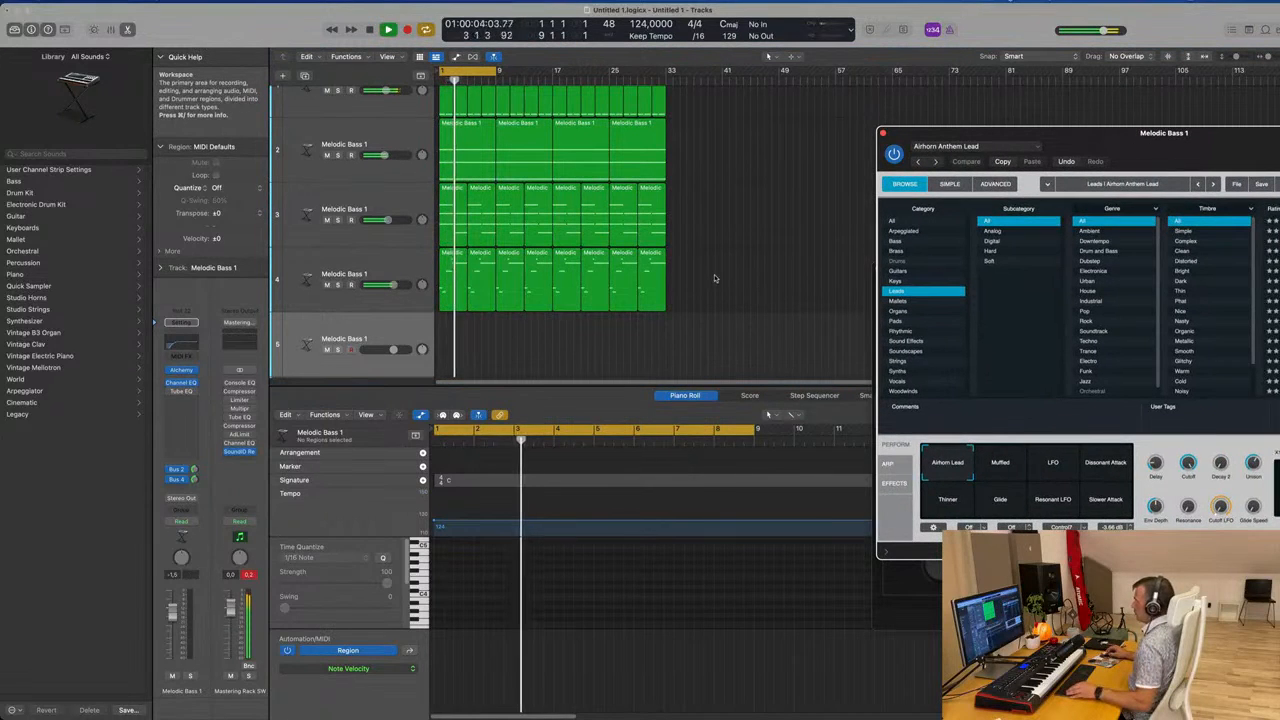
drag(714, 274, 450, 342)
key(space)
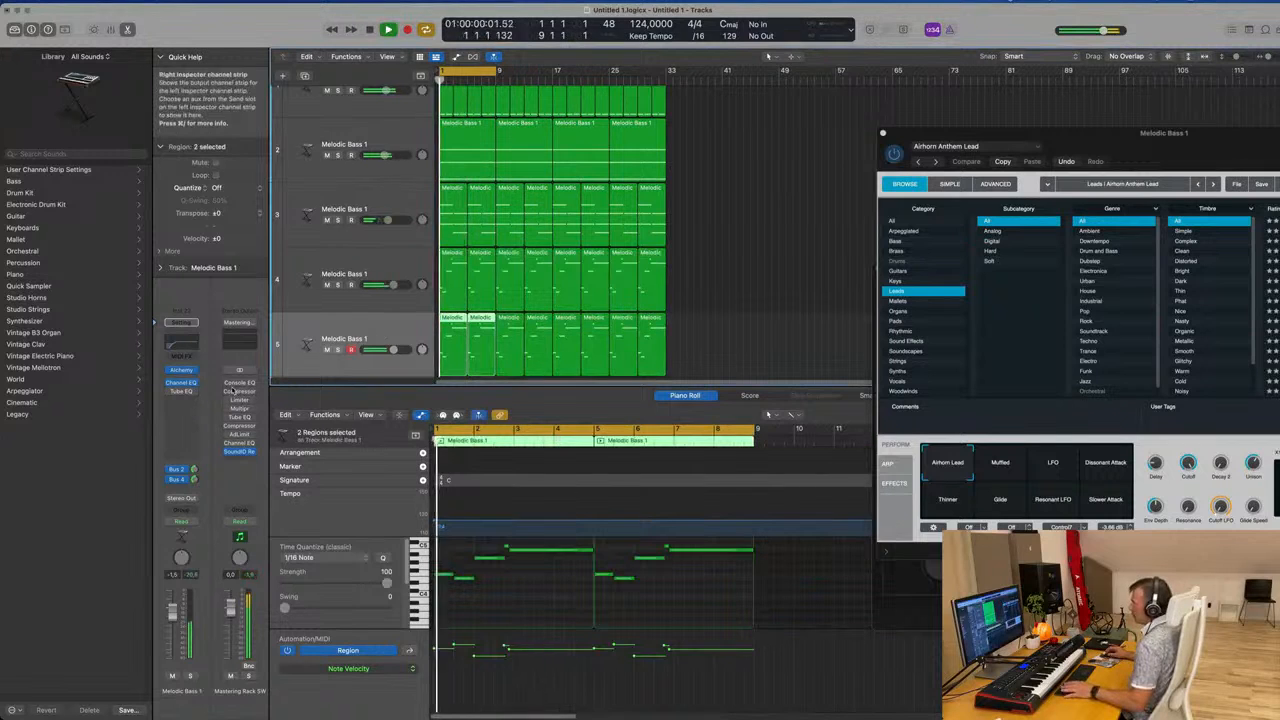
Open Alchemy on the fifth track, choose the Resonant LFO variation and move the window clear of the regions
click(180, 370)
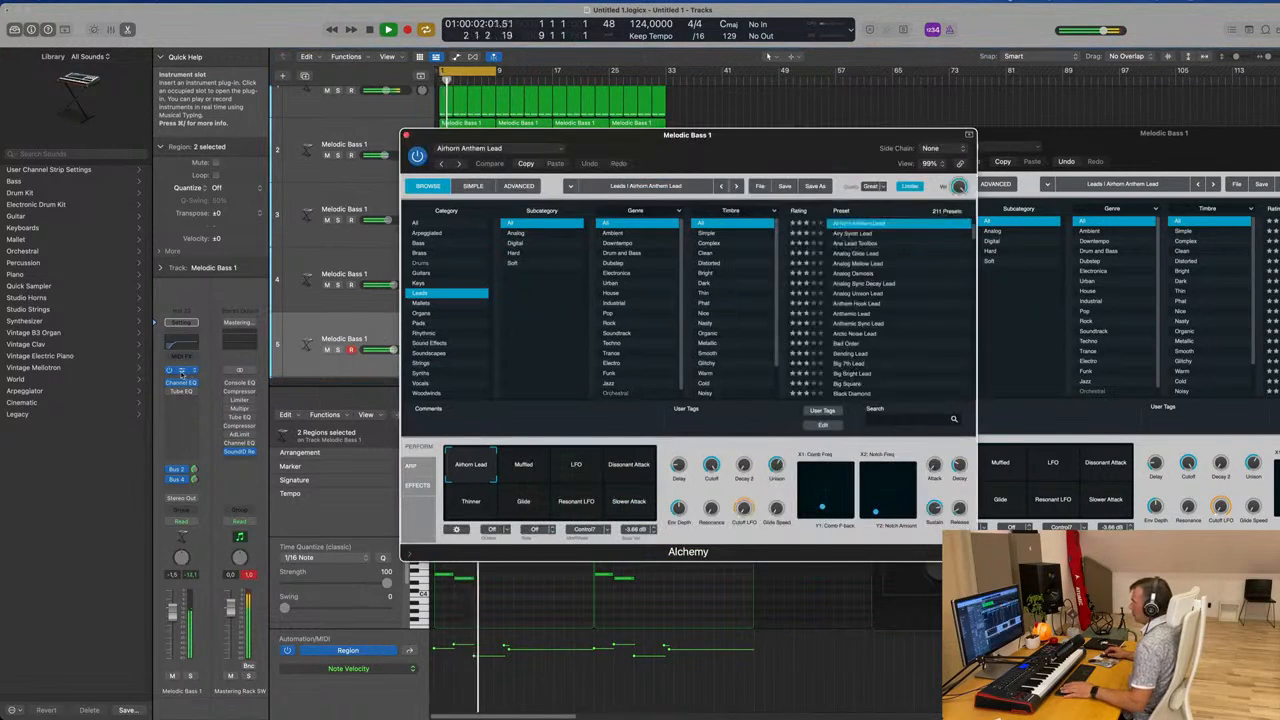
click(590, 497)
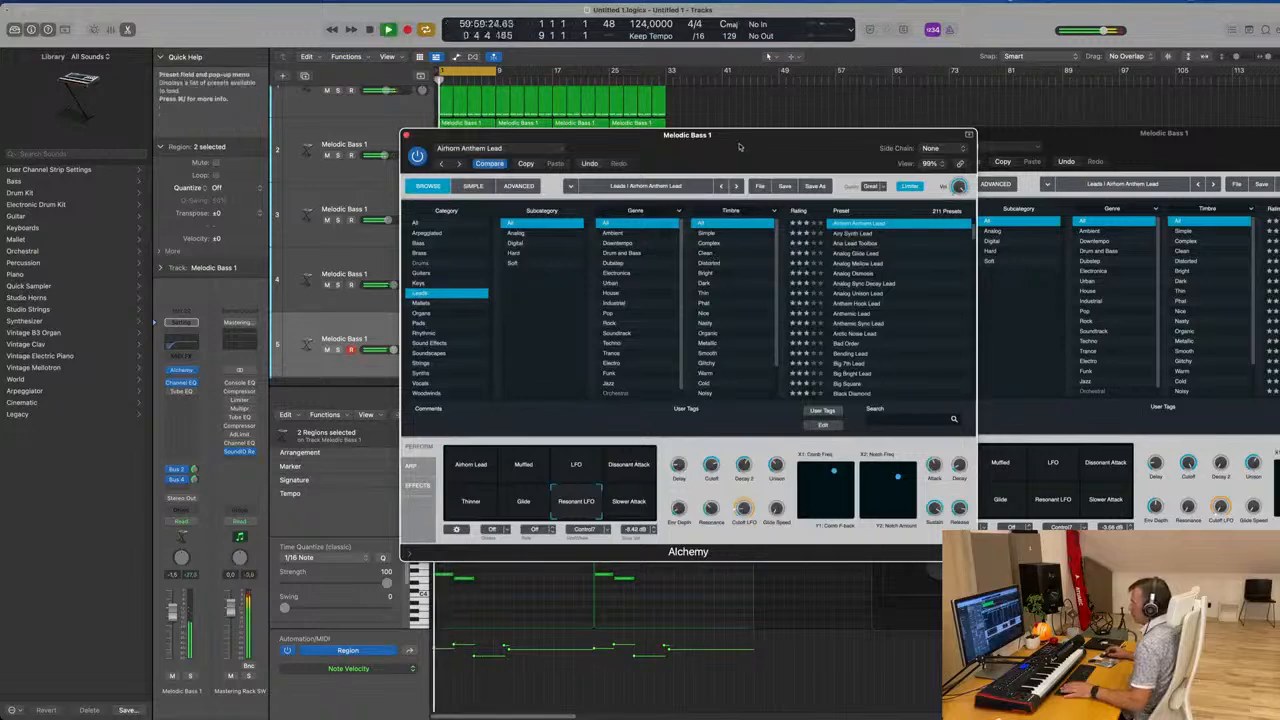
drag(731, 140, 1057, 170)
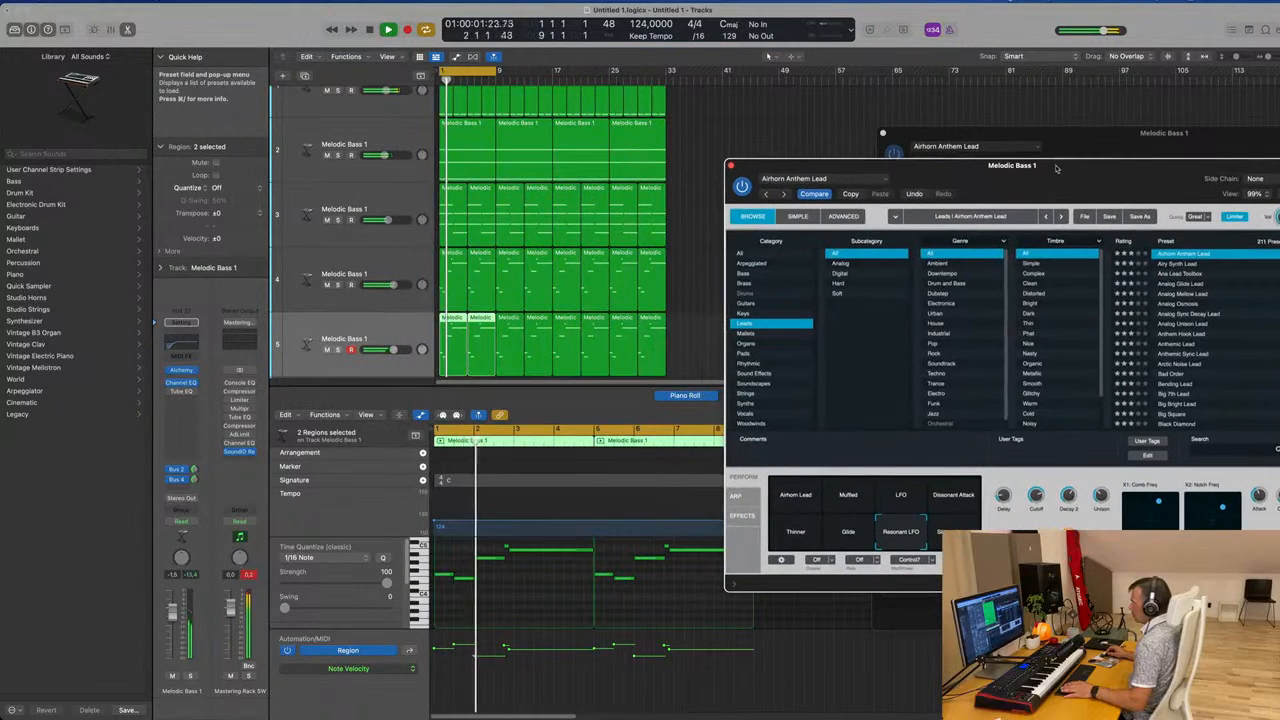
Lower the volumes of both lead tracks during playback, leaving the fifth quieter than the fourth, and clear the region selection
click(400, 280)
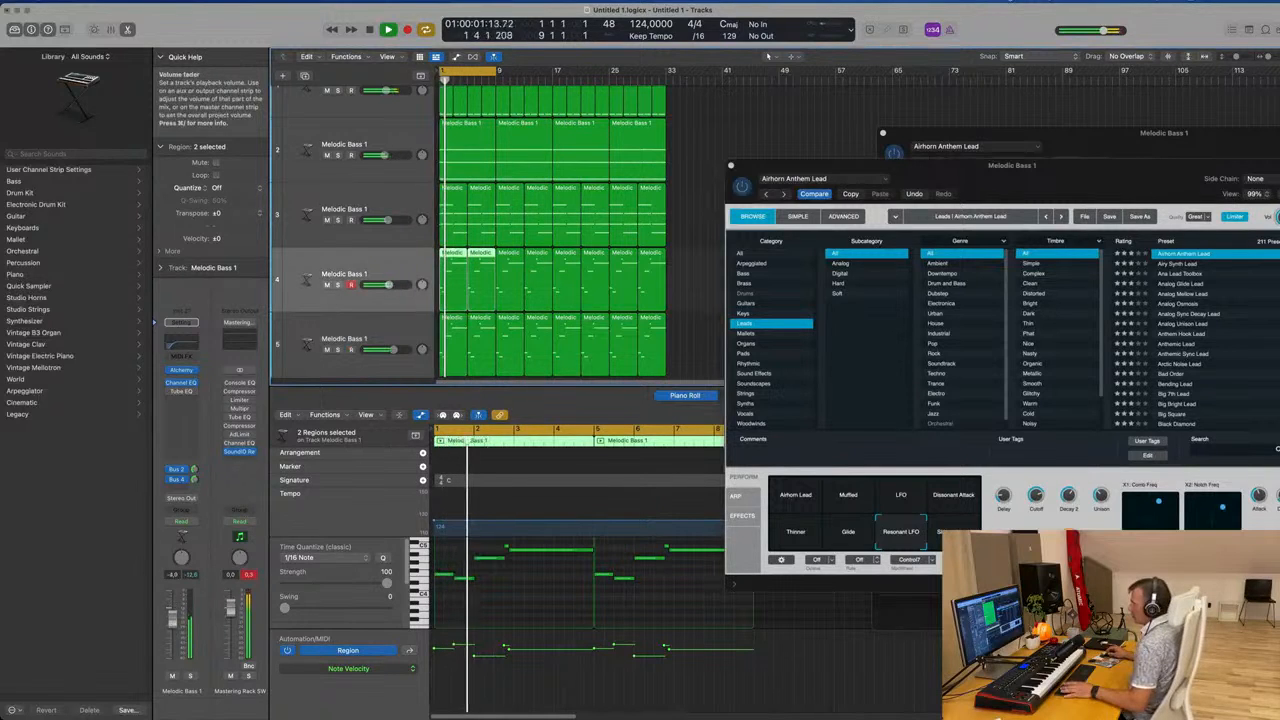
key(Down)
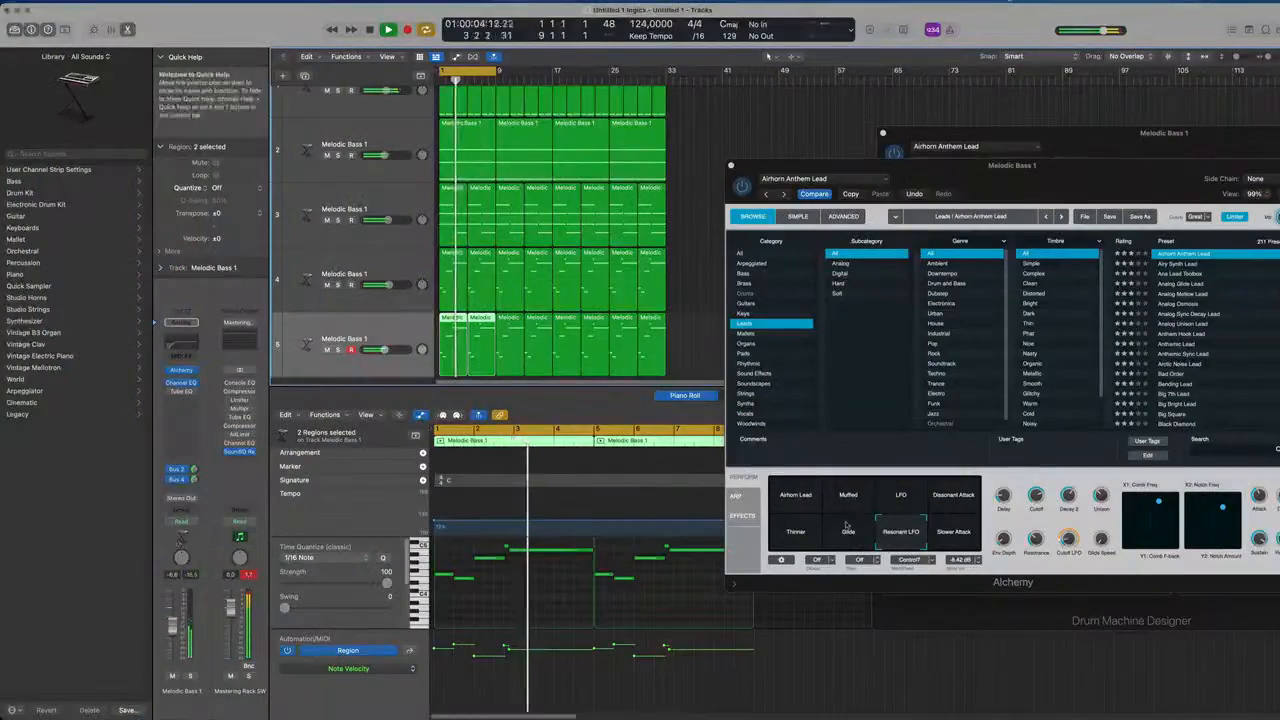
click(771, 147)
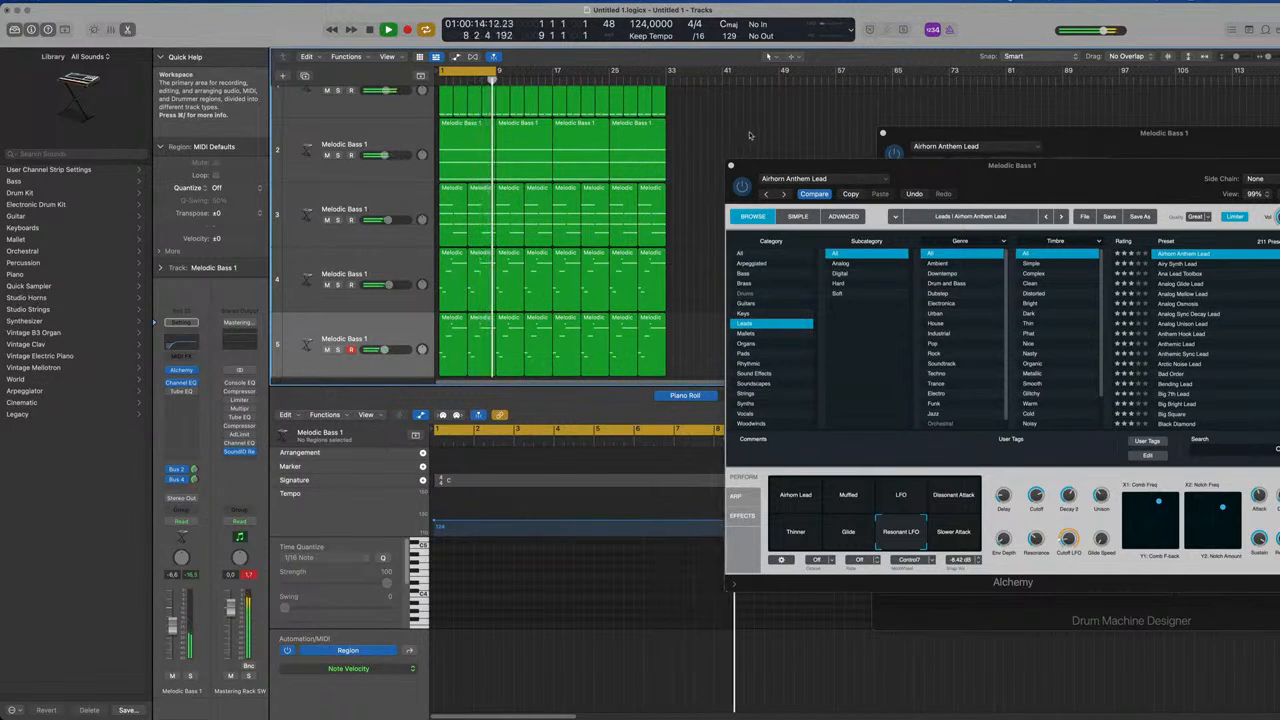
Unmute the Sub Kick - 808 Flex track of the Analog Drive kit, select the track and clear the region selection
scroll(751, 135, up, 2)
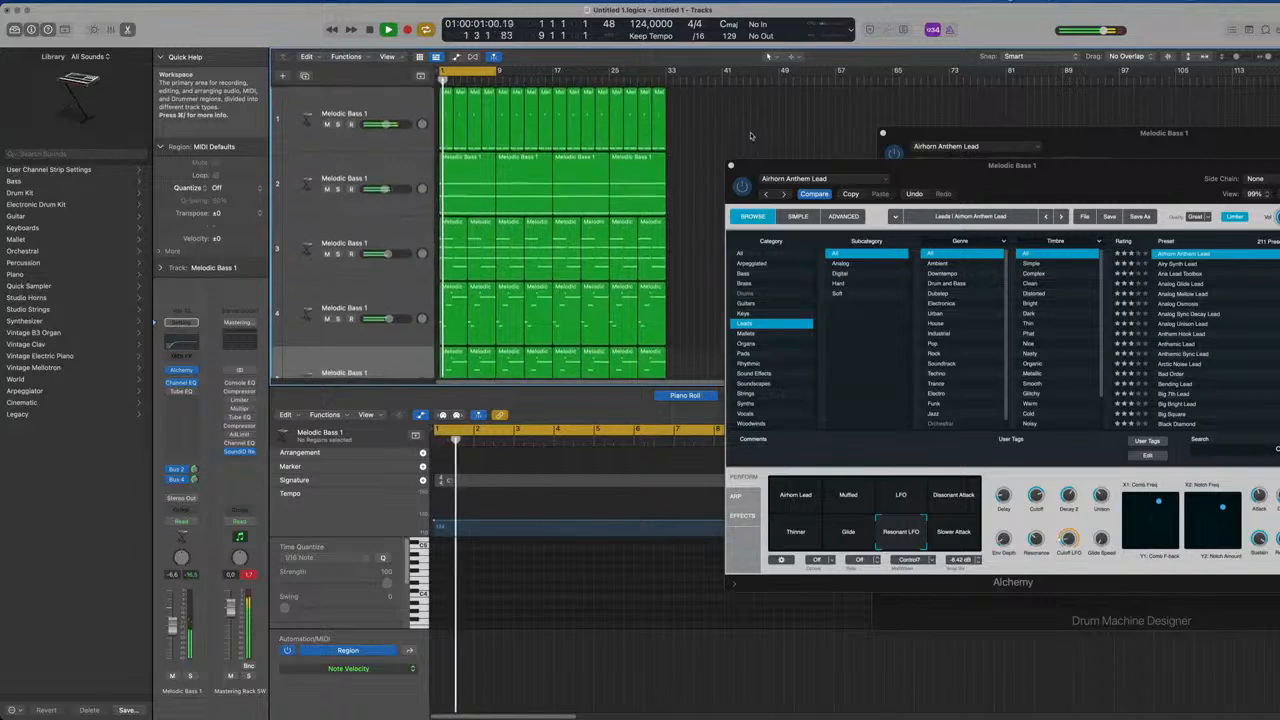
scroll(751, 135, down, 6)
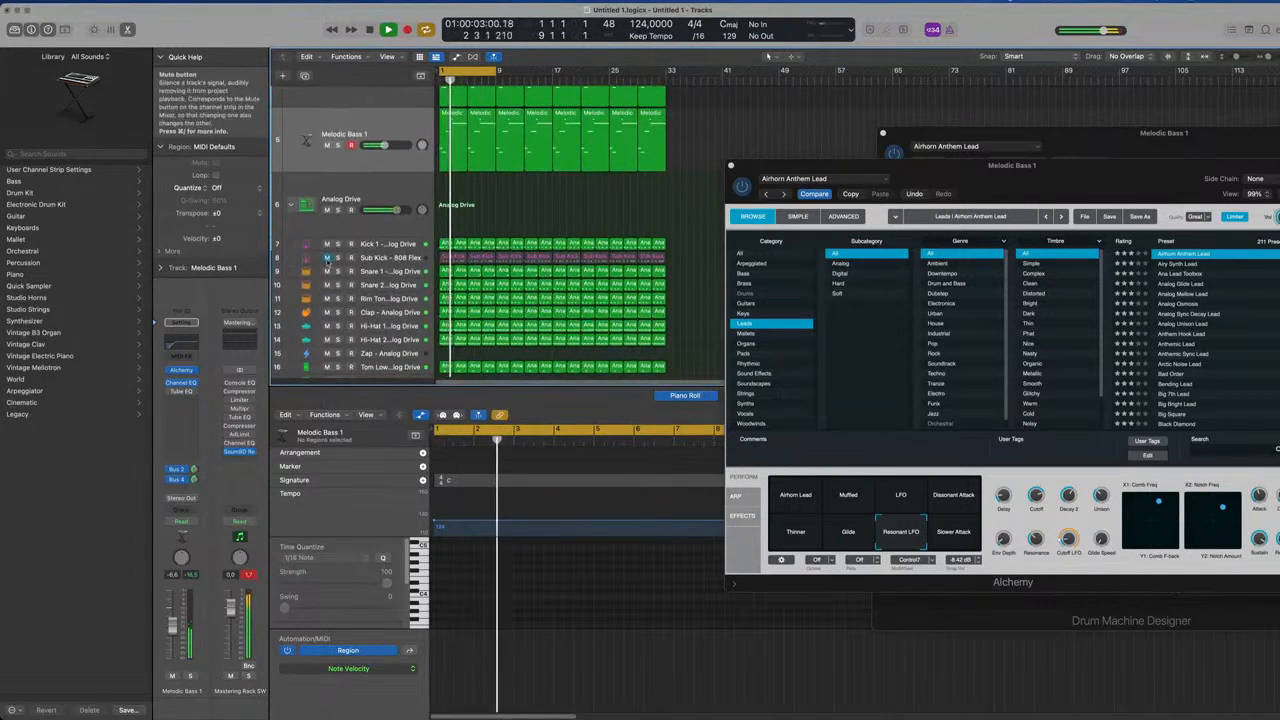
click(326, 257)
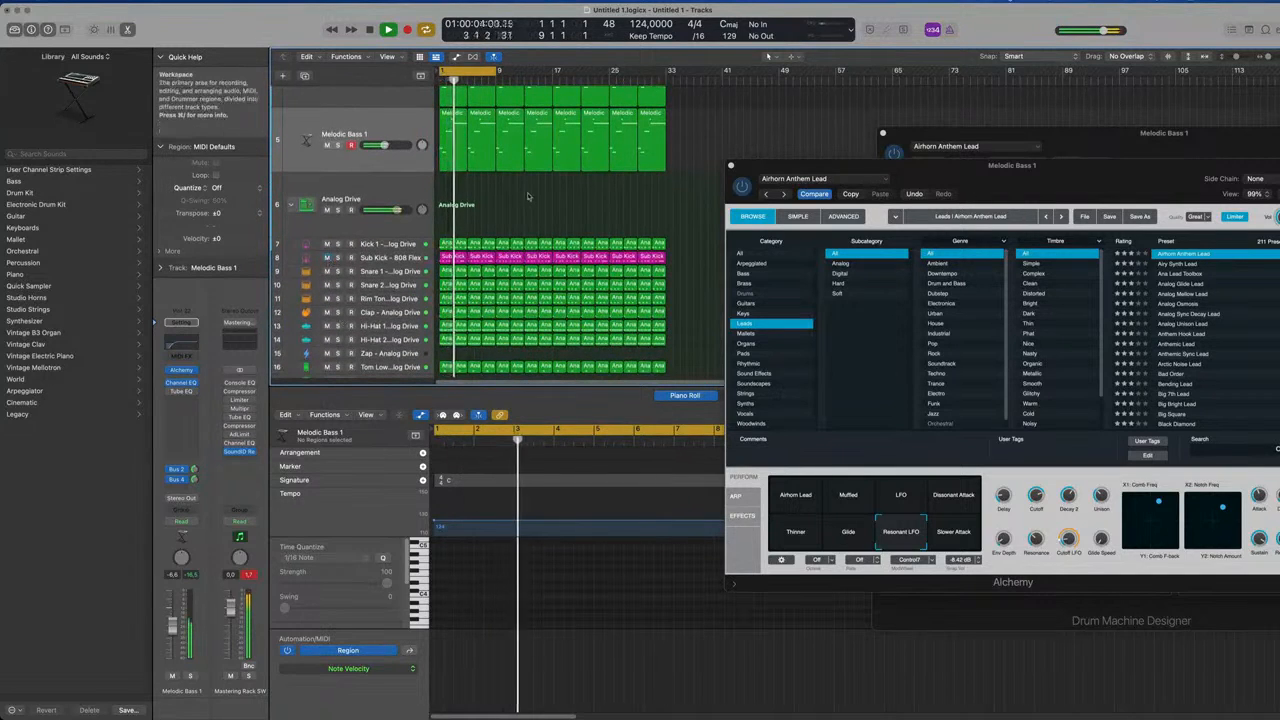
click(390, 257)
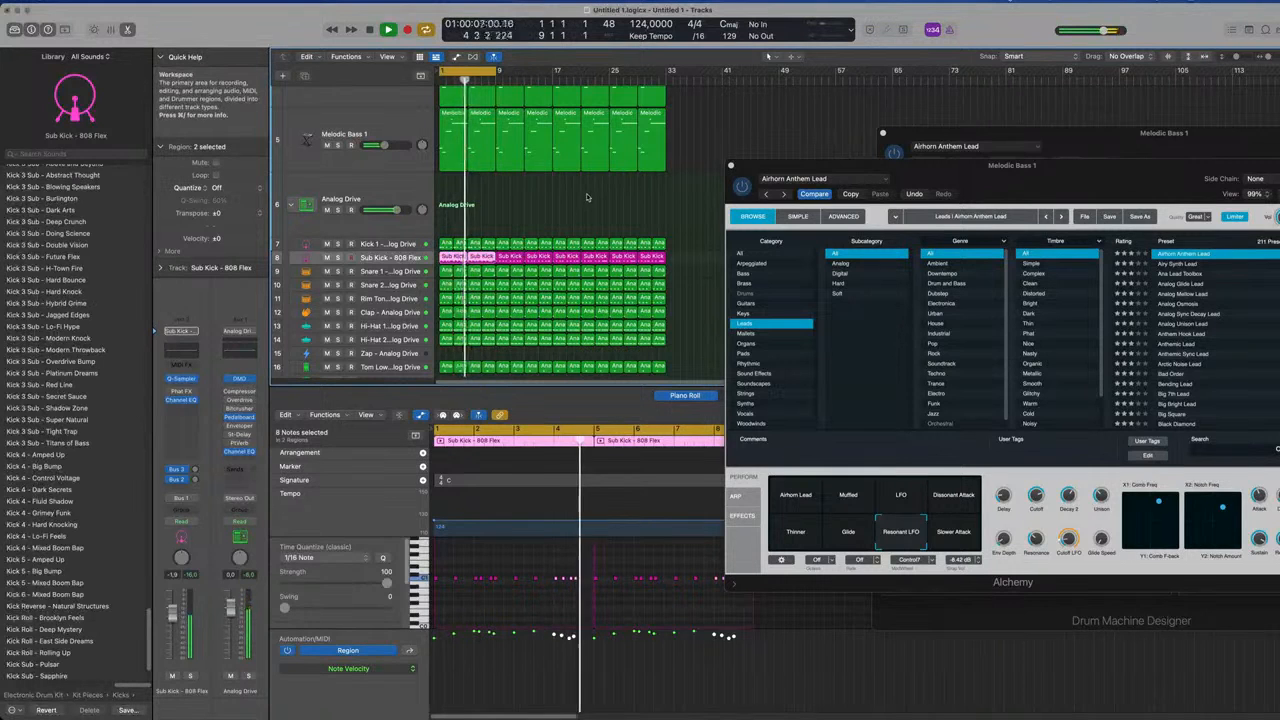
click(676, 191)
scroll(676, 191, up, 5)
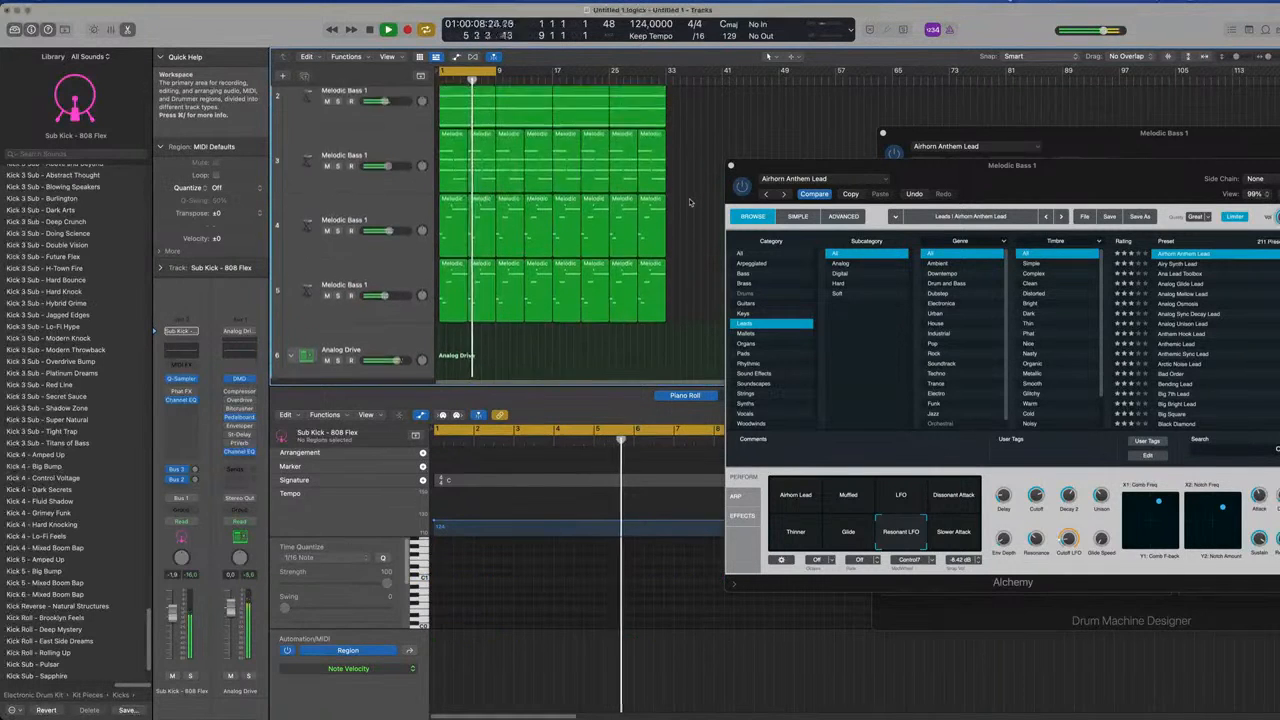